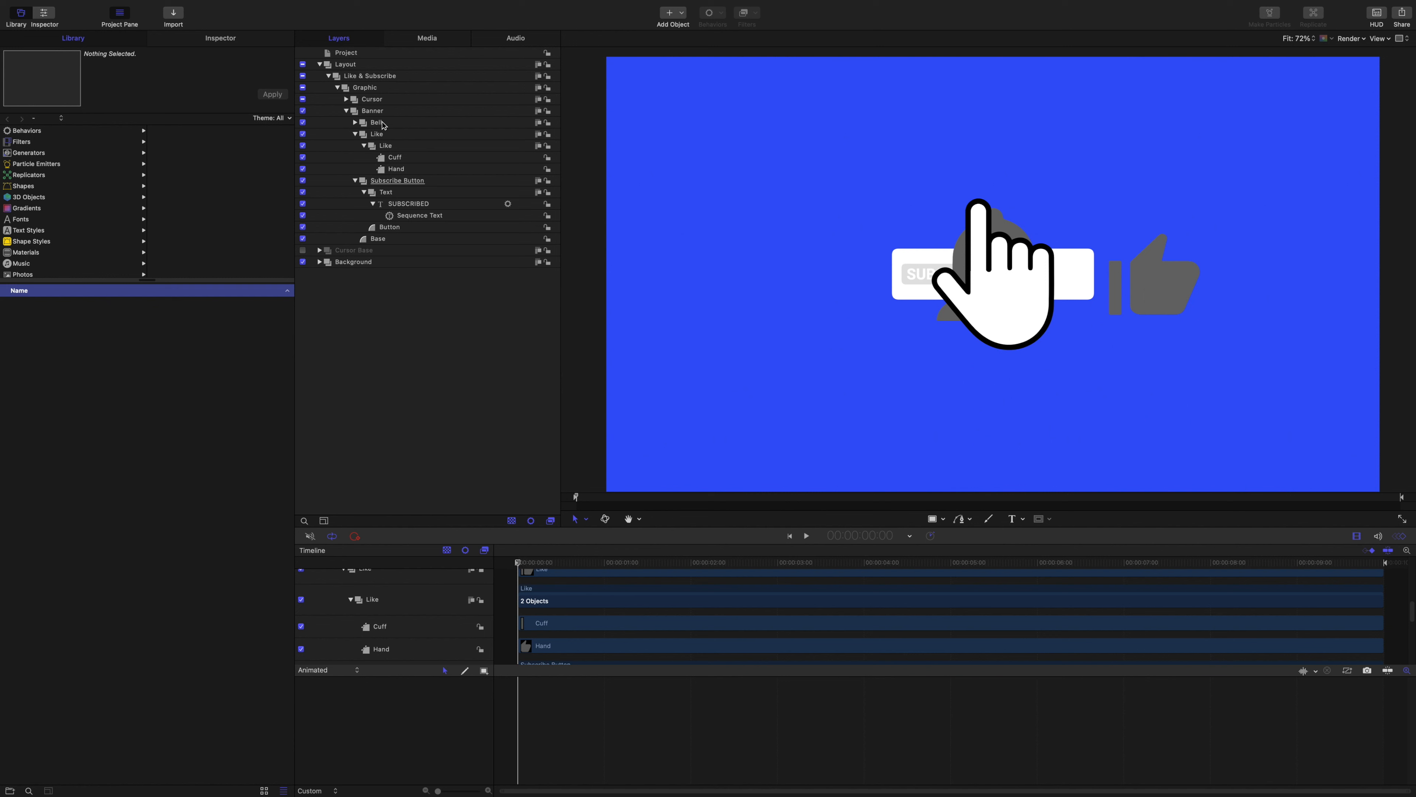
Step: Hide the Cursor group, select the Bell group and scrub through its ringing animation
left_click(302, 99)
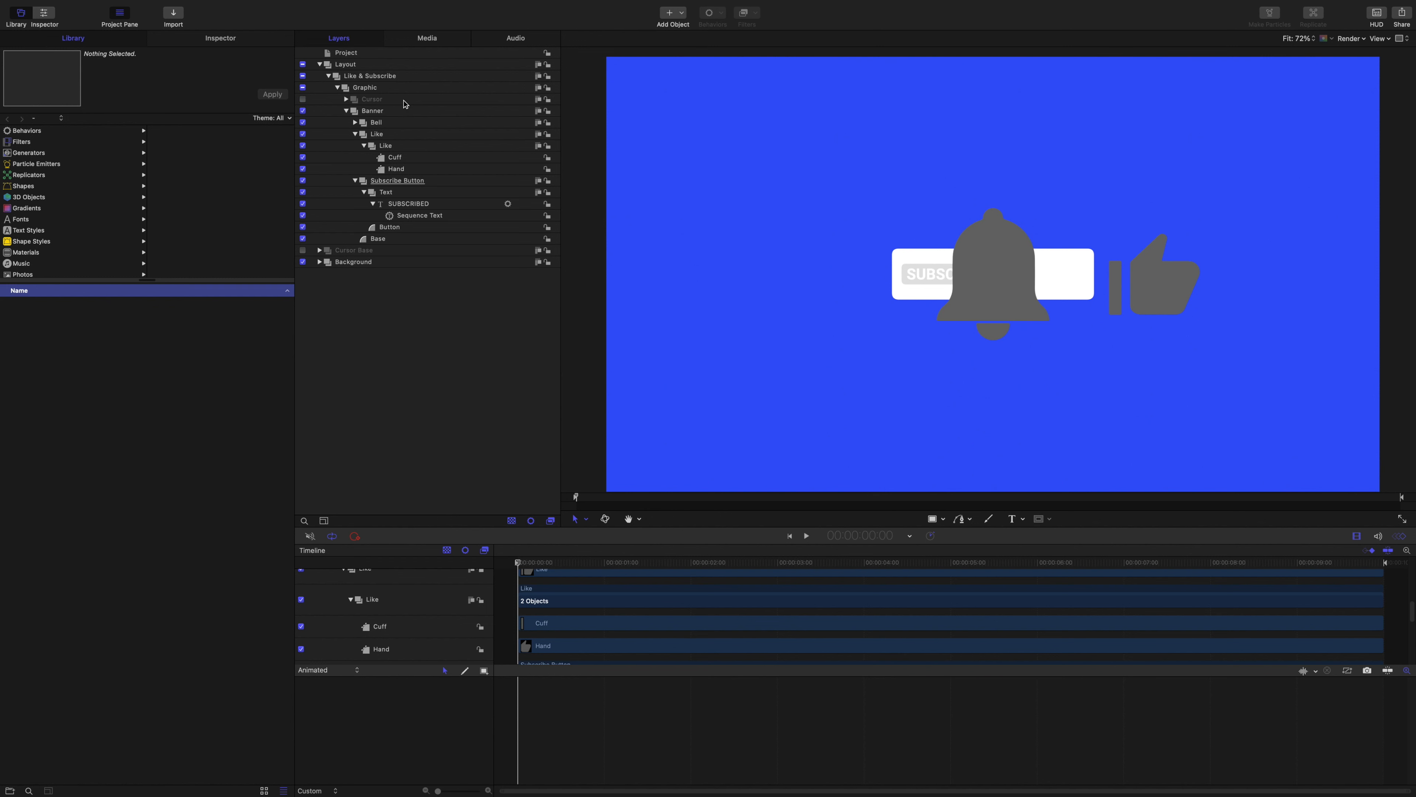
left_click(384, 124)
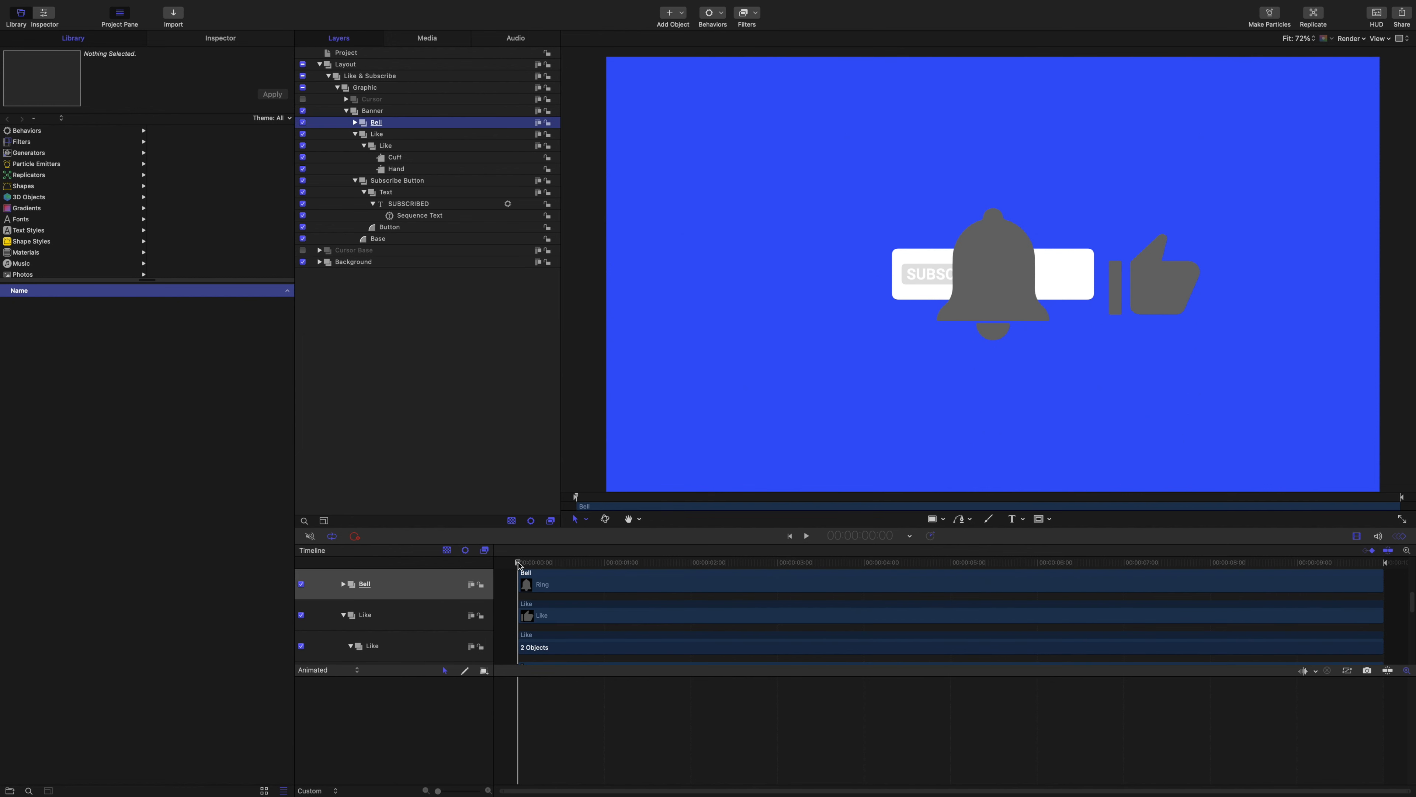
mouse_move(519, 565)
left_mouse_down()
mouse_move(624, 572)
mouse_move(517, 564)
left_mouse_up()
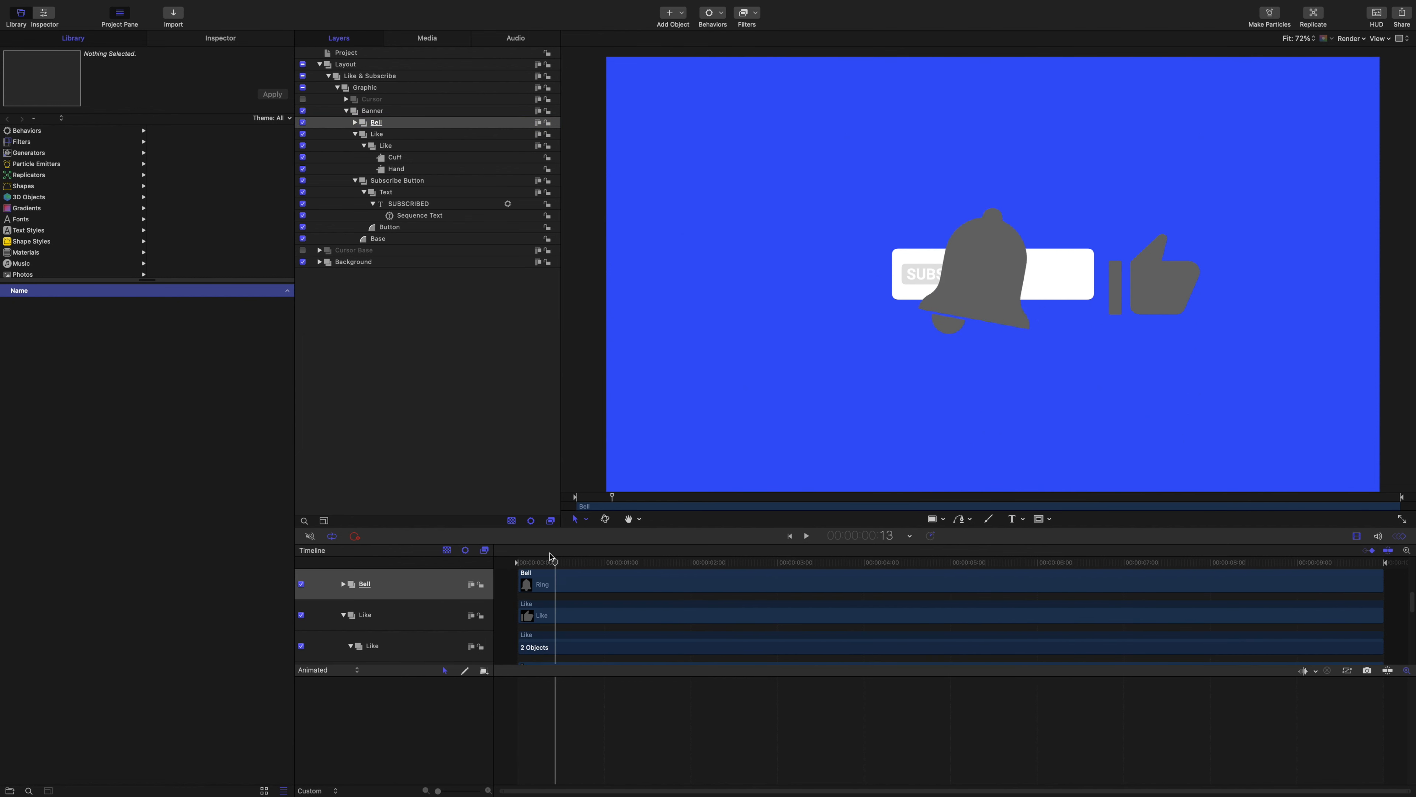
Step: Scale the Bell group to 15% and set its X position to 360 px
left_click(223, 39)
left_click(37, 124)
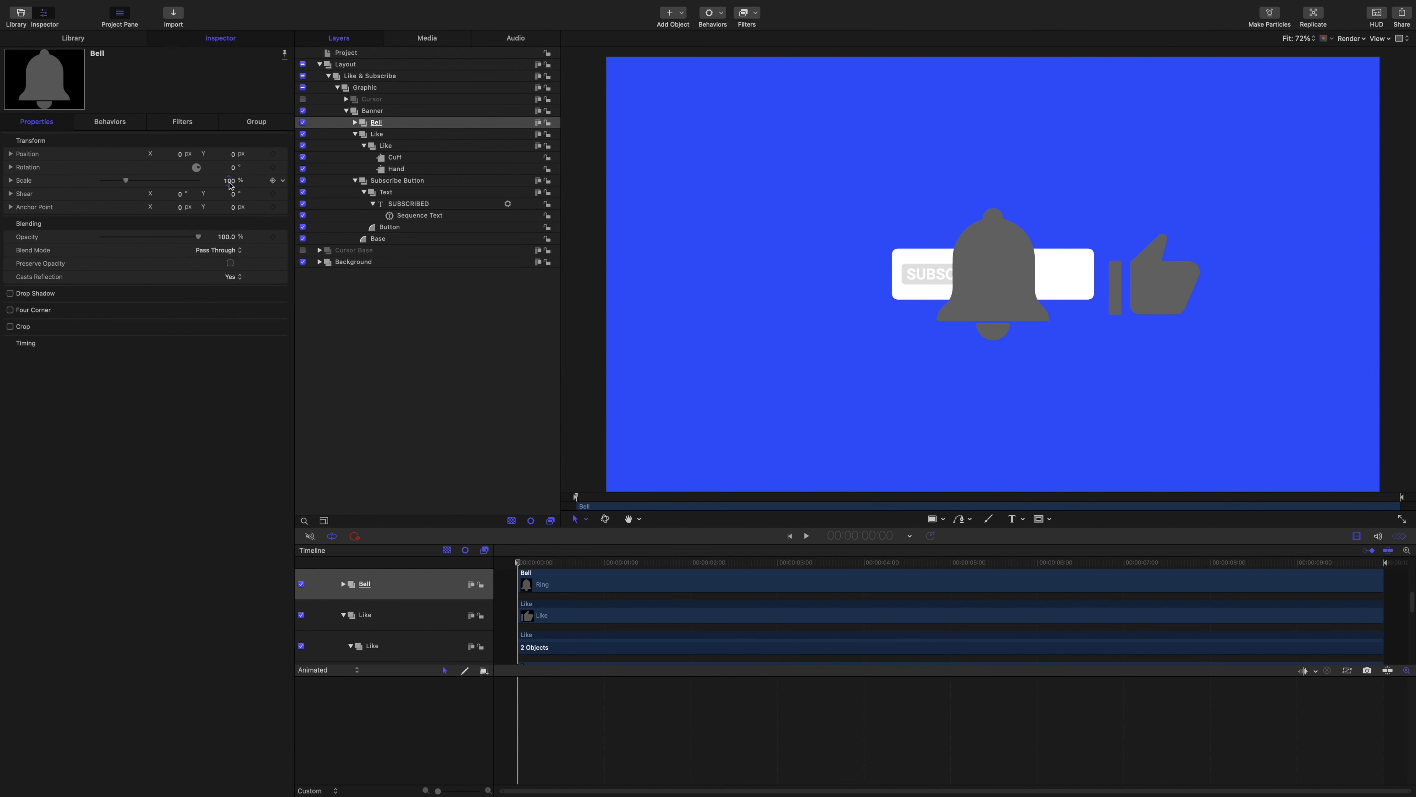
left_click(231, 184)
type("15")
key("Return")
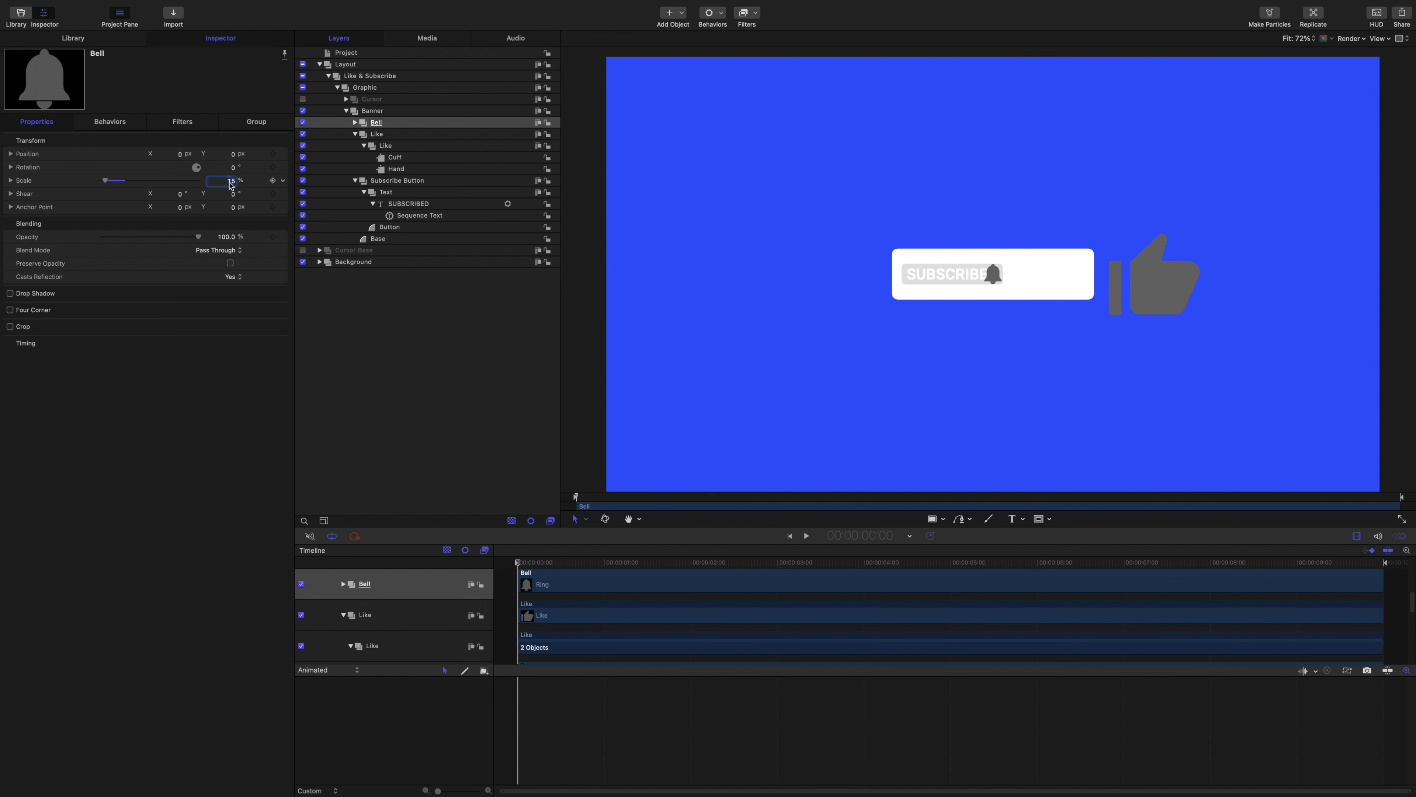
left_click(179, 157)
type("360")
key("Return")
Step: Move the Ring group's Oscillate Rotation behavior so that it starts at 4:22 on the timeline
left_click(355, 124)
left_click(363, 134)
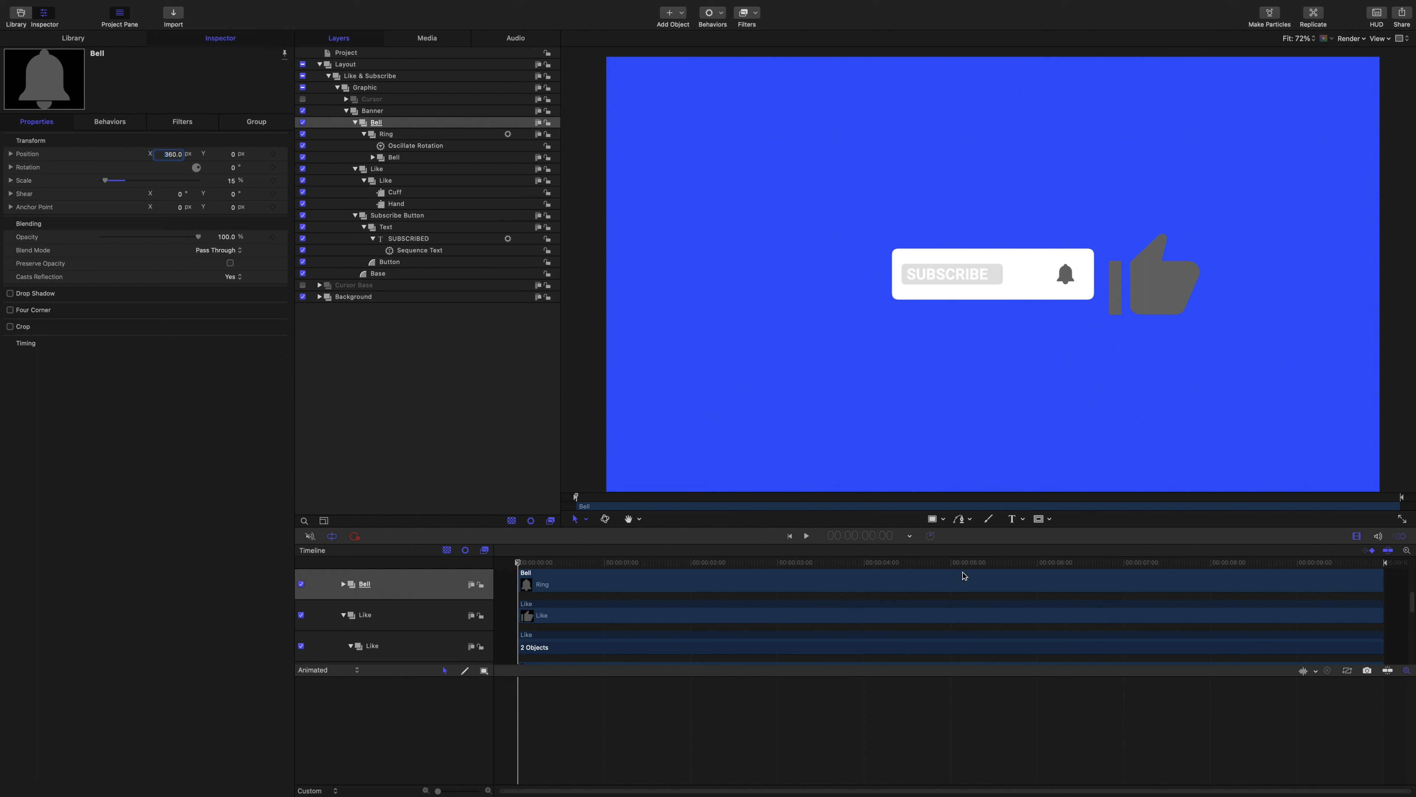
left_click(882, 537)
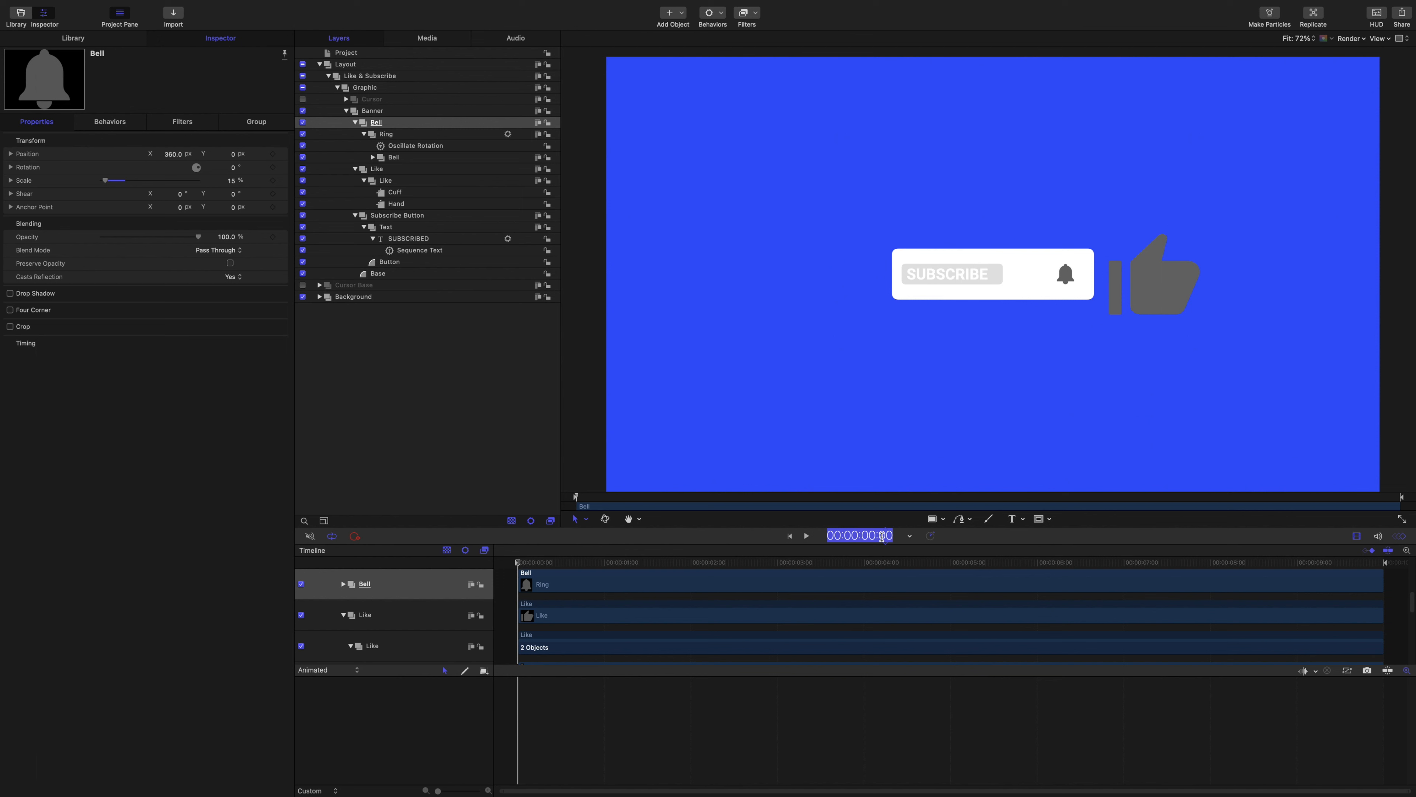
type("422")
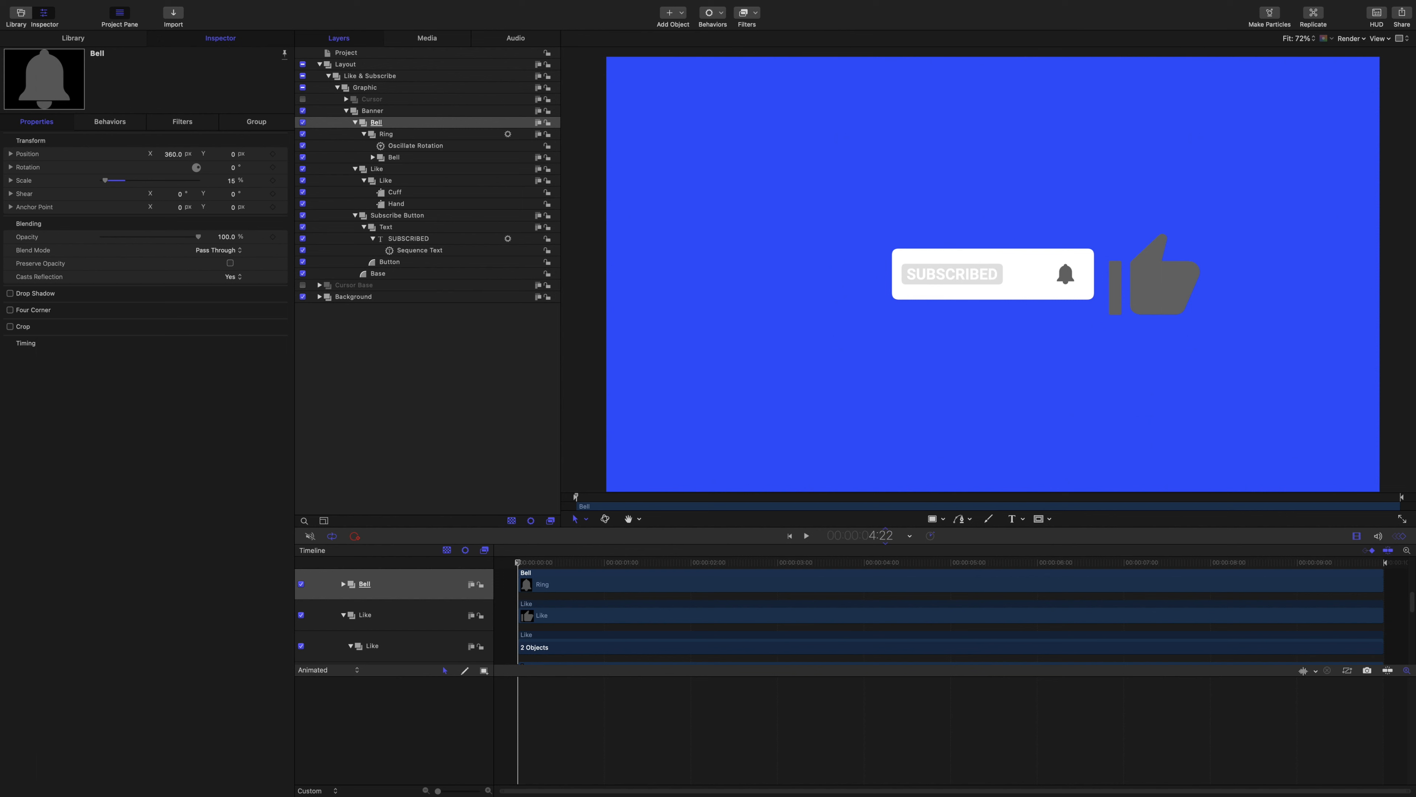
key("Return")
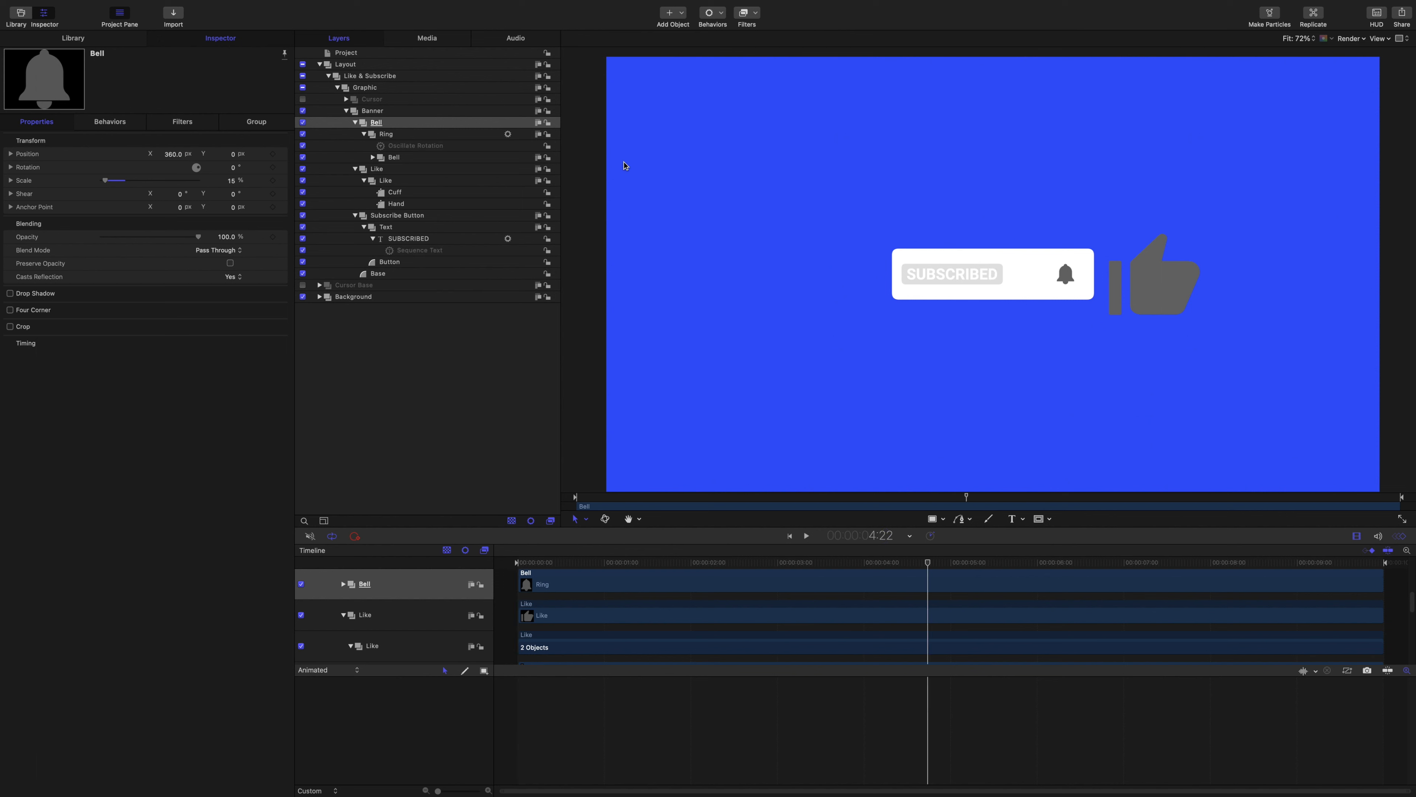
left_click(430, 147)
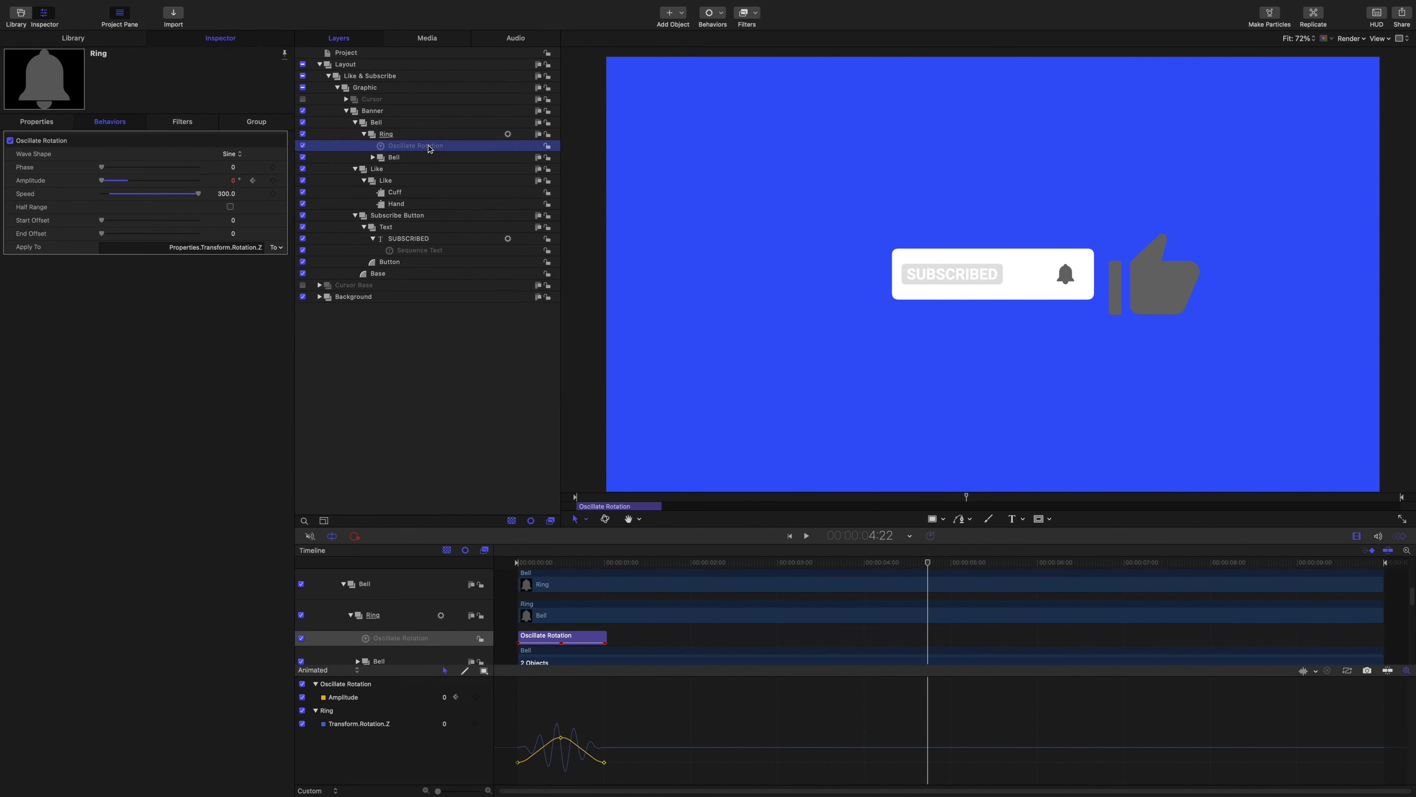
key("shift+bracketright")
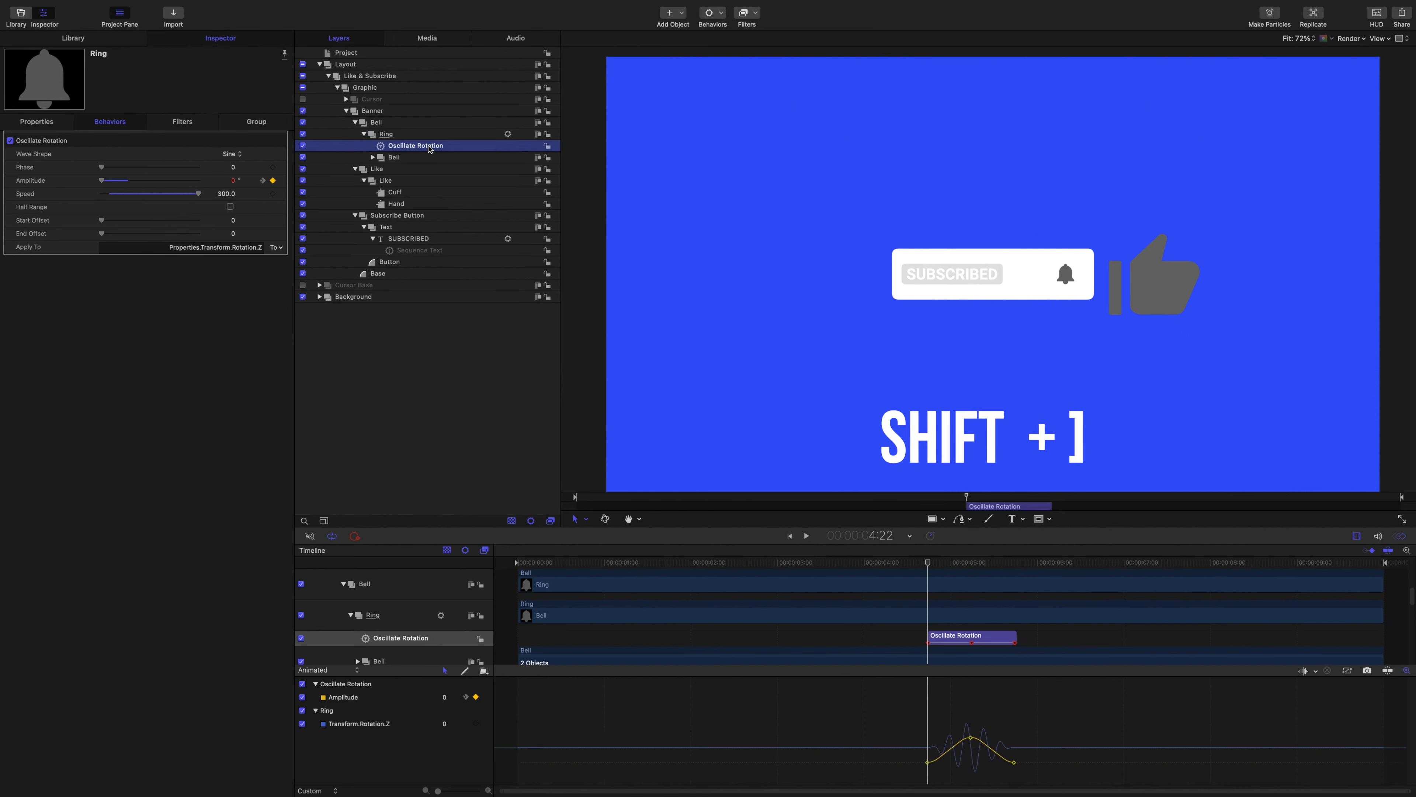
Step: Move the Clapper's Oscillate Clapper behavior so that it also starts at 4:22
left_click(373, 158)
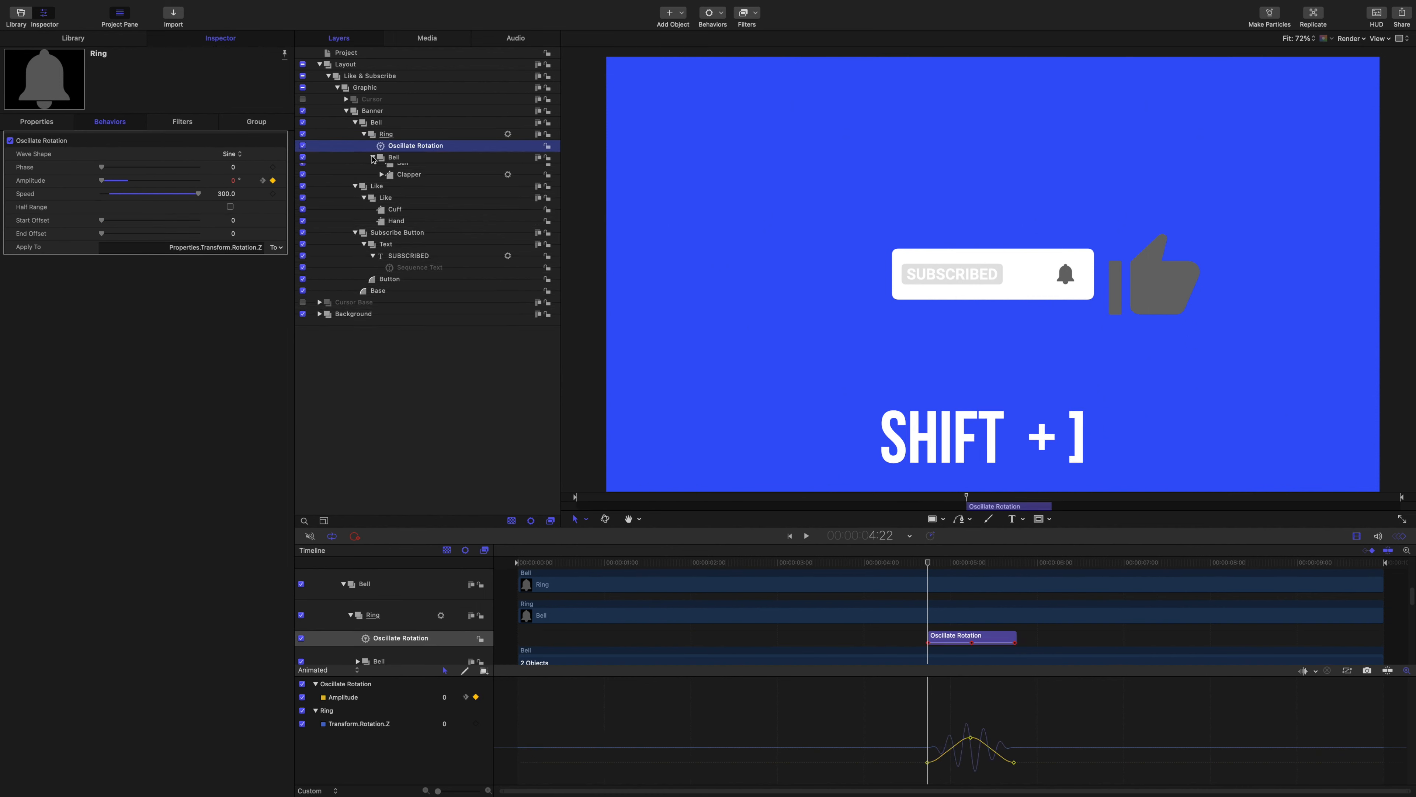
left_click(382, 181)
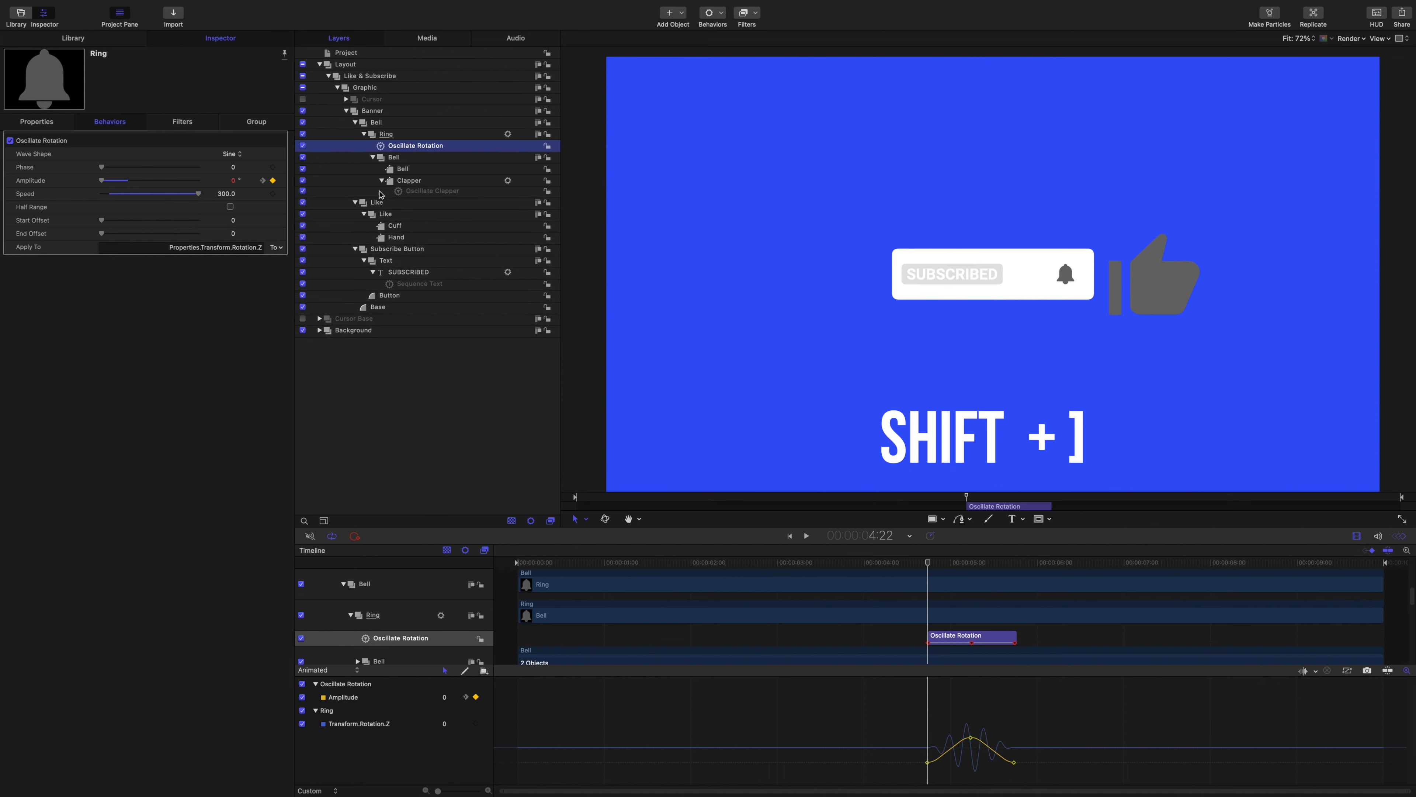
left_click(416, 194)
key("shift+bracketright")
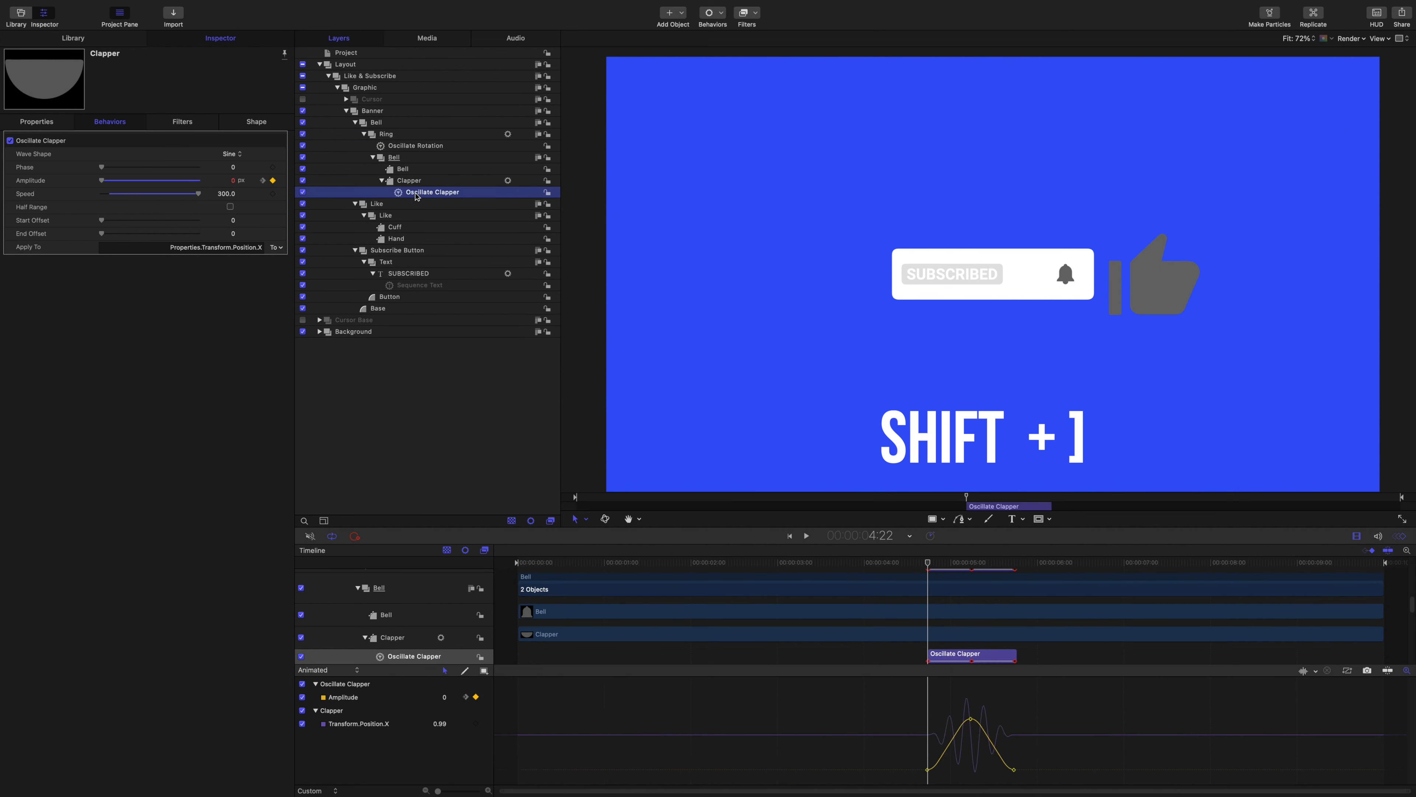
Step: Play back the bell's ringing from 4:22 and scrub through it to check the timing
key("space")
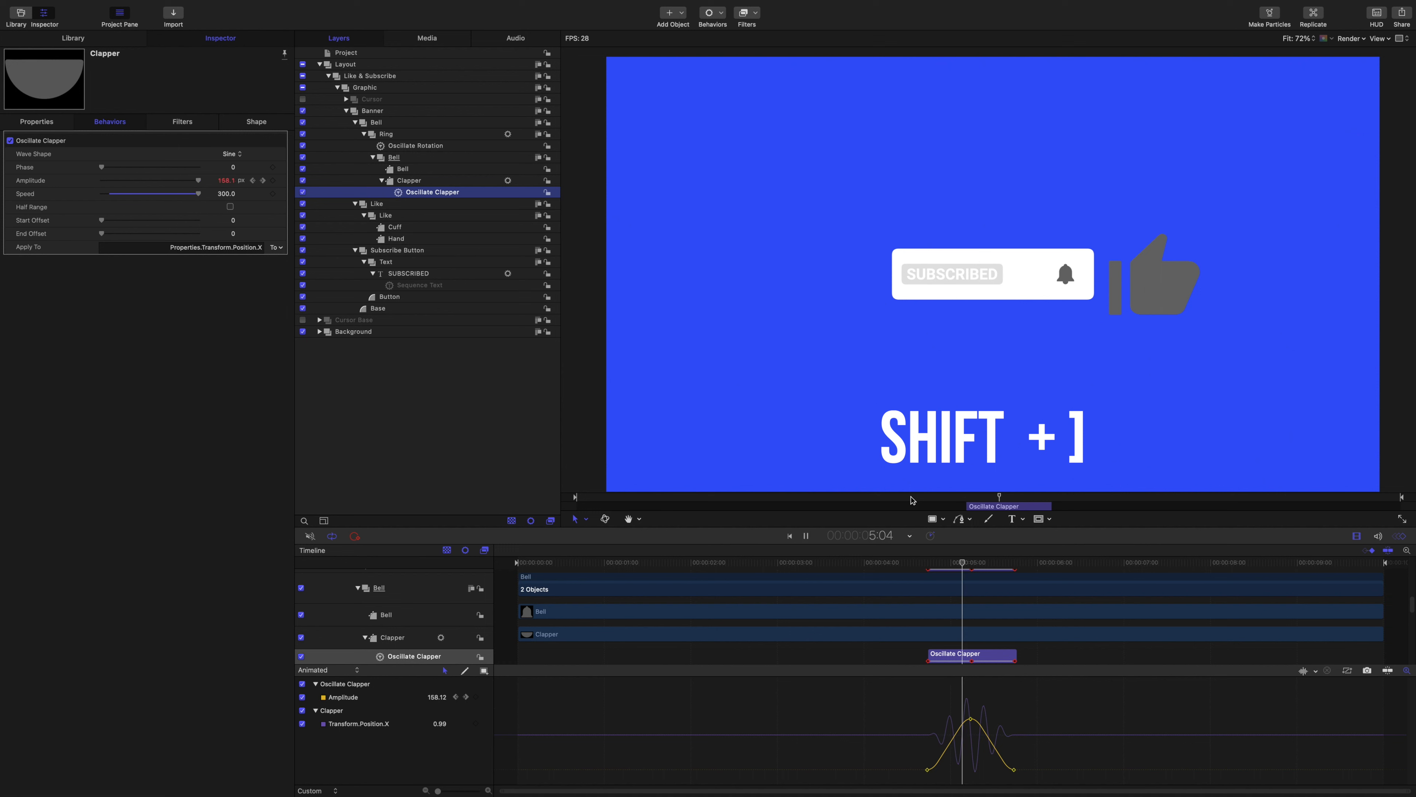
key("space")
left_click_drag(1058, 562, 1029, 558)
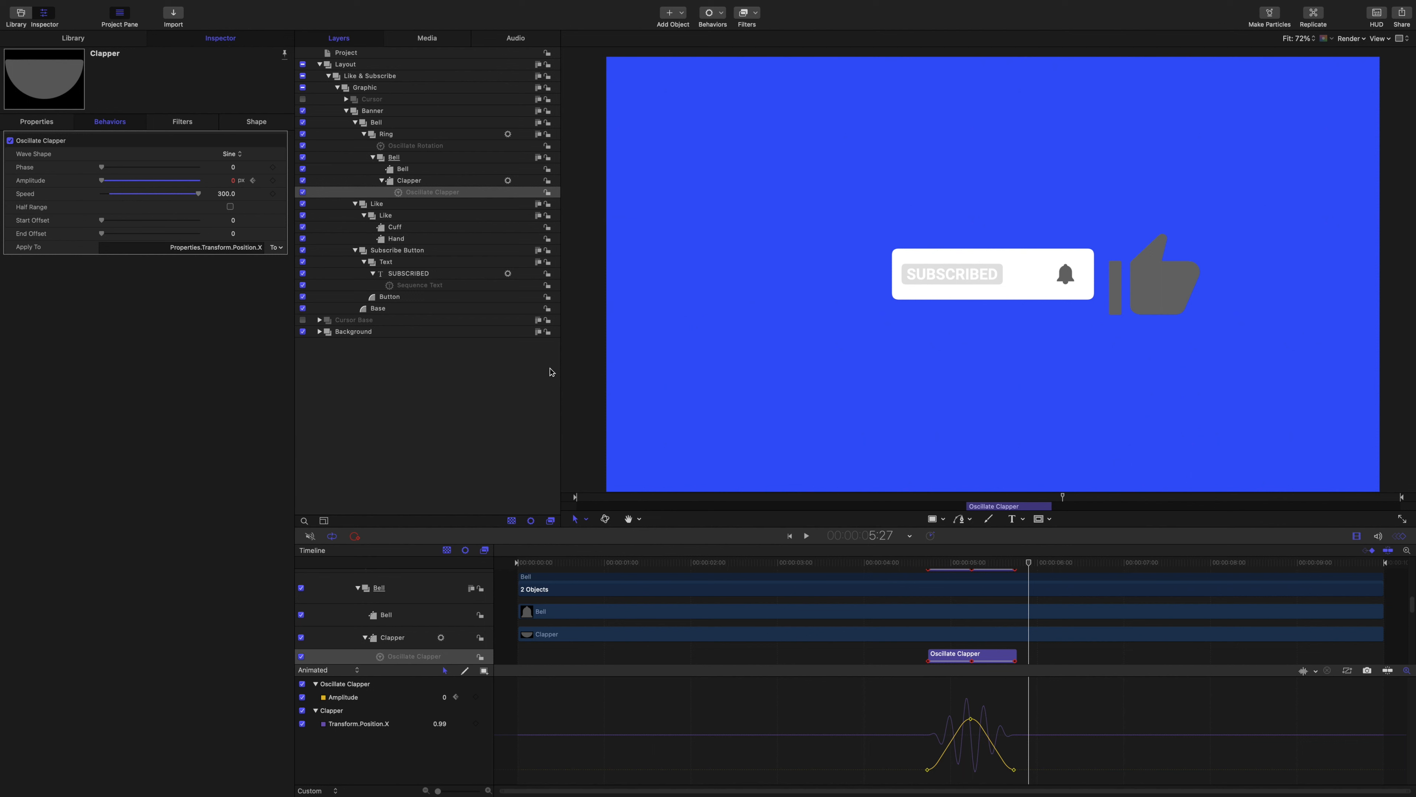
Step: Scale the outer Like group to 20%
left_click(382, 207)
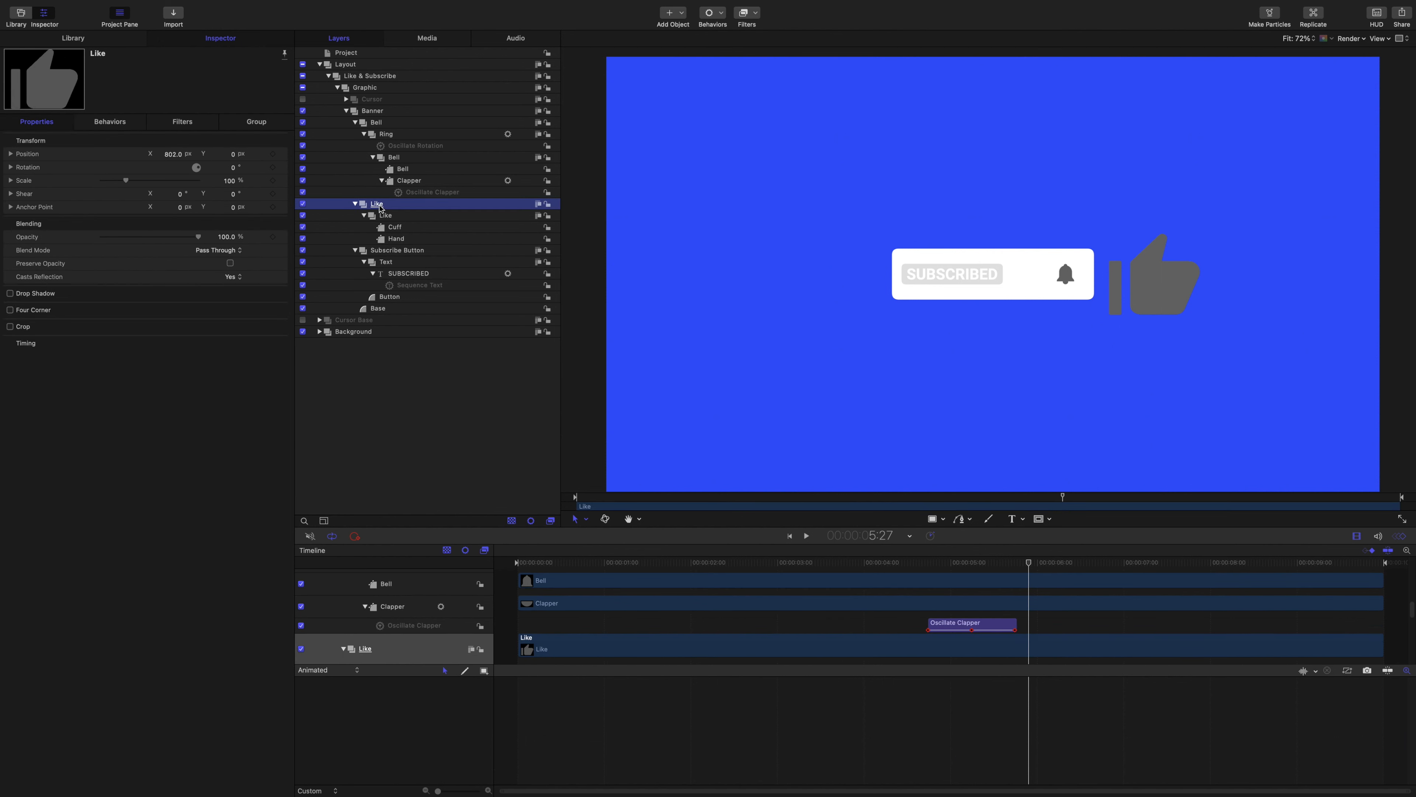
left_click(229, 180)
type("2")
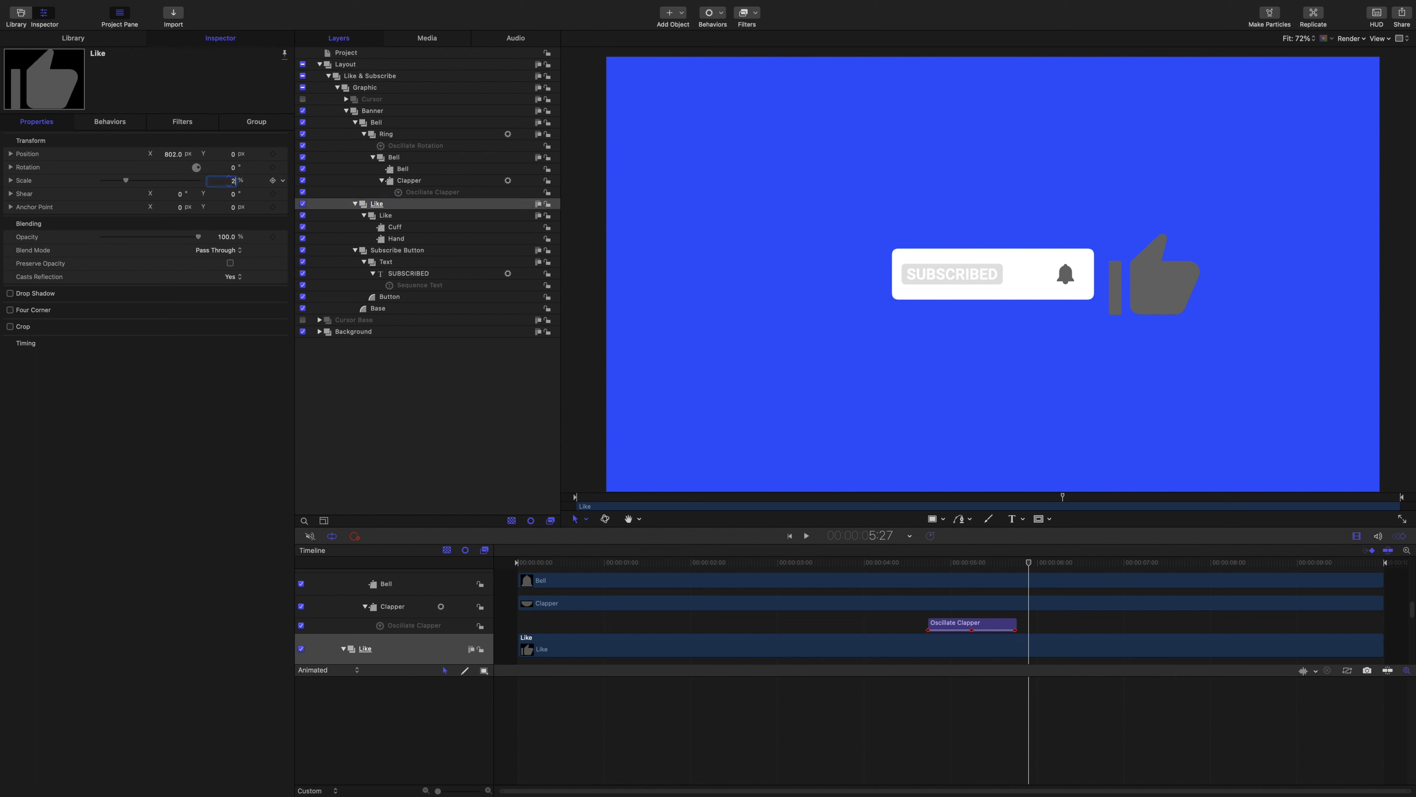
type("0")
key("Return")
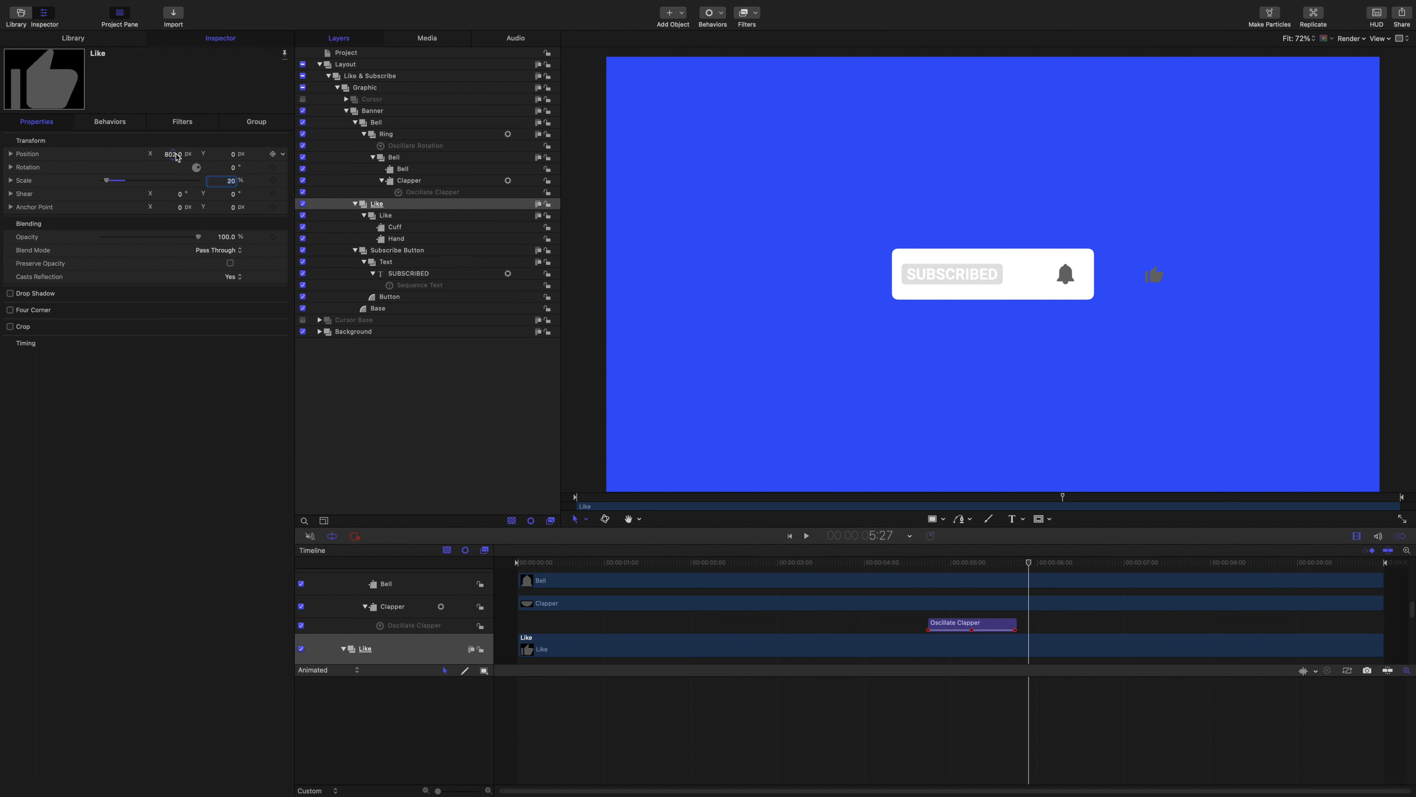
Step: Position the outer Like group at X 192 px and Y 10 px, between the subscribe button and the bell
left_click(177, 158)
type("192")
key("Return")
left_click(233, 154)
type("10")
key("Return")
Step: Show the canvas overlays and move the inner Like group's anchor point to the thumb's lower-left corner, about X -204.3, Y -143.0 px
key("super+slash")
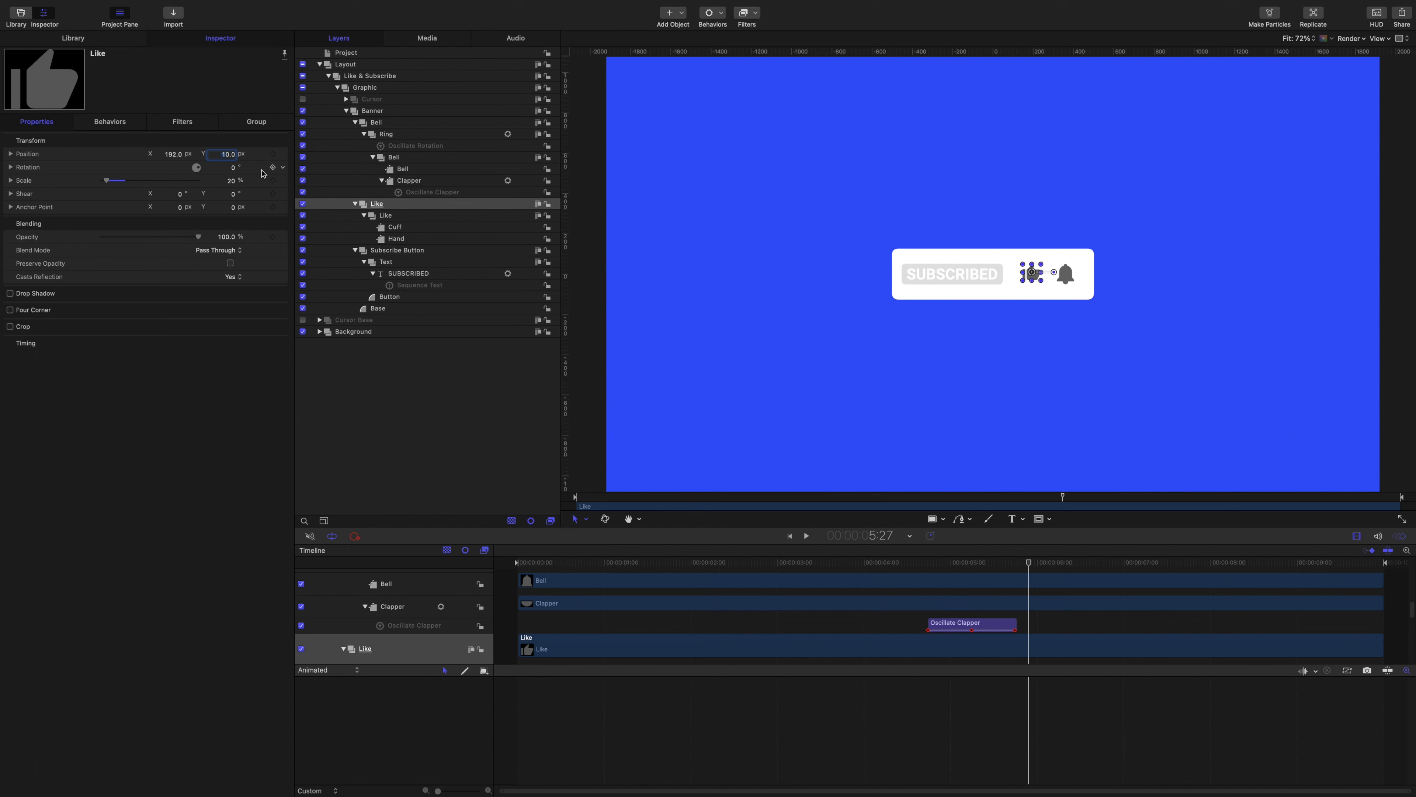
left_click(385, 217)
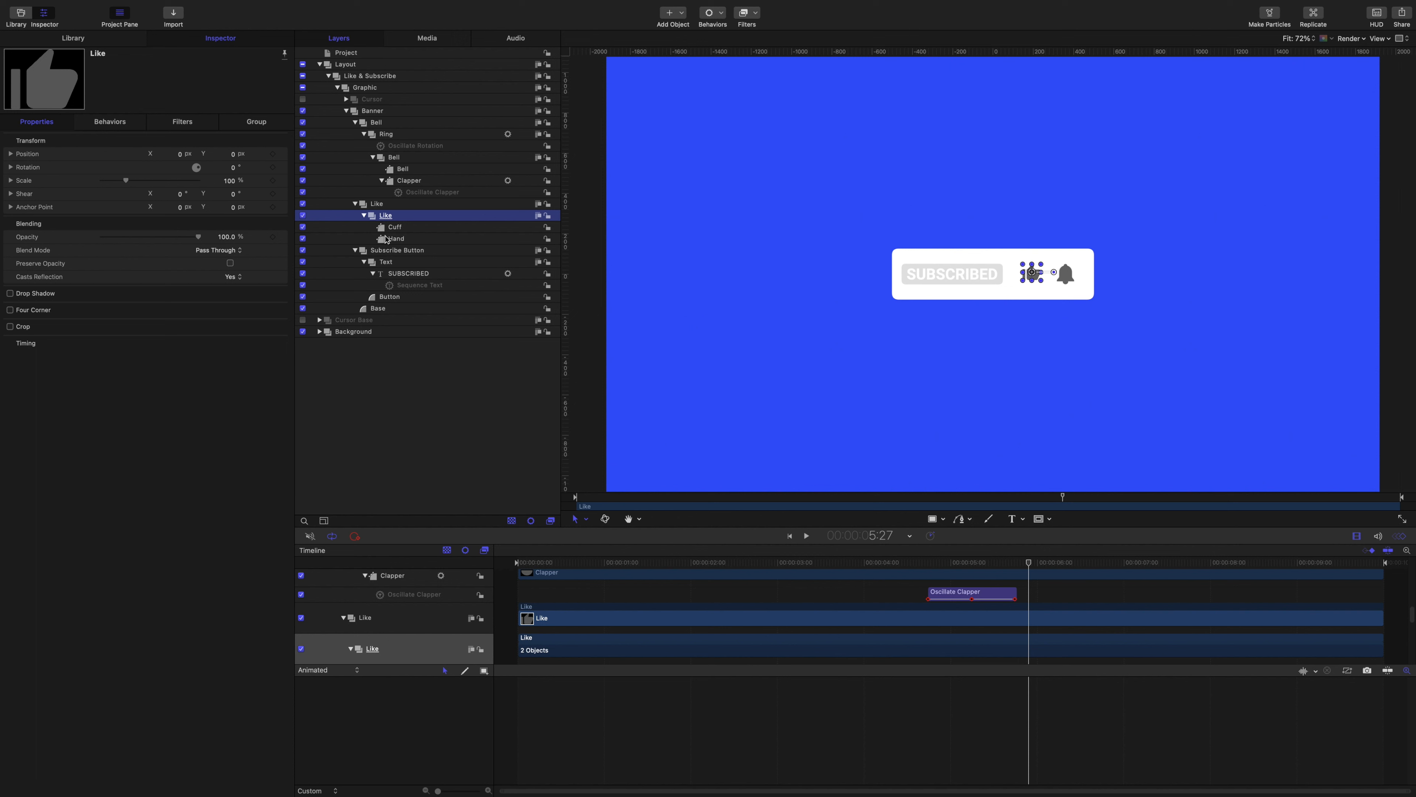
left_click(585, 520)
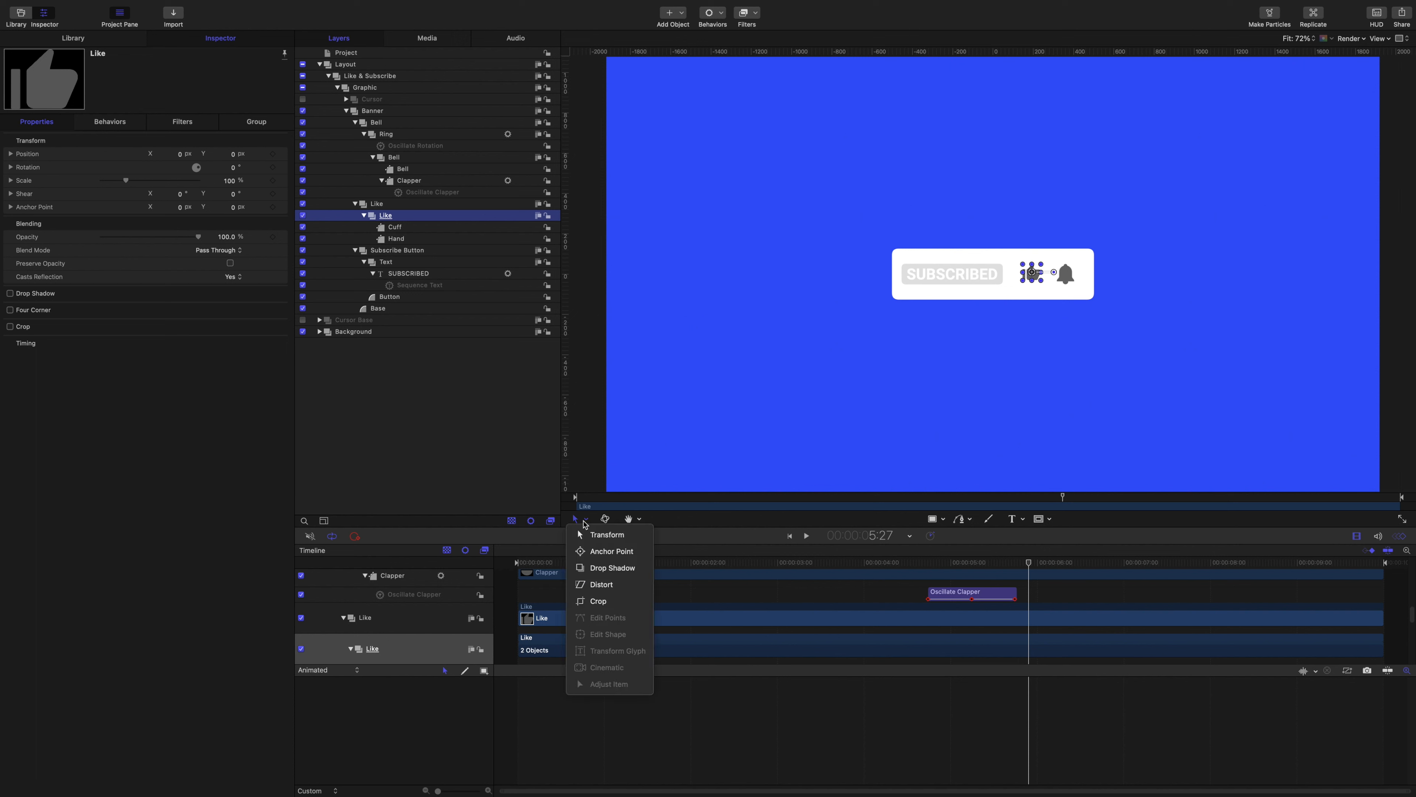
left_click(591, 552)
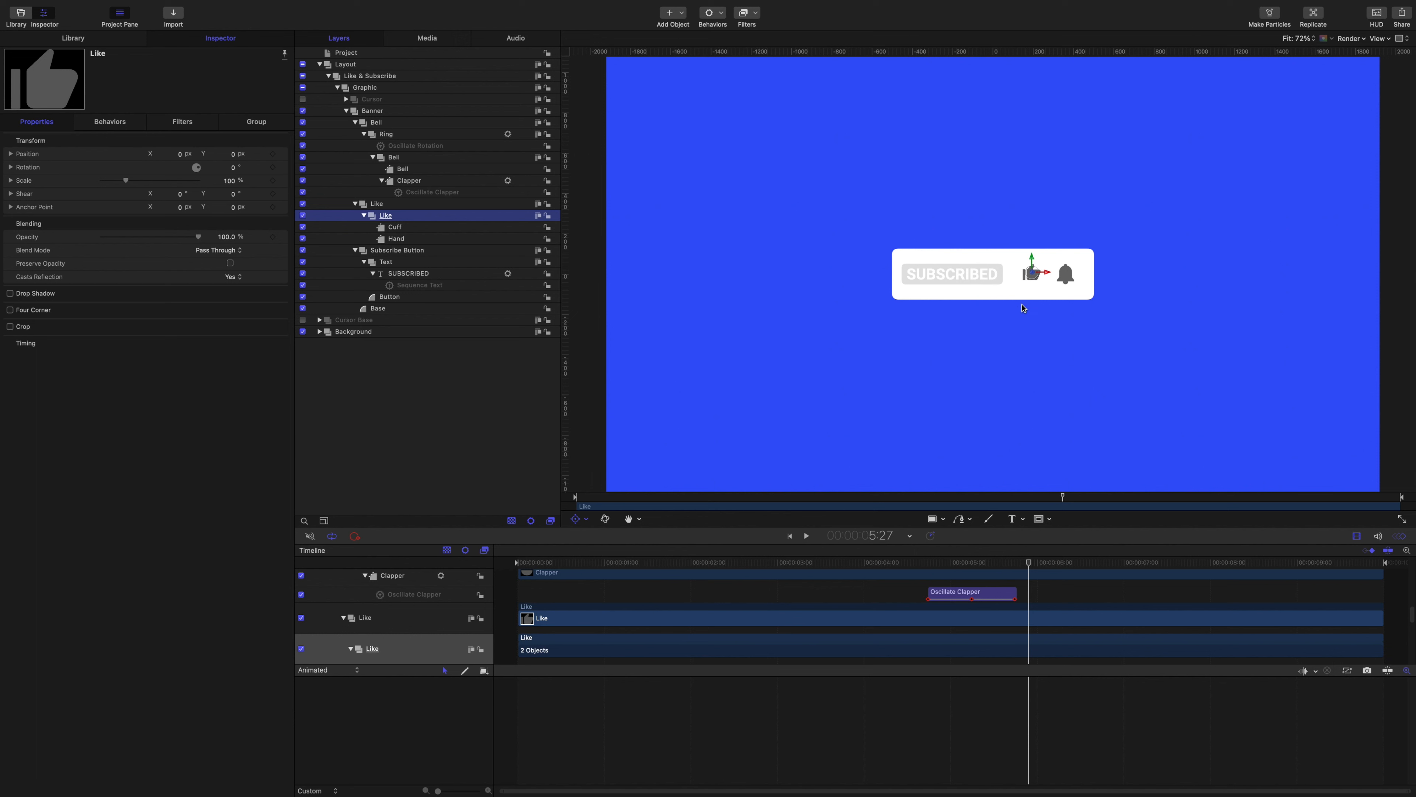
left_click_drag(1034, 261, 1038, 283)
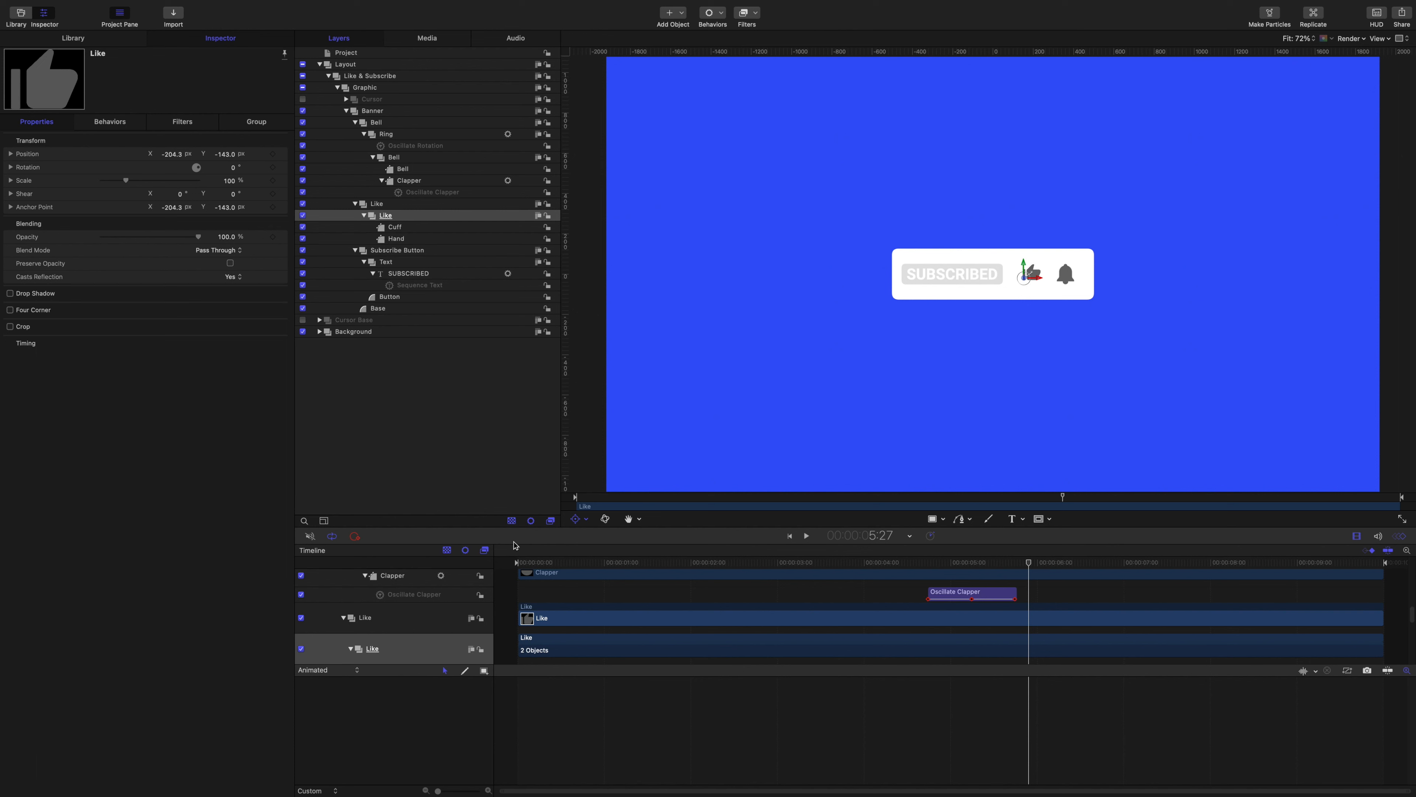
Step: Select the Subscribe Button group and switch back to the Transform tool
left_click(408, 253)
left_click(410, 253)
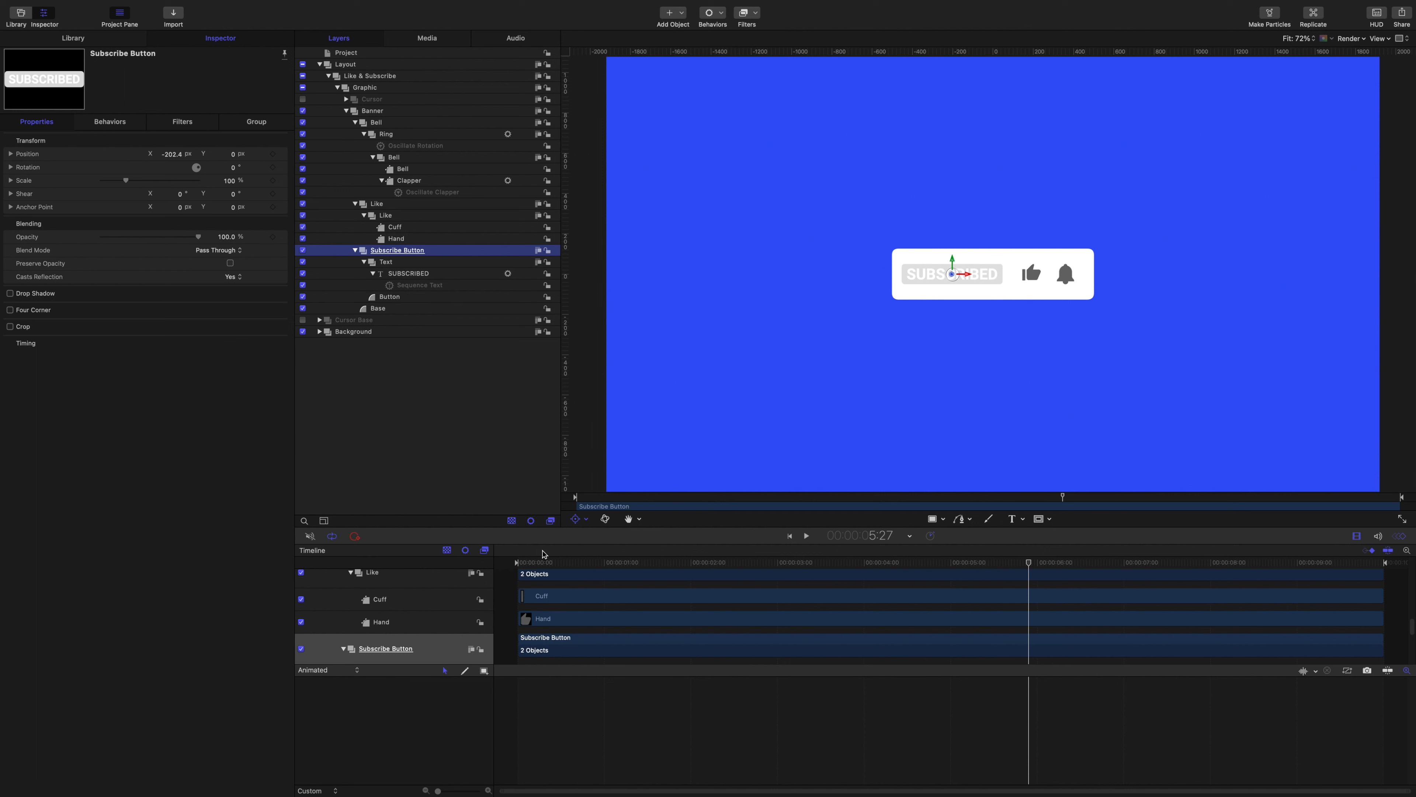
left_click(586, 520)
left_click(589, 536)
Step: Group the Text group and Button shape inside Subscribe Button, and name the new group Pop
left_click(365, 262)
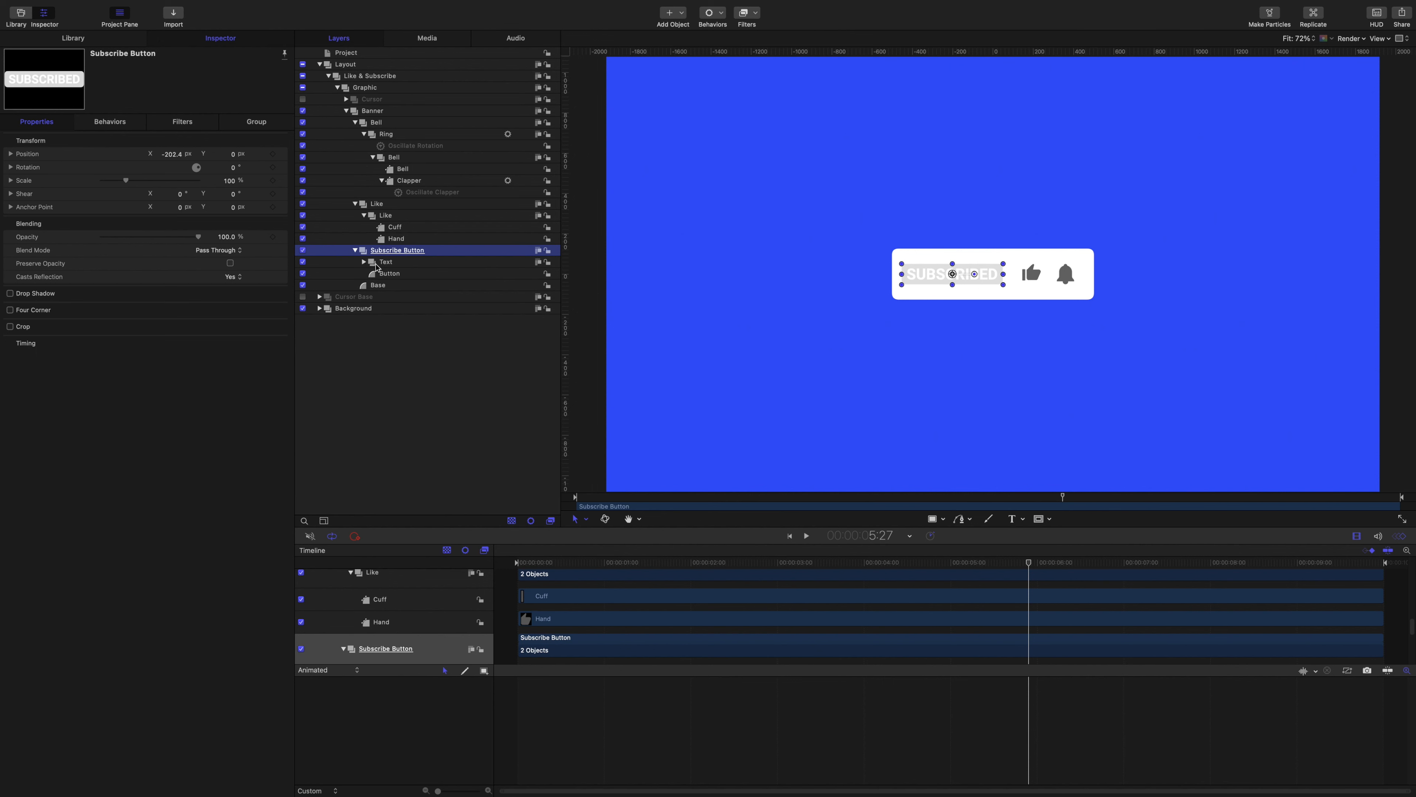
left_click(382, 267)
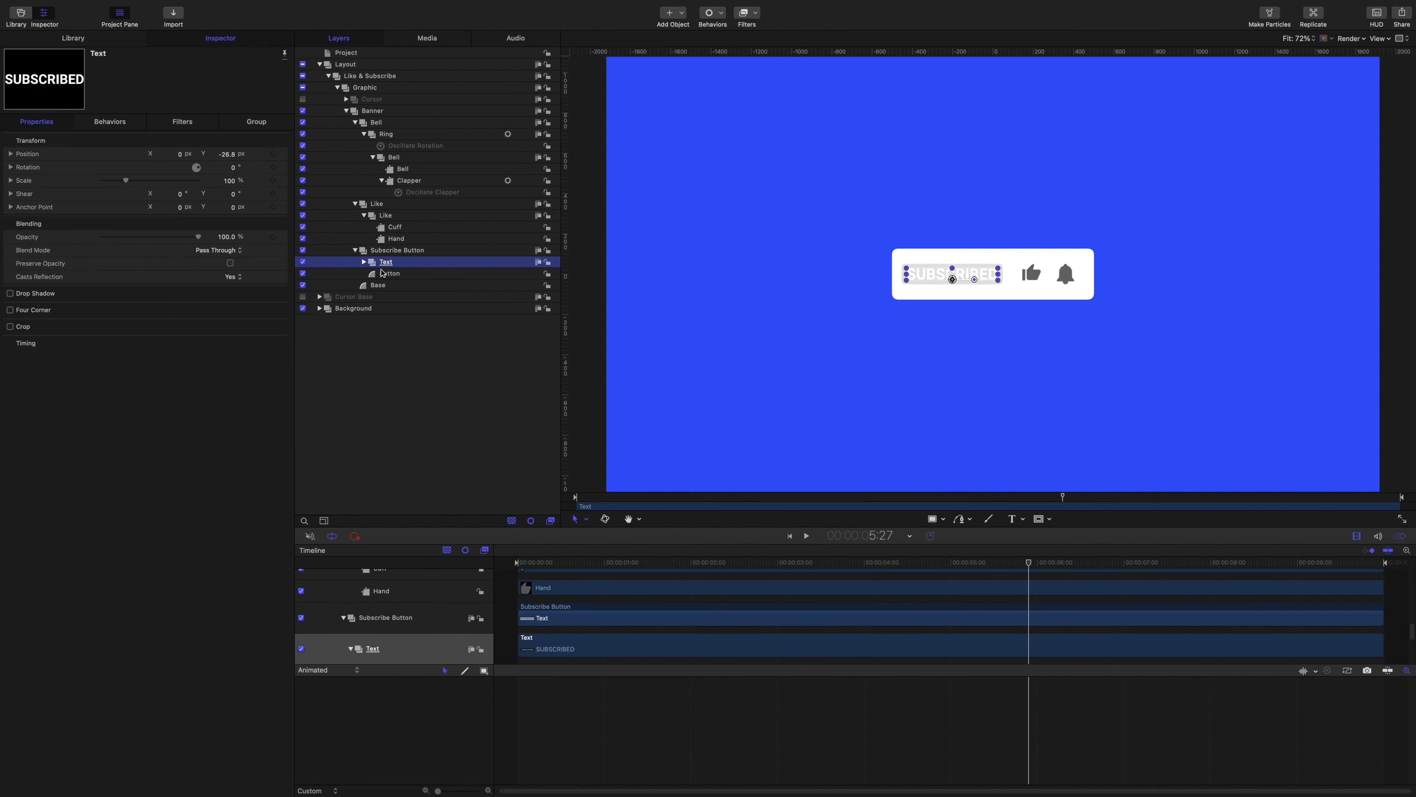
left_click(383, 274, "shift")
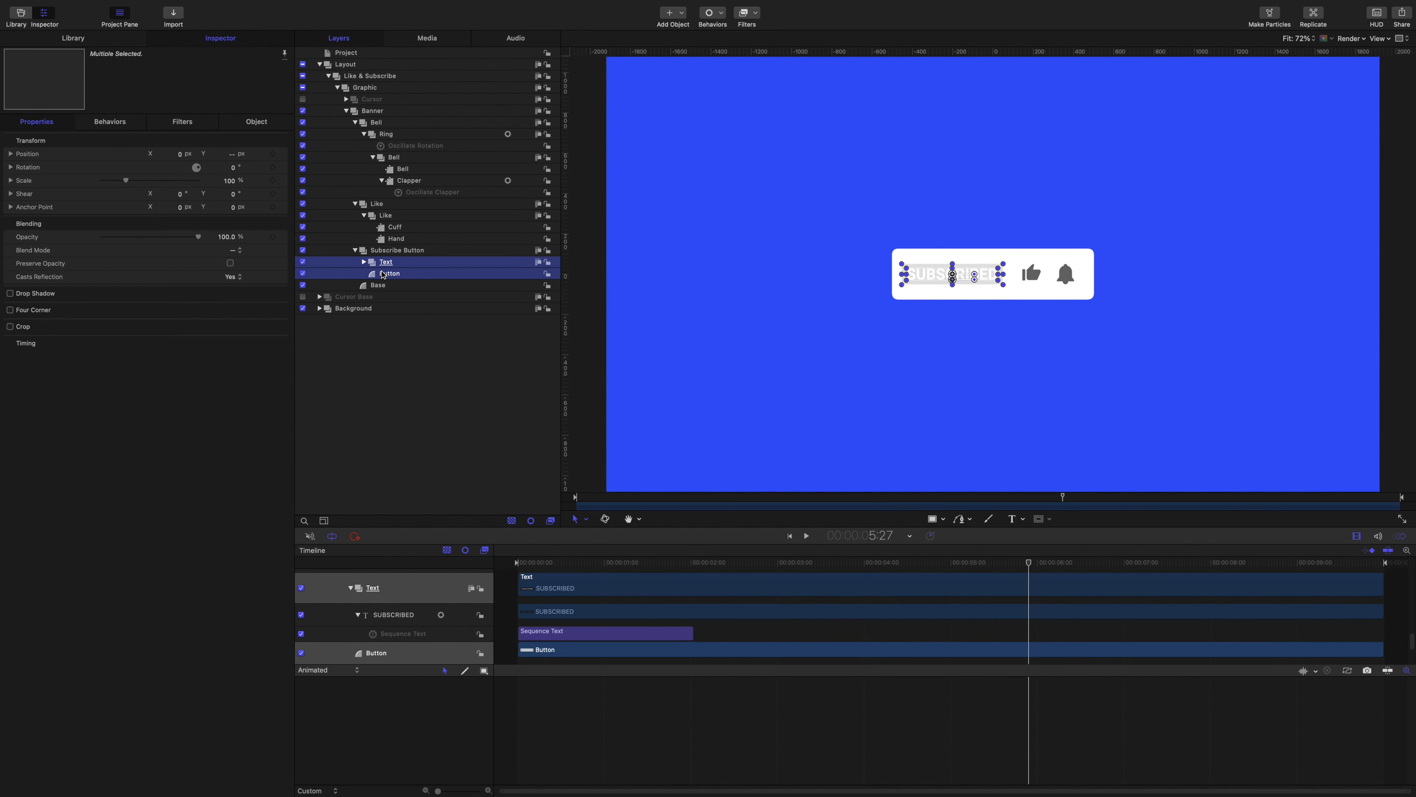
key("shift+super+g")
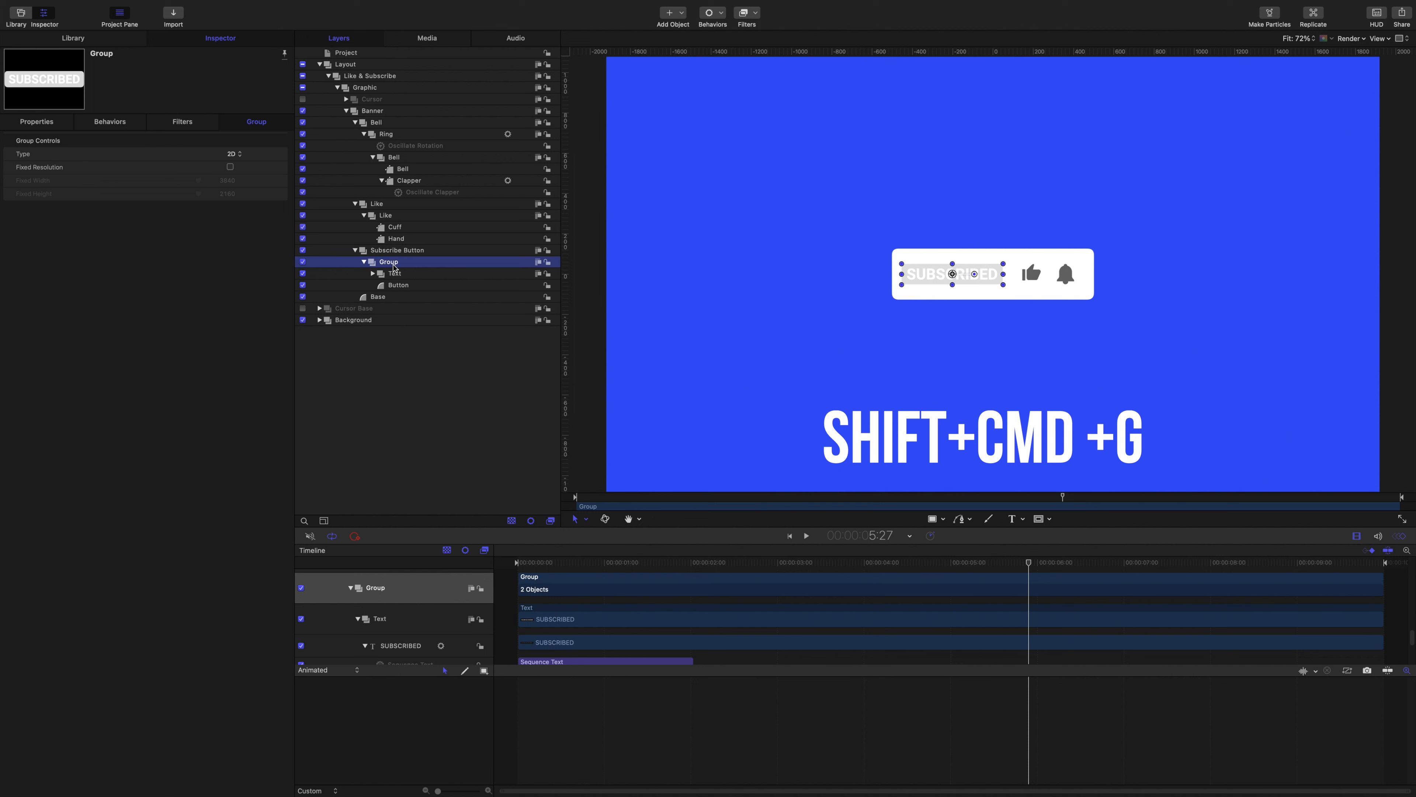
double_click(393, 264)
type("Pop")
key("Return")
Step: Add a Link parameter behavior to the Pop group's Y scale
left_click(36, 125)
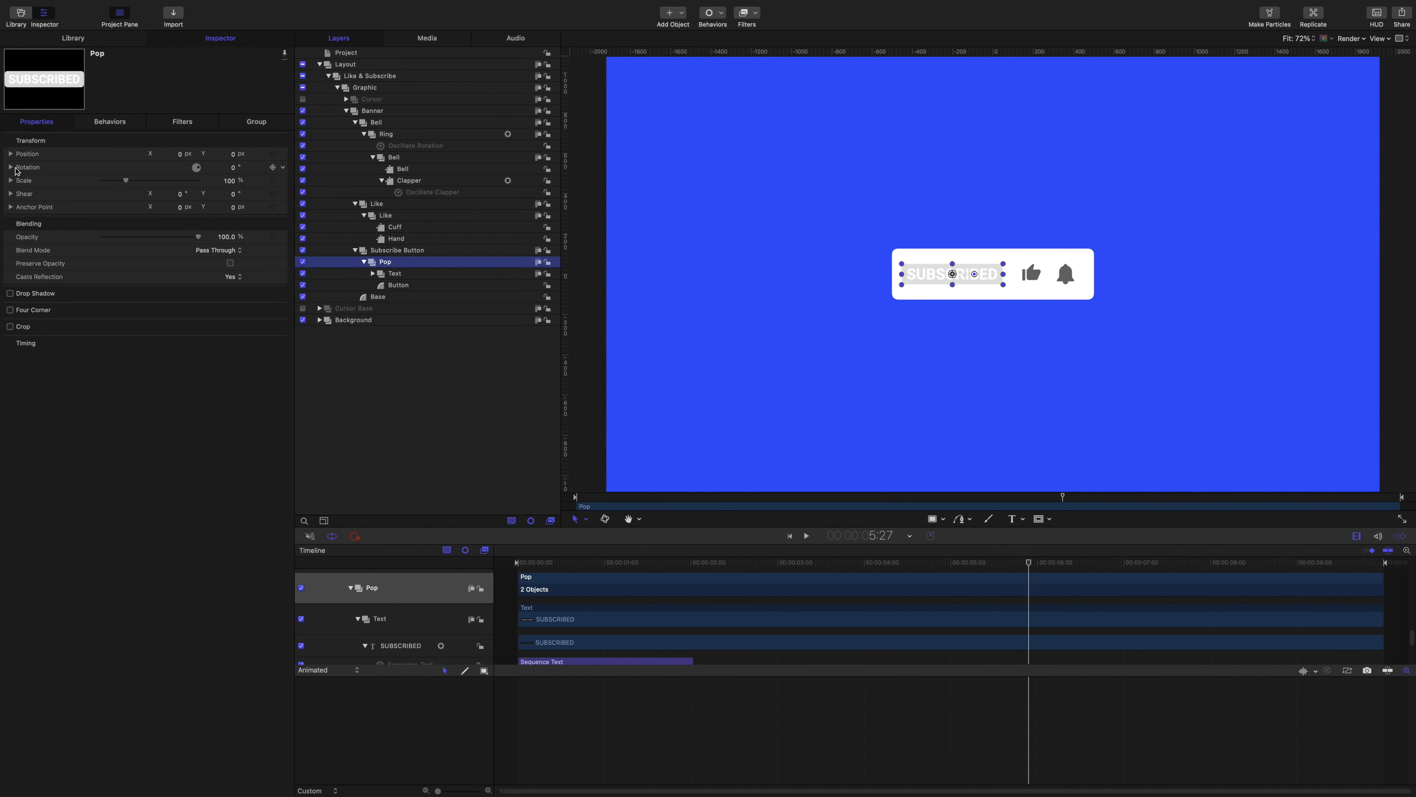
left_click(11, 180)
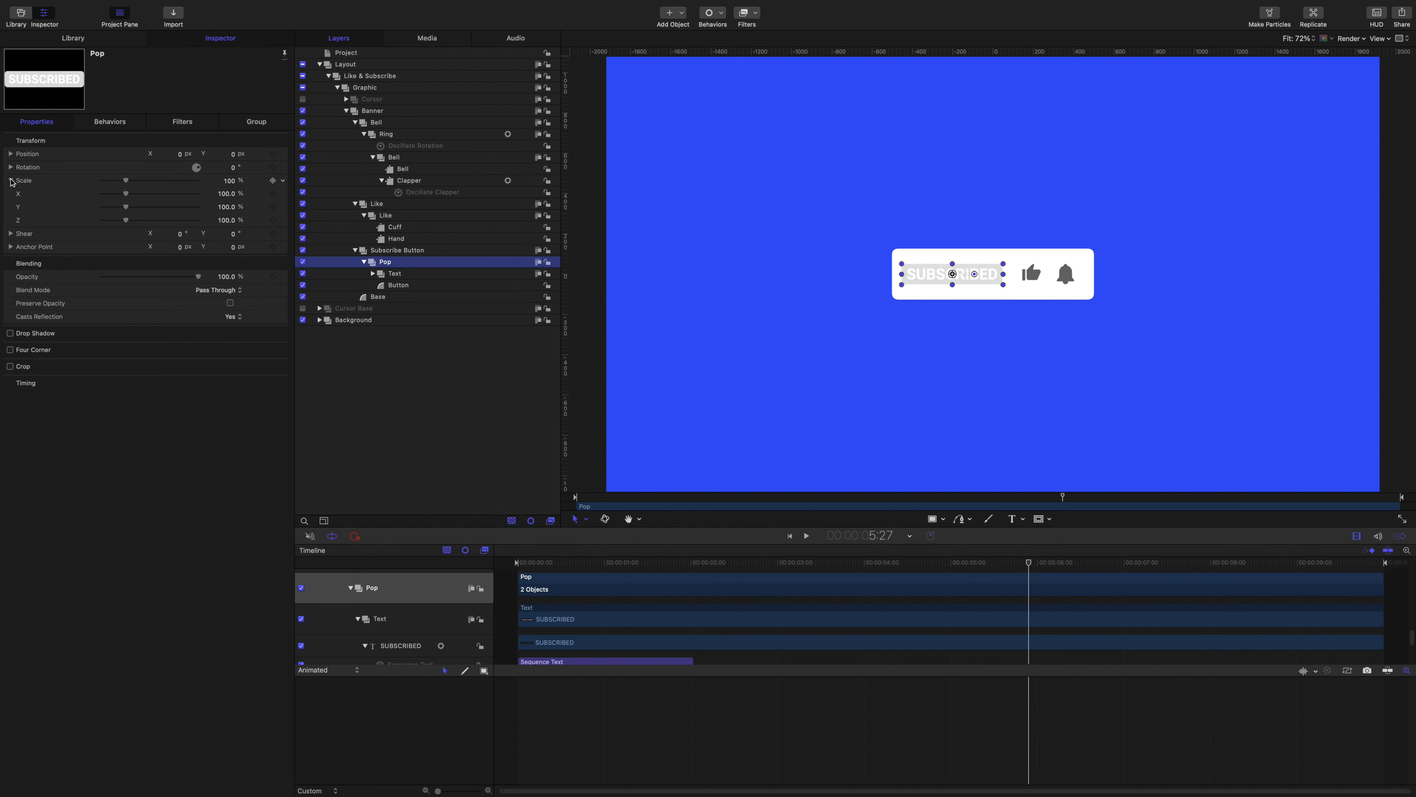
left_click(284, 209)
mouse_move(321, 322)
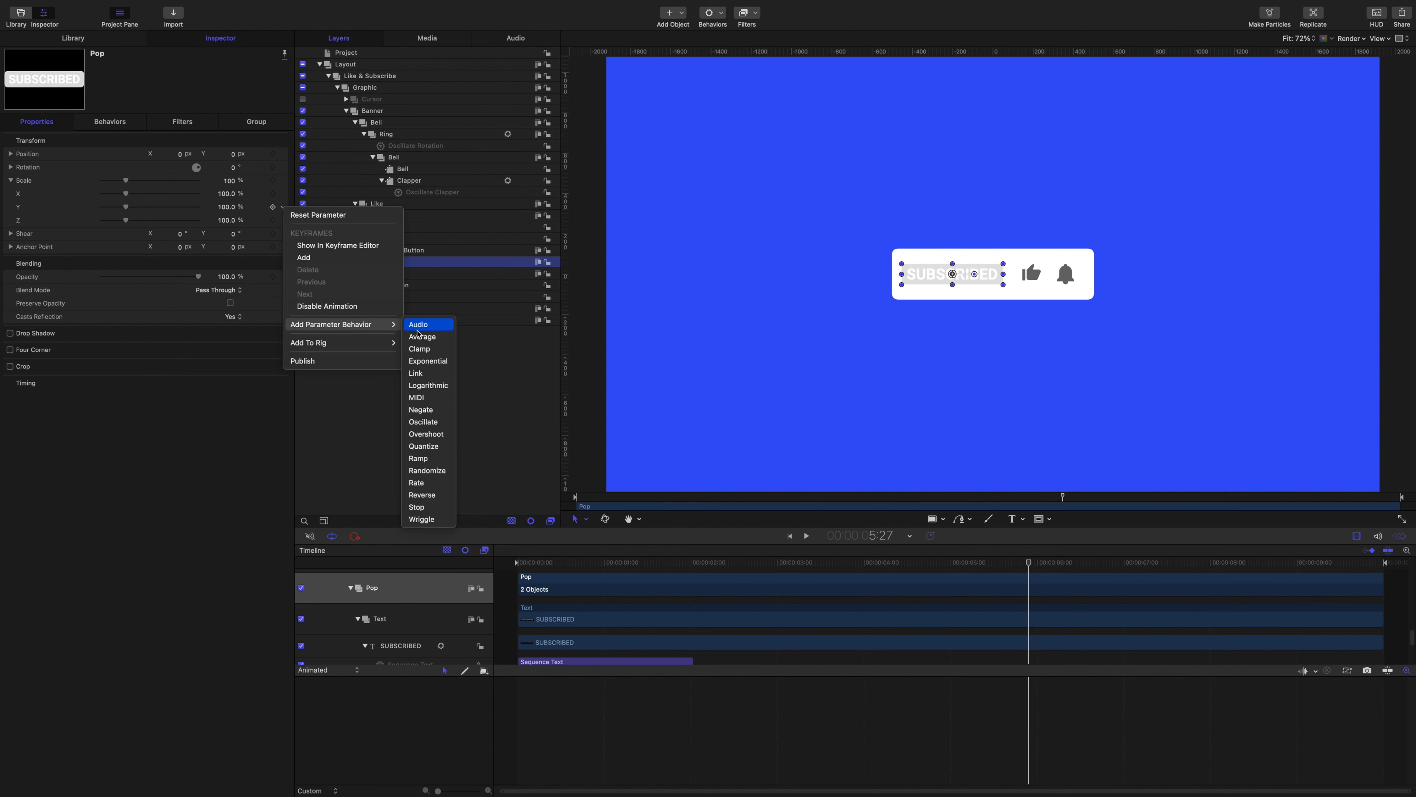
left_click(431, 372)
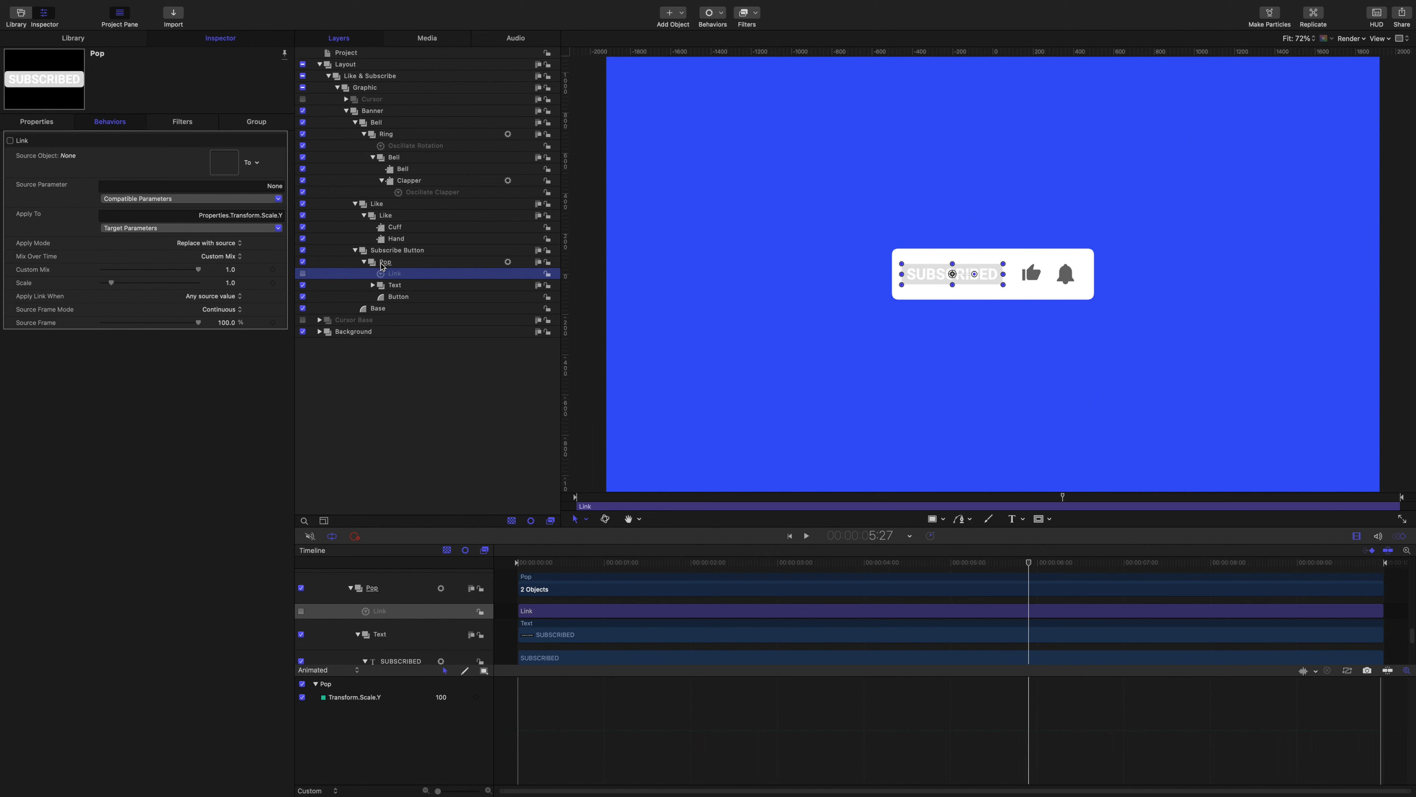
Step: Set the Link behavior's source object to the Pop group and its source parameter to Transform Scale X
left_click_drag(383, 266, 224, 165)
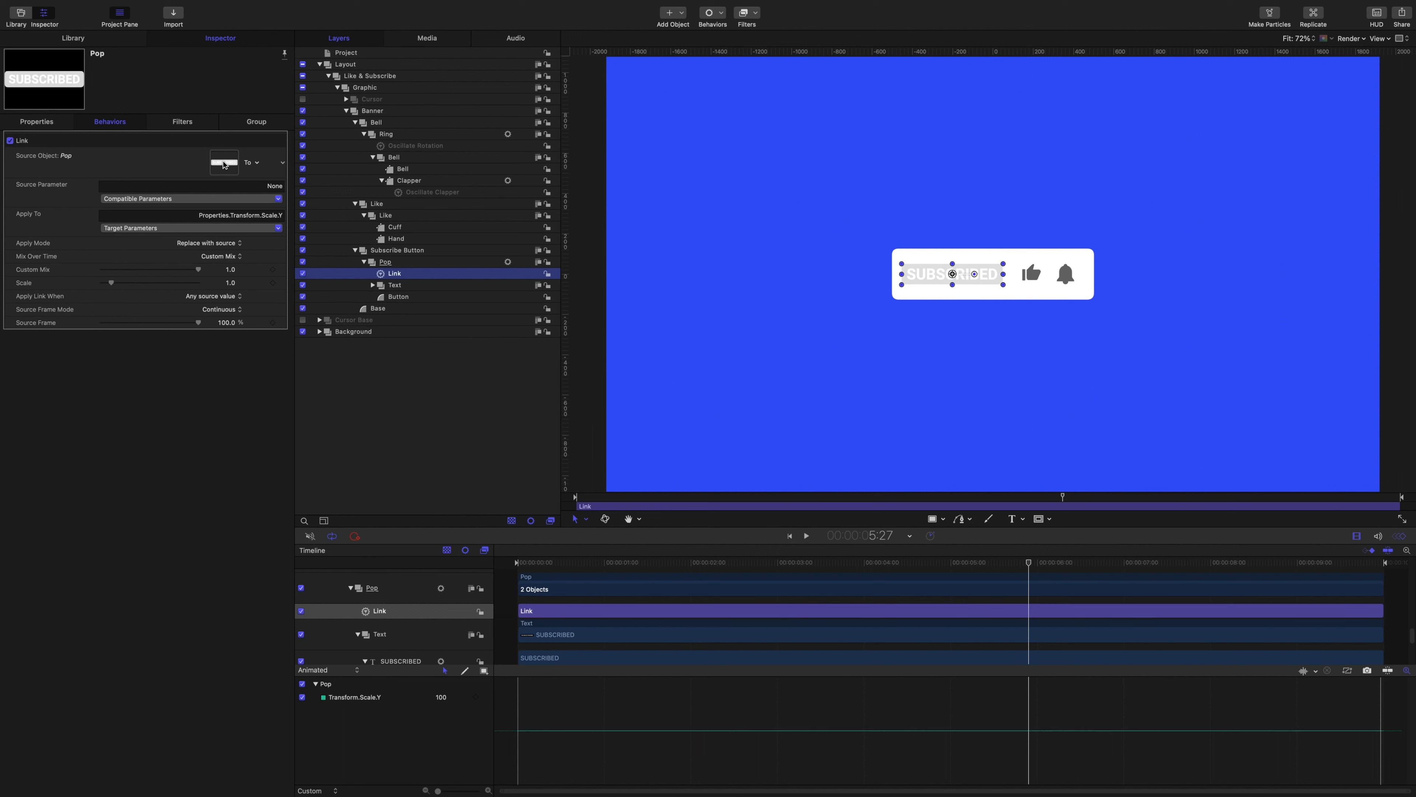
left_click(243, 199)
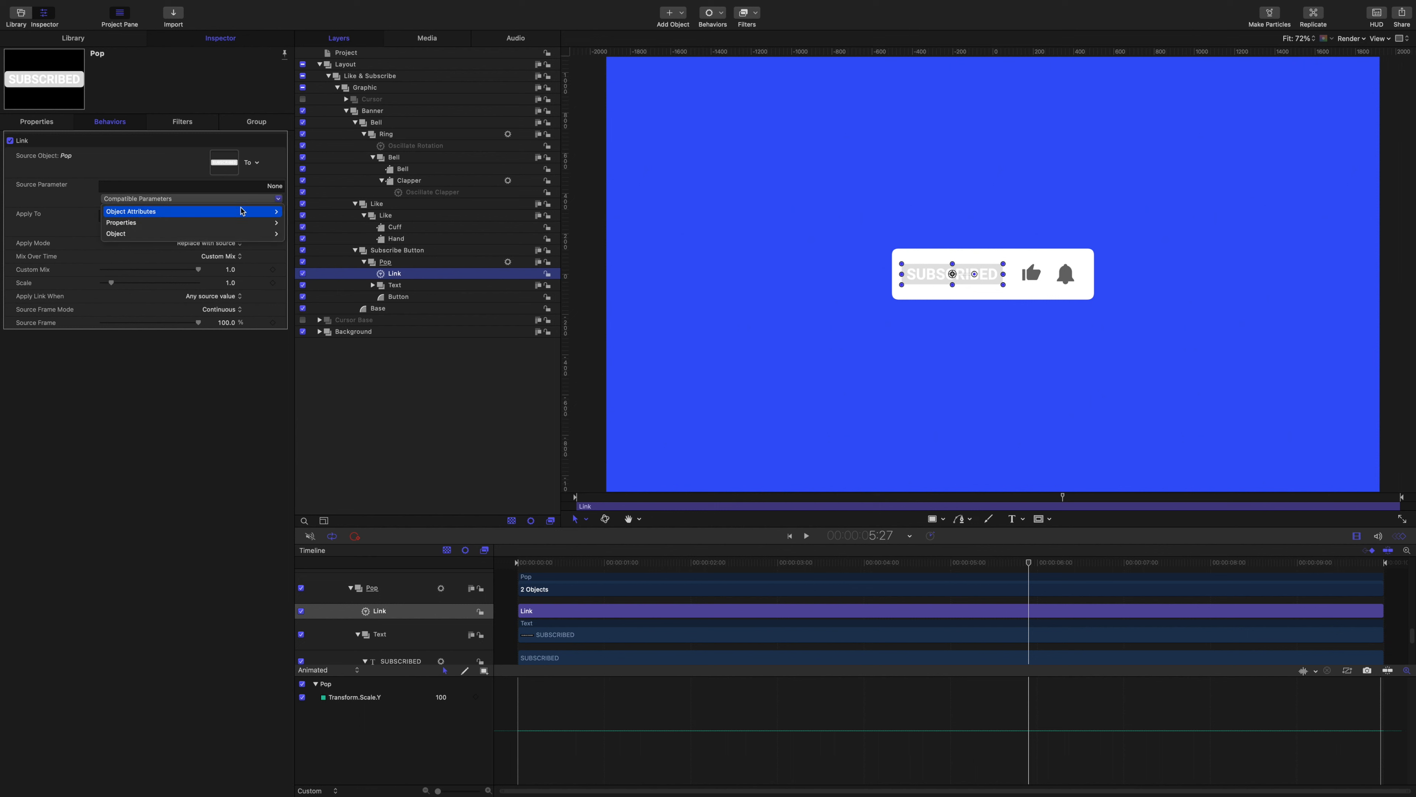
mouse_move(246, 223)
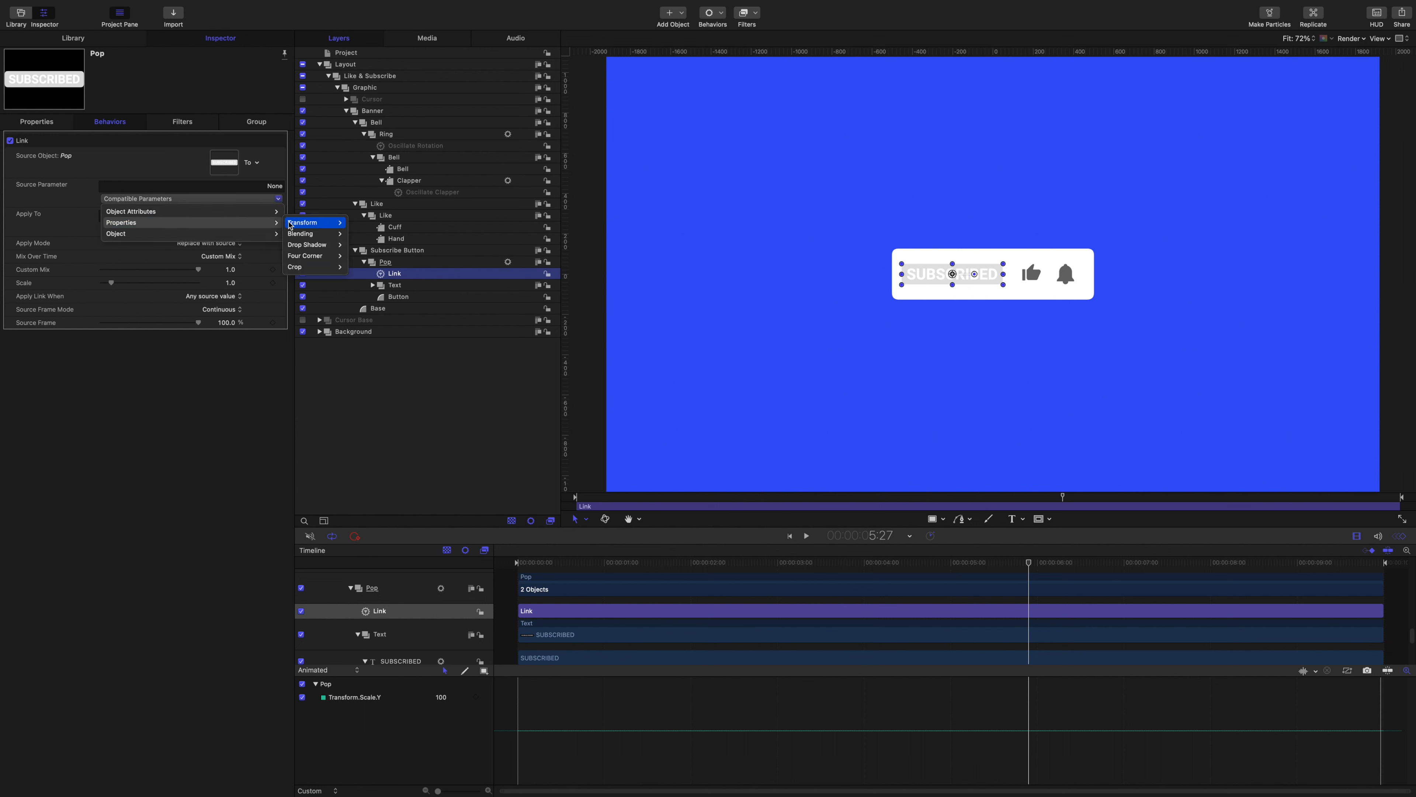
mouse_move(313, 222)
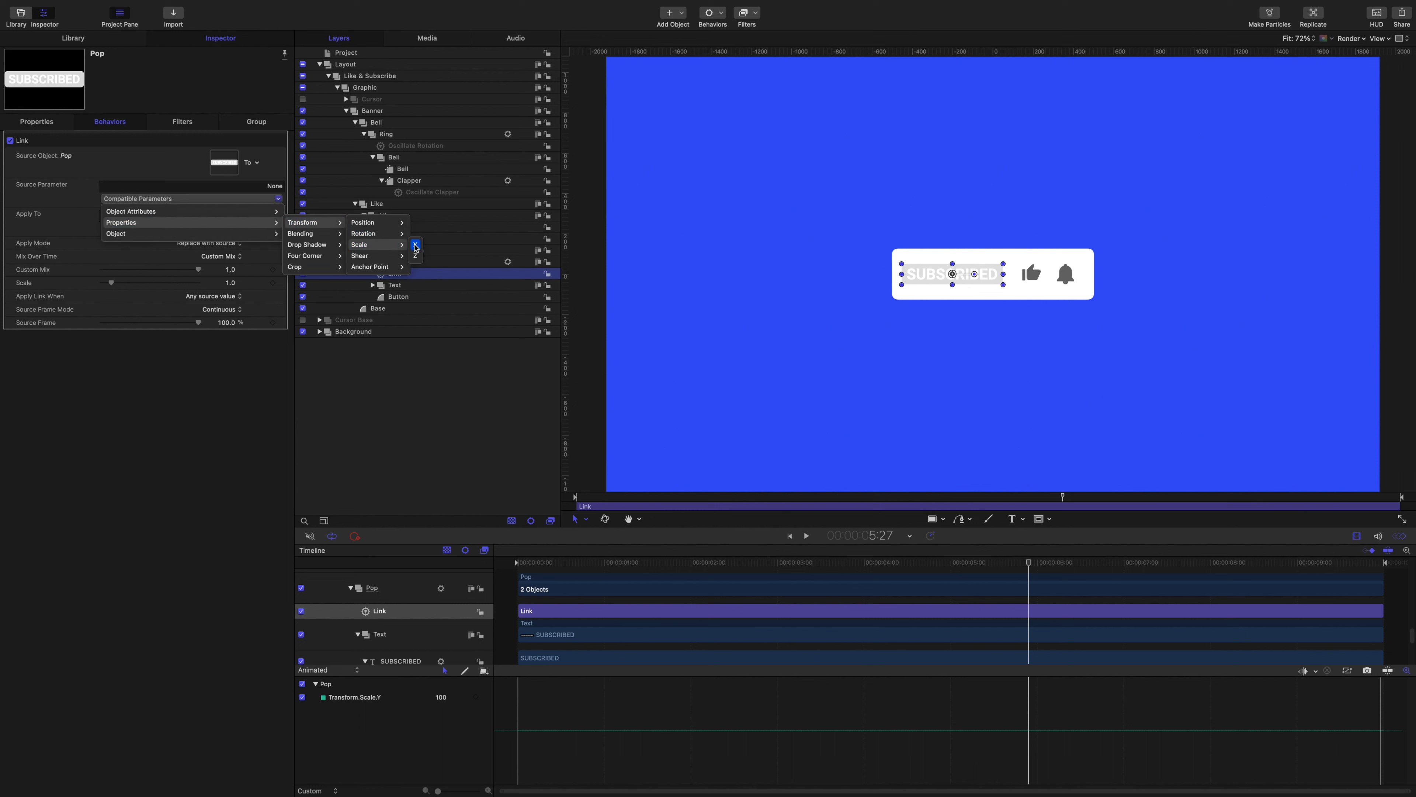
left_click(416, 245)
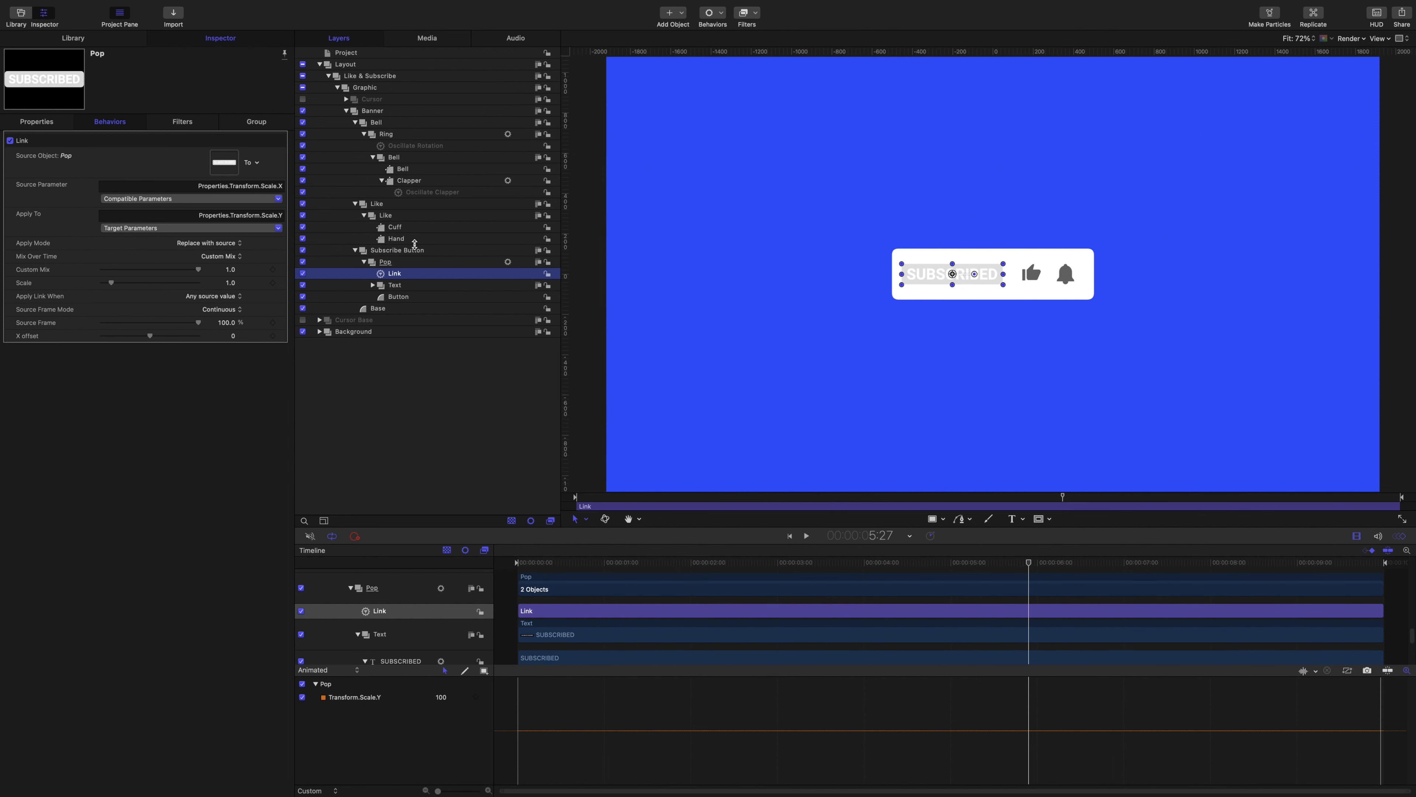
Step: Rename the Link behavior as ytox
double_click(394, 273)
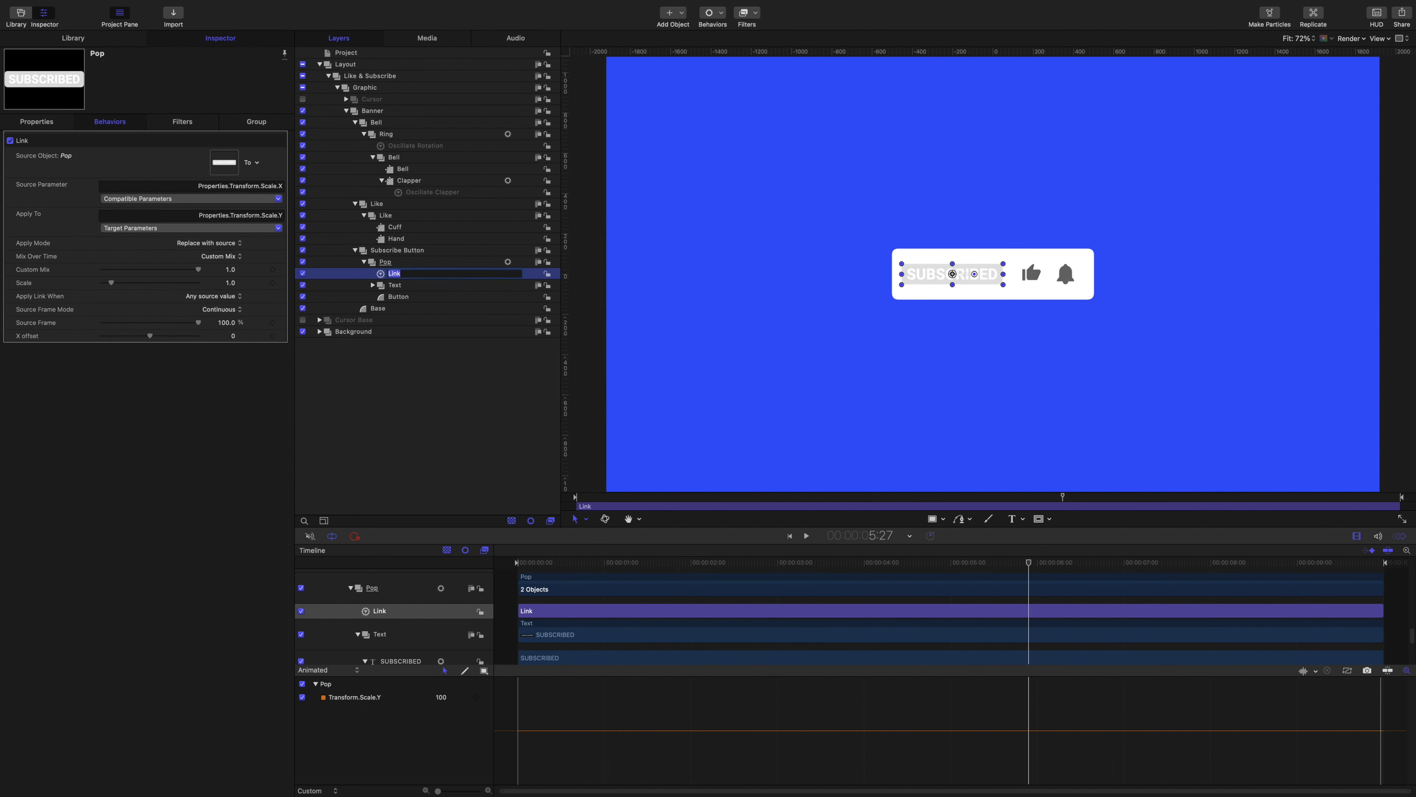
type("ytox")
key("Return")
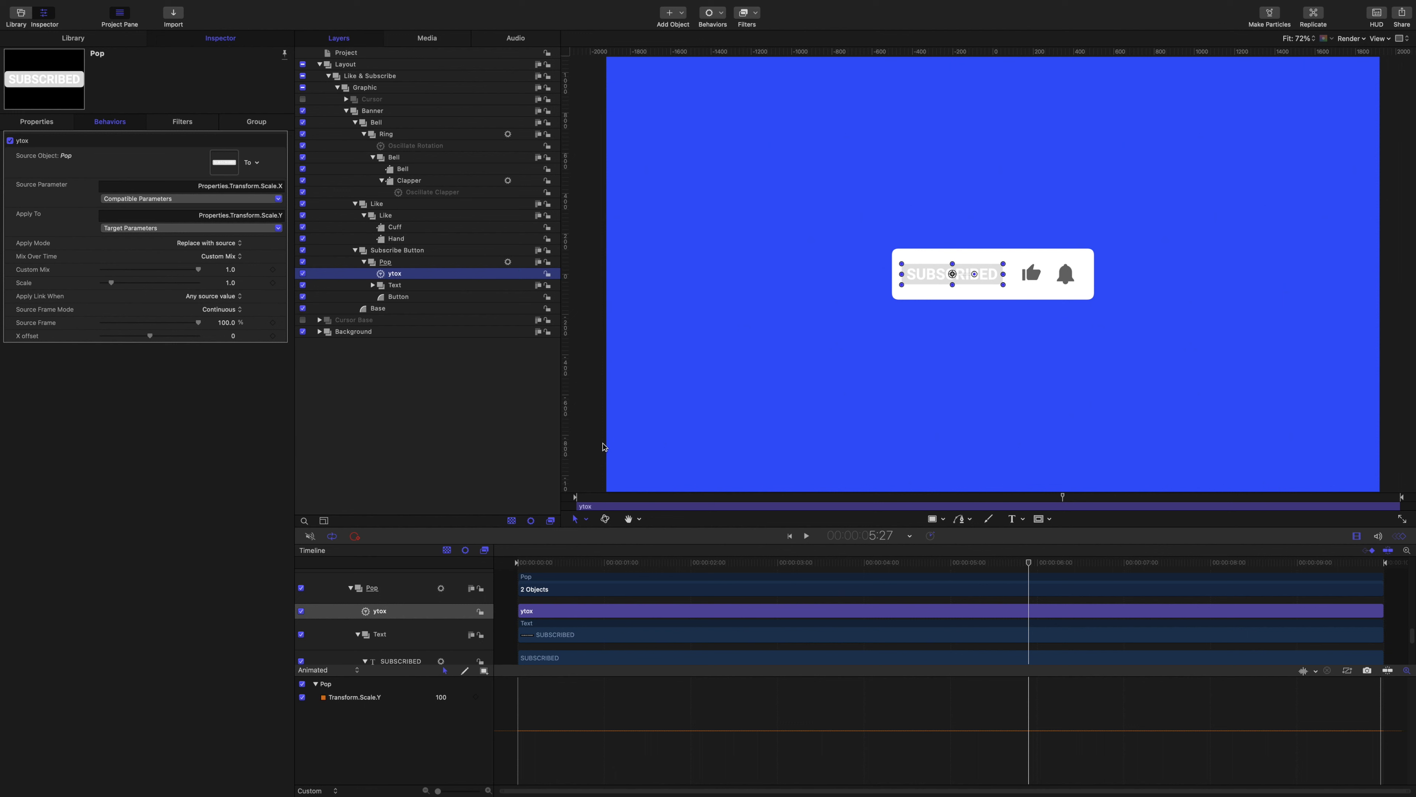
Step: Move the playhead to 1:29 and add an X scale keyframe on the Pop group
left_click(877, 536)
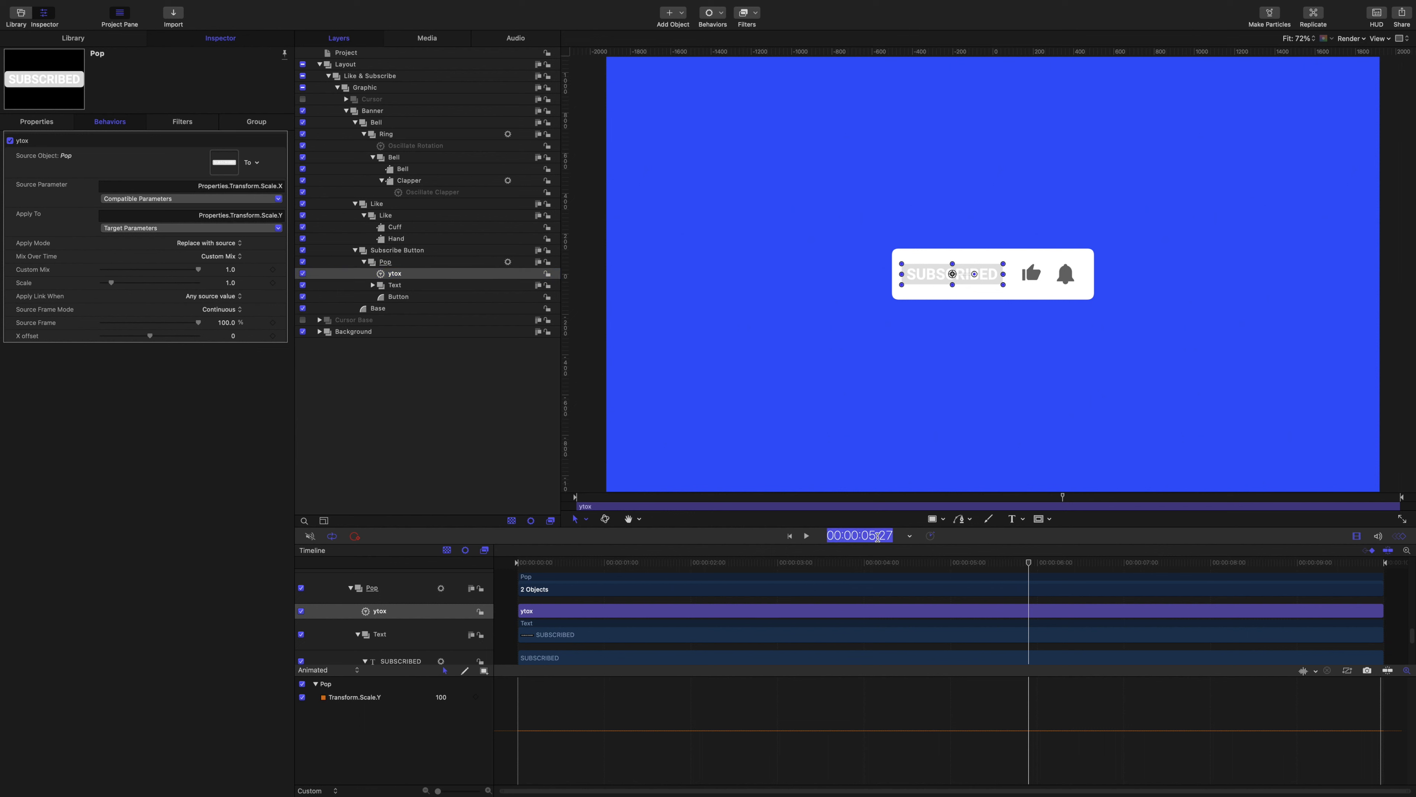
type("129")
key("Return")
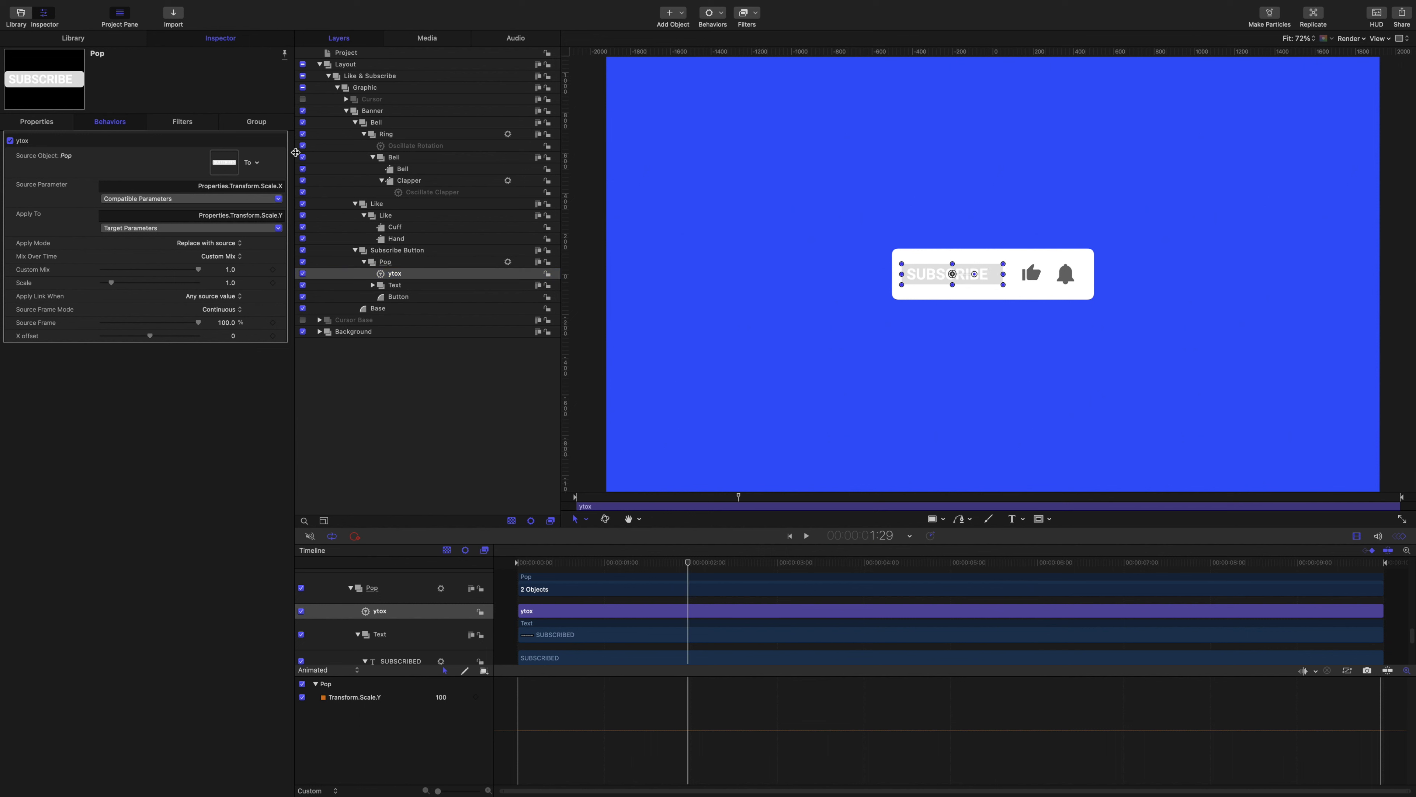
left_click(46, 126)
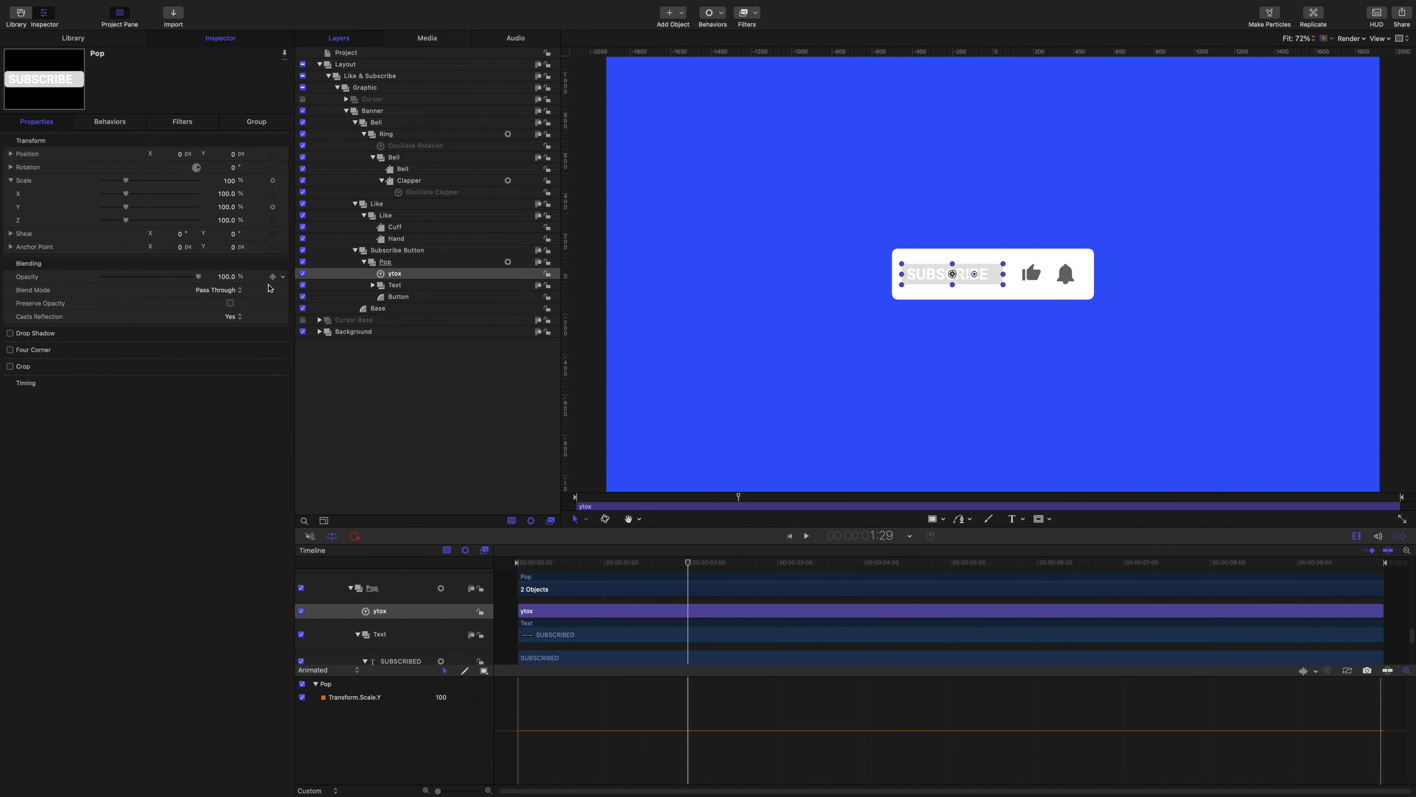
left_click(384, 265)
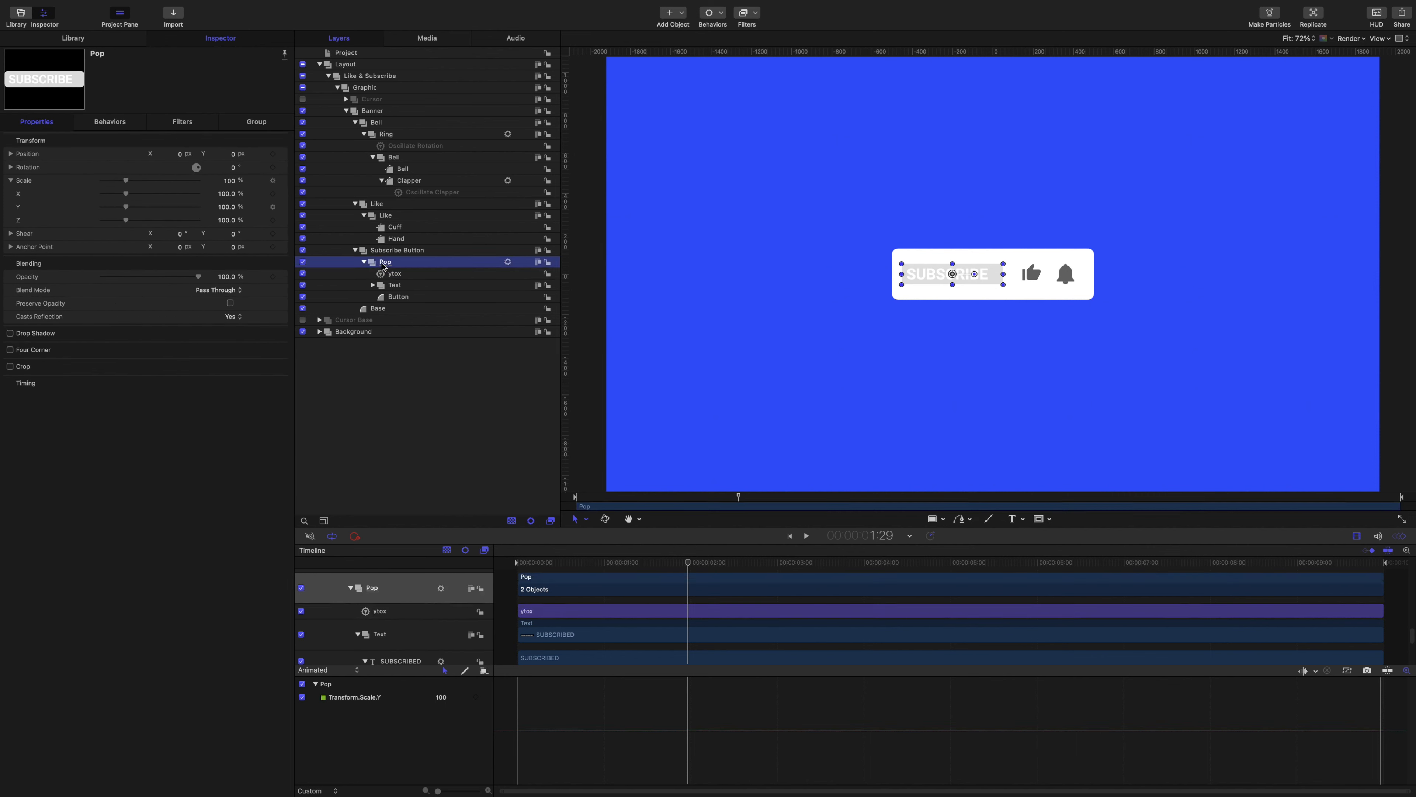
left_click(273, 194)
Step: Keyframe the Pop group's X scale at 110% five frames further on, at 2:04
key("Right")
key("Right")
key("Right")
key("Right")
key("Right")
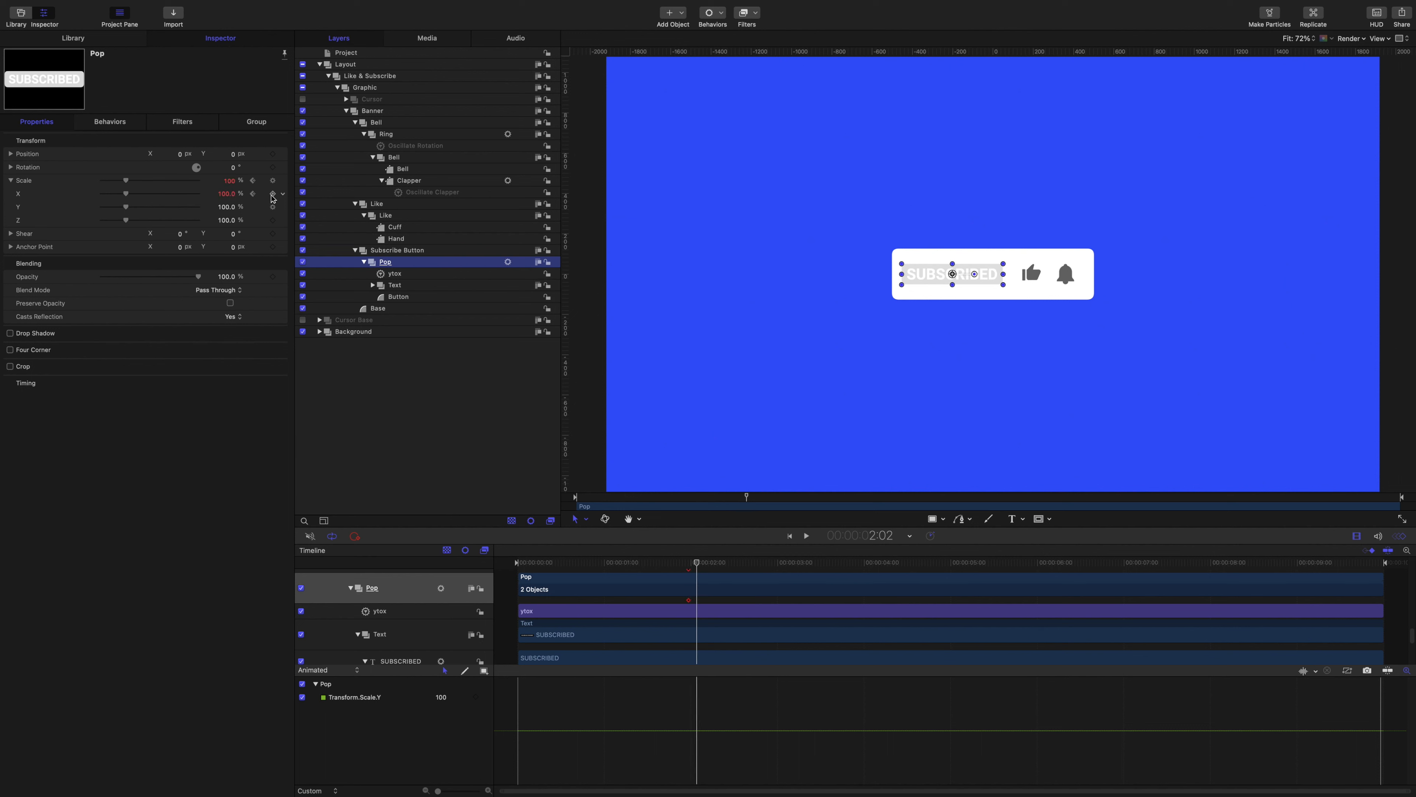
double_click(229, 194)
type("110")
key("Return")
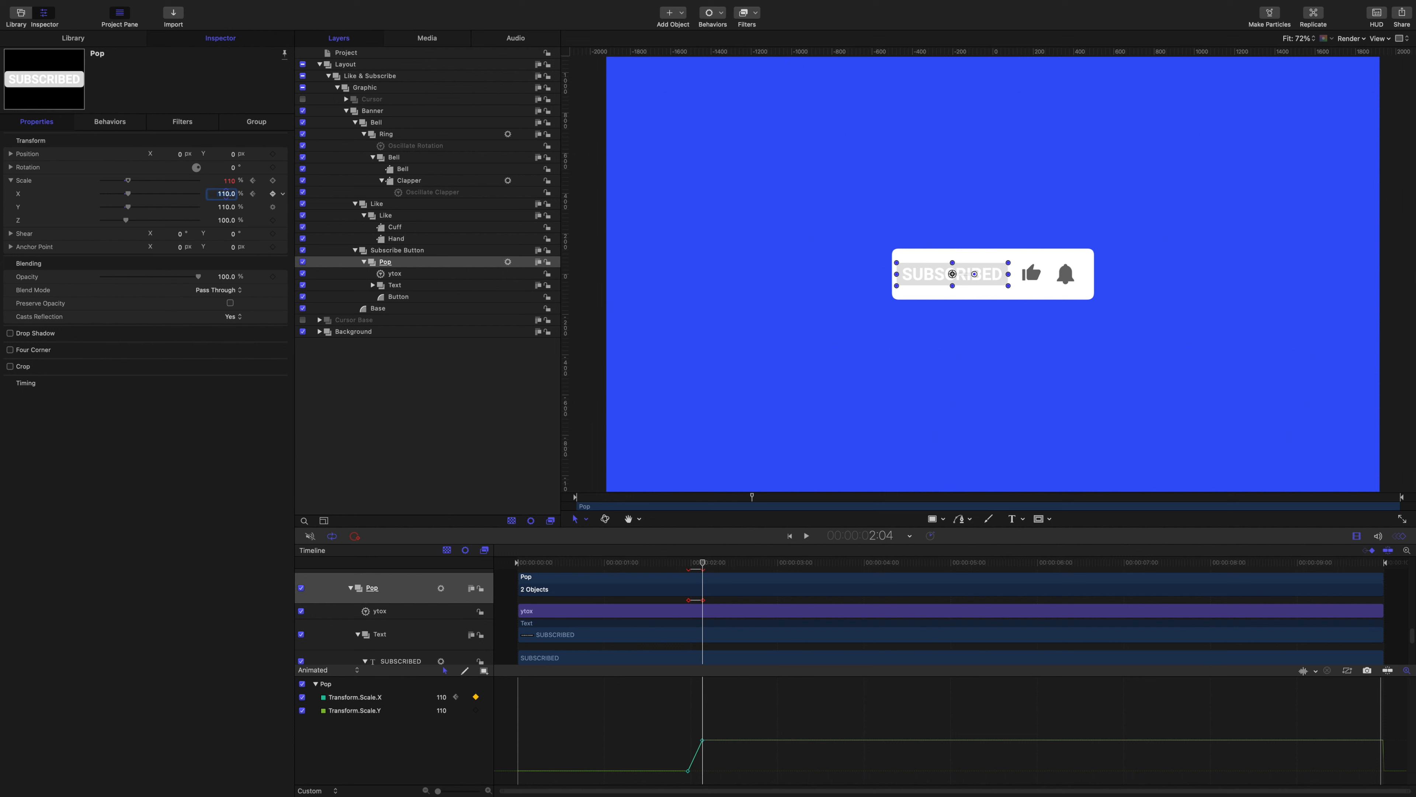
Step: Keyframe the Pop group's X scale at 100% at 2:09
left_click(701, 564)
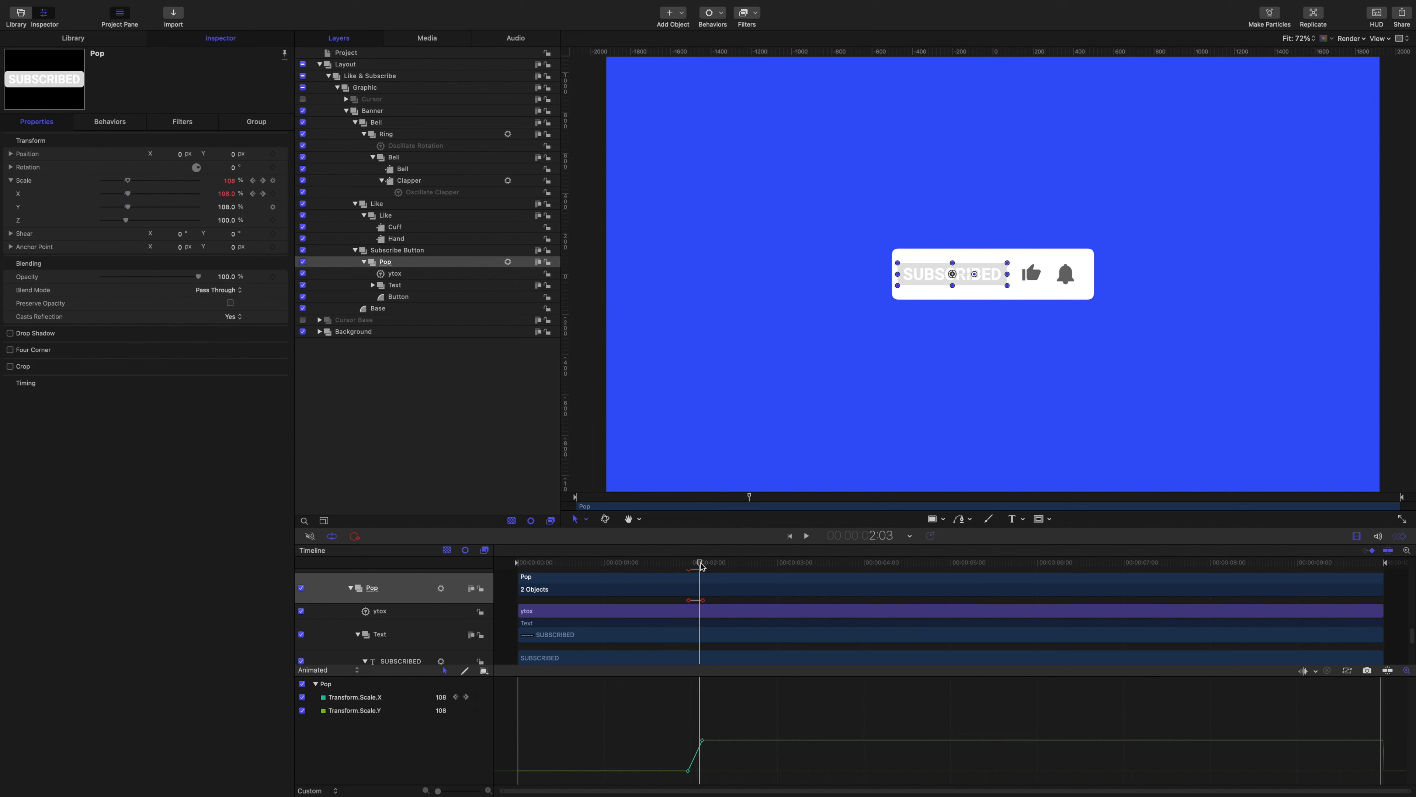
key("Right")
key("Right")
key("Right")
key("Right")
key("Right")
key("Right")
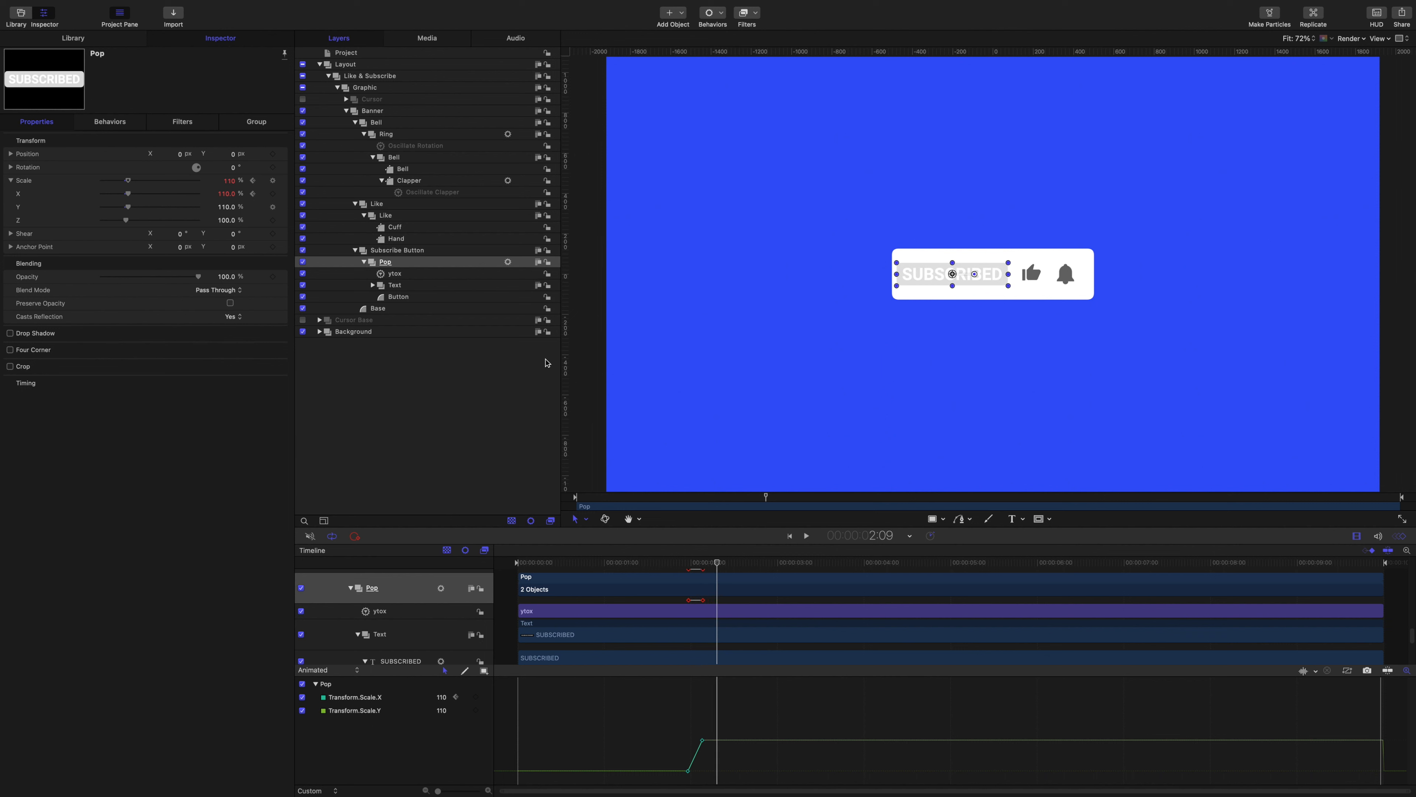
left_click(272, 194)
left_click(224, 194)
type("100")
key("Return")
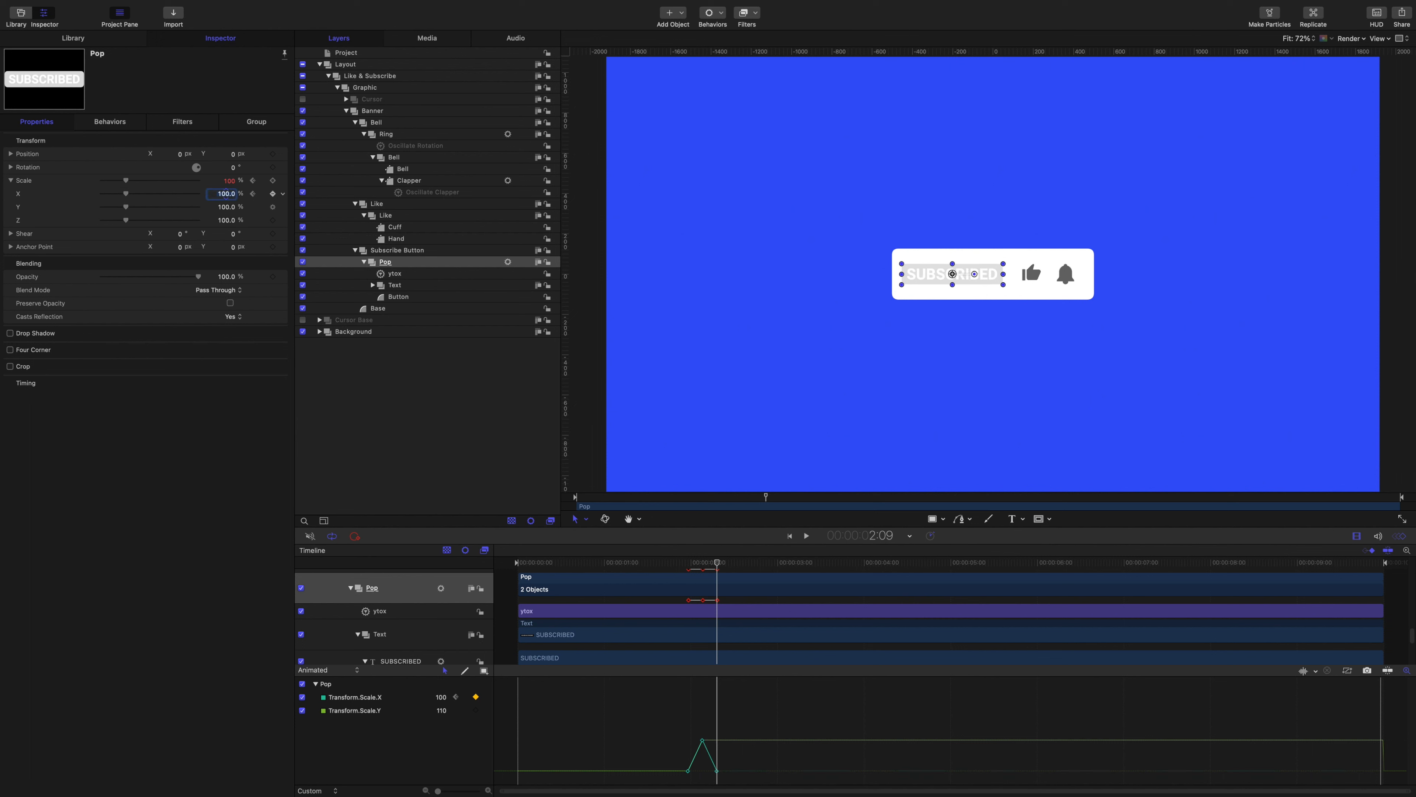
Step: Apply Ease Both to all three X scale keyframes of the Pop group
left_click_drag(651, 723, 719, 773)
right_click(718, 772)
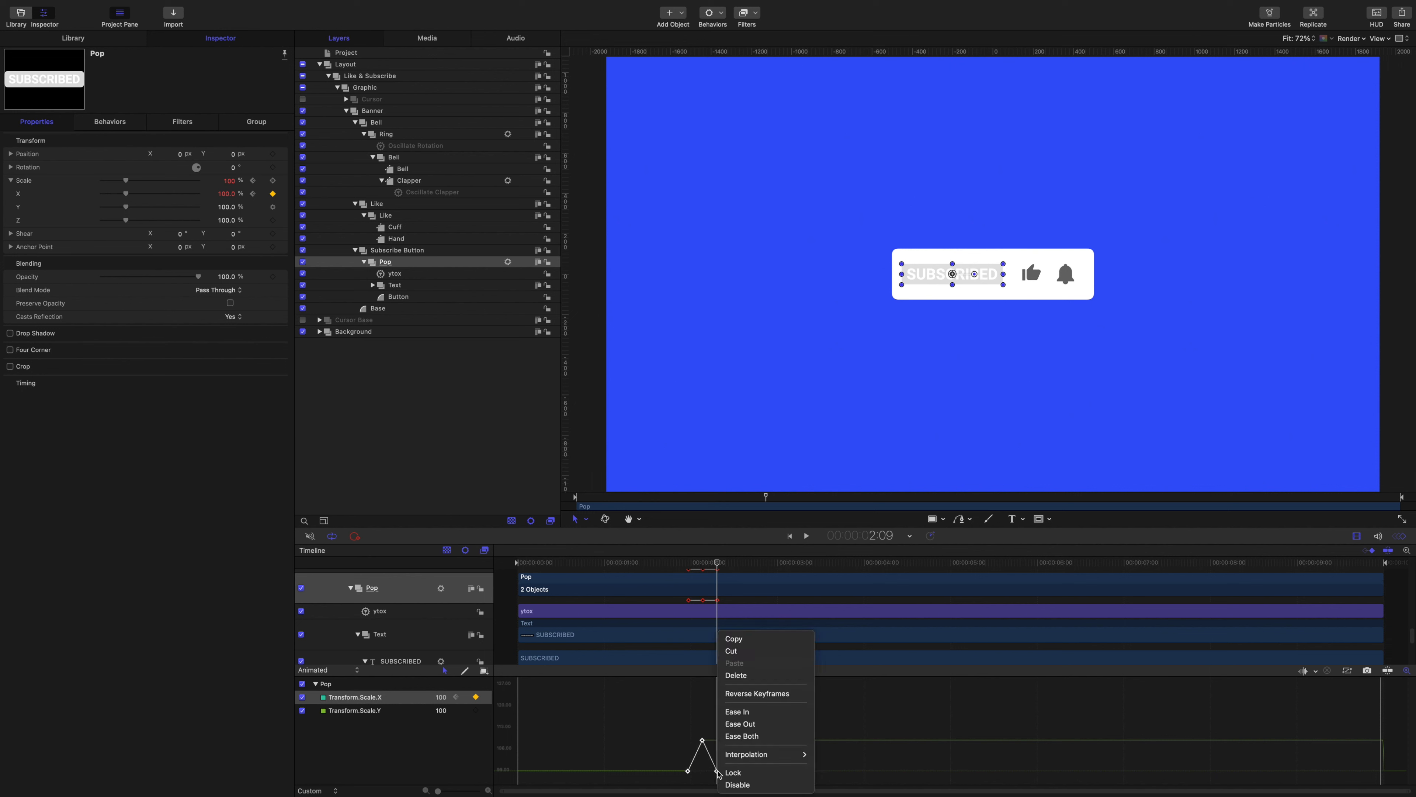
left_click(725, 736)
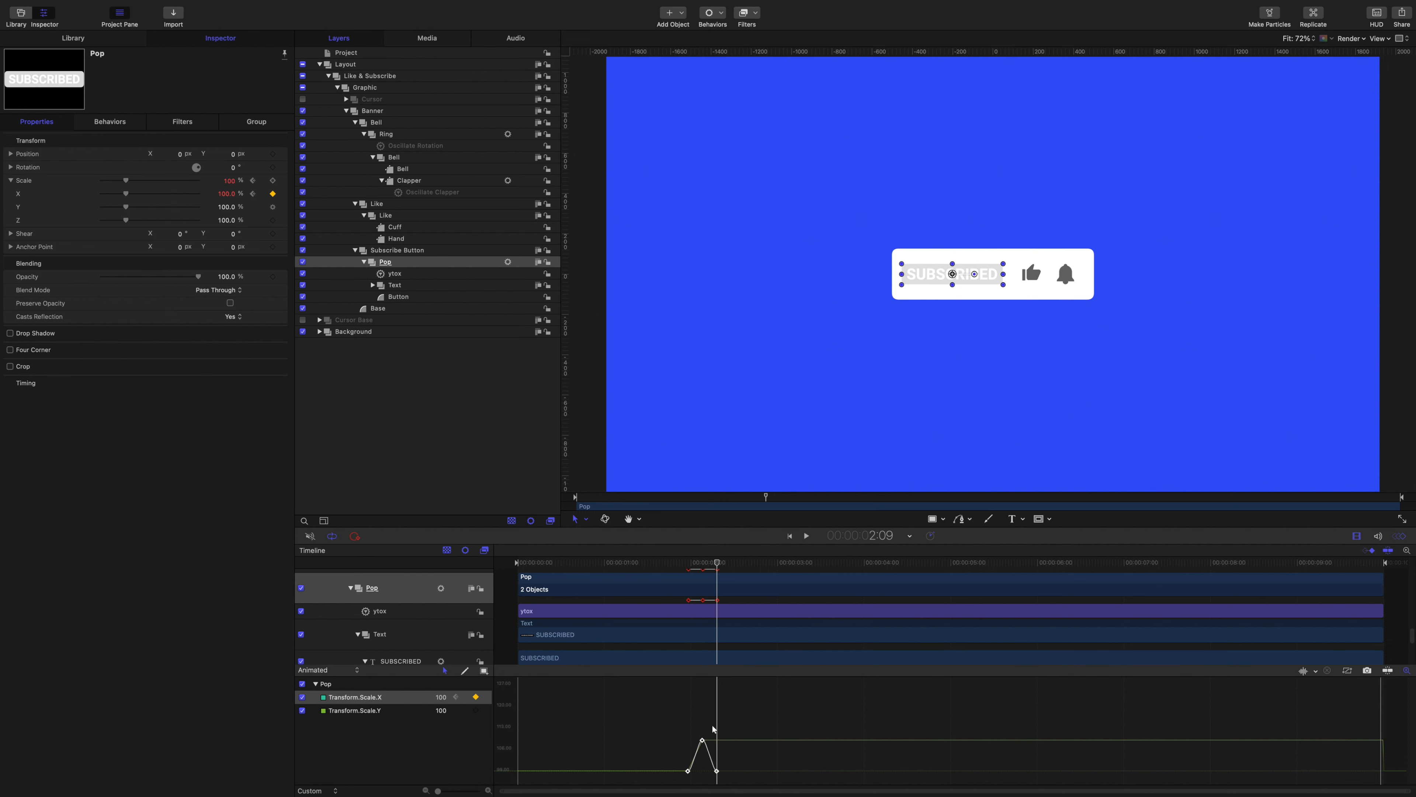
Step: Play back the subscribe button's pop from just before its first keyframe and hide the canvas overlays for a clearer preview
left_click_drag(717, 564, 678, 564)
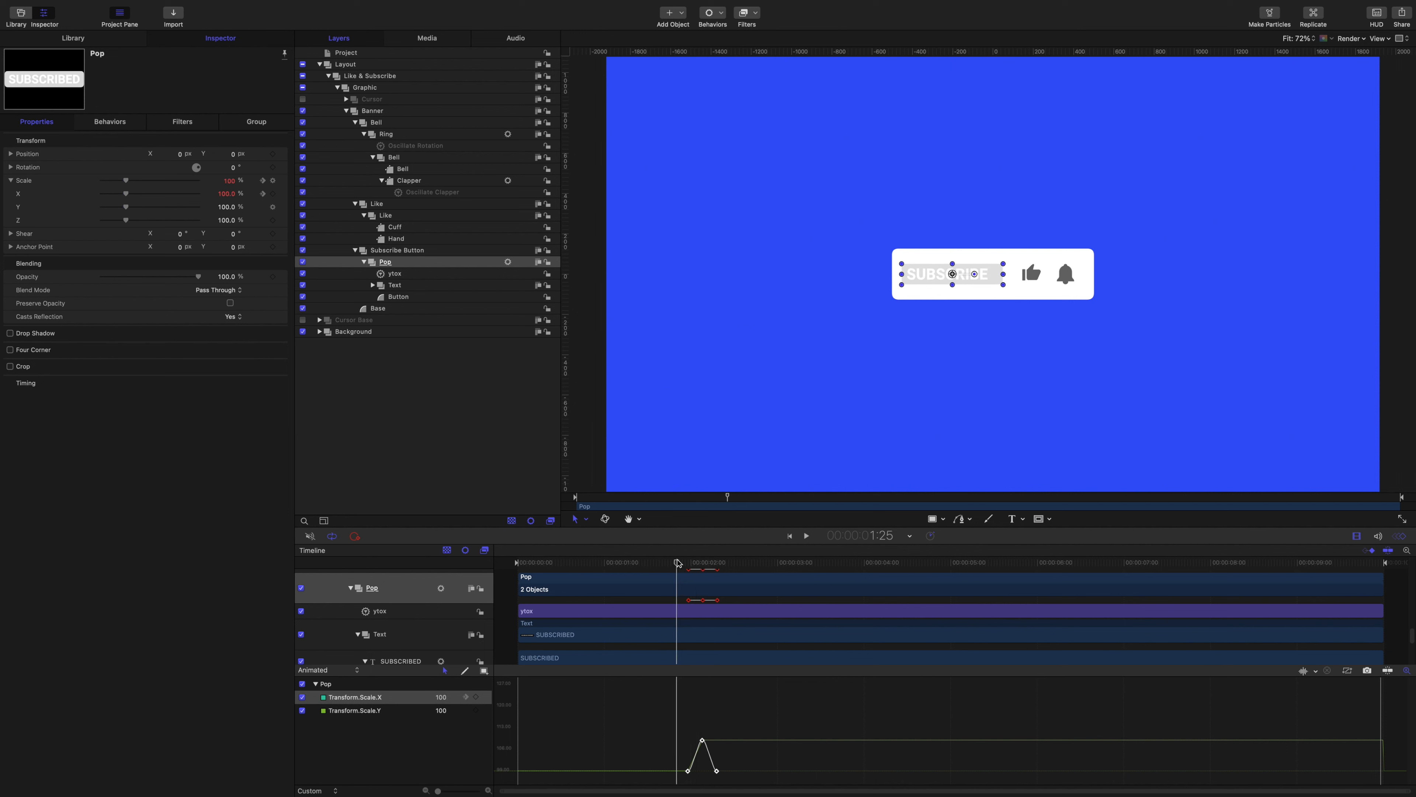
key("space")
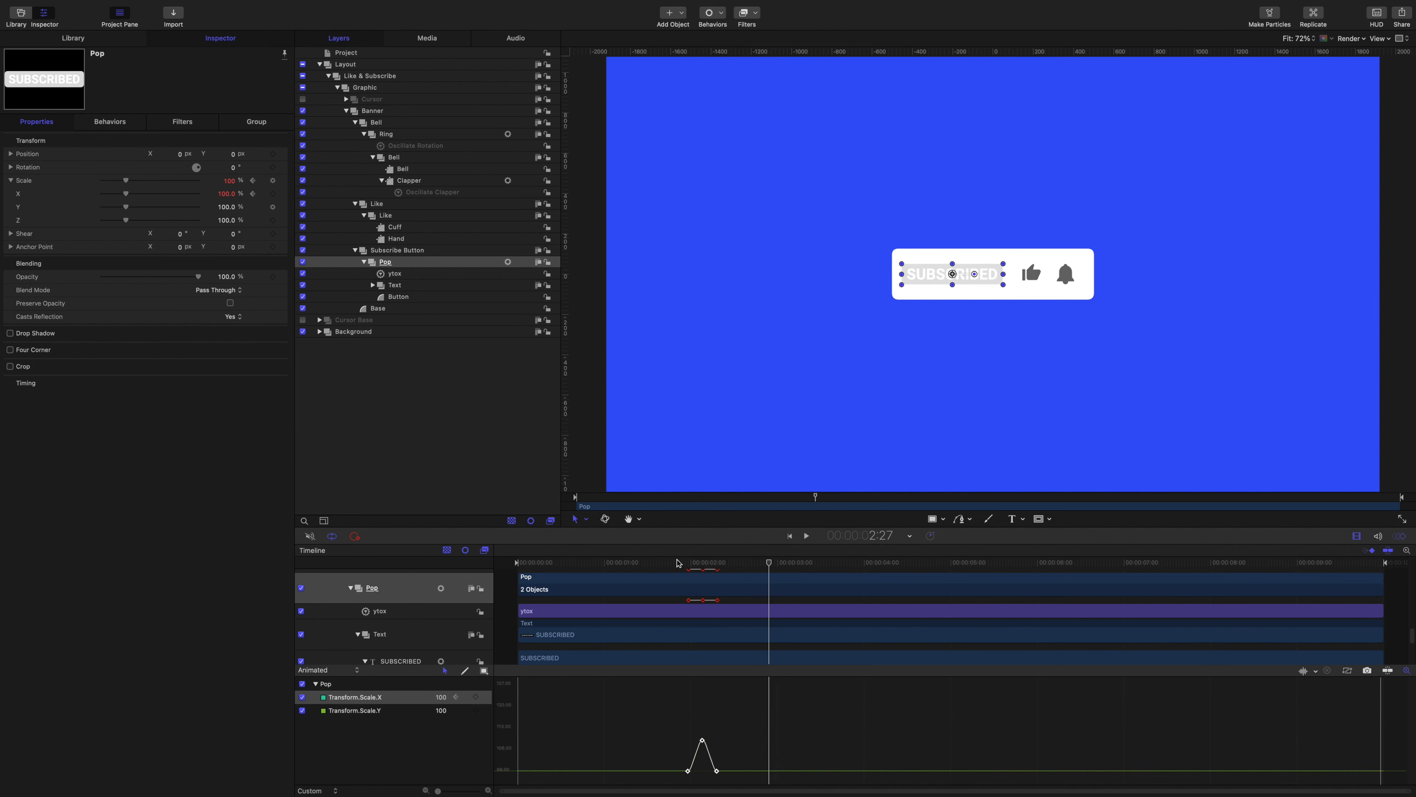
key("super+/")
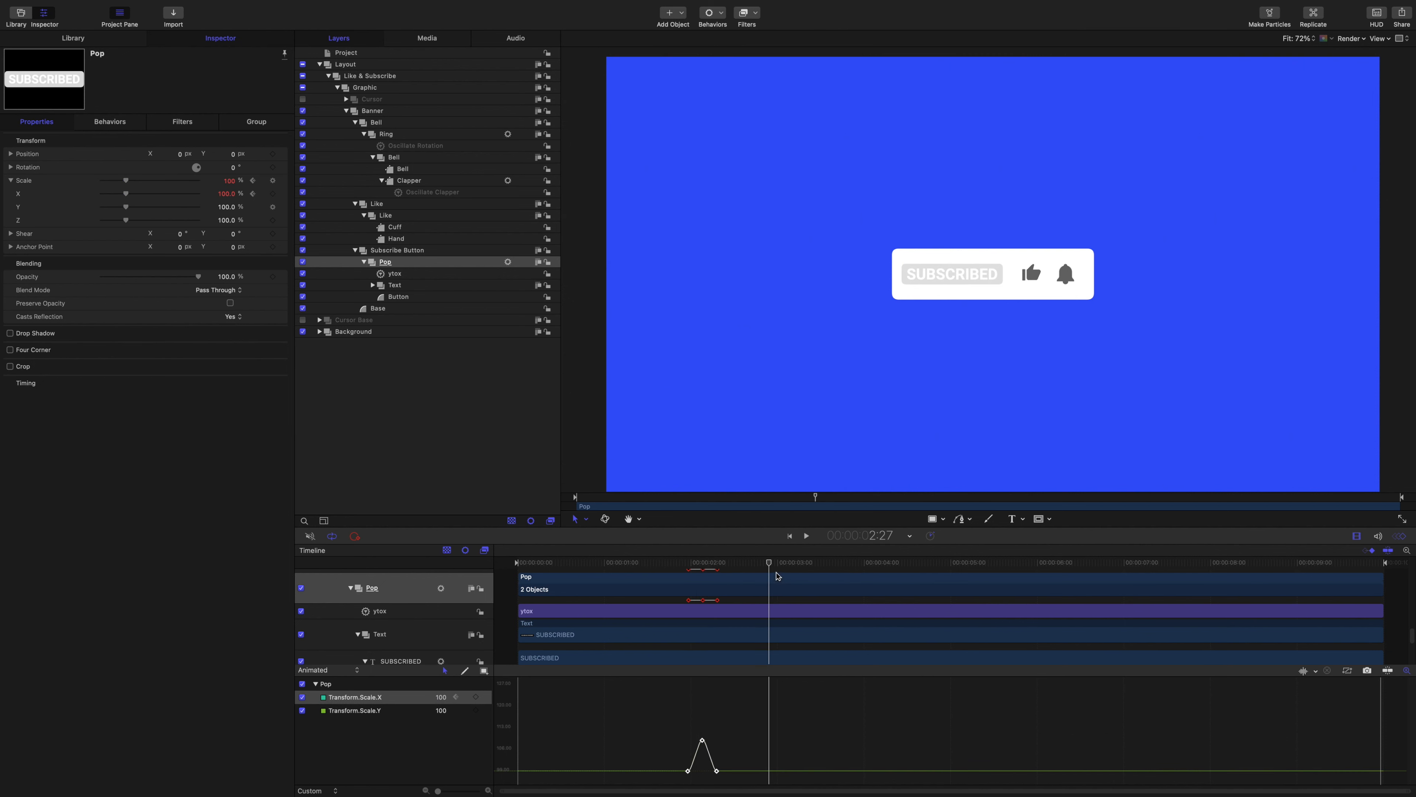
left_click_drag(698, 562, 669, 554)
key("space")
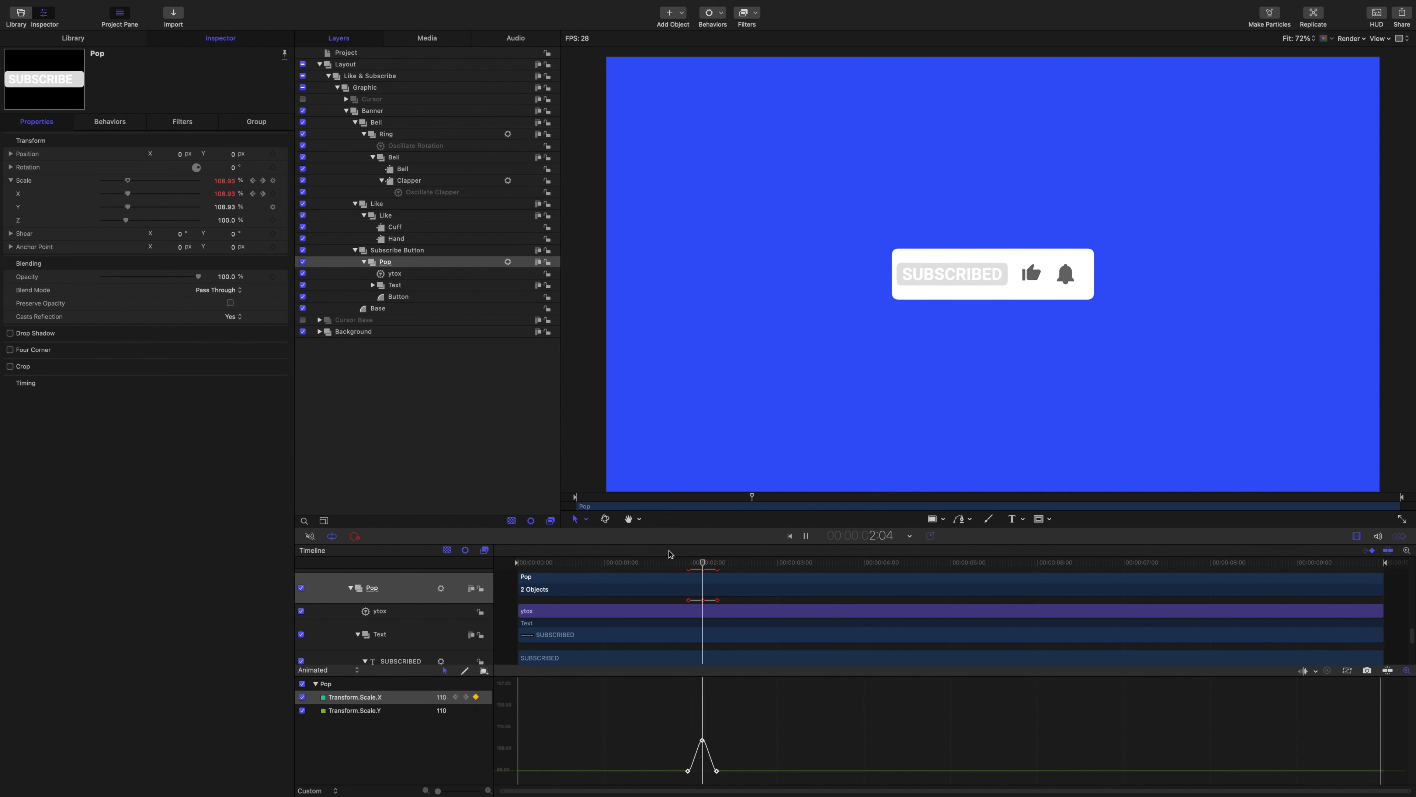
key("space")
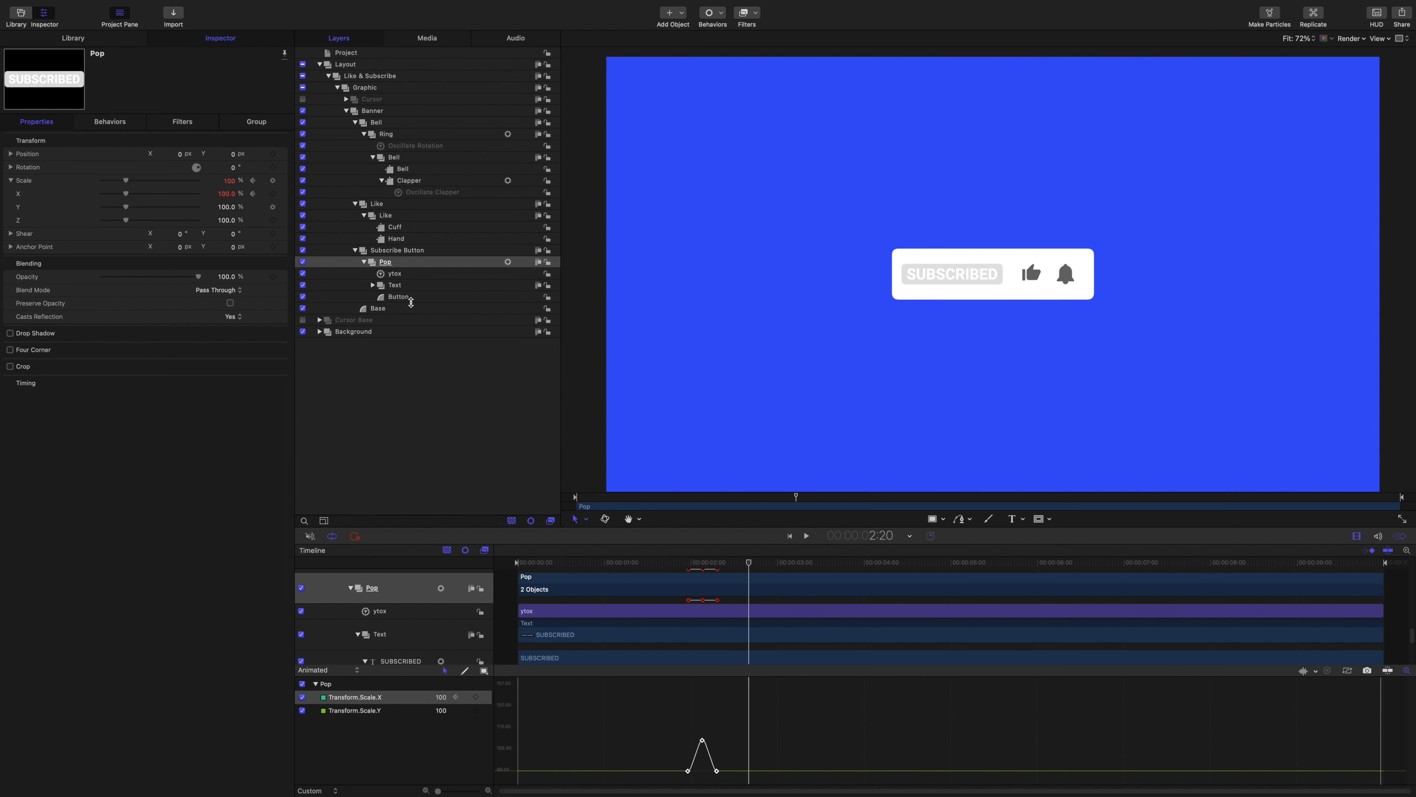
Step: Expand the Text group and the SUBSCRIBED layer, and inspect the Sequence Text behavior's settings and timing
left_click(371, 286)
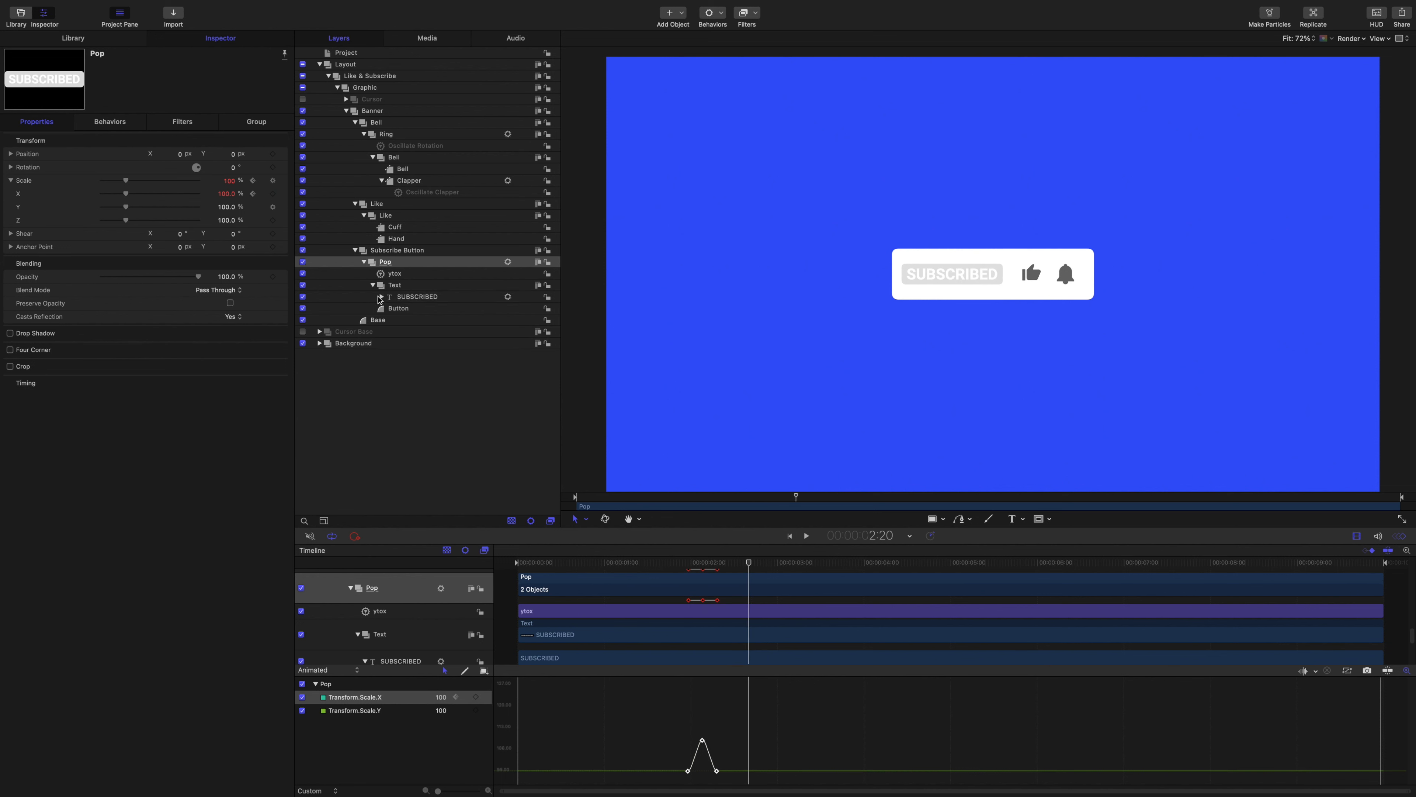
left_click(381, 297)
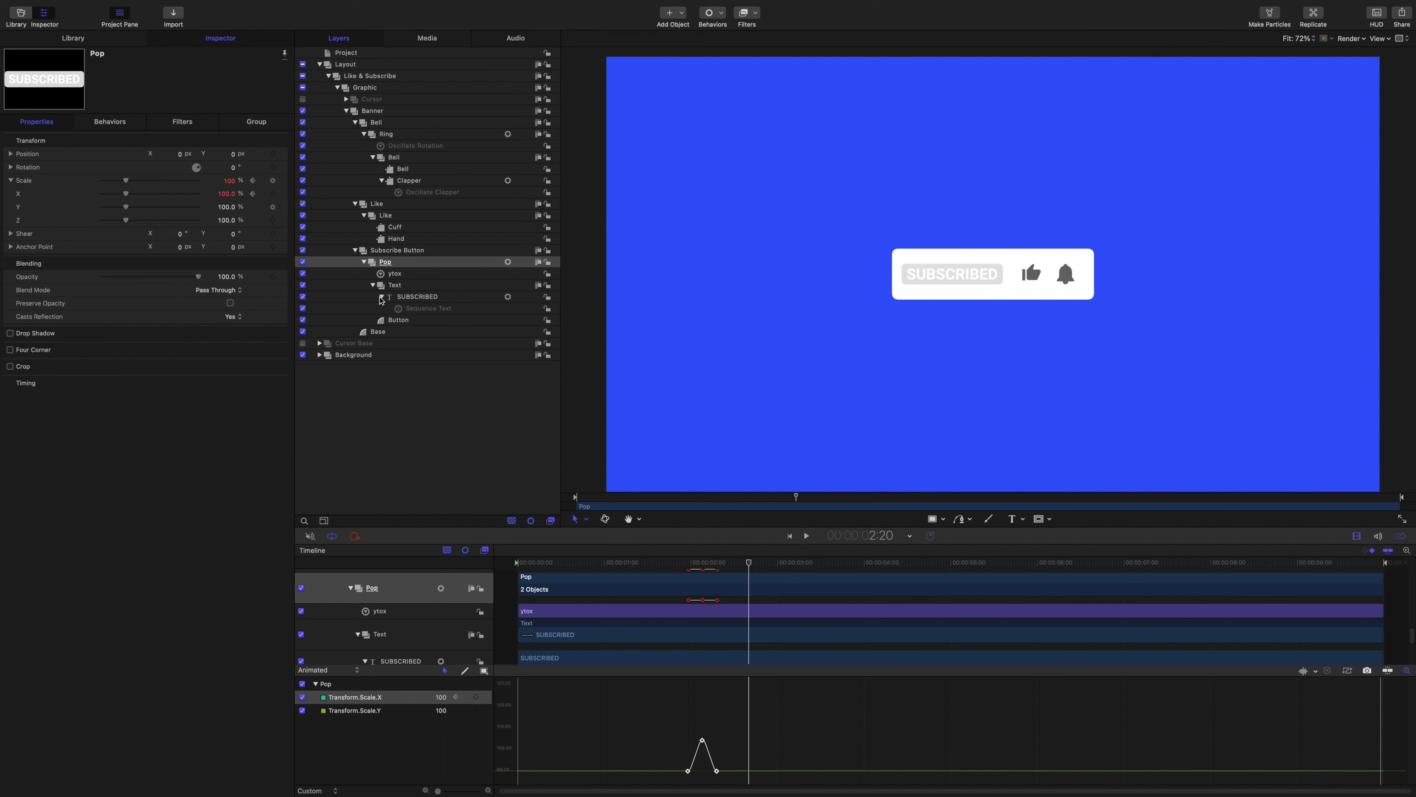
left_click(420, 310)
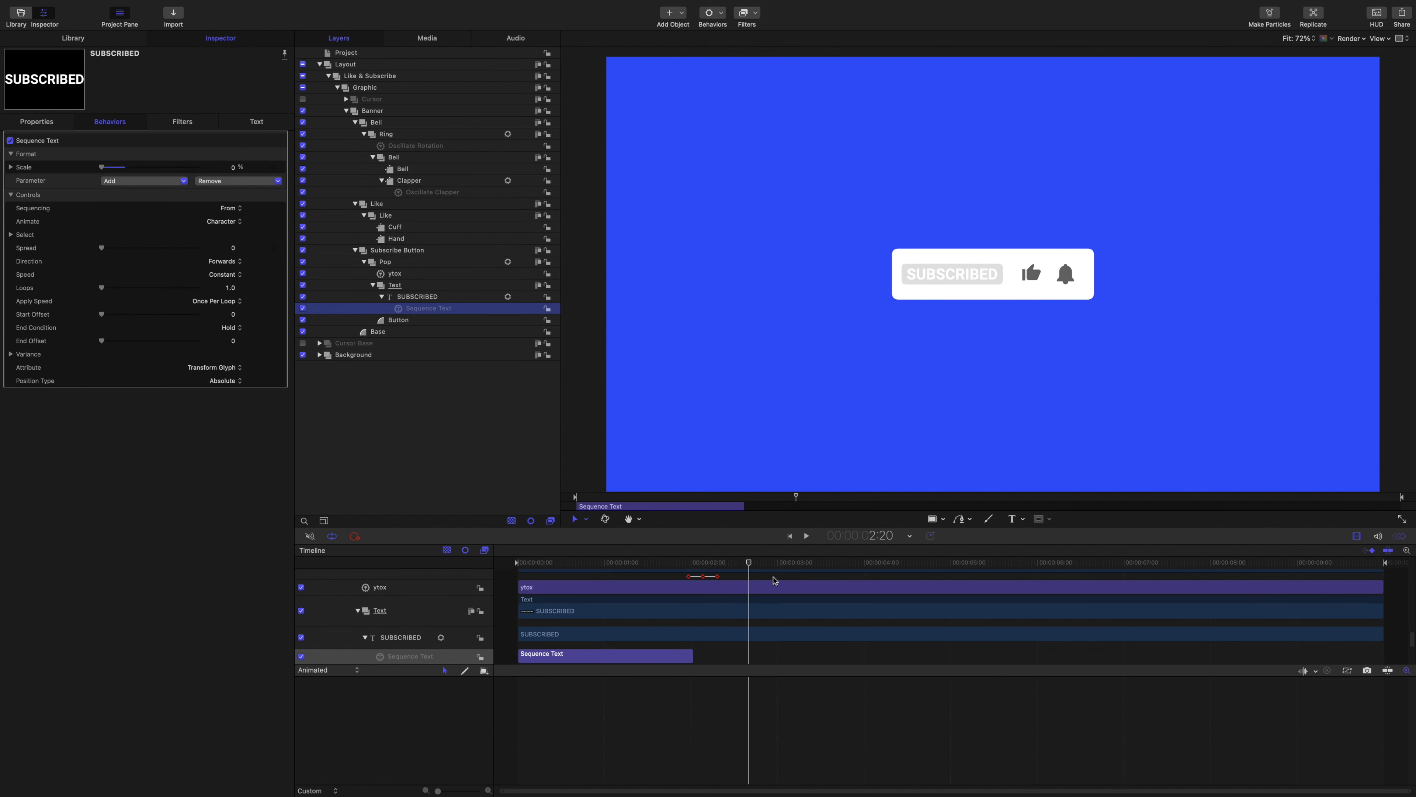
mouse_move(749, 562)
left_mouse_down()
mouse_move(679, 562)
mouse_move(745, 563)
left_mouse_up()
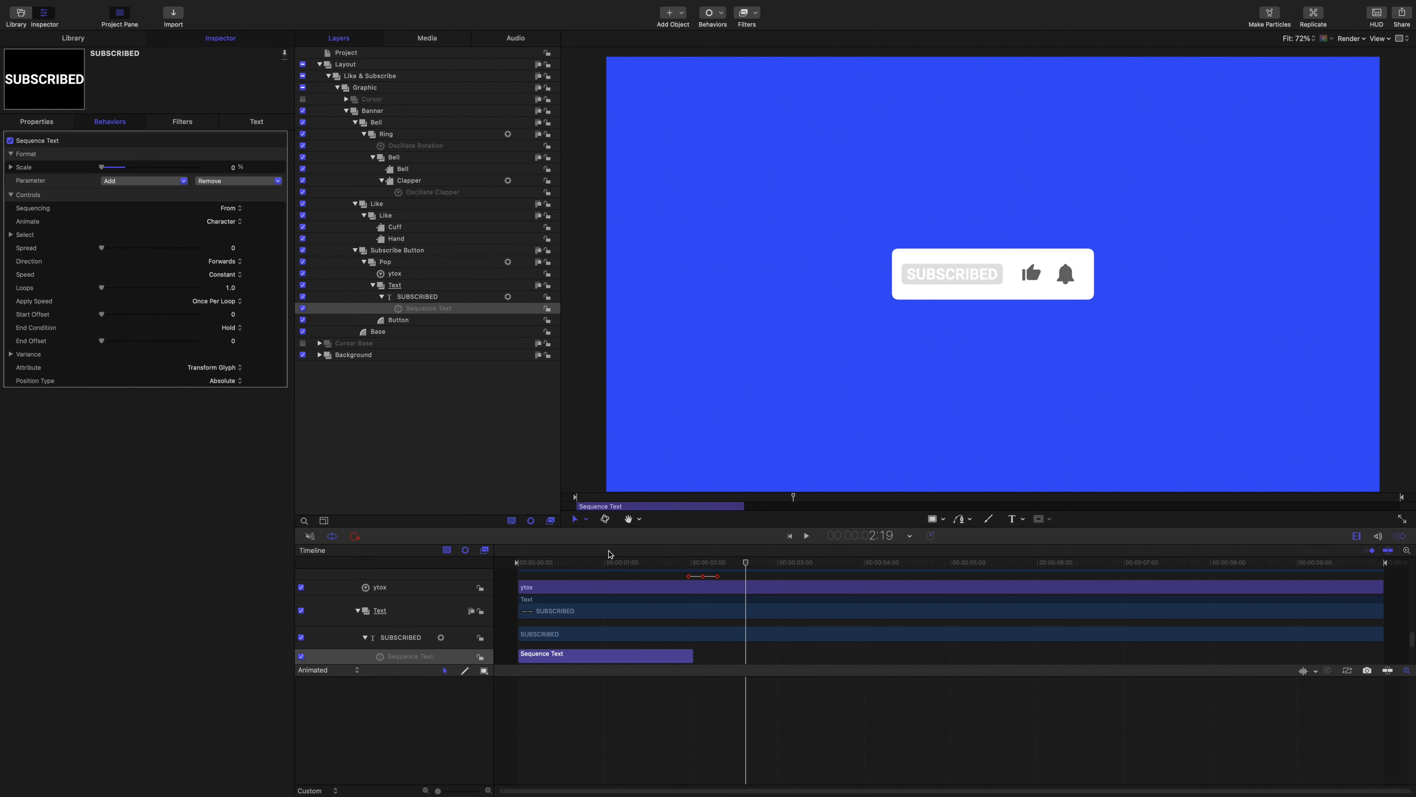
Step: Collapse the Bell, Like and Subscribe Button groups, and select the Bell group in Banner
left_click(356, 123)
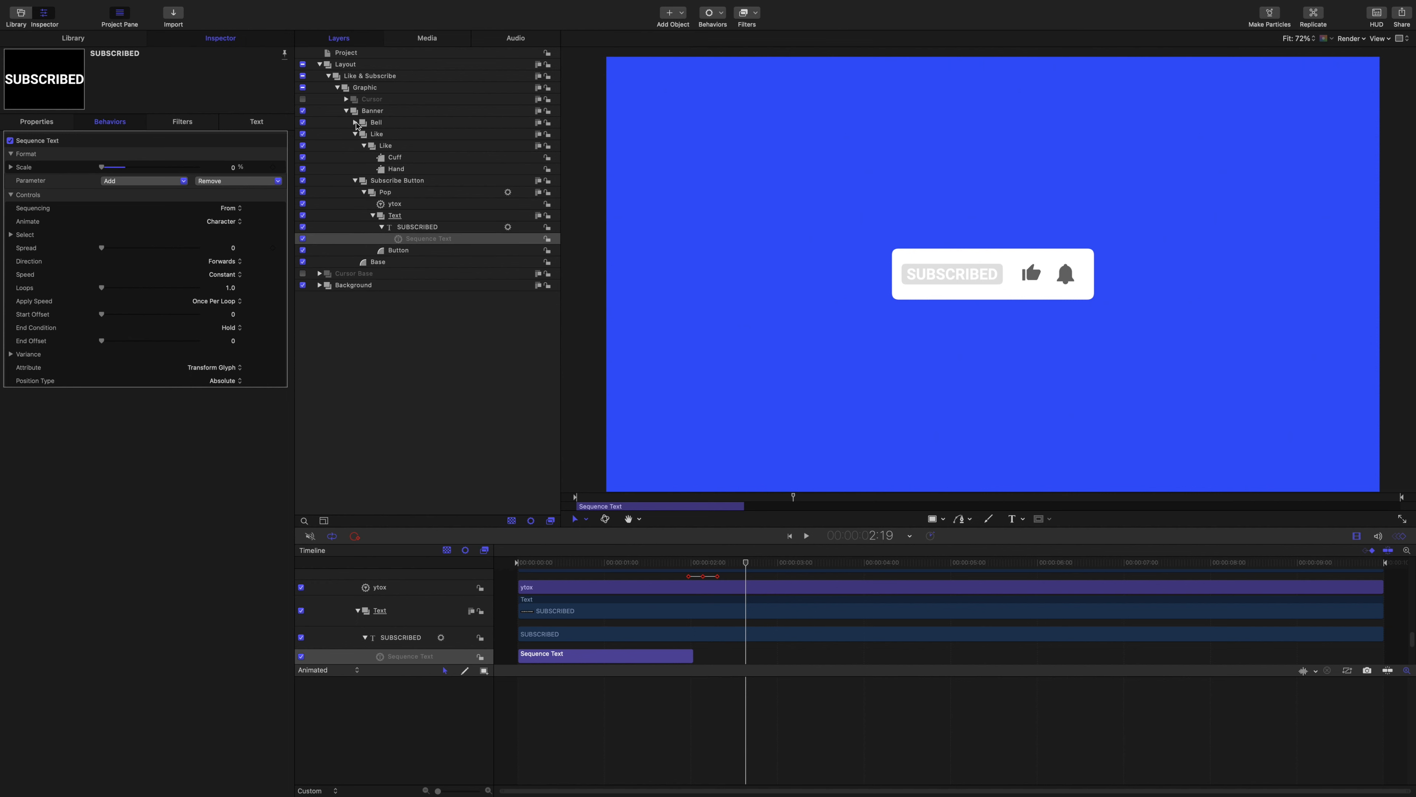
left_click(356, 134)
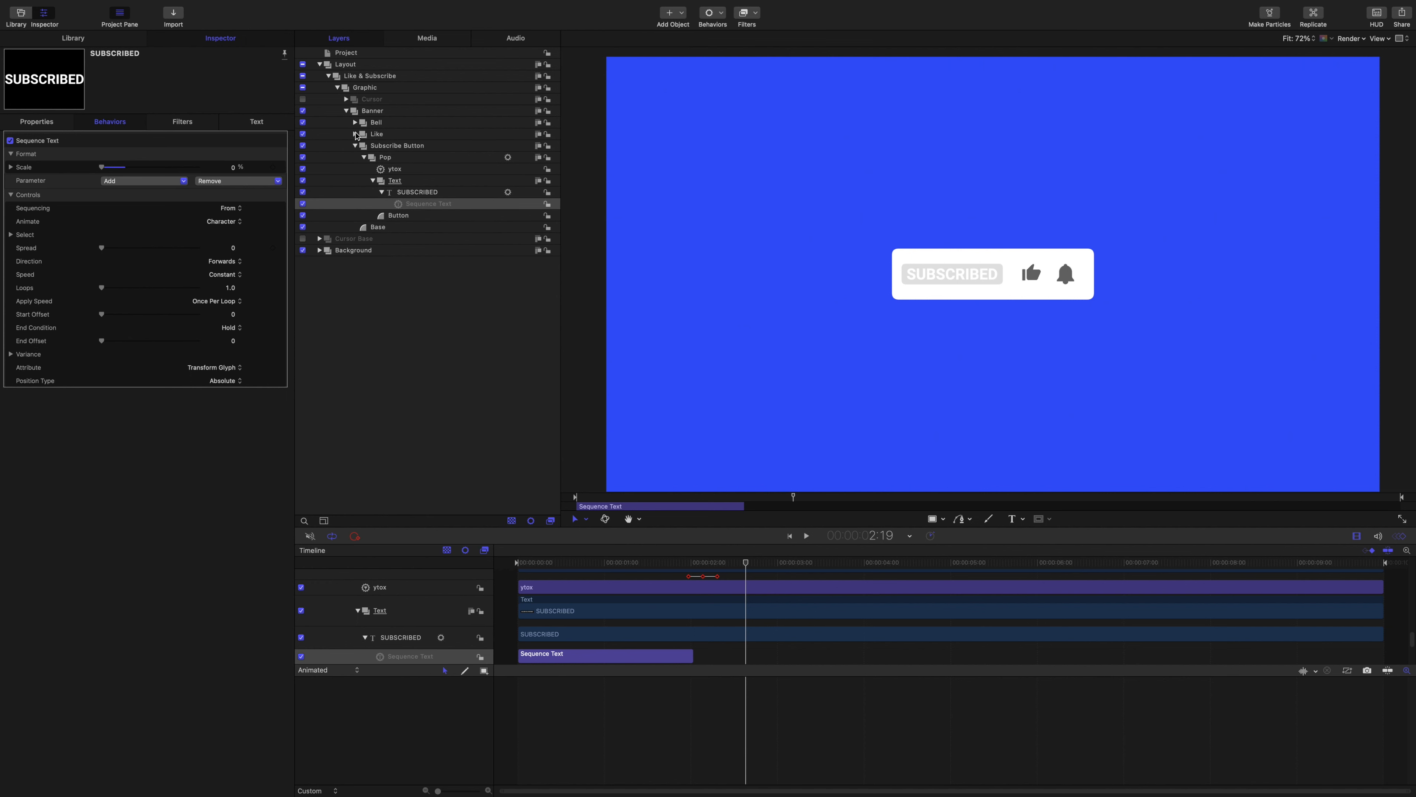
left_click(356, 146)
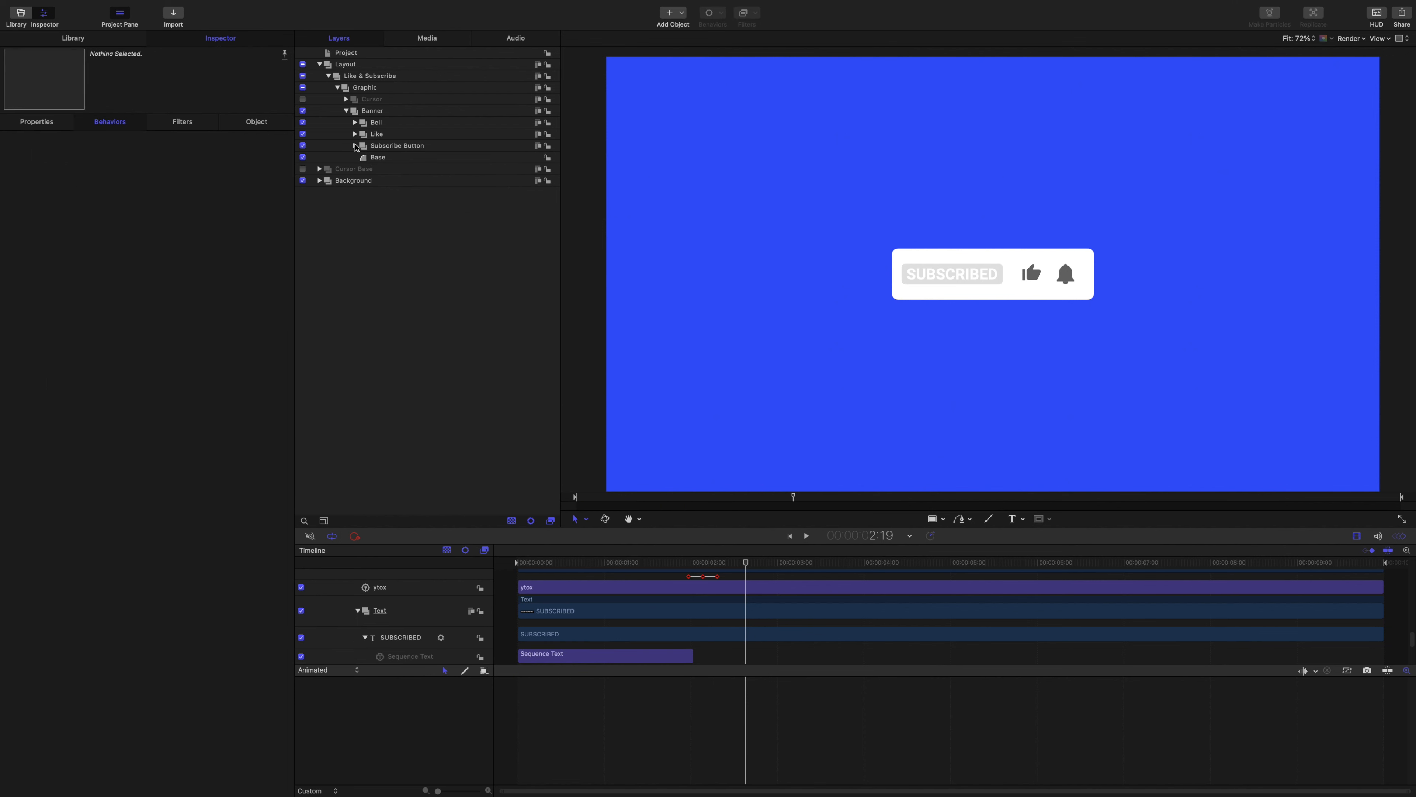
left_click(378, 125)
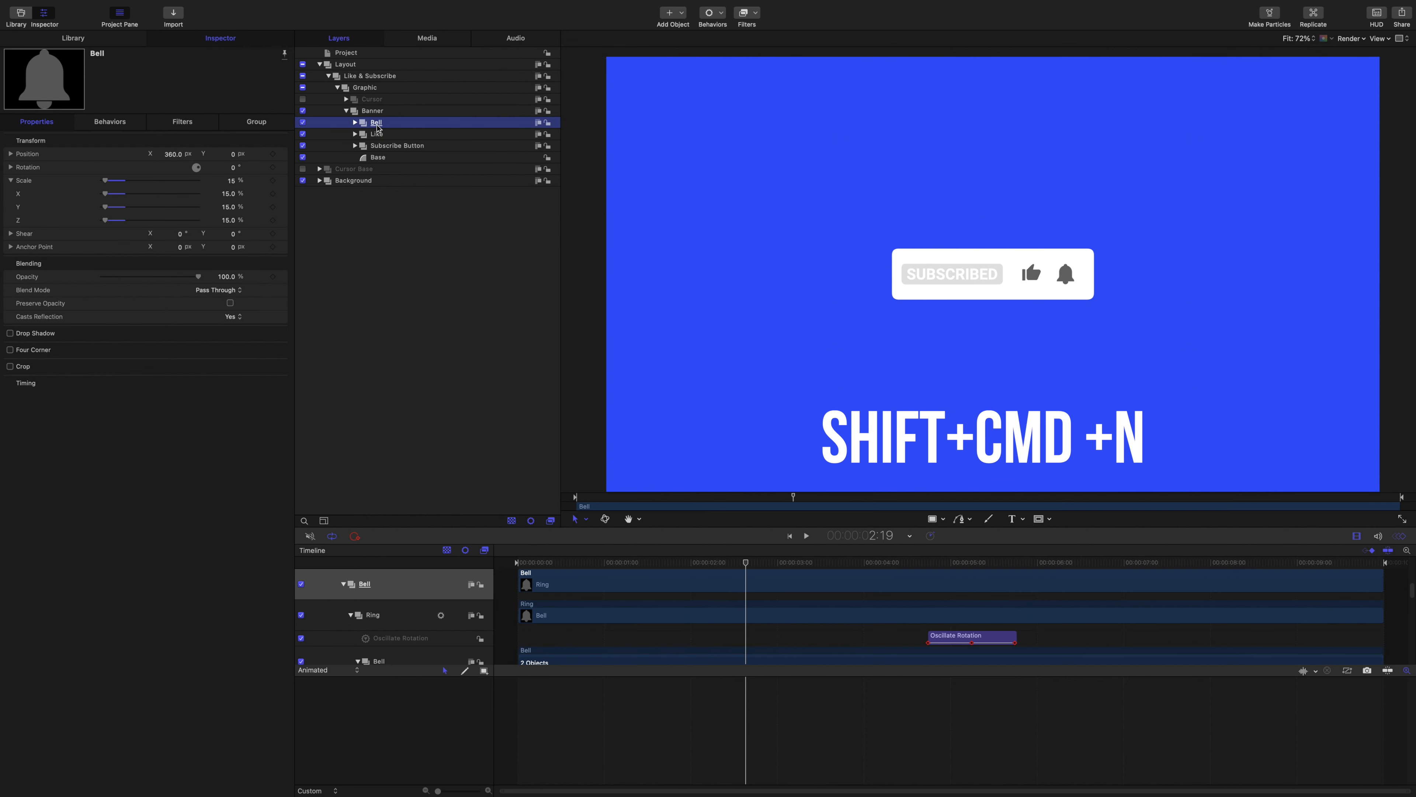
Step: Create a new group inside Banner and move the Bell, Like, Subscribe Button and Base layers into it
key("shift+super+n")
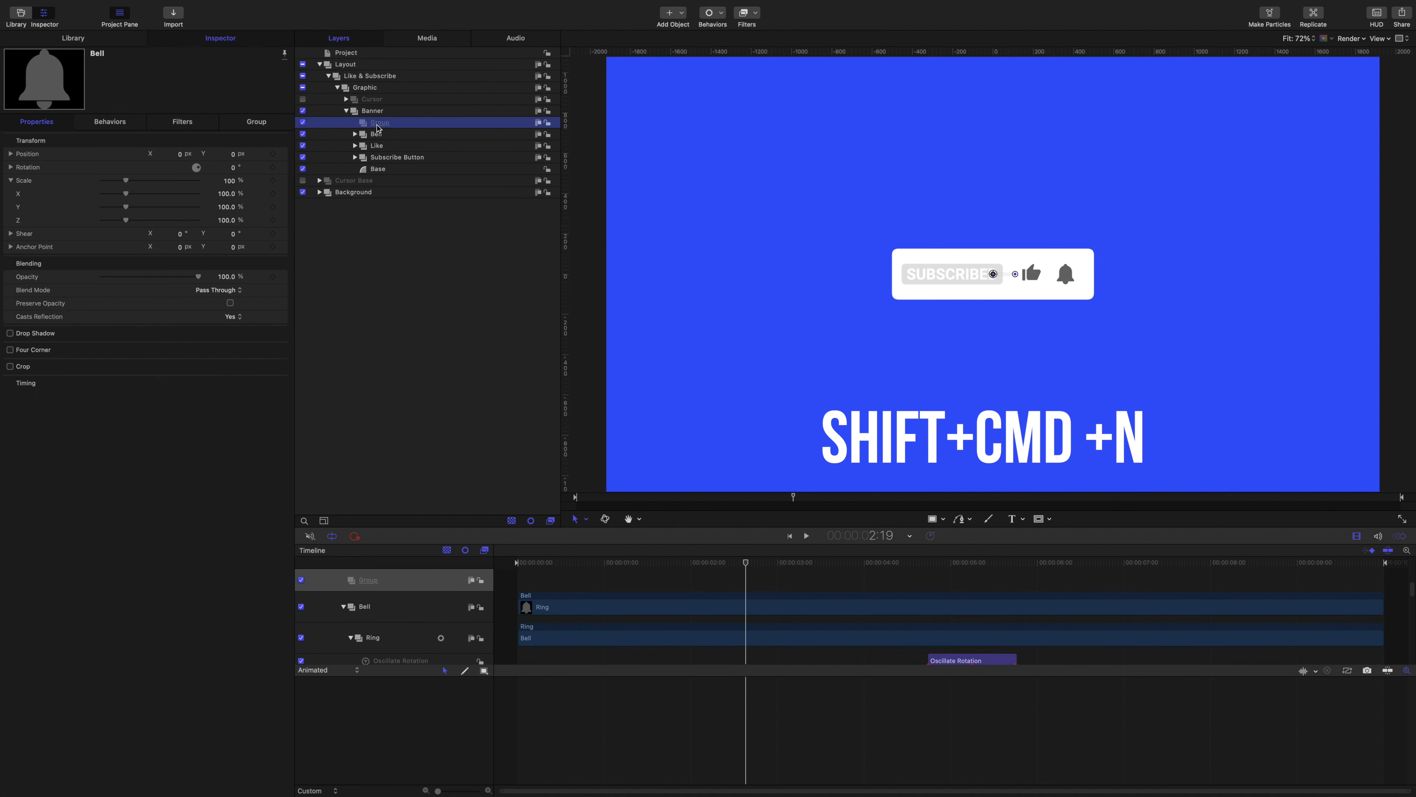
left_click(378, 135)
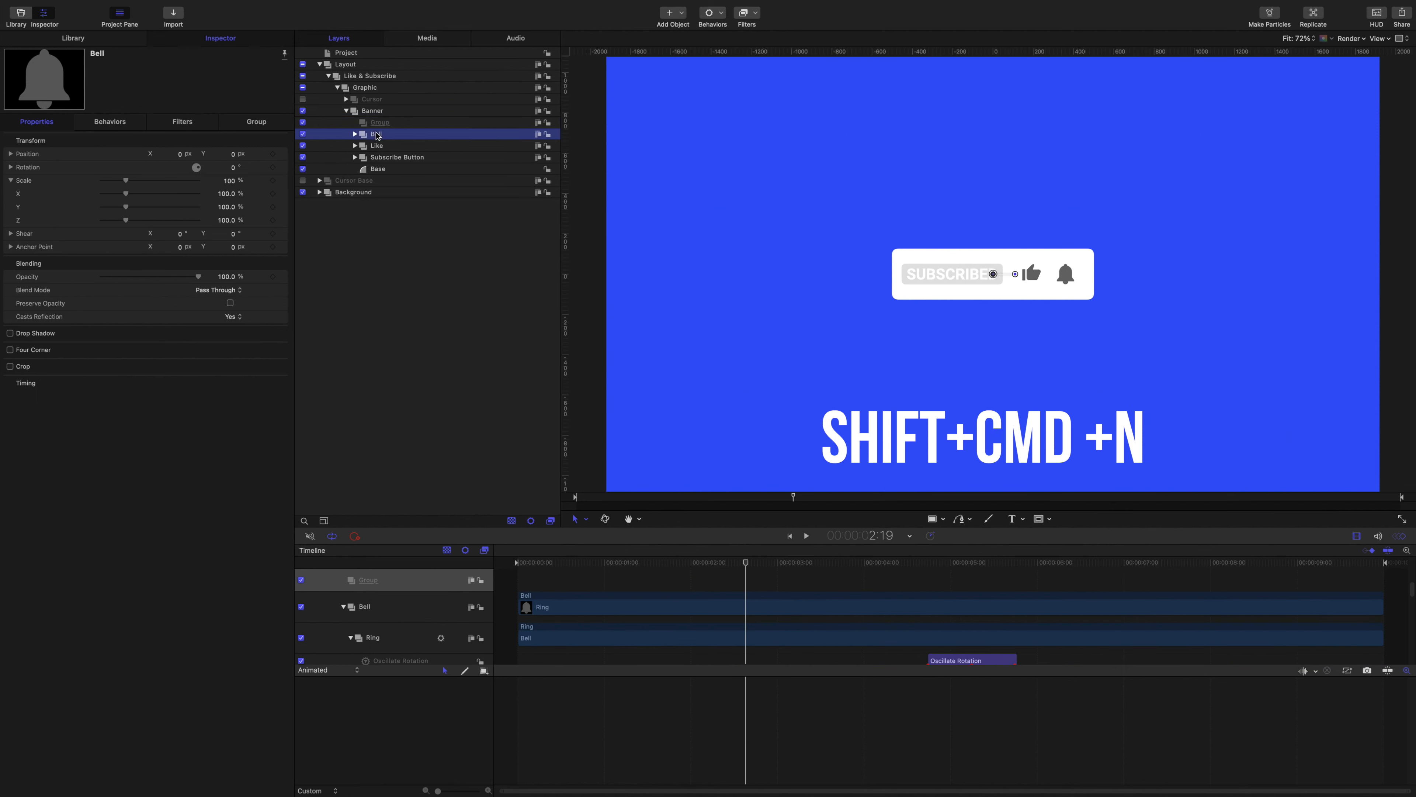
left_click(376, 169, "shift")
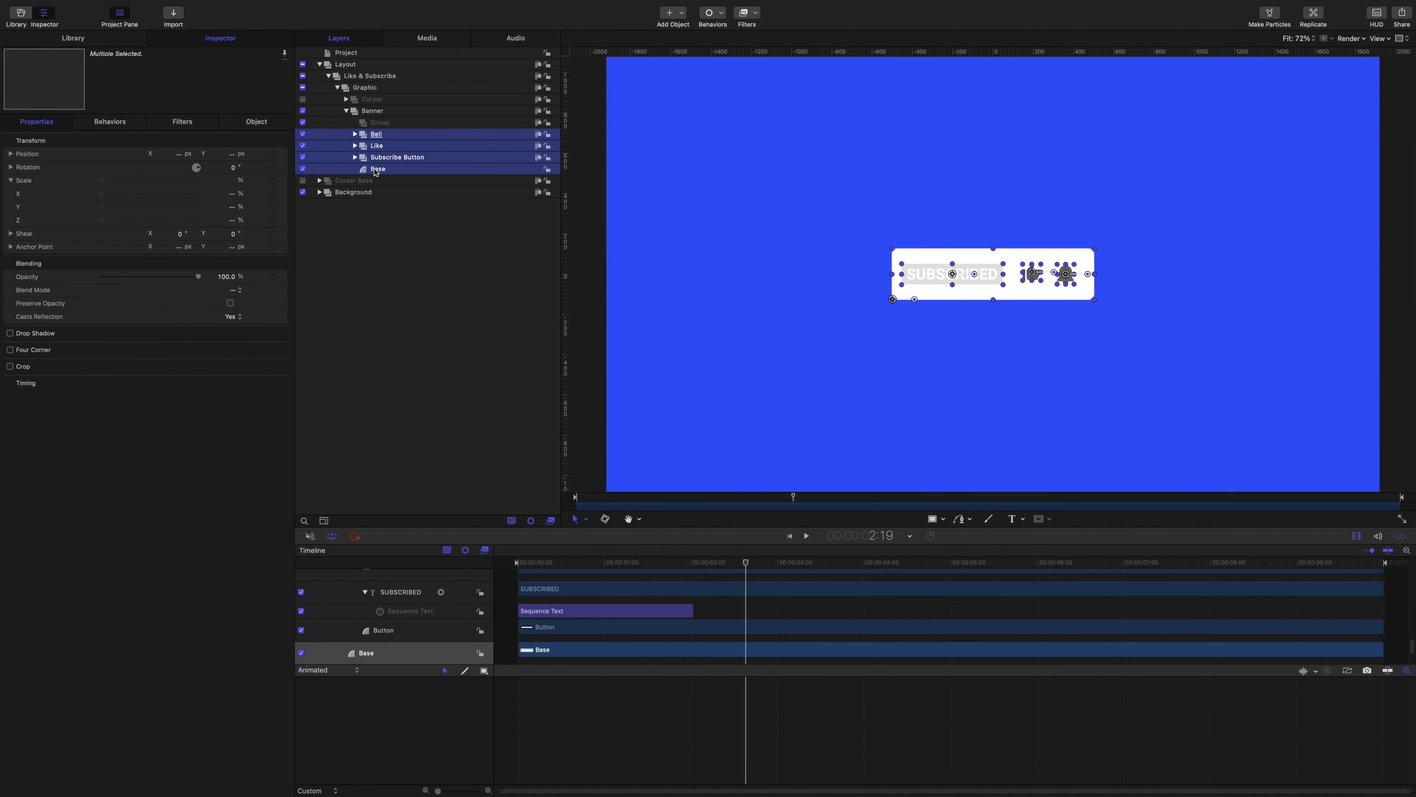
left_click_drag(377, 134, 378, 123)
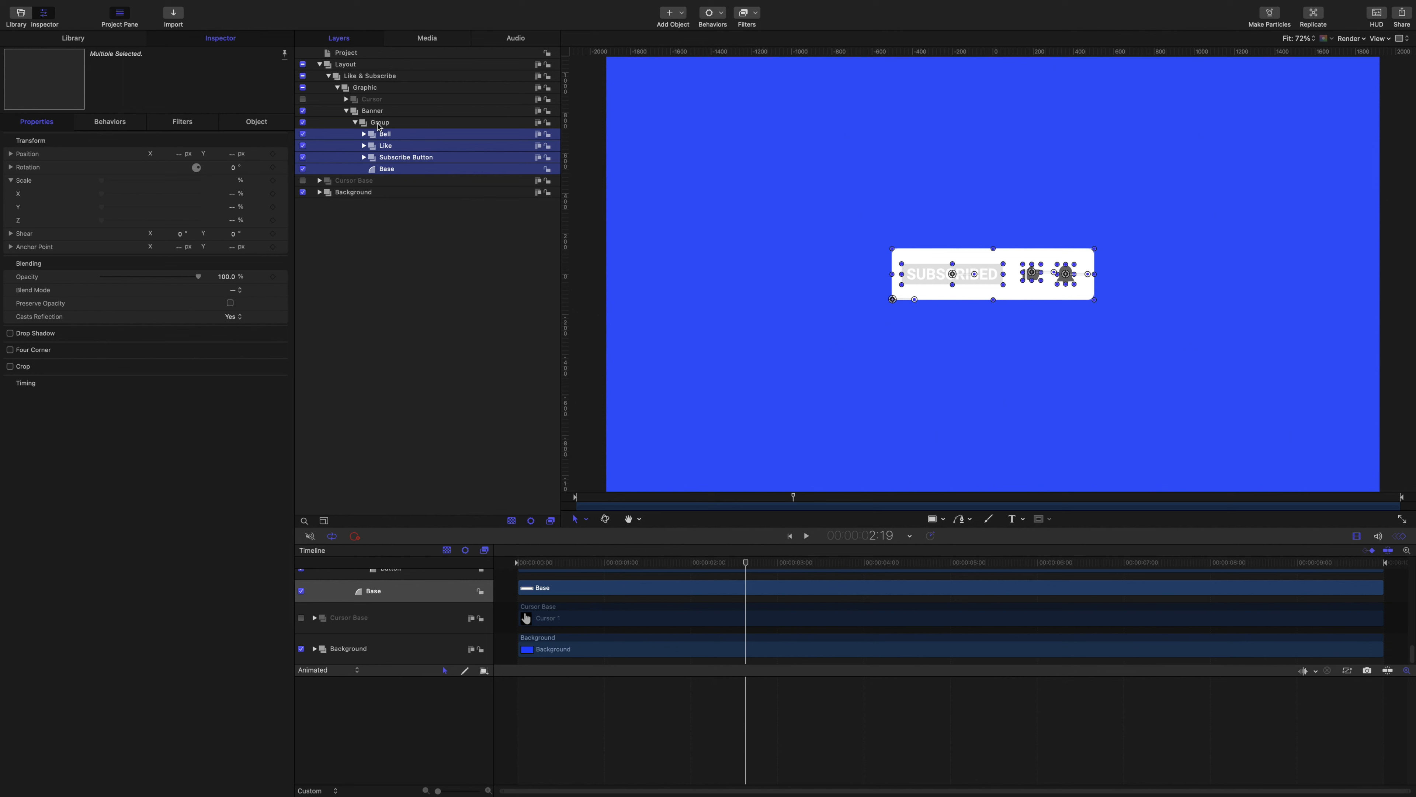
Step: Rename the new group holding the banner elements to Scale In
left_click(380, 124)
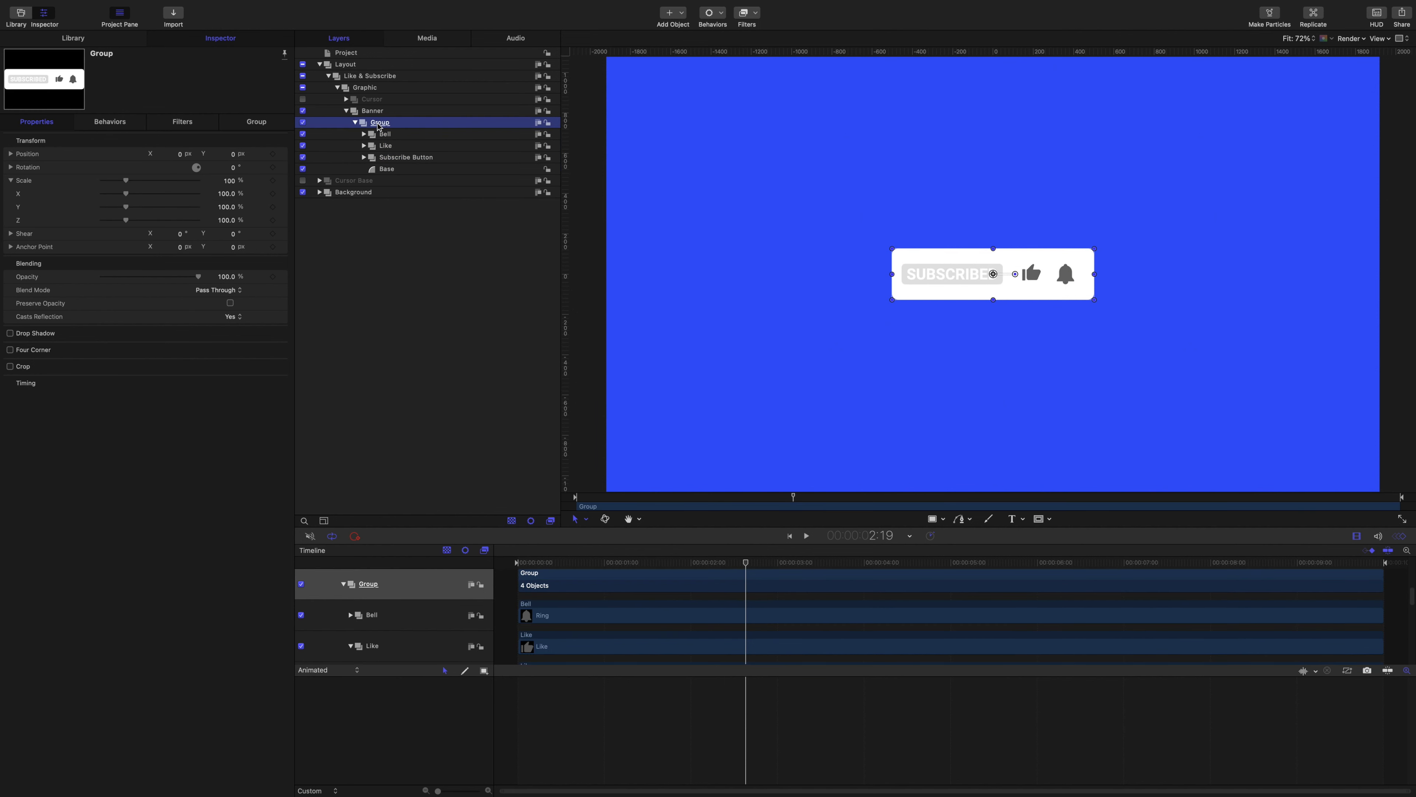
double_click(379, 123)
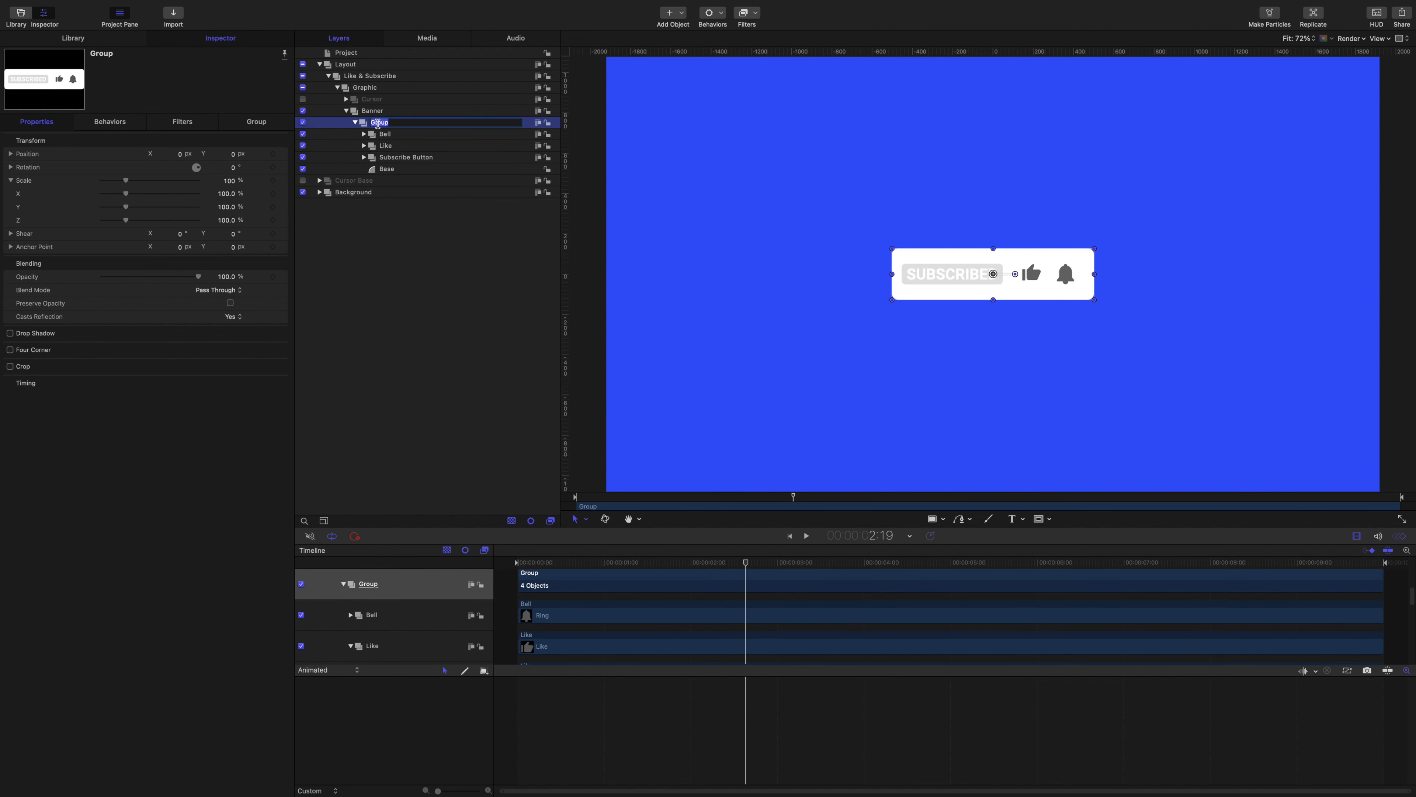
type("Scale In")
key("Return")
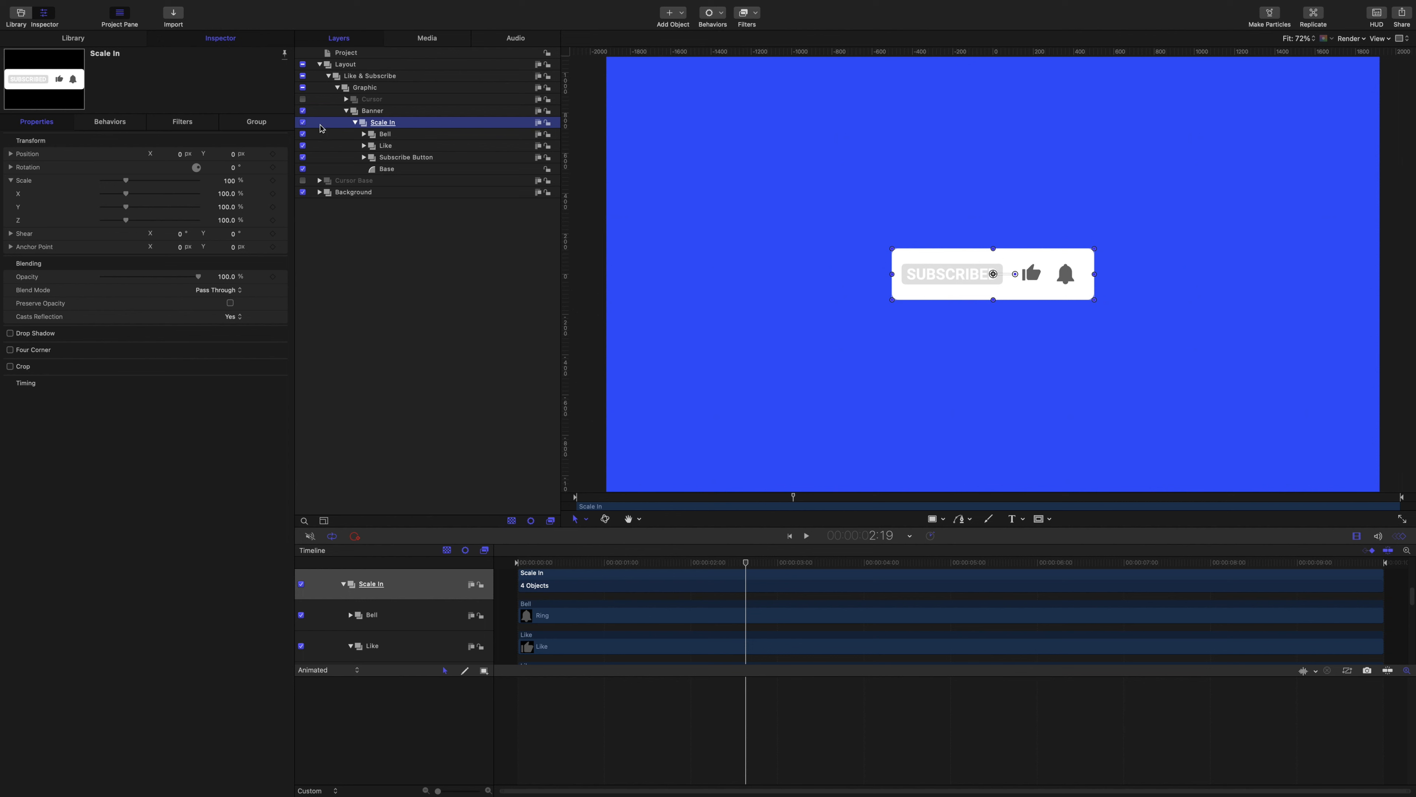
Step: Add a Link parameter behavior to the Scale In group's Y scale, using the same group's X scale as source
left_click(72, 212)
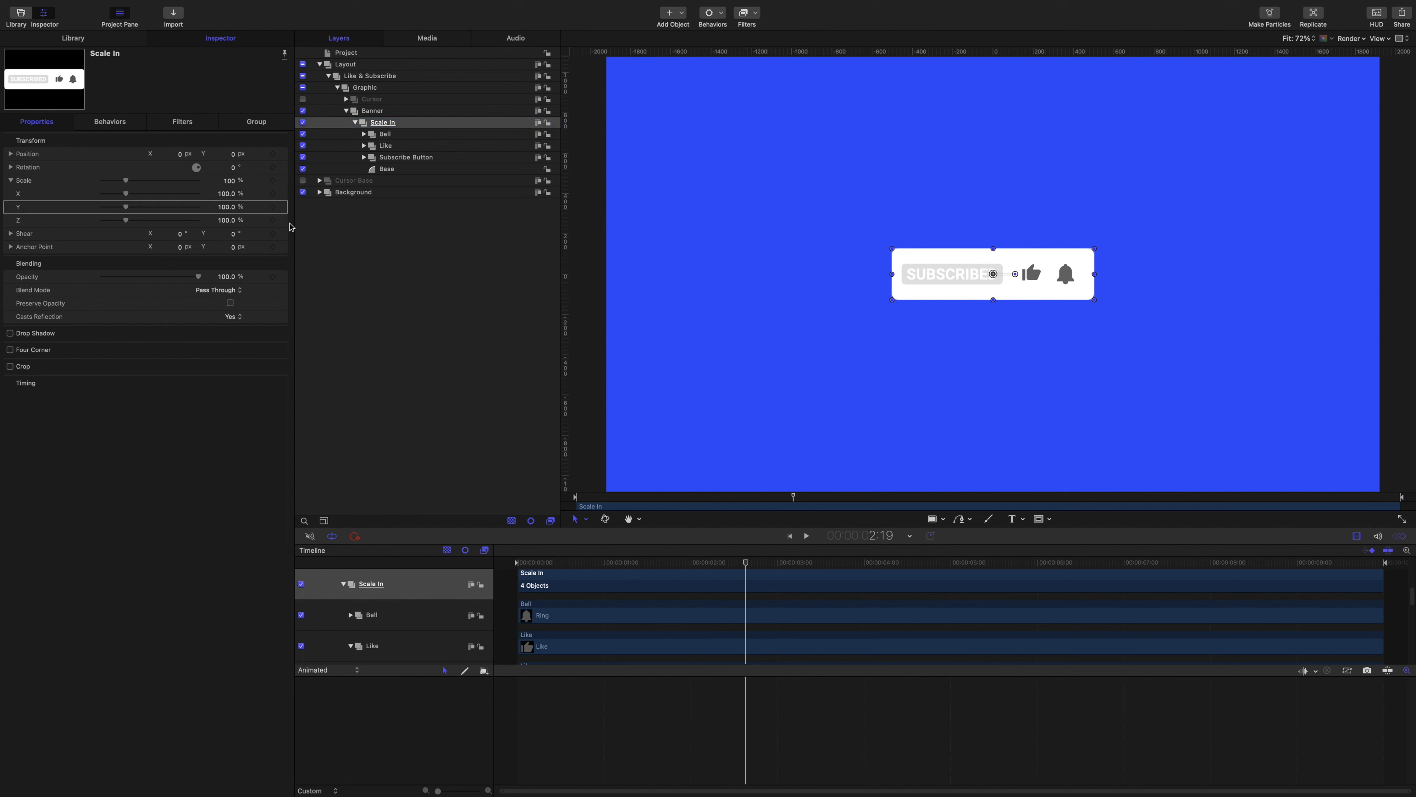
left_click(283, 207)
mouse_move(385, 323)
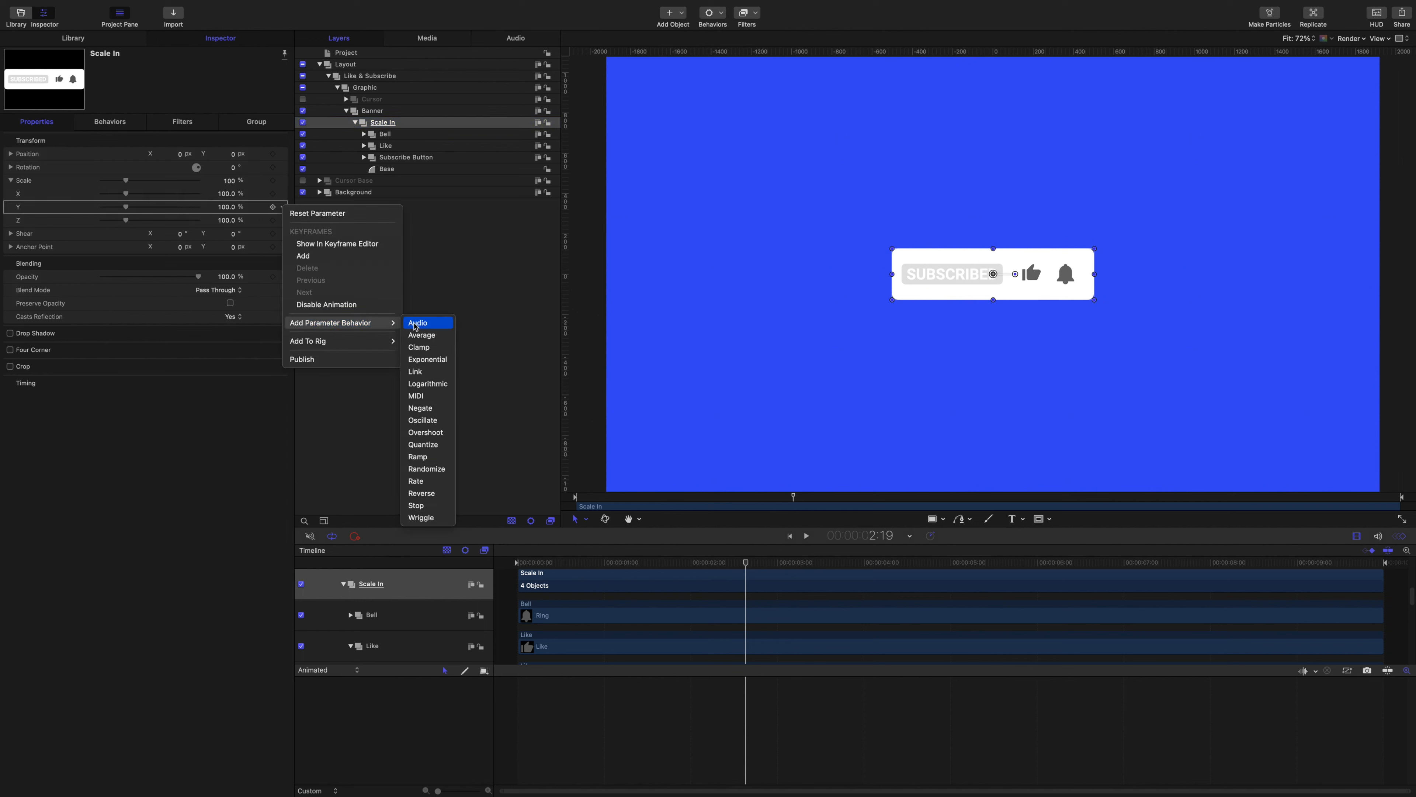
left_click(416, 371)
left_click_drag(384, 127, 230, 164)
left_click(243, 199)
mouse_move(241, 224)
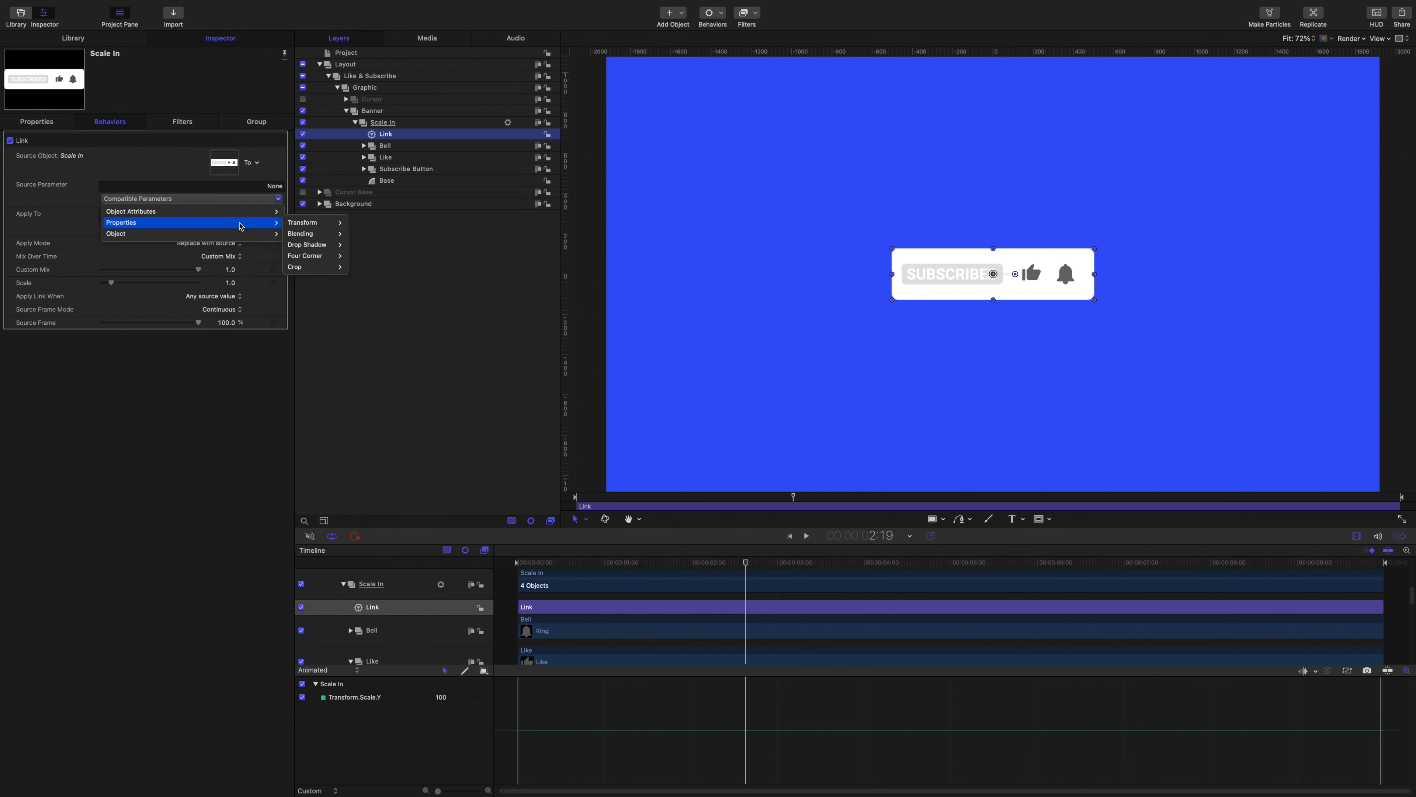
mouse_move(321, 223)
mouse_move(366, 244)
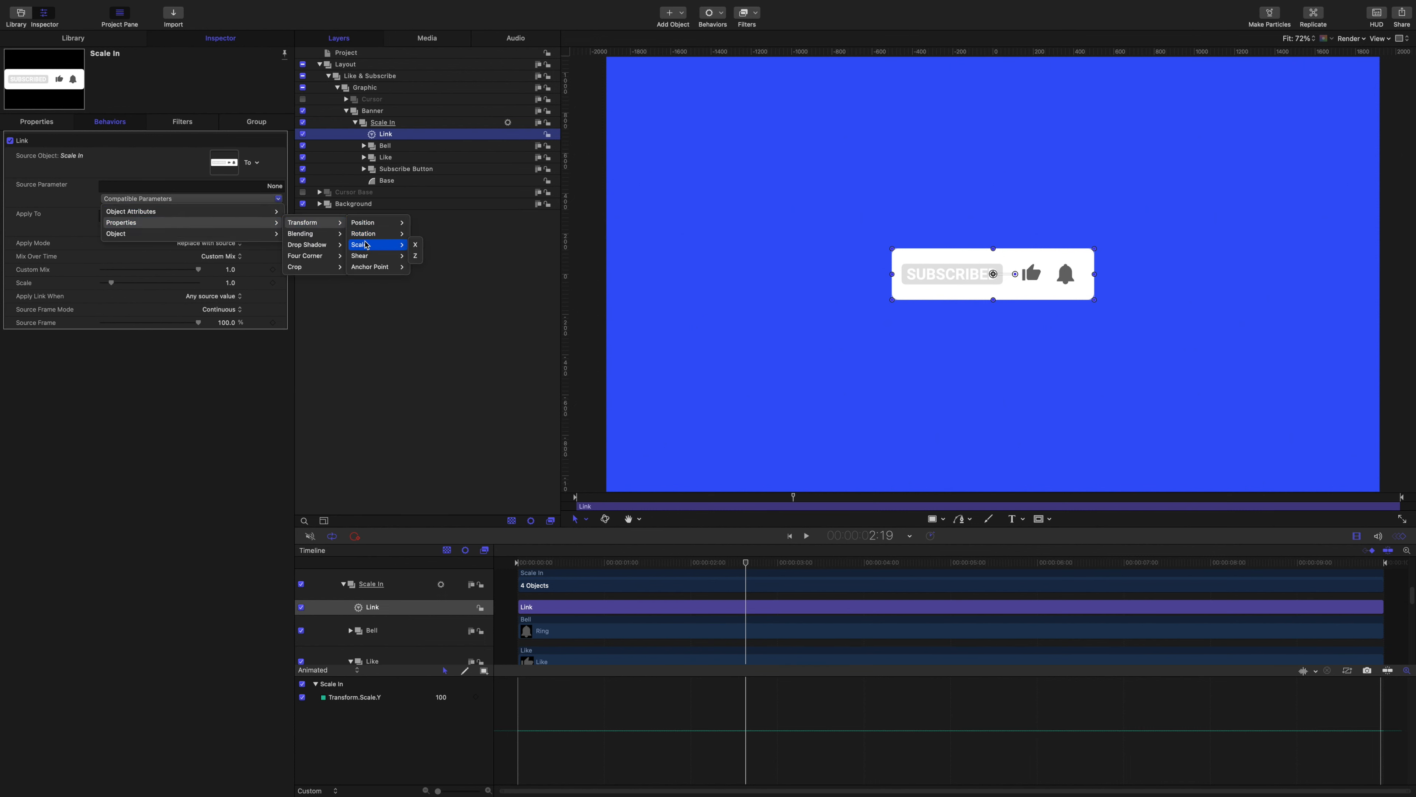
left_click(415, 245)
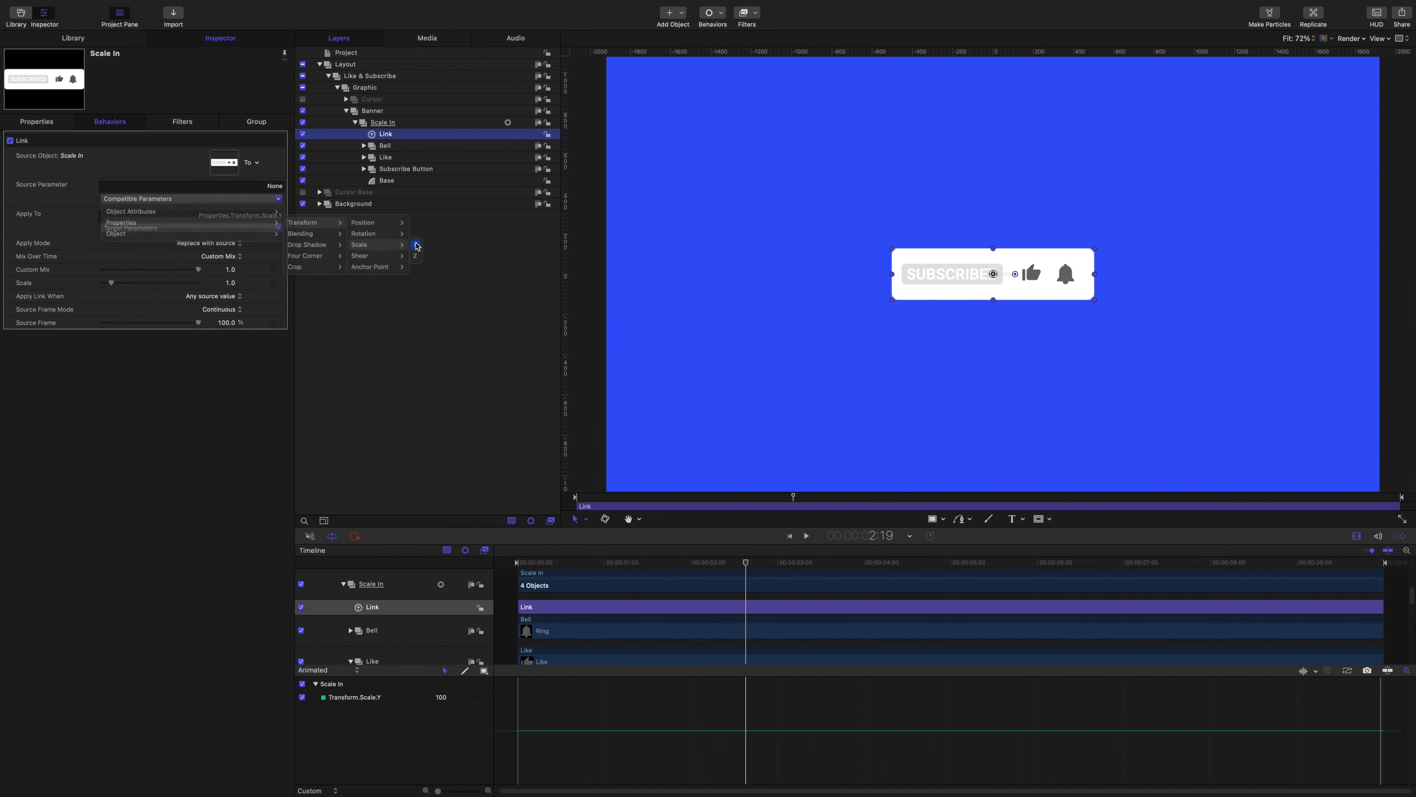
Step: Rename the Link behavior on the Scale In group to ytox
double_click(390, 134)
type("y")
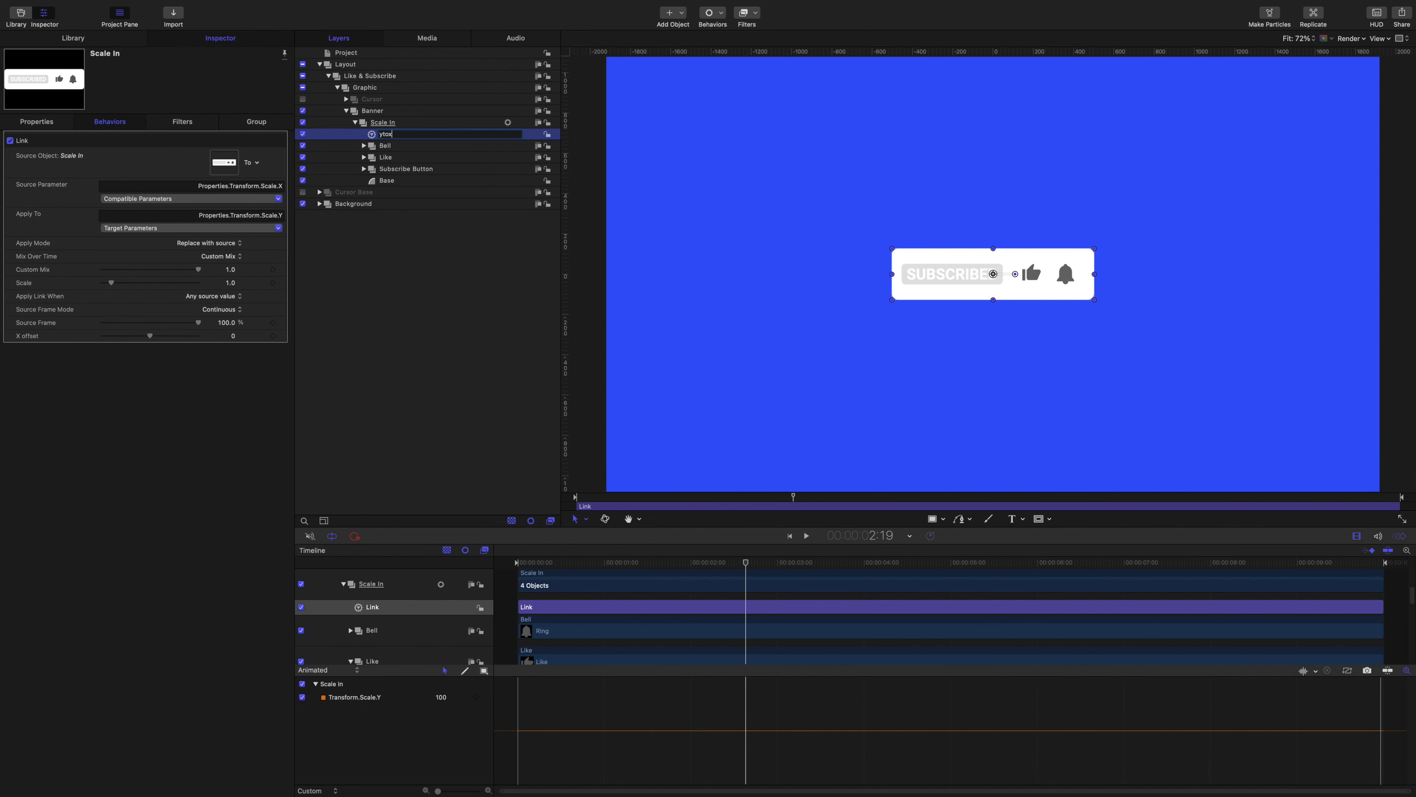
type("tox")
key("Return")
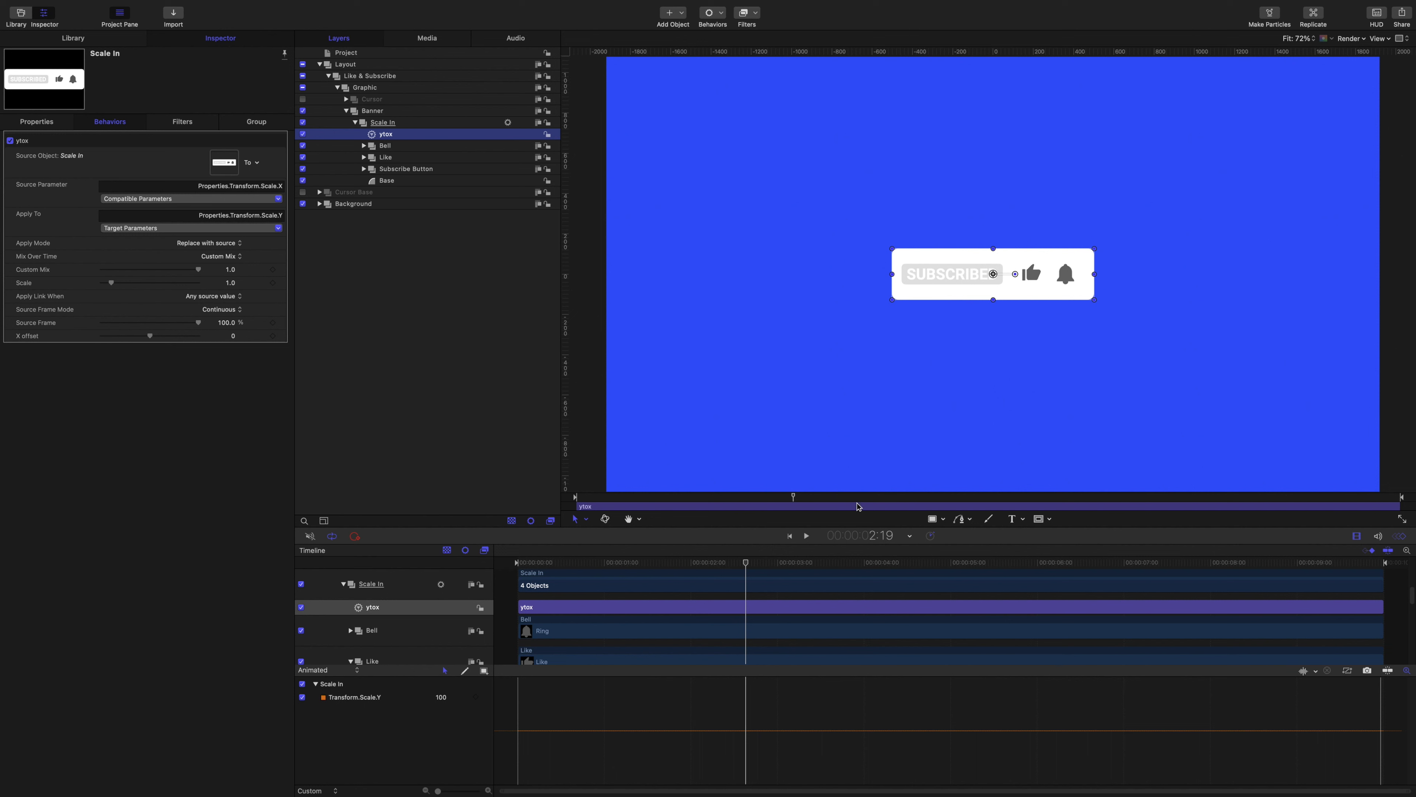
Step: Add X scale keyframes of 100% to the Scale In group at frame 25 and at 1:25
left_click_drag(747, 562, 589, 545)
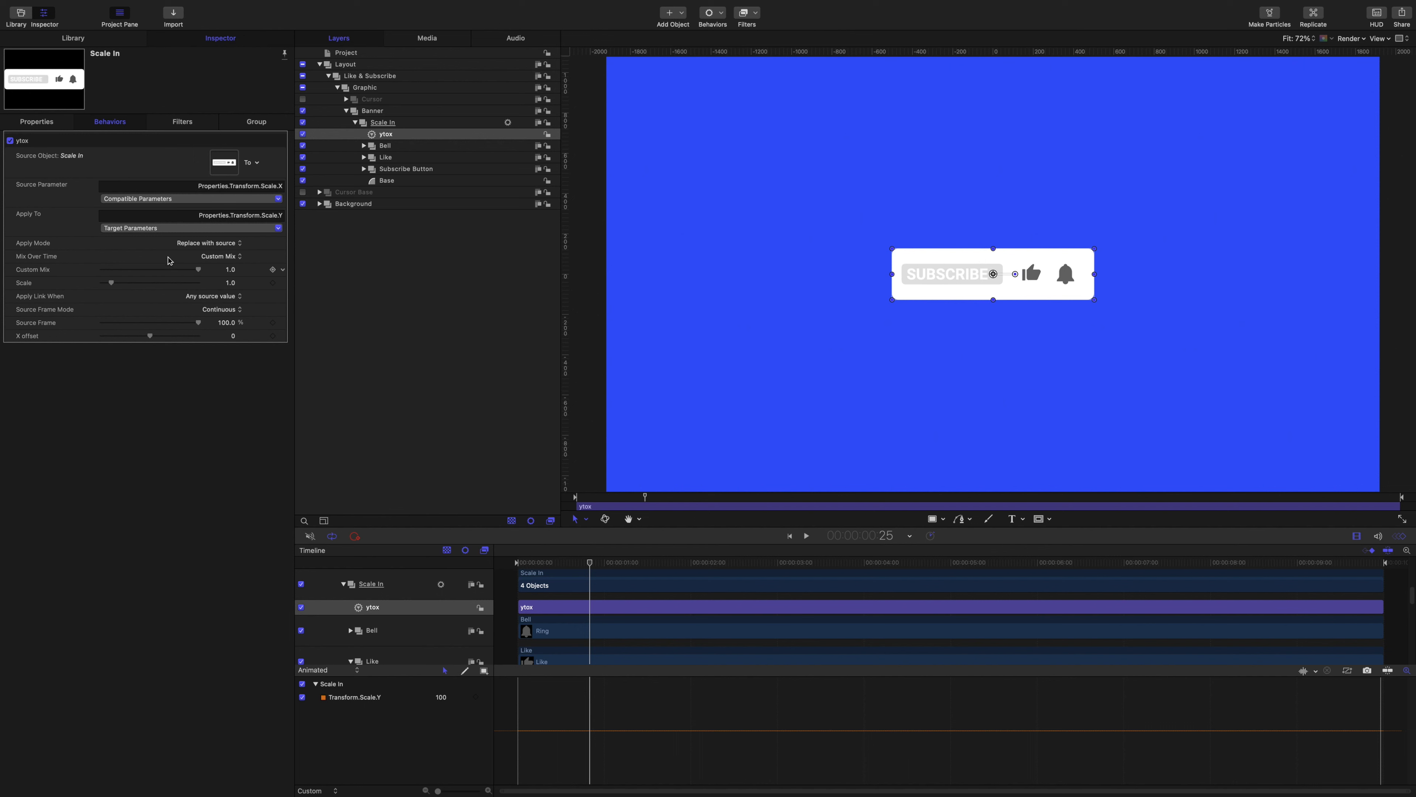
left_click(37, 122)
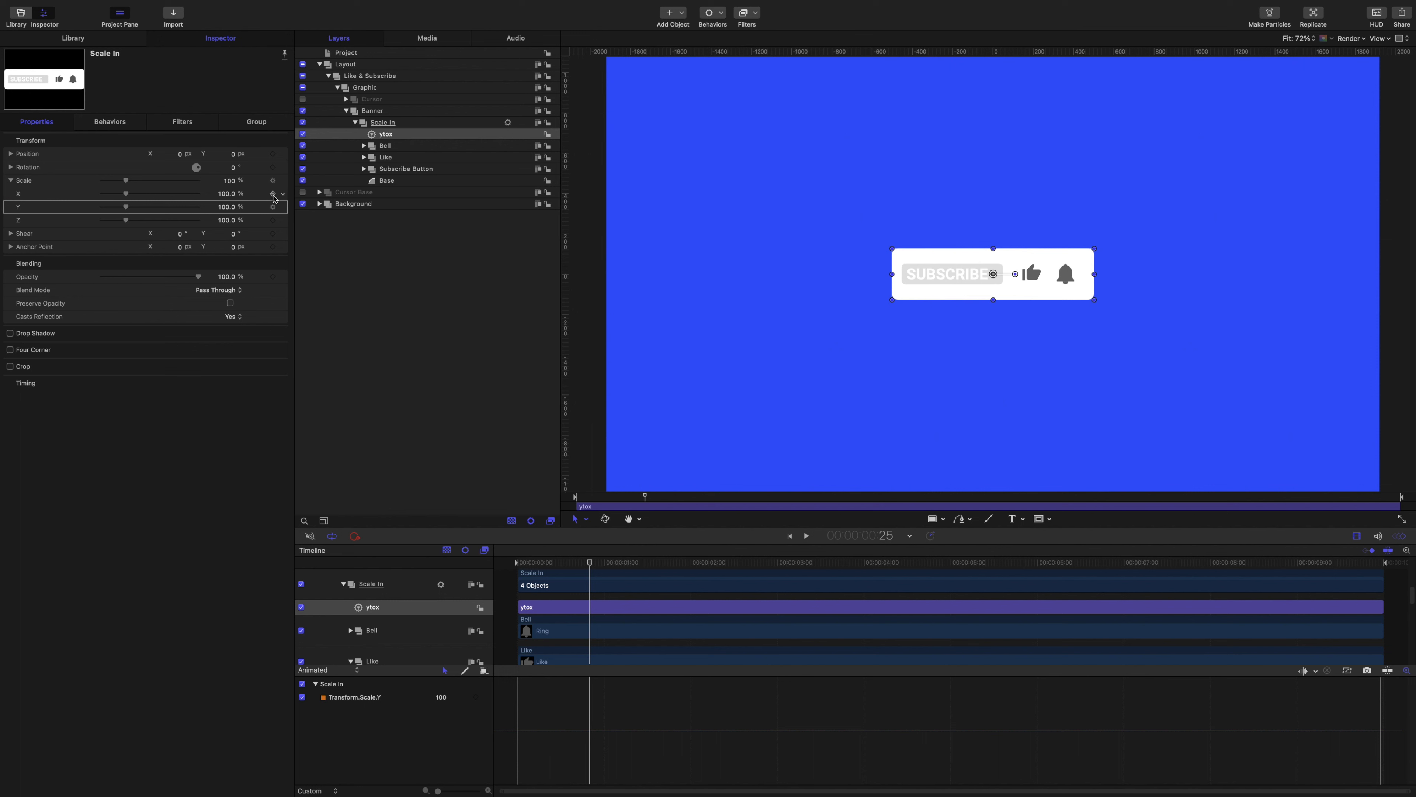
left_click(272, 193)
left_click_drag(592, 565, 678, 577)
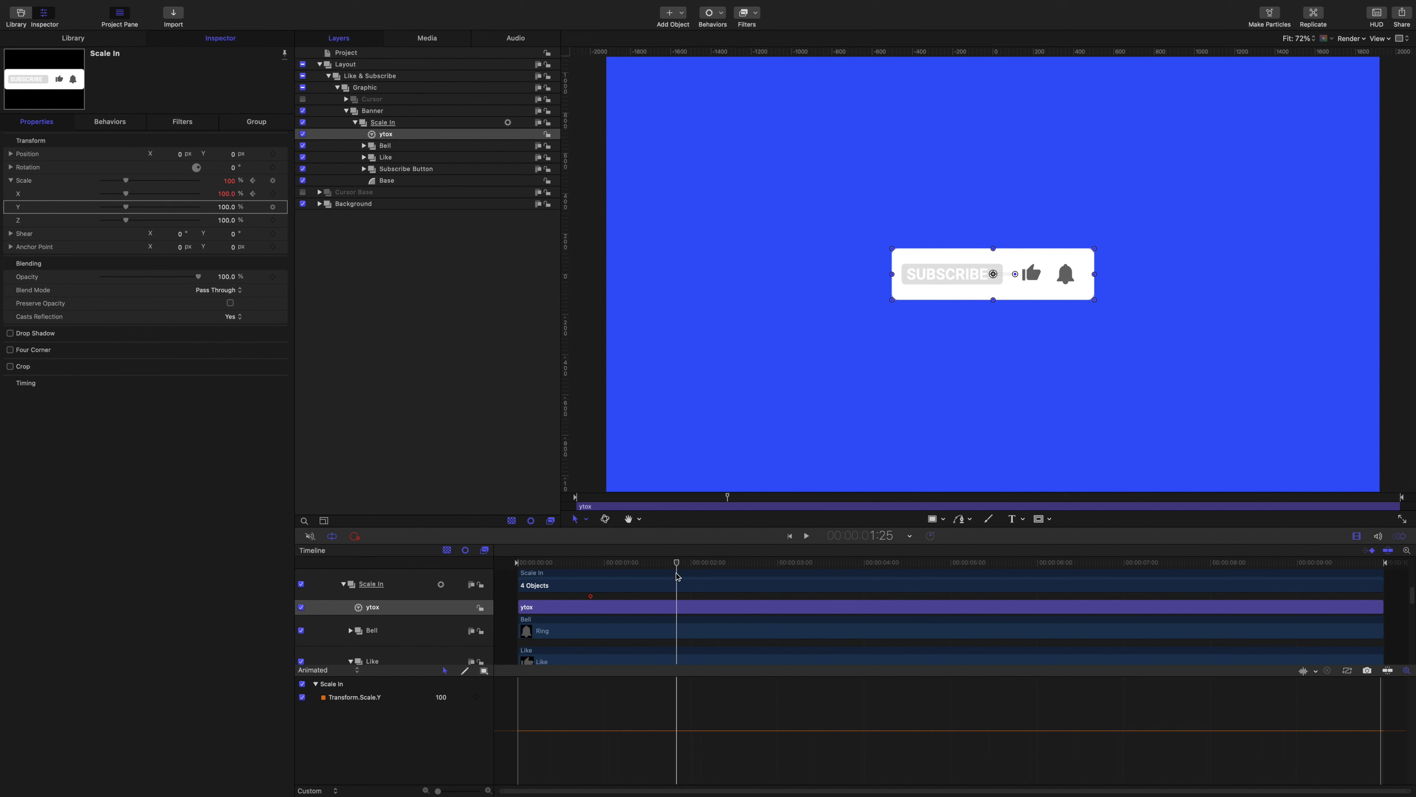
left_click(272, 194)
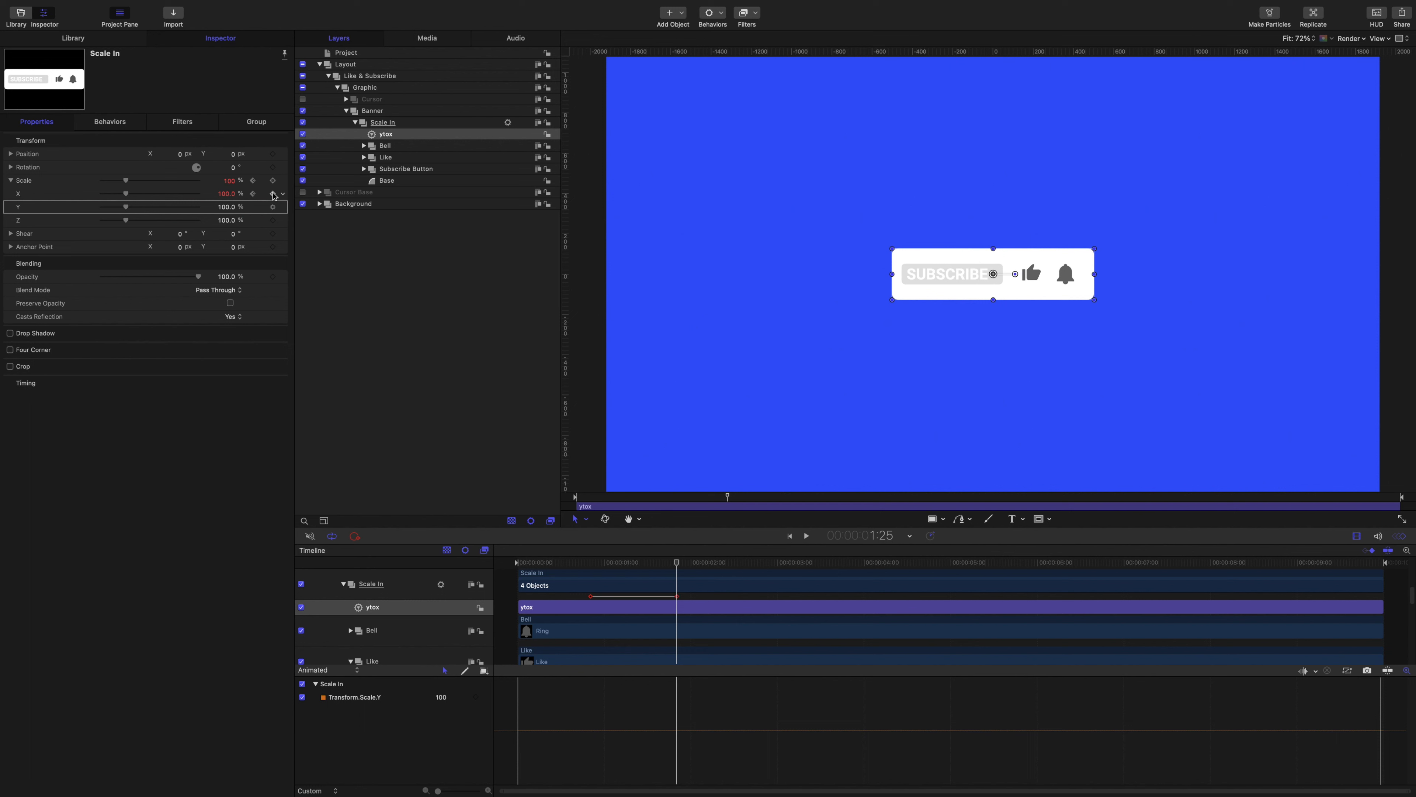
Step: Set the Scale In group's X scale to 0% at its first keyframe, frame 25
left_click(254, 194)
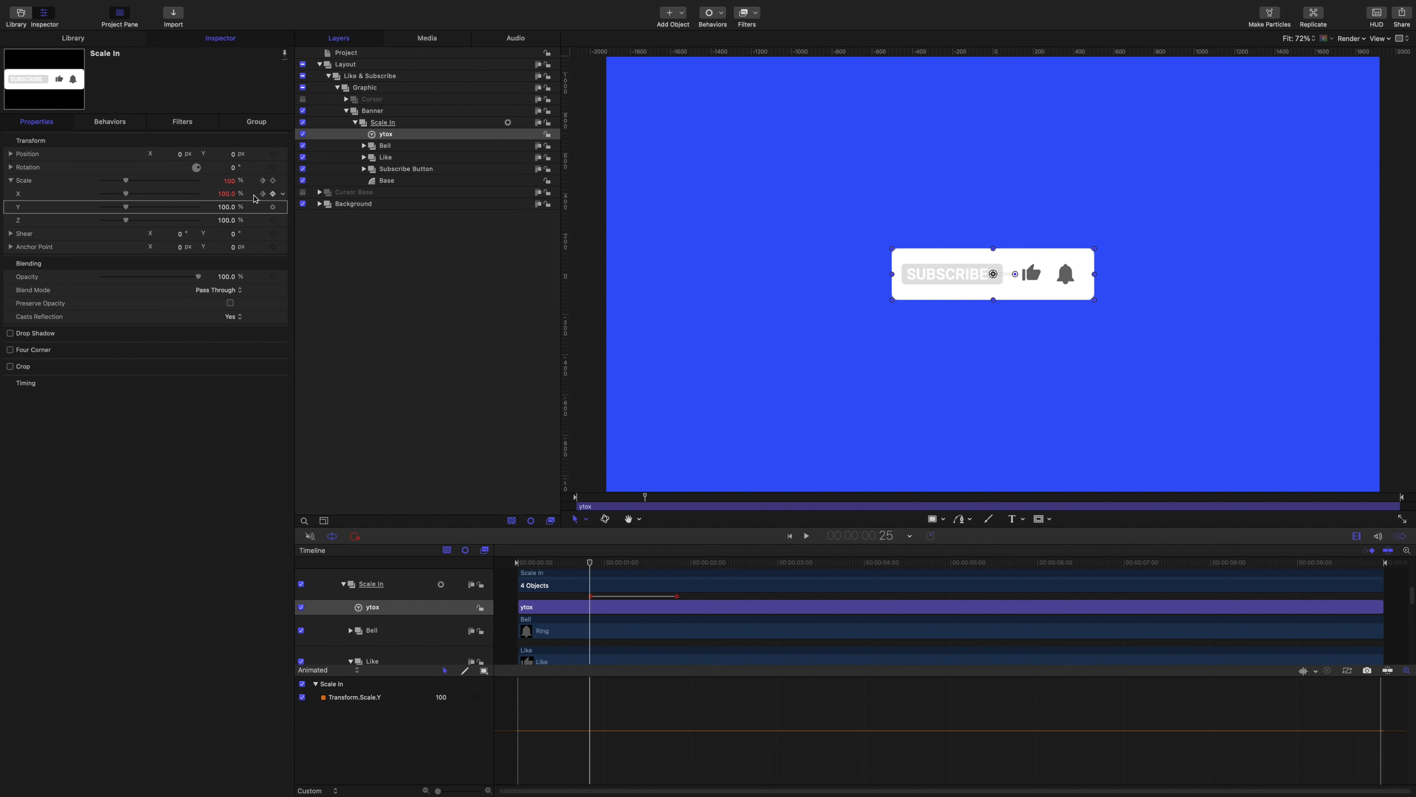
left_click(232, 195)
type("0")
key("Return")
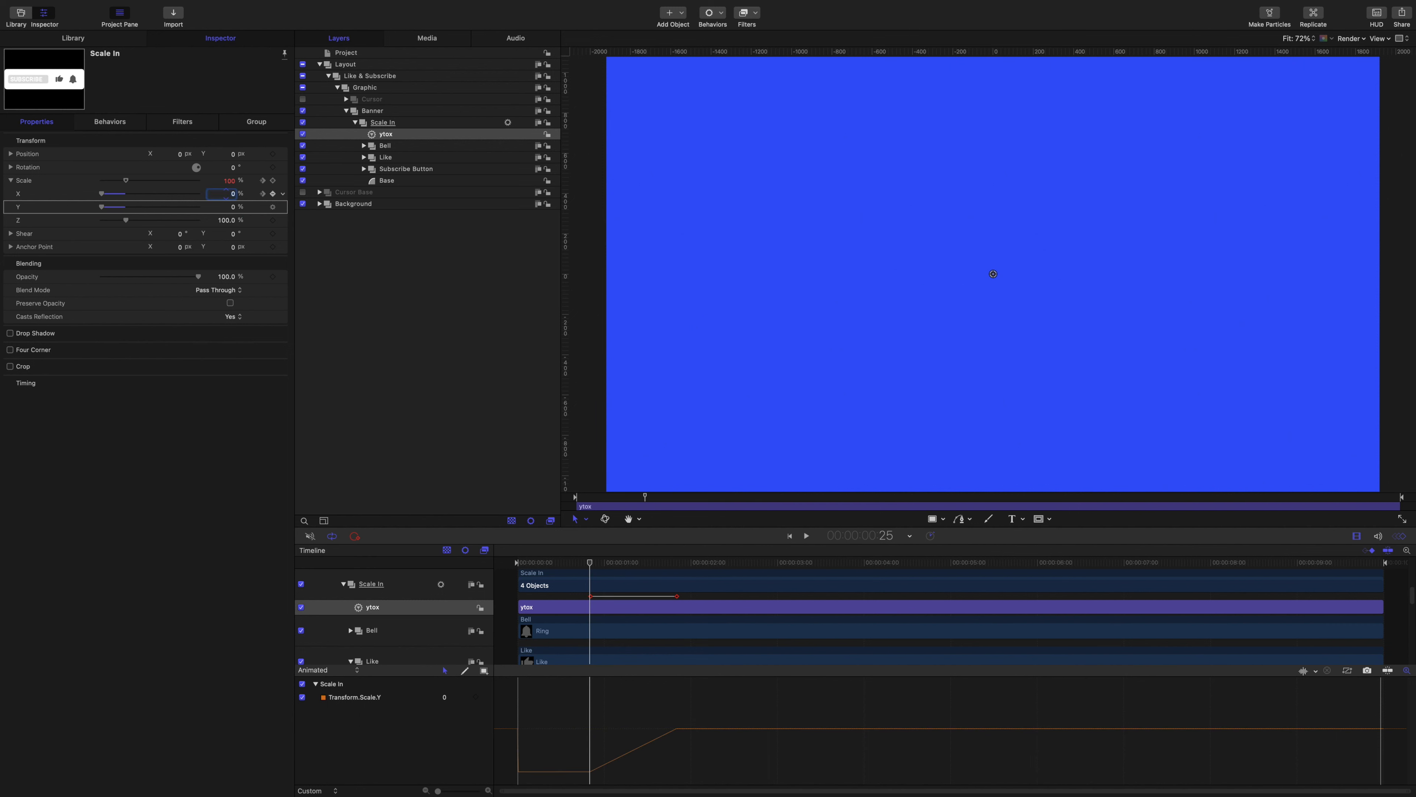
Step: Change the interpolation of both X scale keyframes of the Scale In group to Bezier
left_click(385, 123)
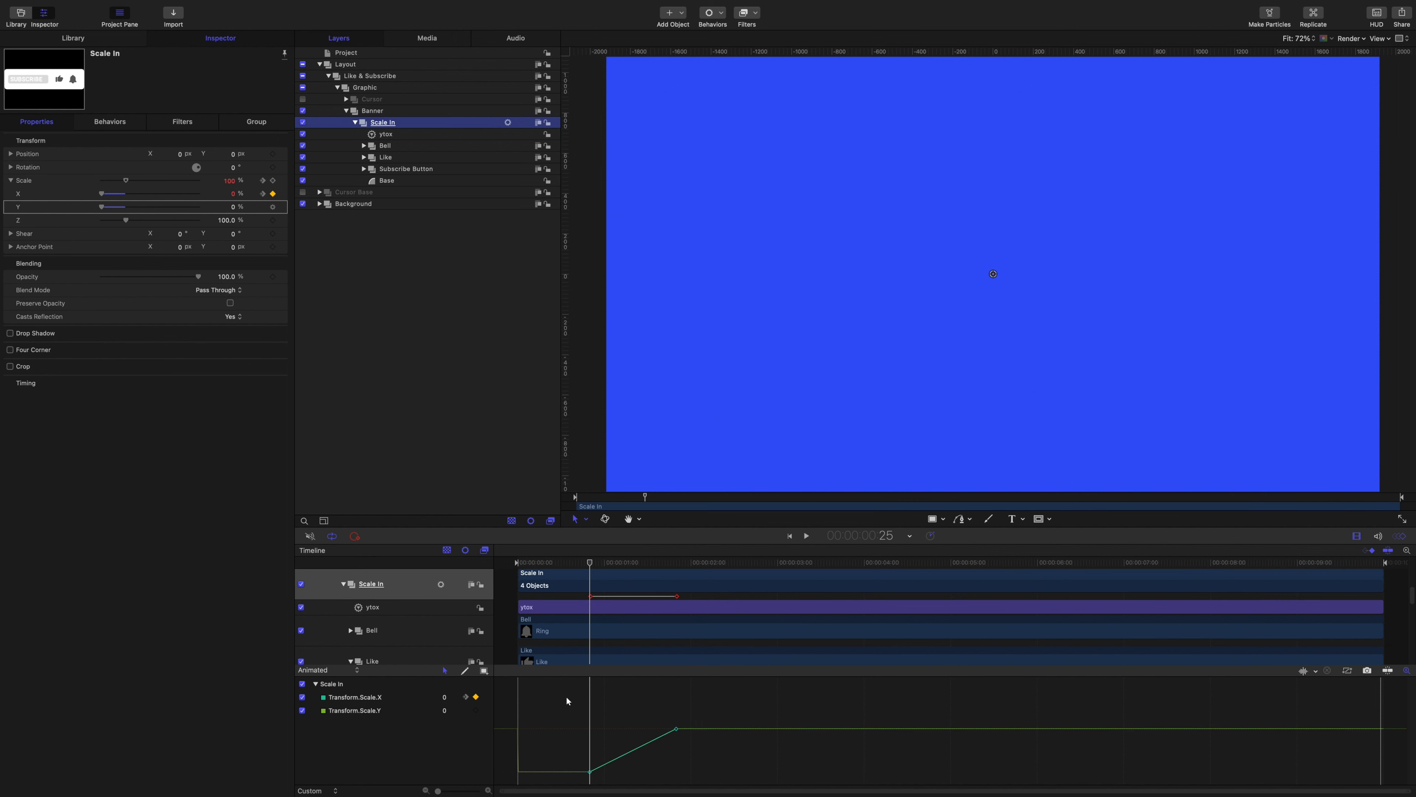
left_click_drag(567, 696, 694, 781)
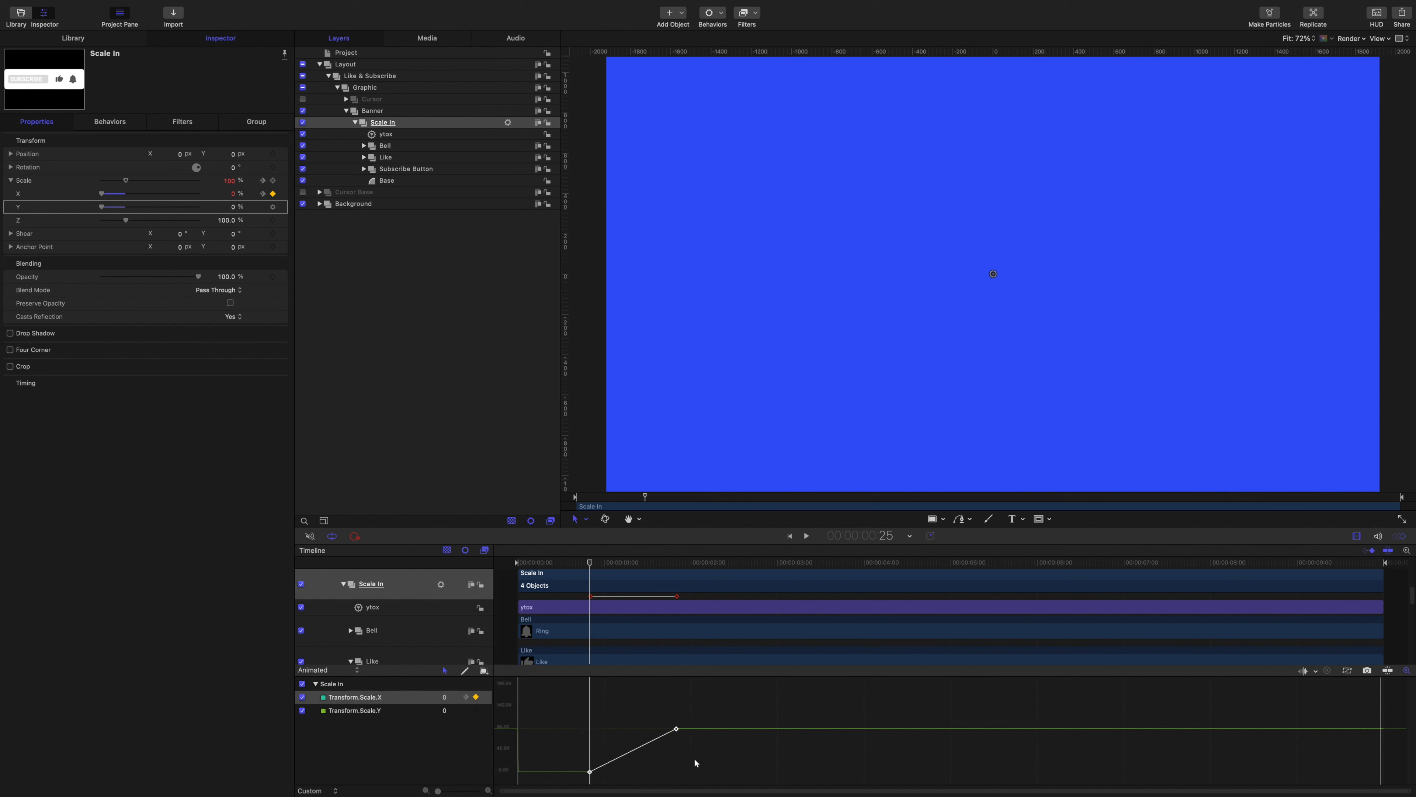
right_click(677, 730)
mouse_move(697, 755)
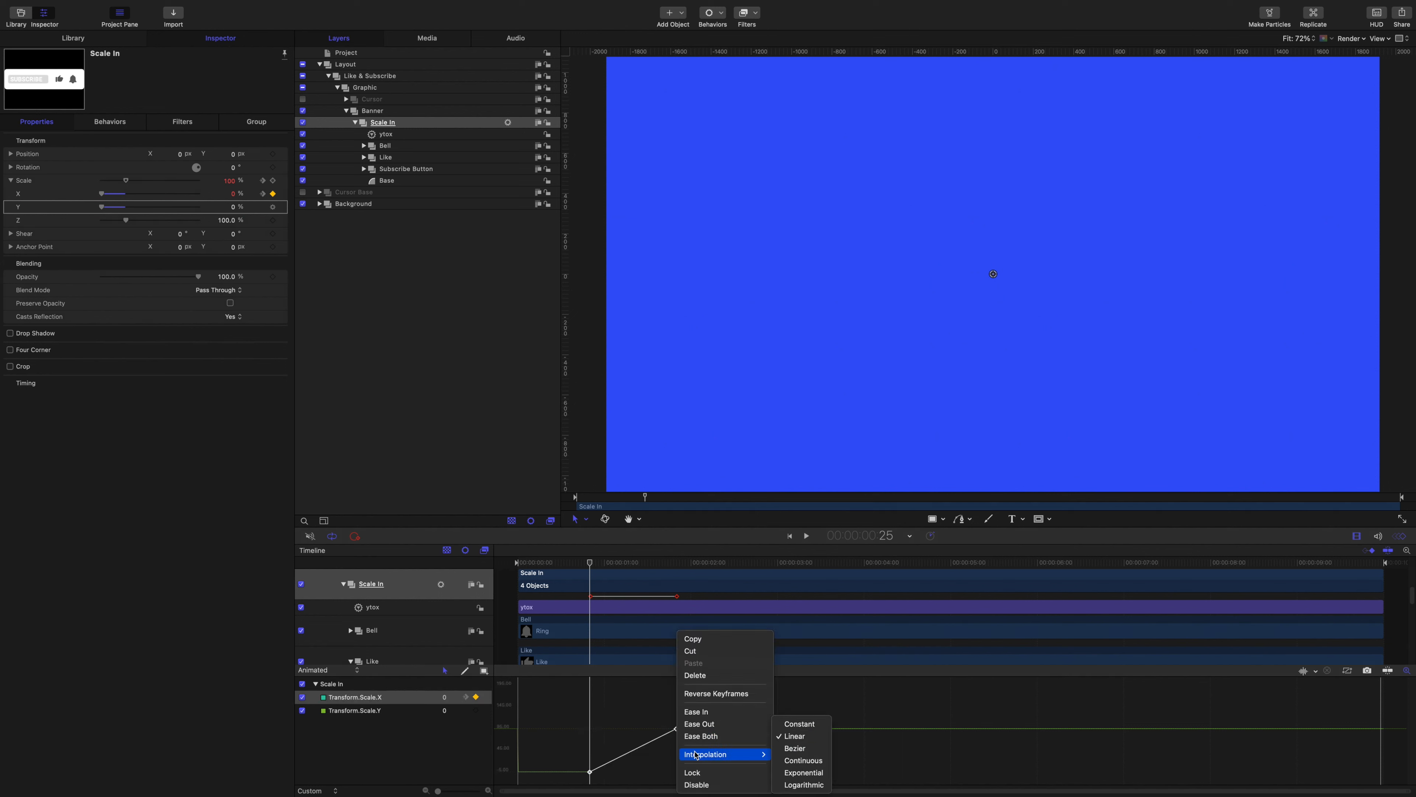
left_click(795, 749)
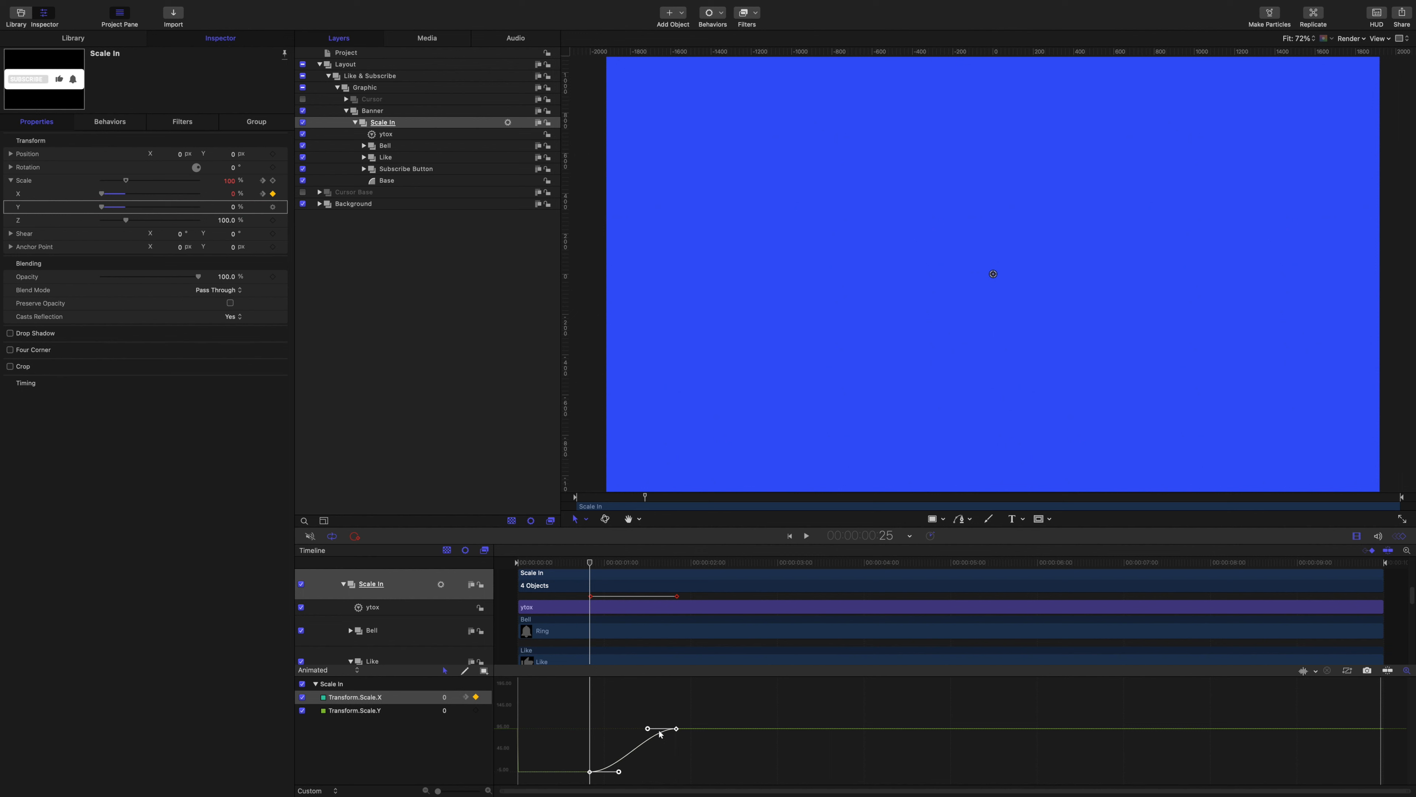
Step: Extend the ending X scale keyframe's Bezier handle horizontally back to frame 28 for a long ease-out
key("Right")
key("Right")
key("Right")
left_click_drag(664, 714, 600, 733)
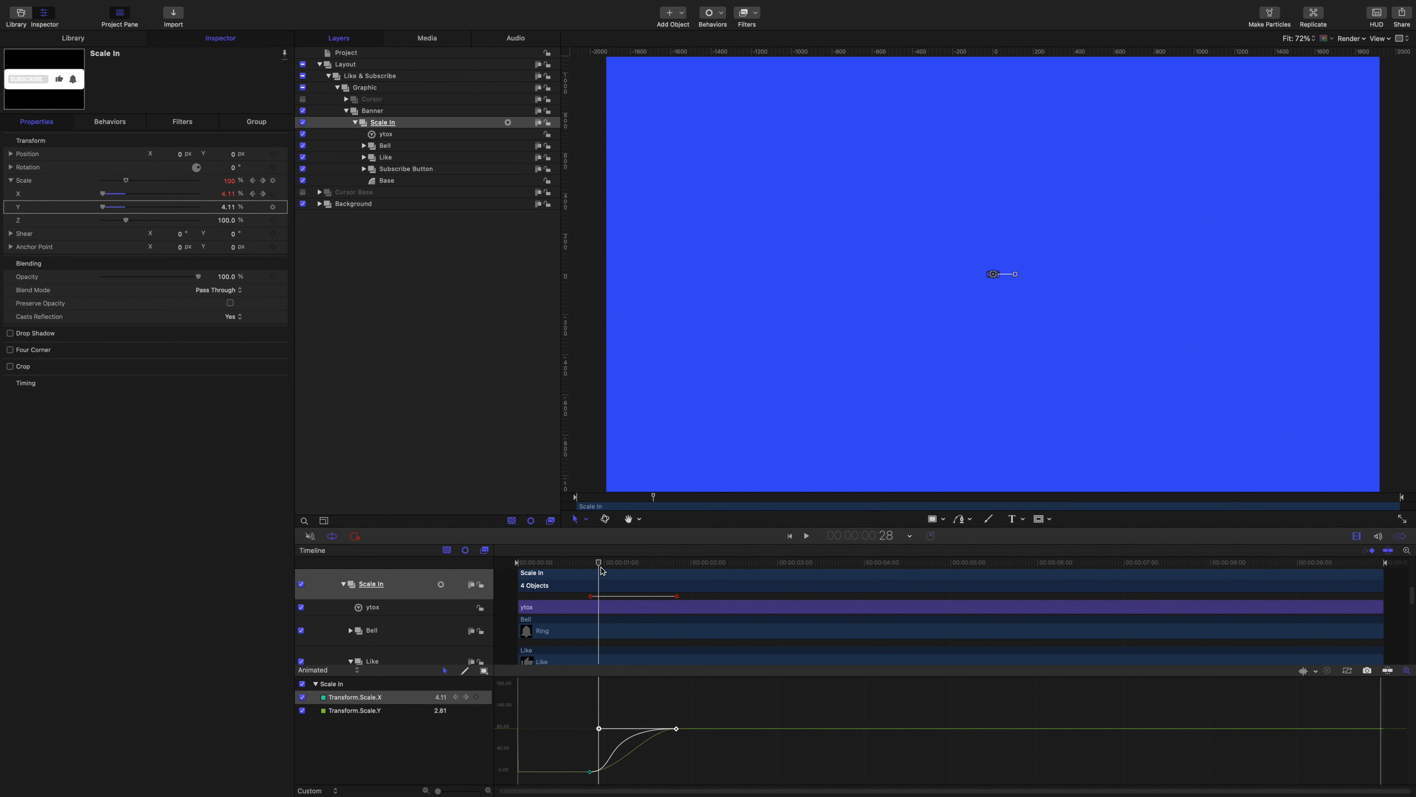
Step: Play back the banner's scale-in animation from the start of the project
left_click_drag(599, 563, 497, 552)
key("space")
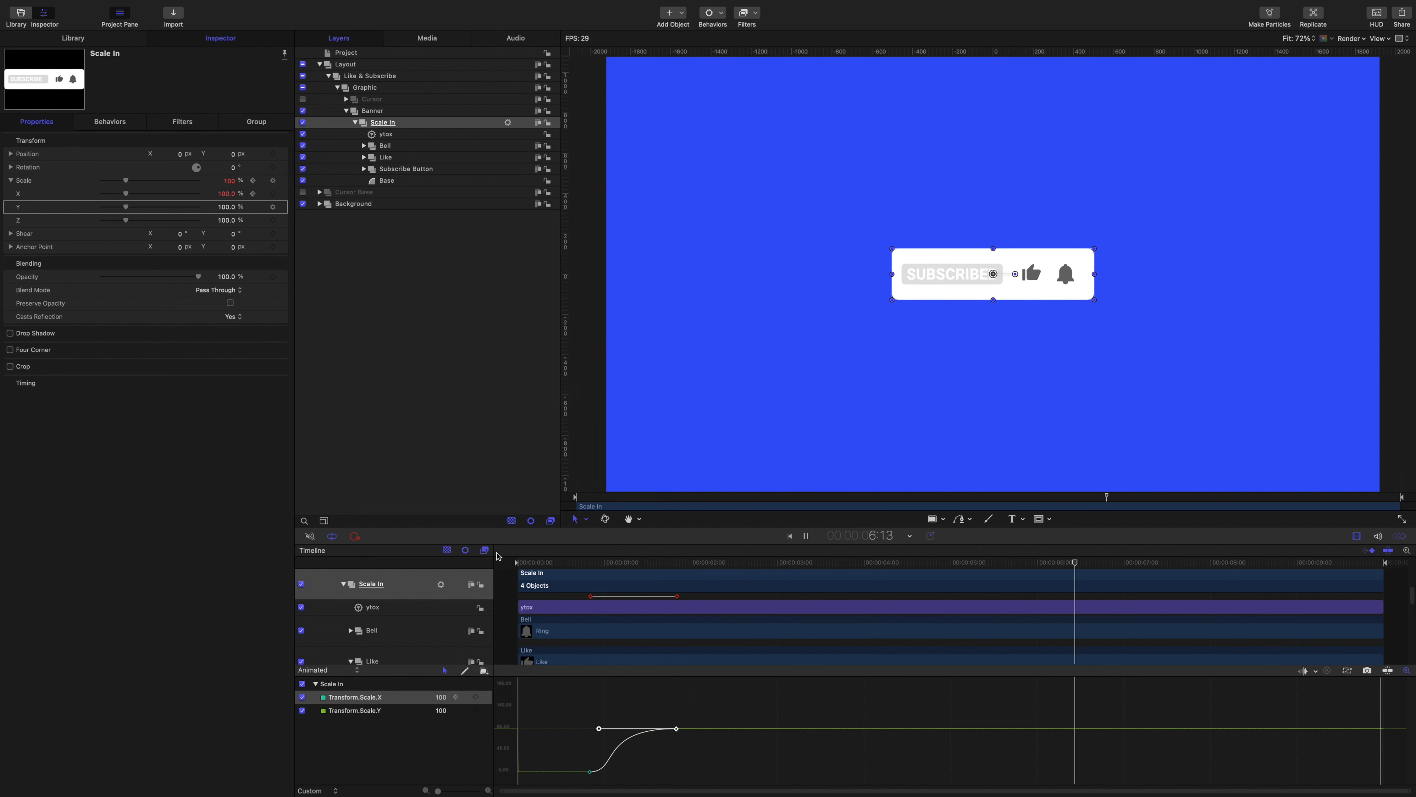
key("space")
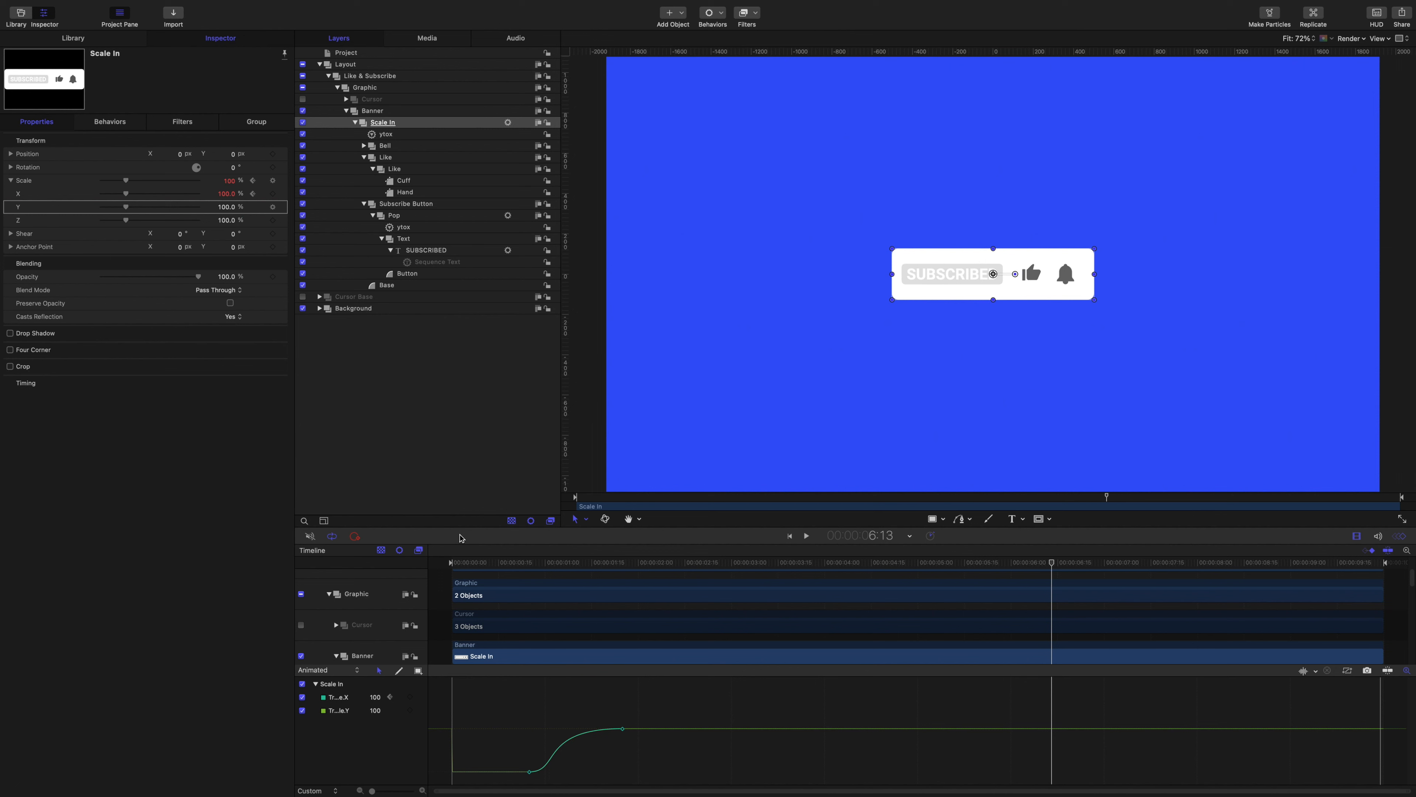
Step: Make the Cursor group visible and set its overall scale to 50%
left_click(303, 99)
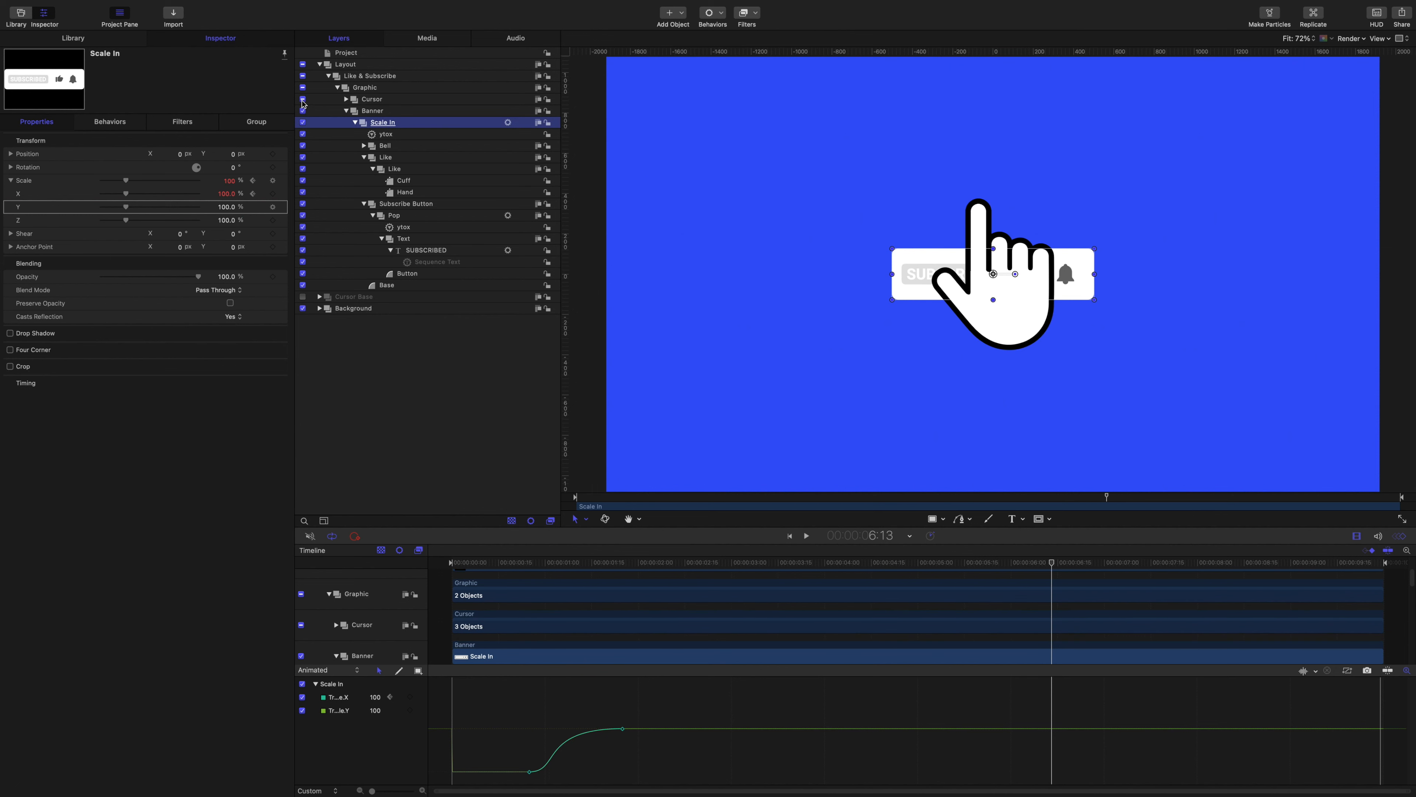
left_click(372, 101)
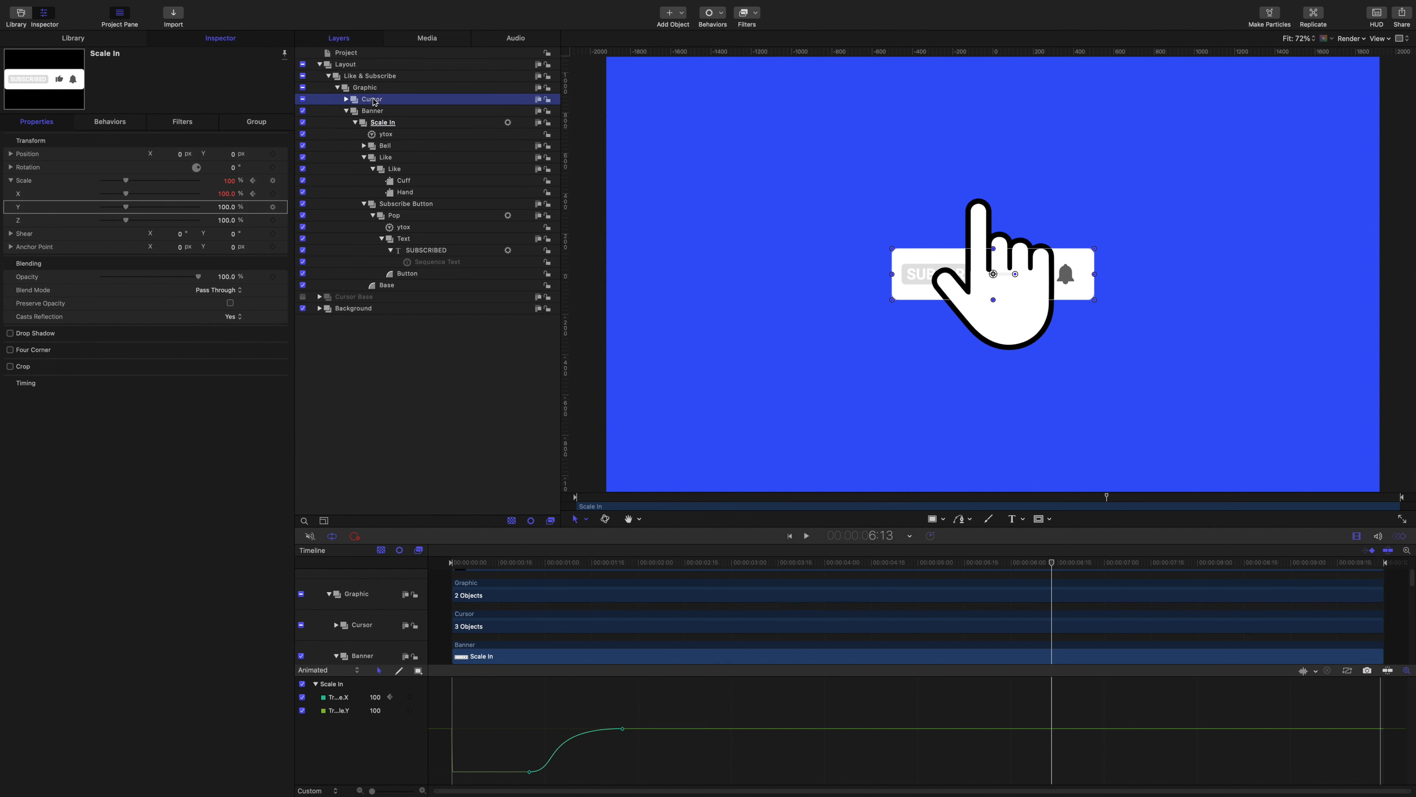
left_click(232, 185)
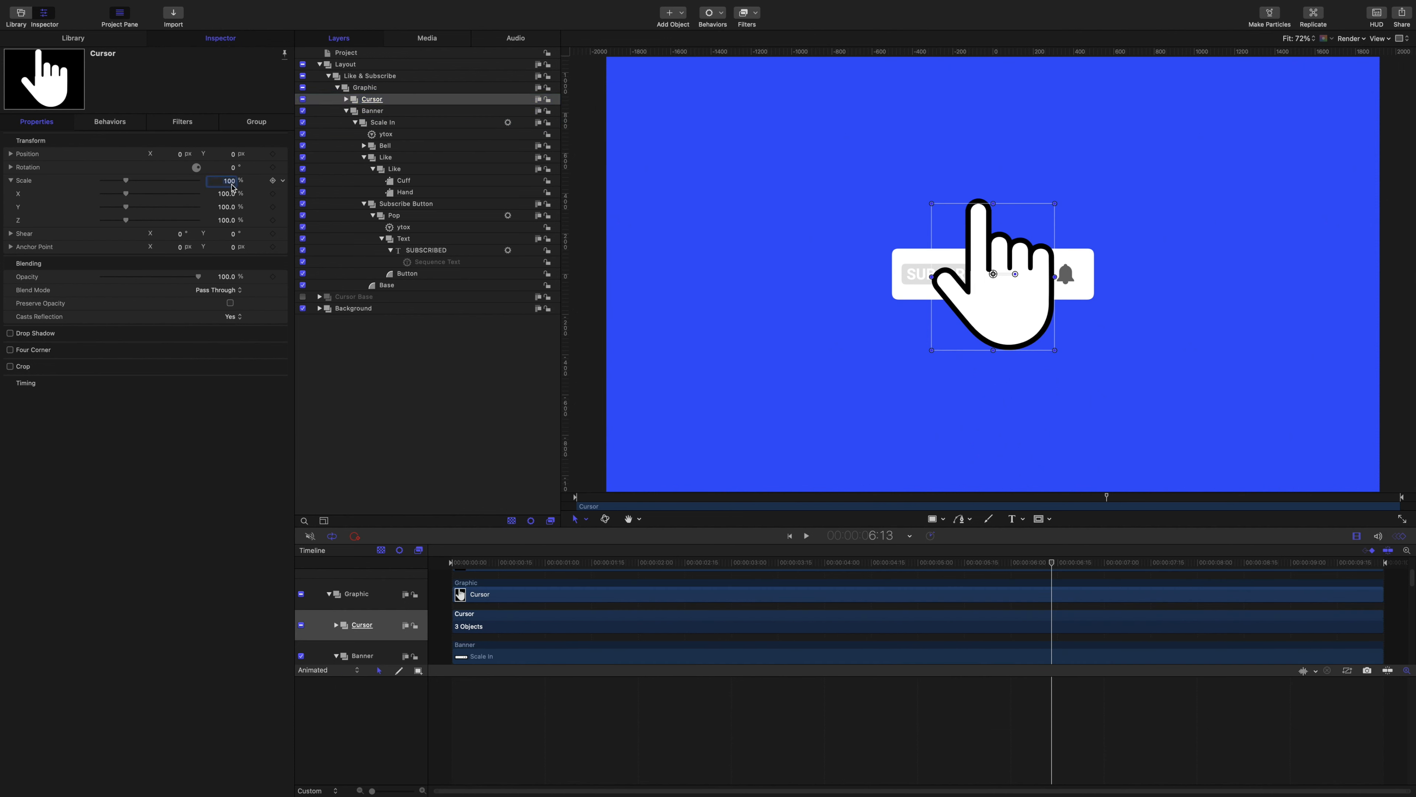
type("50")
key("Return")
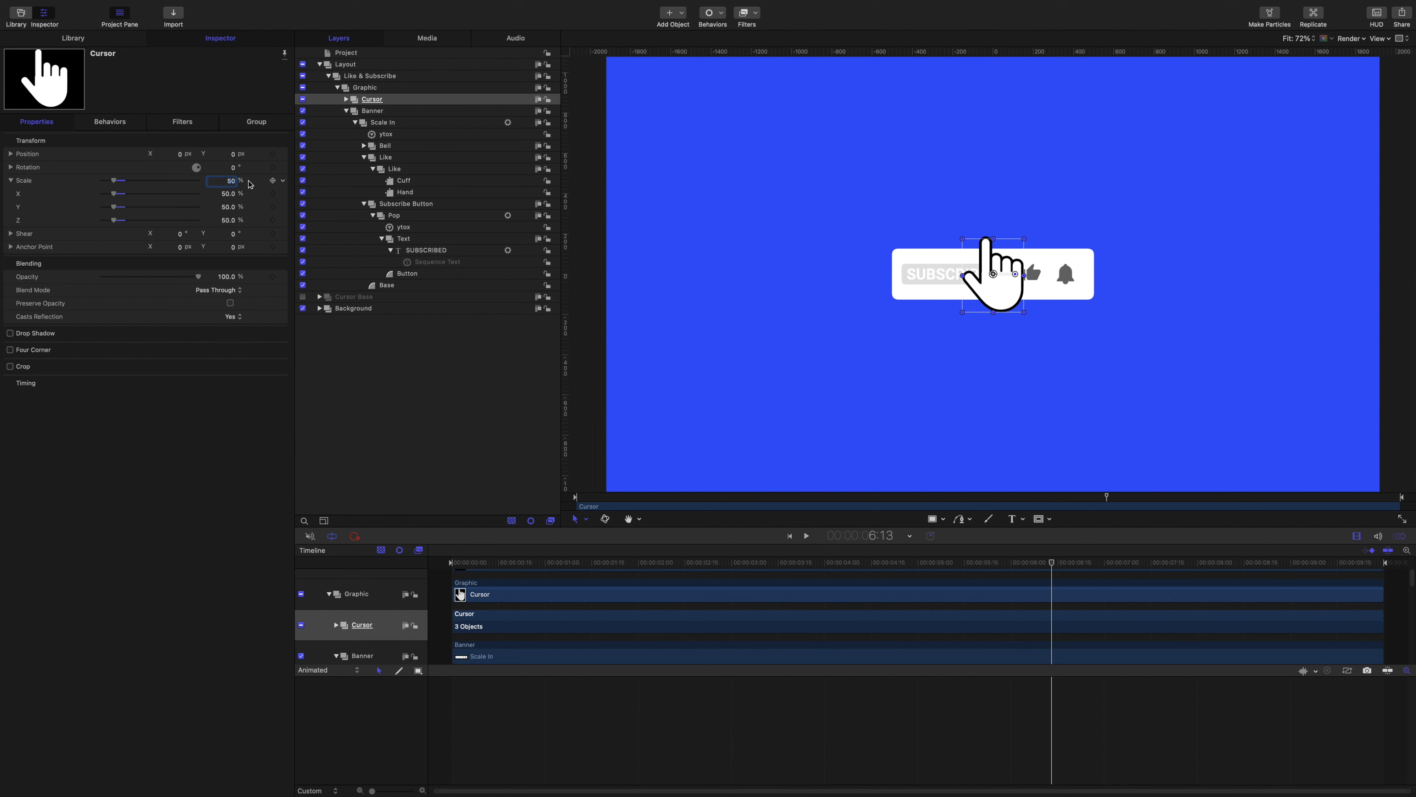
Step: Add a new group inside the Cursor group above the Replicator and name it Scale Pub
left_click(346, 99)
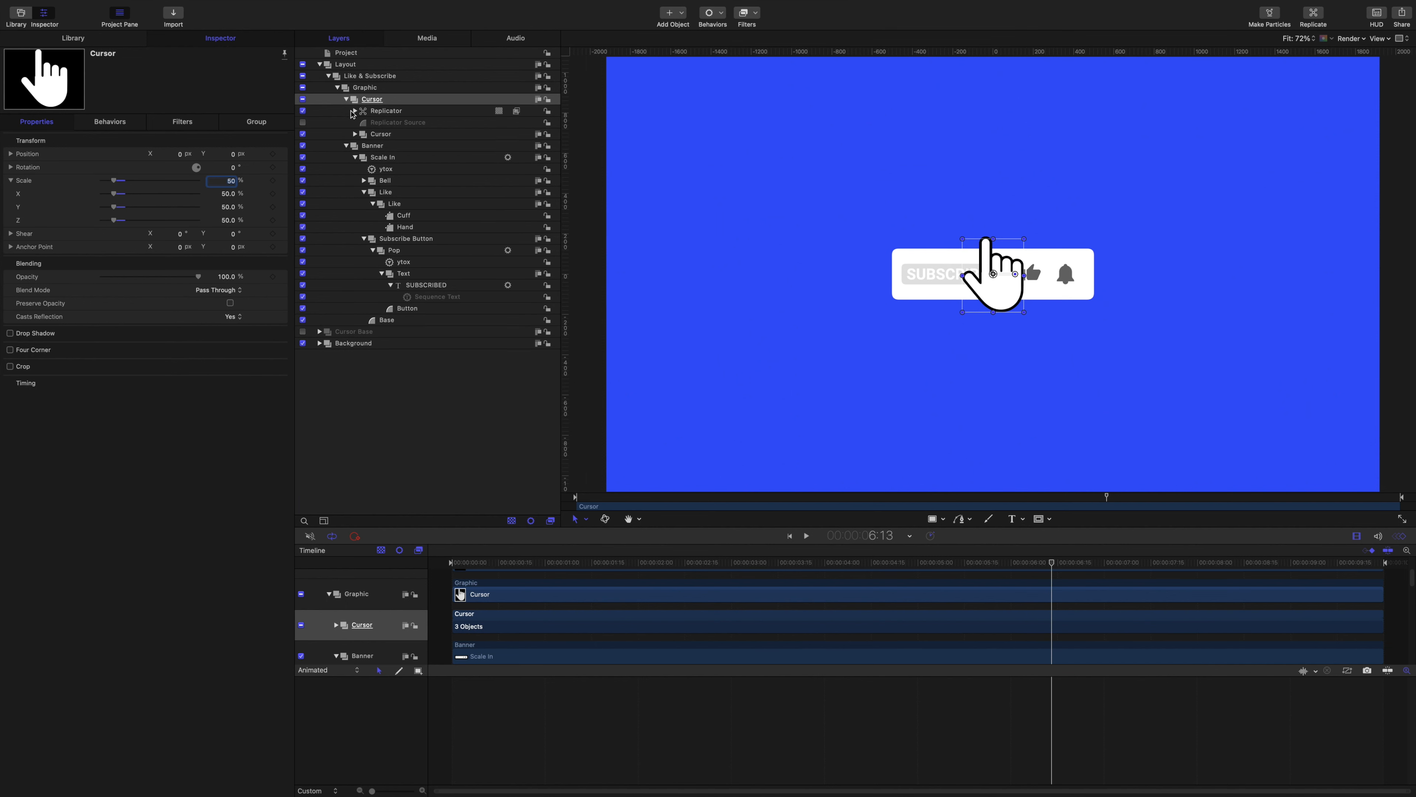
left_click(394, 117)
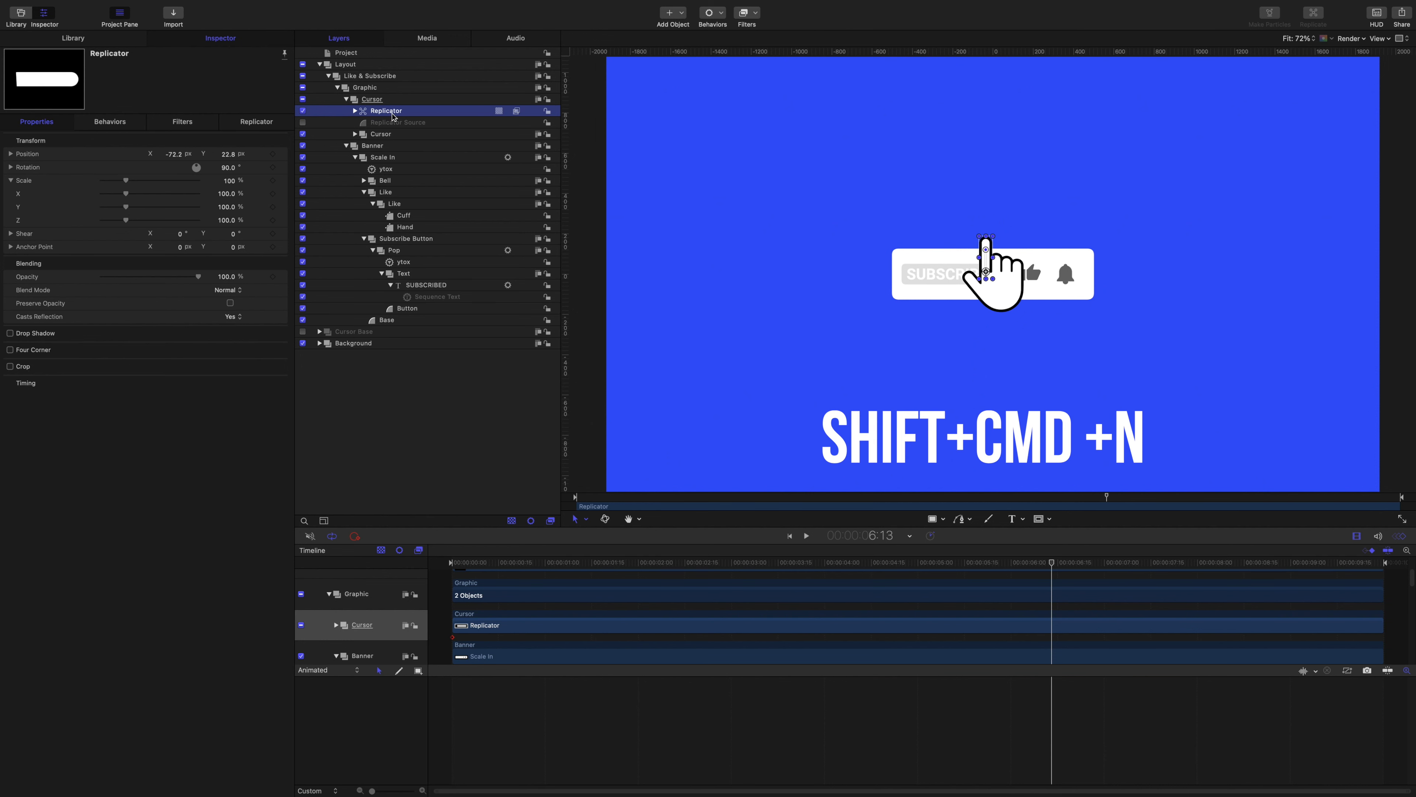
key("shift+super+n")
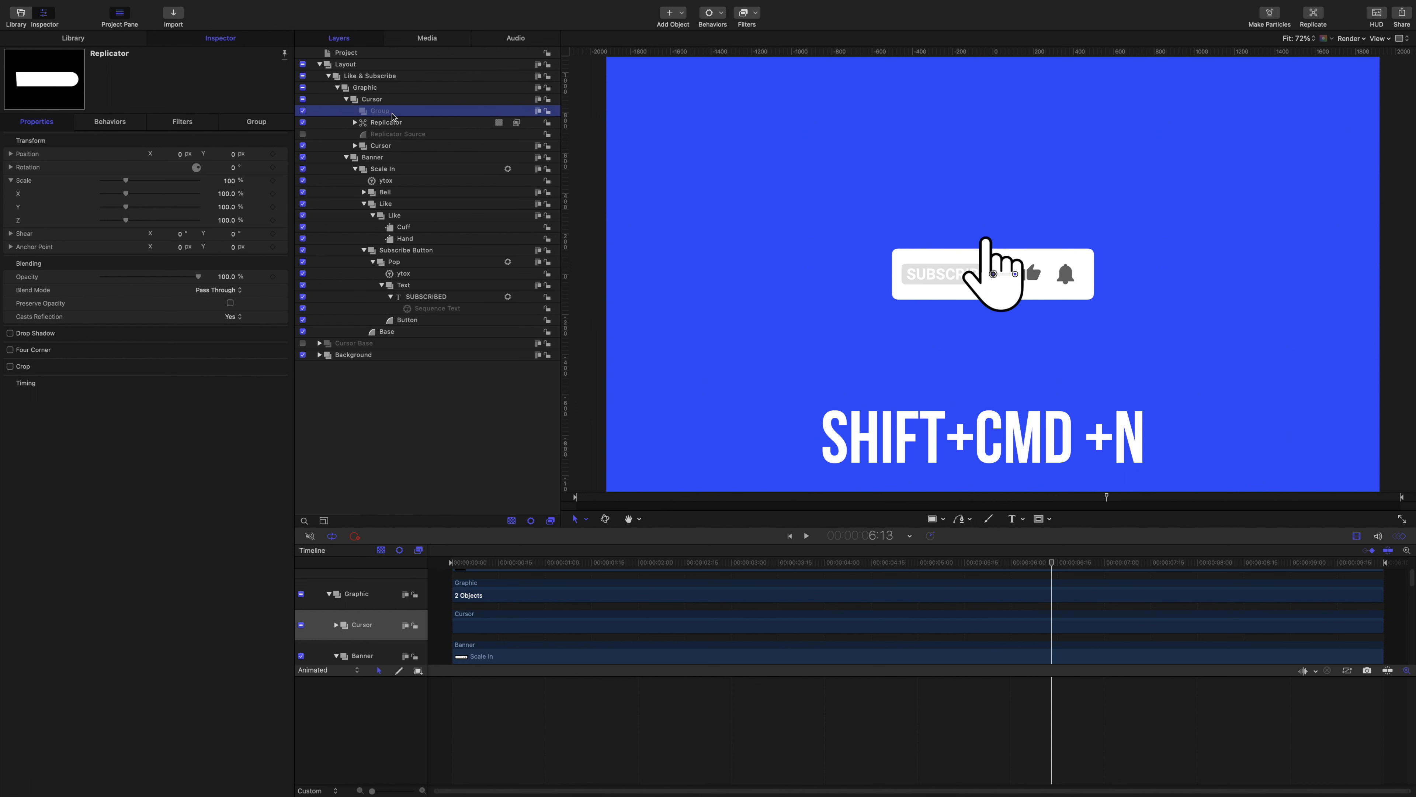
double_click(380, 110)
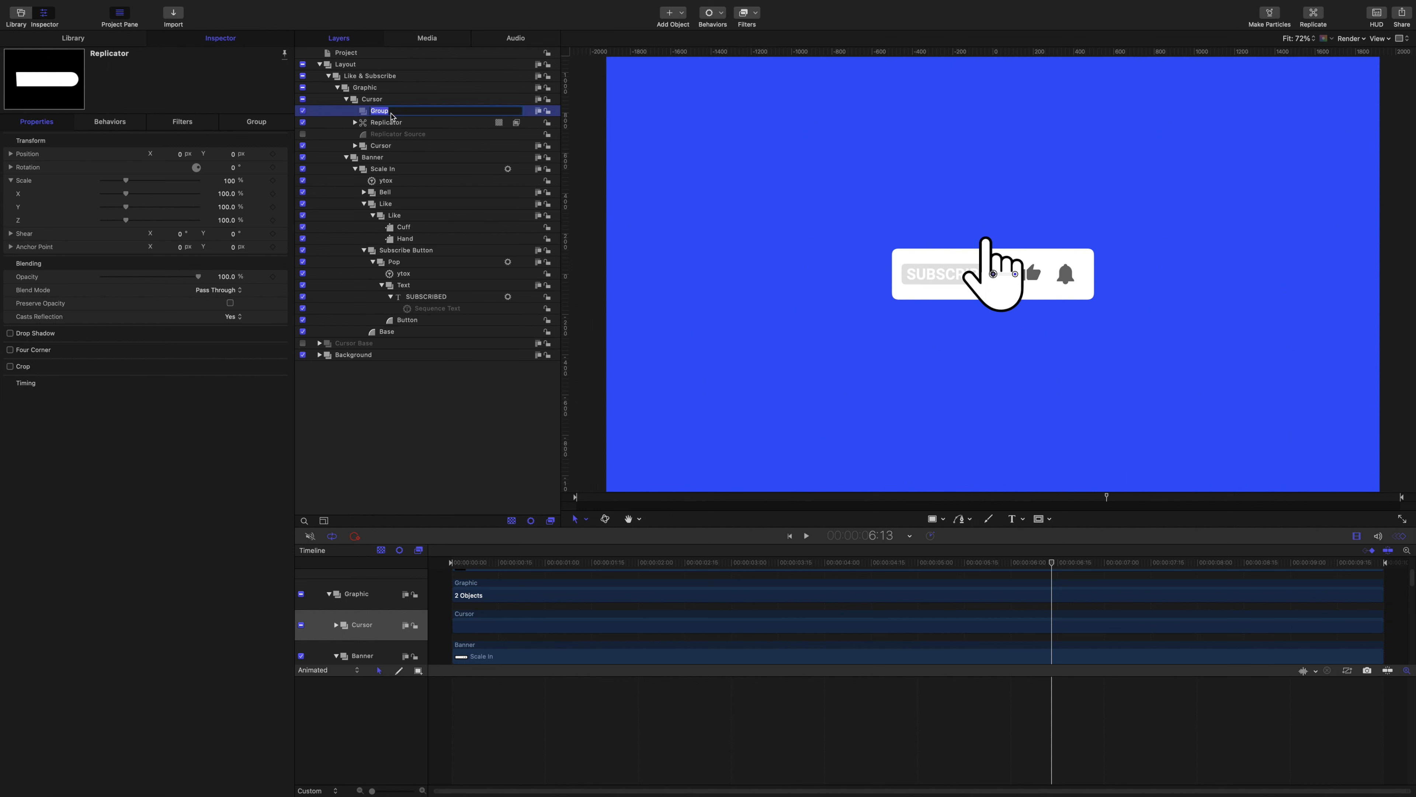
type("Scale Pub")
key("Return")
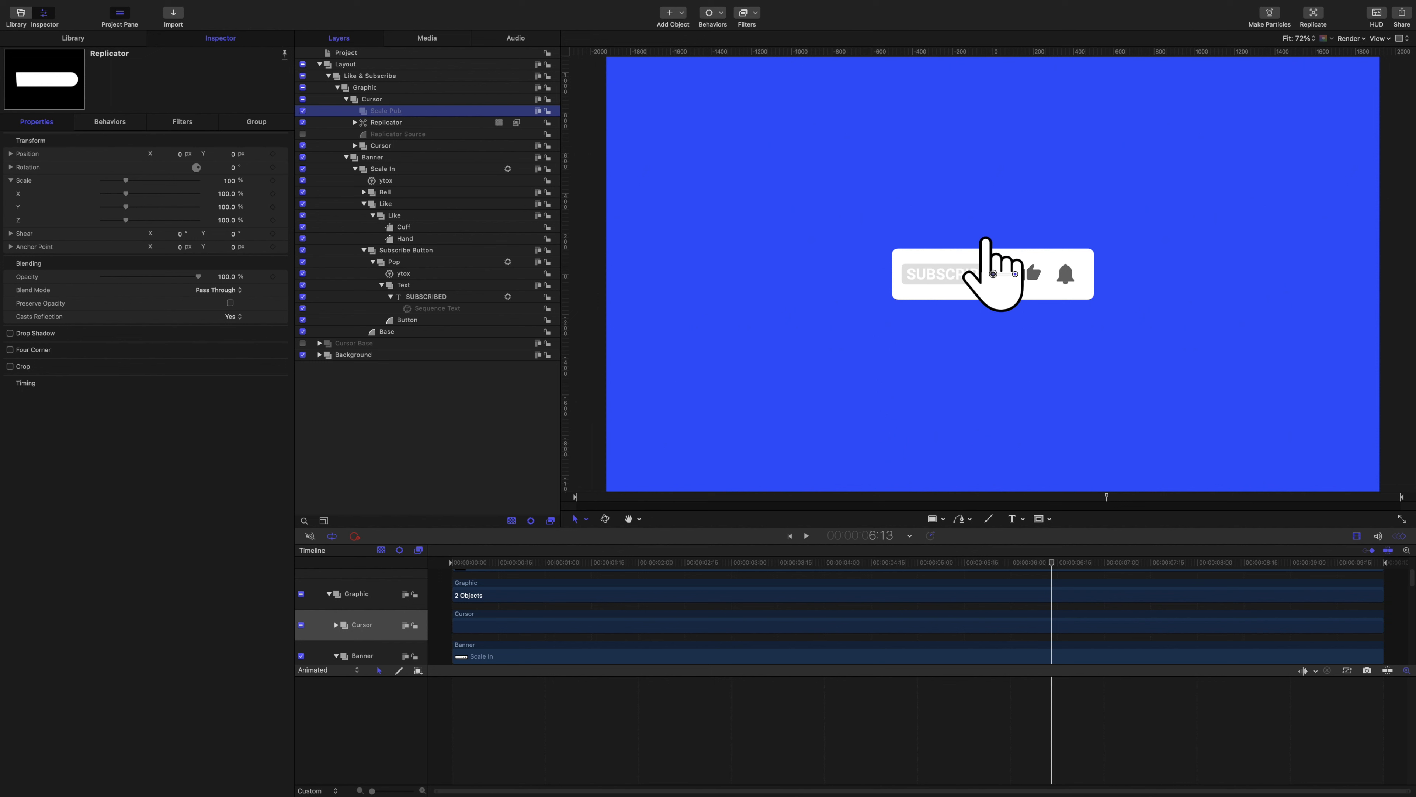
Step: Move the Replicator, Replicator Source and inner Cursor group into the Scale Pub group
left_click(384, 123)
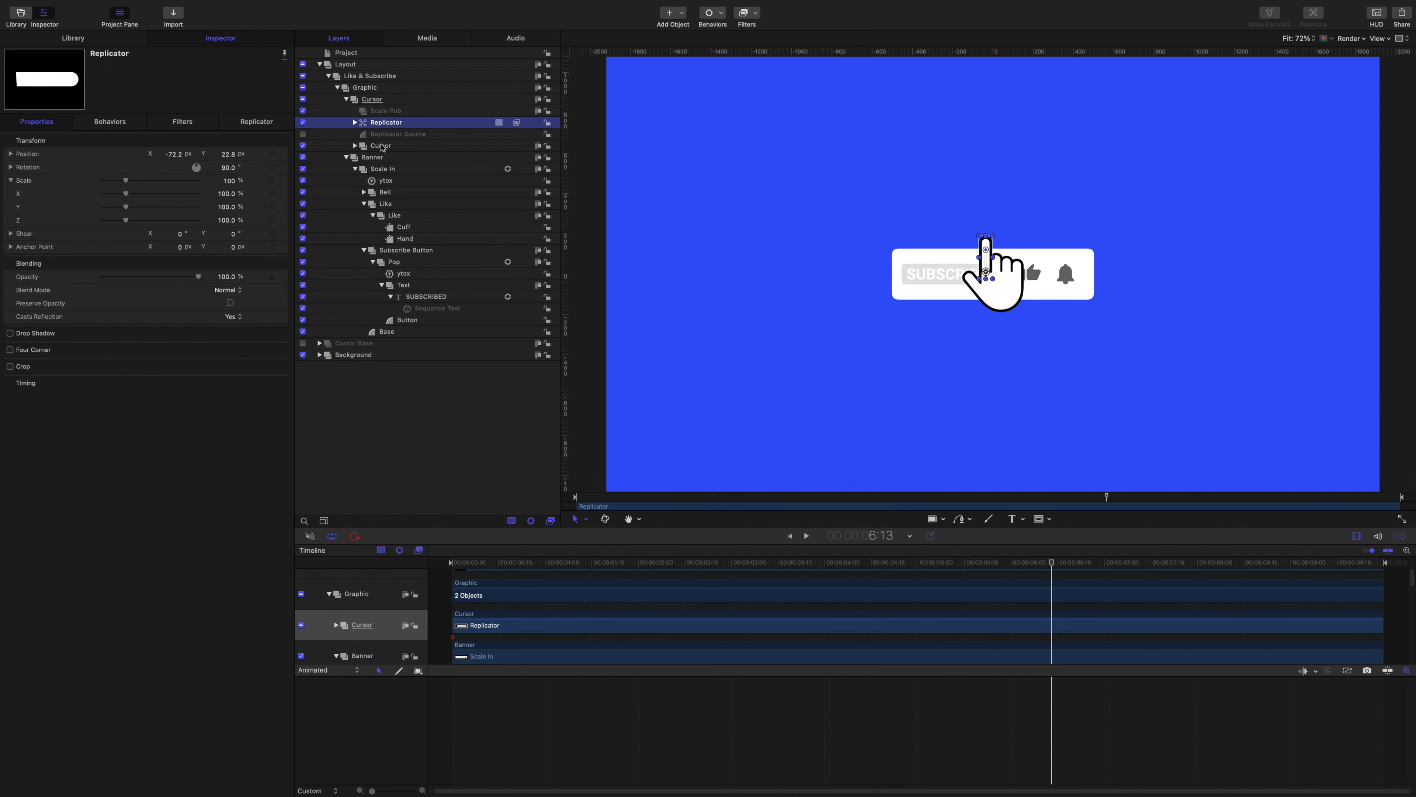
left_click(385, 146, "shift")
left_click_drag(382, 123, 381, 111)
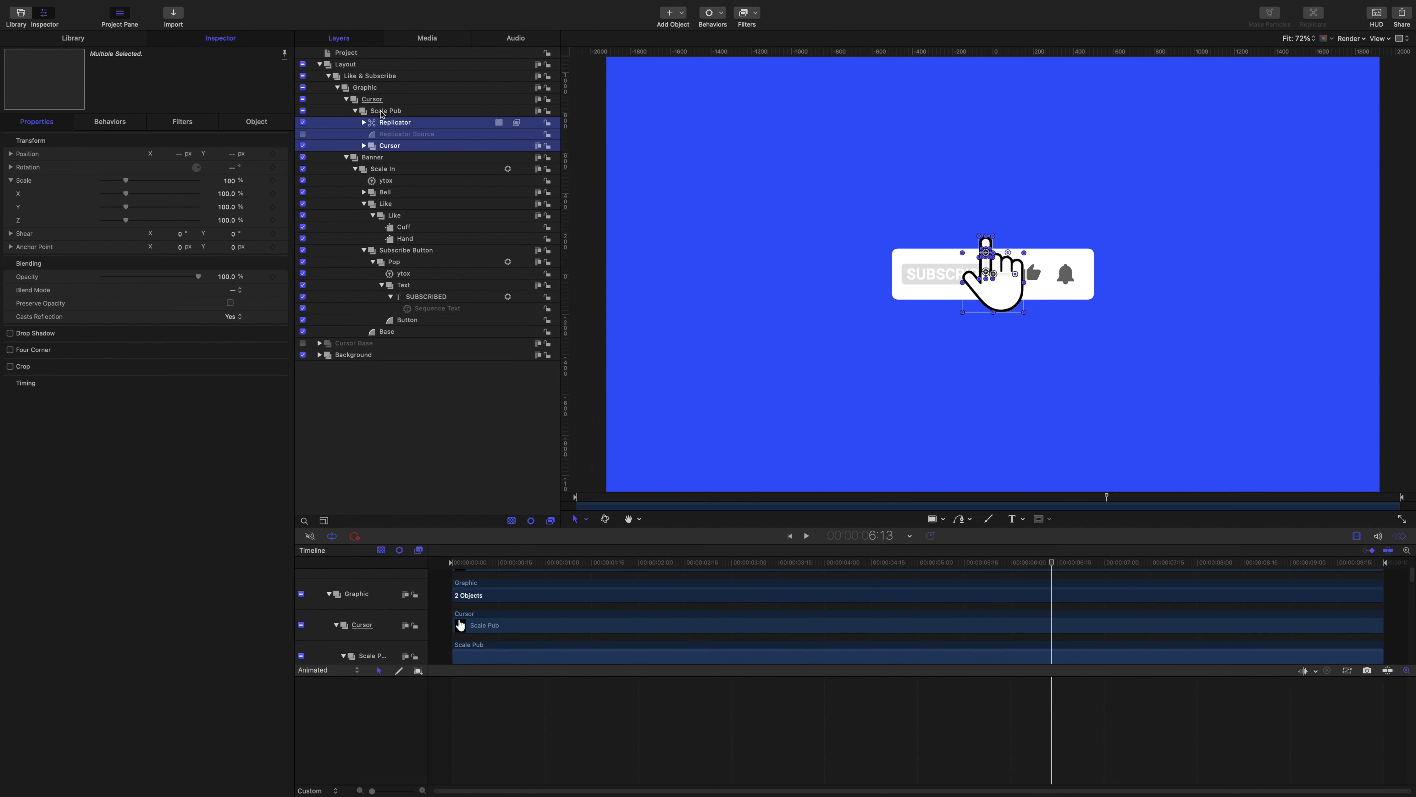
Step: Create a group named Rotation inside the Cursor group and nest Scale Pub in it
left_click(382, 113)
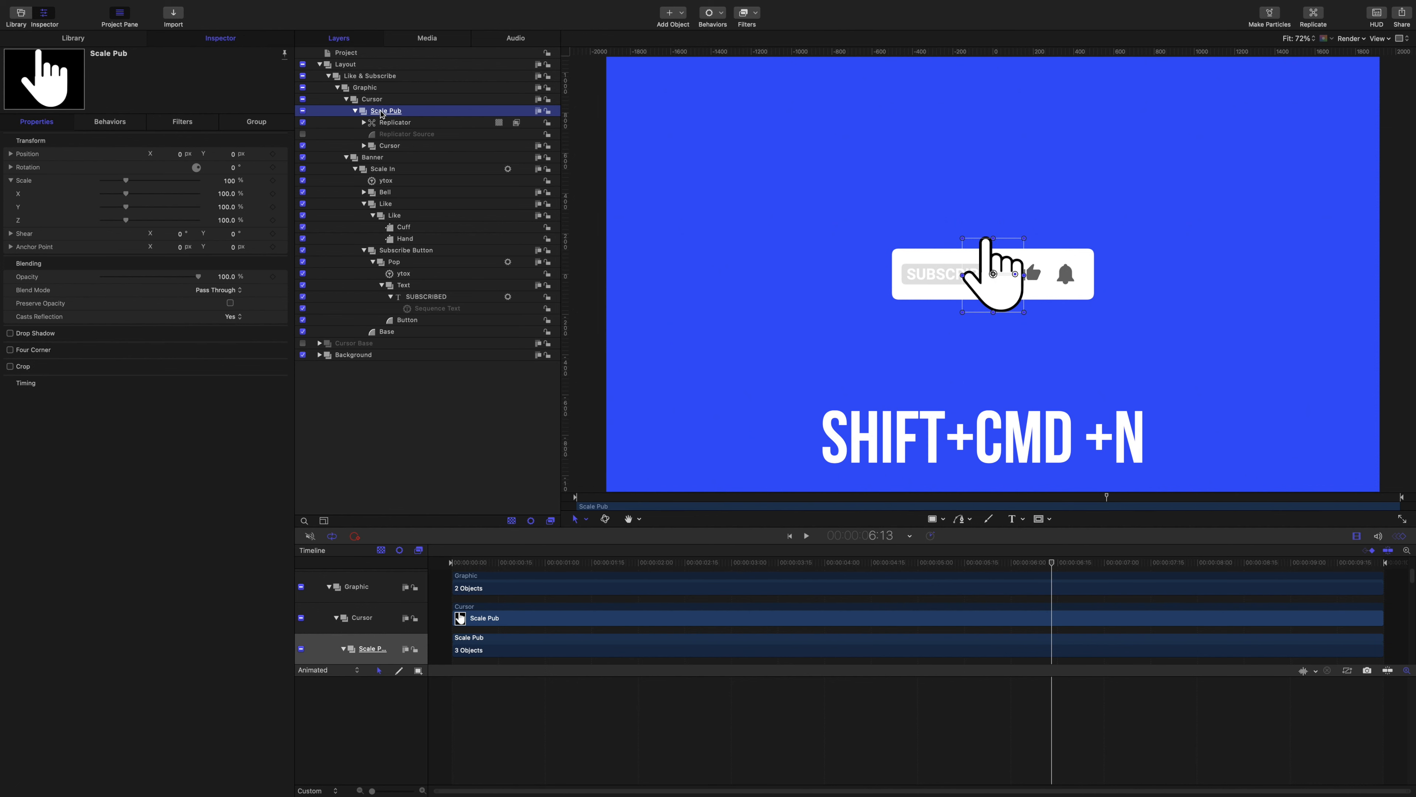
key("shift+super+n")
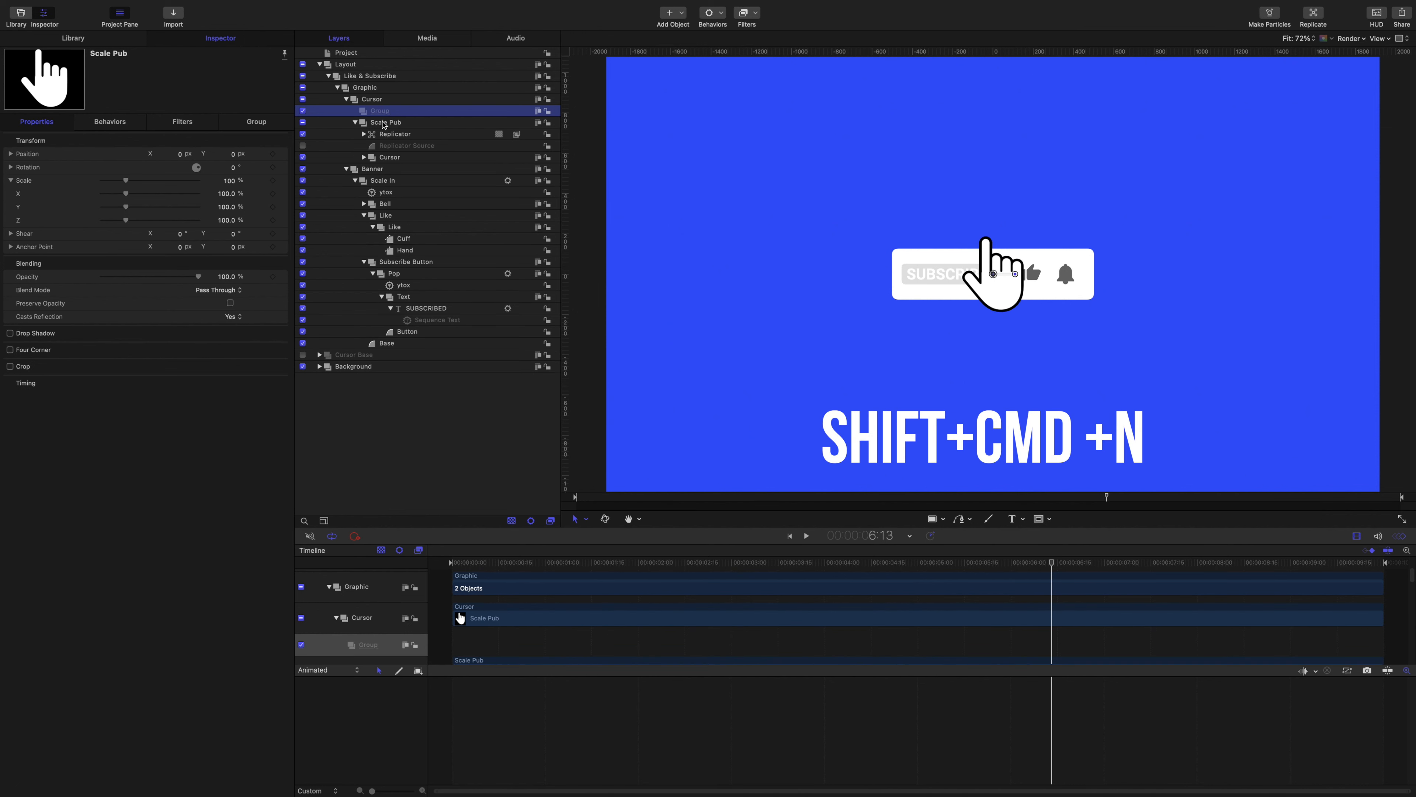
left_click_drag(382, 122, 383, 116)
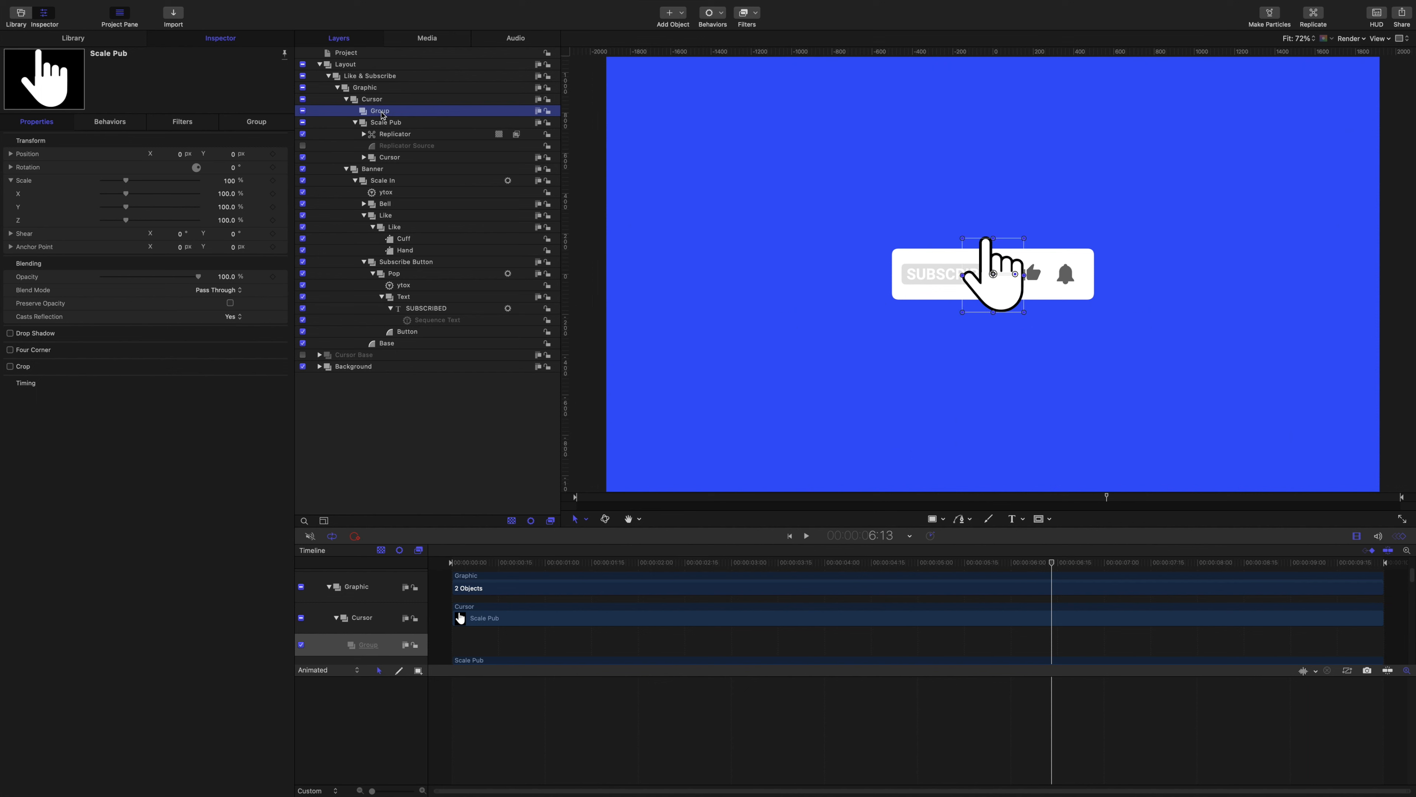
double_click(381, 112)
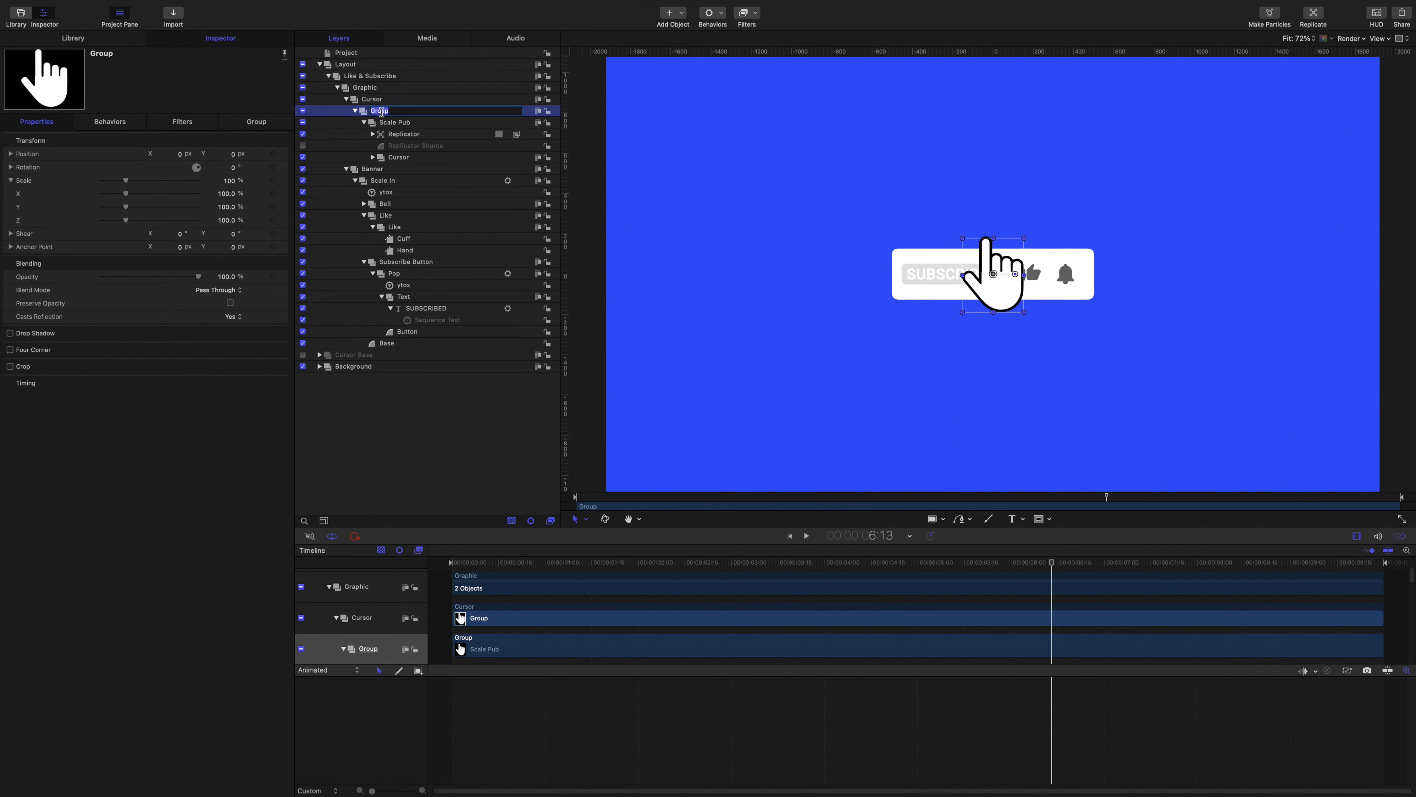
type("Rotation")
key("Return")
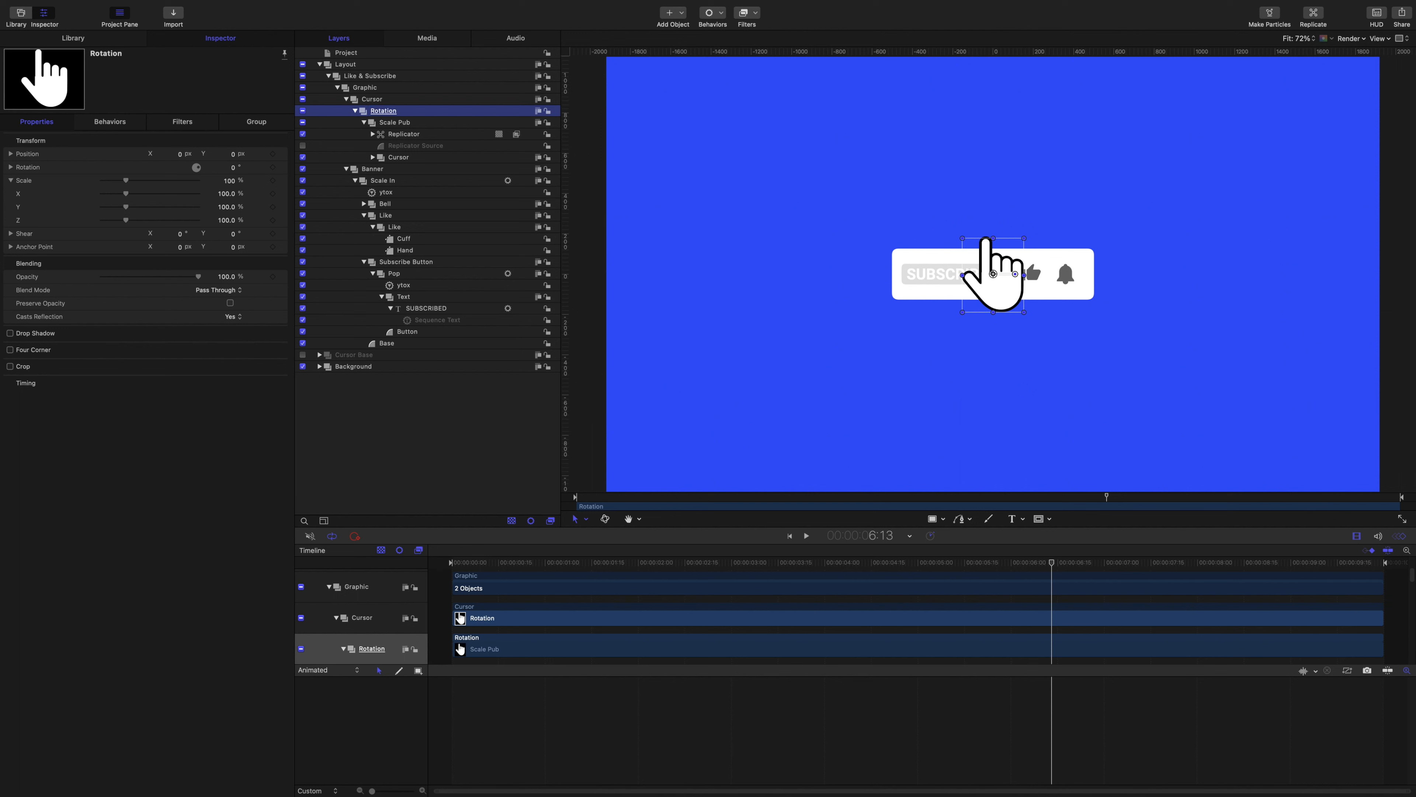
Step: Move Scale Pub's anchor point to the index fingertip and the Rotation group's anchor point to the base of the hand
left_click(383, 123)
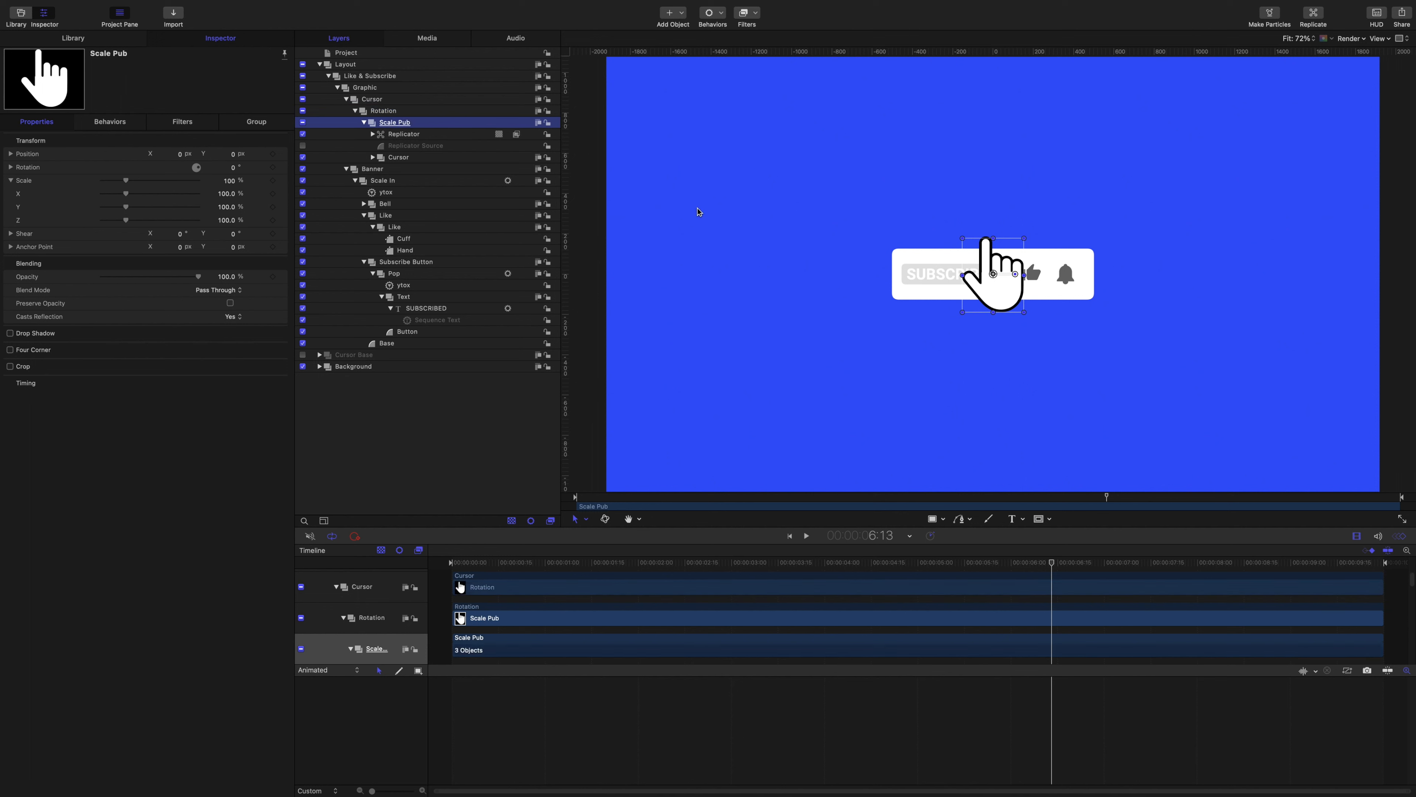
left_click(586, 519)
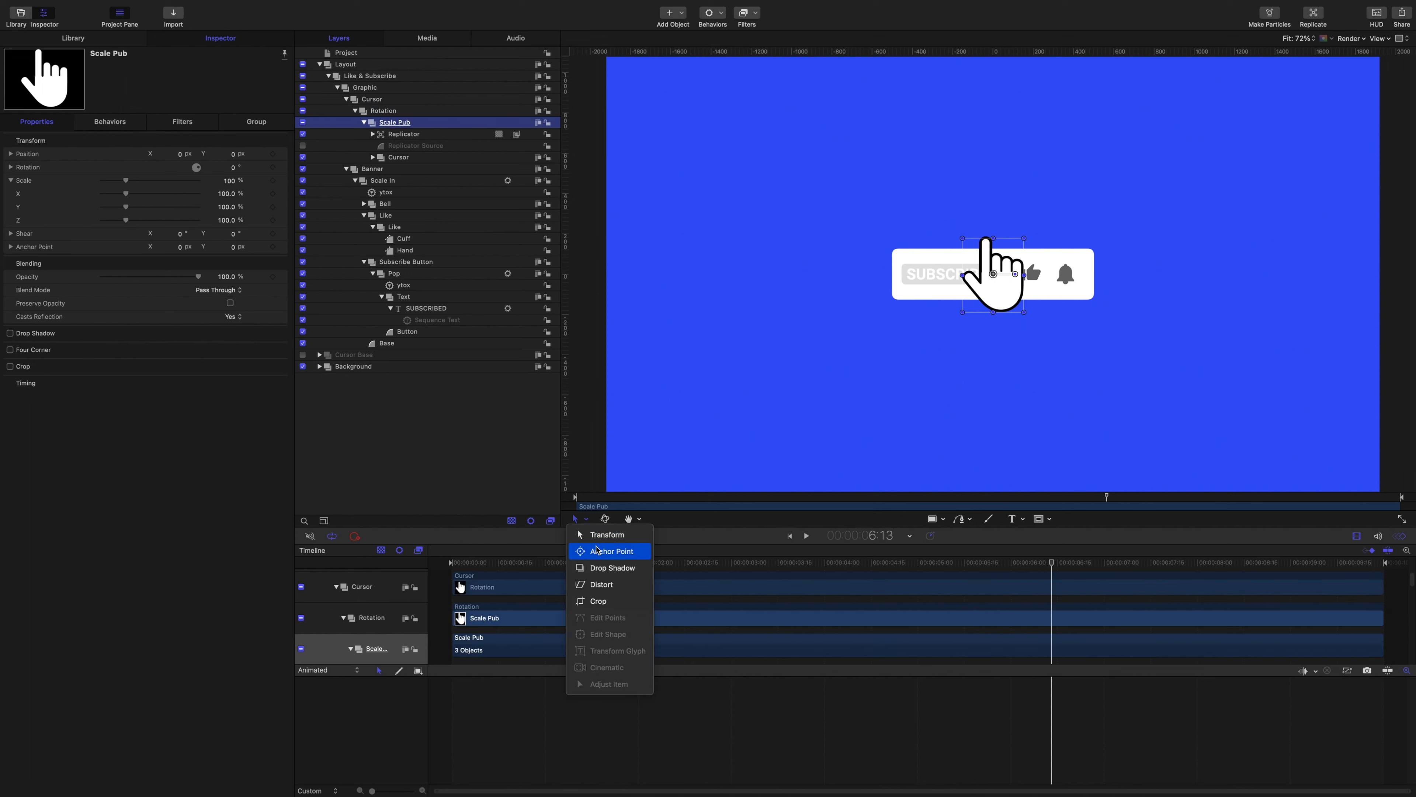
left_click(598, 550)
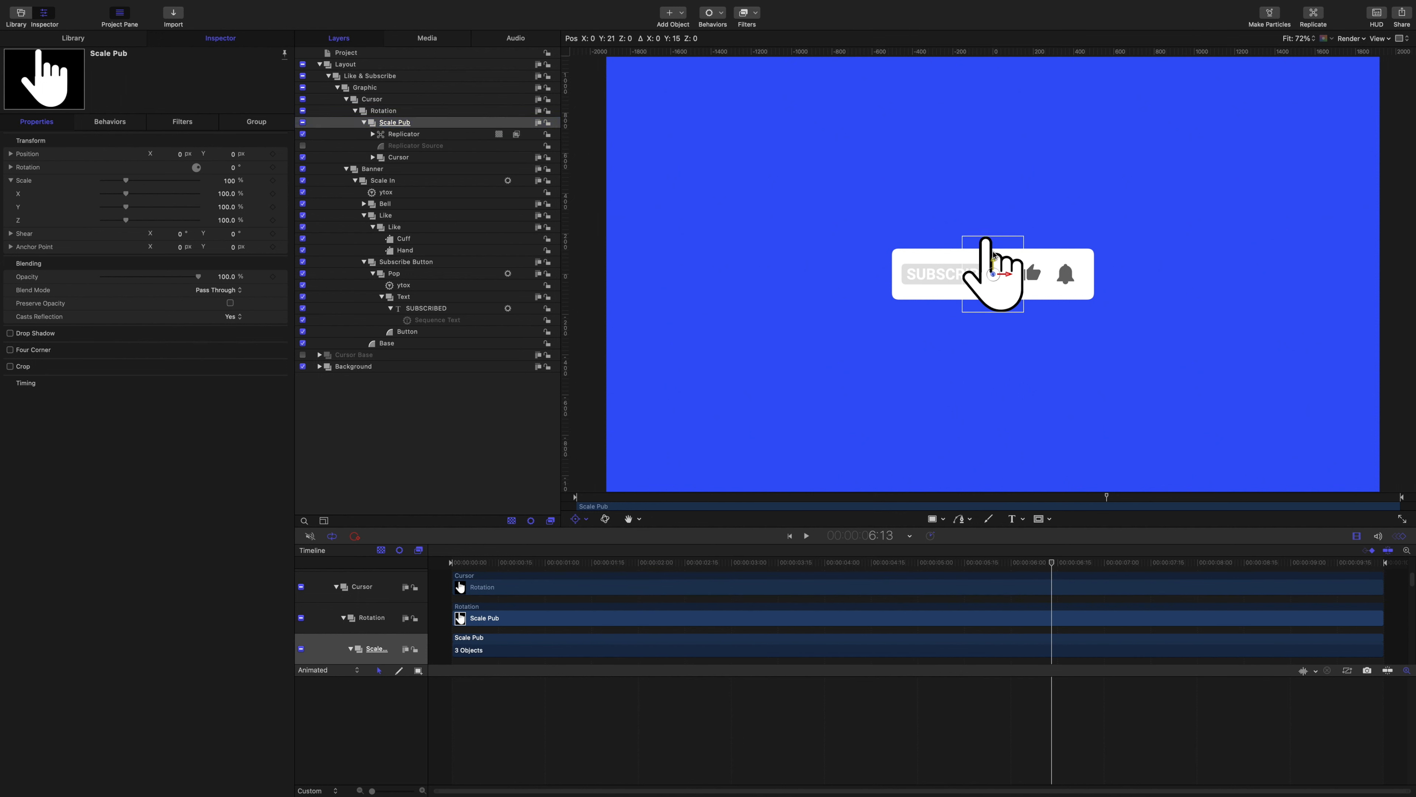
left_click_drag(995, 255, 987, 231)
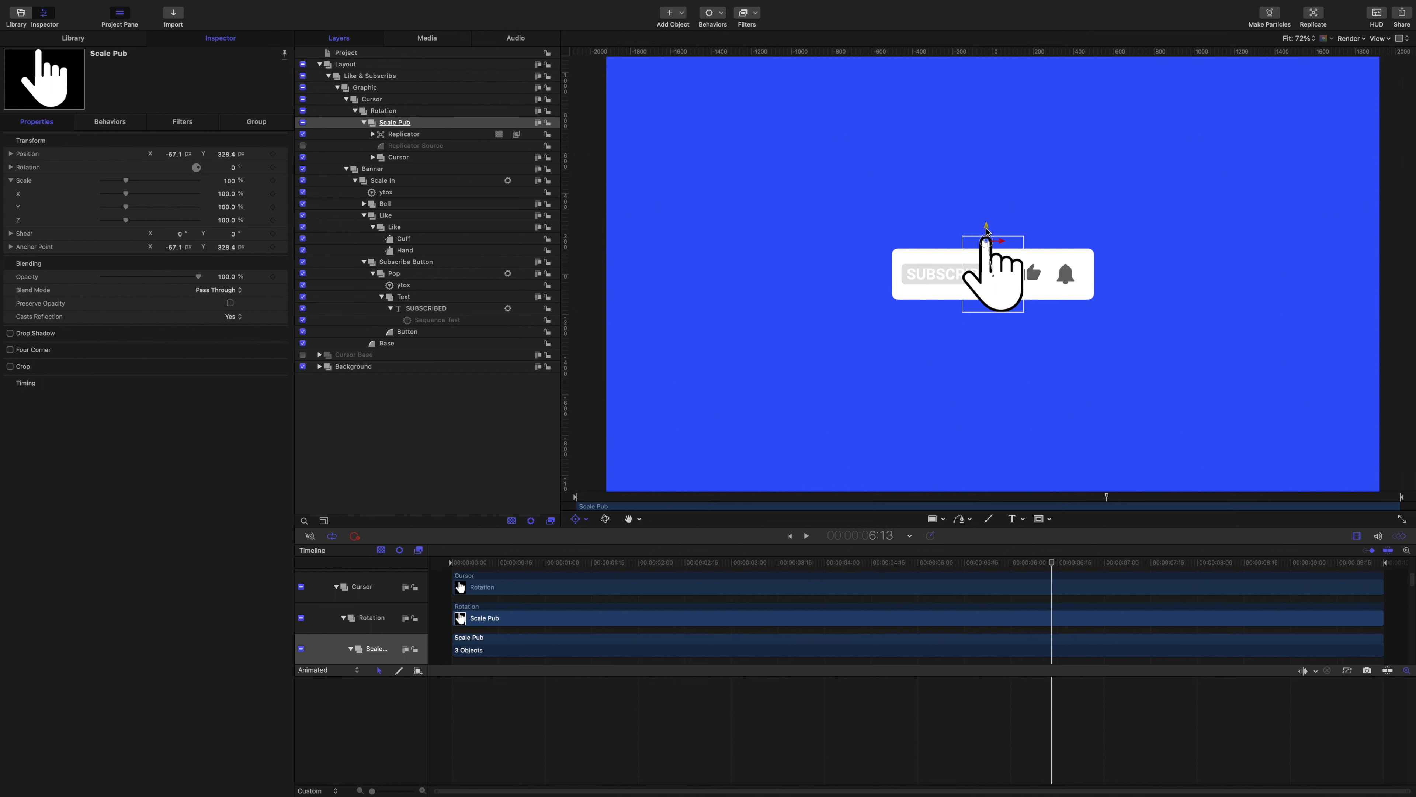
left_click_drag(986, 228, 986, 229)
left_click(399, 113)
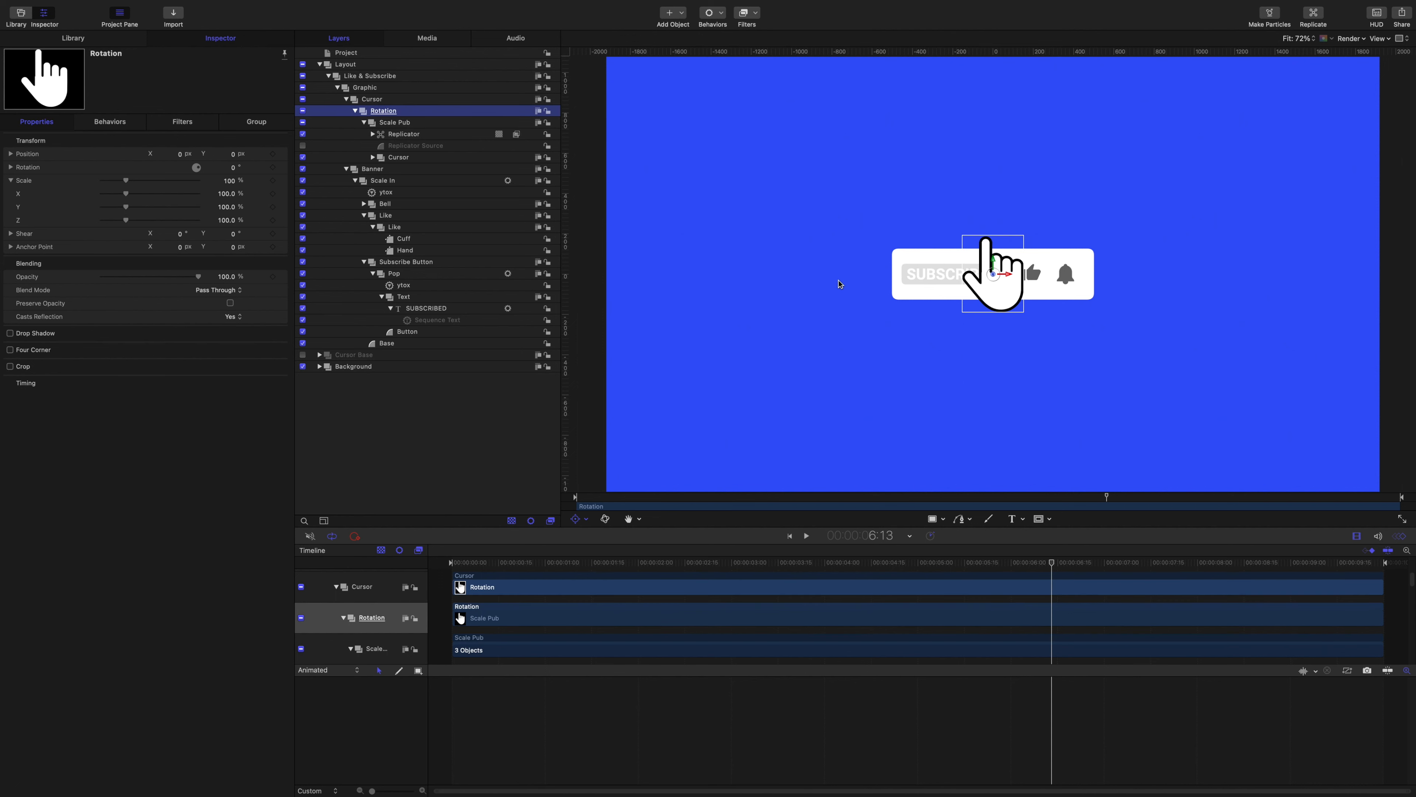
left_click_drag(994, 262, 1019, 308)
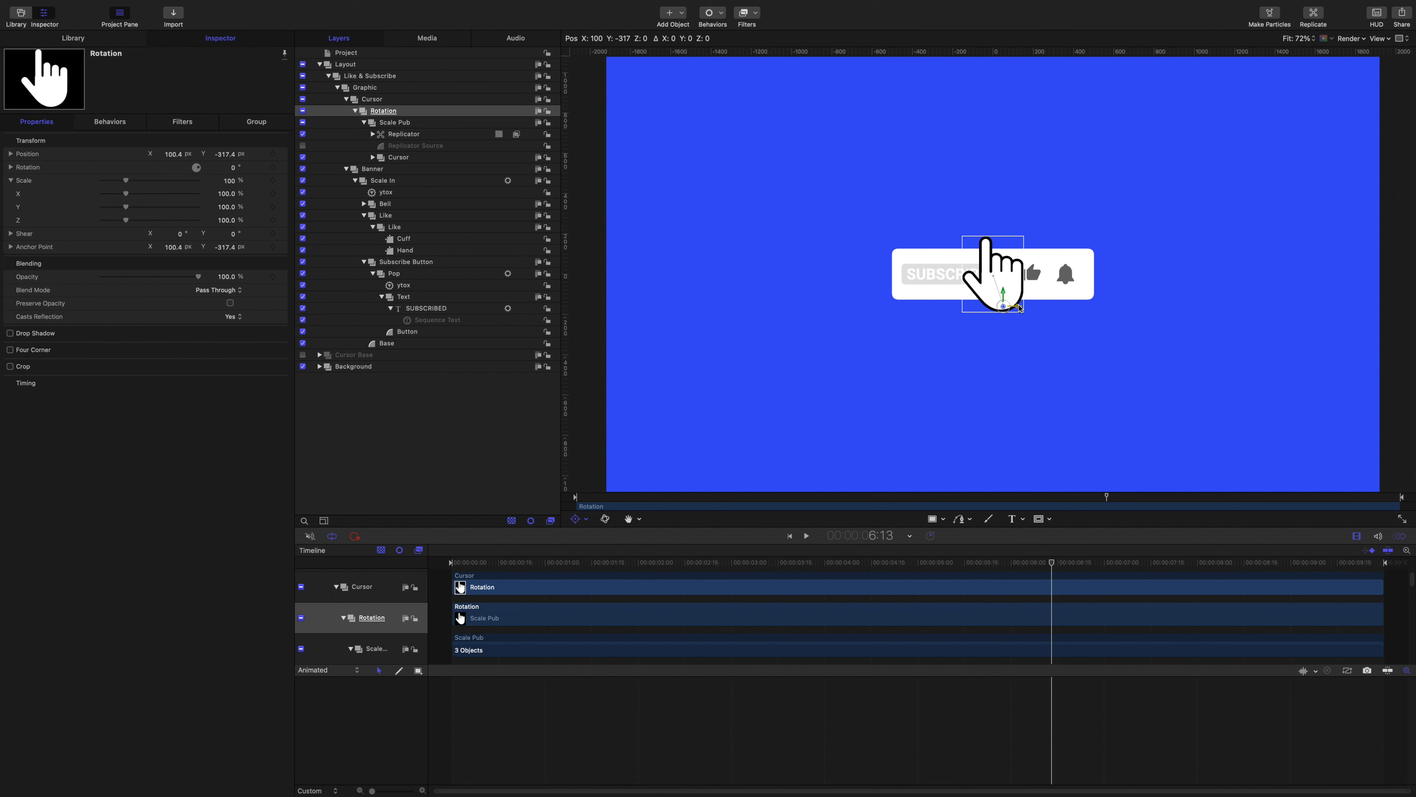
Step: Create a group named Animate Out inside the Cursor group and nest the Rotation group in it
key("shift+super+n")
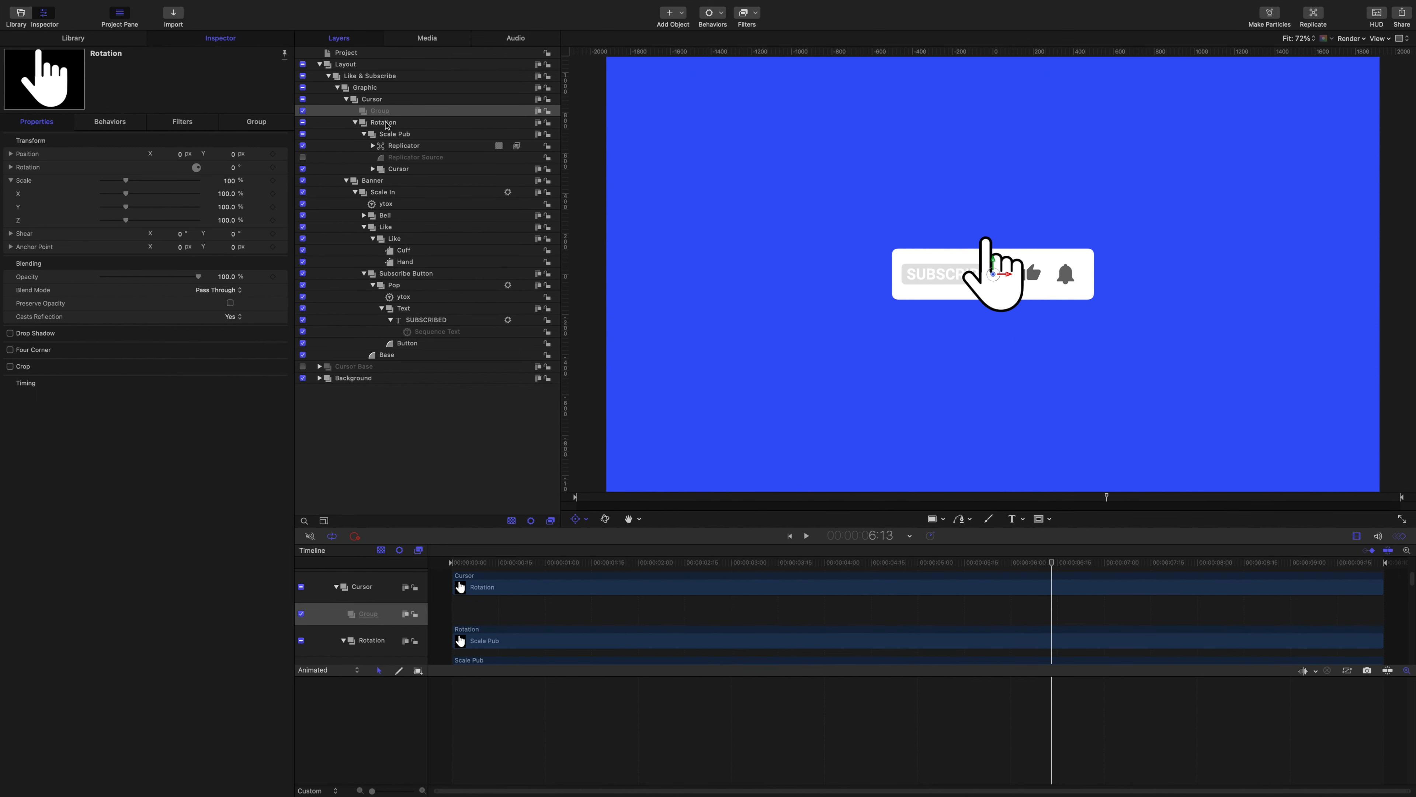
left_click_drag(389, 124, 388, 115)
double_click(387, 112)
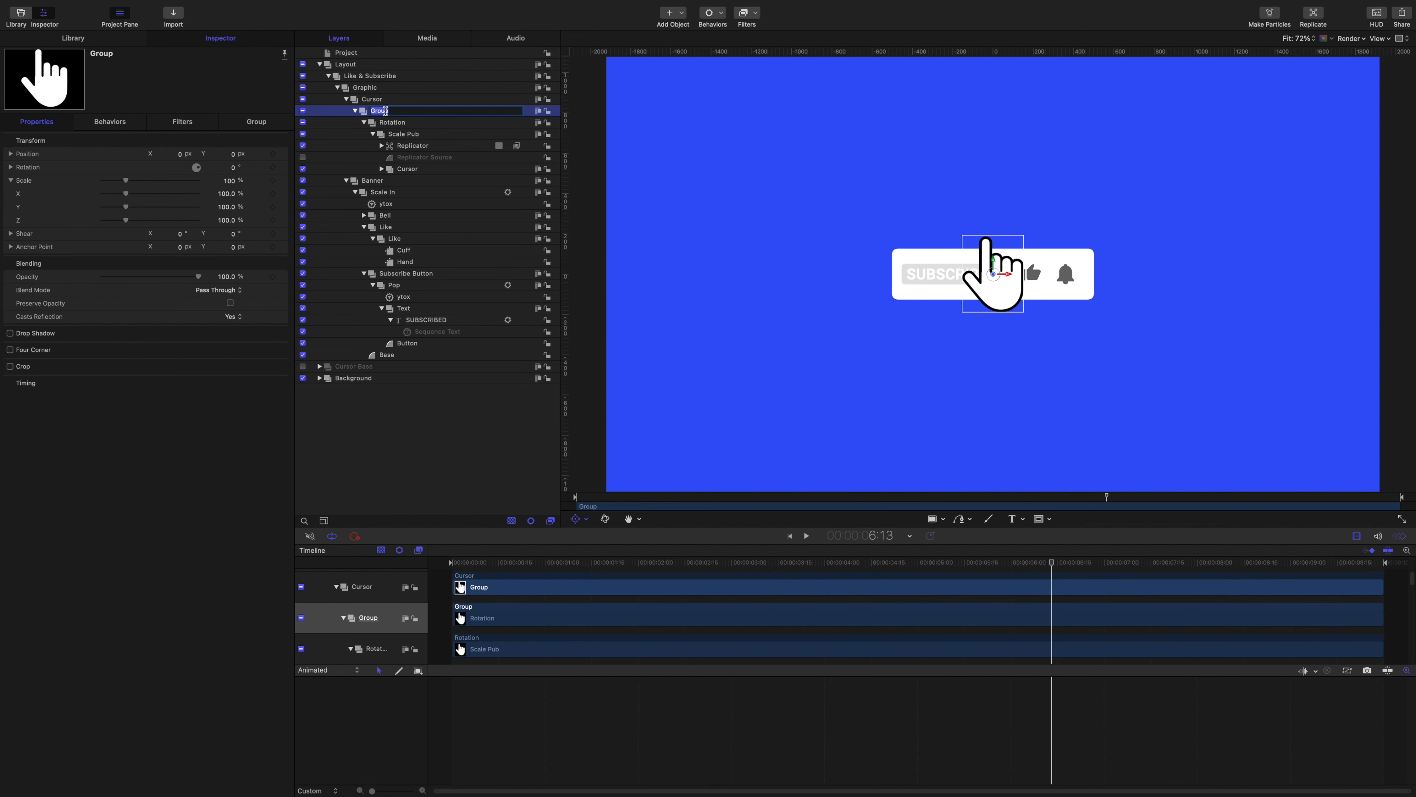
type("Animate Out")
key("Return")
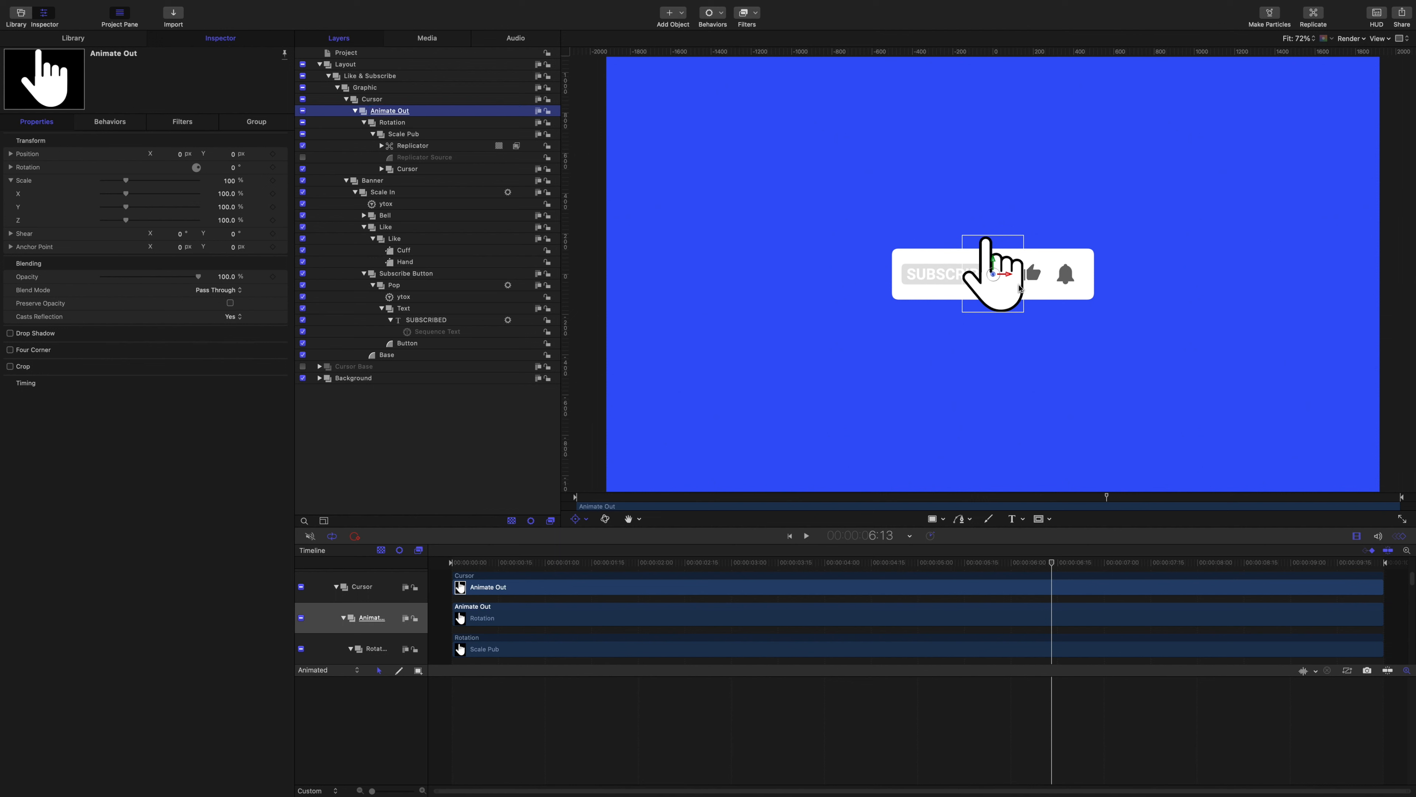
Step: Move the Animate Out group's anchor point to the base of the hand, undoing the accidental sideways shift of the hand
left_click_drag(992, 260, 1011, 311)
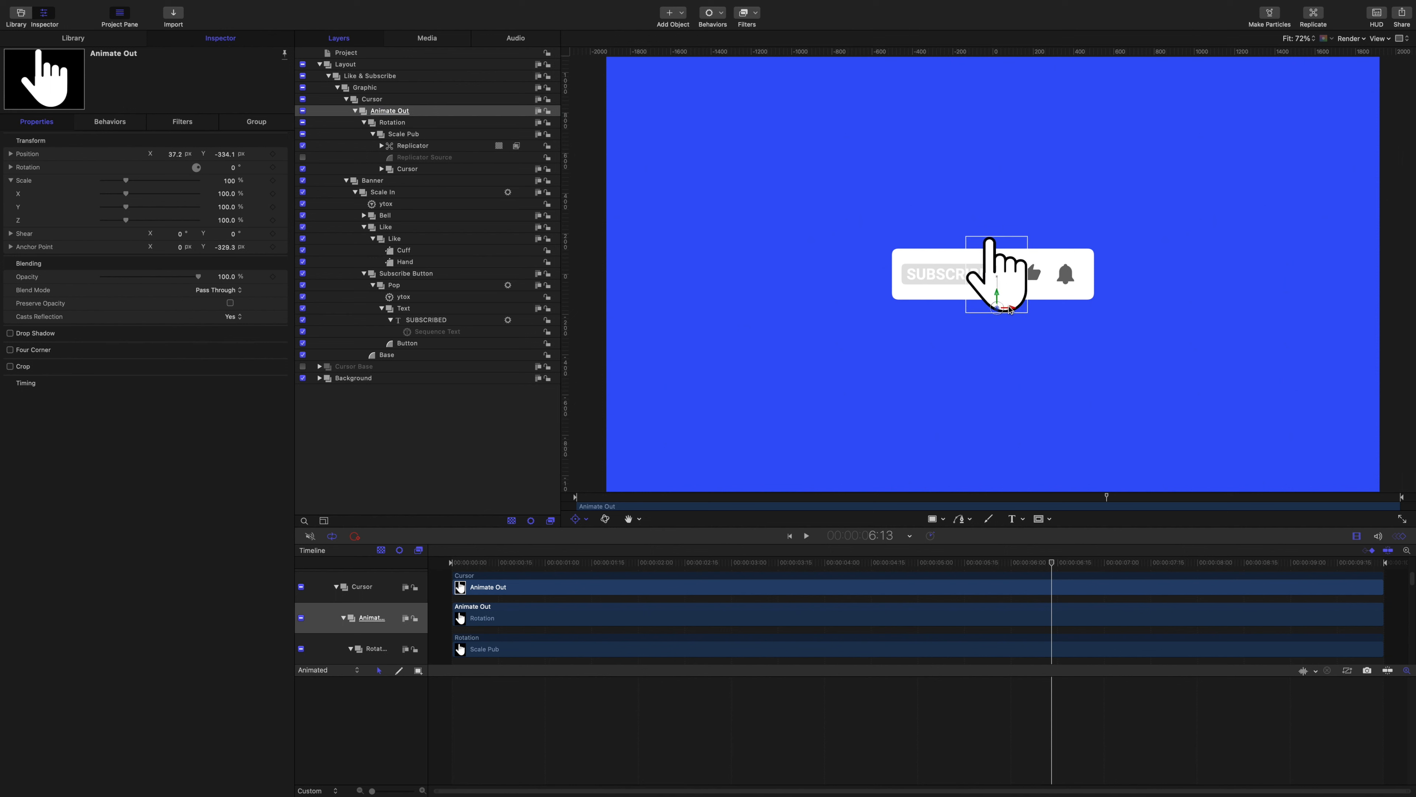
key("super+z")
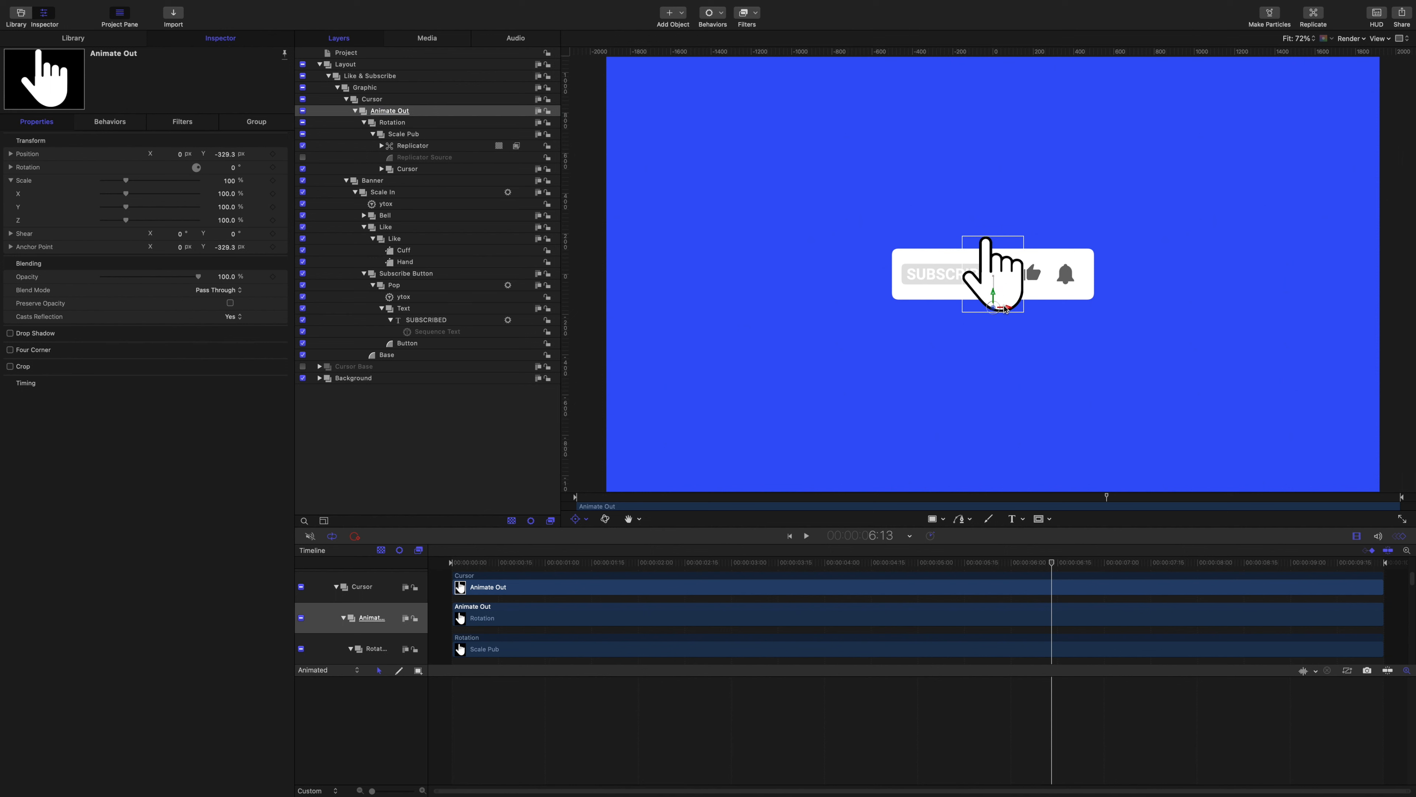
left_click_drag(1009, 311, 1002, 295)
Step: Create a group named Position & Scale Down inside the Cursor group and nest Animate Out in it
key("super+shift+n")
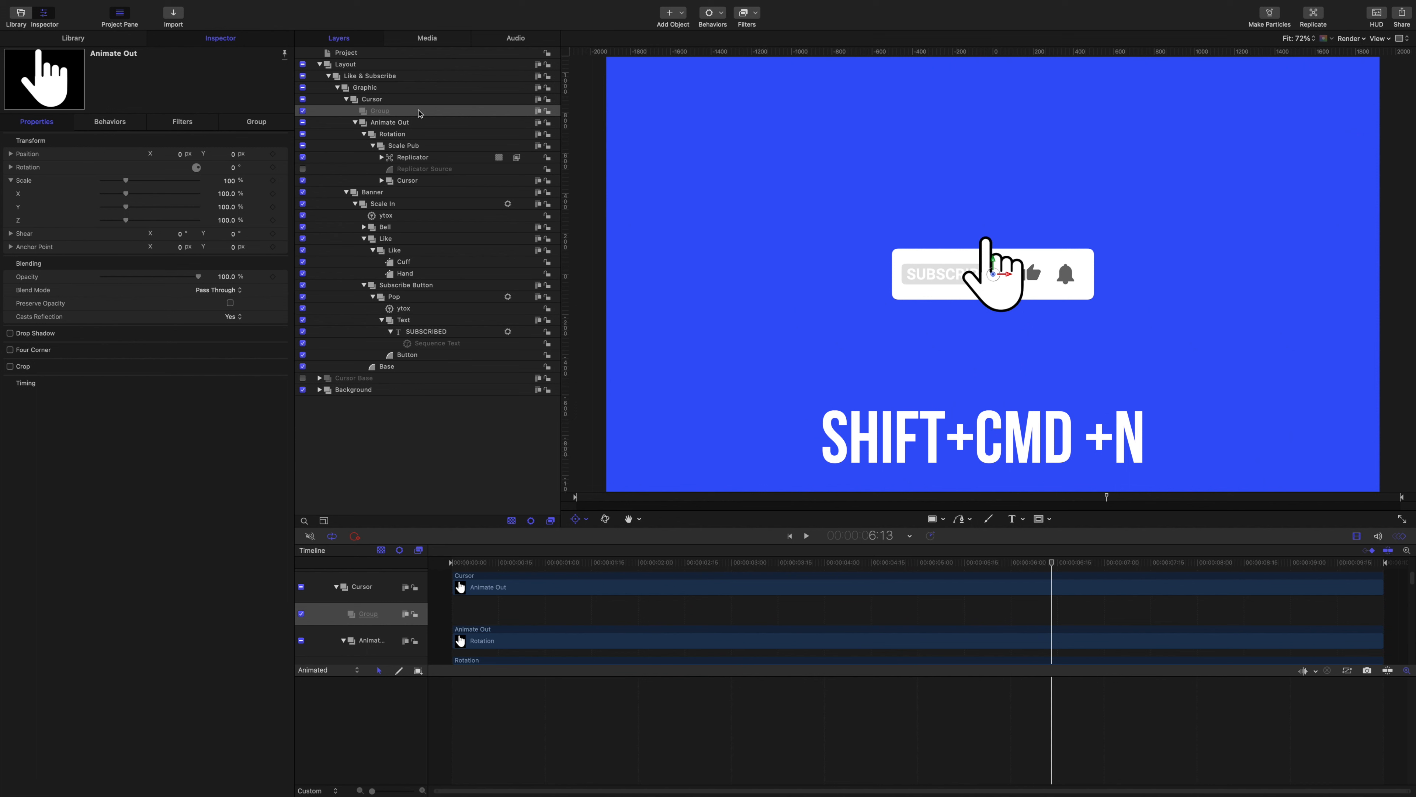
left_click_drag(389, 122, 390, 113)
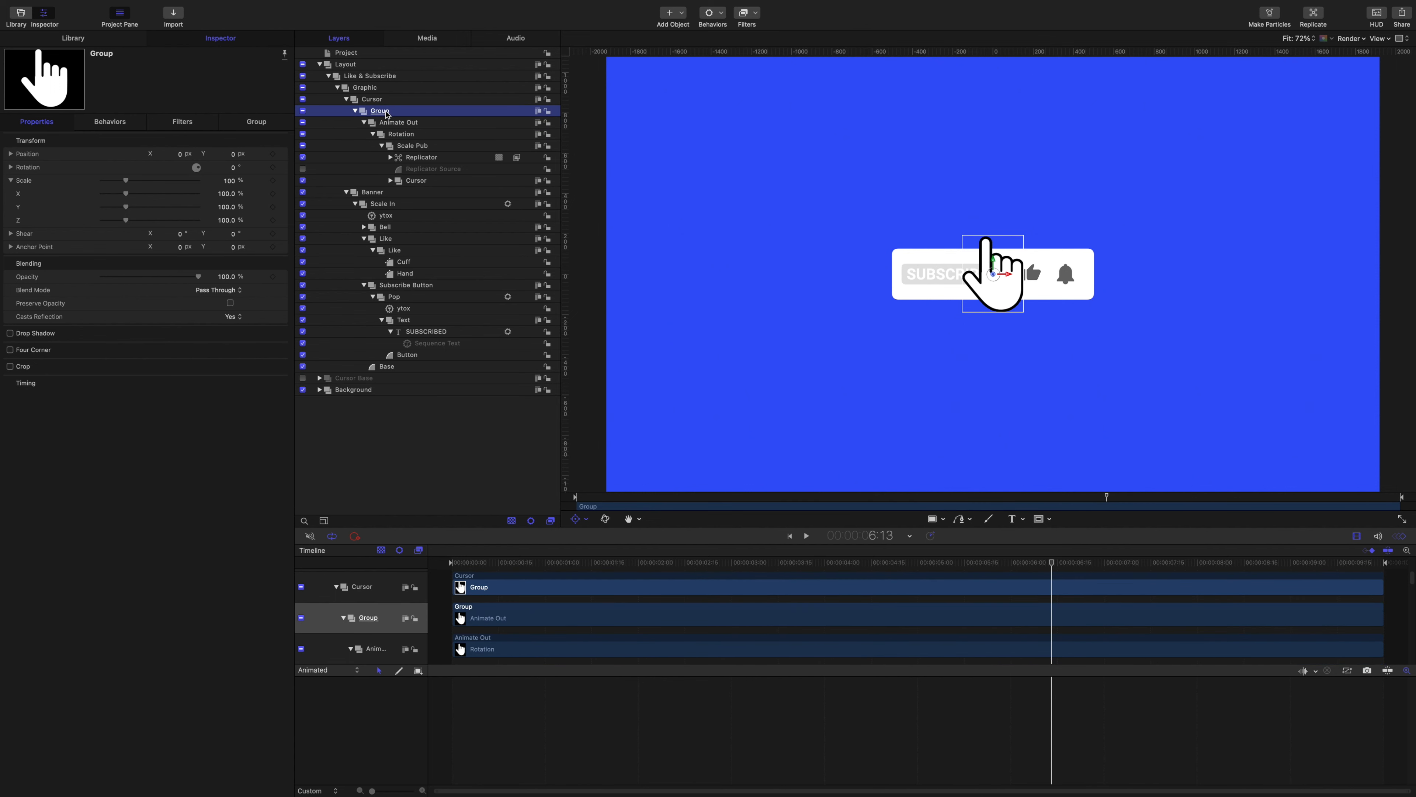
double_click(388, 112)
type("Position & Scale Down")
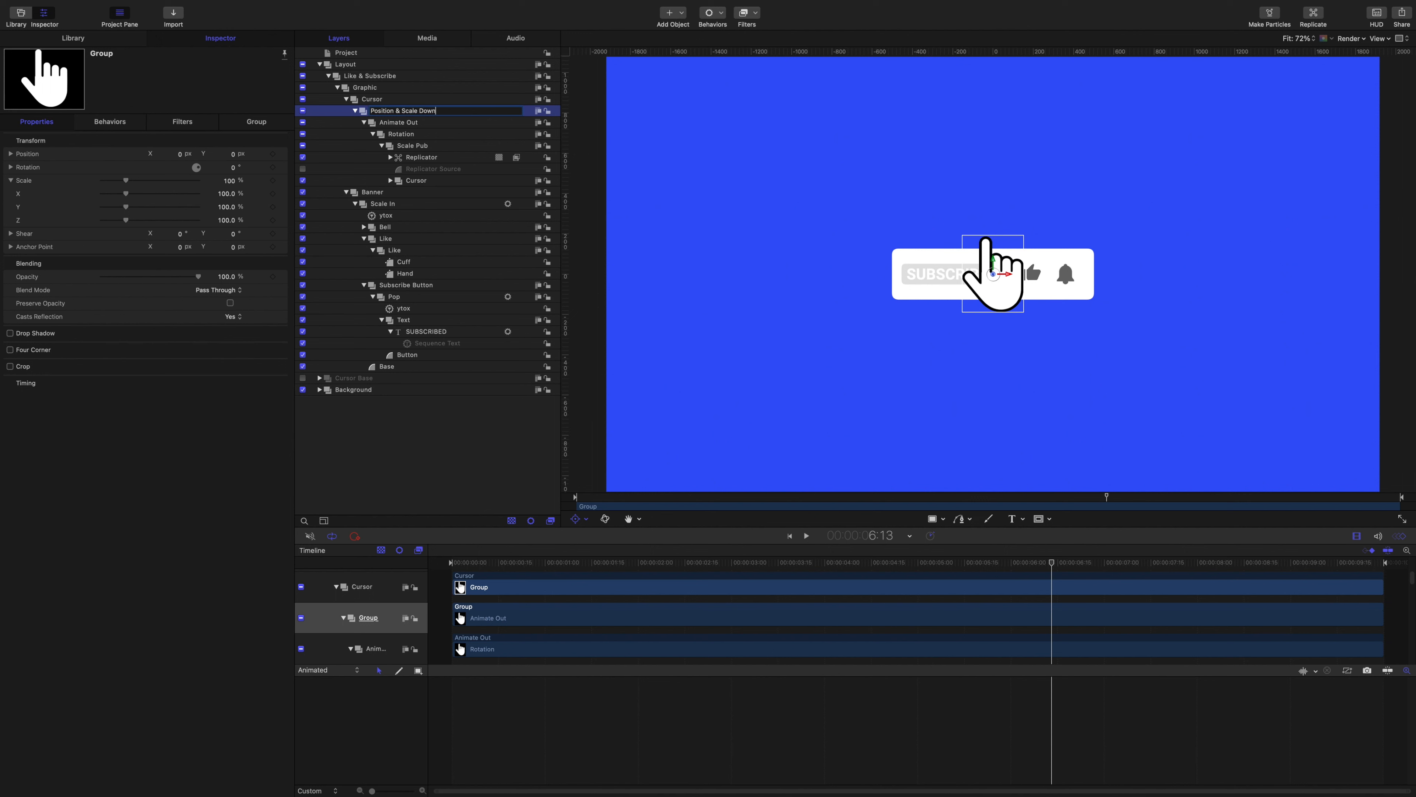
key("Return")
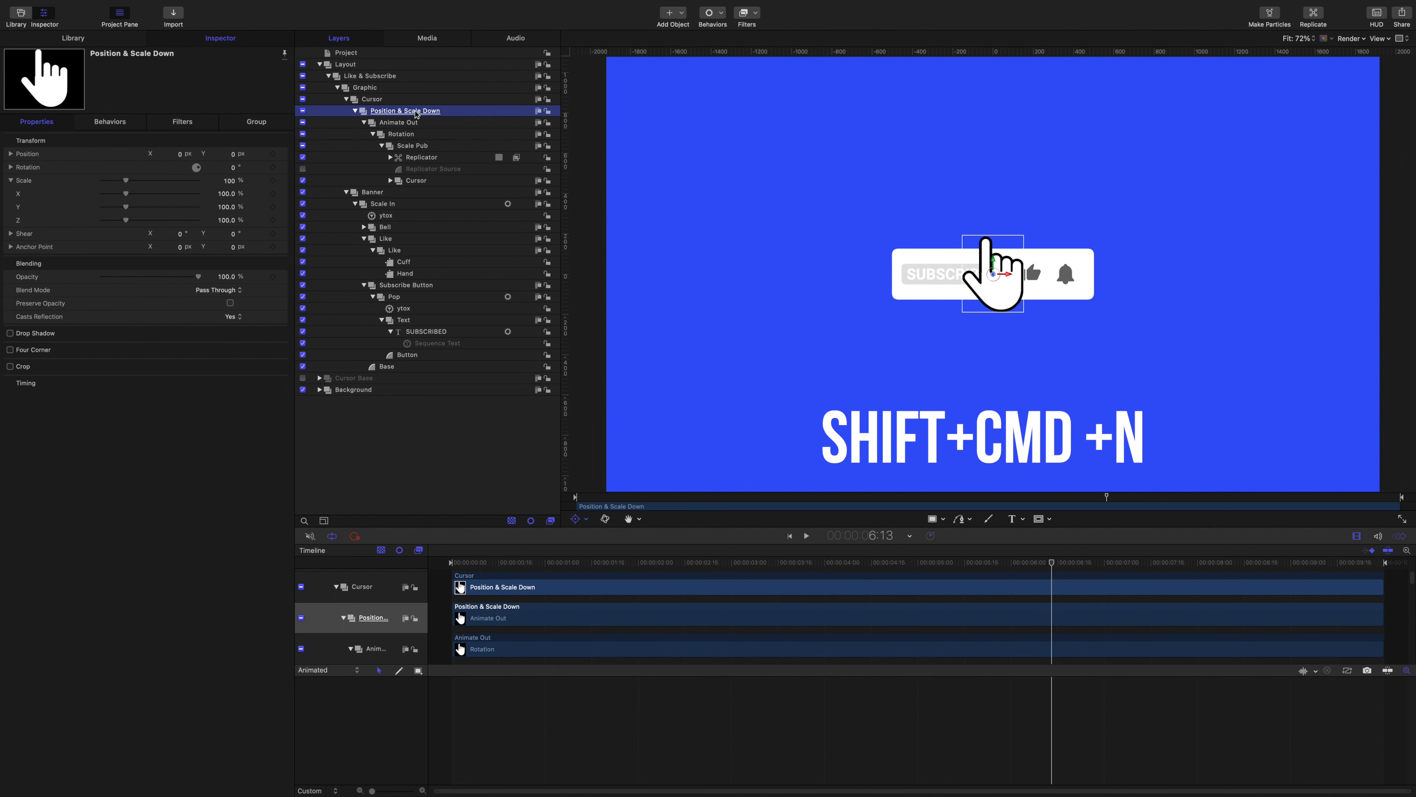
Step: Create a group named Animate In inside the Cursor group and nest Position & Scale Down in it
key("shift+super+n")
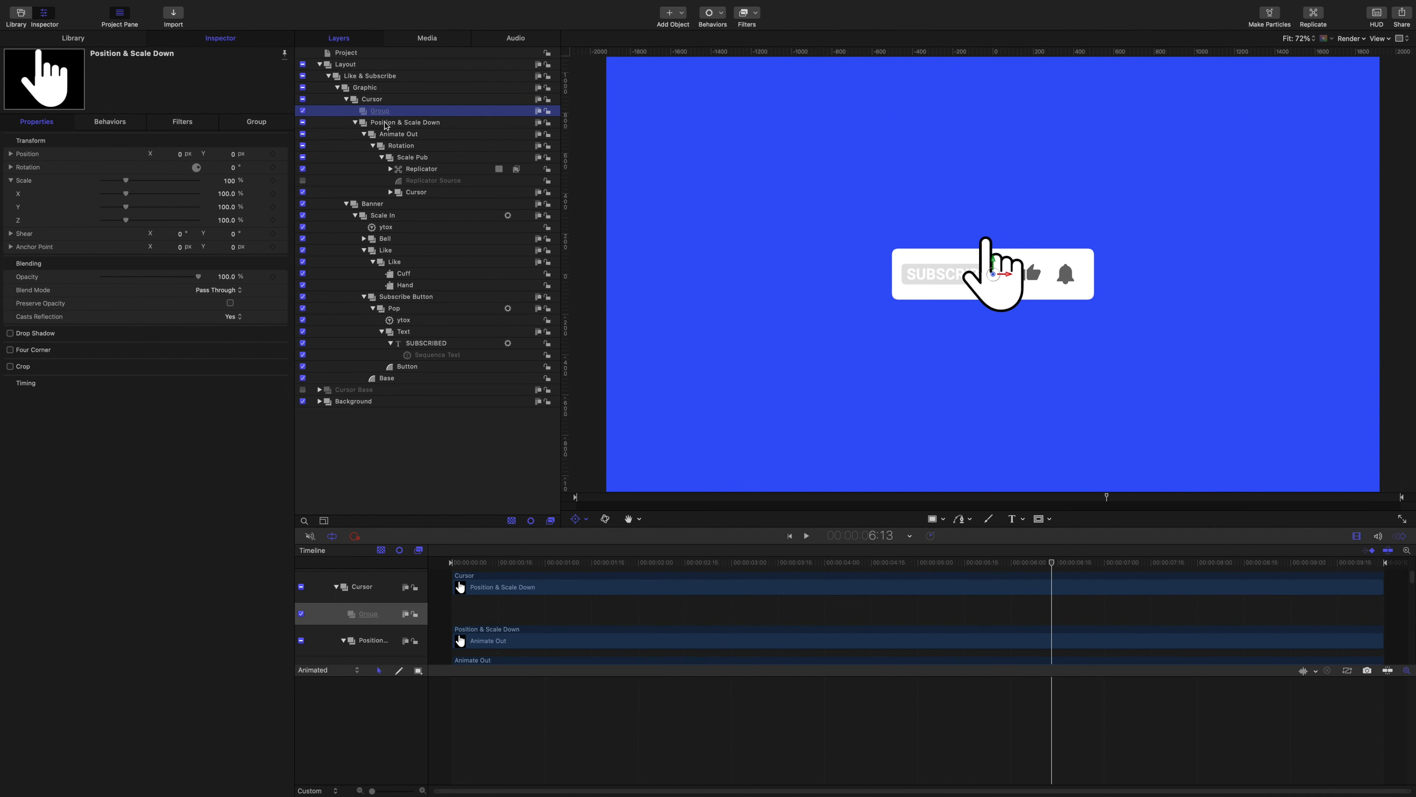
left_click_drag(385, 127, 386, 115)
left_click(385, 111)
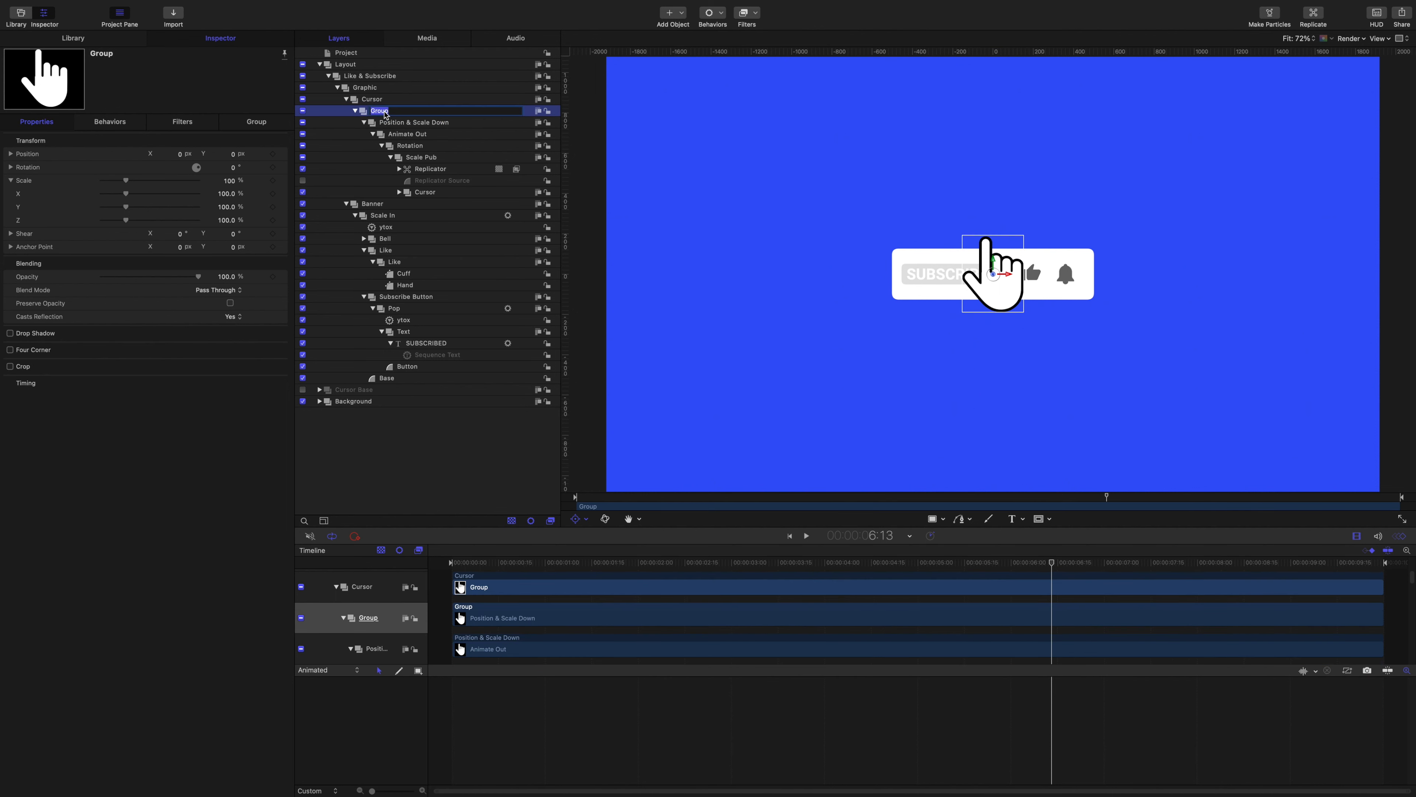
type("Animate In")
key("Return")
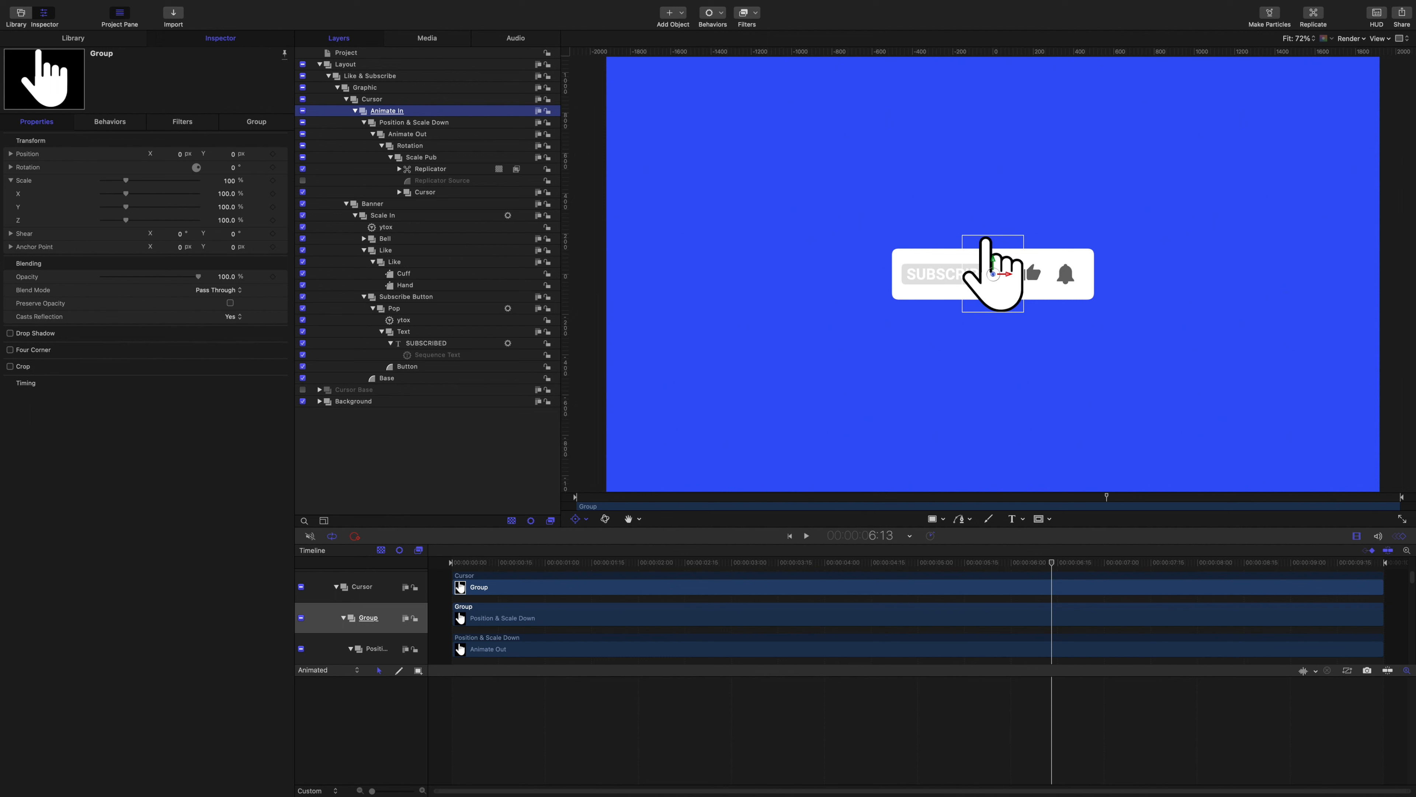
key("Return")
Step: Add a Link behavior to the Animate In group's Scale Y, using Animate In's own Scale X as its source parameter
scroll(430, 552, "up", 3)
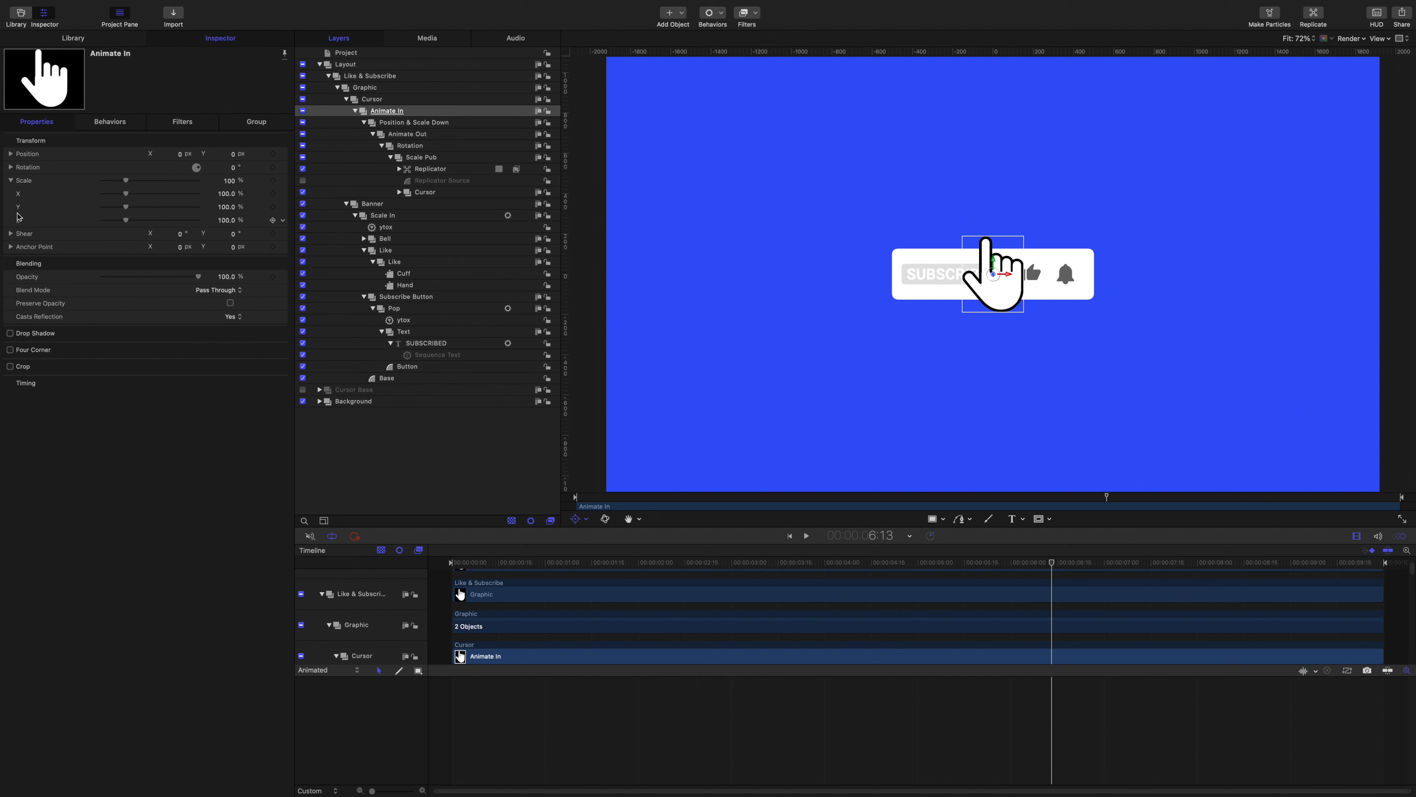
left_click(282, 207)
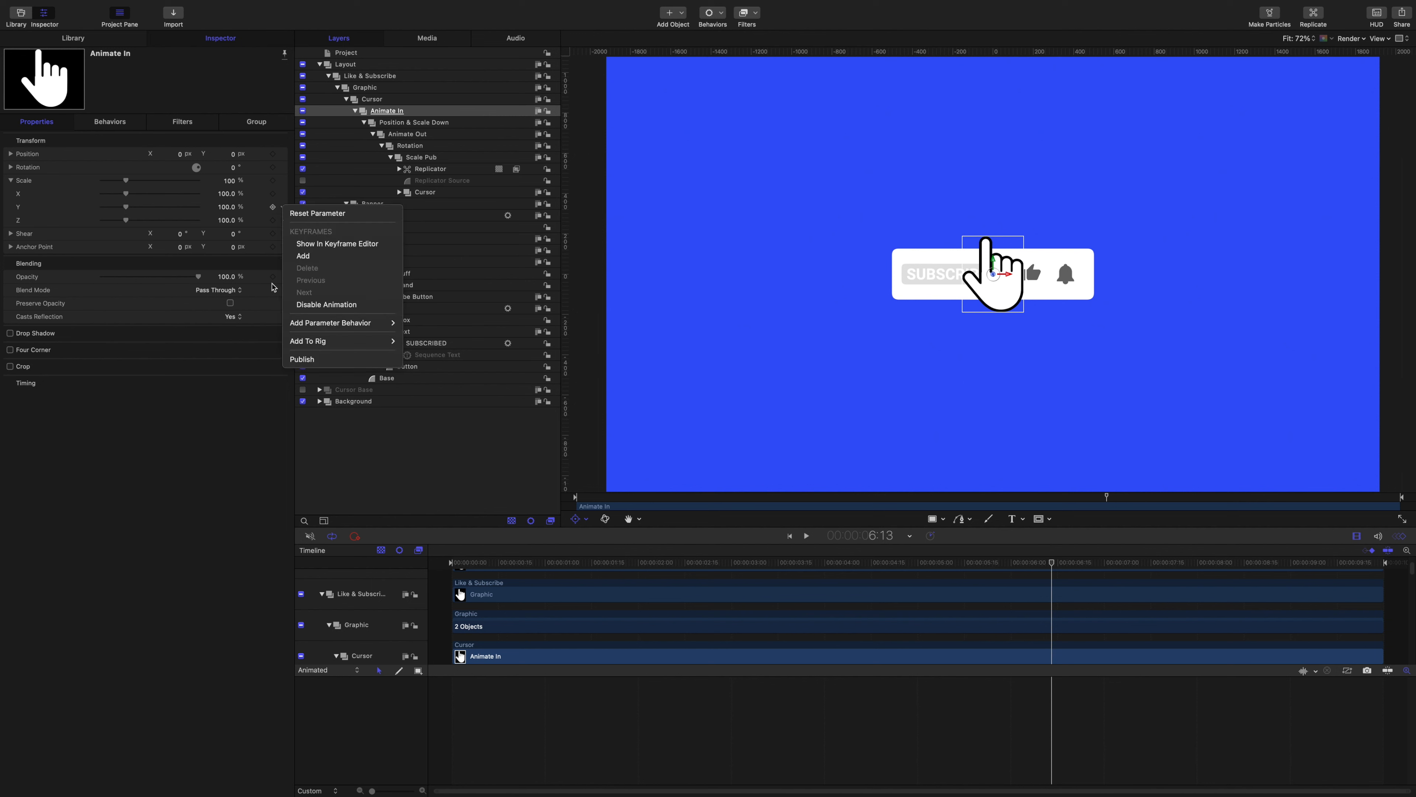
mouse_move(346, 324)
left_click(427, 371)
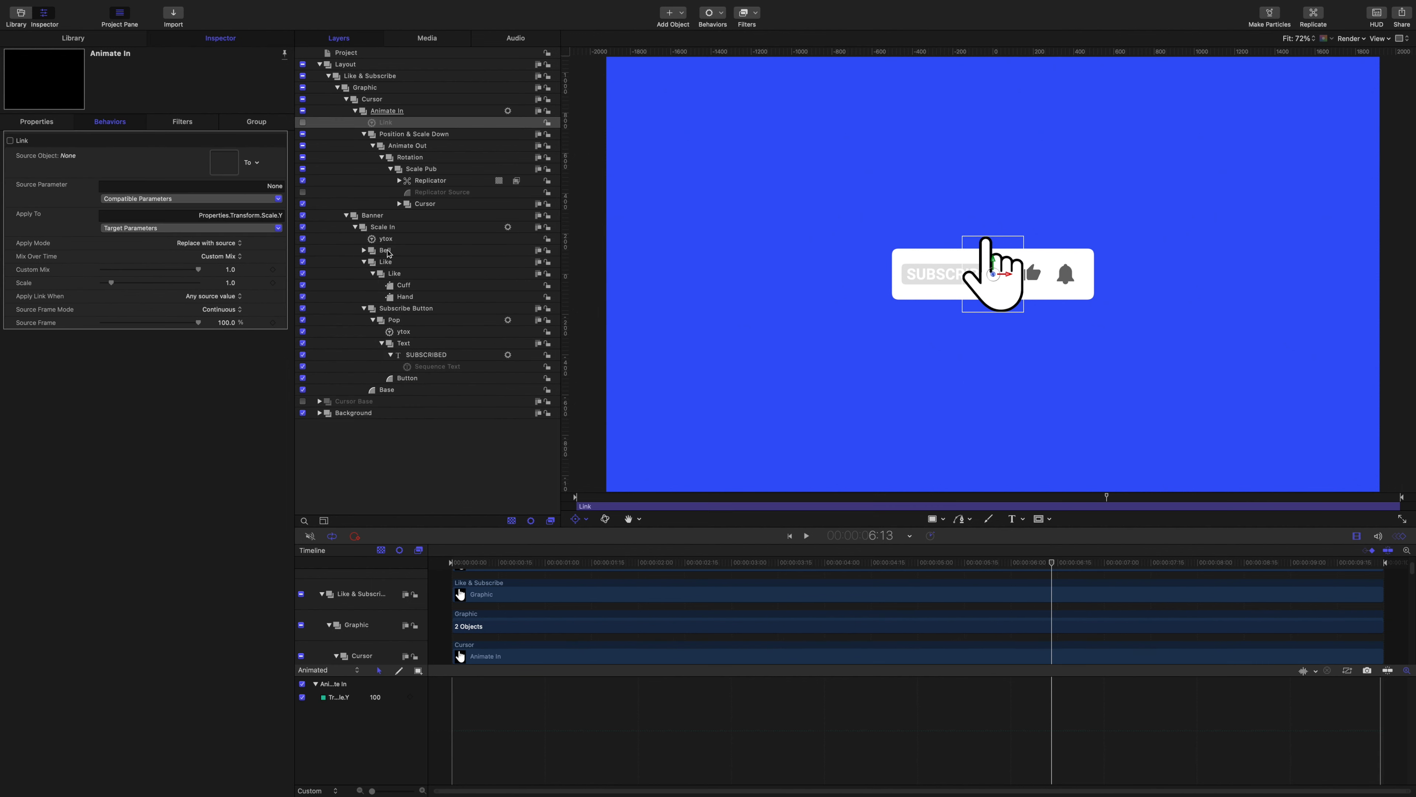
left_click_drag(386, 110, 224, 162)
left_click(267, 200)
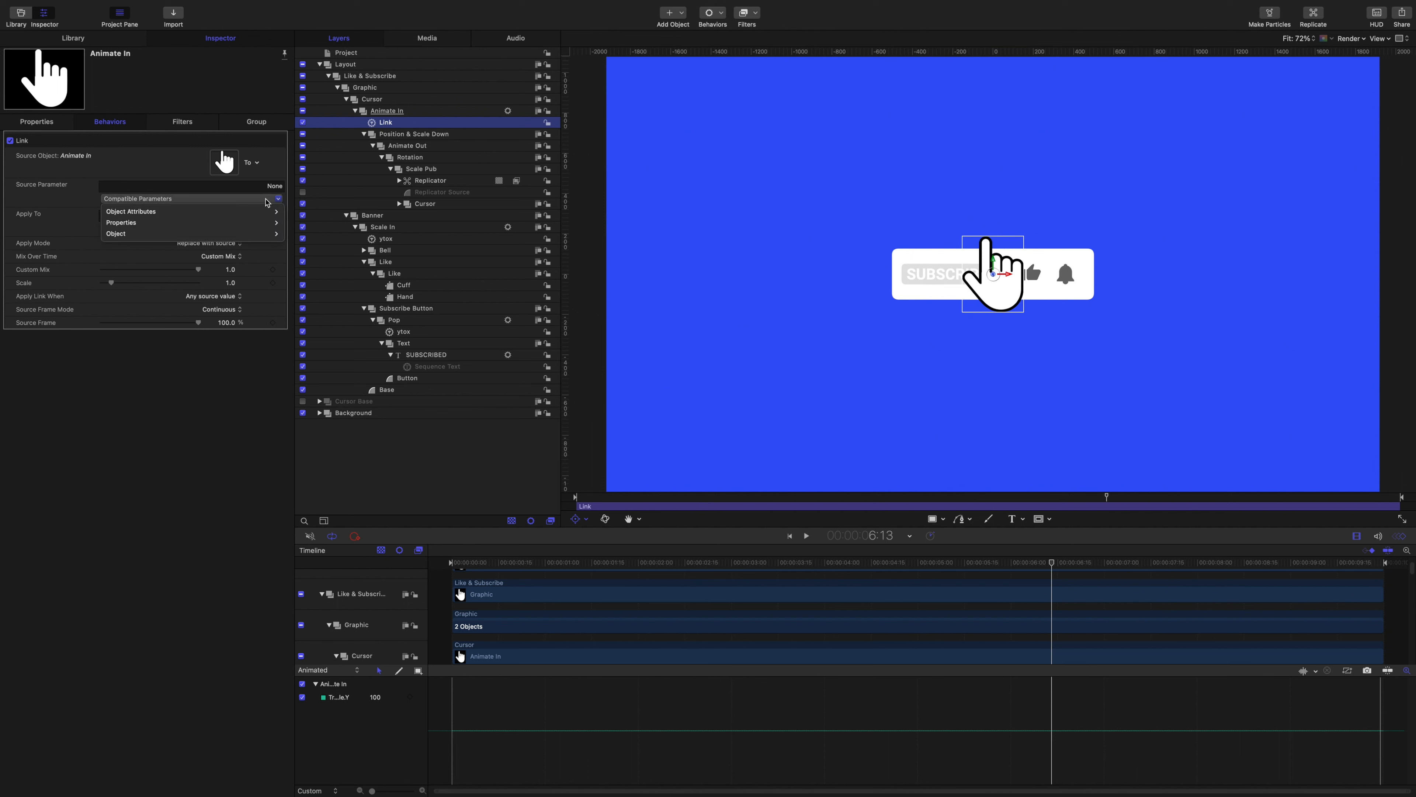
mouse_move(267, 222)
mouse_move(317, 222)
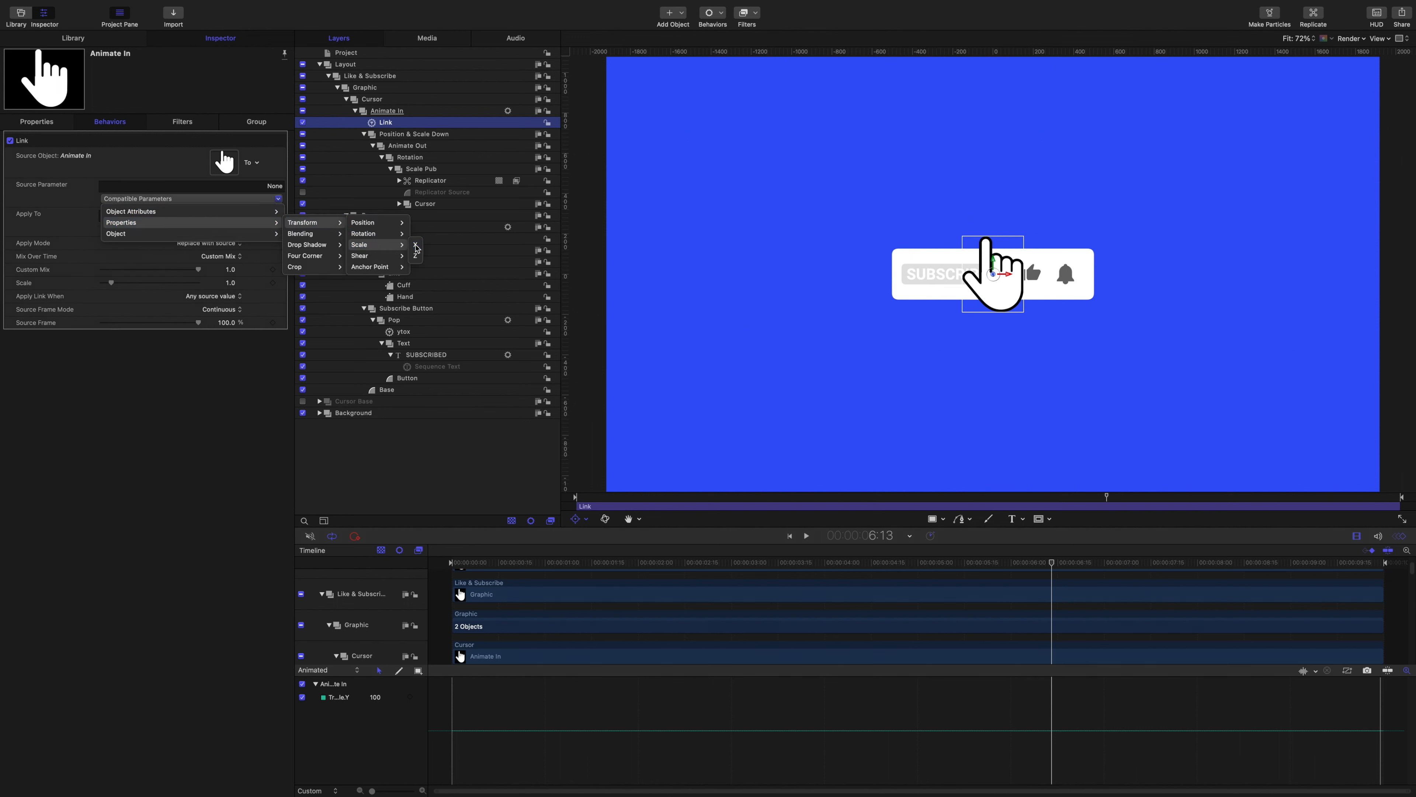
left_click(416, 246)
Step: Rename the Animate In group's Link behavior as ytox
double_click(386, 122)
type("ytox")
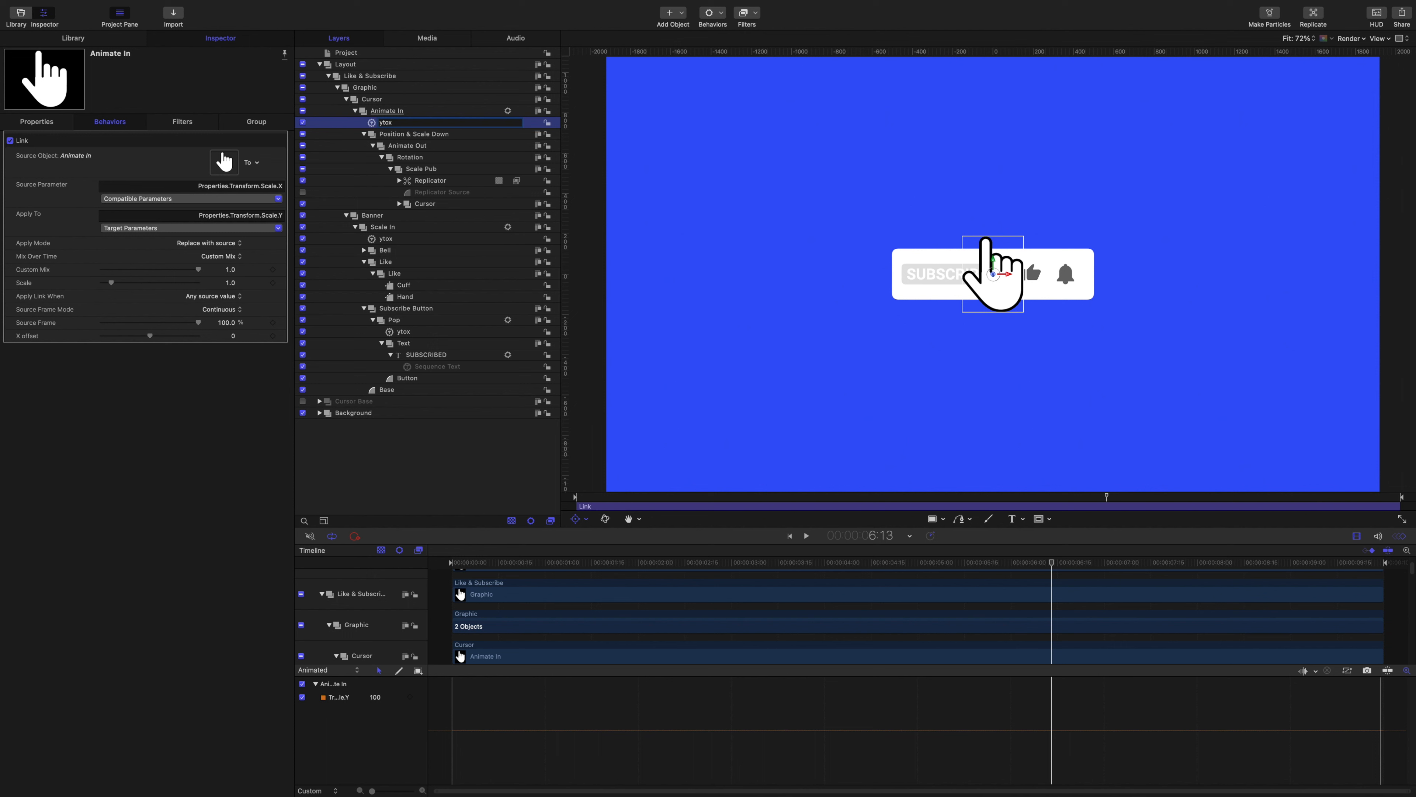
key("Return")
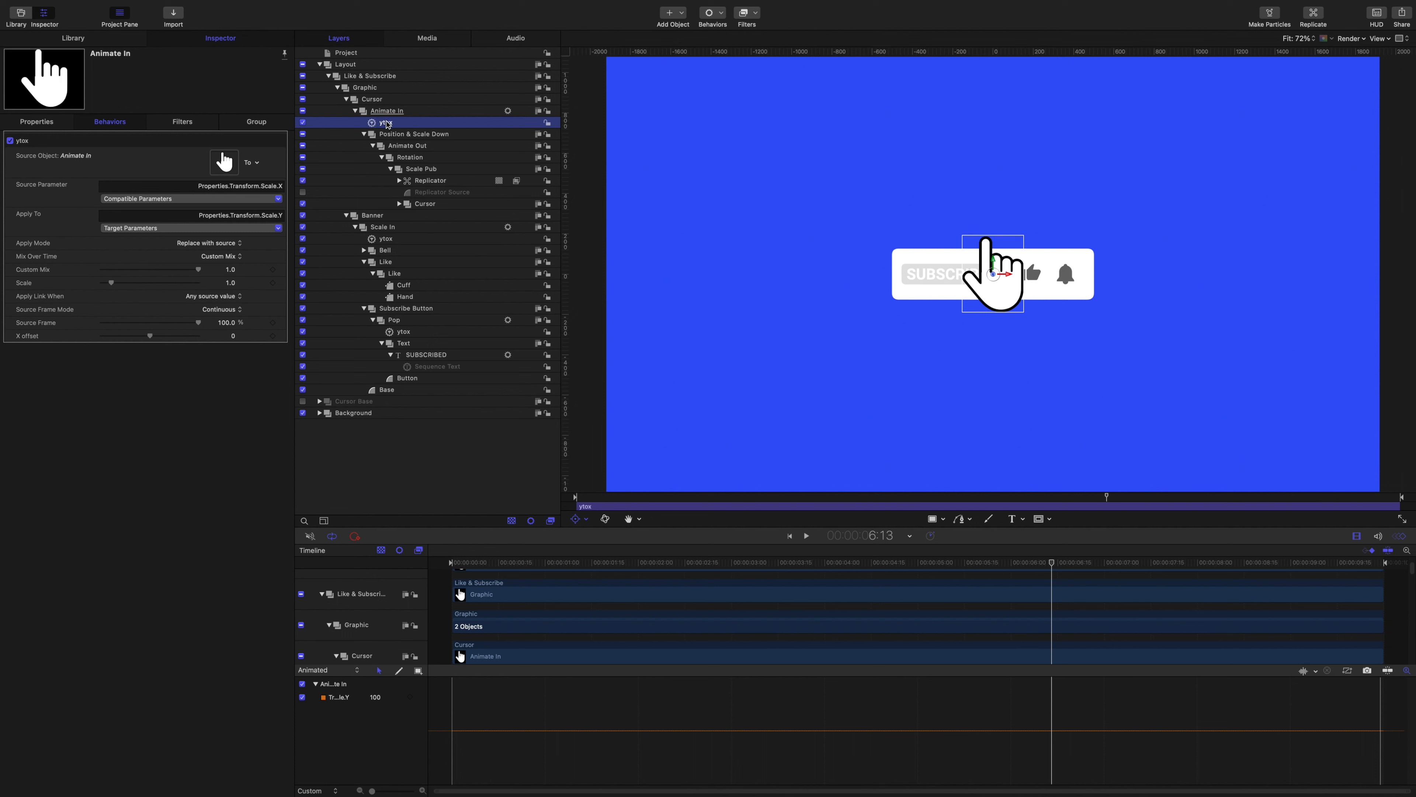
Step: Copy the ytox behavior to the Position & Scale Down group, name the copy ytox, and make that group its source object
left_click_drag(387, 122, 390, 136)
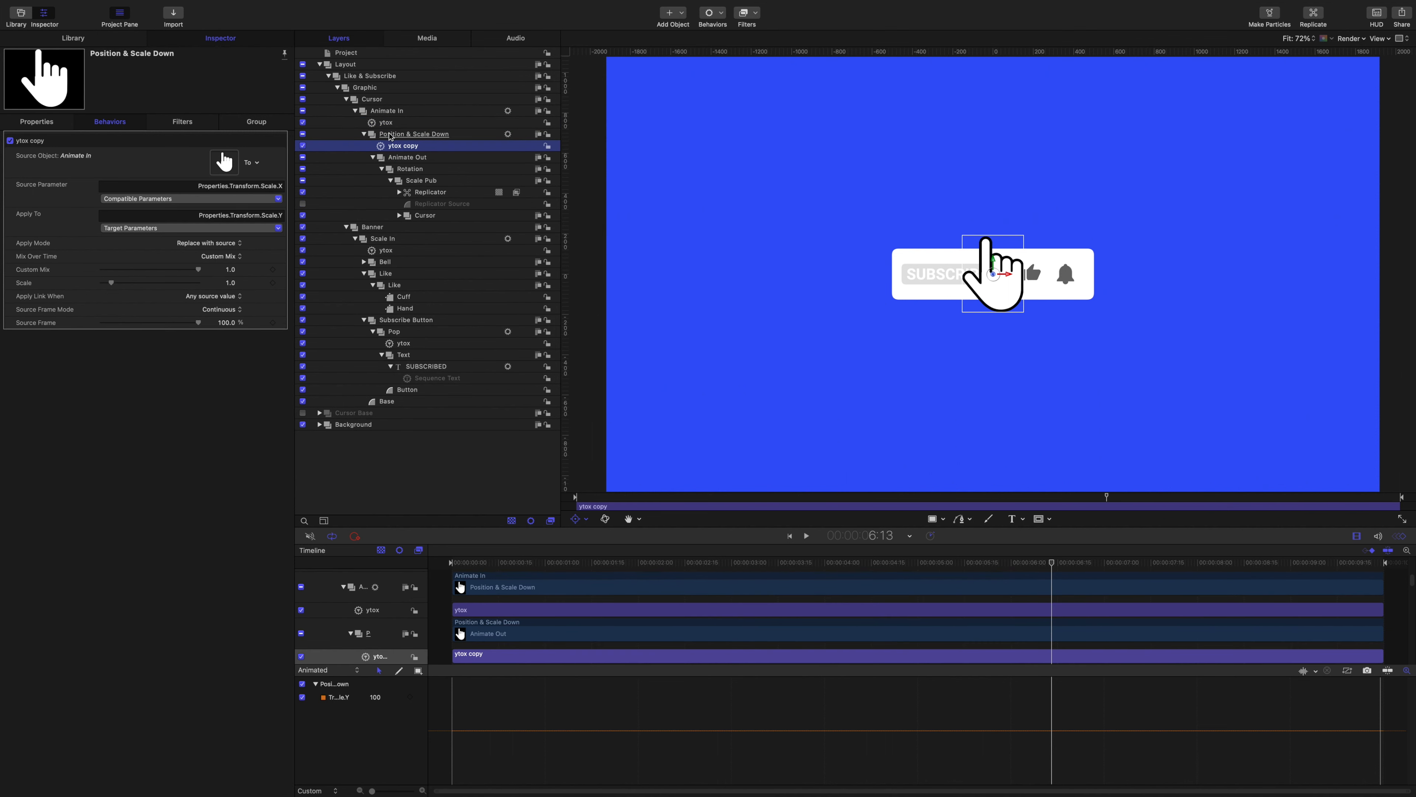
double_click(412, 145)
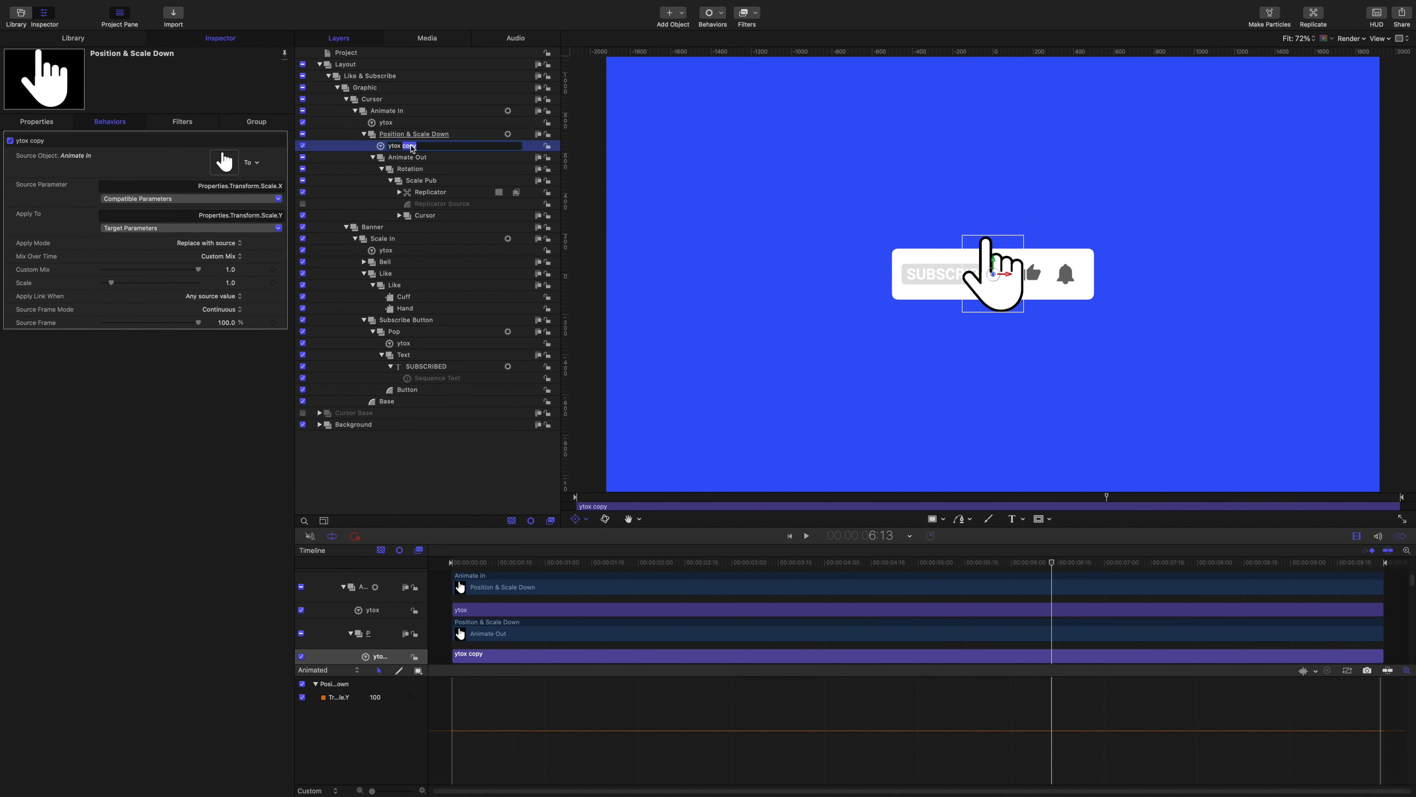
key("BackSpace")
key("BackSpace")
key("BackSpace")
key("BackSpace")
key("BackSpace")
key("Return")
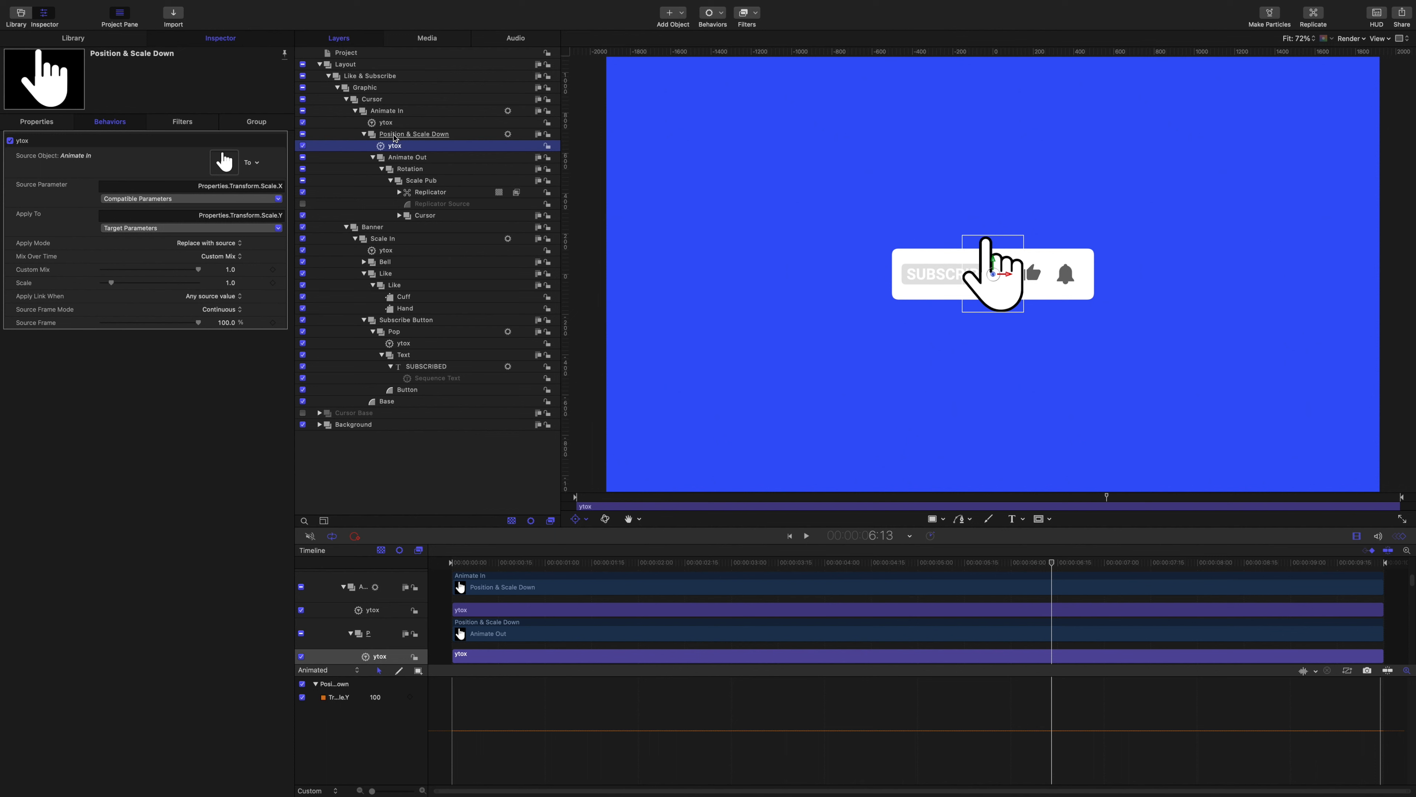
left_click_drag(395, 138, 223, 162)
Step: Copy the ytox behavior to the Animate Out group, set Animate Out as its source object, and name it ytox
left_click_drag(394, 149, 395, 161)
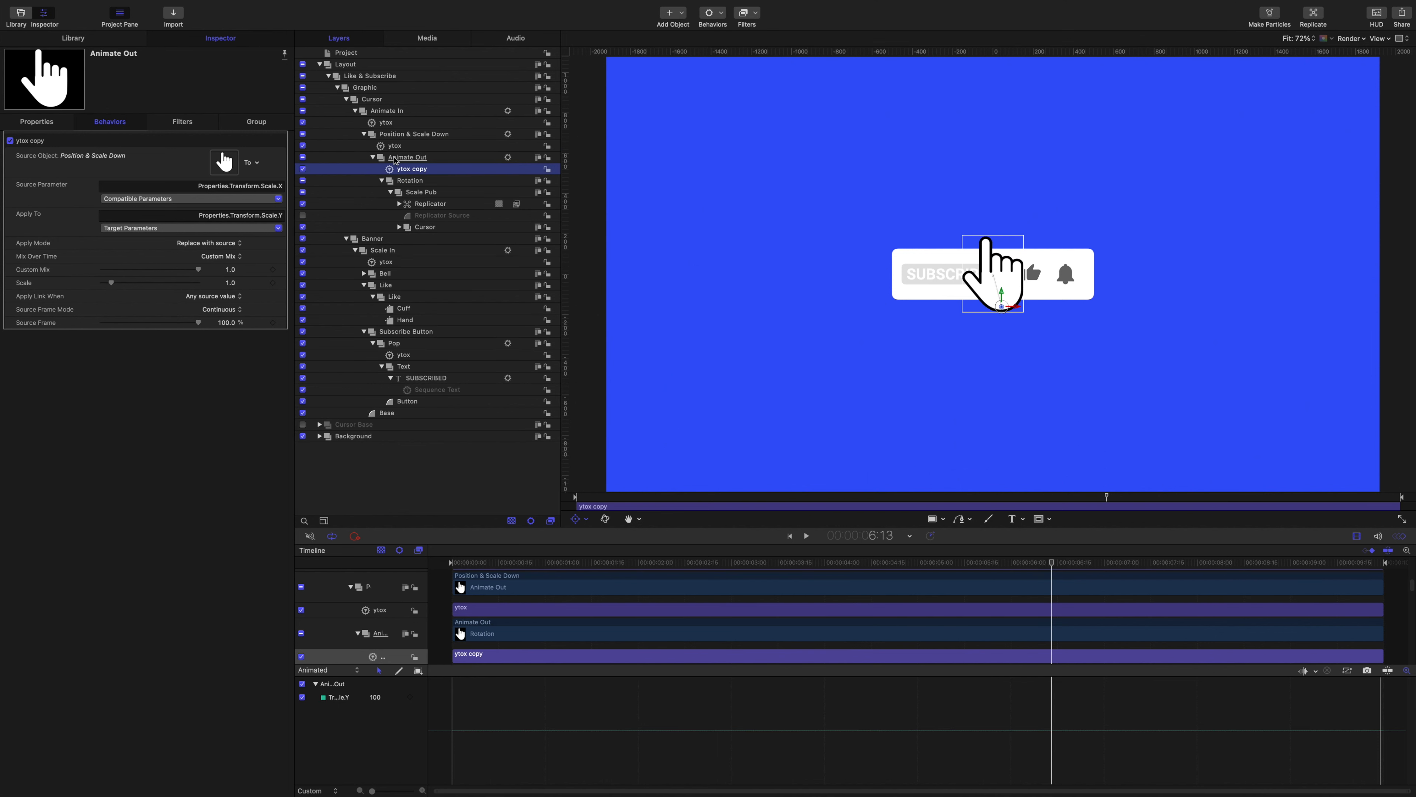
left_click_drag(395, 161, 226, 162)
double_click(422, 170)
key("BackSpace")
key("BackSpace")
key("Return")
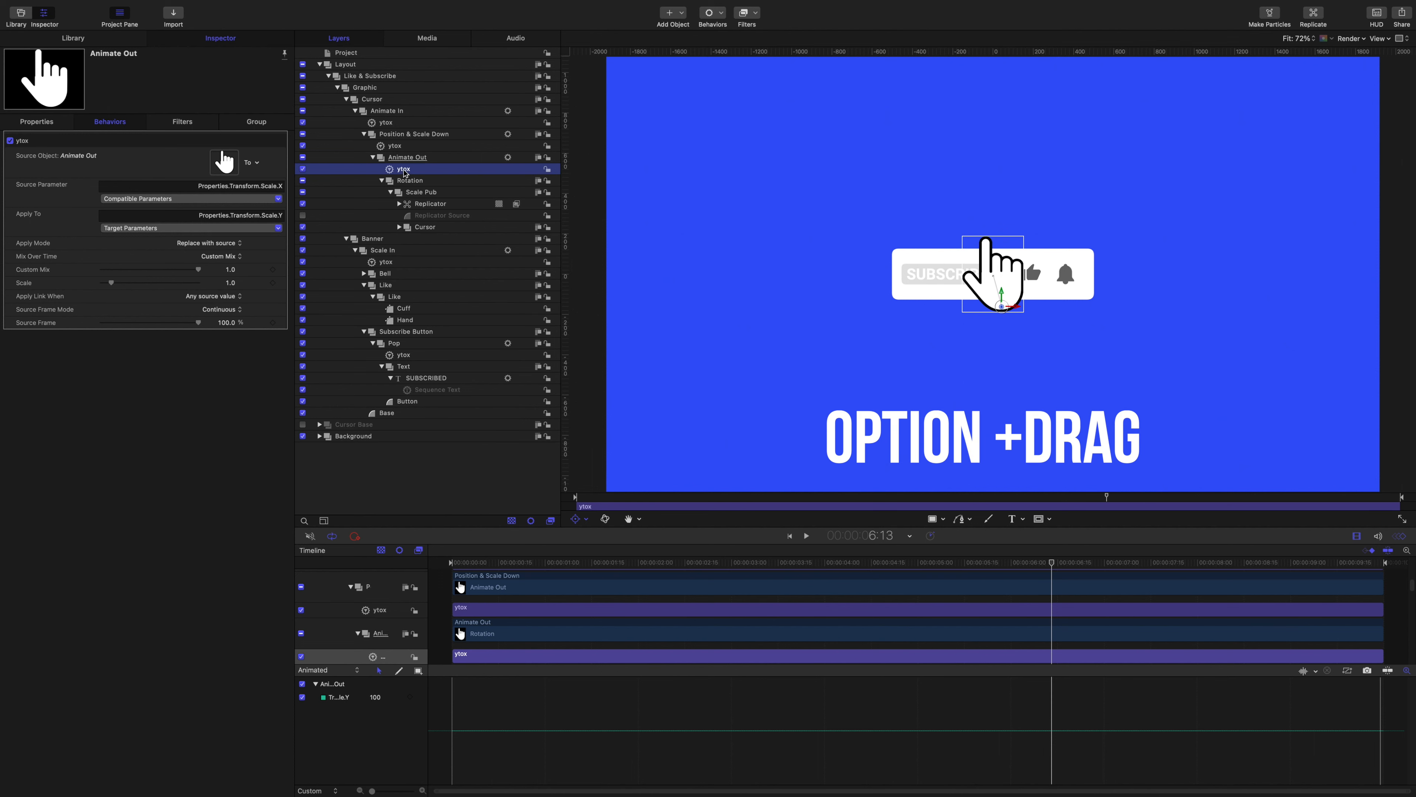
Step: Copy the ytox behavior to the Scale Pub group, name it ytox, and set Scale Pub as its source object
left_click_drag(405, 172, 415, 195)
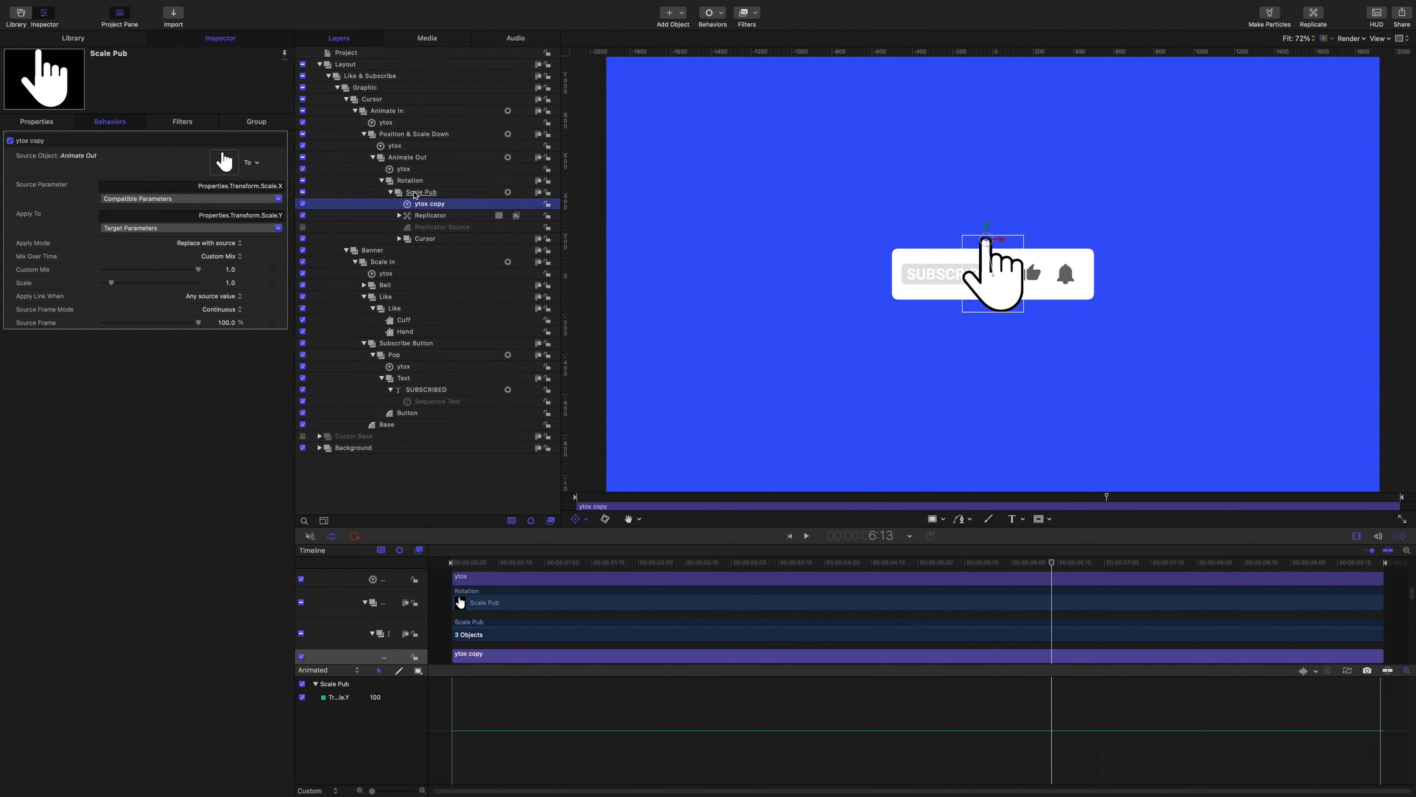
double_click(439, 205)
key("BackSpace")
key("BackSpace")
key("Return")
left_click_drag(410, 193, 223, 162)
Step: Move the Animate In group's anchor point below and left of the banner, to about X -1000 px, Y -1220 px
left_click(394, 112)
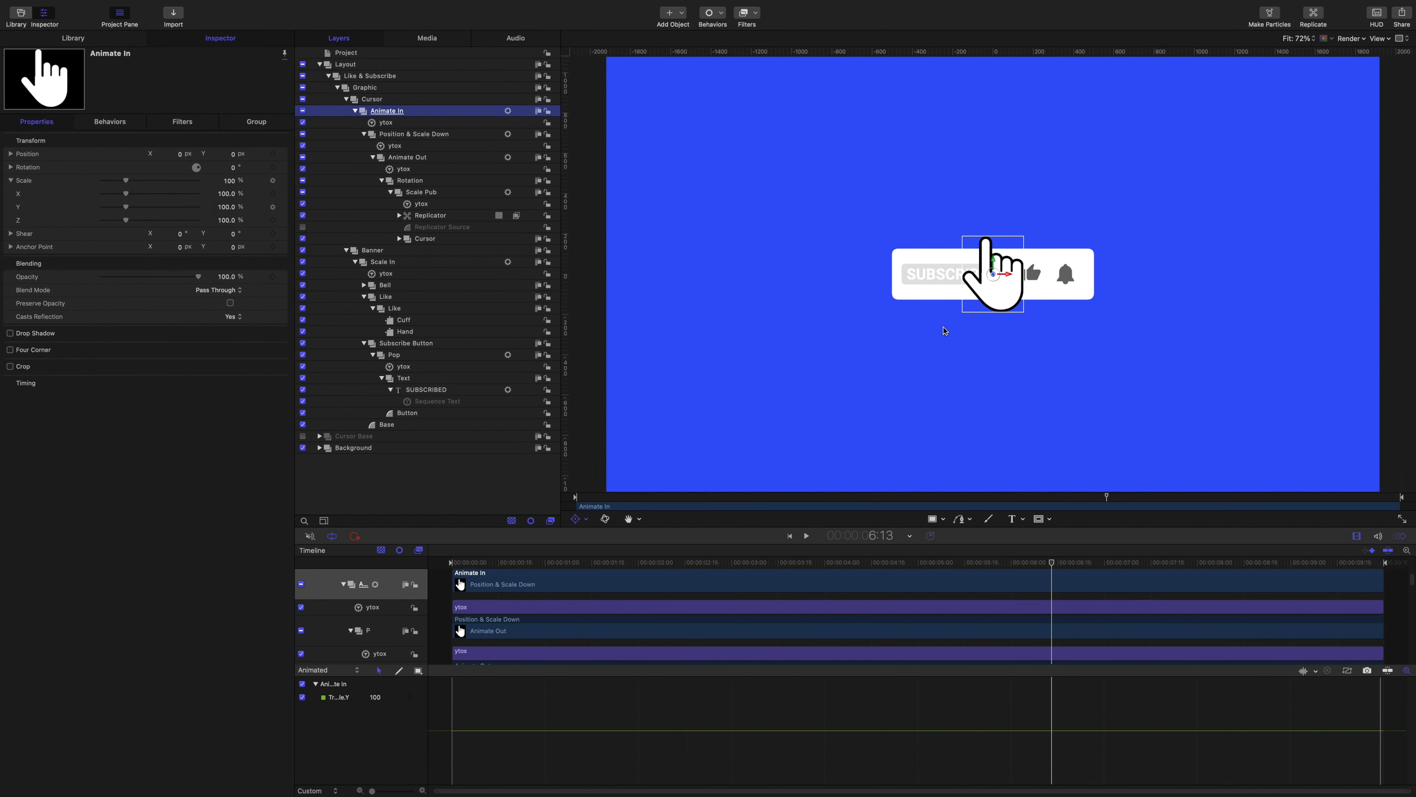
left_click_drag(994, 272, 907, 391)
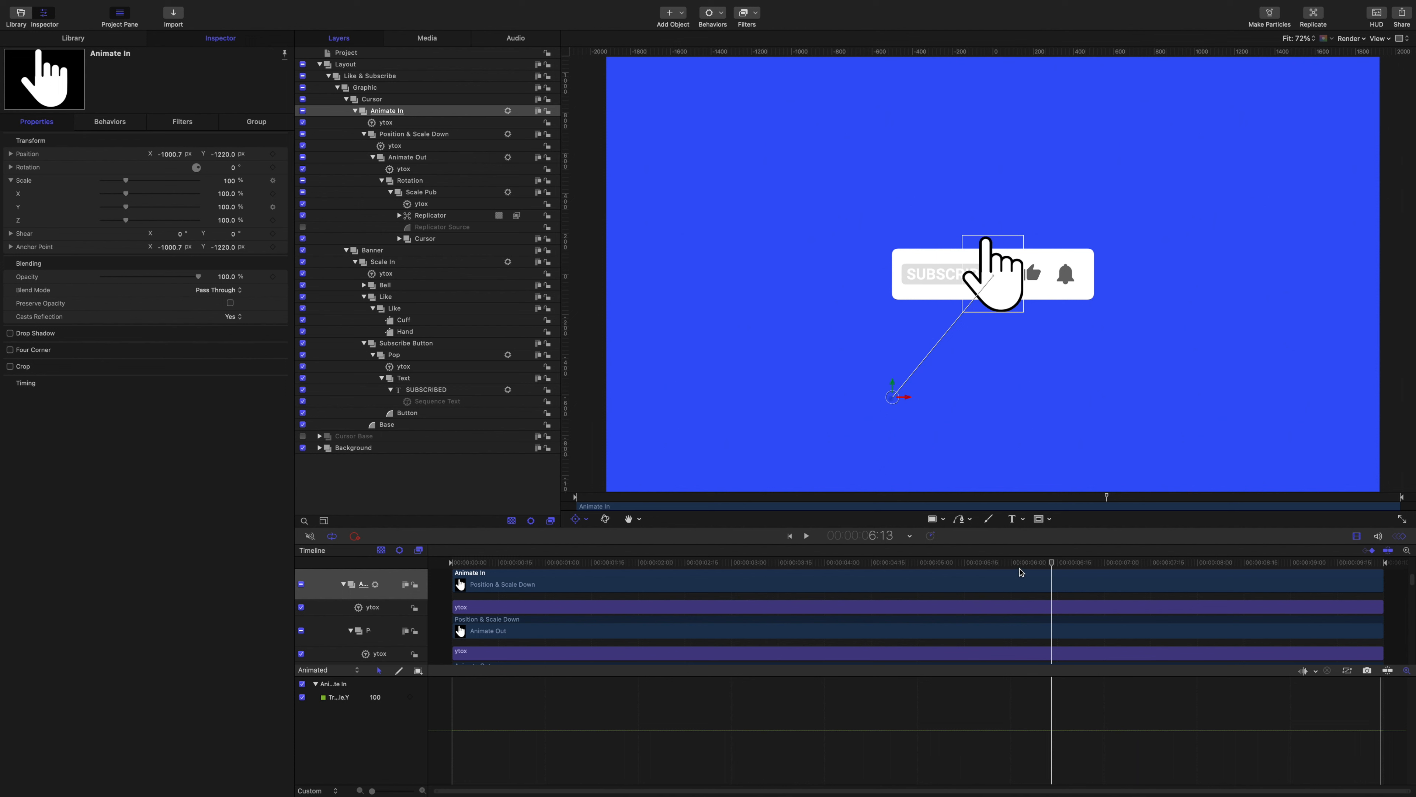
Step: Keyframe the Animate In group's Z rotation at -90° on the first frame
left_click_drag(1052, 562, 449, 560)
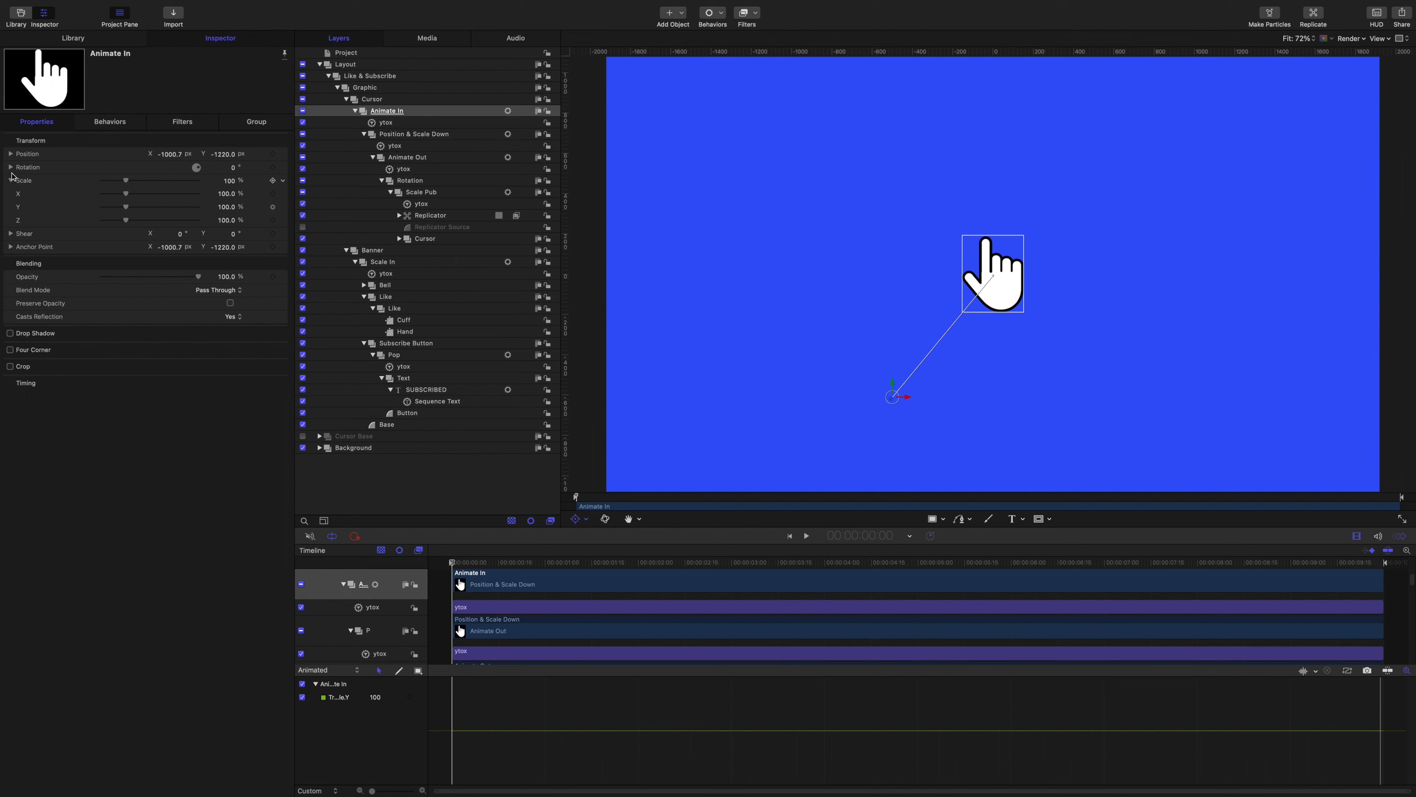
left_click(11, 167)
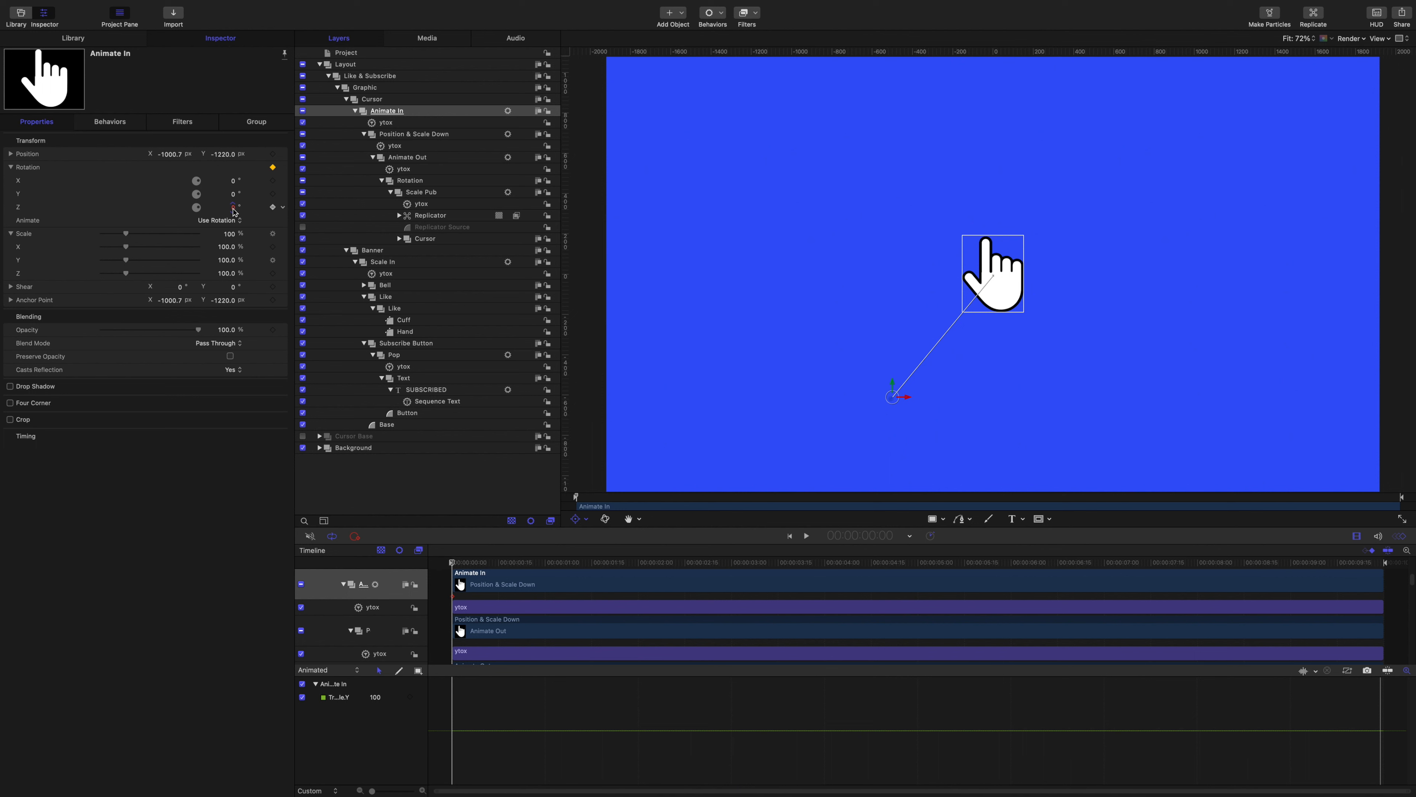
left_click(233, 210)
type("-90")
key("Return")
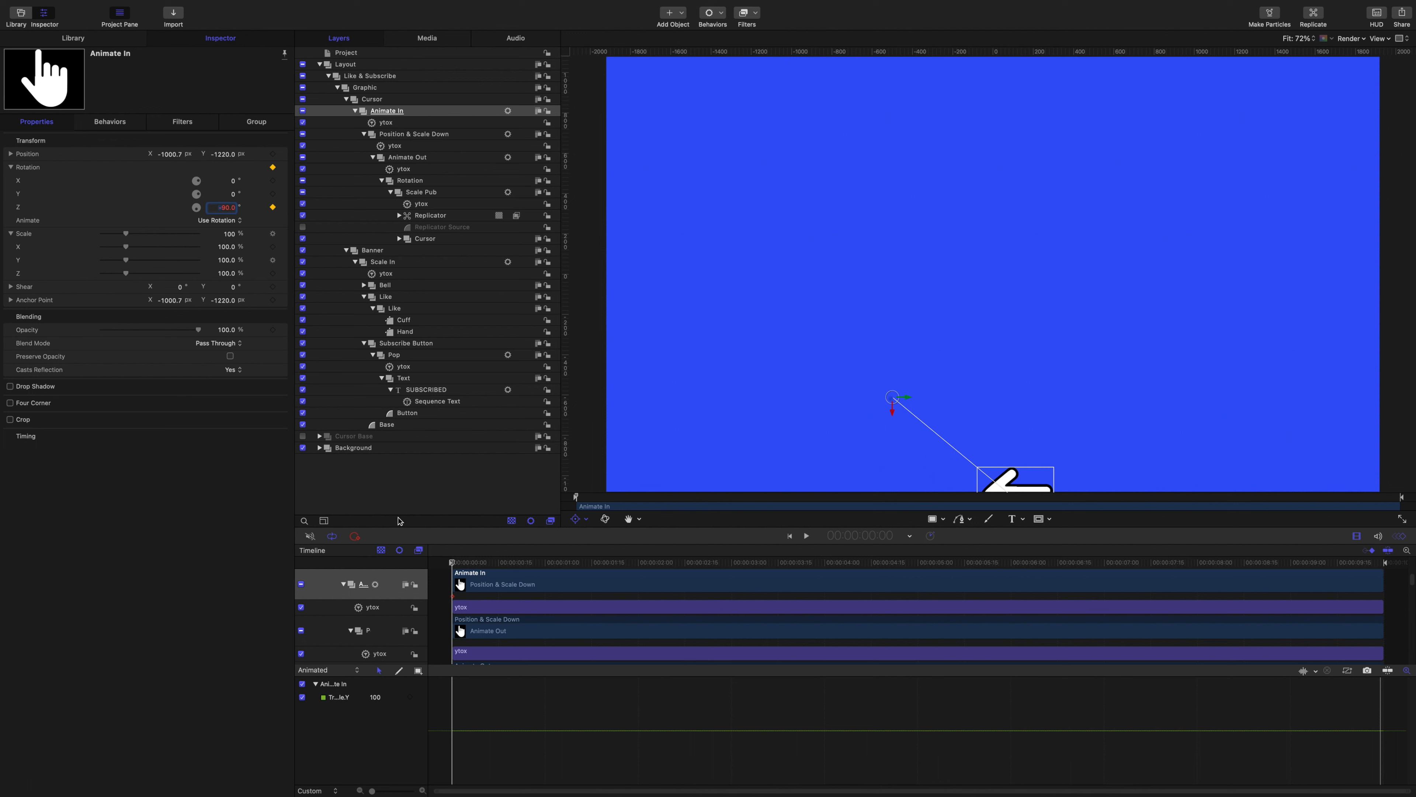
Step: Add a Z rotation keyframe of 0° to the Animate In group at frame 25
left_click(454, 565)
left_click_drag(454, 564, 530, 581)
left_click(272, 207)
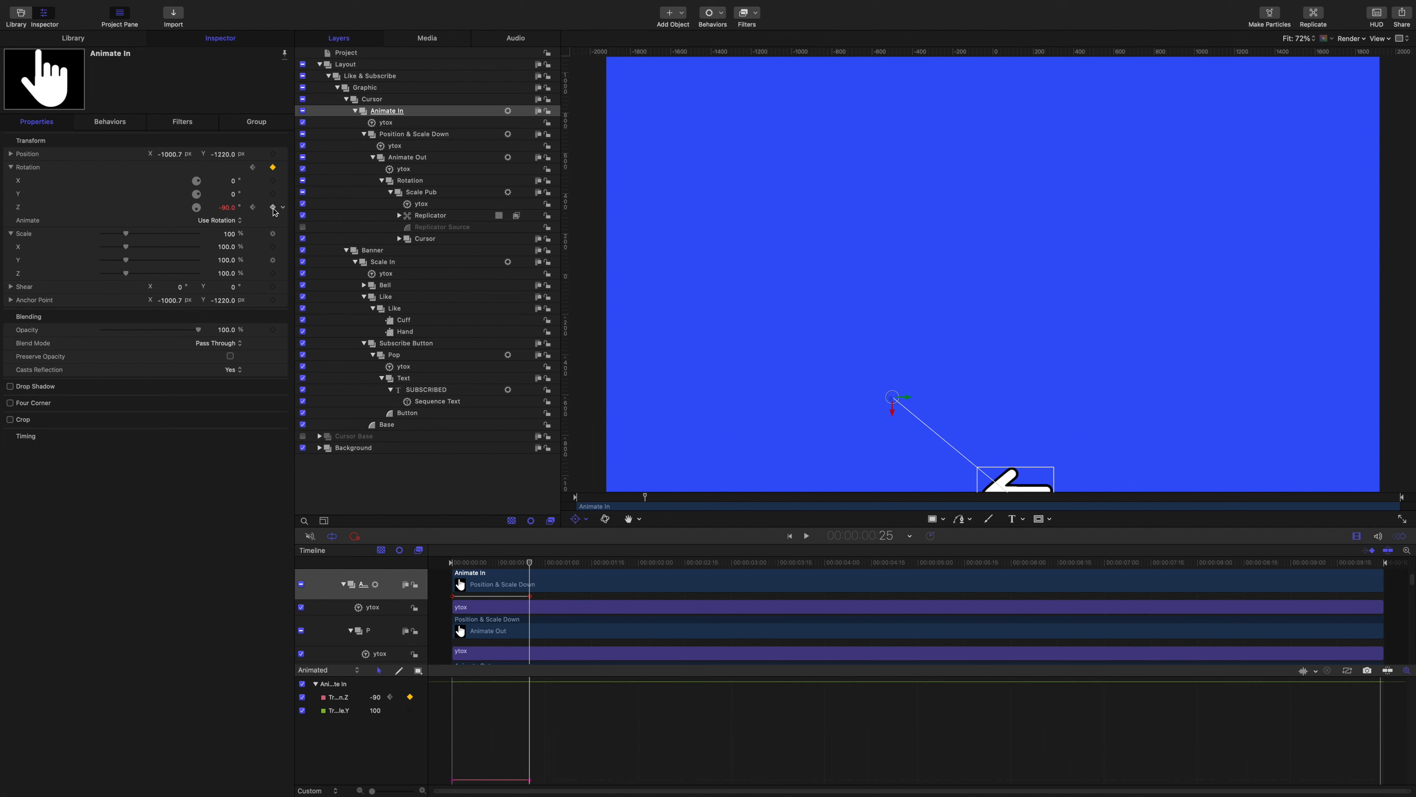
left_click(230, 207)
type("0")
key("Return")
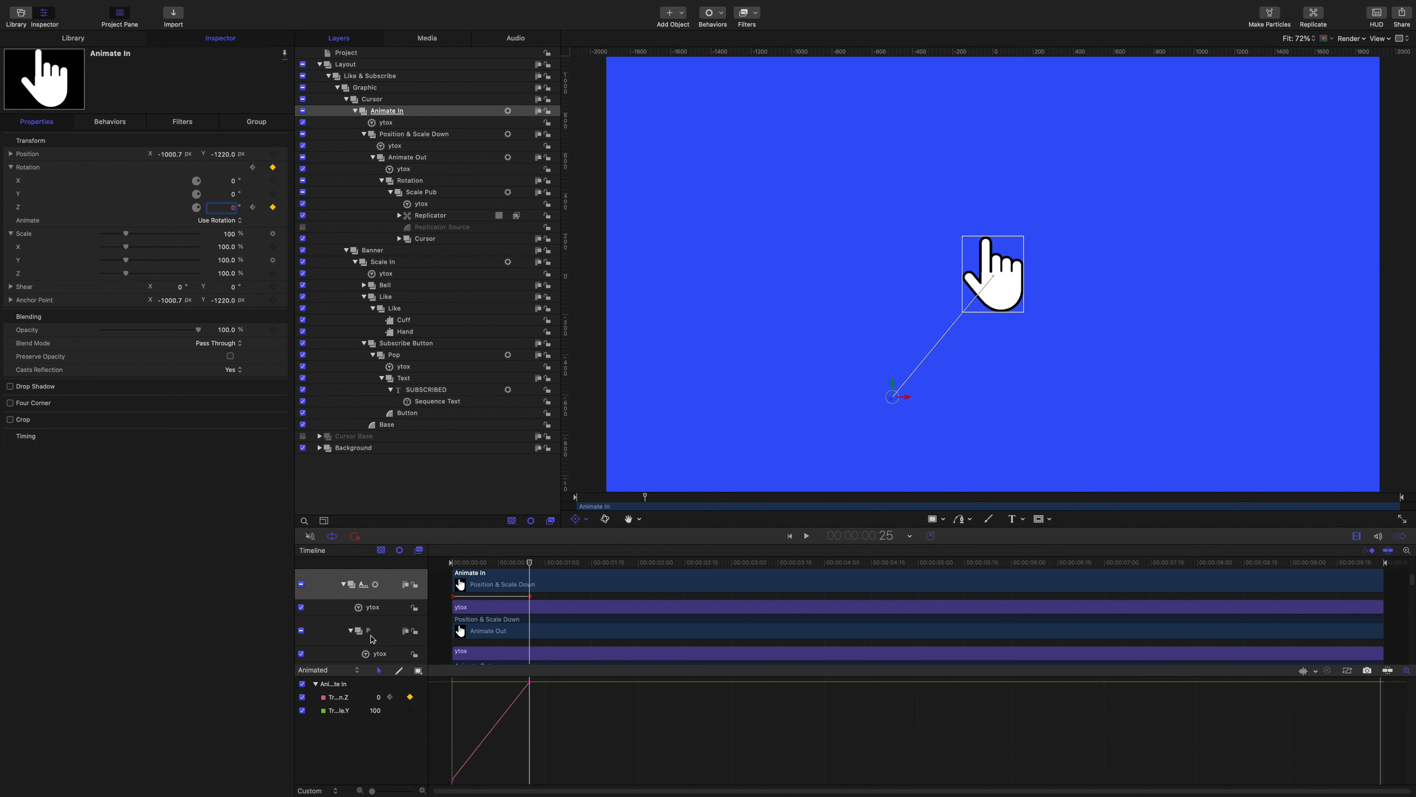
Step: Convert both Z rotation keyframes to Bezier and stretch the end keyframe's tangent horizontally back to the start for a fast, eased-out curve
left_click(454, 773)
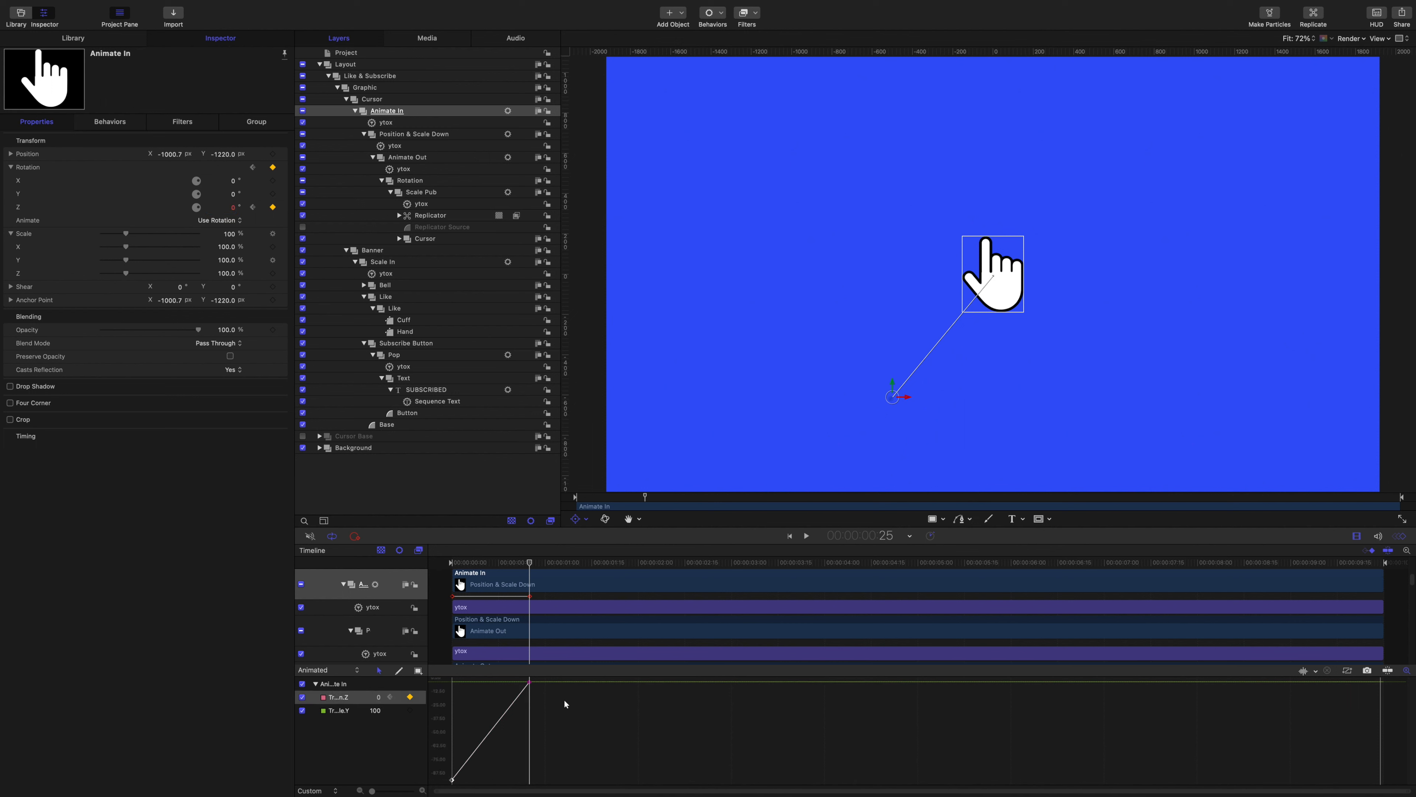
right_click(531, 683)
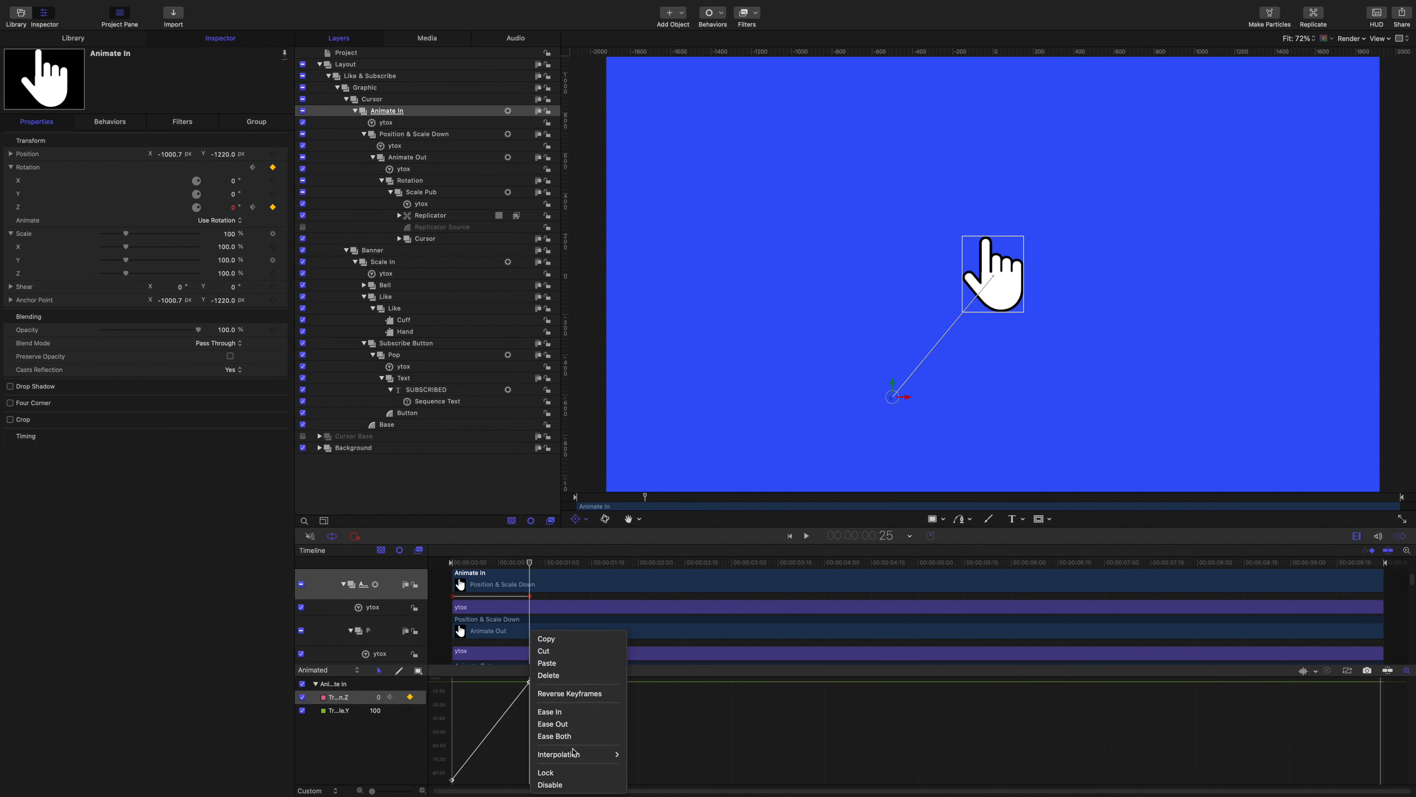
mouse_move(576, 753)
left_click(648, 748)
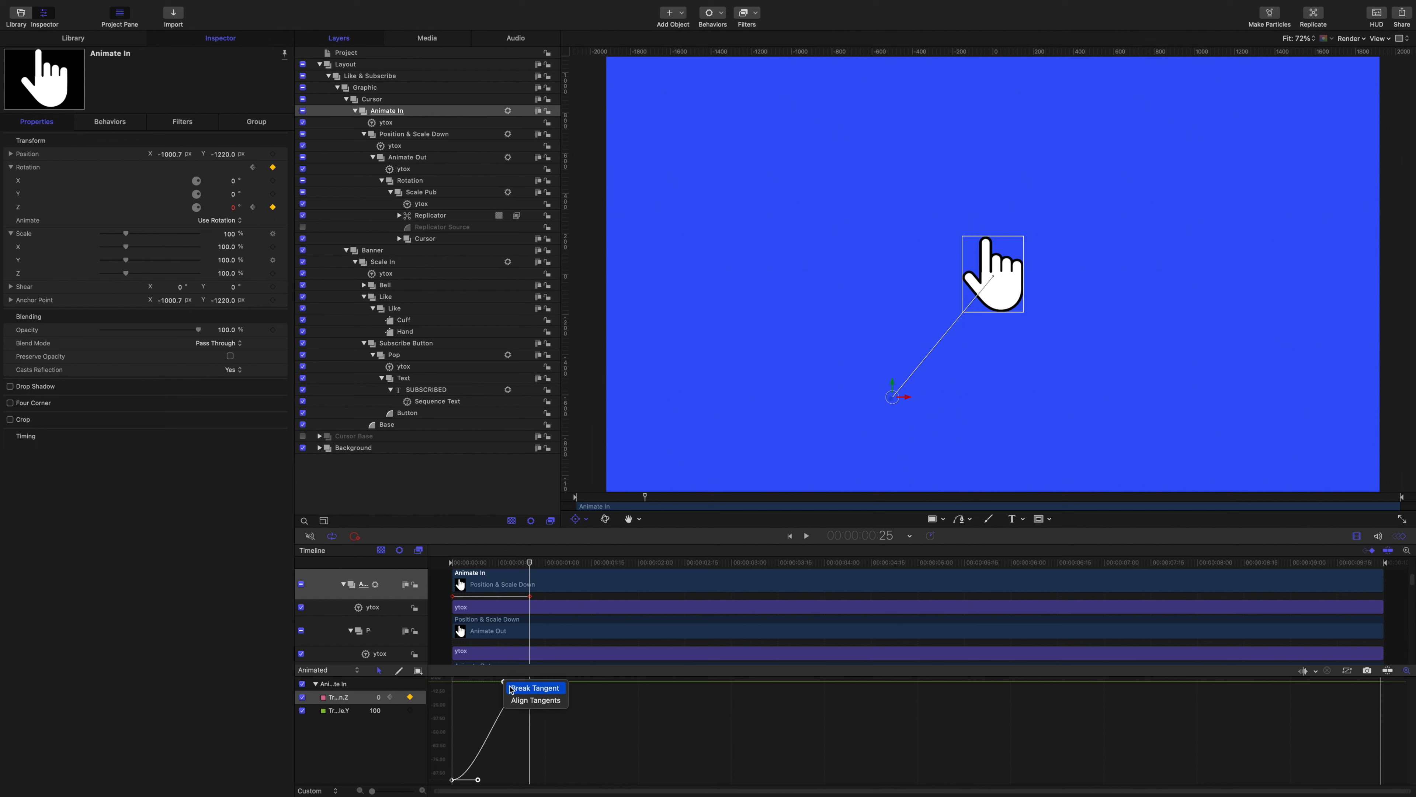
left_click_drag(504, 683, 457, 696)
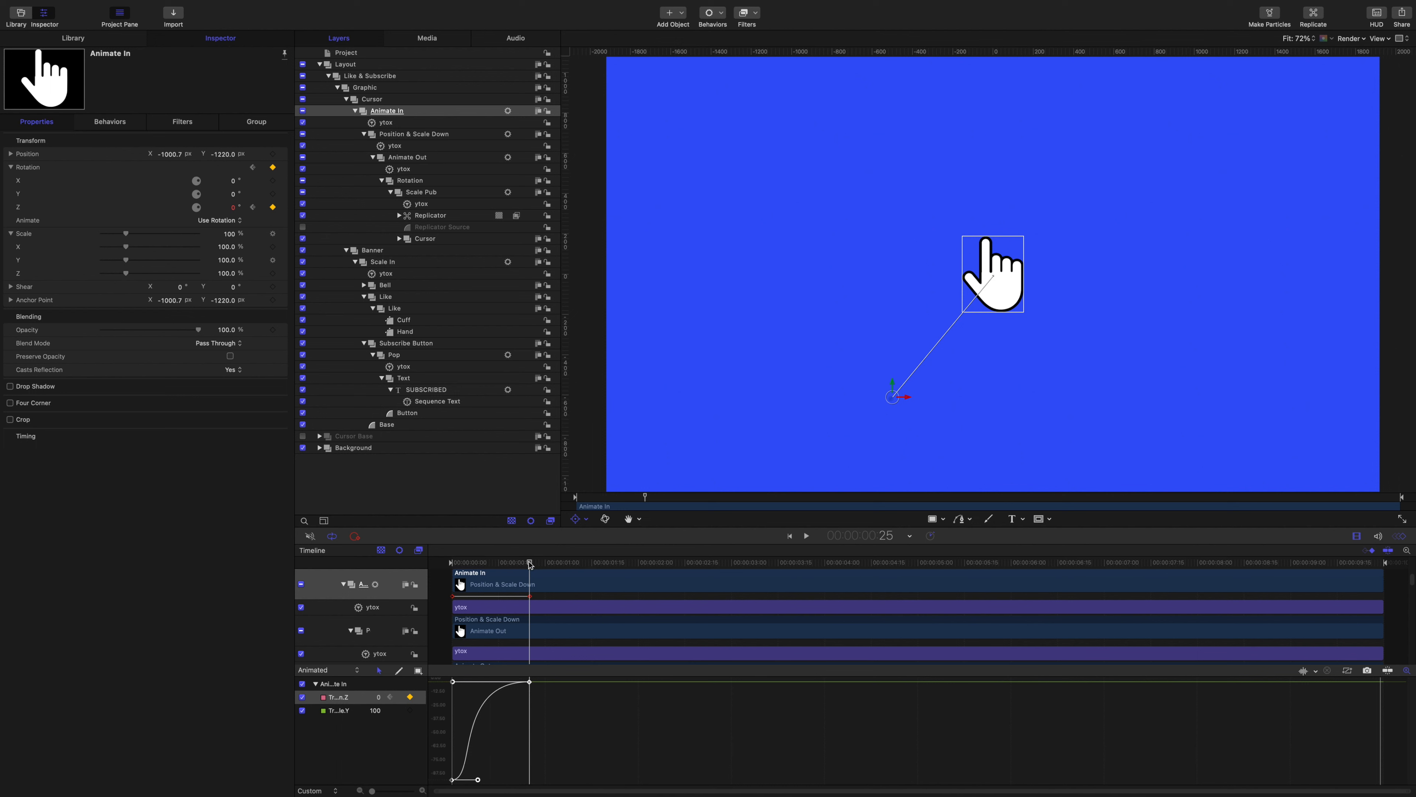
Step: Keyframe the Animate In group's Scale X at 0% on the first frame
left_click_drag(530, 563, 449, 563)
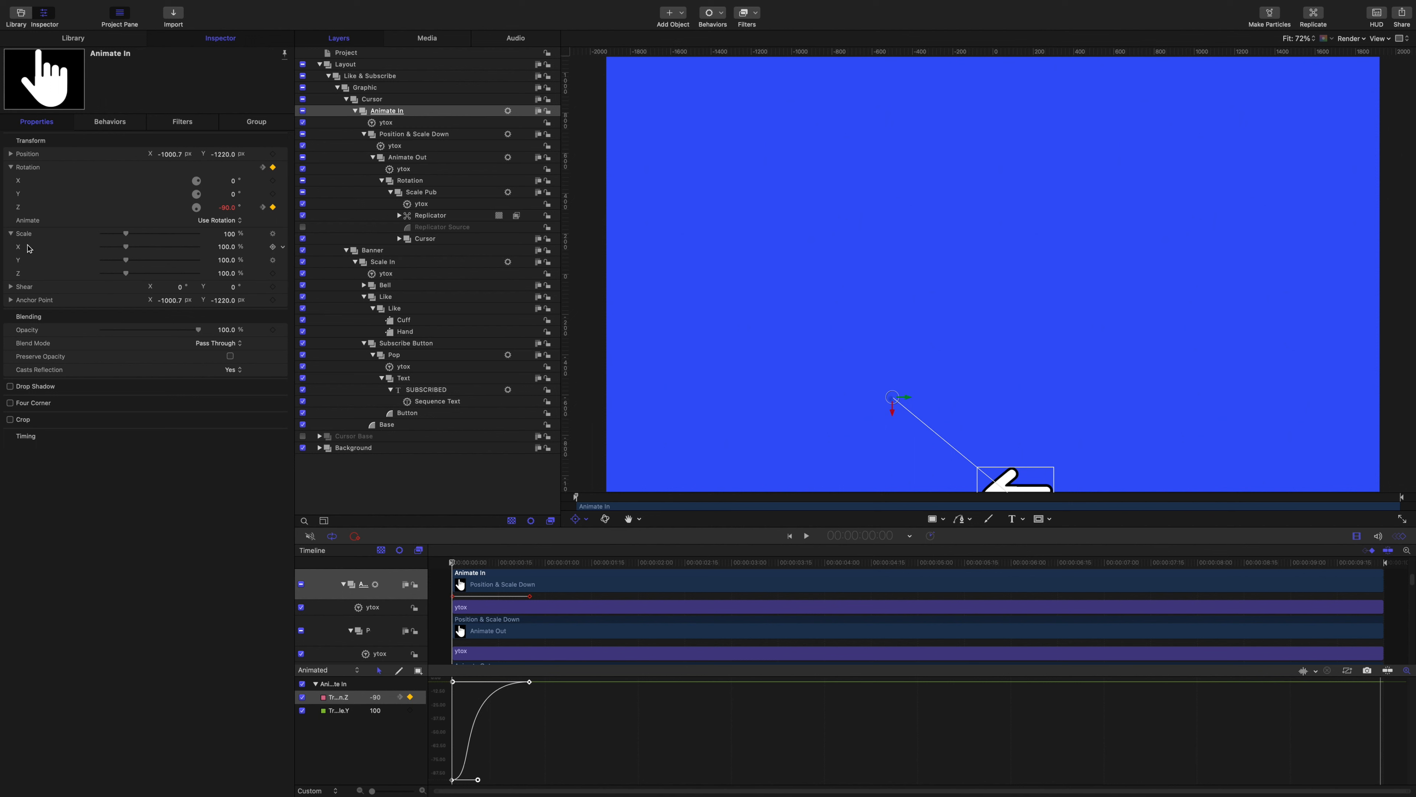
left_click(273, 247)
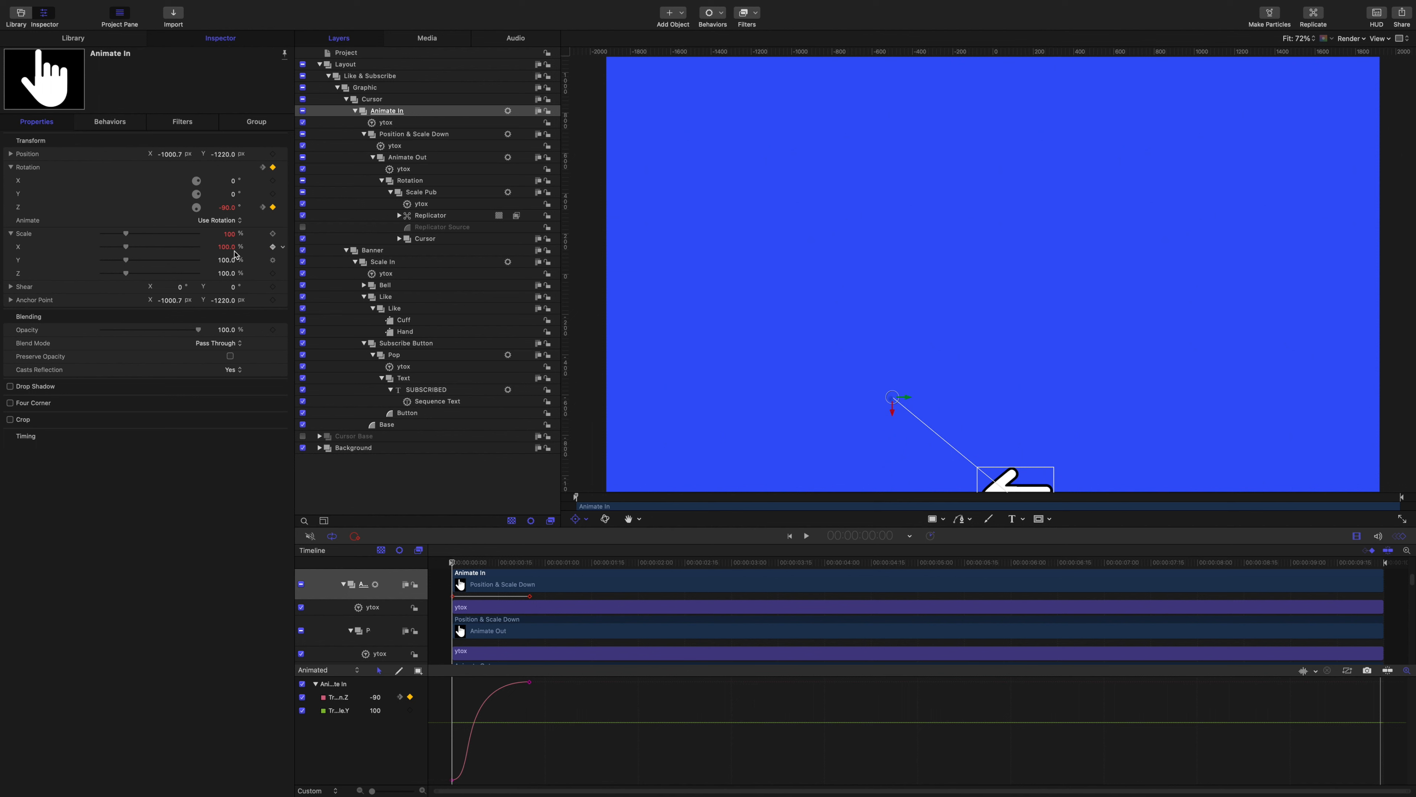
left_click(233, 249)
type("0")
key("Return")
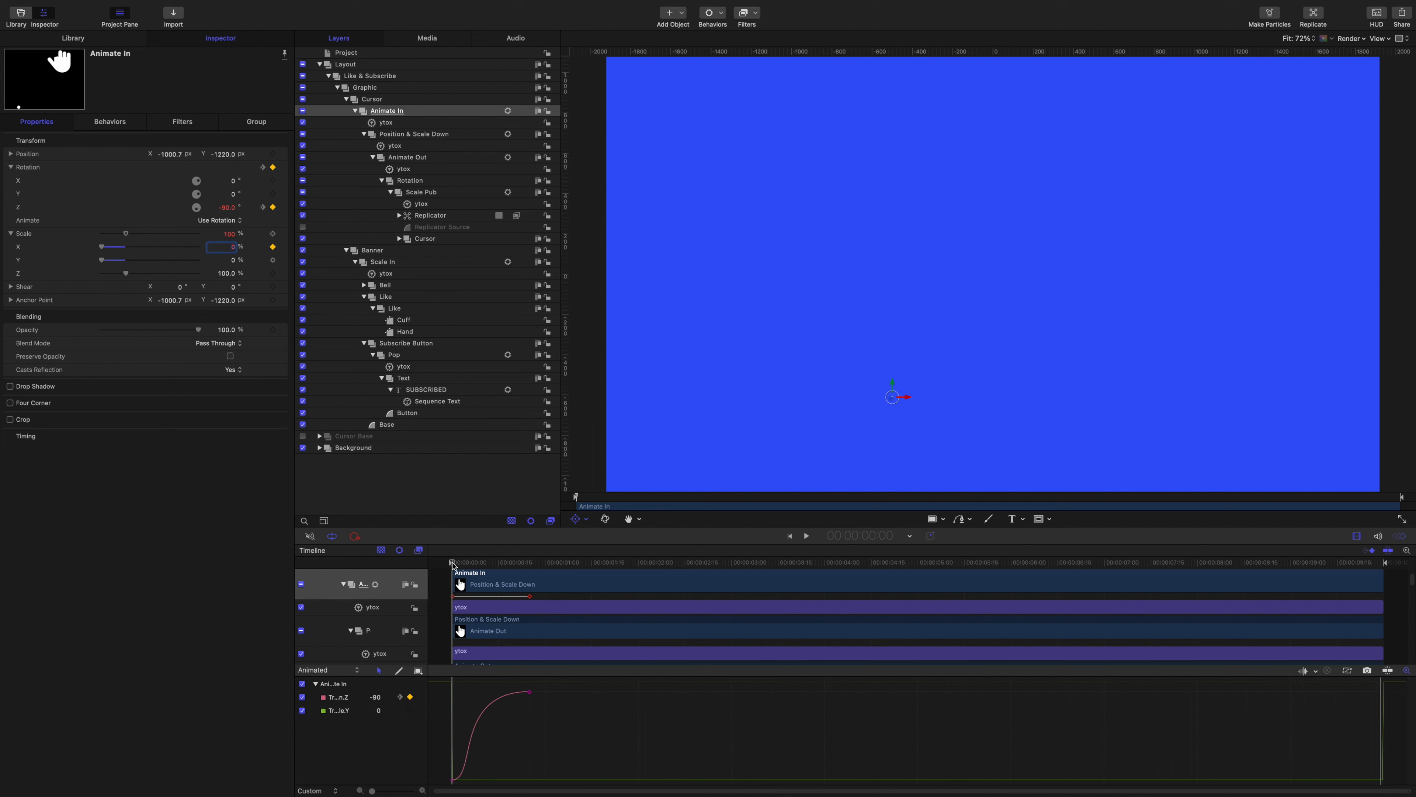
Step: Set the Animate In group's Scale X to 100% at frame 25
left_click_drag(452, 563, 531, 574)
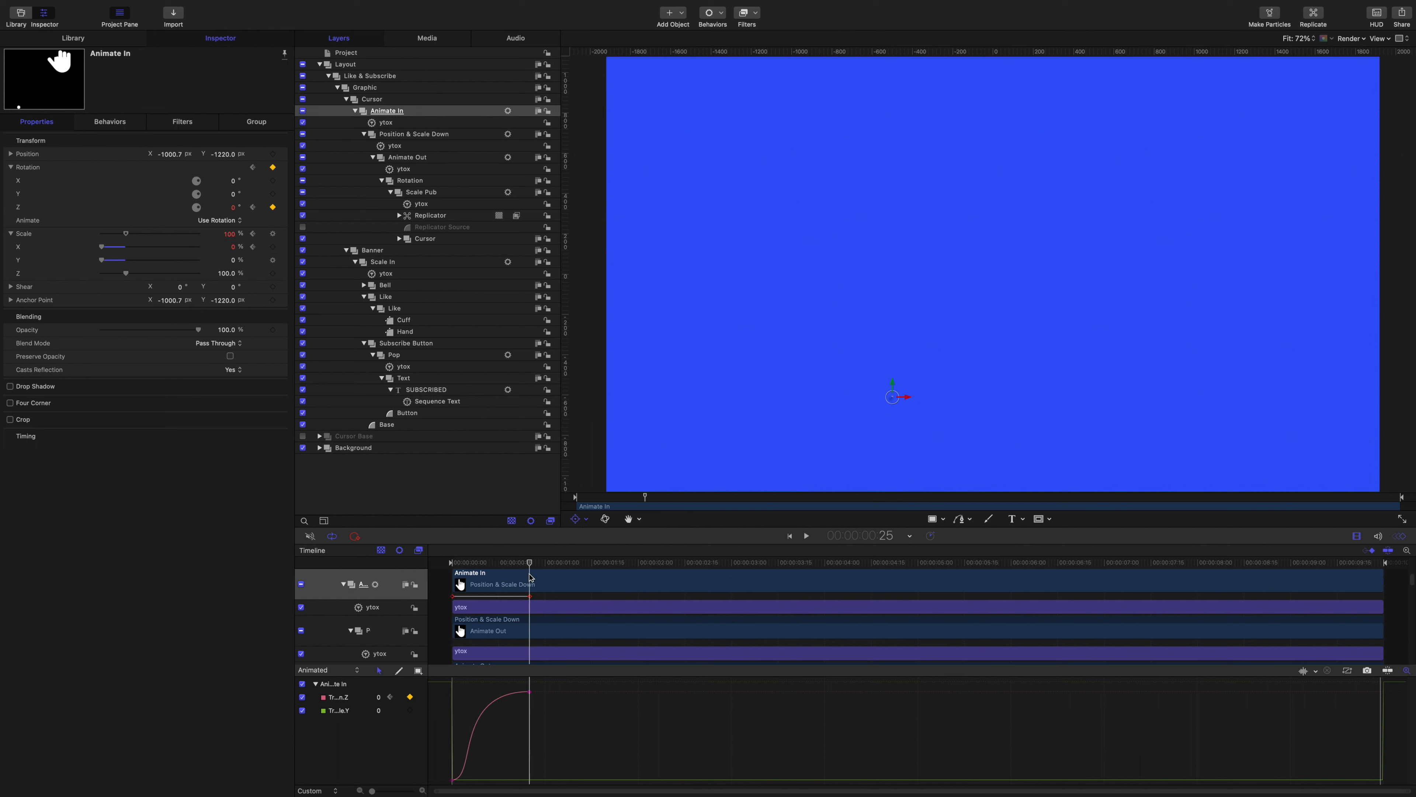
left_click(234, 246)
type("100")
key("Return")
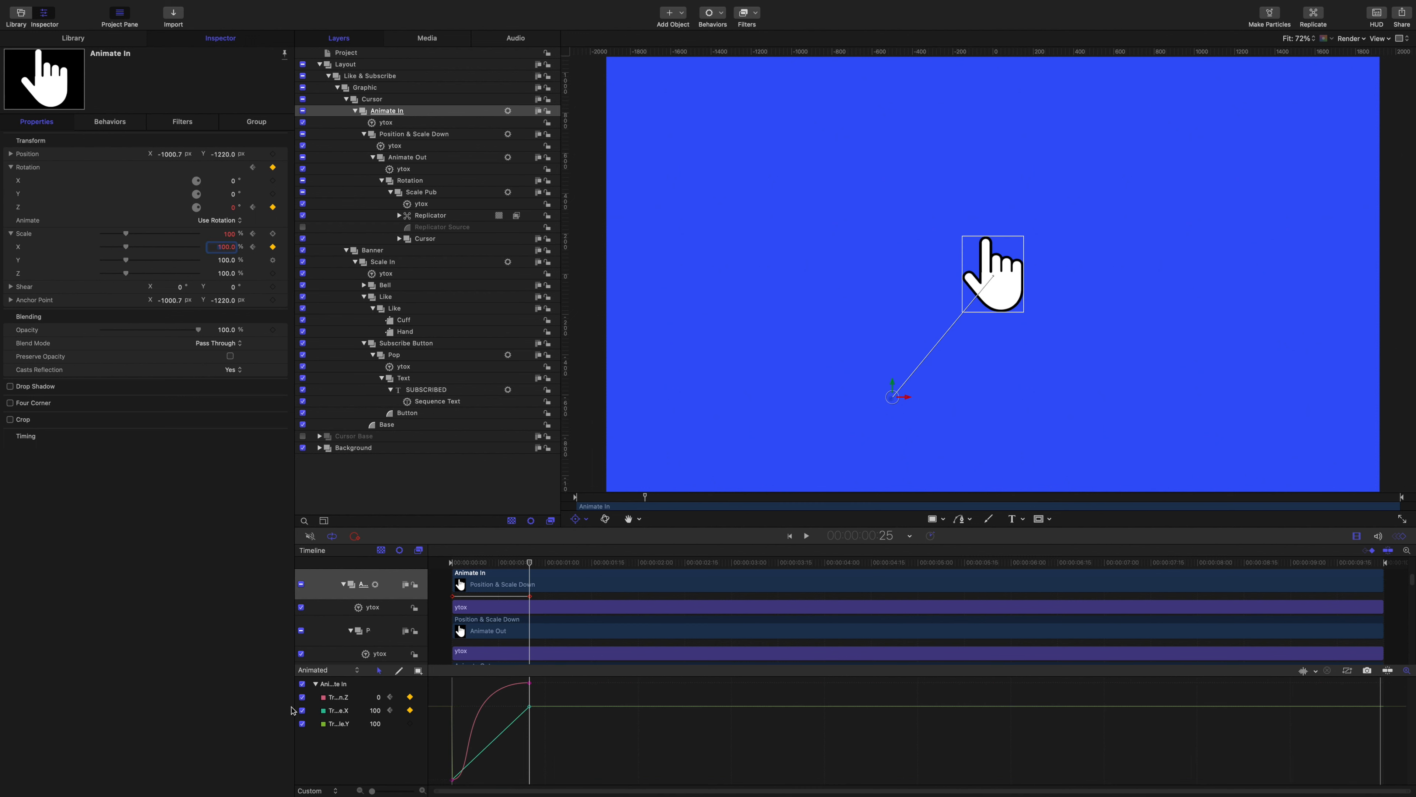
Step: Hide the Z rotation curve, convert both Scale X keyframes to Bezier, and break the end keyframe's tangent
left_click(302, 698)
left_click(453, 777)
right_click(530, 708)
mouse_move(580, 756)
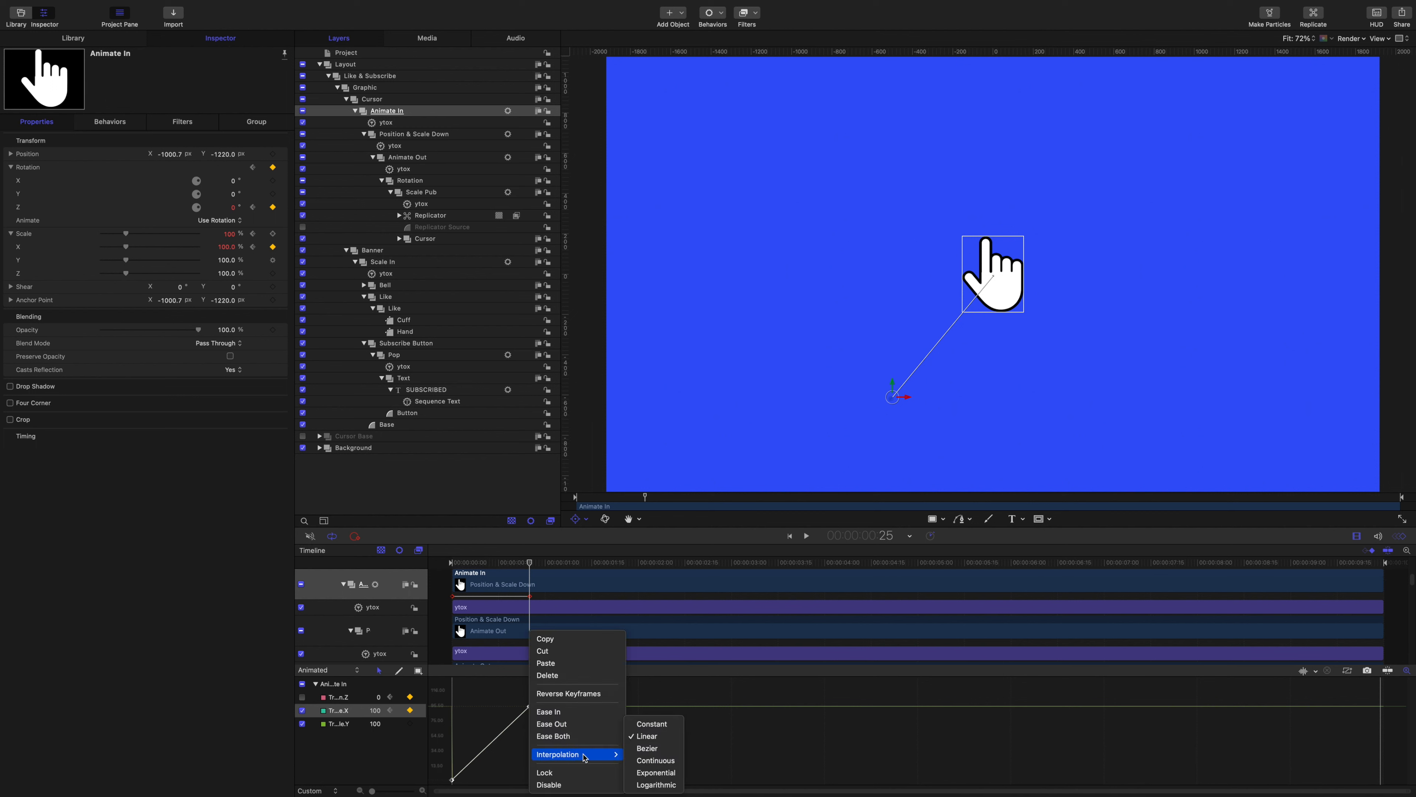
left_click(647, 749)
right_click(504, 731)
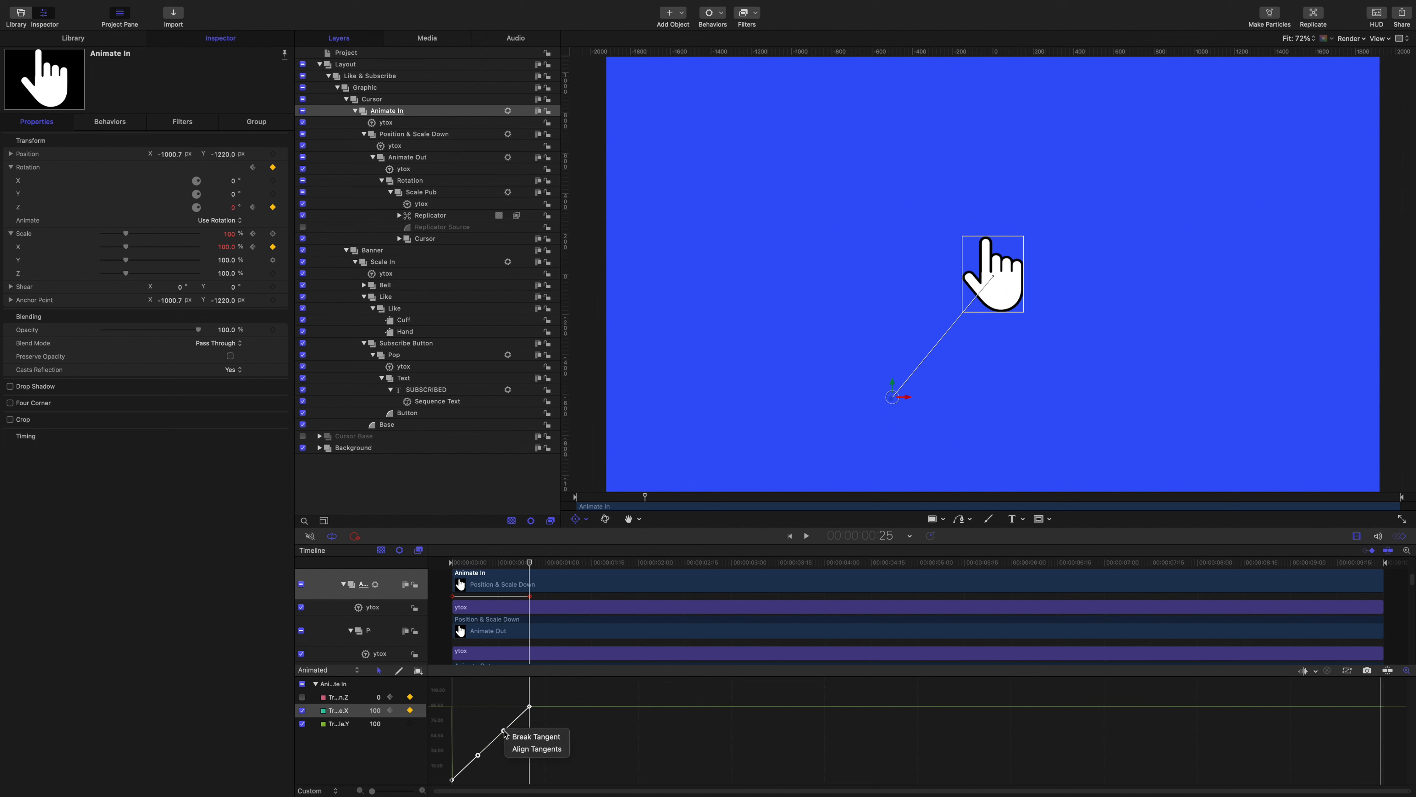
left_click(518, 738)
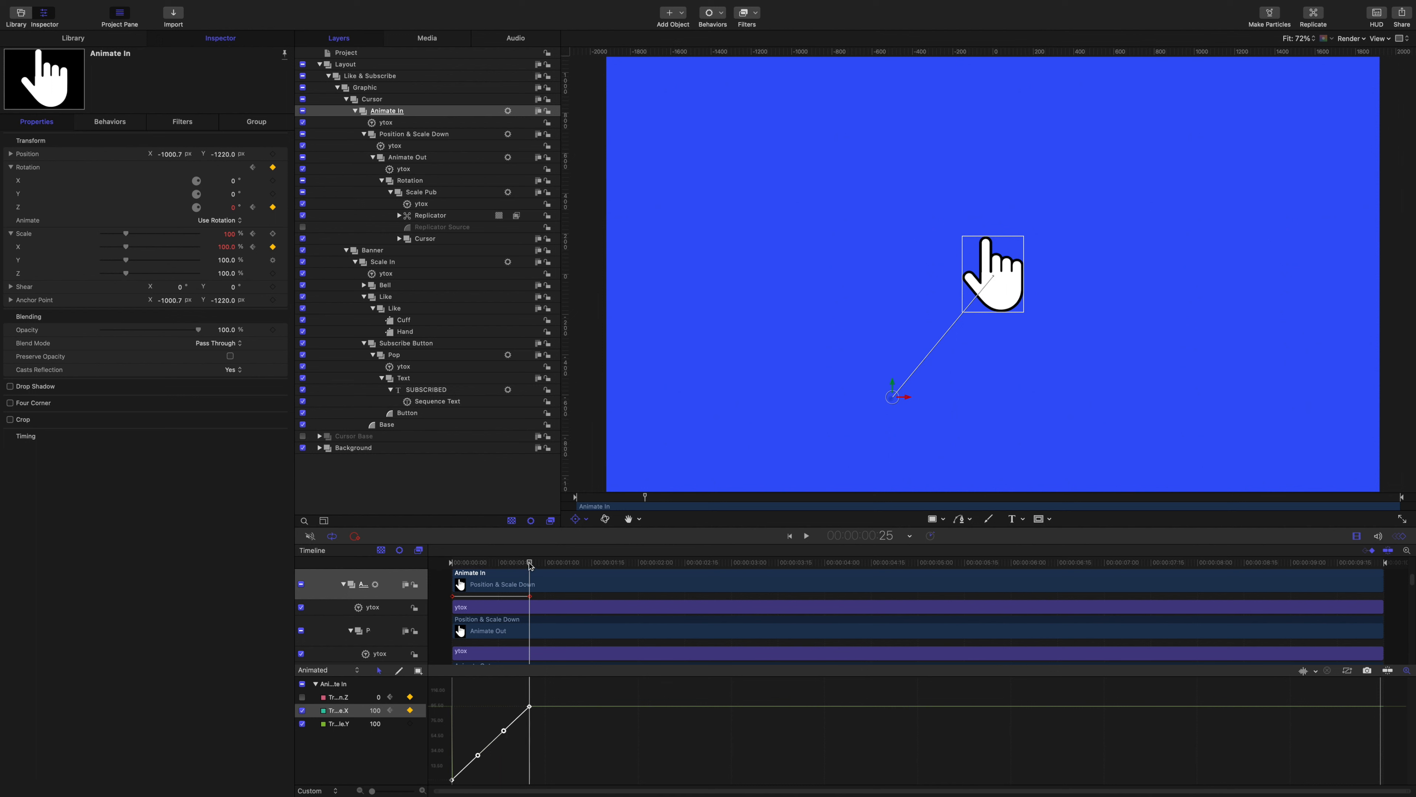
Step: Flatten the Scale X curve's start tangent and stretch its end tangent horizontally back to the first frame, with the playhead at frame 9
left_click_drag(530, 565, 481, 572)
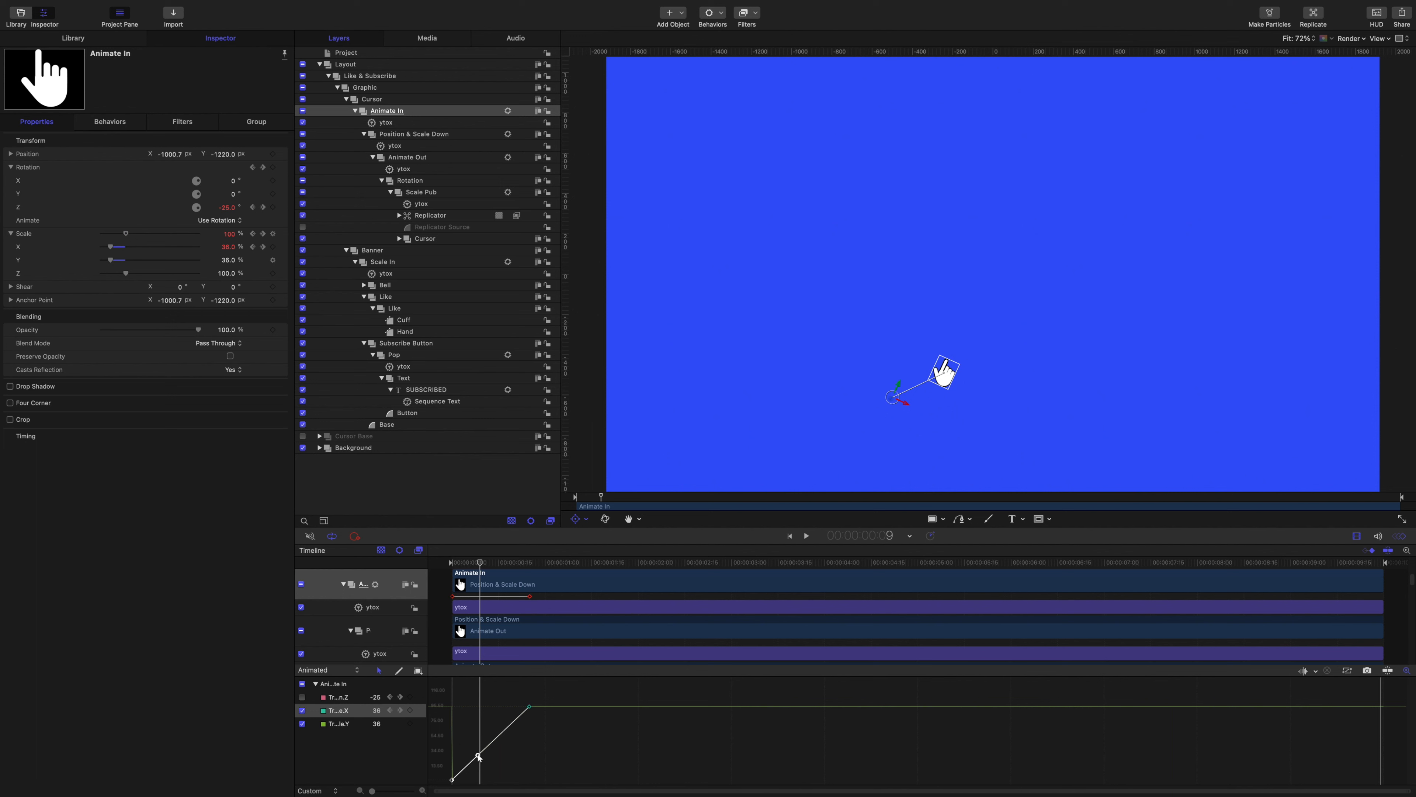
left_click_drag(478, 754, 481, 780)
left_click(530, 706)
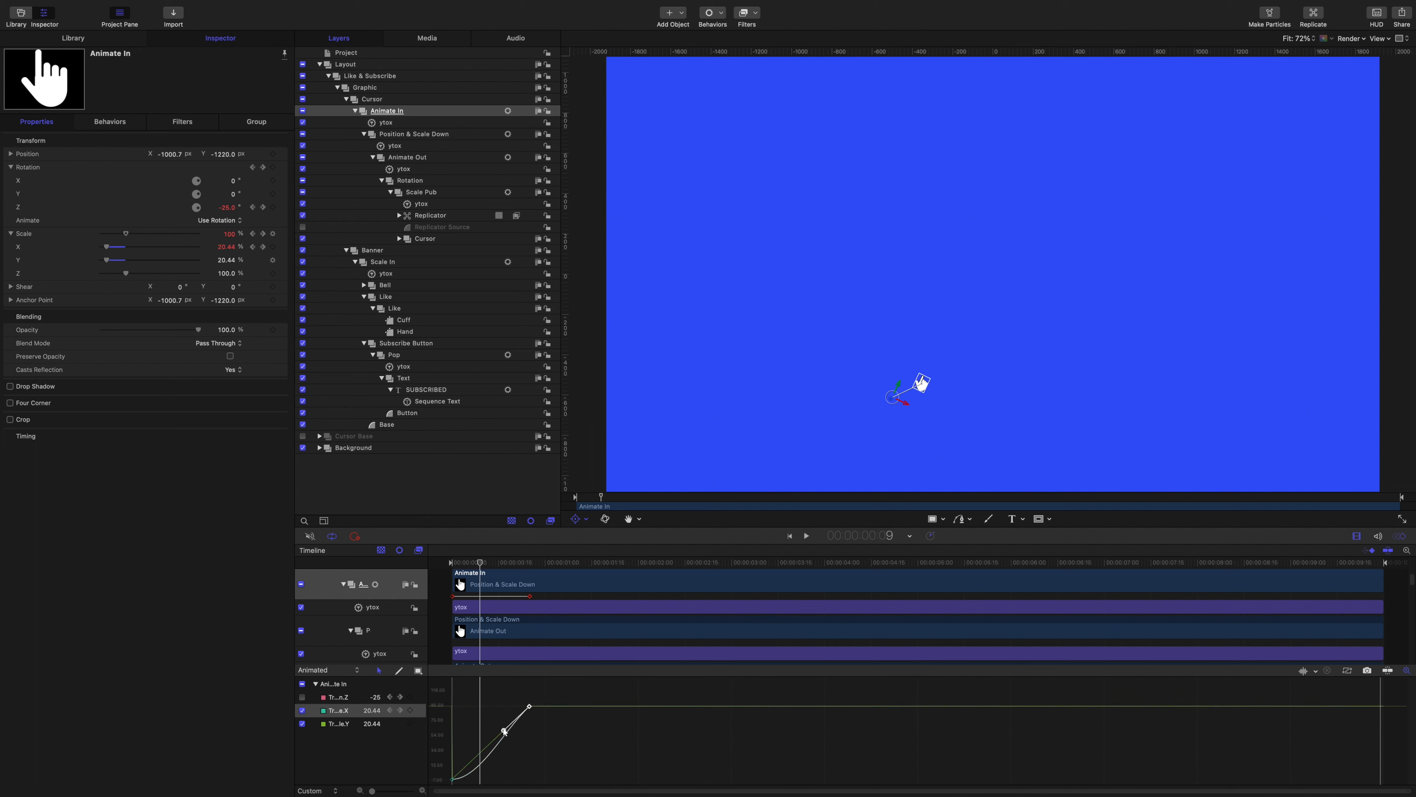
left_click_drag(505, 731, 452, 706)
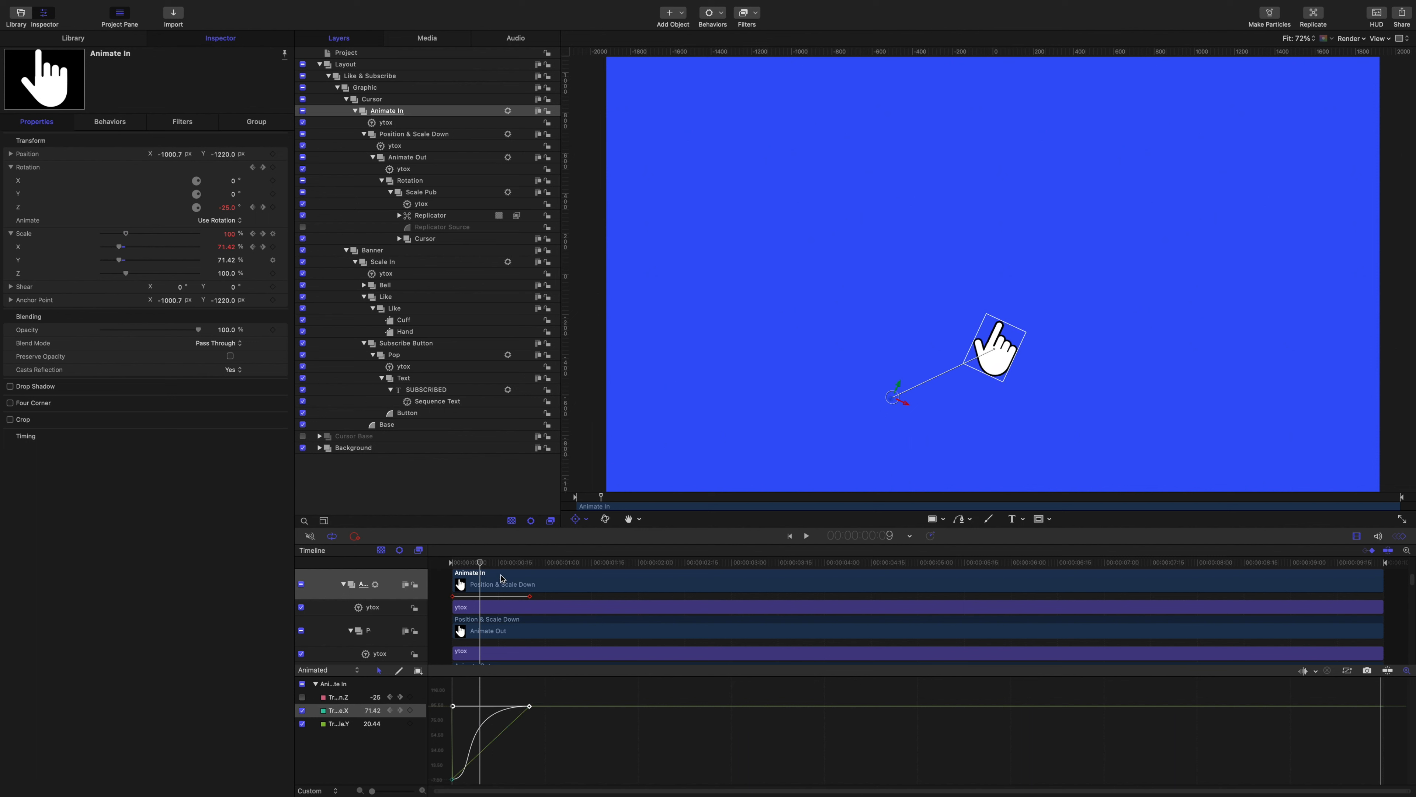
Step: Play the animation to review how the hand cursor swings and scales in
key("space")
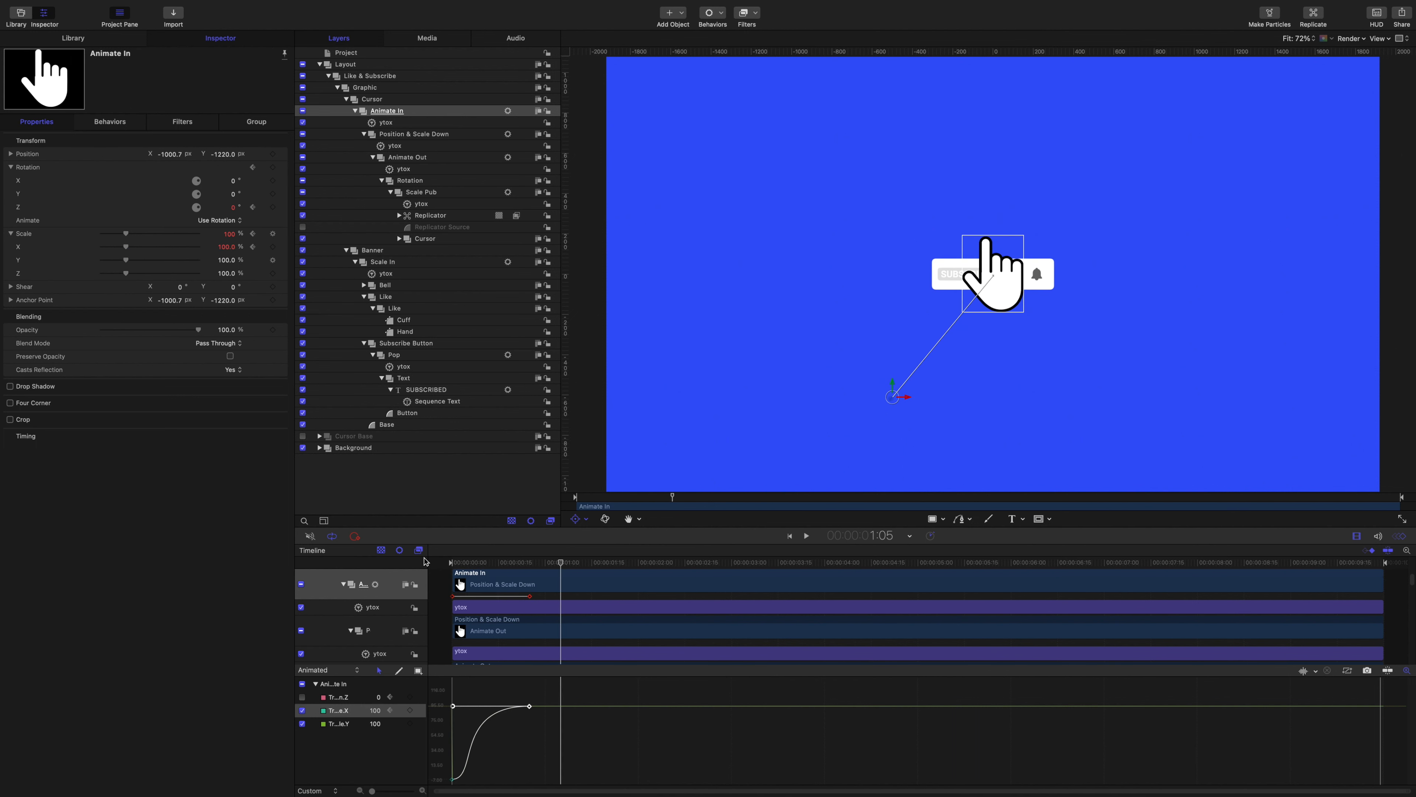
key("space")
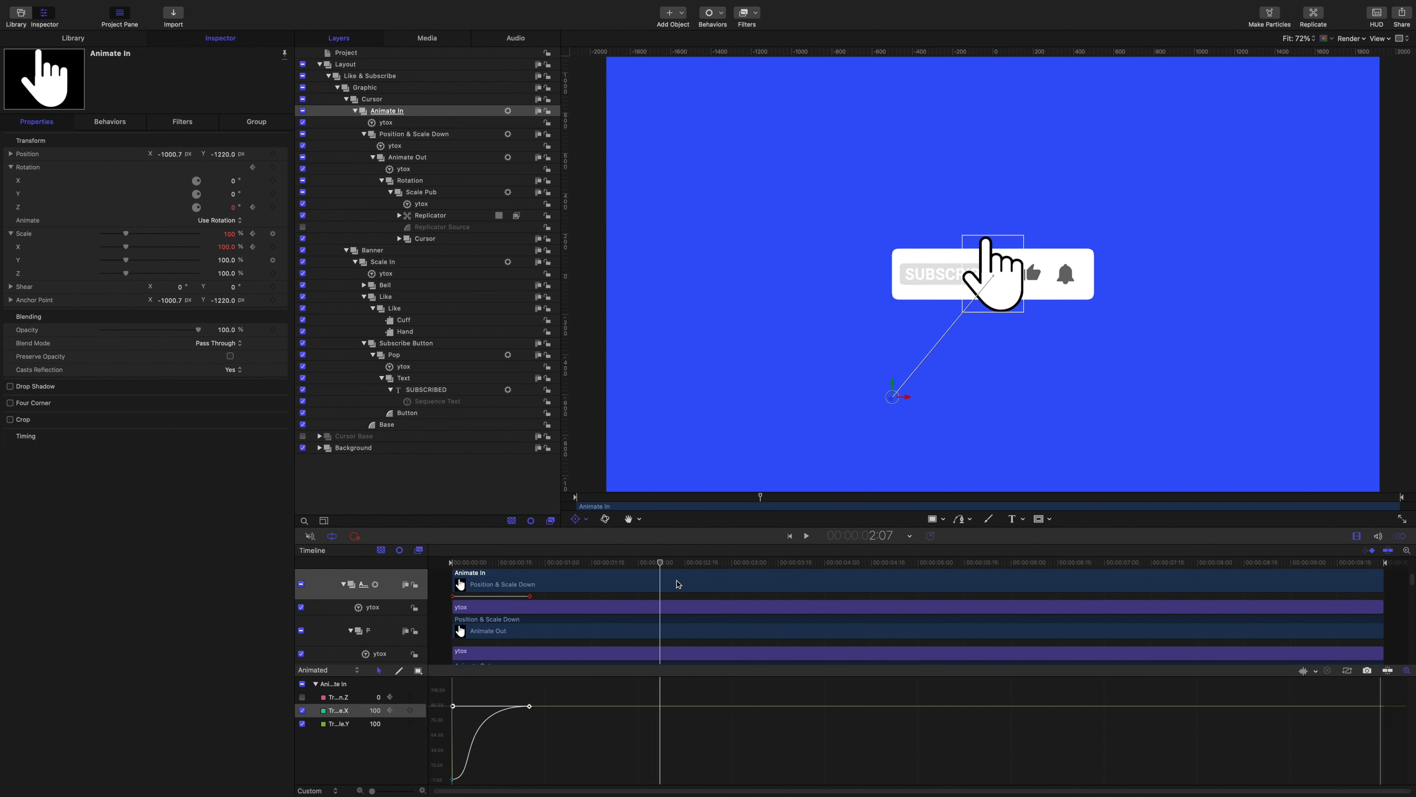
Step: Keyframe Position X, Position Y and Scale X on the Position & Scale Down group at frame 25
left_click_drag(662, 562, 531, 564)
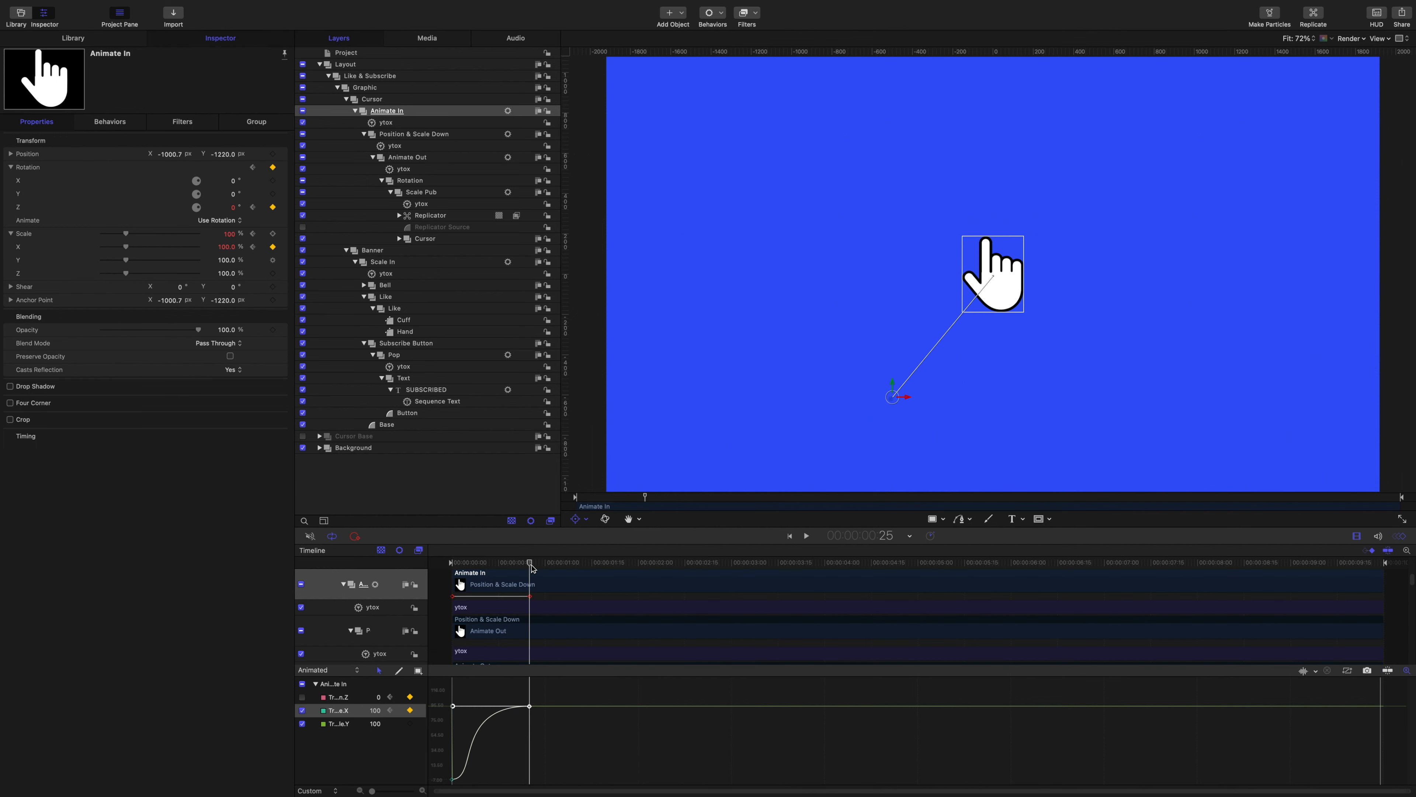
left_click(428, 135)
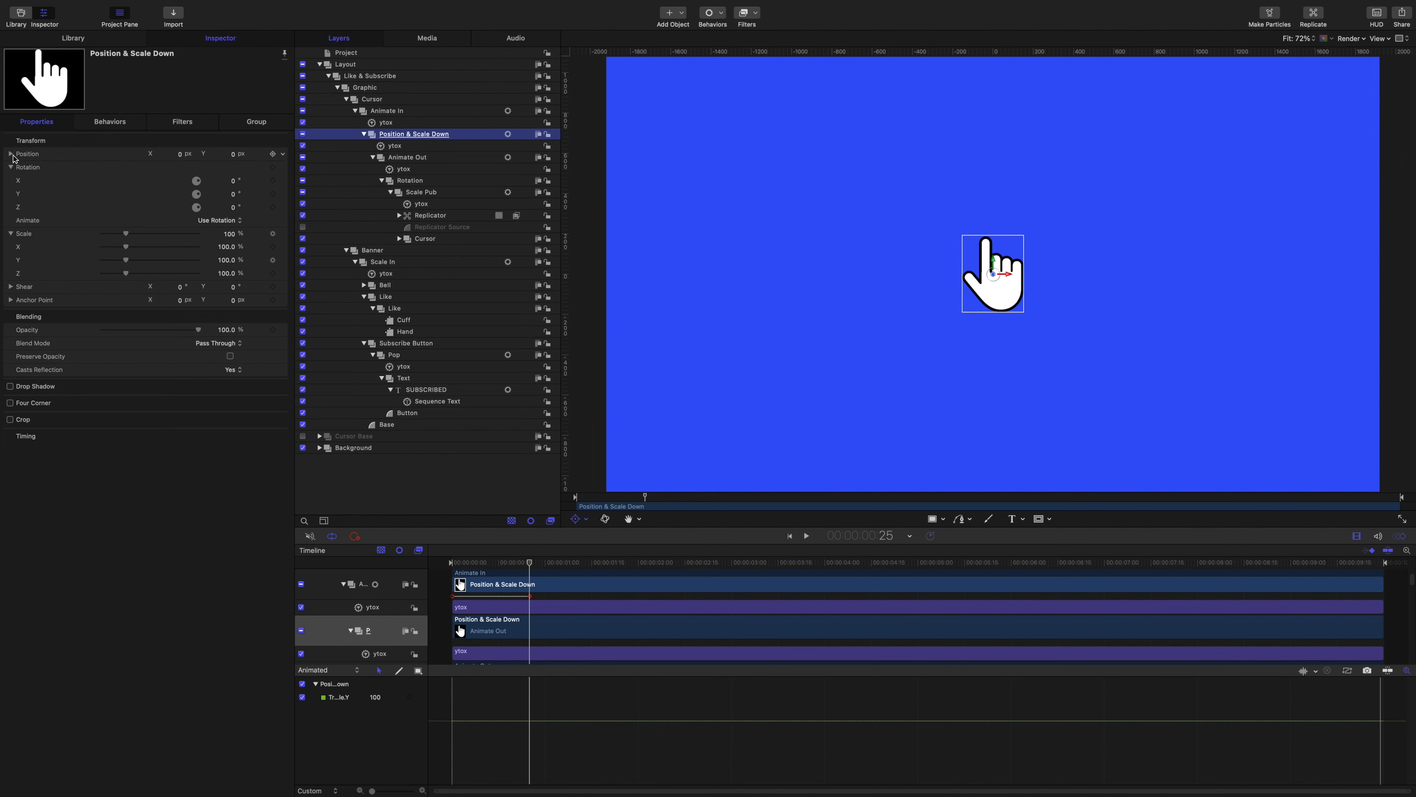
left_click(452, 112)
left_click(428, 135)
left_click(11, 154)
left_click(272, 167)
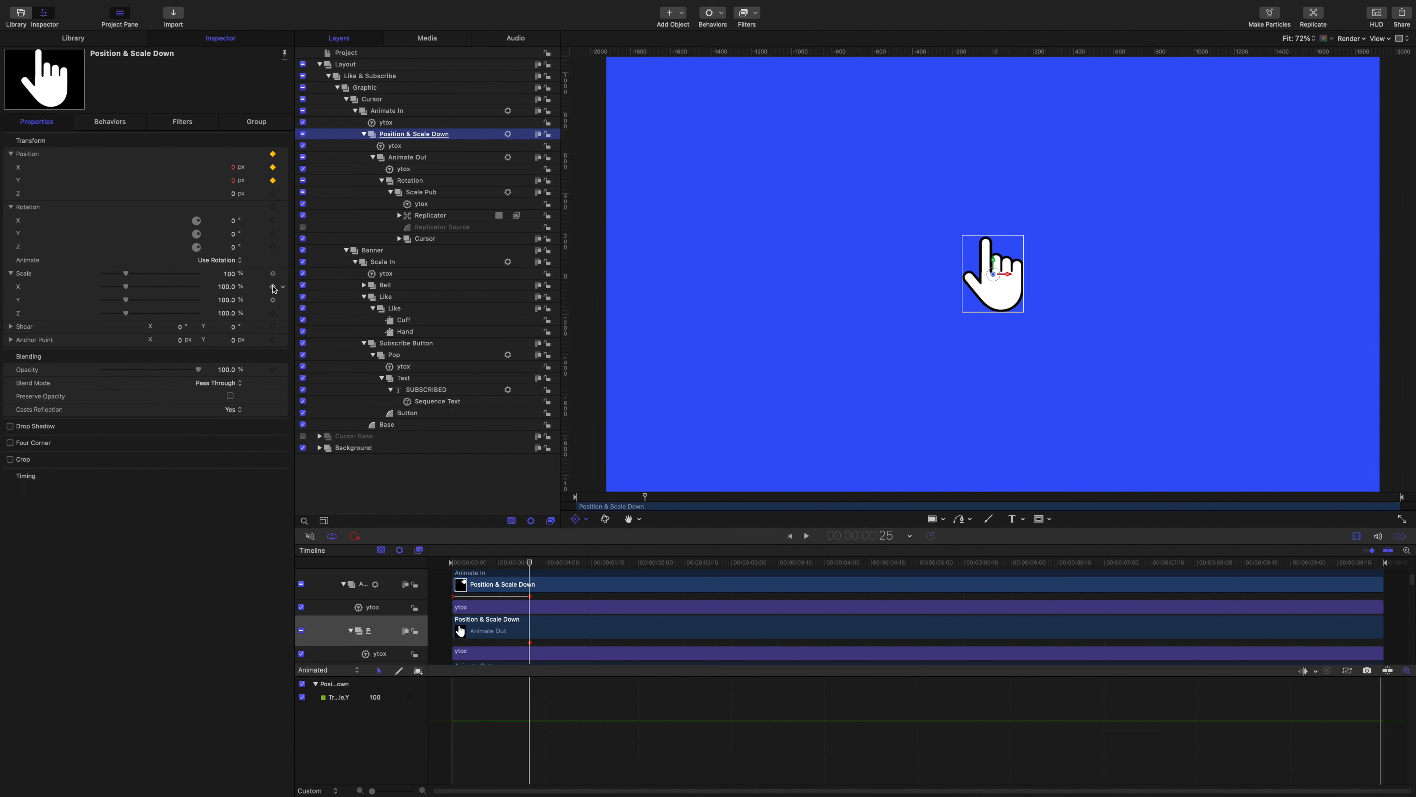
left_click(272, 286)
Step: At 1:25, keyframe Position & Scale Down with Scale X 60%, Position X -674.48 px and Y -194.48 px, putting the hand over the Subscribe button
left_click_drag(530, 565, 624, 577)
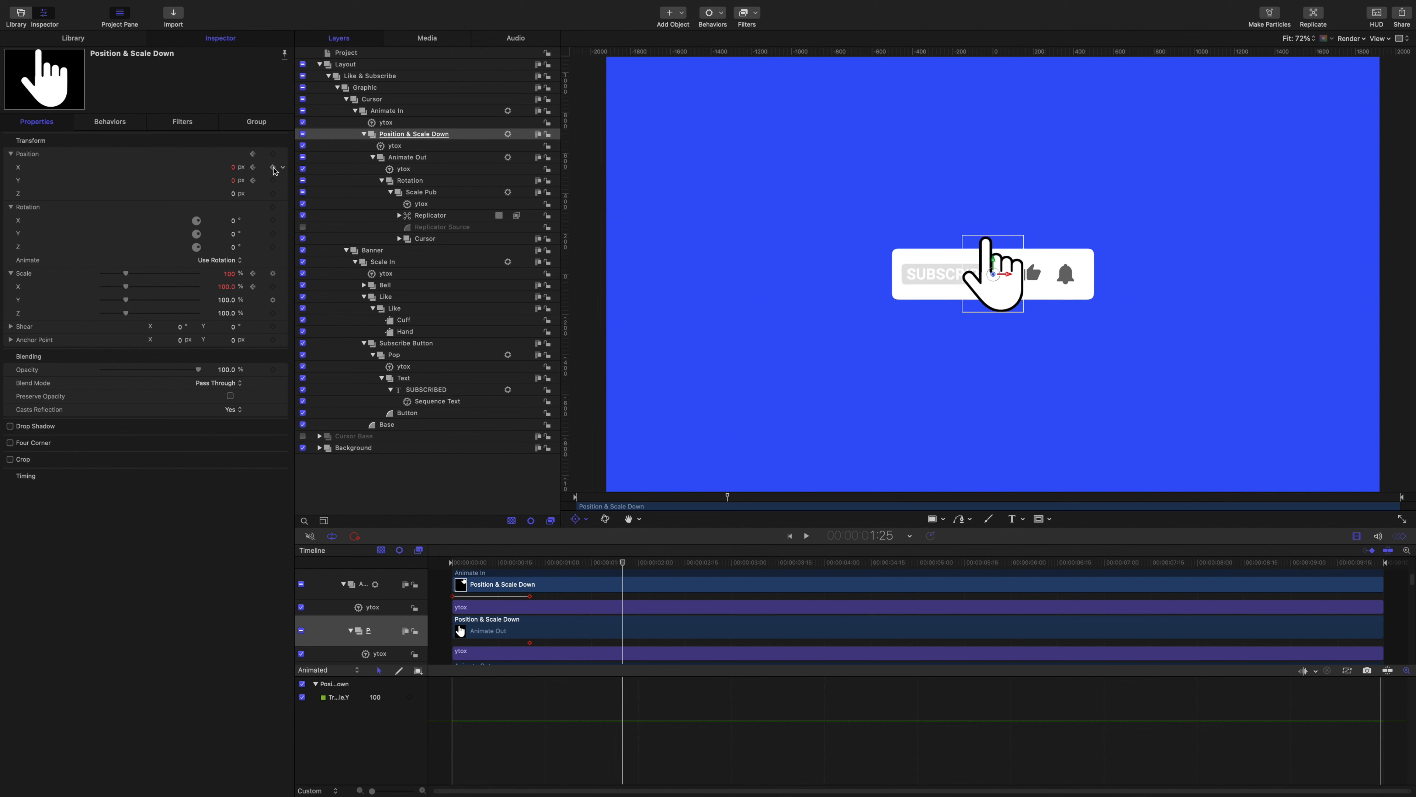
left_click(273, 167)
left_click(273, 180)
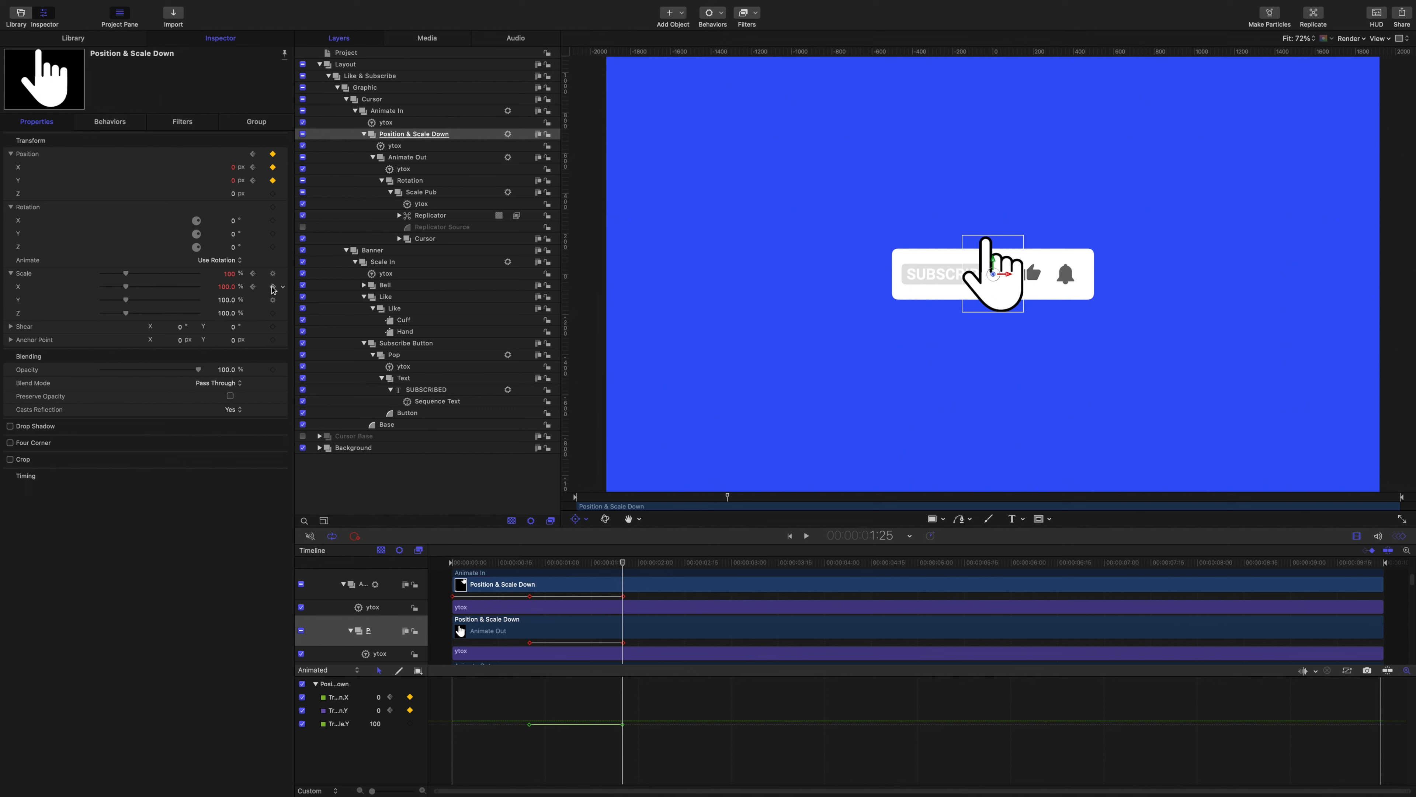
left_click(272, 286)
left_click(229, 288)
type("60")
key("Return")
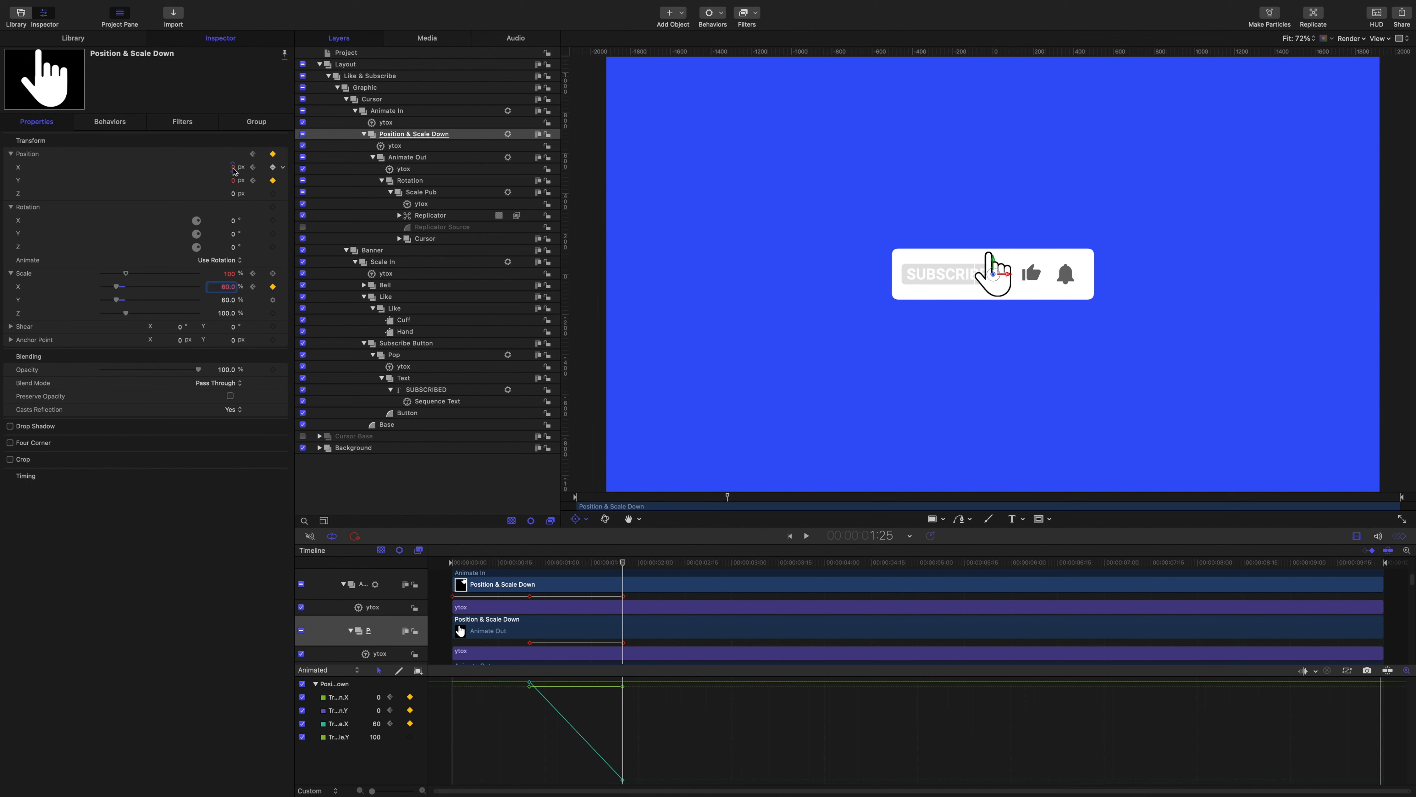
mouse_move(234, 171)
left_mouse_down()
mouse_move(156, 171)
mouse_move(229, 167)
mouse_move(235, 186)
mouse_move(213, 180)
left_mouse_up()
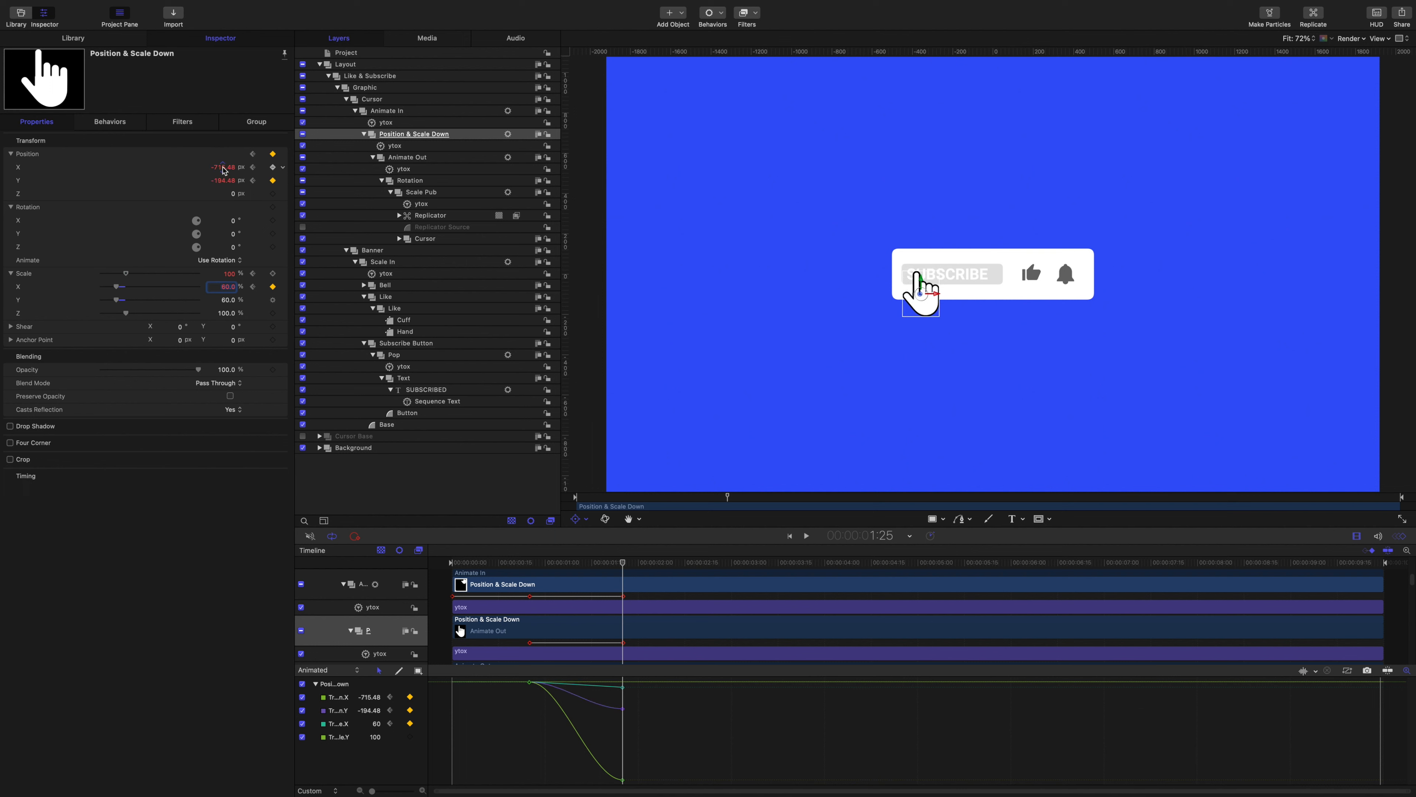
left_click_drag(223, 170, 223, 167)
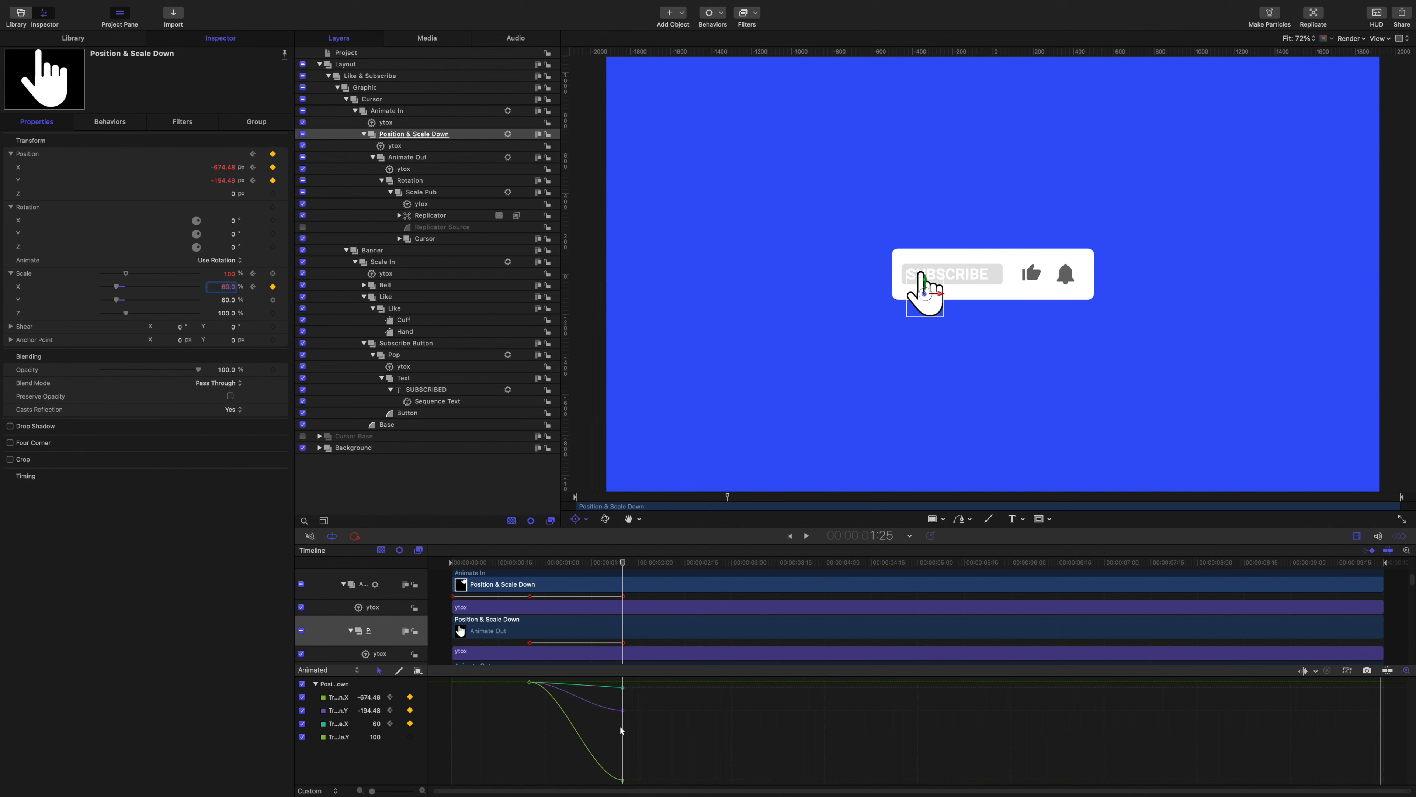
Step: Apply Ease Both to all Position & Scale Down keyframes and play back the move from frame 25
left_click_drag(636, 783, 527, 673)
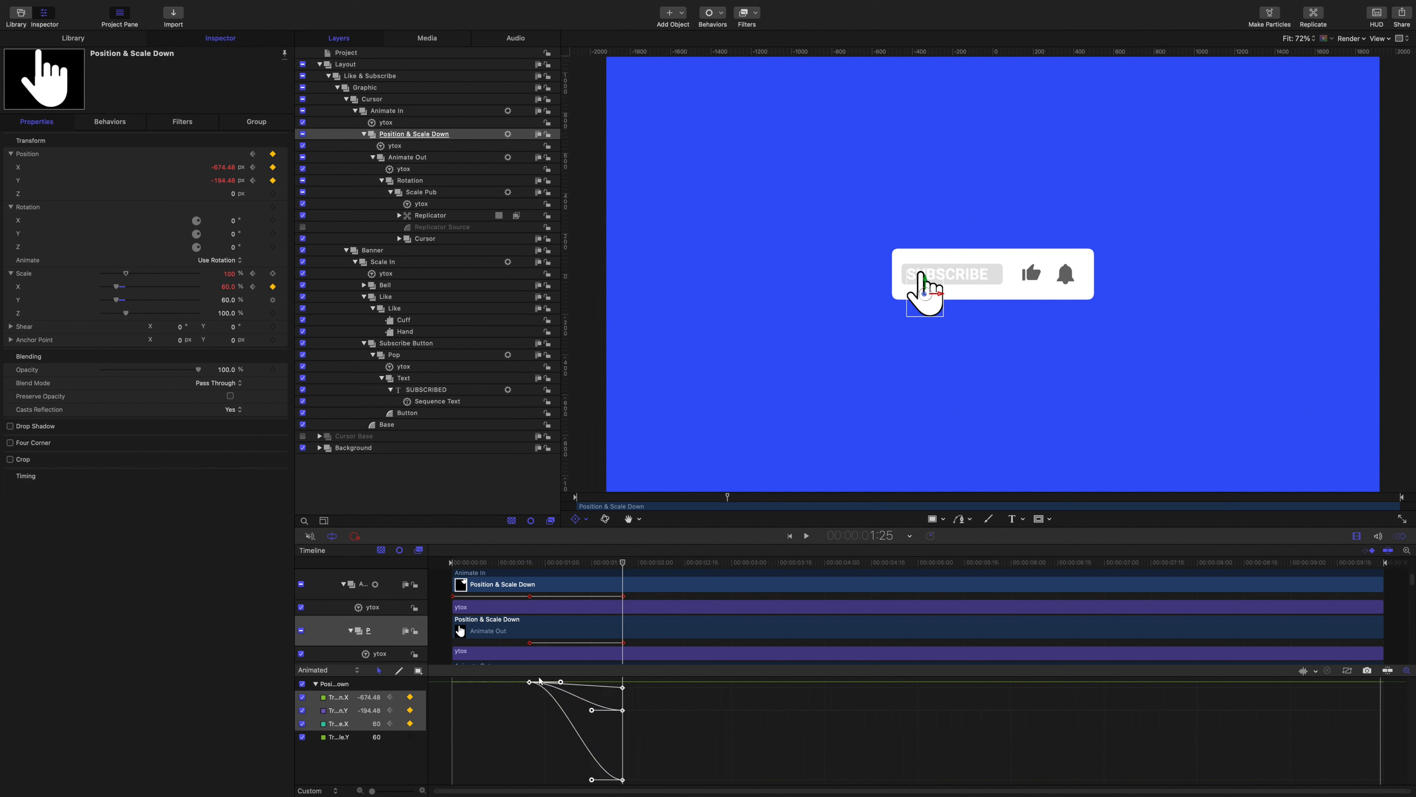
right_click(623, 689)
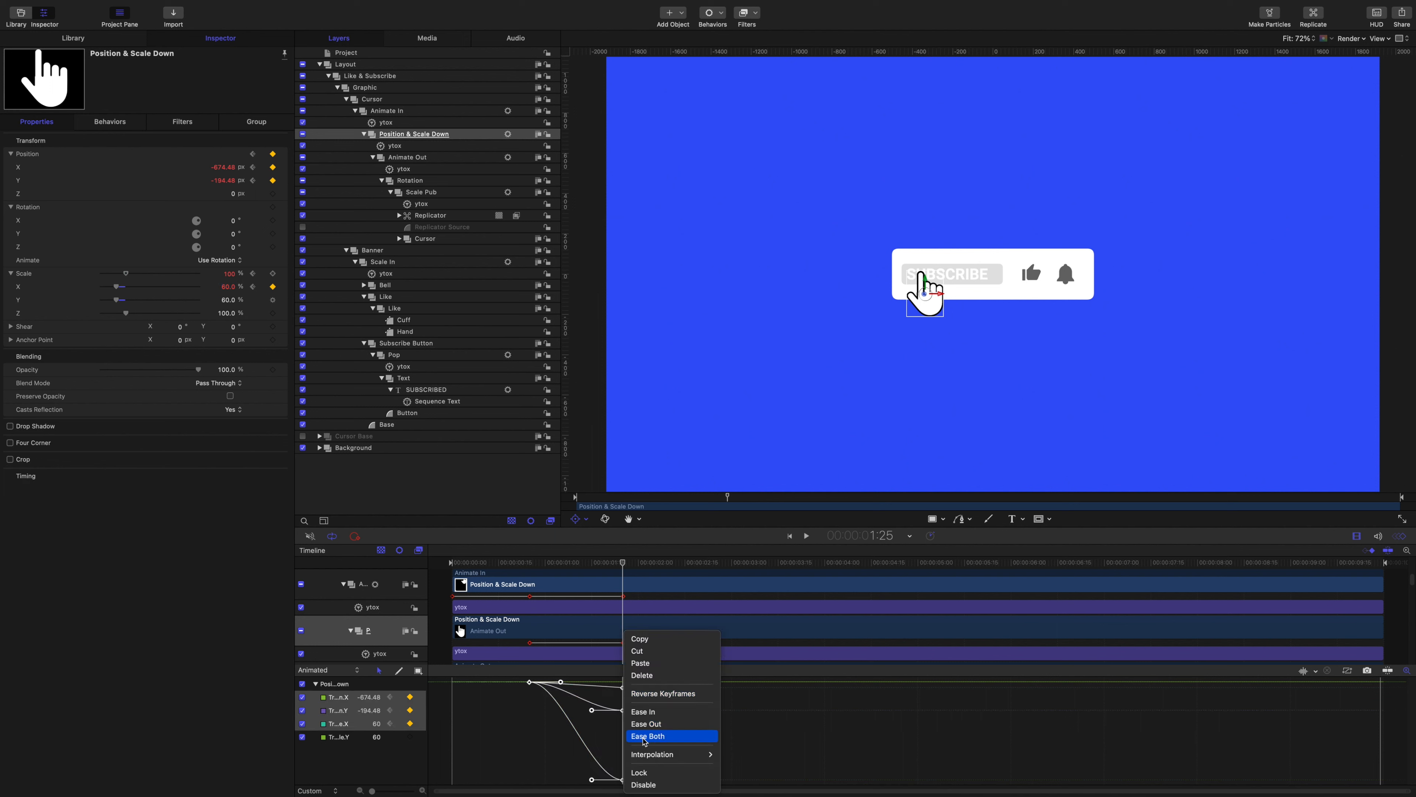
left_click(645, 737)
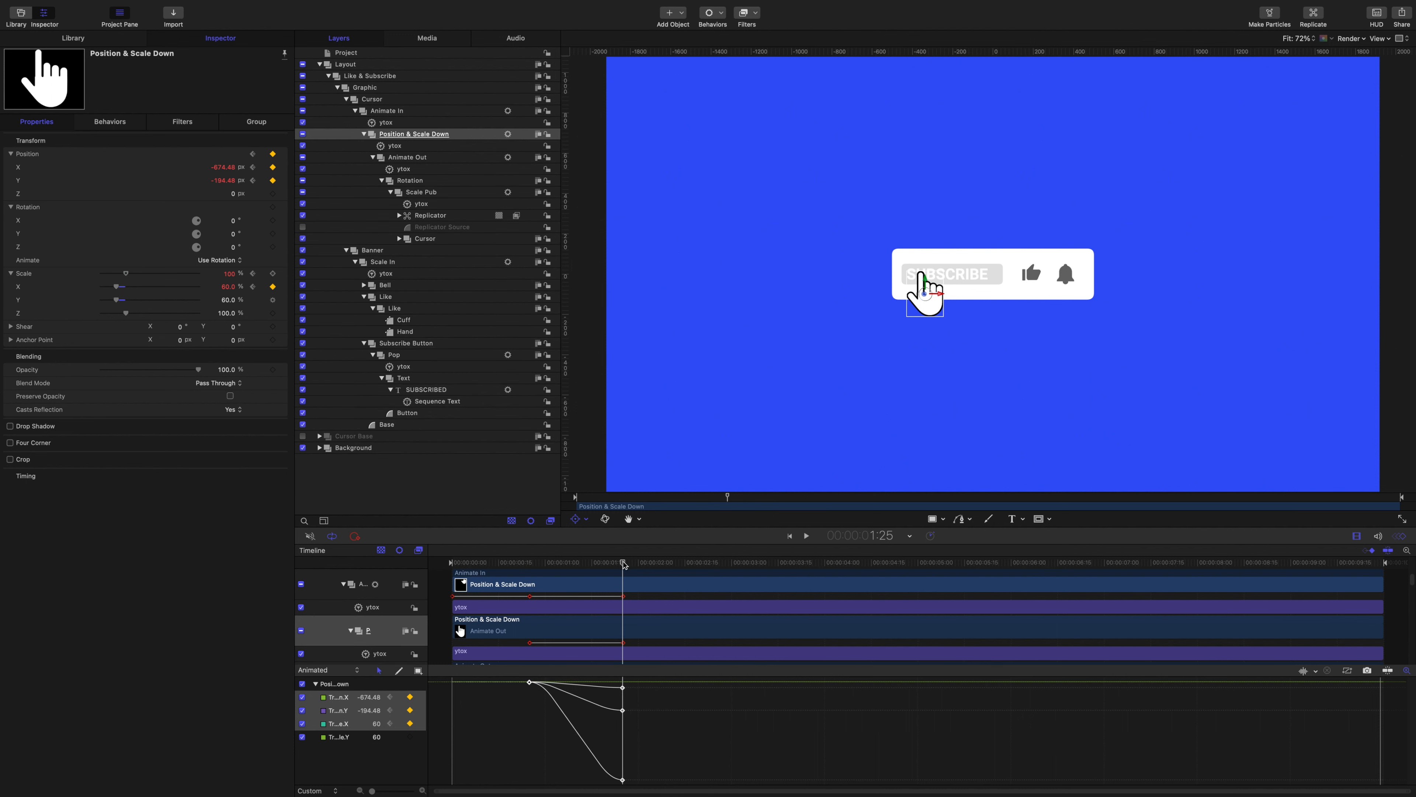
left_click_drag(623, 562, 530, 549)
key("space")
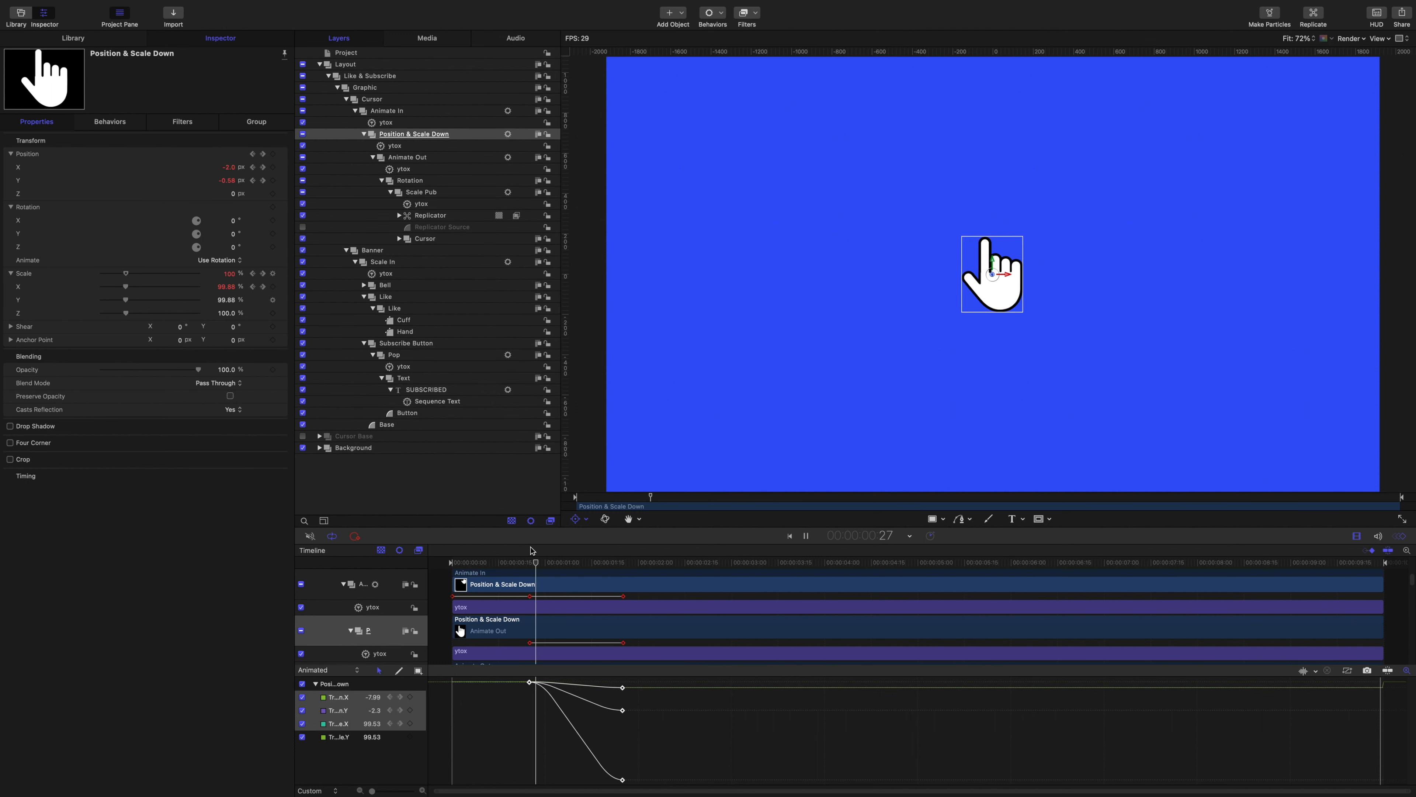
key("space")
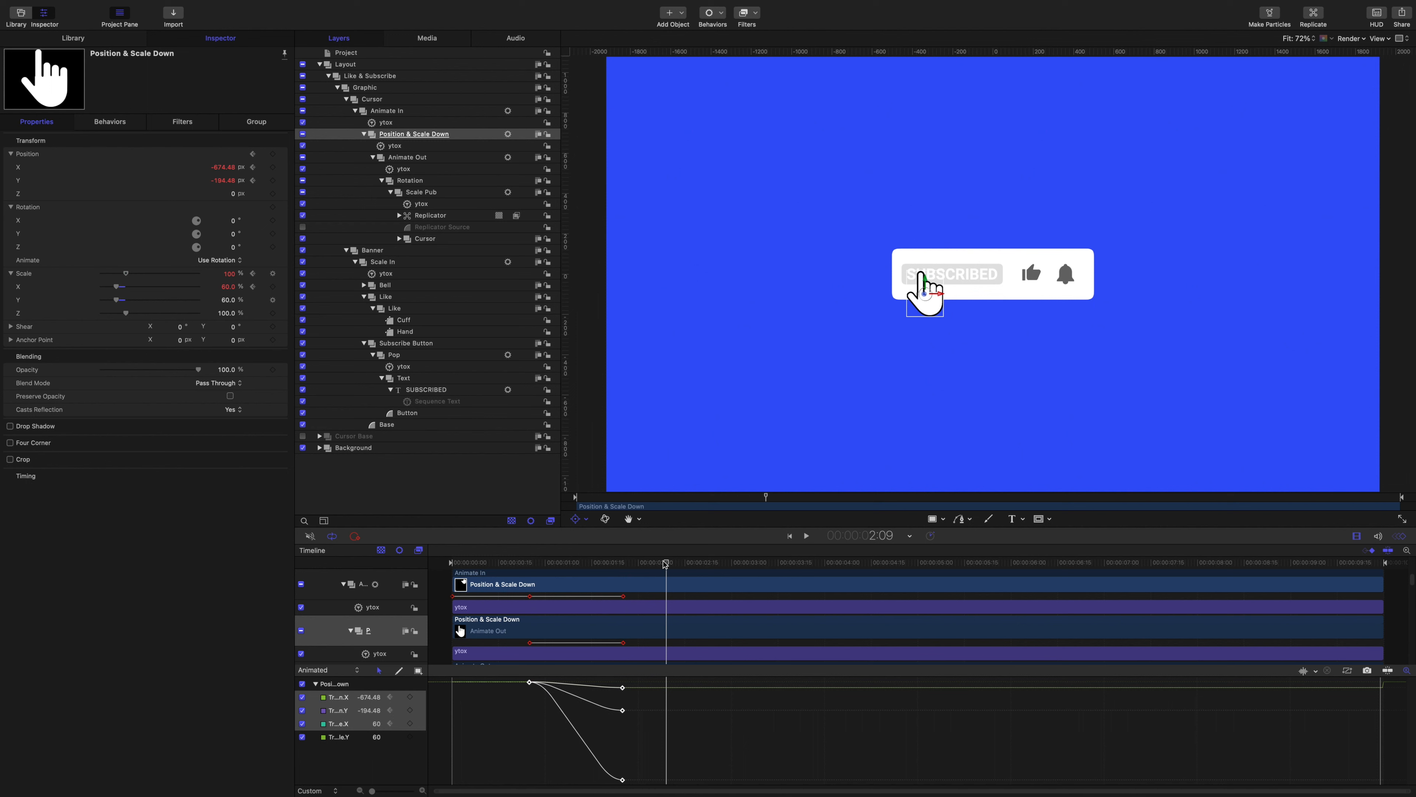
Step: Keyframe the Rotation group's Z rotation at -14° on frame 25 and at 13.3° on 1:25
left_click_drag(666, 563, 531, 559)
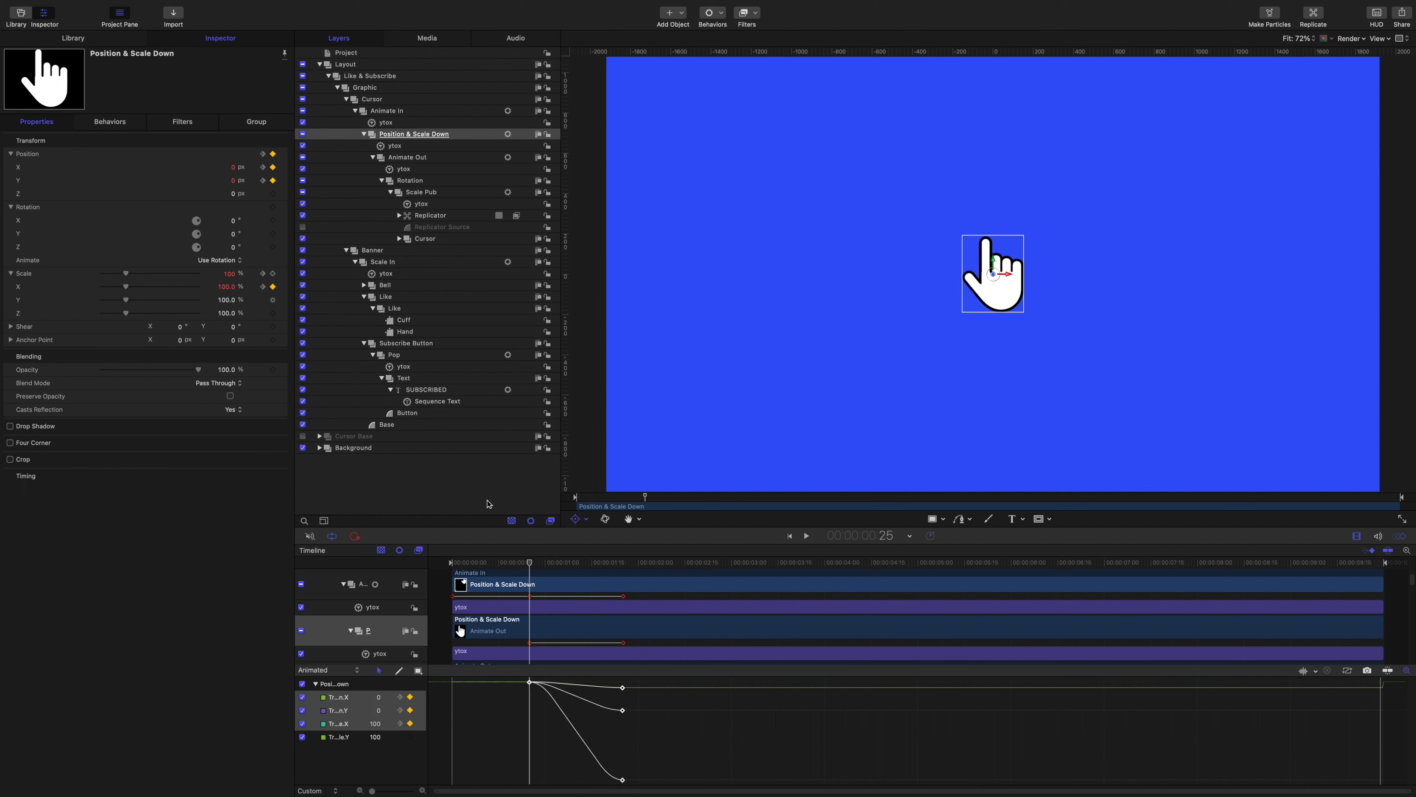
left_click(413, 181)
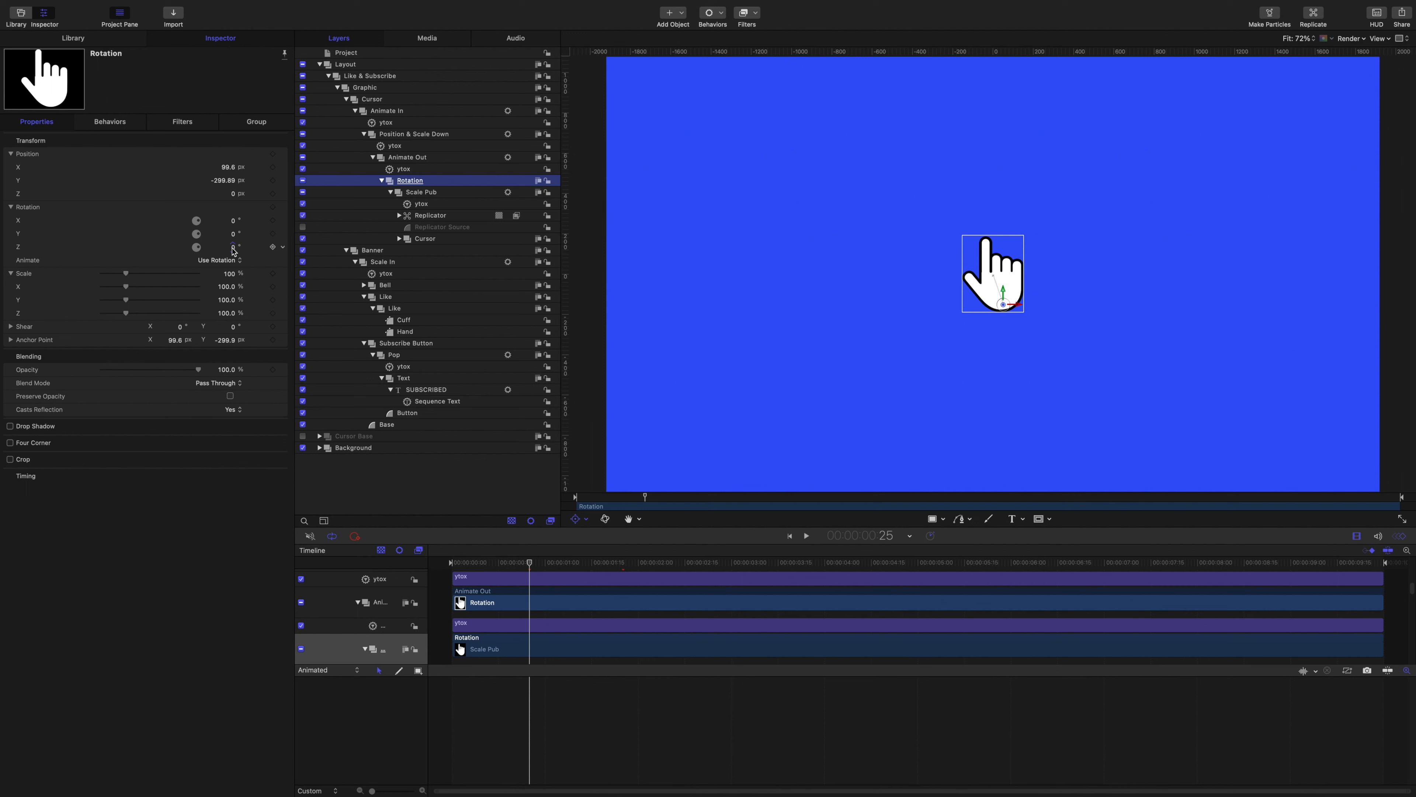
left_click_drag(234, 252, 220, 251)
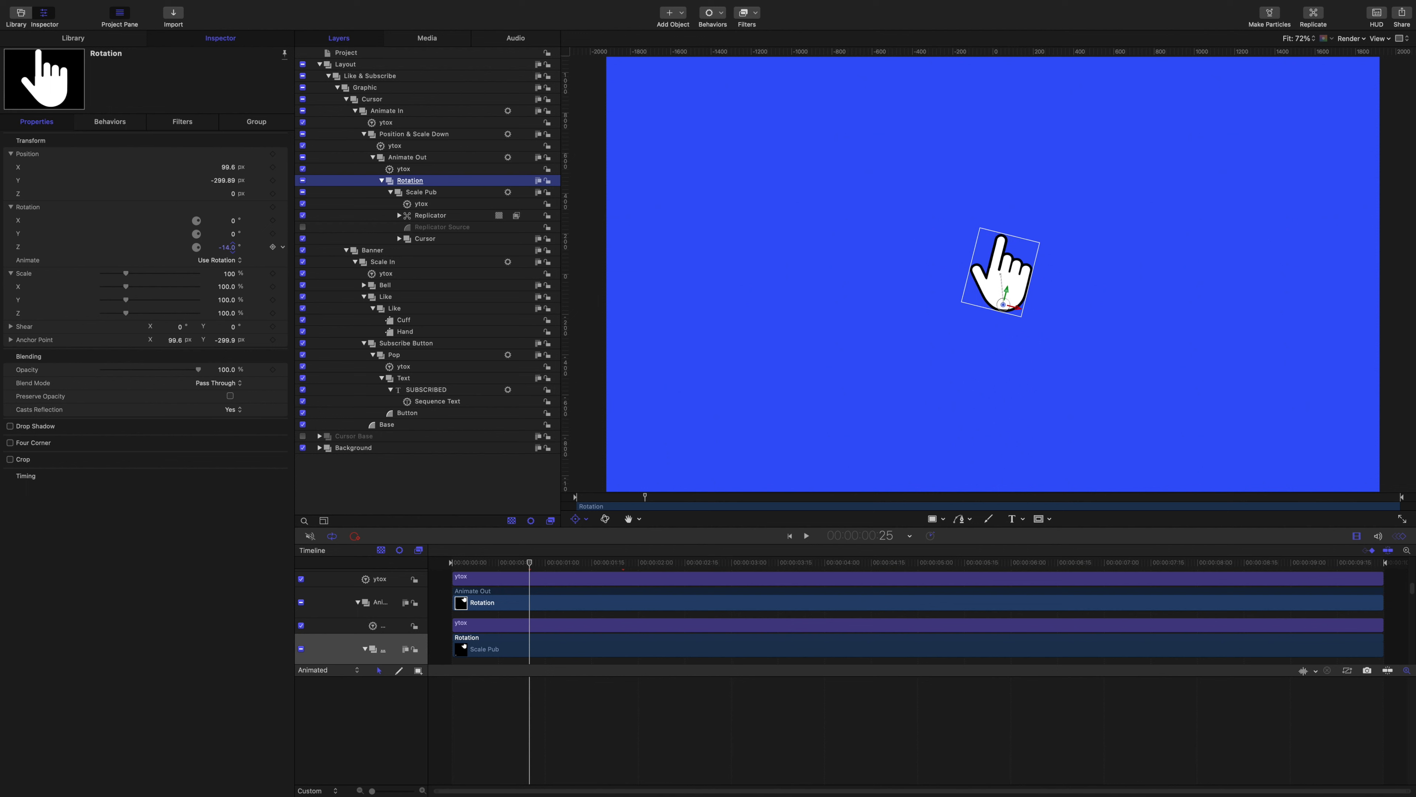
left_click(273, 248)
left_click_drag(524, 566, 623, 583)
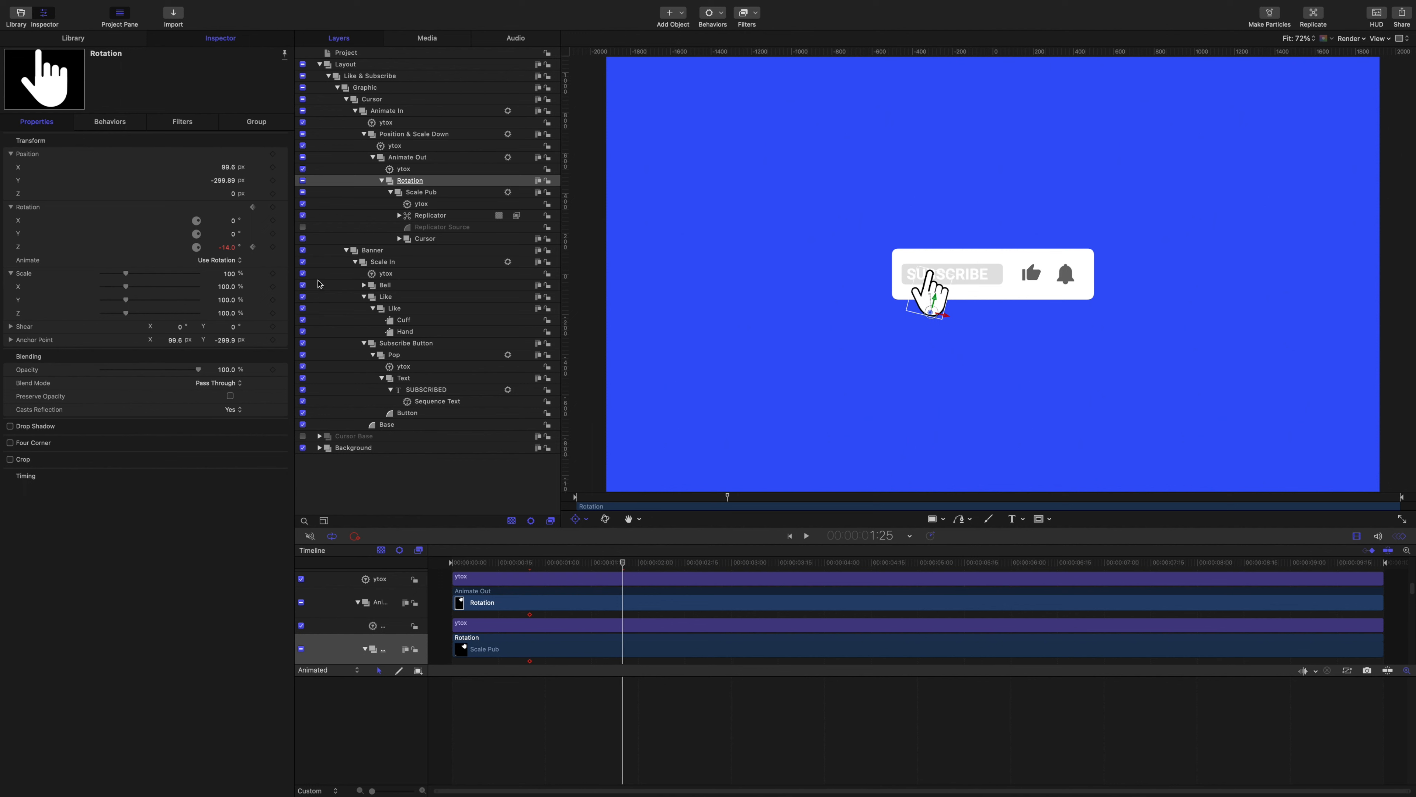
mouse_move(229, 253)
left_mouse_down()
mouse_move(243, 253)
mouse_move(226, 249)
left_mouse_up()
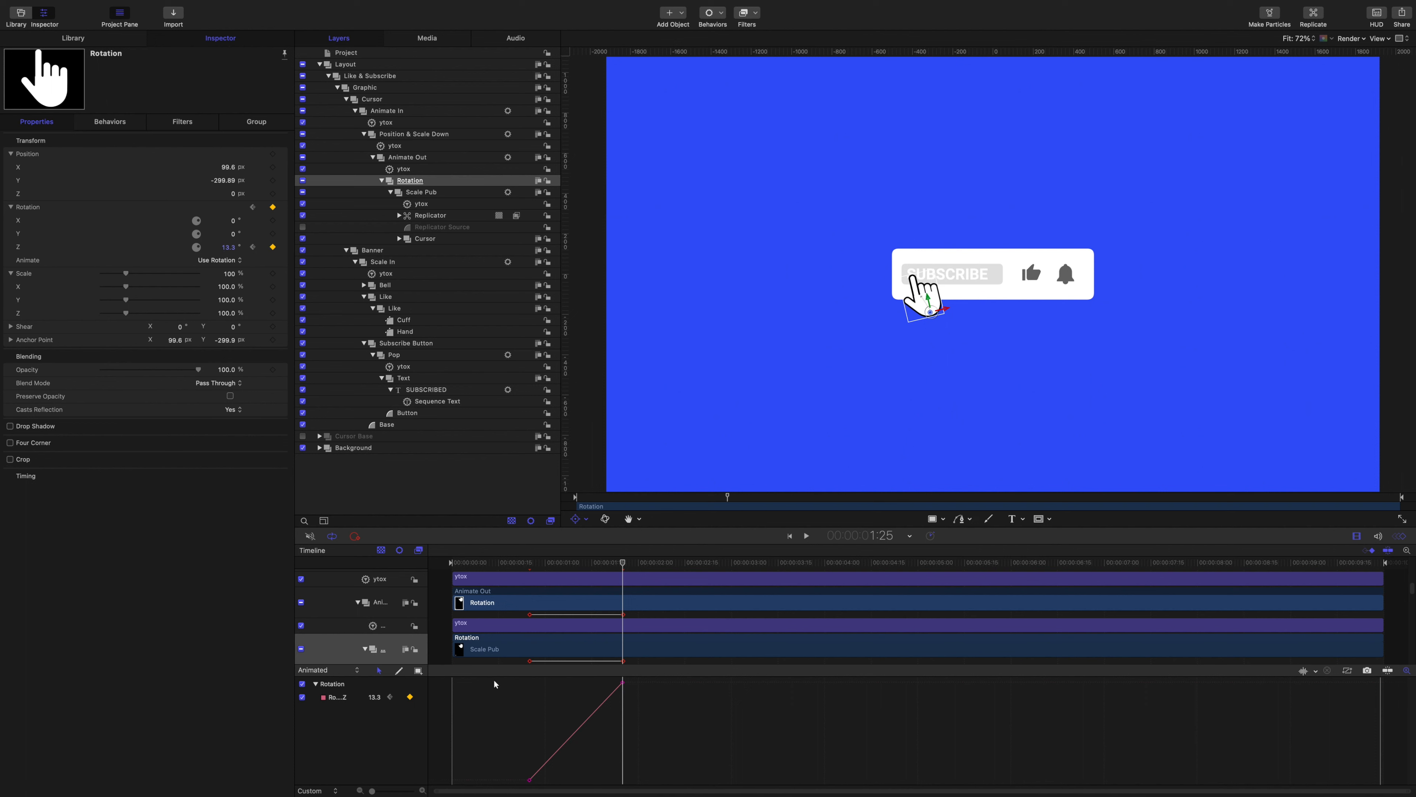
Step: Ease both of the Rotation group's Z keyframes and play back the hand's tilt towards the Subscribe button
left_click_drag(494, 678, 634, 788)
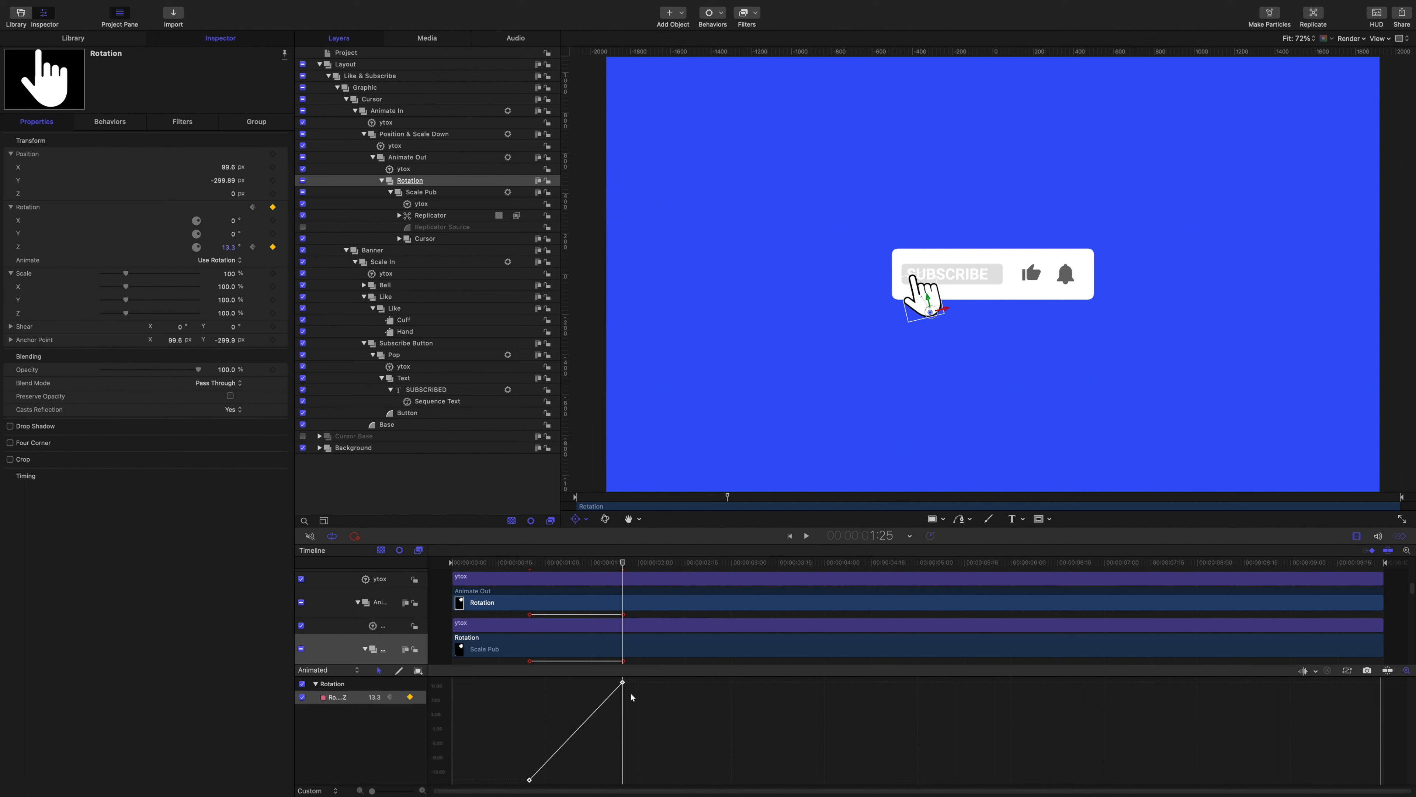
right_click(623, 683)
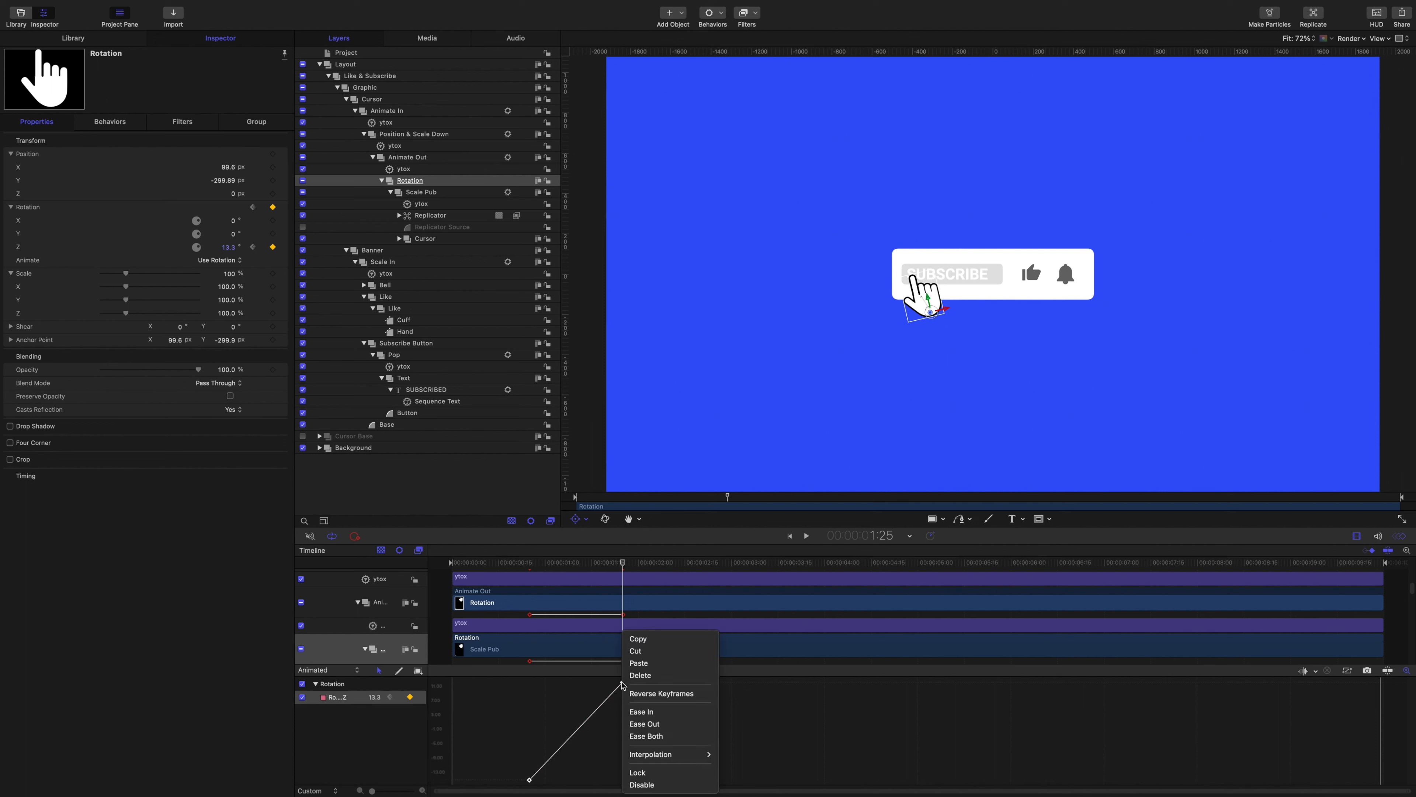
left_click(638, 713)
key("space")
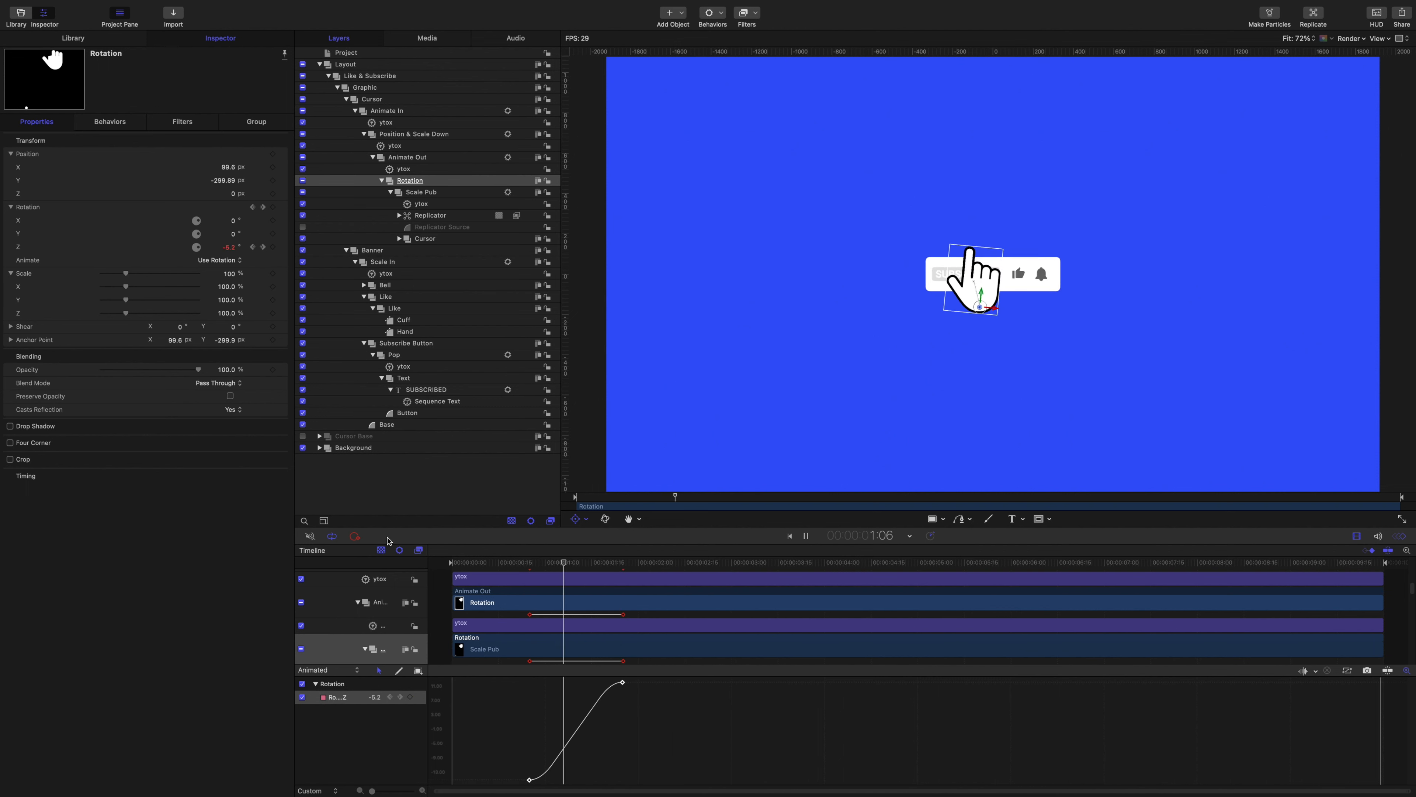
key("space")
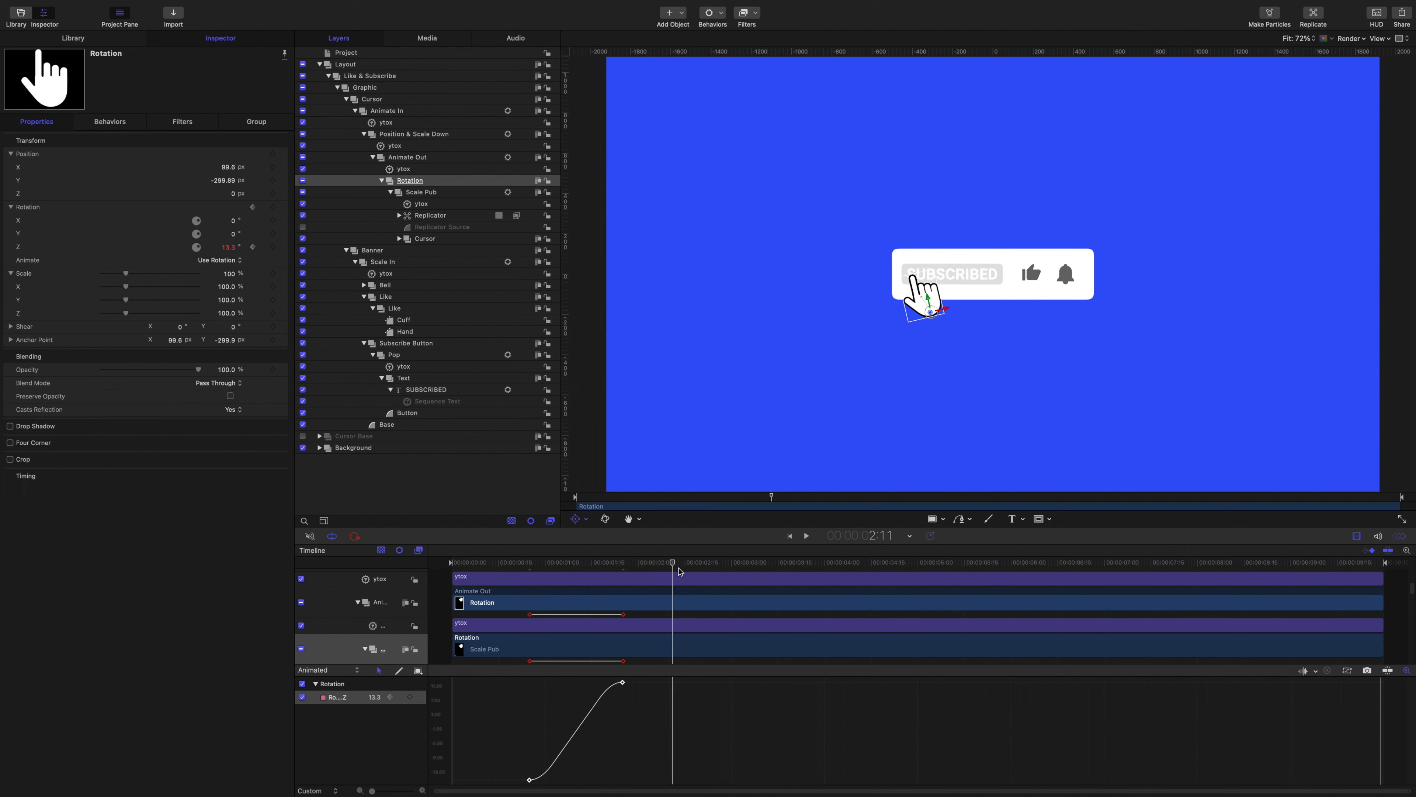
left_click_drag(664, 563, 531, 559)
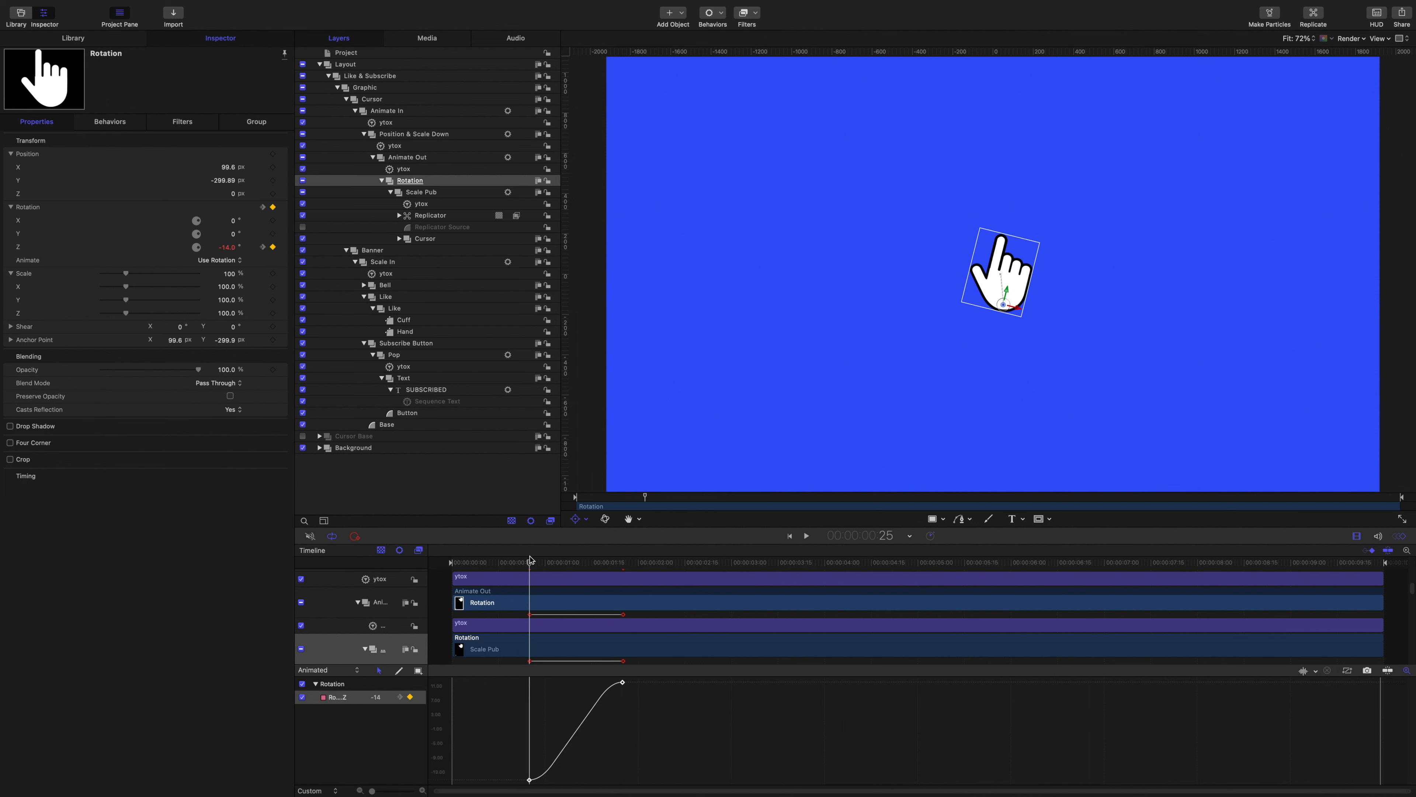
key("space")
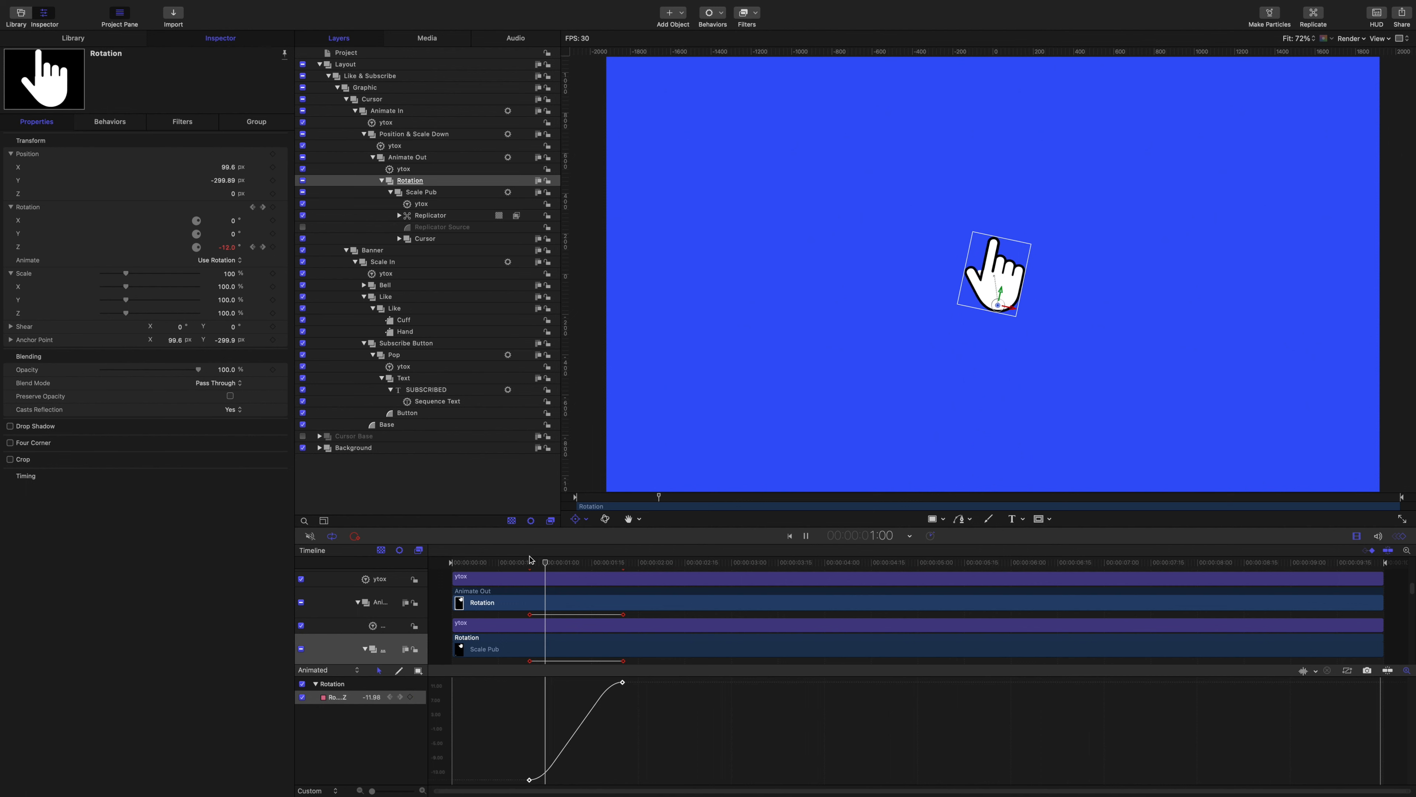
key("space")
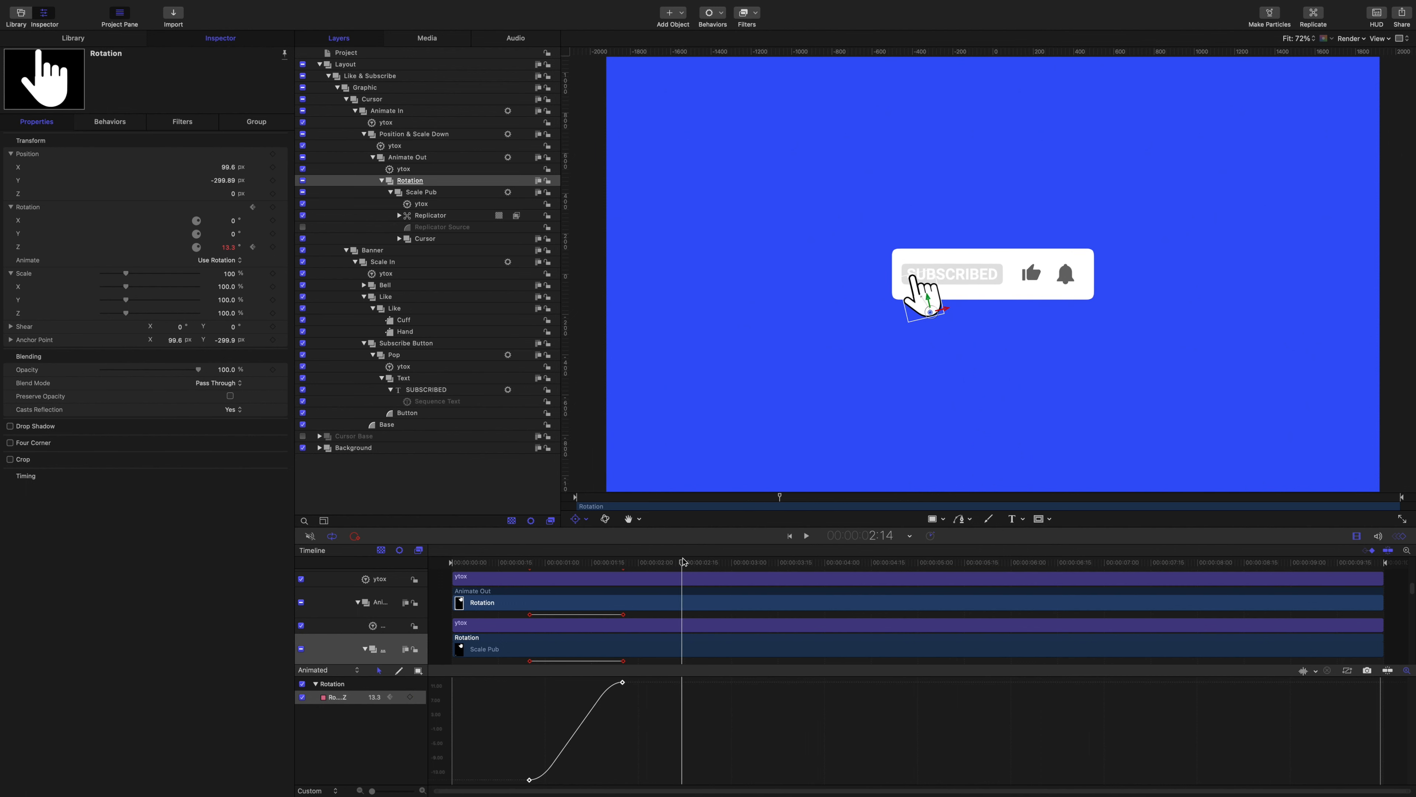
Step: Keyframe Position & Scale Down's Position X and Y at 2:24, and set Position X to 358.52 px at 3:24, over the like icon
left_click_drag(682, 562, 623, 565)
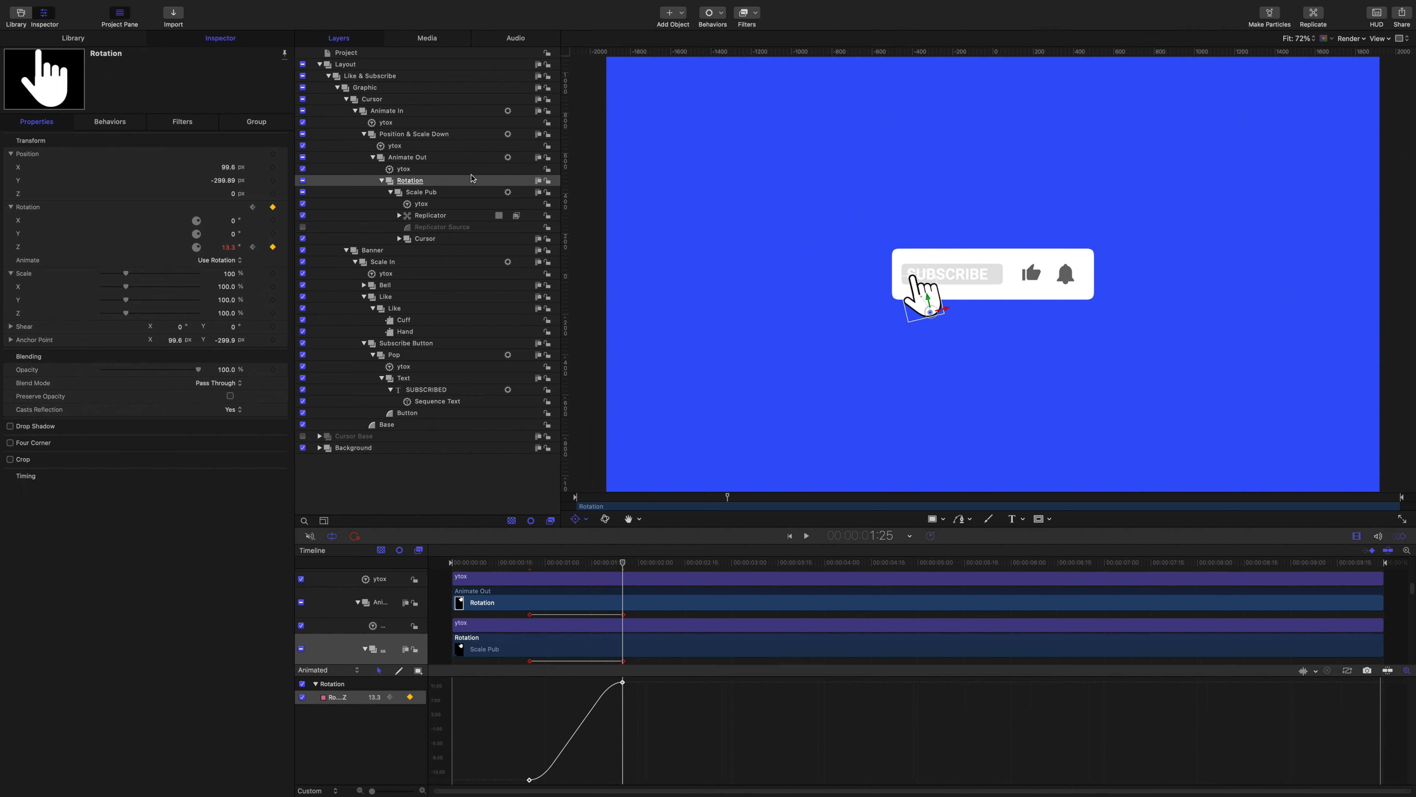
left_click(434, 136)
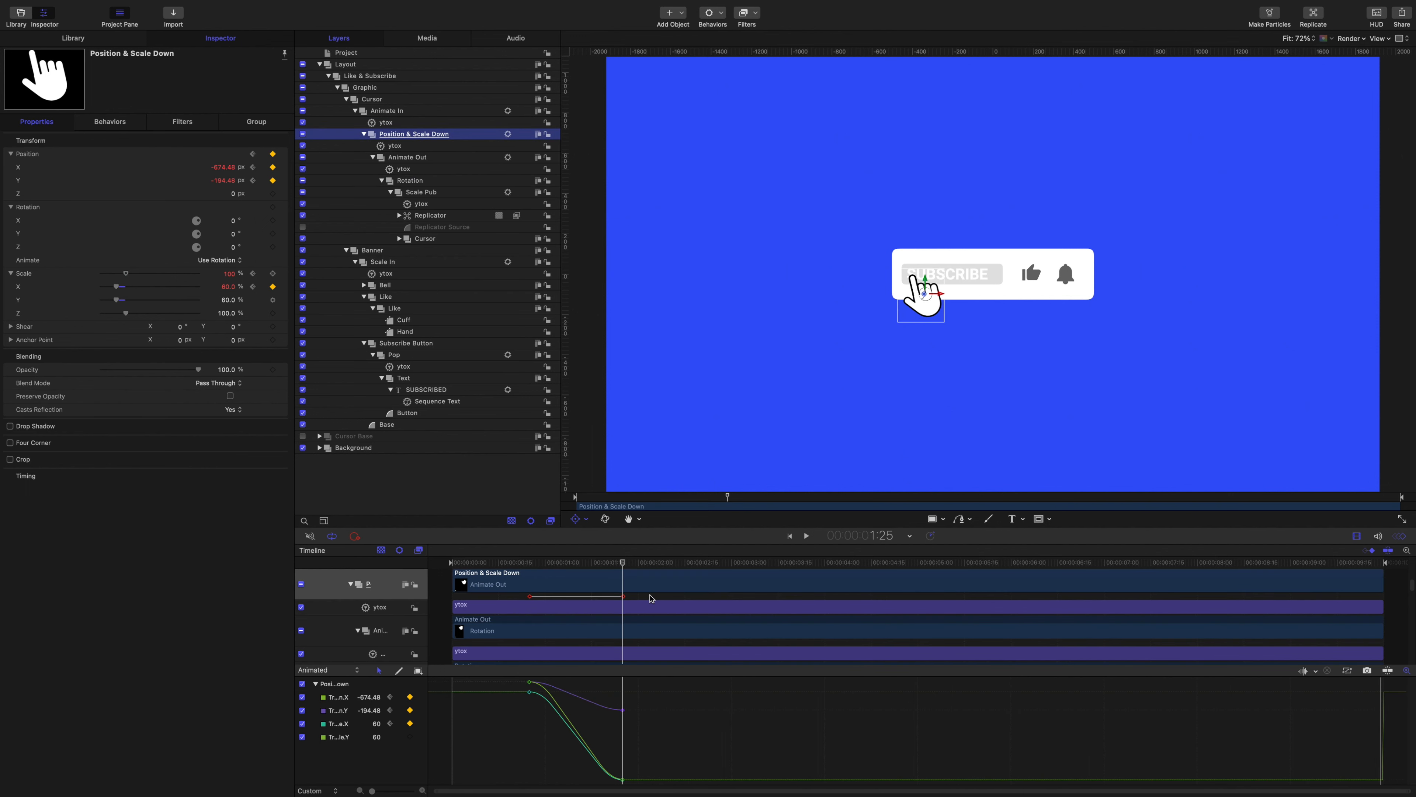
left_click_drag(624, 564, 714, 580)
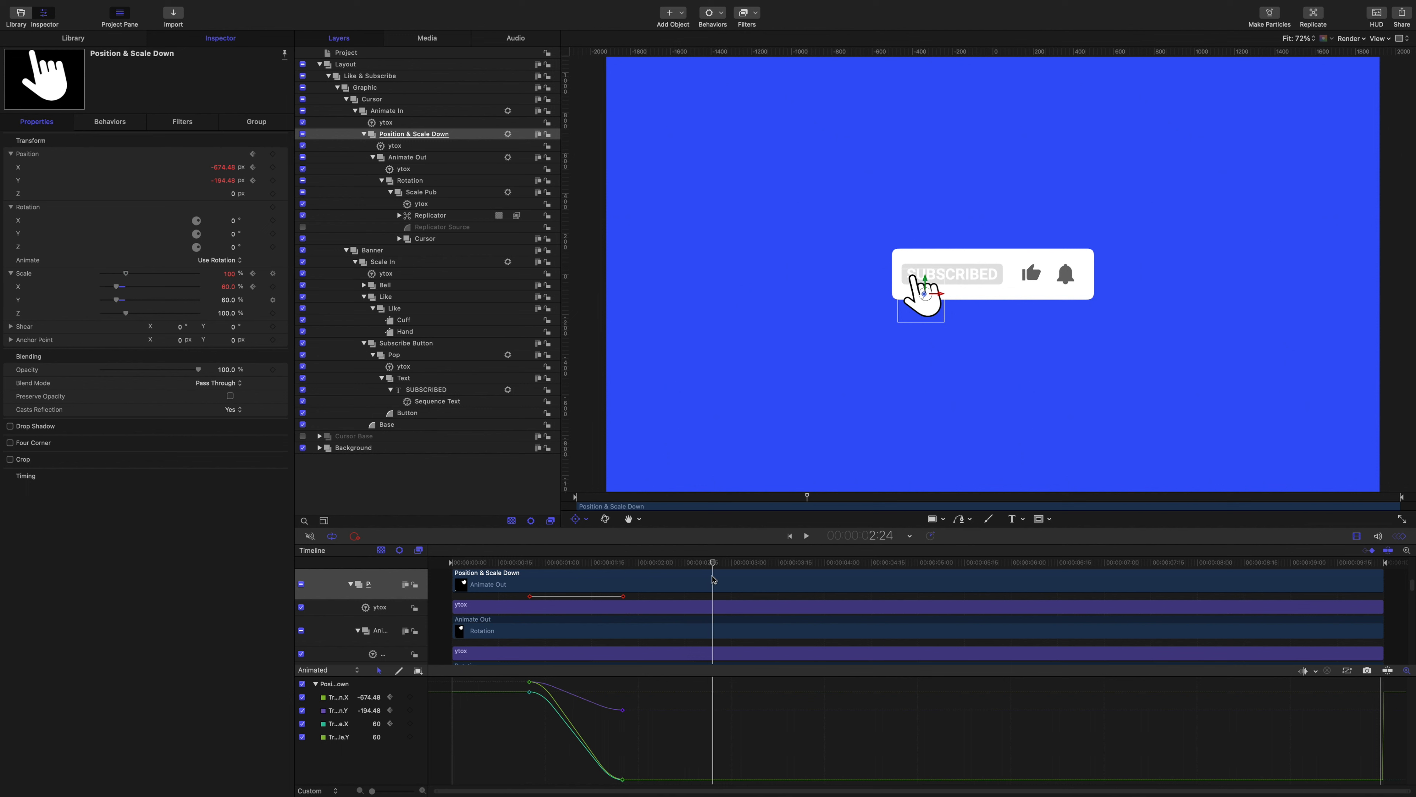
left_click(273, 167)
left_click(272, 180)
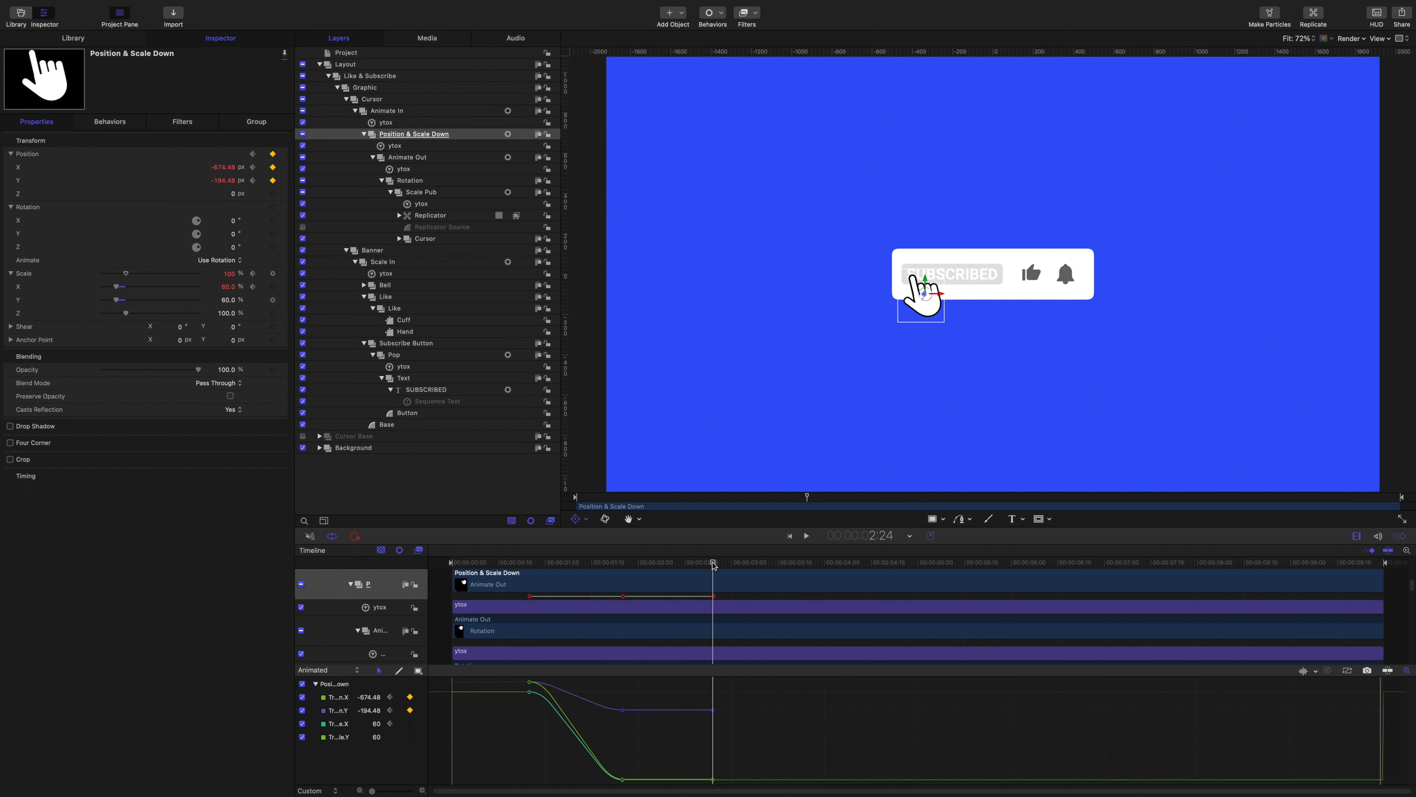
left_click_drag(713, 565, 807, 582)
mouse_move(220, 172)
left_mouse_down()
mouse_move(279, 171)
mouse_move(226, 166)
left_mouse_up()
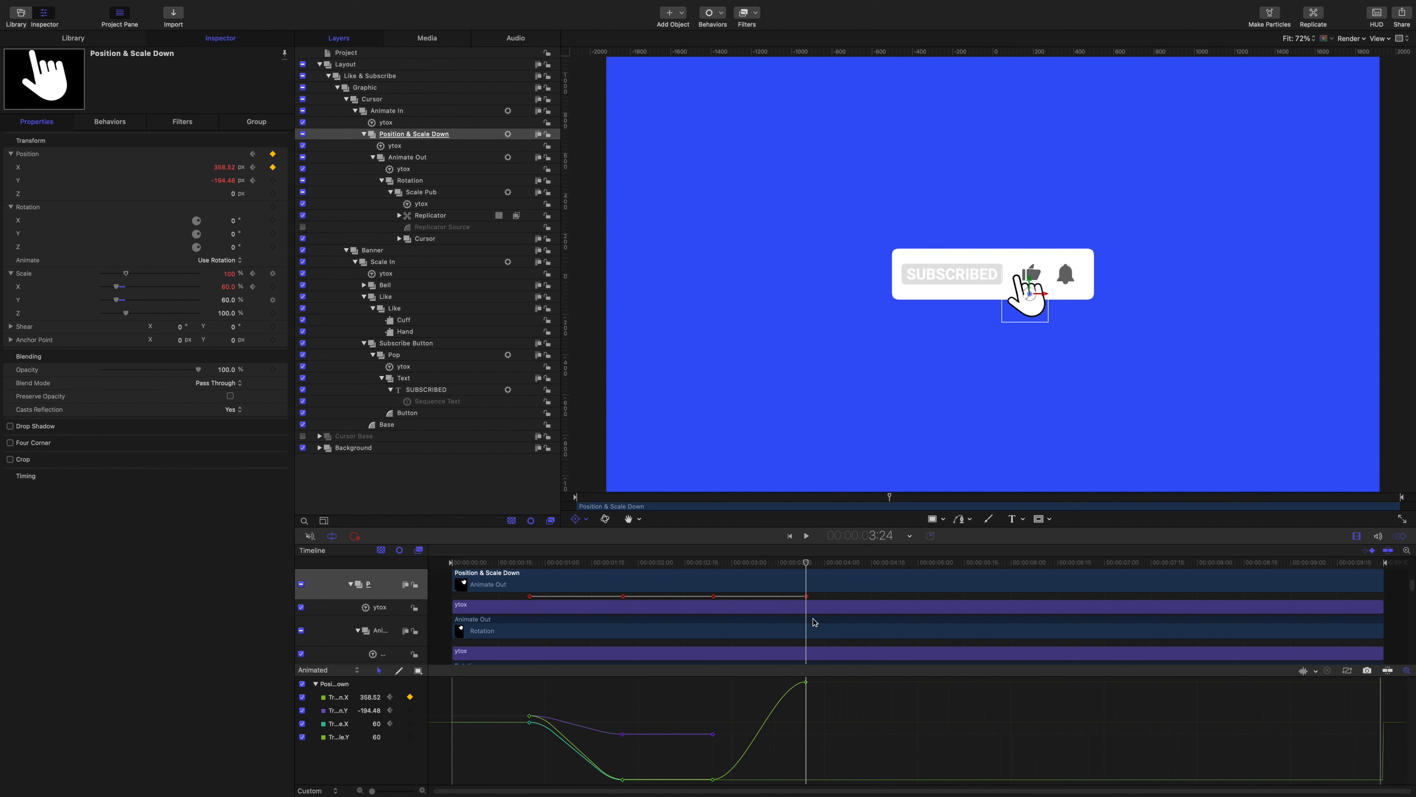
Step: Keyframe the Rotation group's current Z rotation at 2:24 and set Z to -9.7° at 3:24
left_click_drag(814, 562, 714, 558)
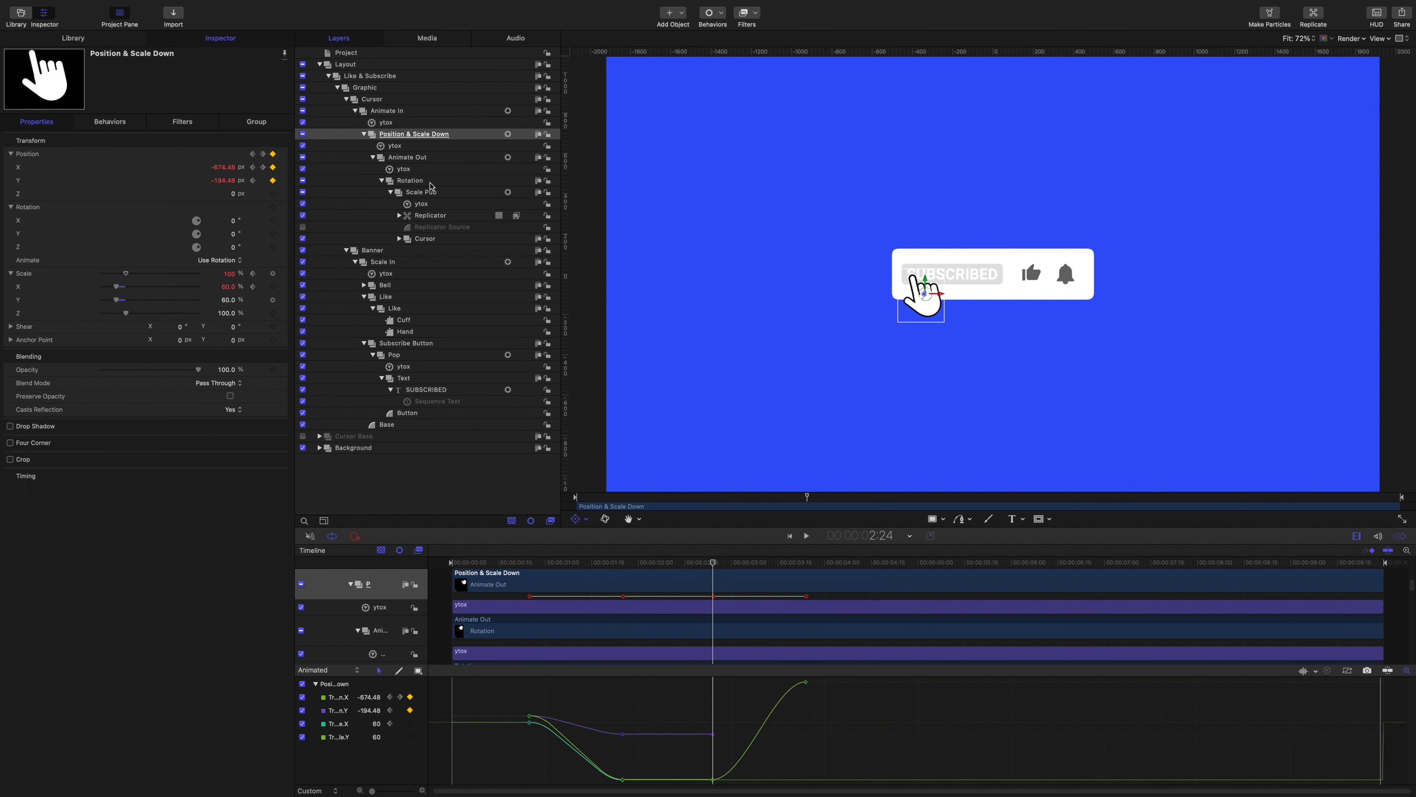
left_click(409, 181)
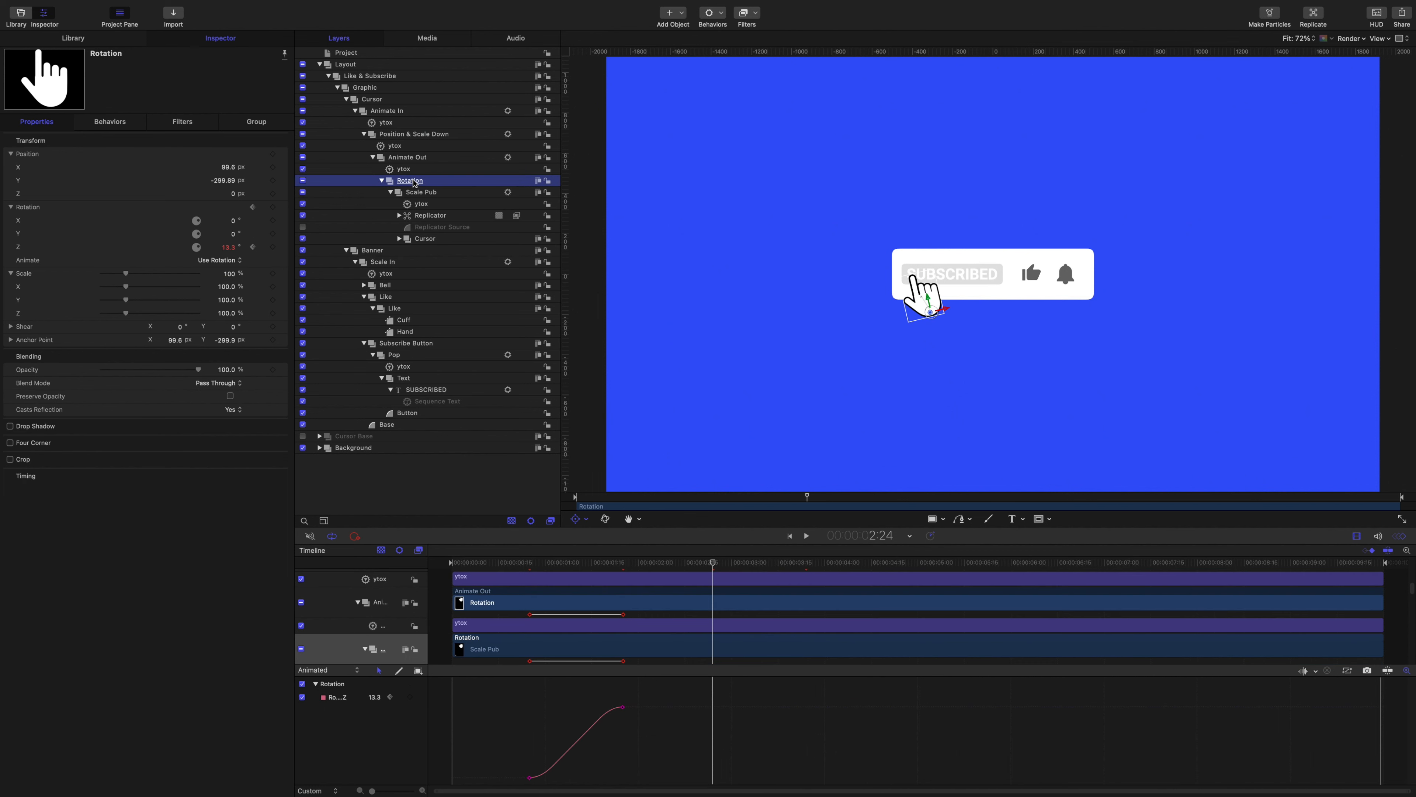
left_click(272, 247)
left_click_drag(714, 562, 806, 577)
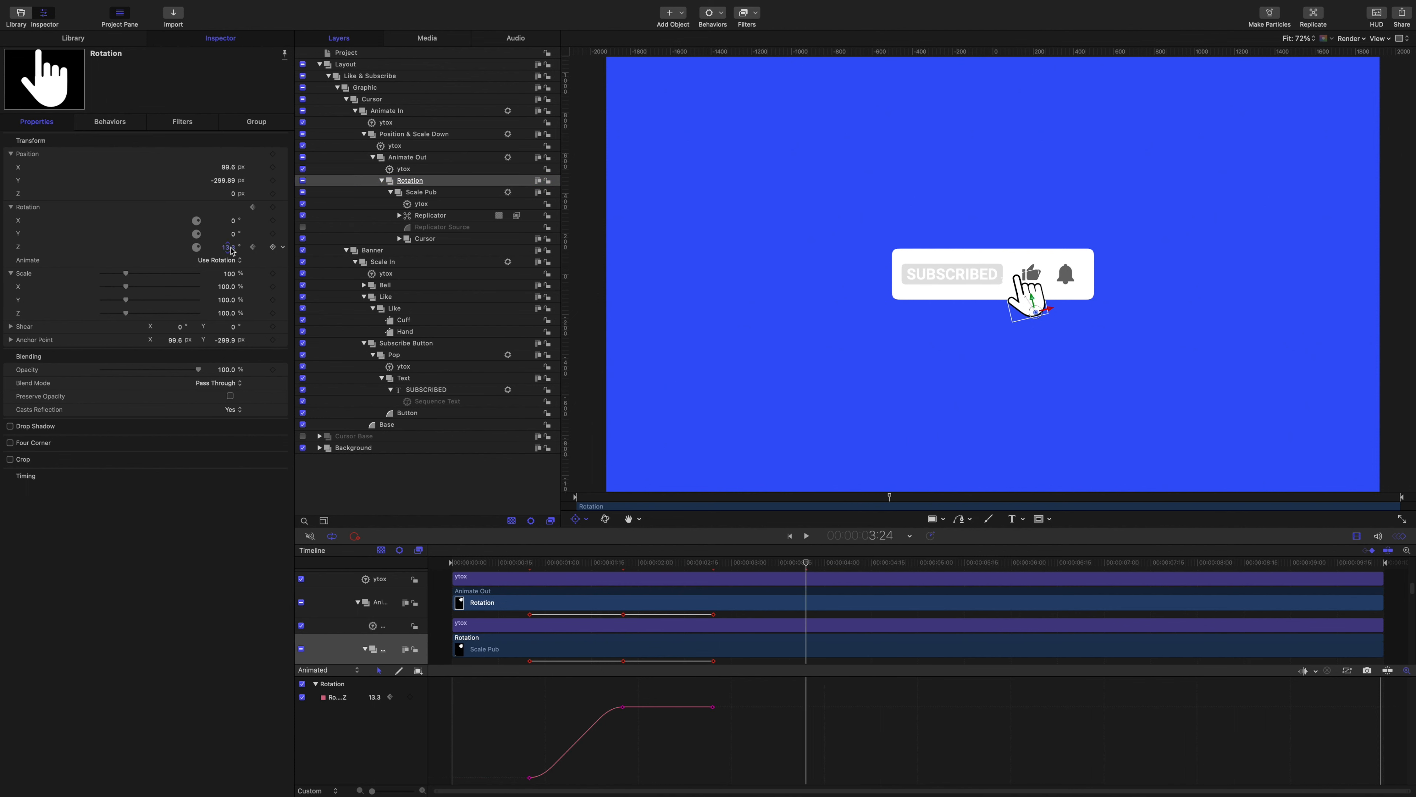
left_click_drag(228, 247, 228, 247)
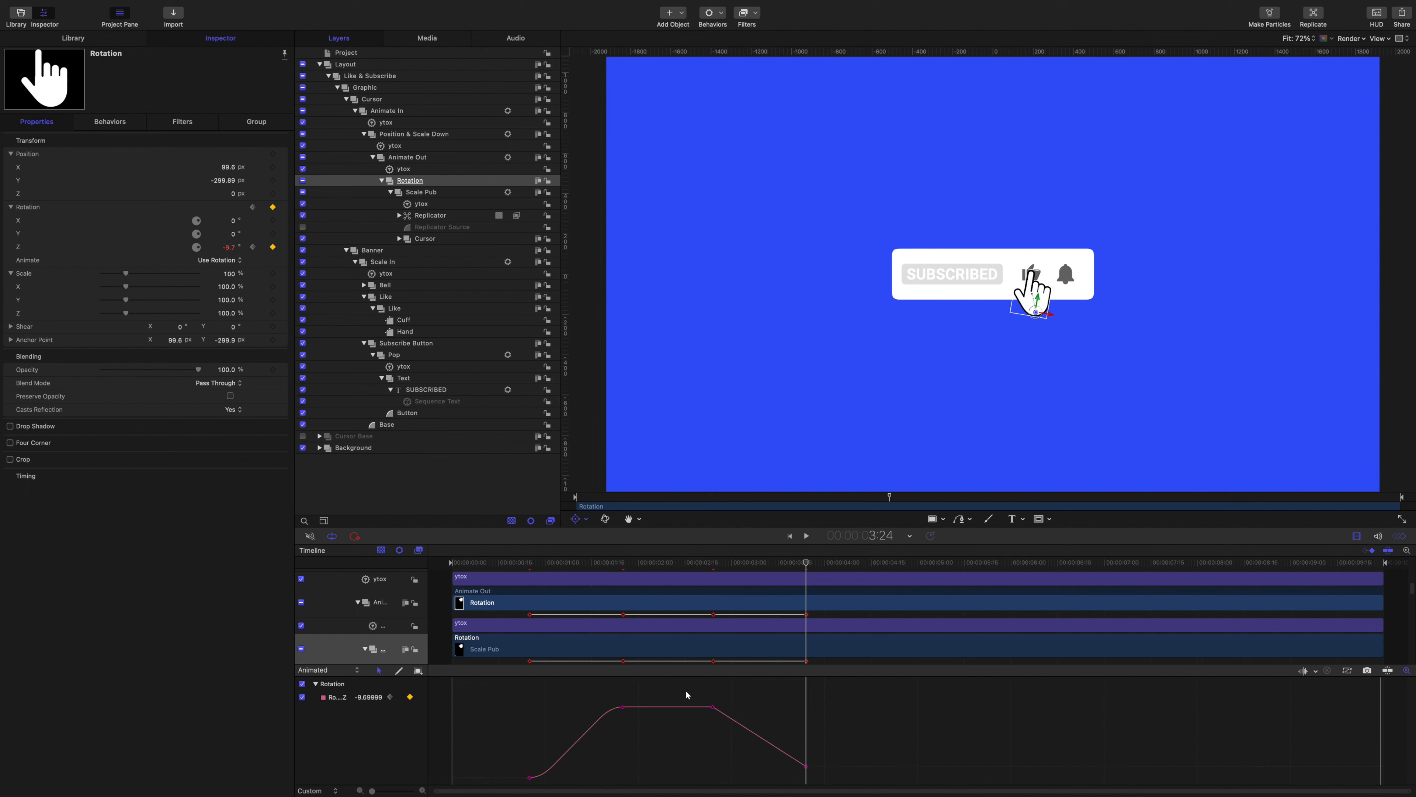
Step: Ease the Rotation group's Z keyframes at 2:24 and 3:24, and play back the whole hand movement from near the start
left_click_drag(695, 691, 809, 773)
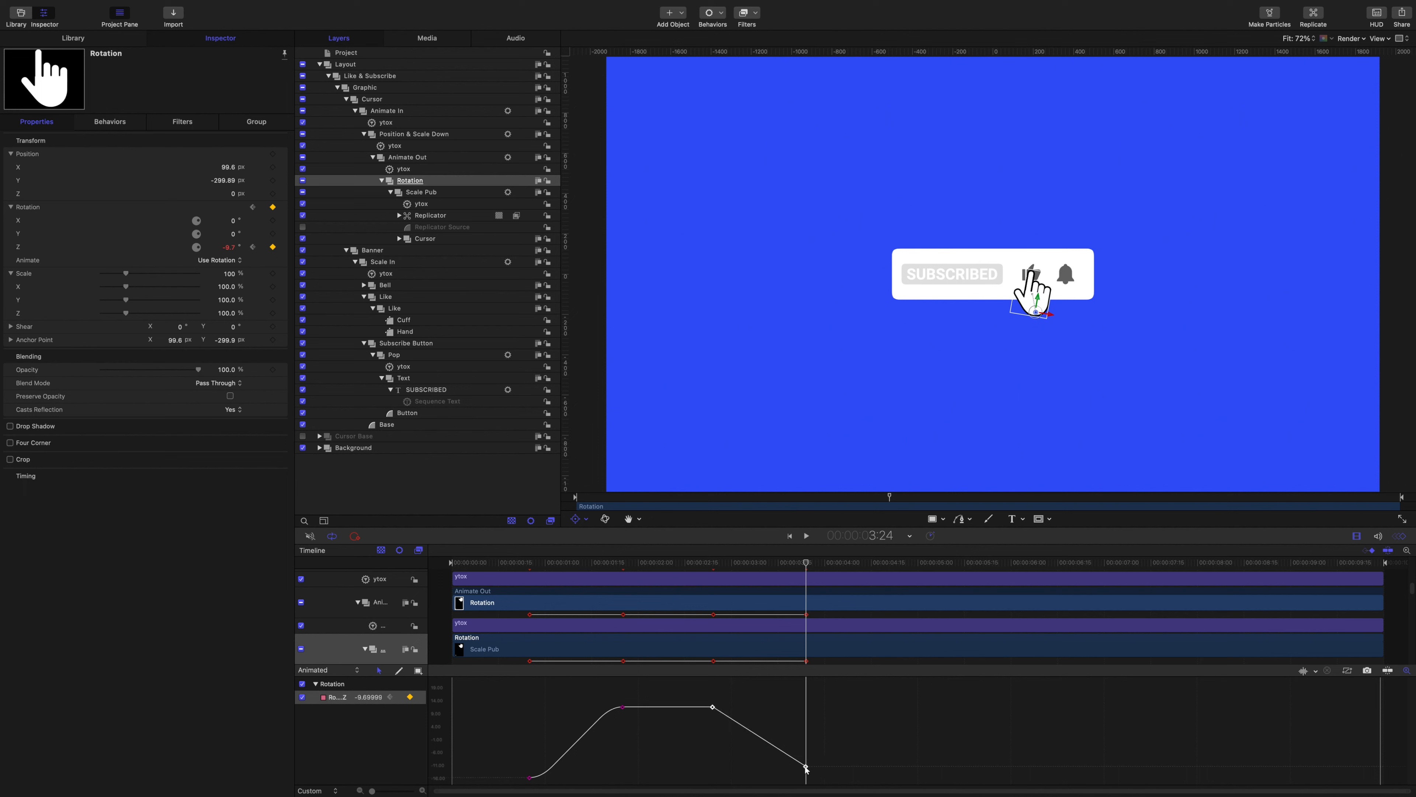
right_click(806, 769)
left_click(848, 736)
left_click(419, 136)
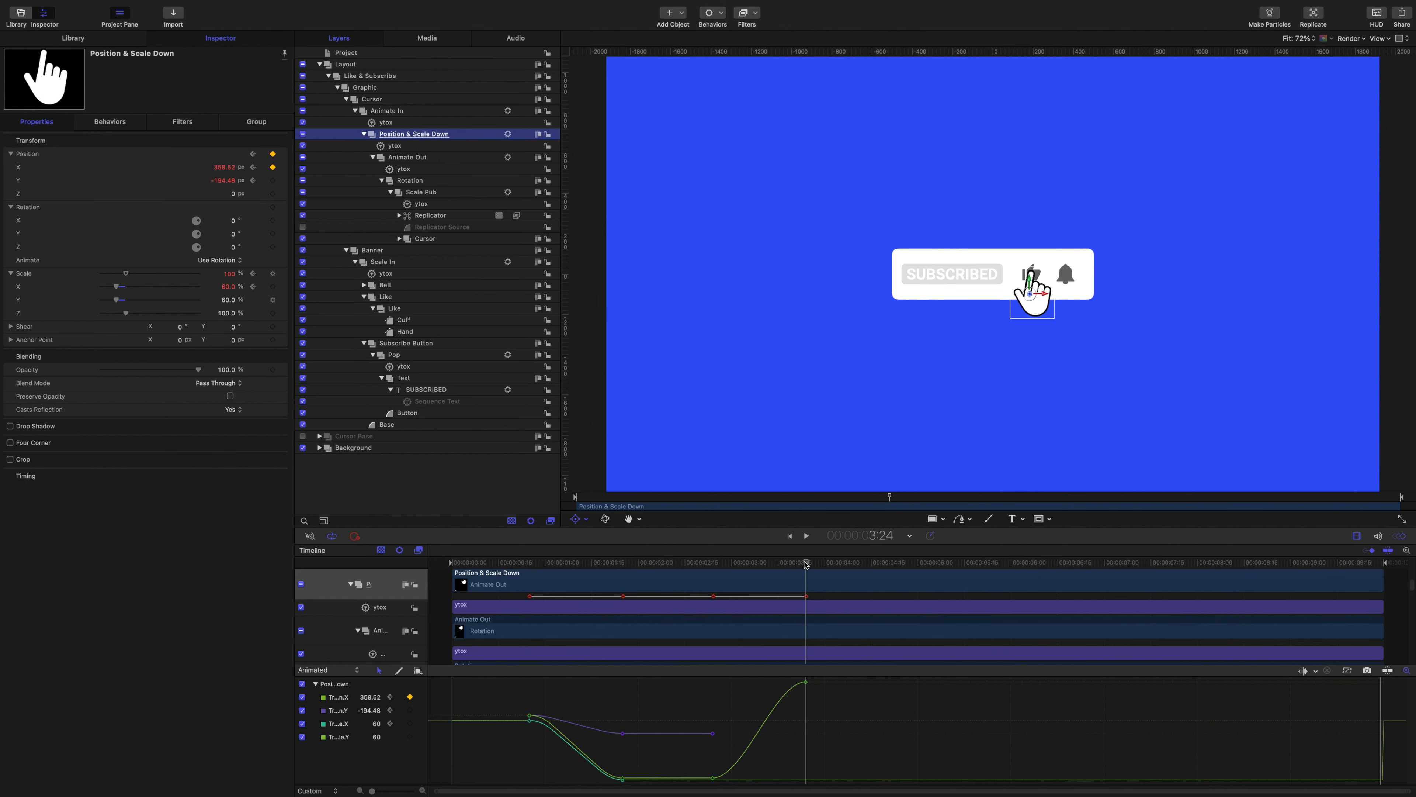
left_click_drag(806, 563, 458, 564)
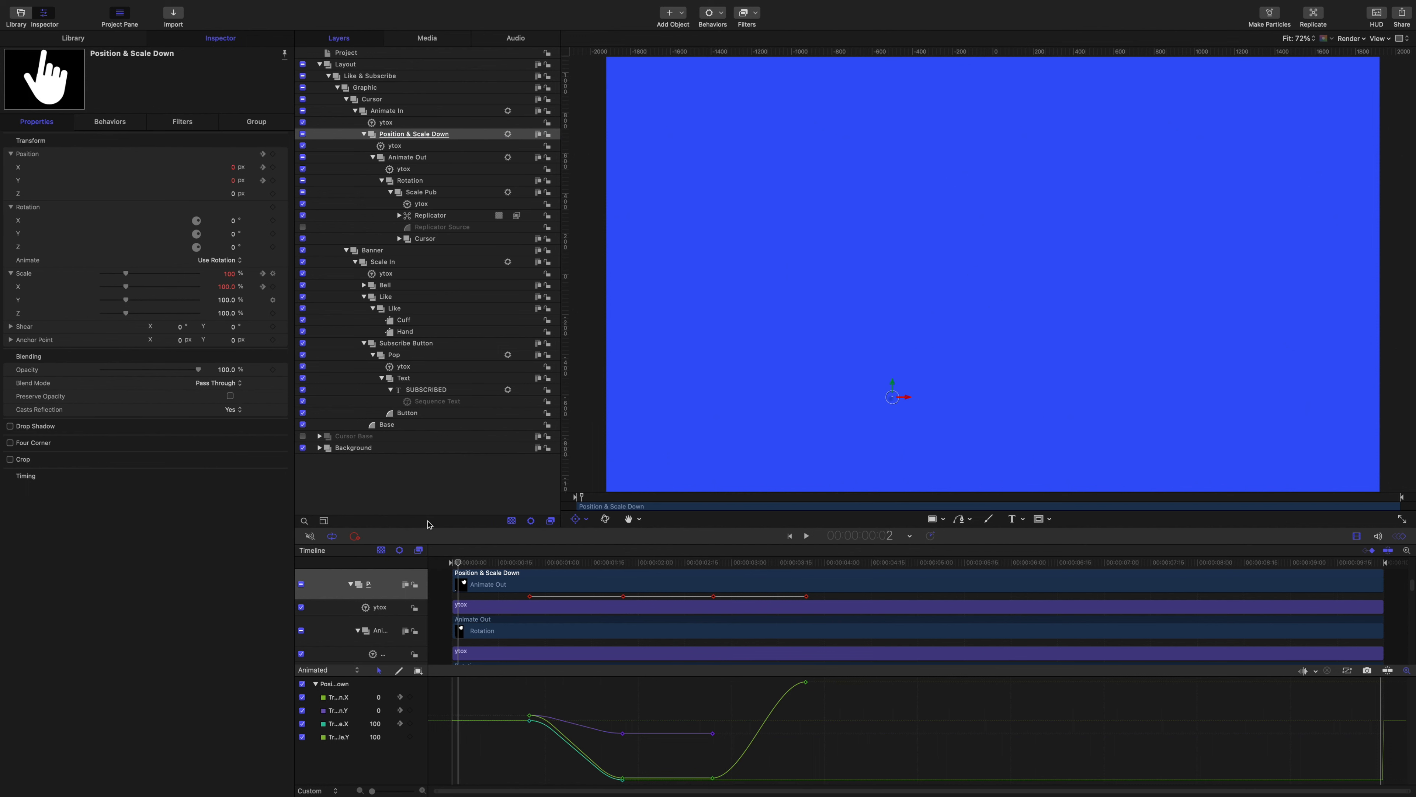
key("space")
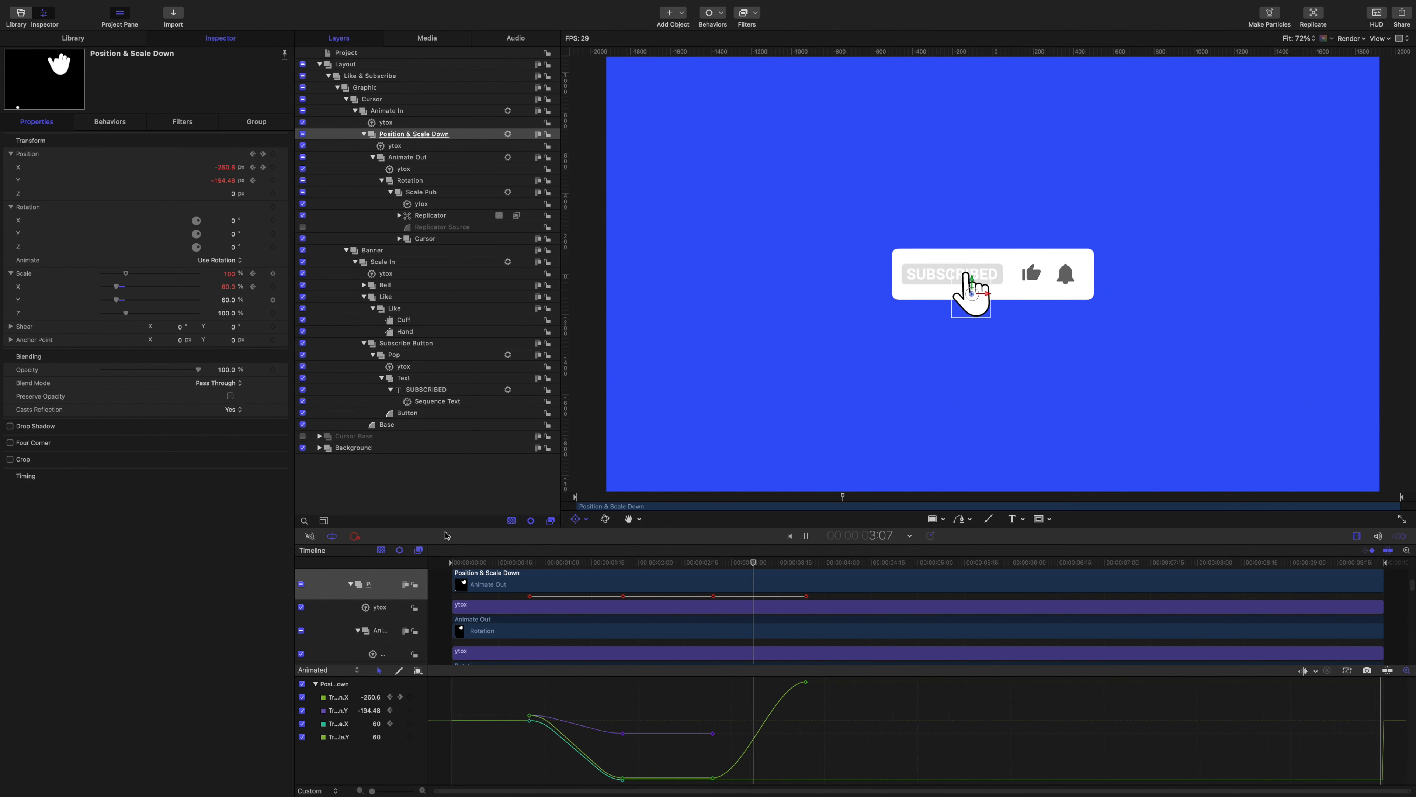
key("space")
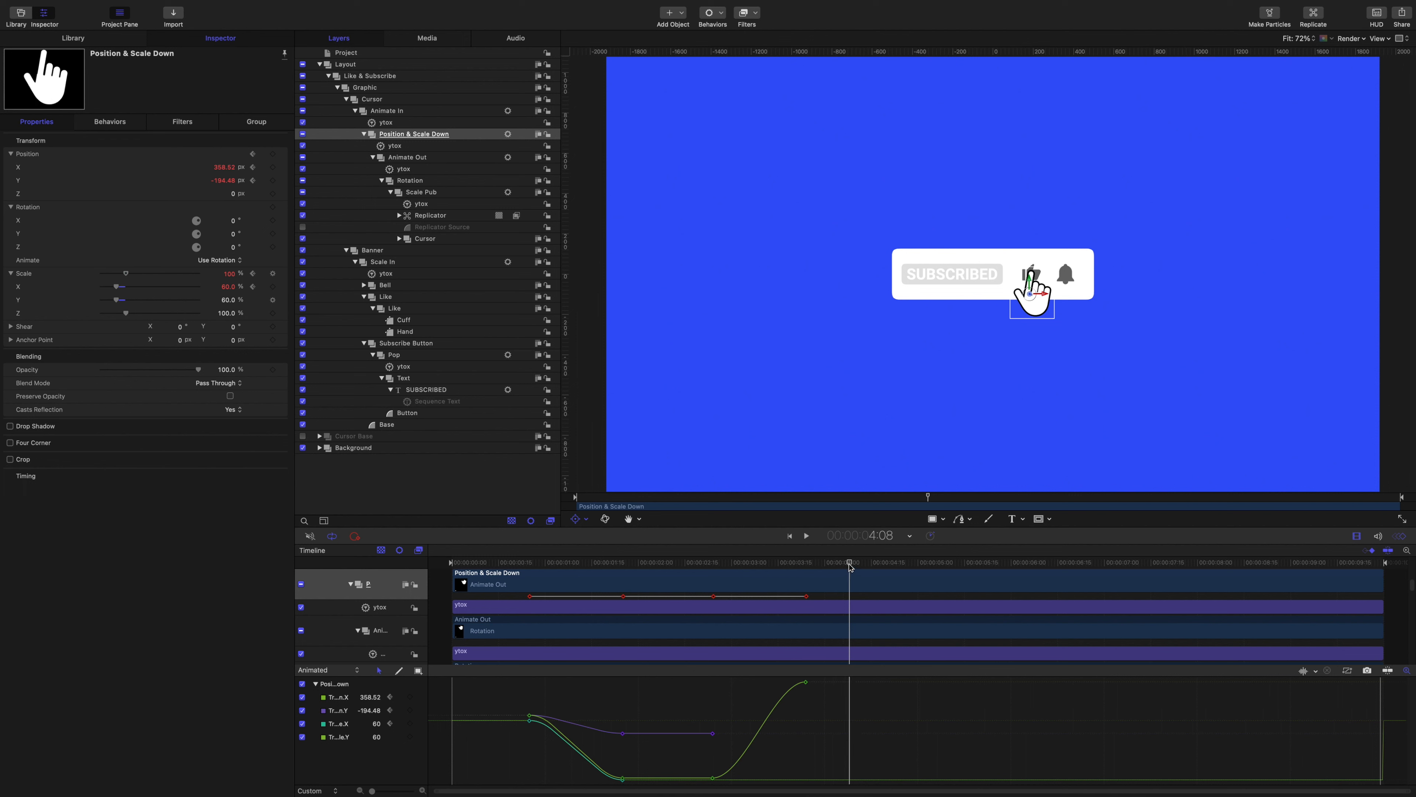
Step: Place the playhead at 4:04, just after the hand's final Position & Scale Down keyframe over the like icon
left_click_drag(850, 566, 808, 565)
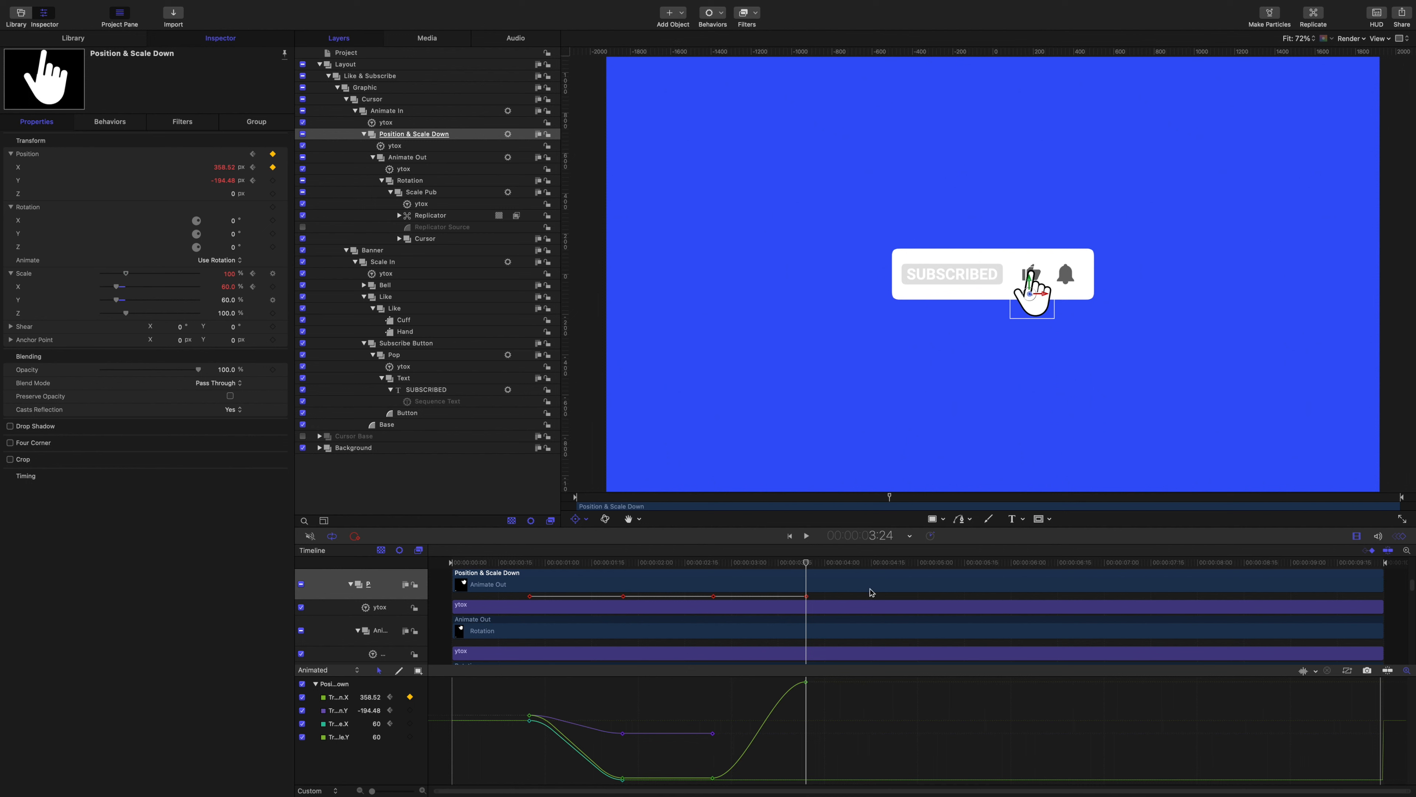
left_click_drag(807, 565, 838, 569)
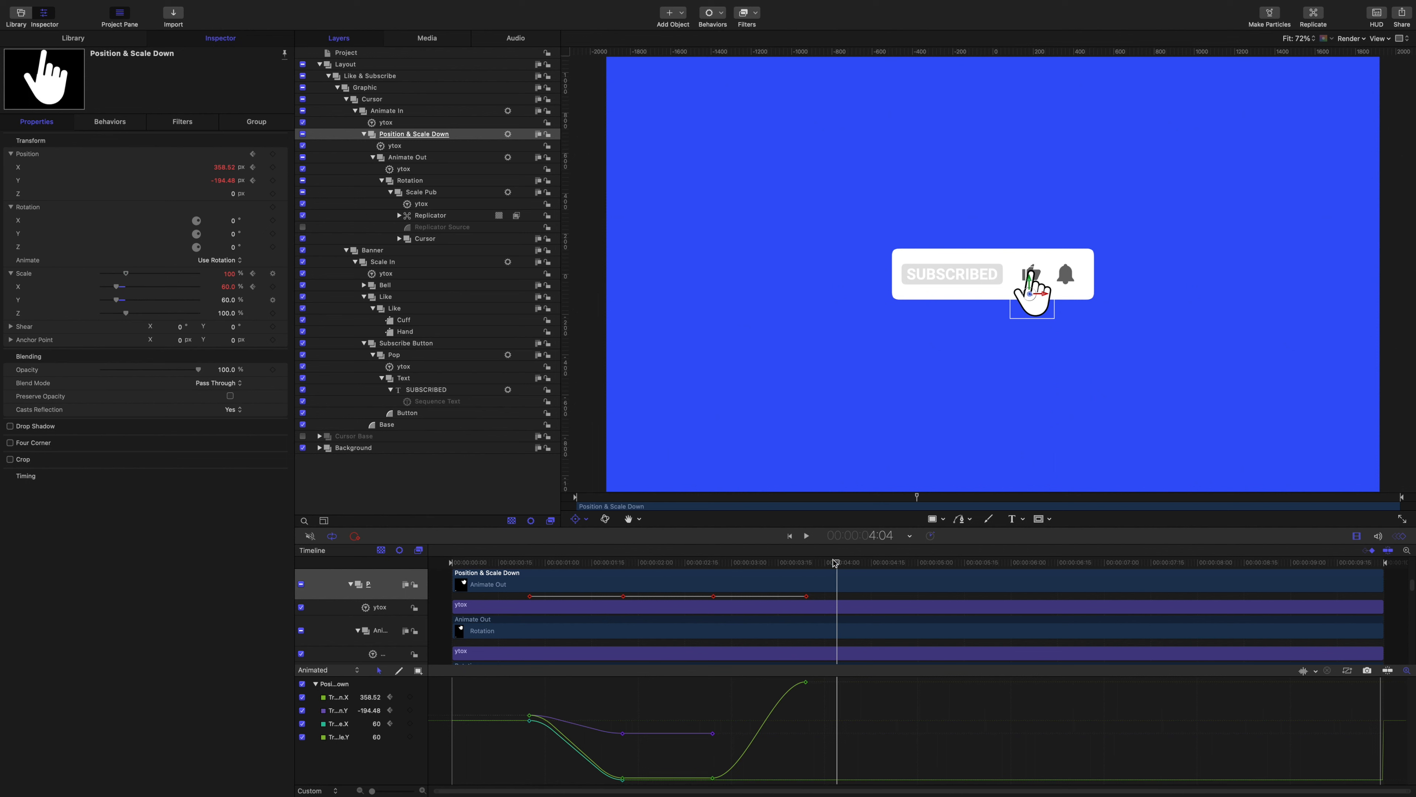
Step: At 4:04, add keyframes for Position X and Y on Position & Scale Down and for Rotation Z on the Rotation group
left_click(273, 167)
left_click(273, 180)
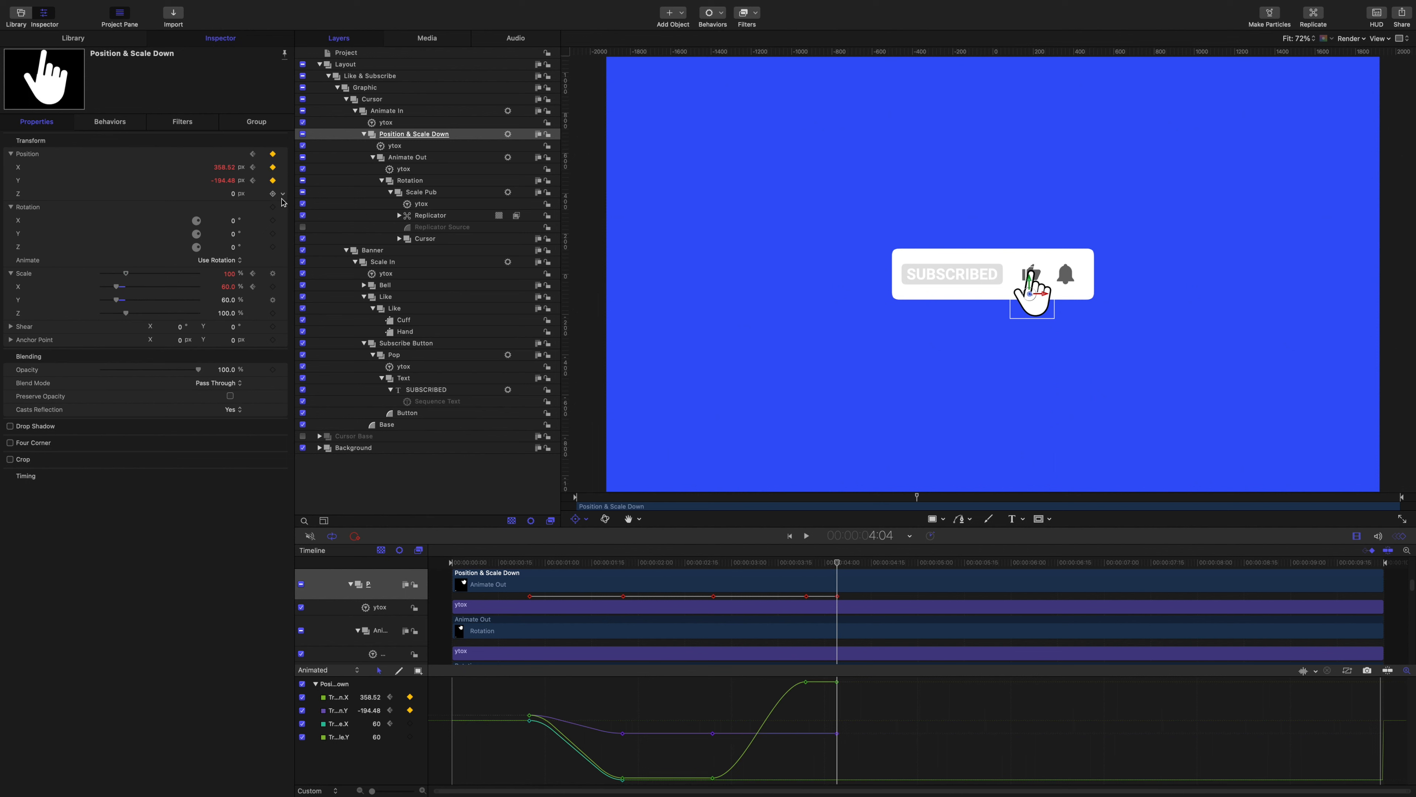
left_click(416, 182)
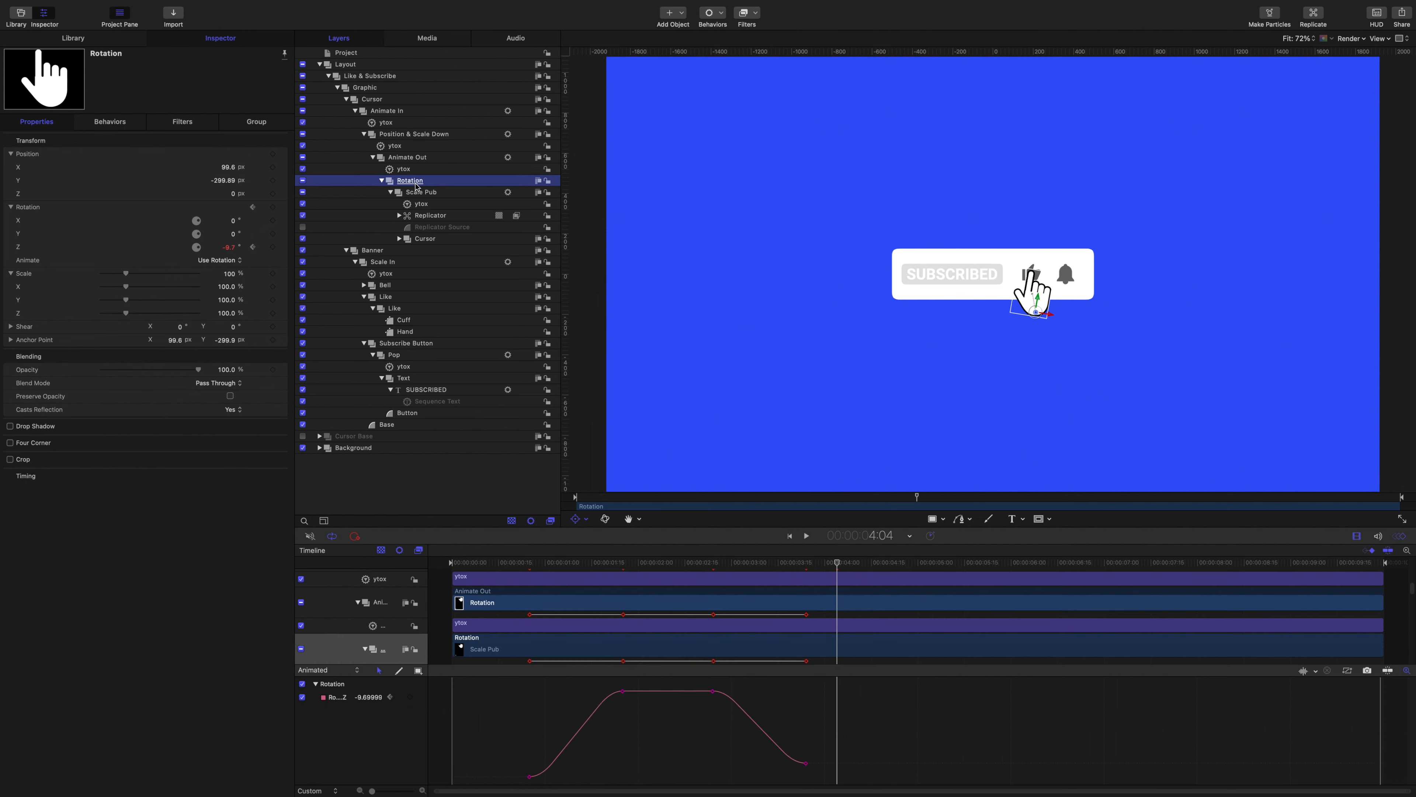
left_click(274, 247)
Step: At 4:19, increase Position X of Position & Scale Down so the hand cursor moves onto the bell icon
left_click_drag(838, 564, 884, 569)
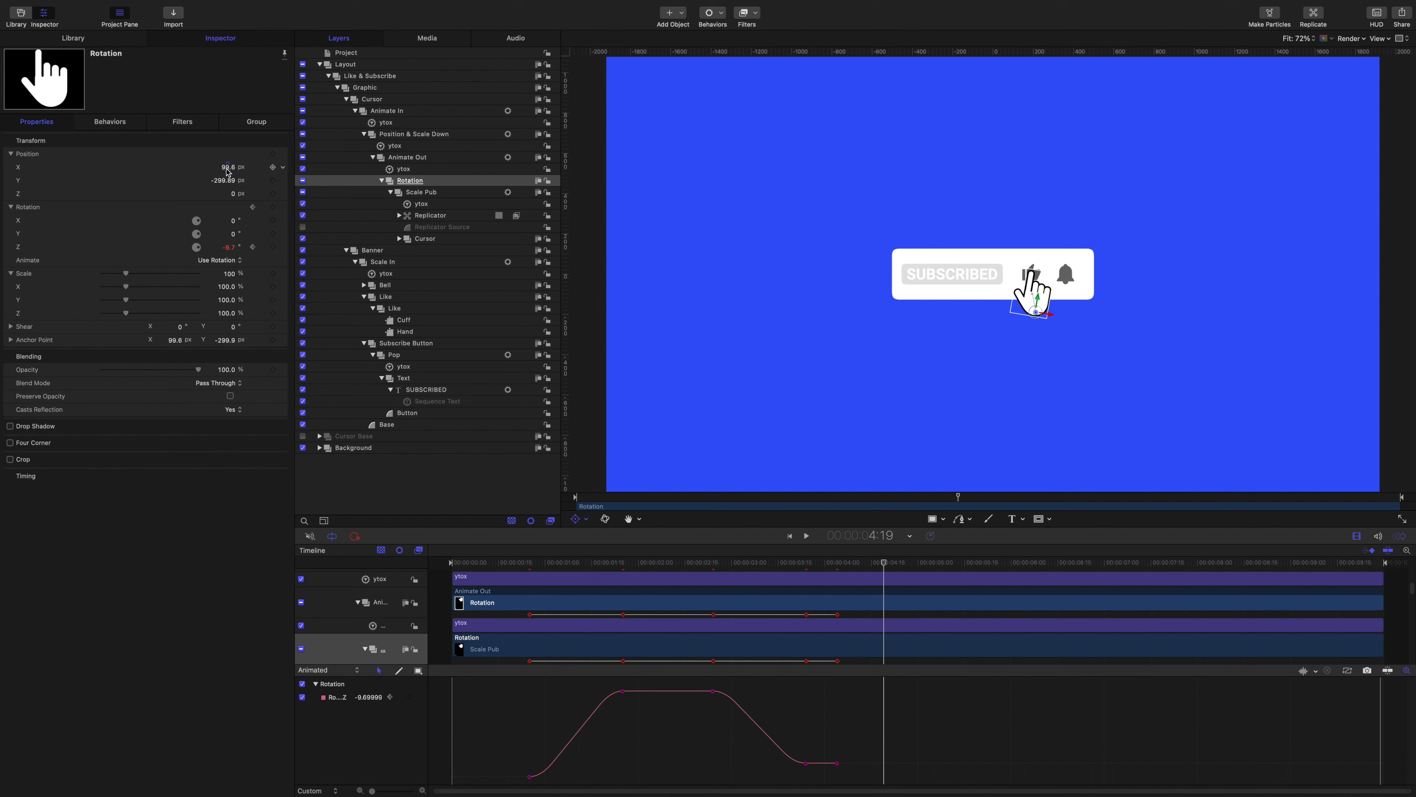
left_click(390, 134)
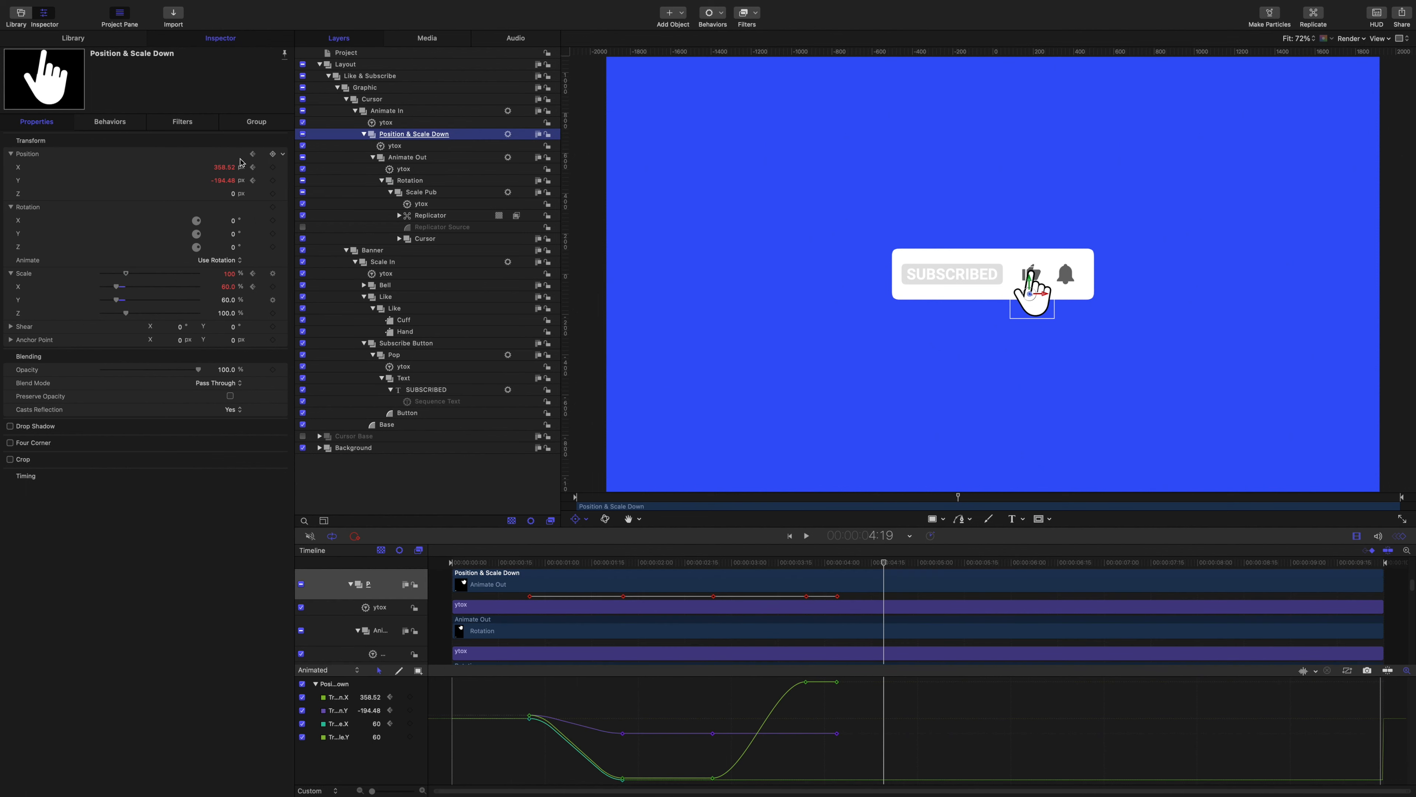
left_click_drag(223, 173, 415, 172)
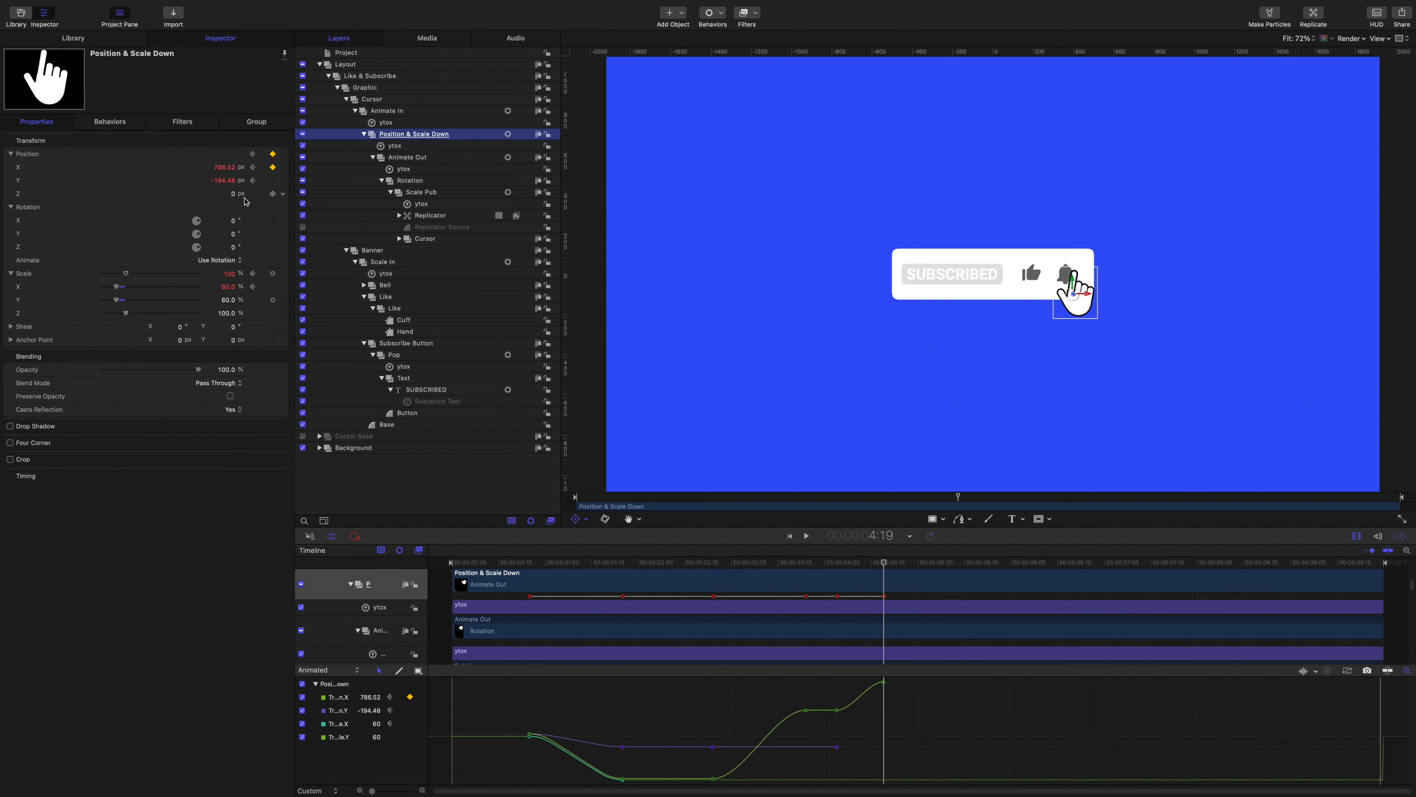
Step: Set the Rotation group's Z rotation to 5.2° at 4:19 and apply Ease Both to its last two keyframes
left_click(400, 185)
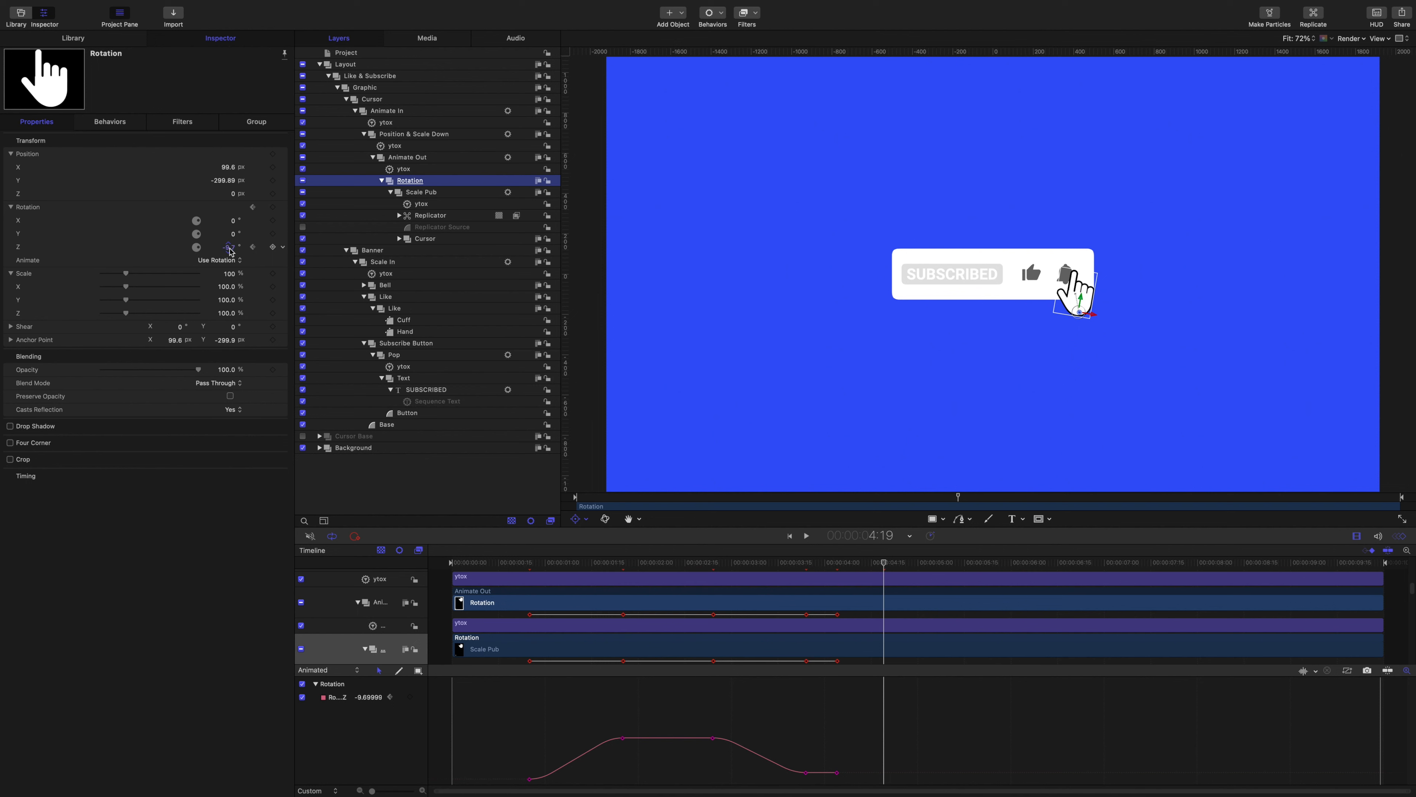
left_click_drag(232, 247, 230, 247)
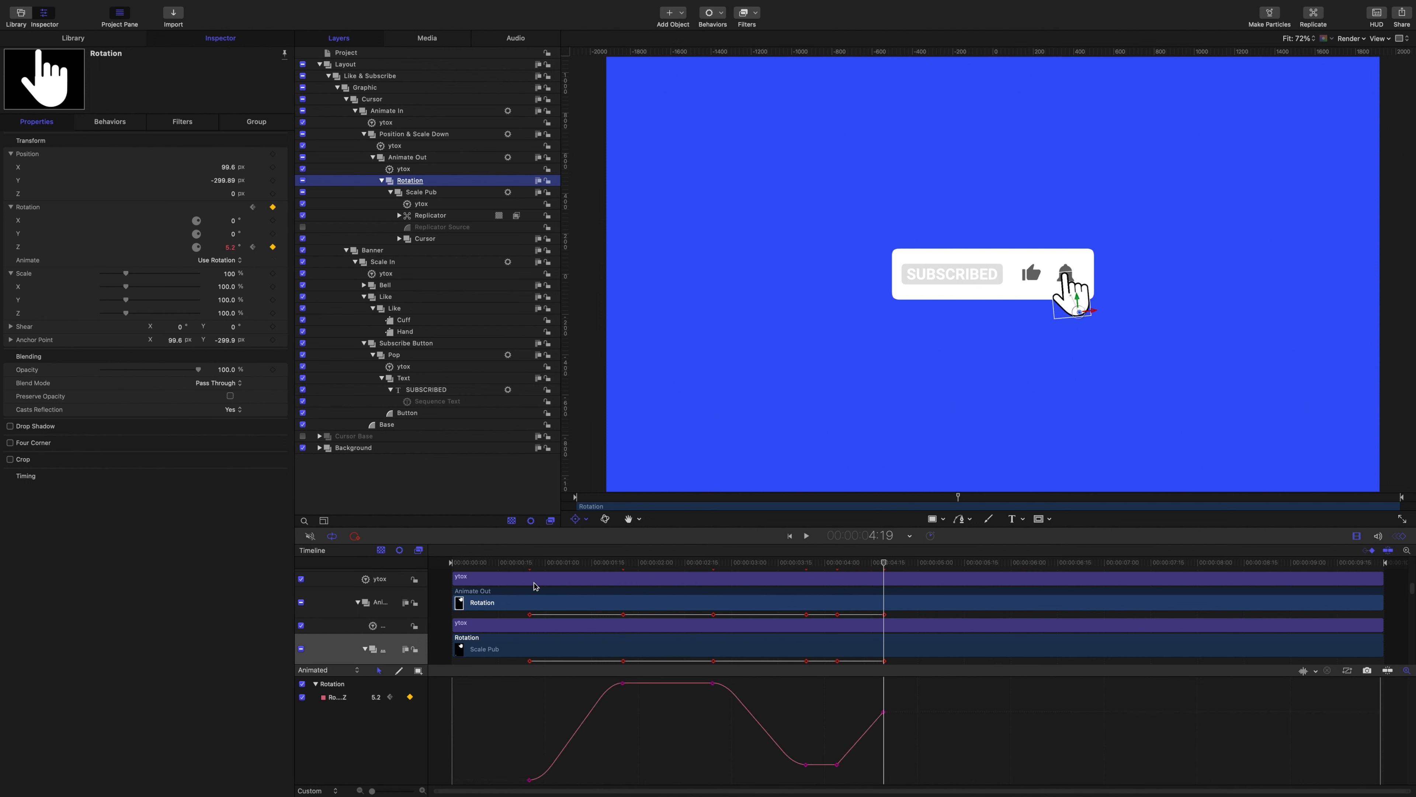
left_click_drag(831, 696, 926, 784)
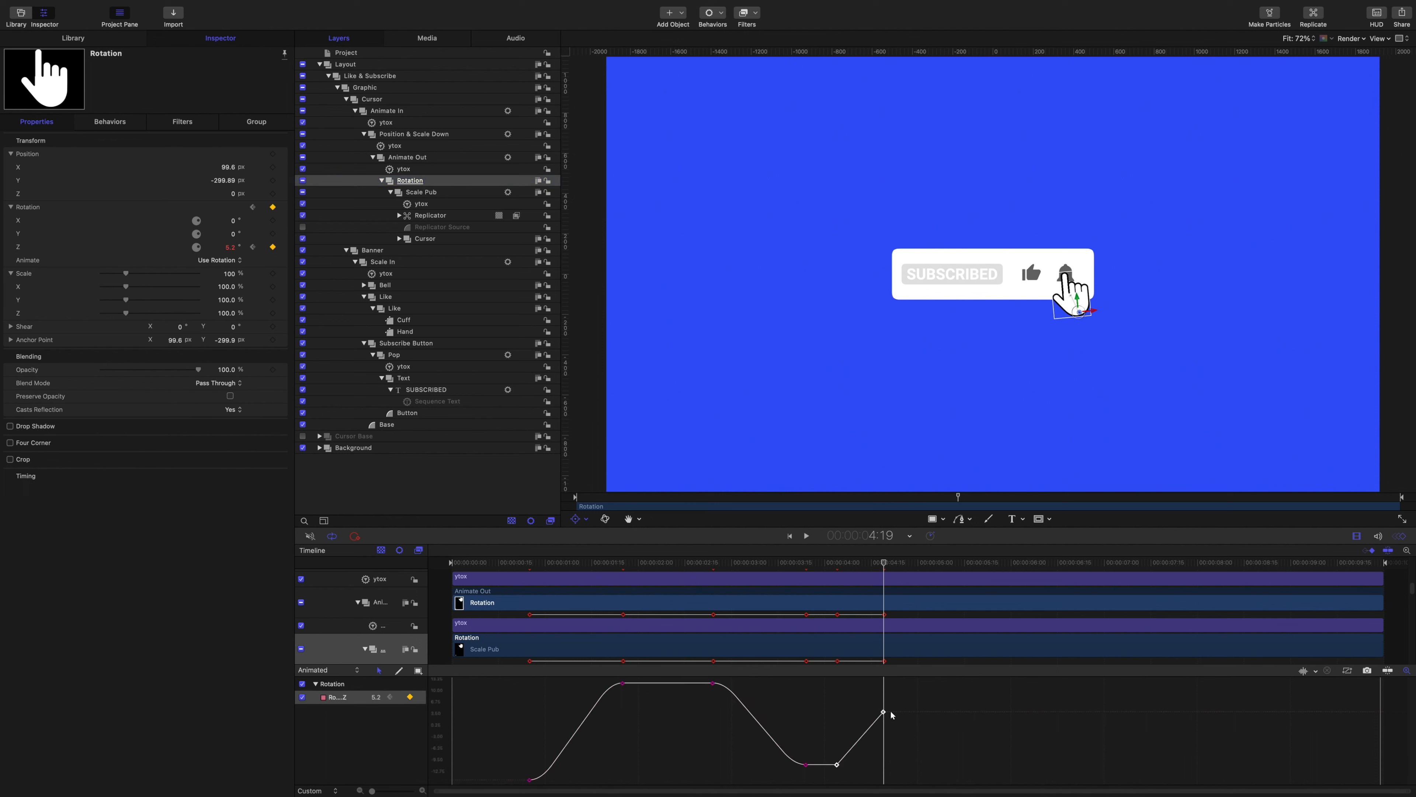
right_click(885, 714)
left_click(909, 736)
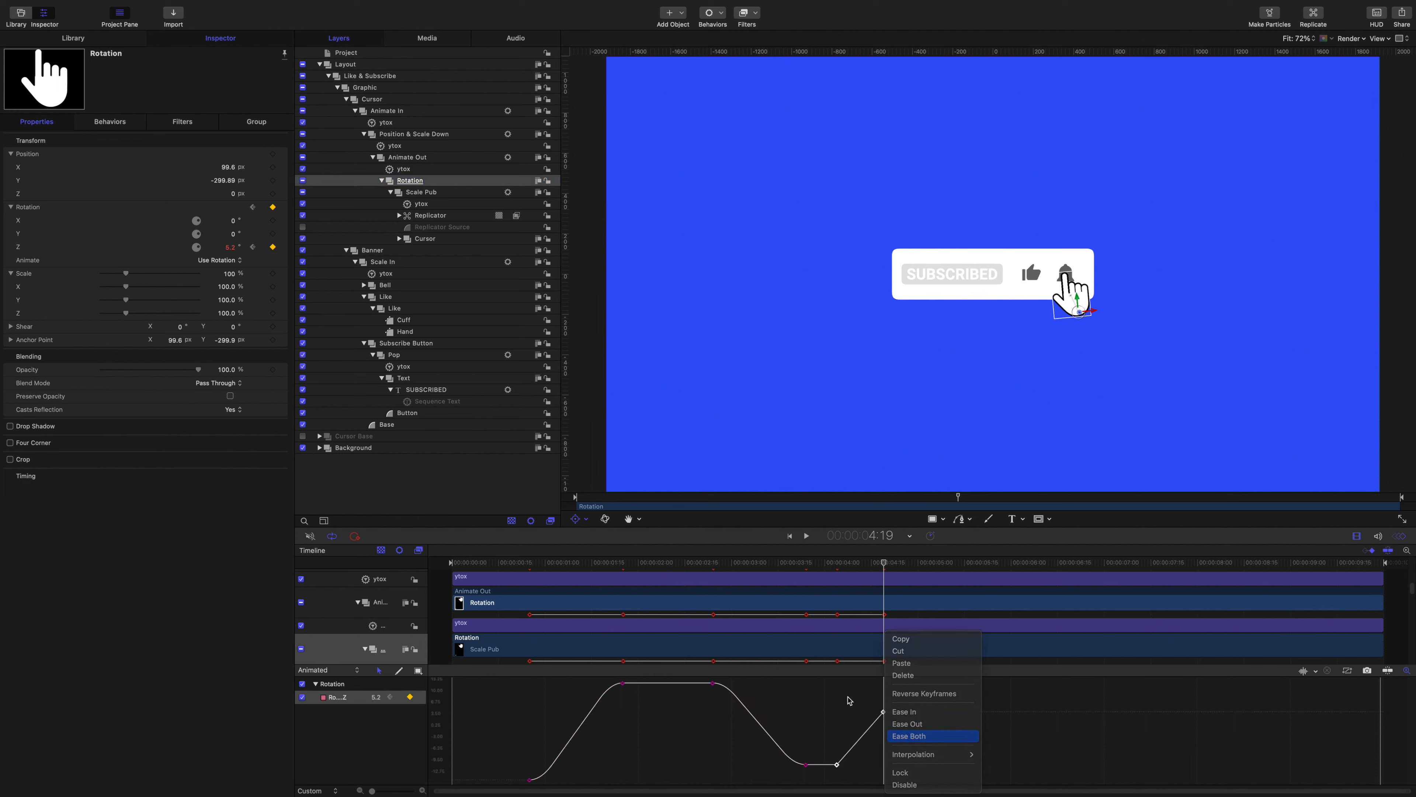
Step: Play the animation from the start to check the hand's movement from the like icon to the bell
left_click(436, 137)
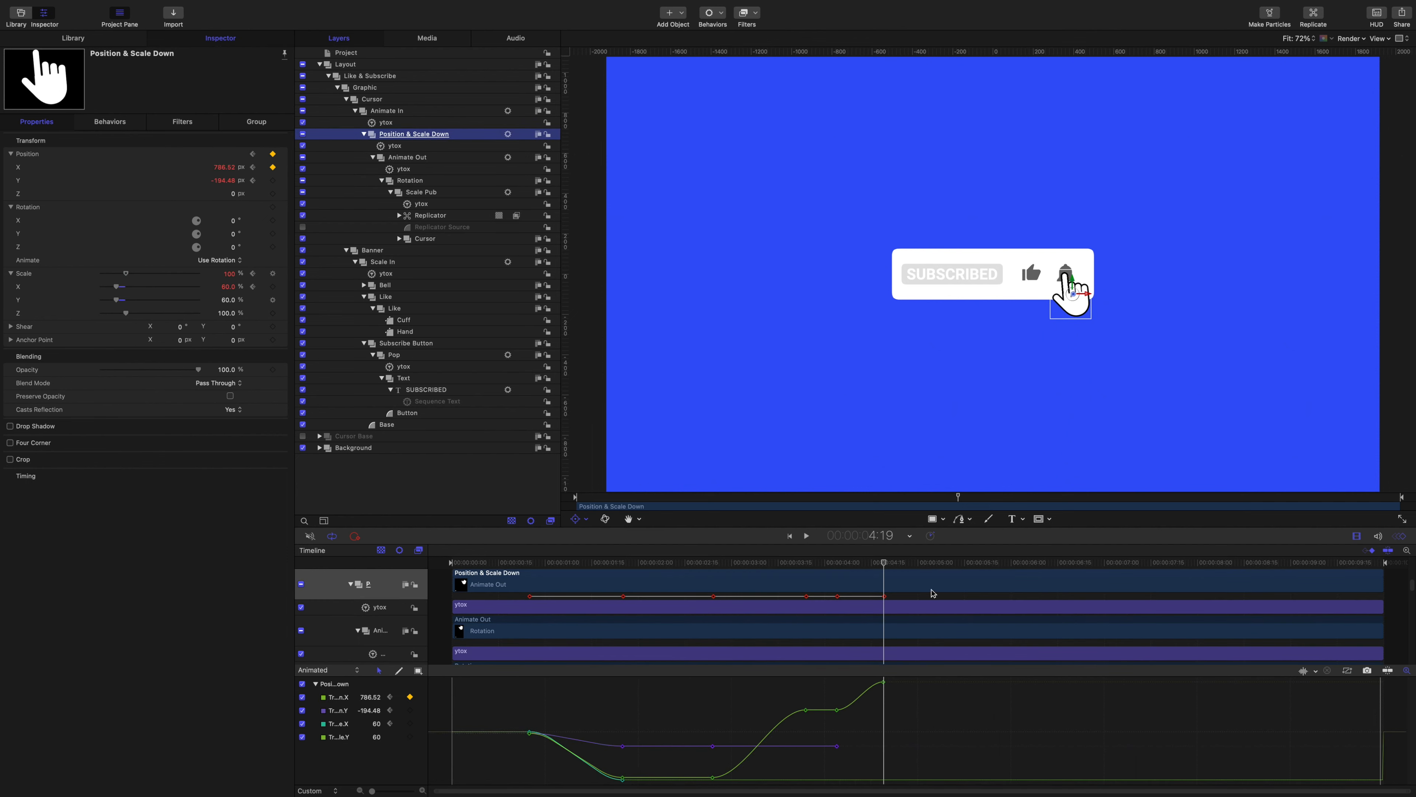
left_click_drag(884, 564, 233, 495)
key("space")
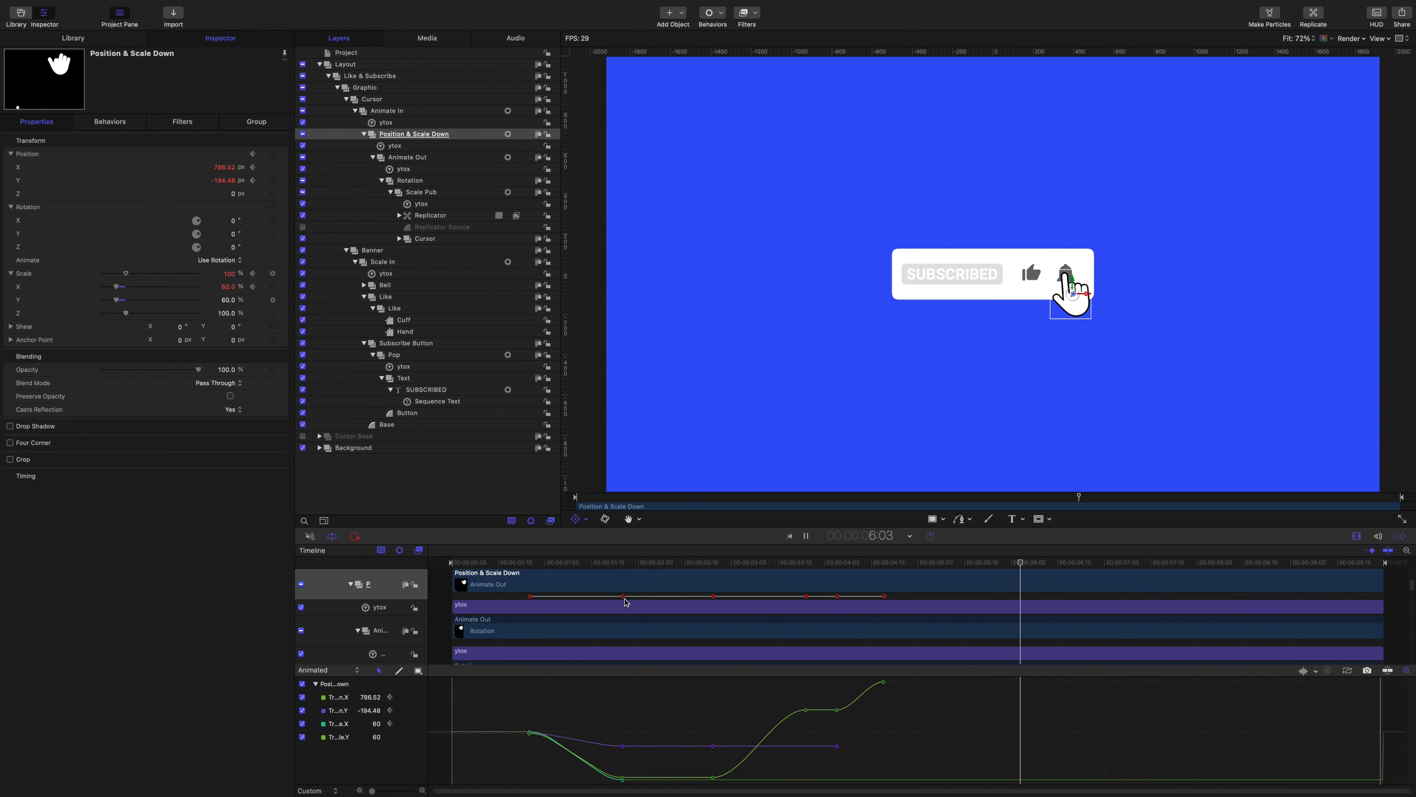
key("space")
Step: Add Position X and Y keyframes to Position & Scale Down at 4:23, four frames after the hand reaches the bell
left_click_drag(1020, 563, 884, 562)
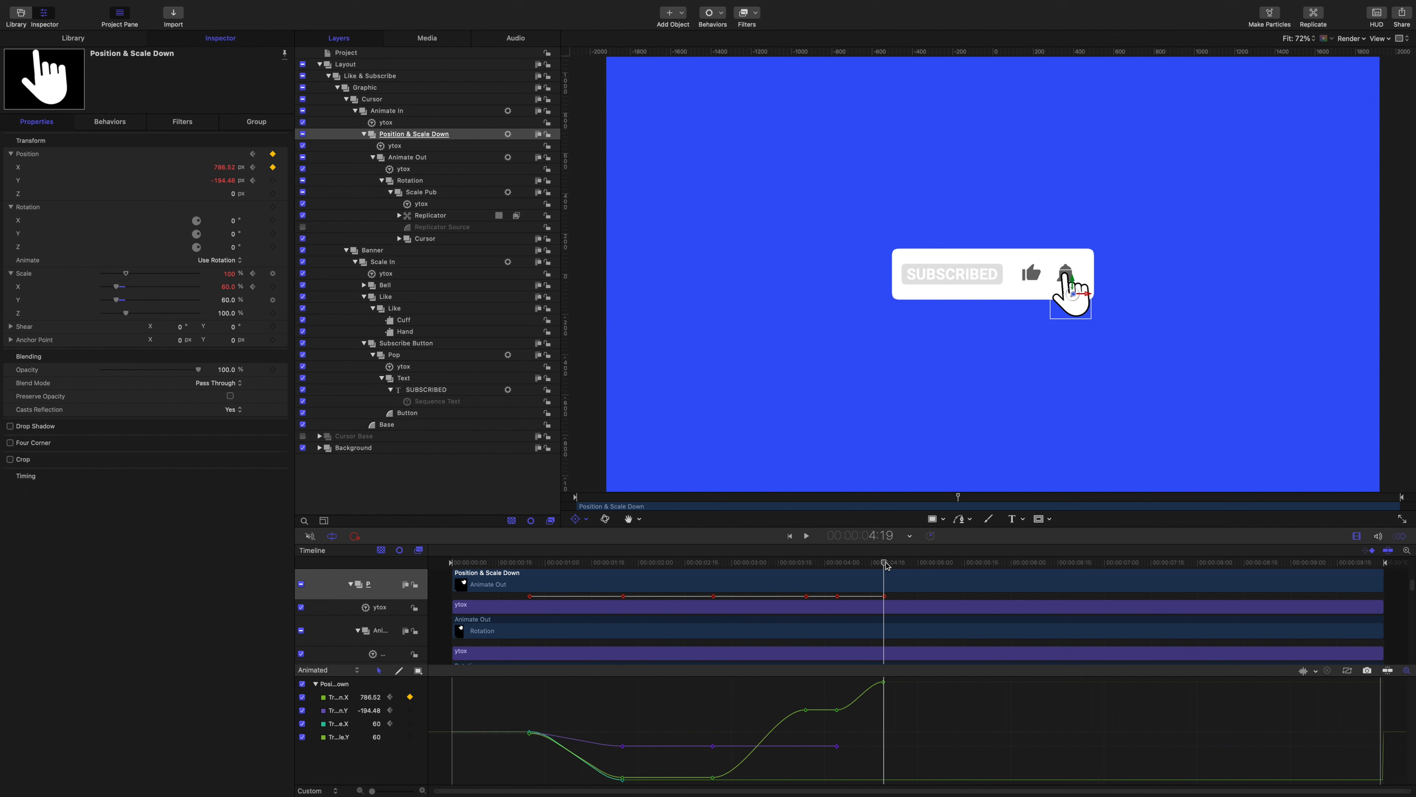
key("Right")
key("Right")
key("Right")
key("Right")
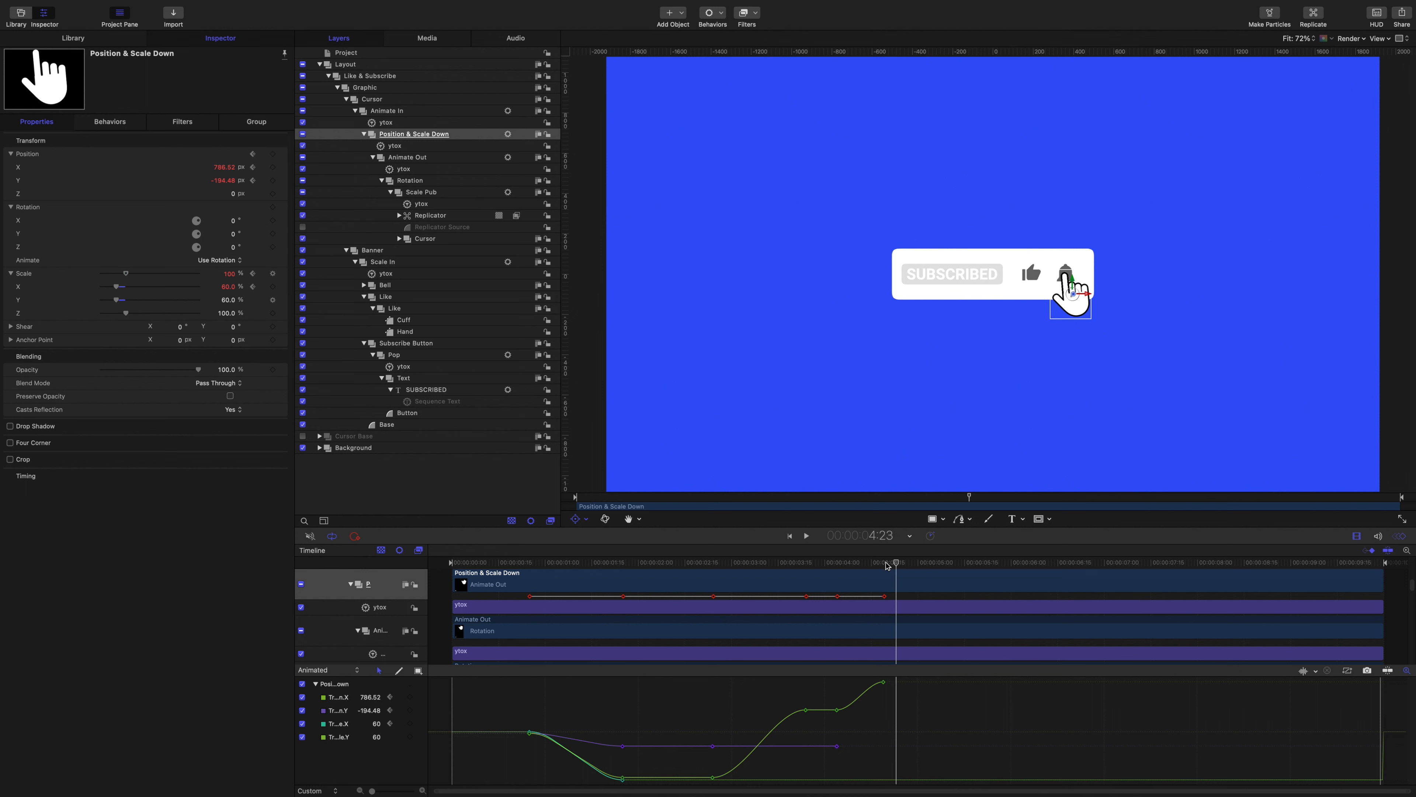
left_click(273, 167)
left_click(272, 180)
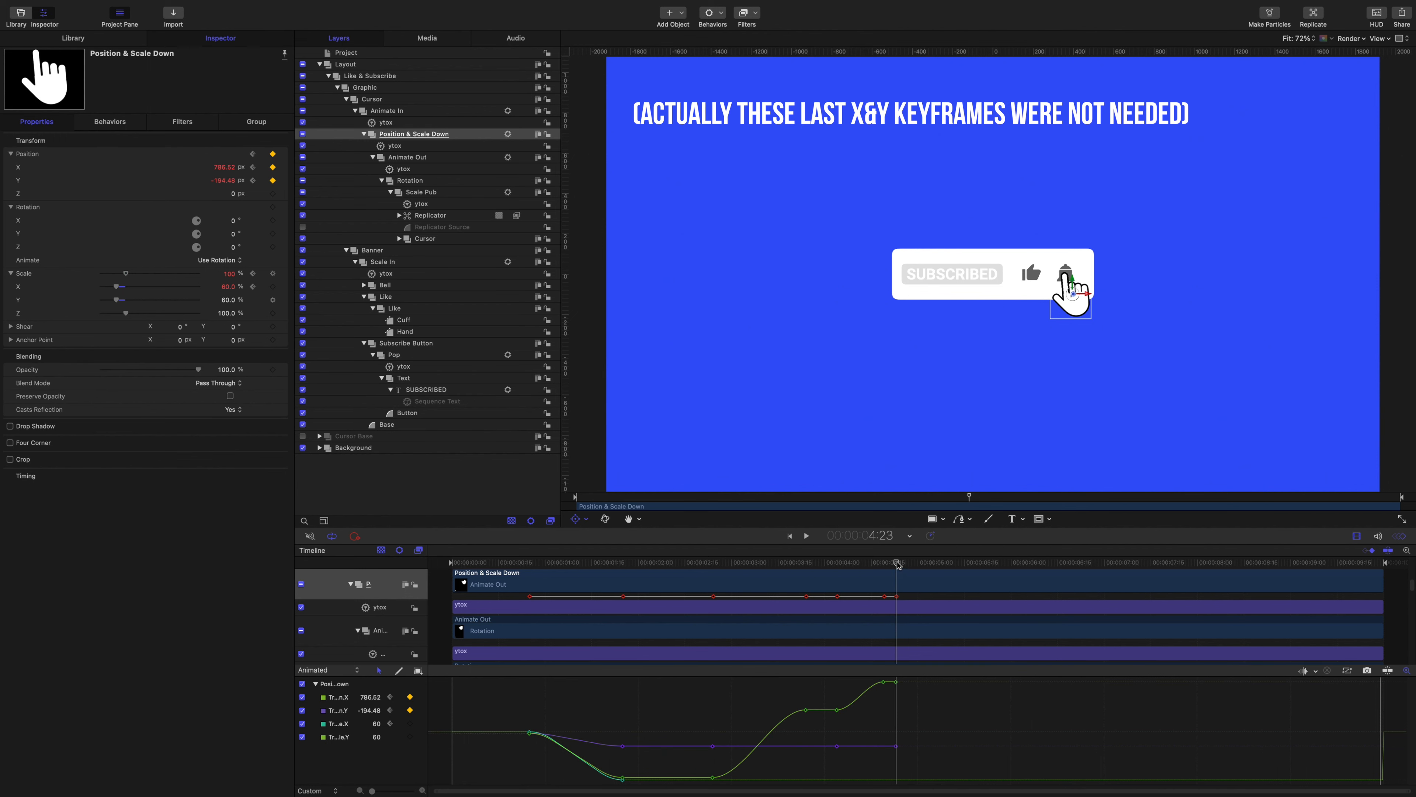
Step: Add Scale X keyframes to the Animate Out group at 5:08 and 4:23
key("Right")
key("Right")
key("Right")
key("Right")
key("Right")
key("Right")
key("Right")
key("Right")
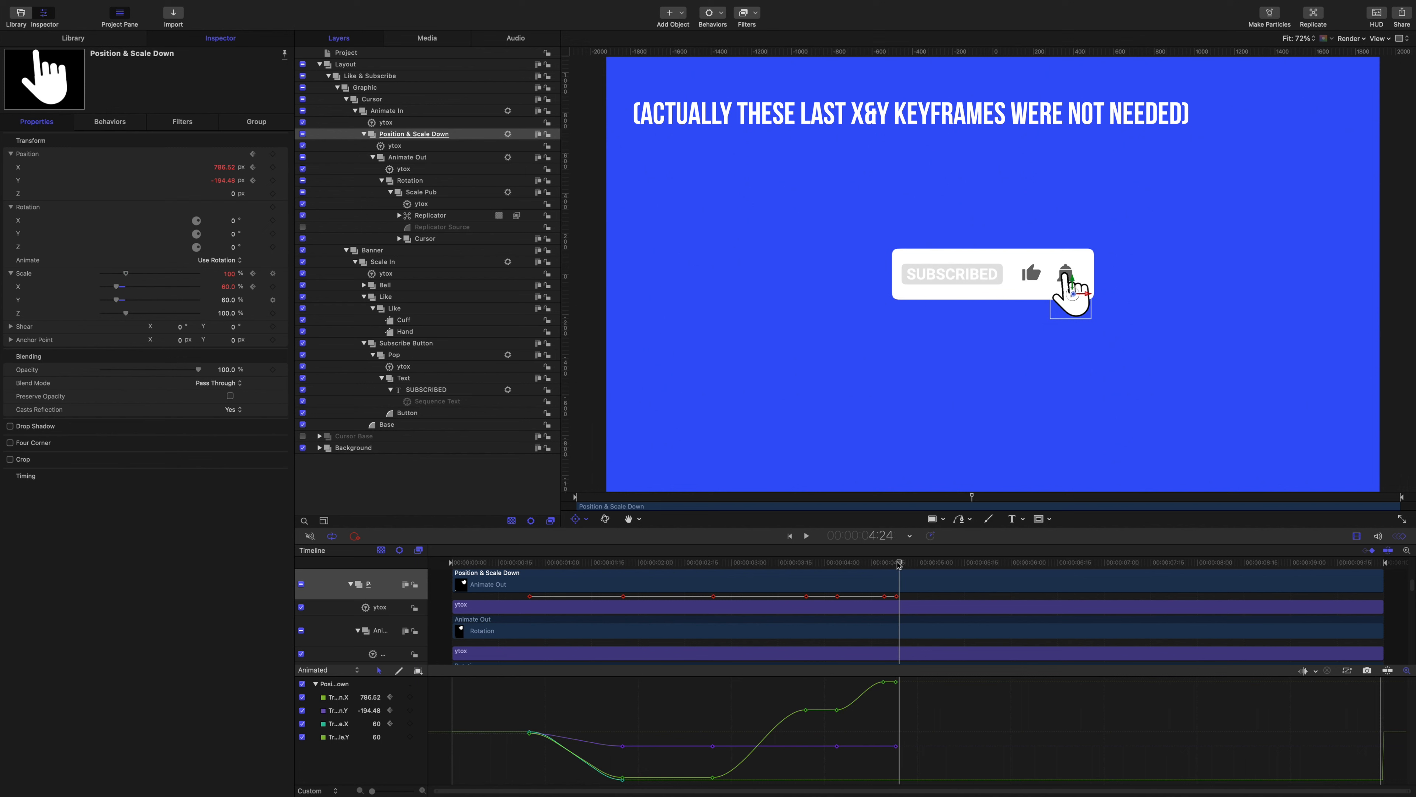
key("Right")
key("Right")
key("Right")
key("Right")
key("Right")
key("Right")
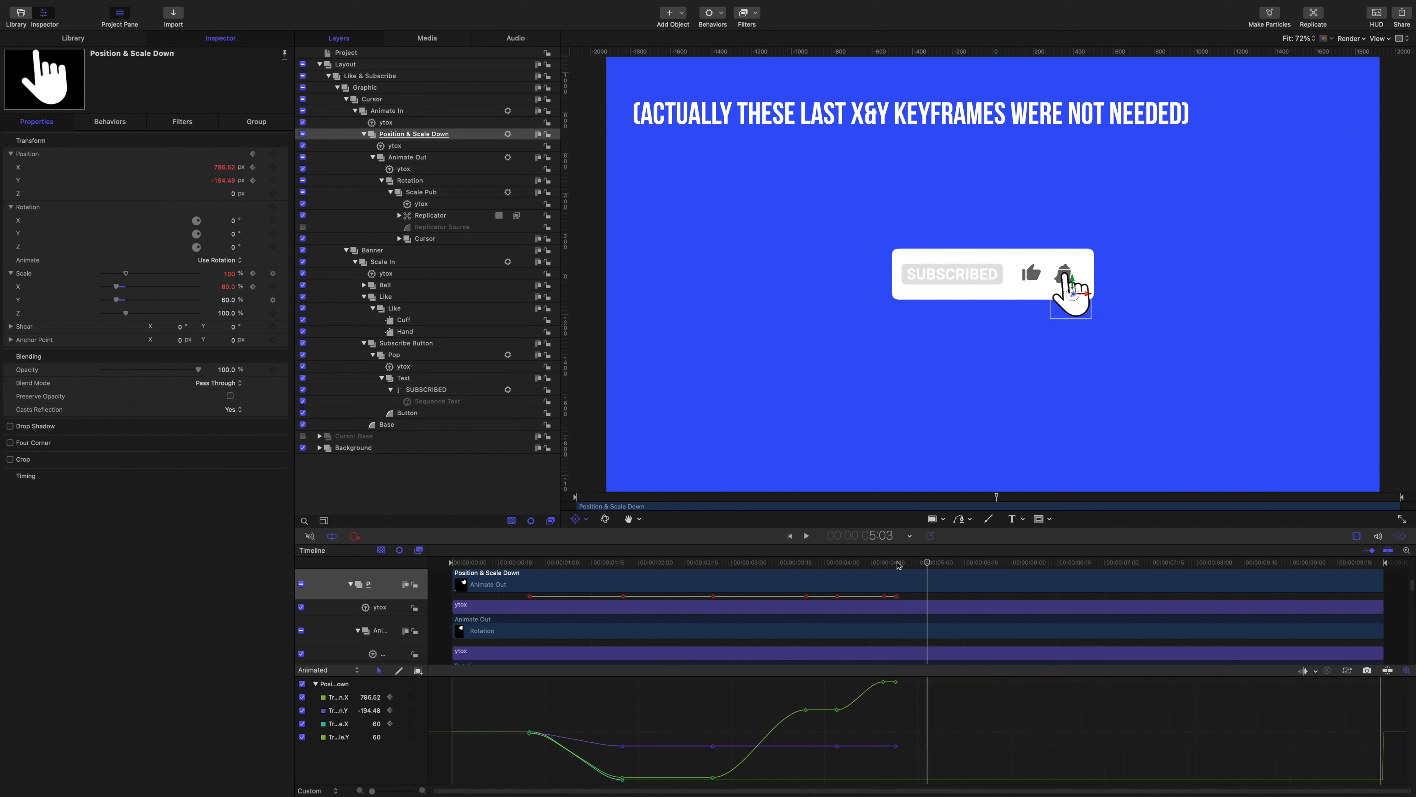
key("Right")
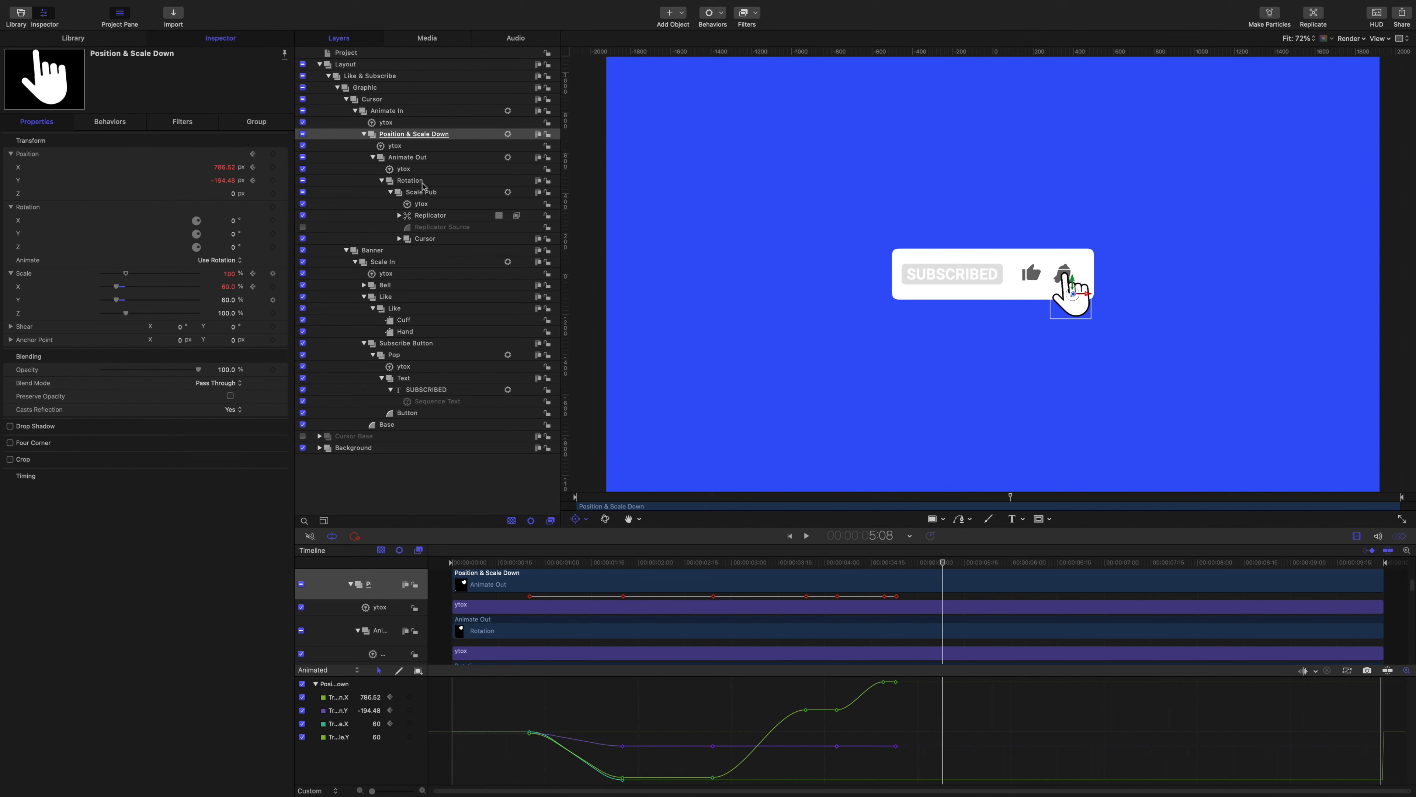
left_click(420, 162)
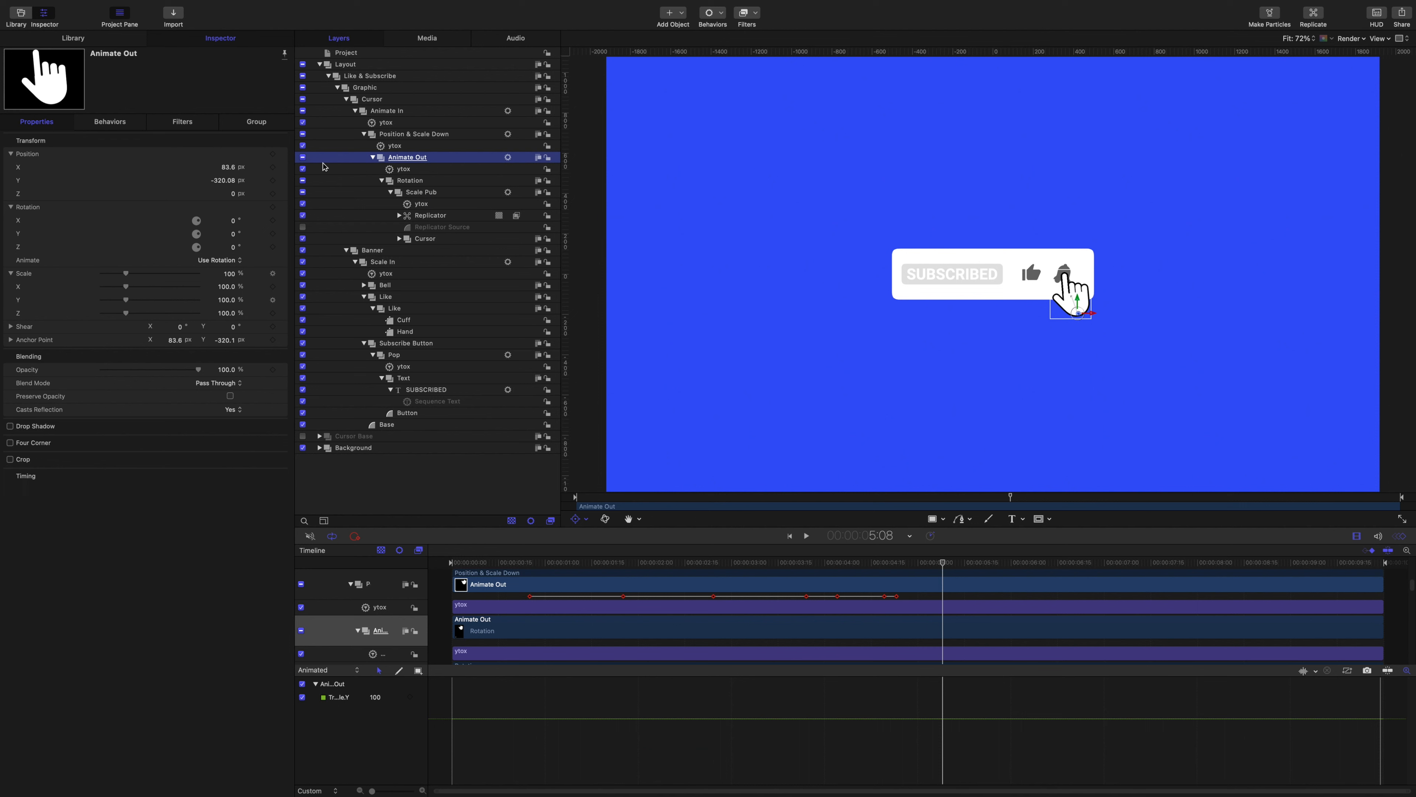
left_click(272, 287)
left_click_drag(943, 563, 895, 563)
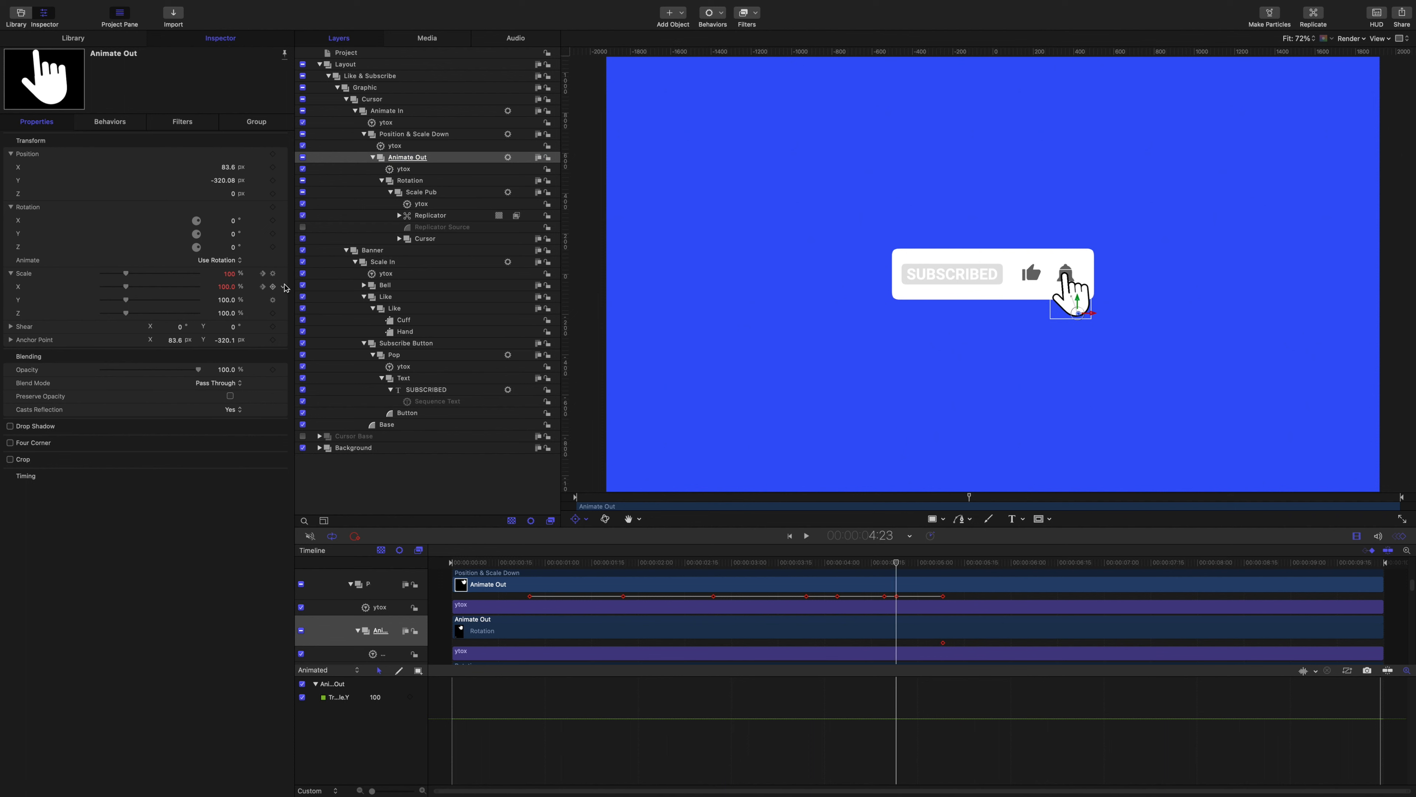
left_click(274, 288)
Step: Set the Animate Out group's Scale X to 0% at 5:08
left_click_drag(897, 564, 943, 564)
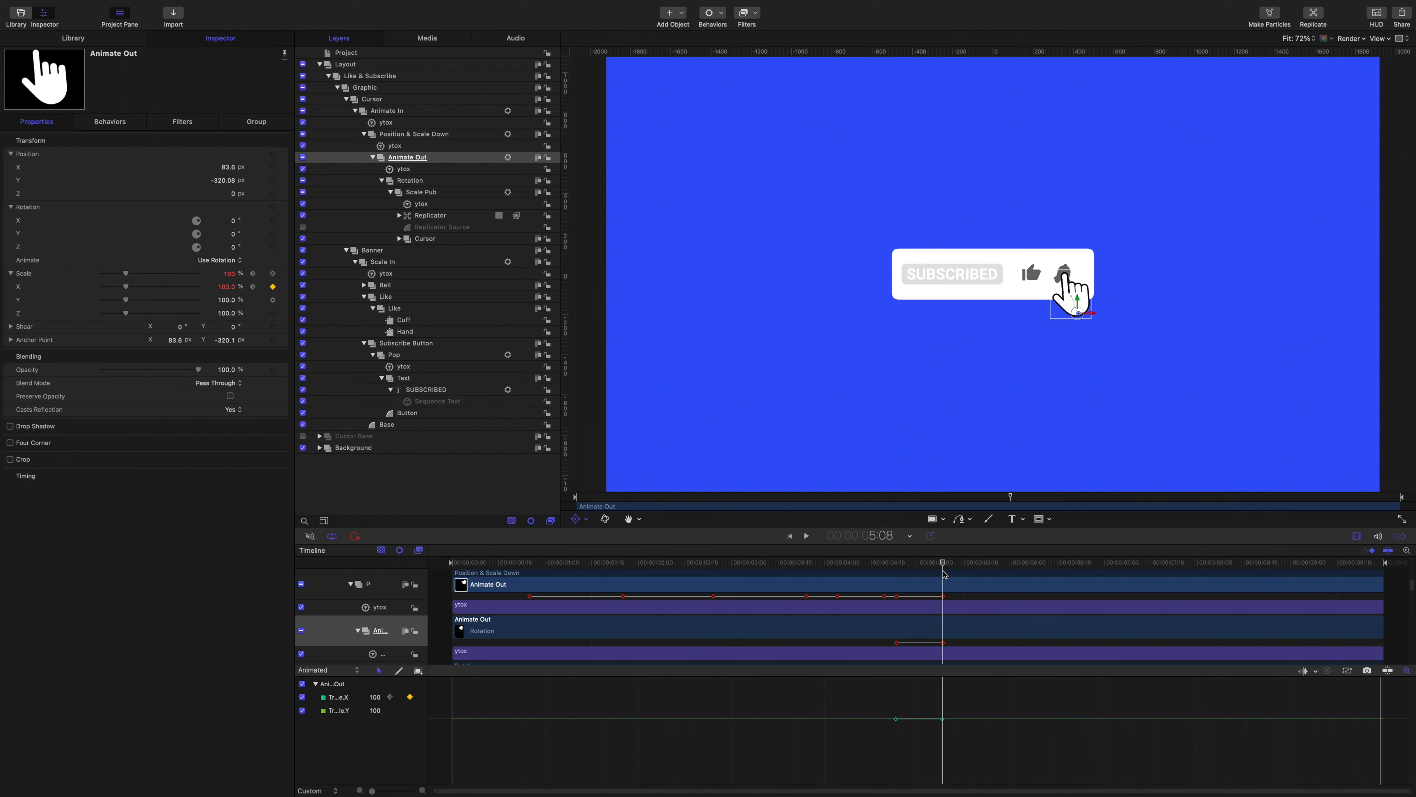
left_click(227, 287)
type("0")
key("Return")
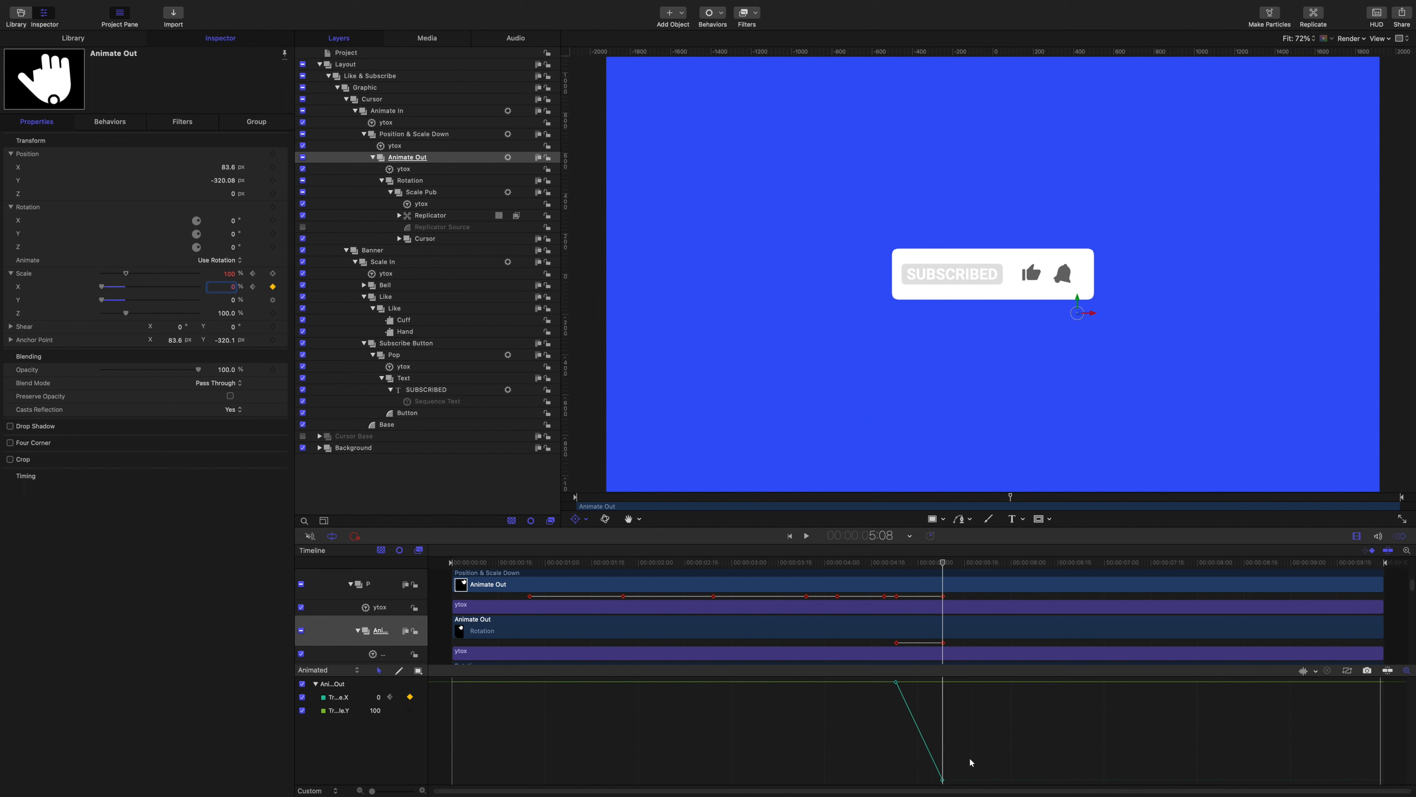
Step: Select both Scale X keyframes of Animate Out on the curve and change their interpolation to Bezier
left_click_drag(970, 759, 924, 784)
left_click_drag(913, 733, 893, 679)
right_click(943, 781)
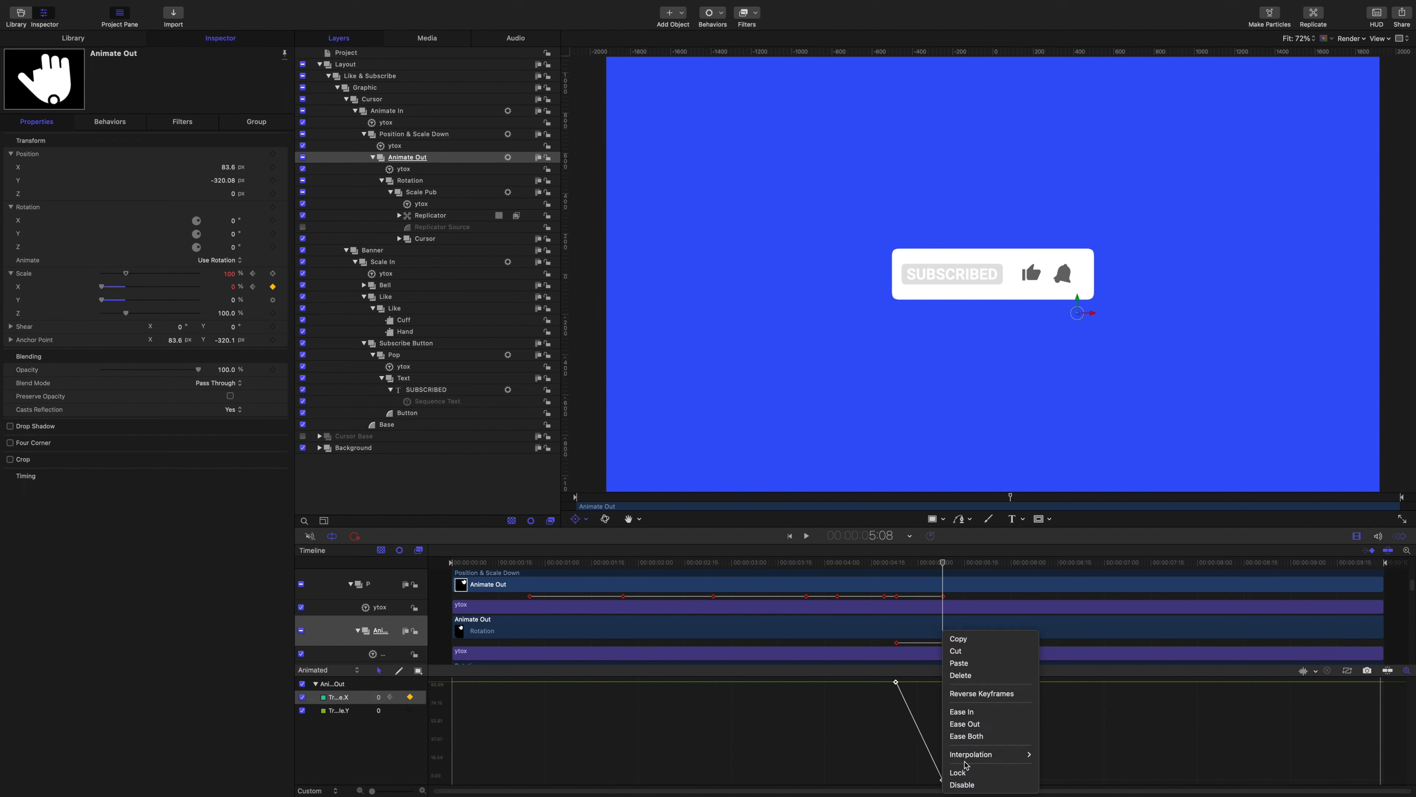
mouse_move(985, 754)
left_click(1059, 748)
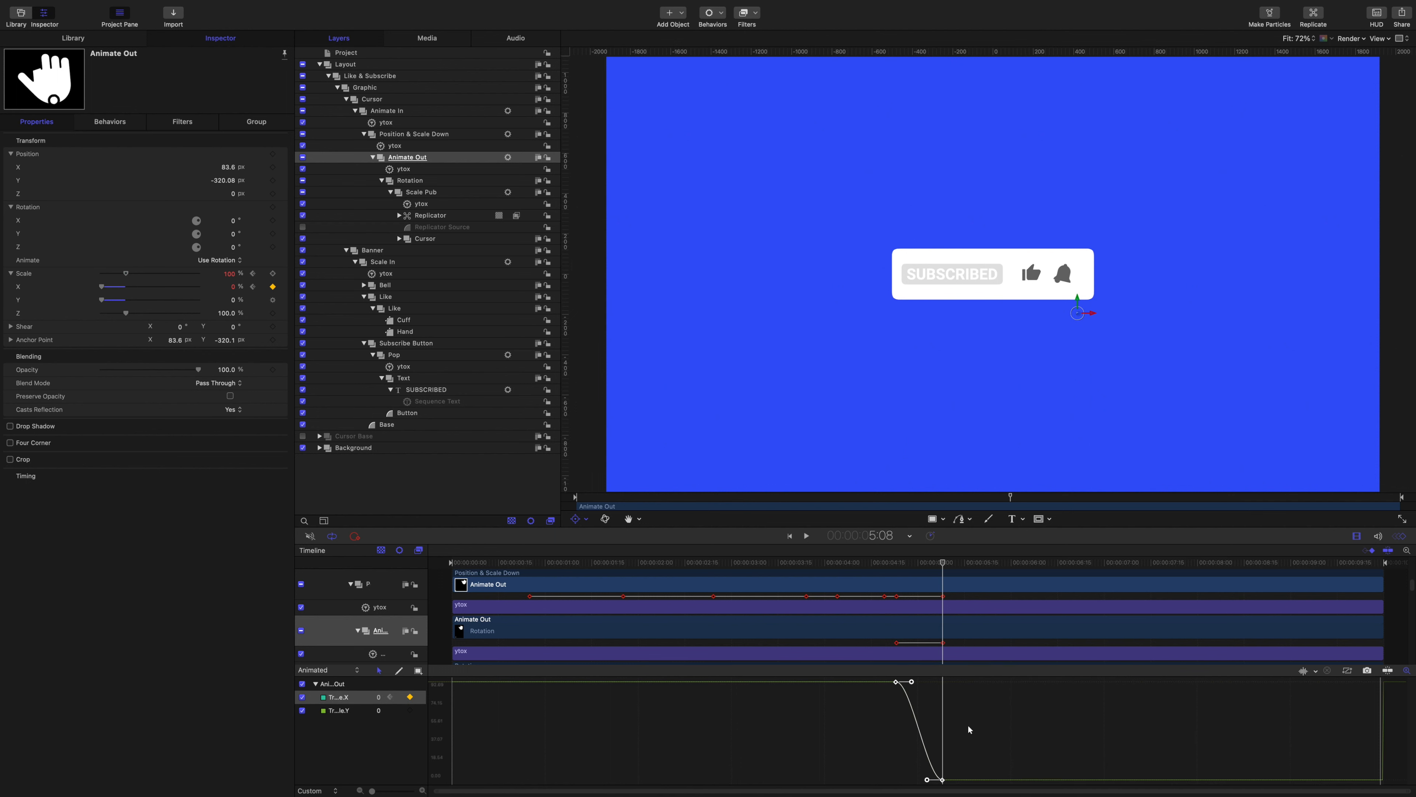
Step: Break the tangent of Animate Out's final Scale X keyframe and lengthen its incoming handle toward the first keyframe
left_click_drag(943, 566, 912, 564)
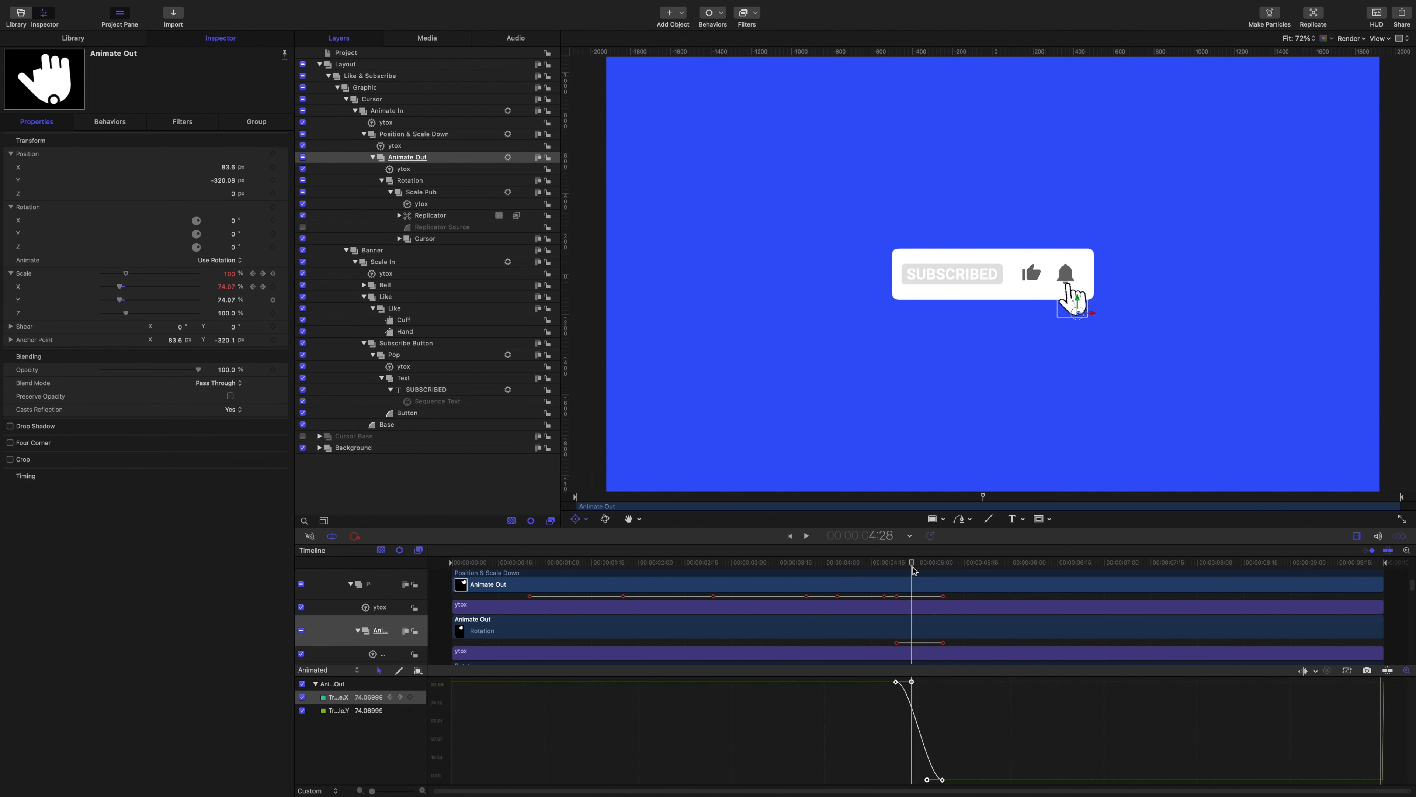
right_click(928, 781)
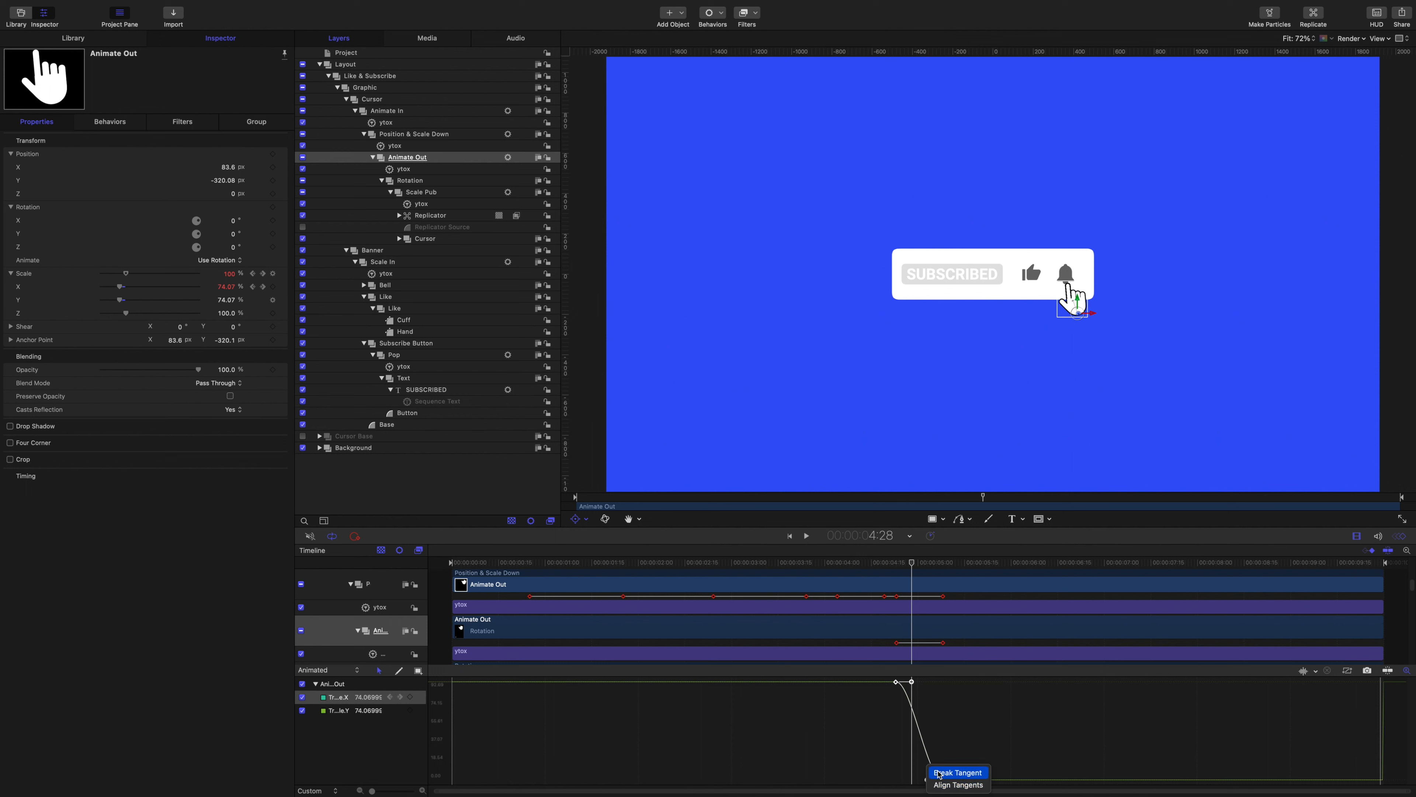
left_click(939, 773)
left_click_drag(927, 780, 912, 783)
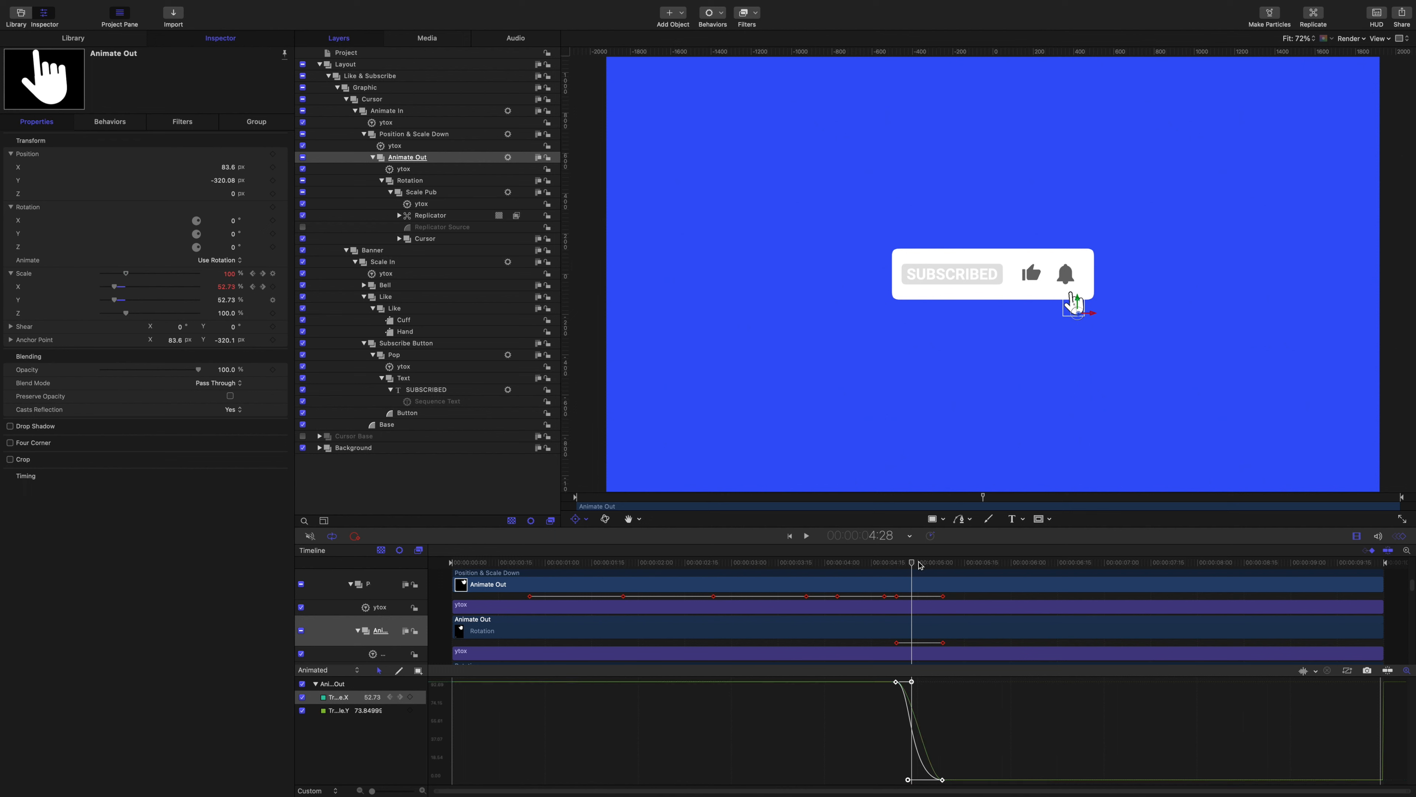
Step: Play the animation from the start to check how the hand cursor scales out
left_click_drag(916, 565, 965, 565)
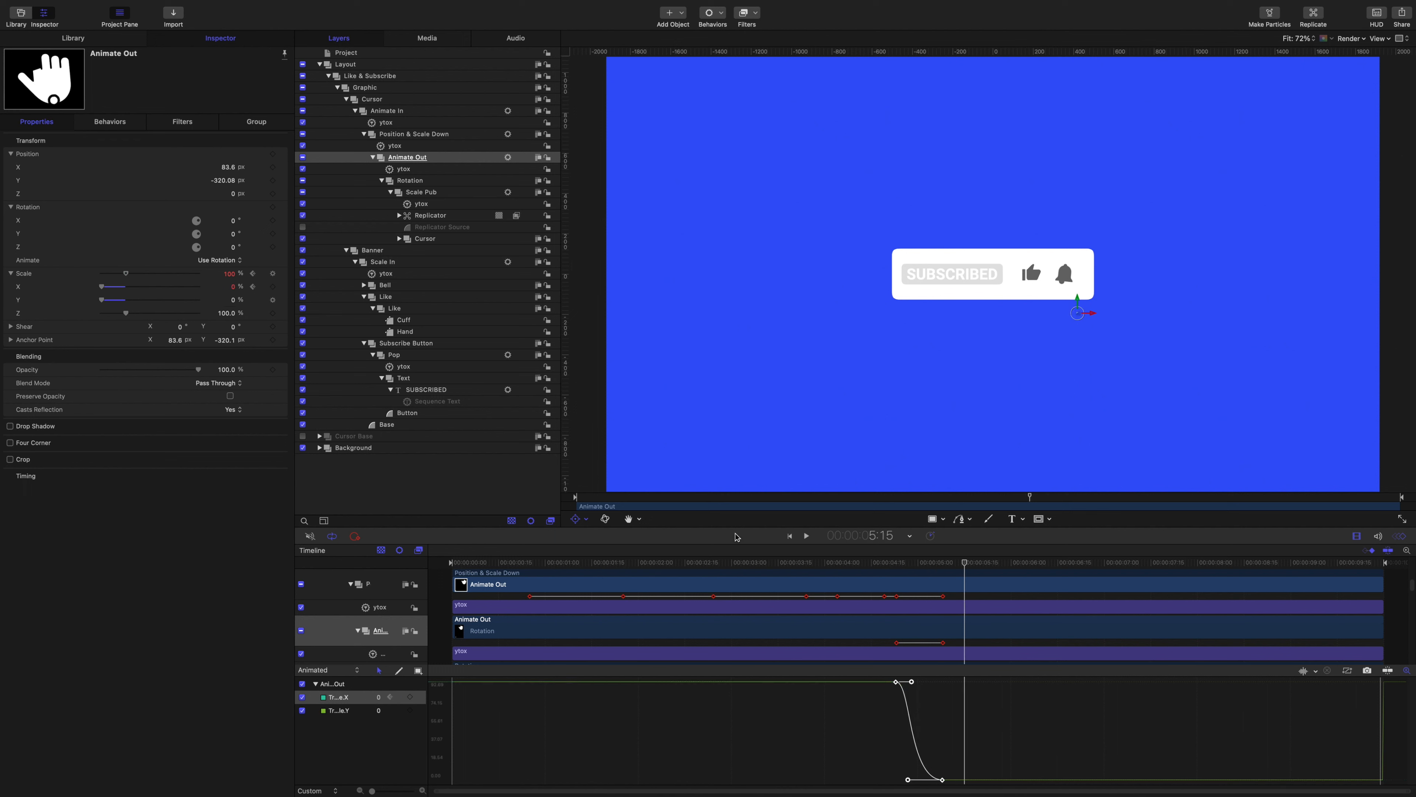
key("Home")
key("space")
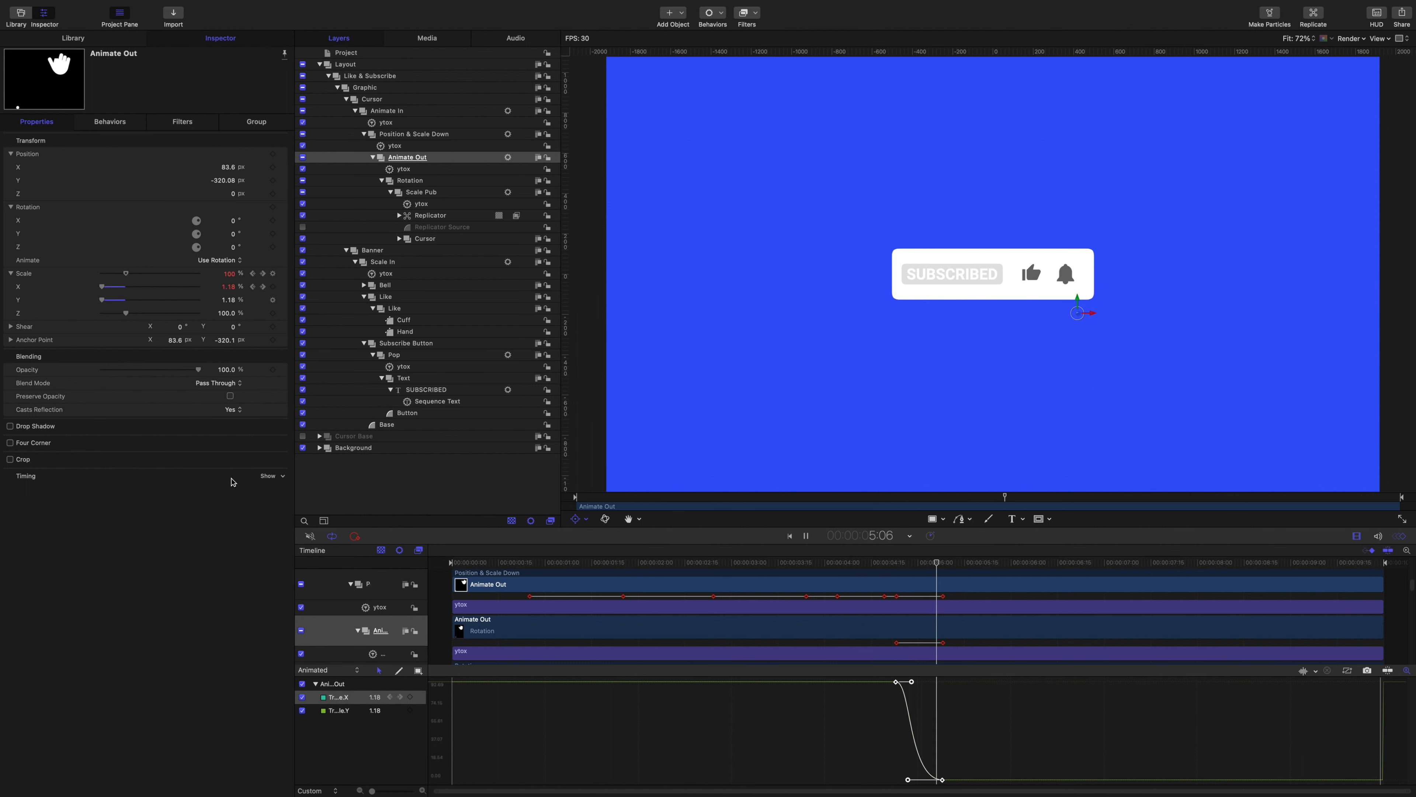
key("space")
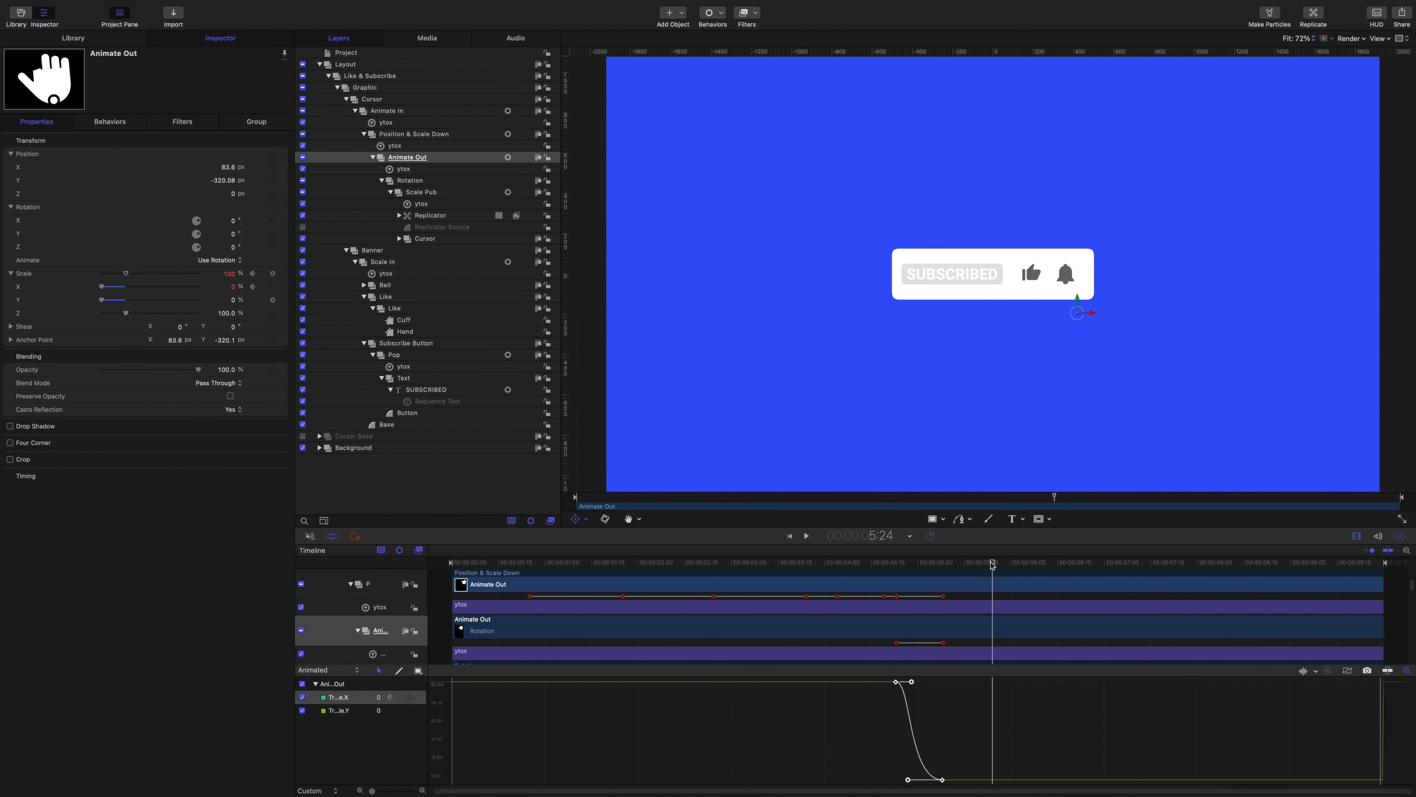
Step: Add a Scale X keyframe to the banner's Scale In group at 9:15 and place the playhead at 9:28
left_click_drag(992, 564, 944, 567)
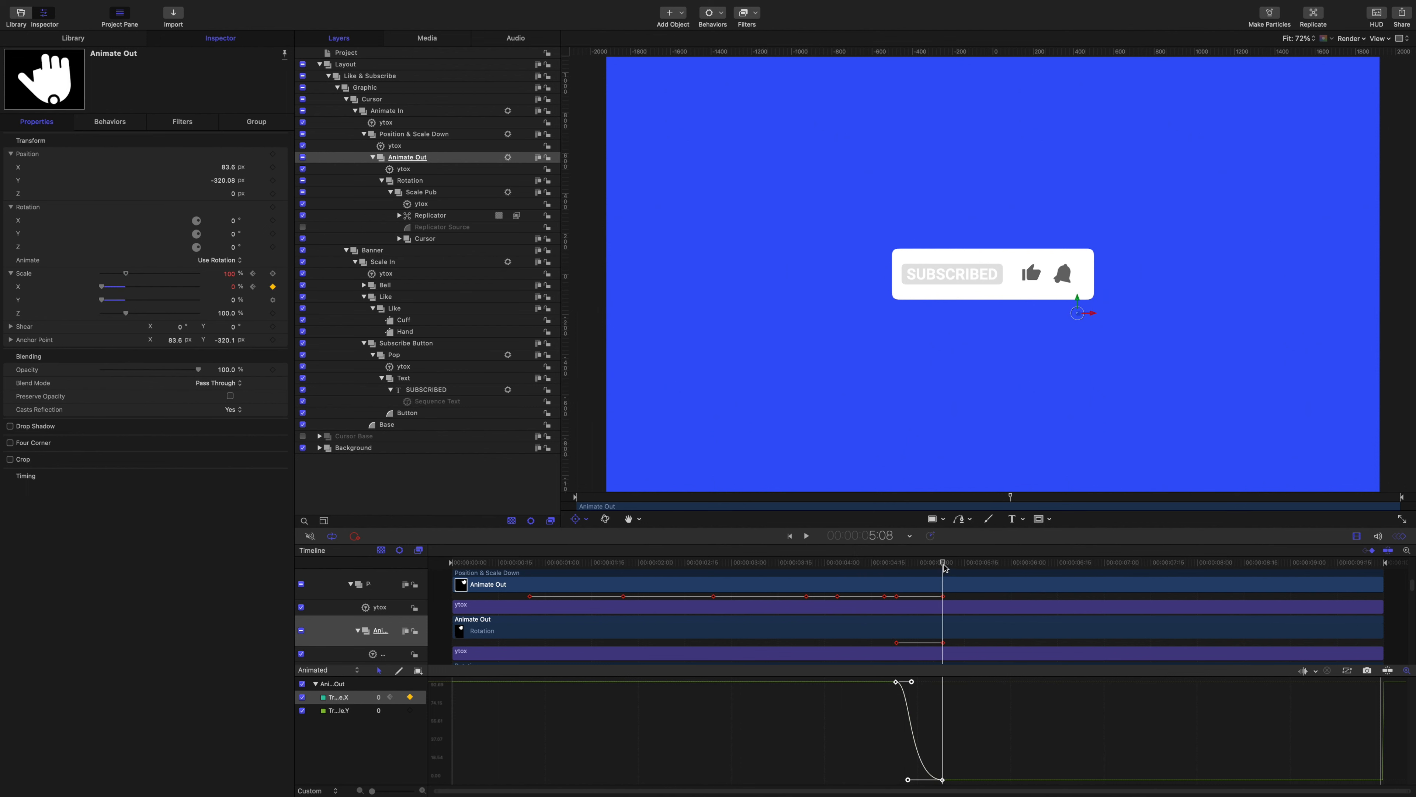
left_click(407, 158)
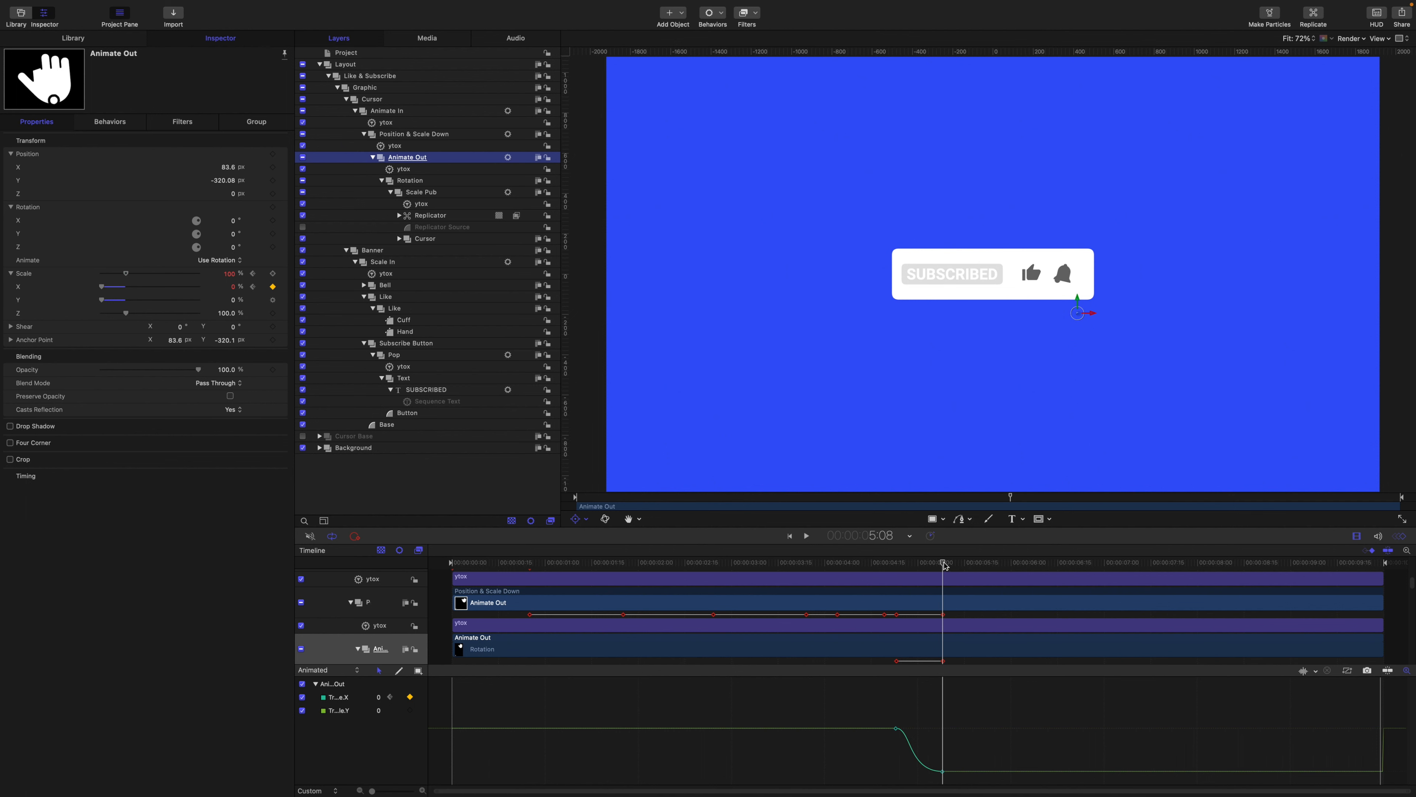
left_click_drag(944, 564, 1340, 596)
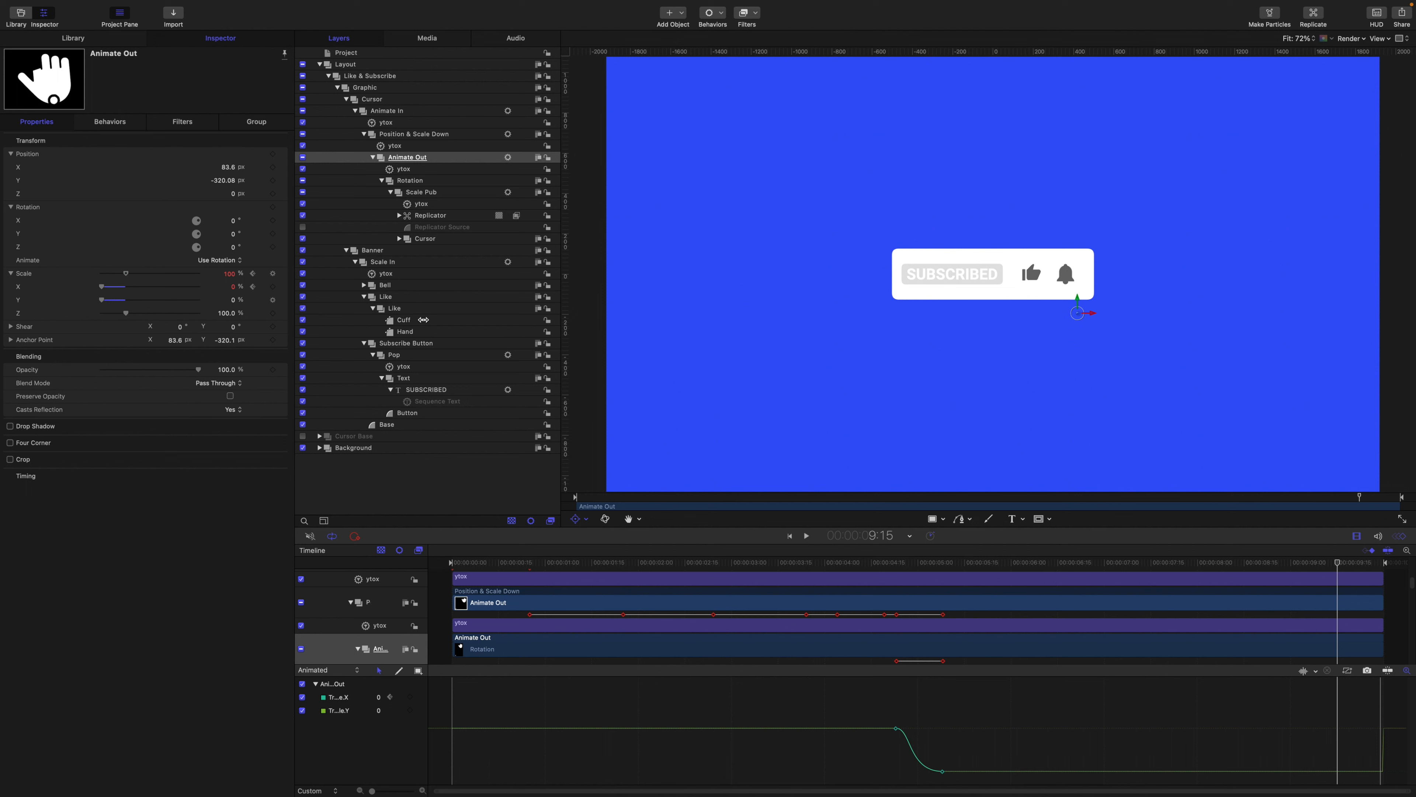
left_click(382, 264)
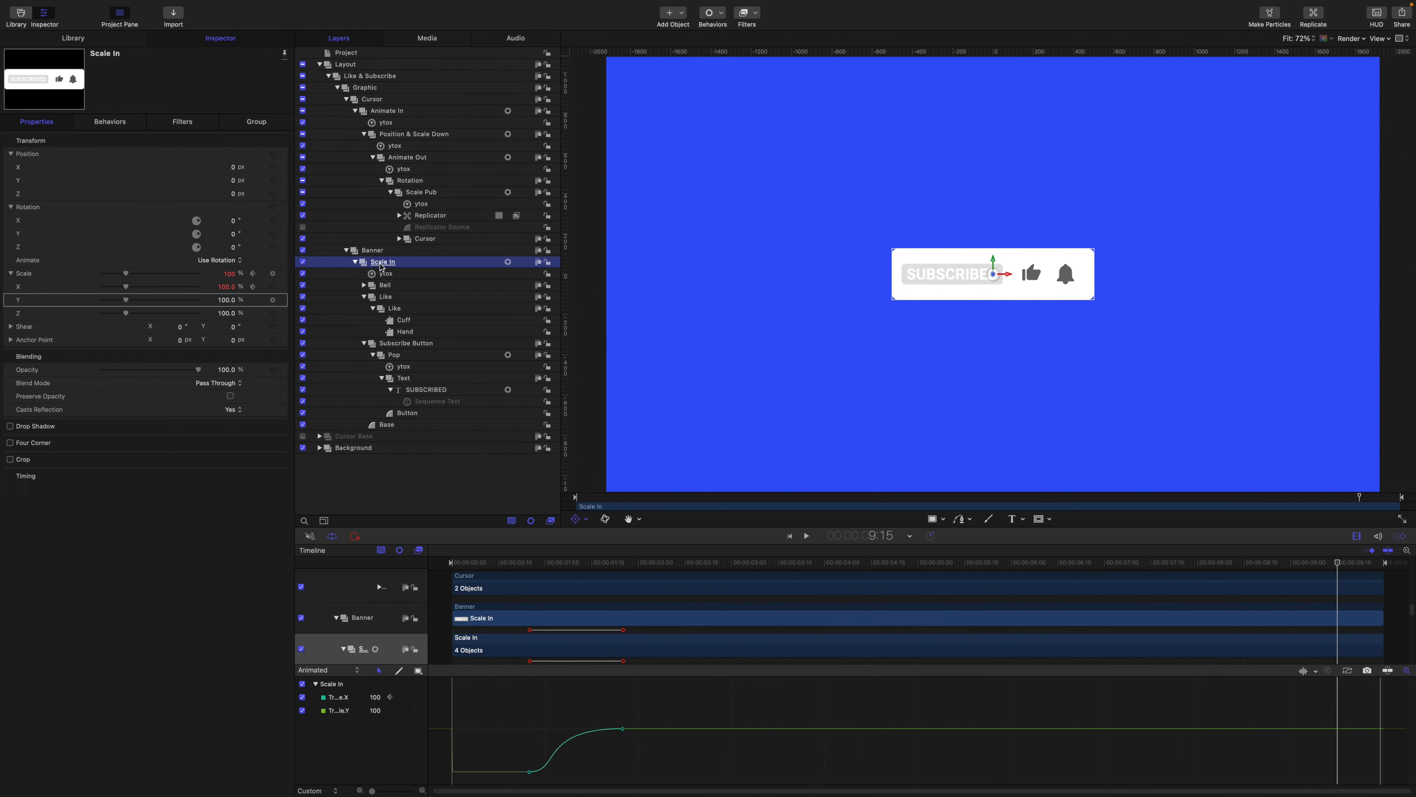
left_click(273, 287)
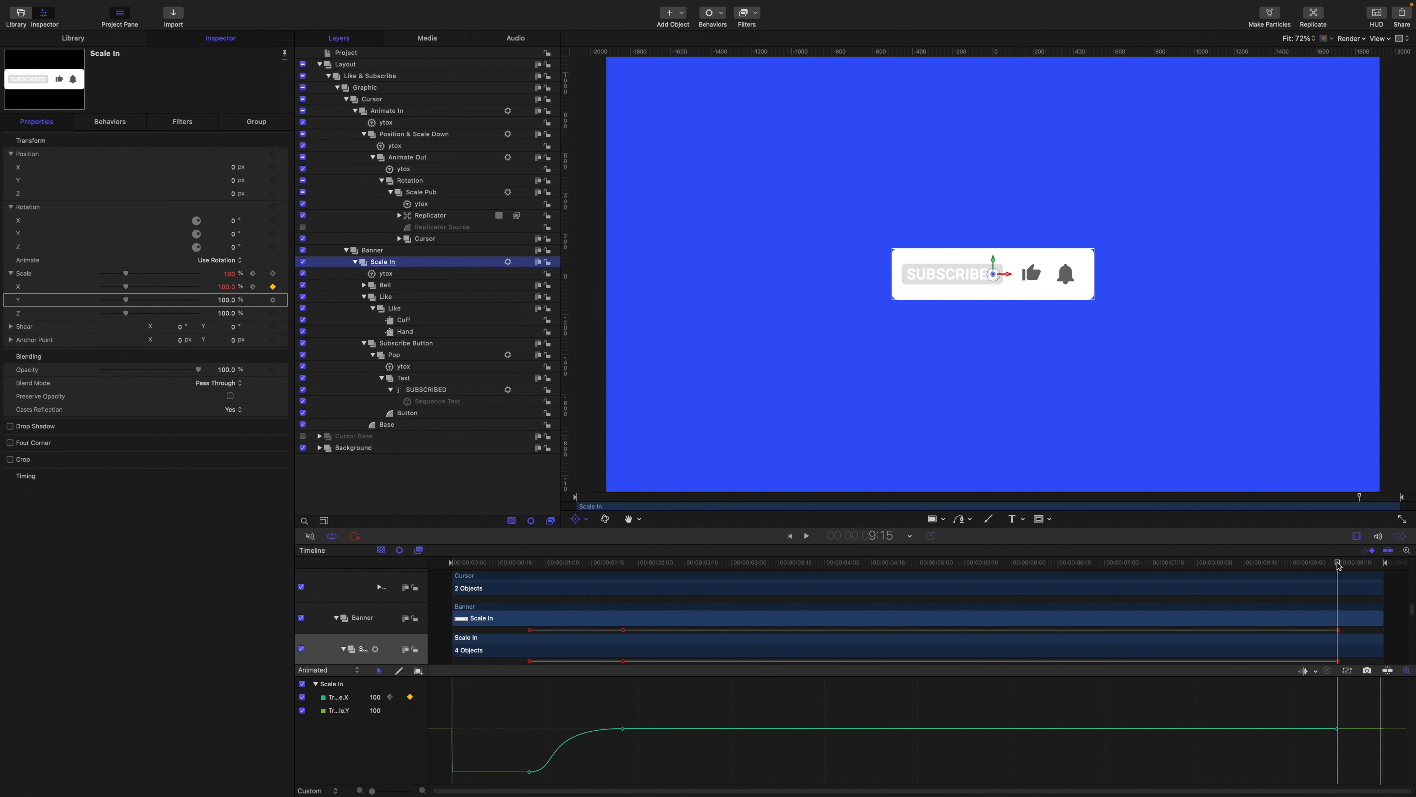
left_click_drag(1339, 566, 1378, 566)
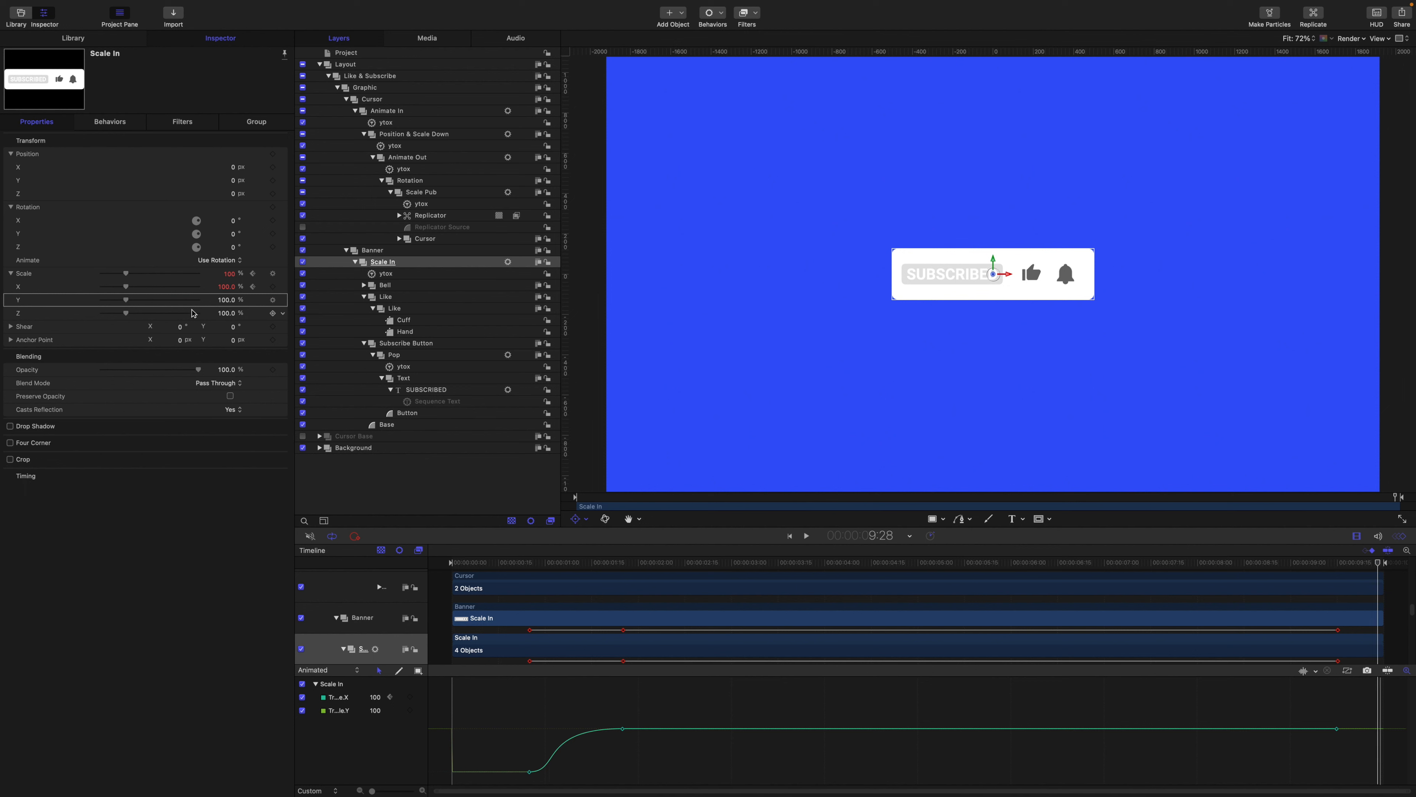
Step: Set the banner Scale In group's Scale X to 0% with a keyframe at 9:28
left_click(273, 286)
left_click(231, 291)
type("0")
key("Return")
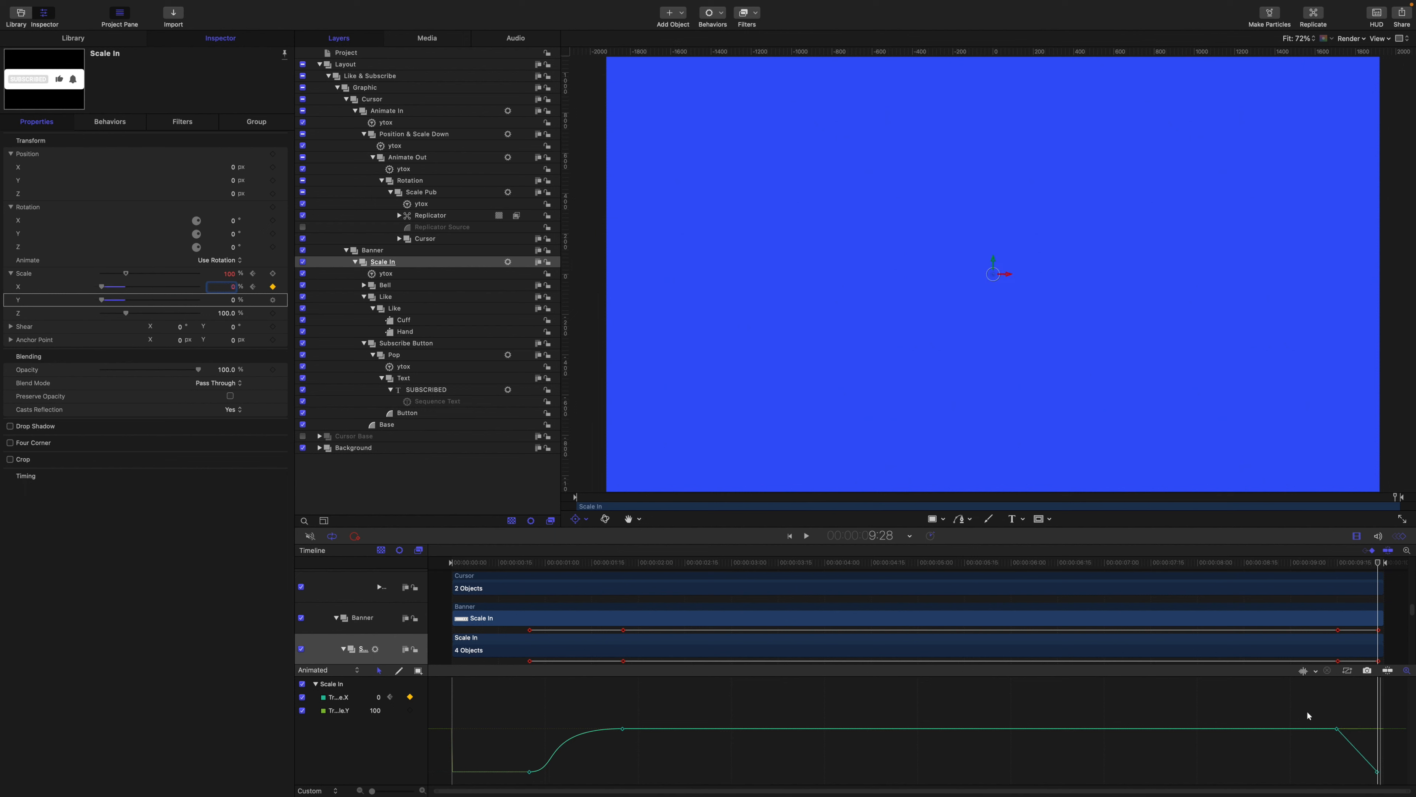
Step: Select the last two Scale X keyframes of Scale In on the curve and change their interpolation to Bezier
left_click_drag(1312, 704, 1387, 777)
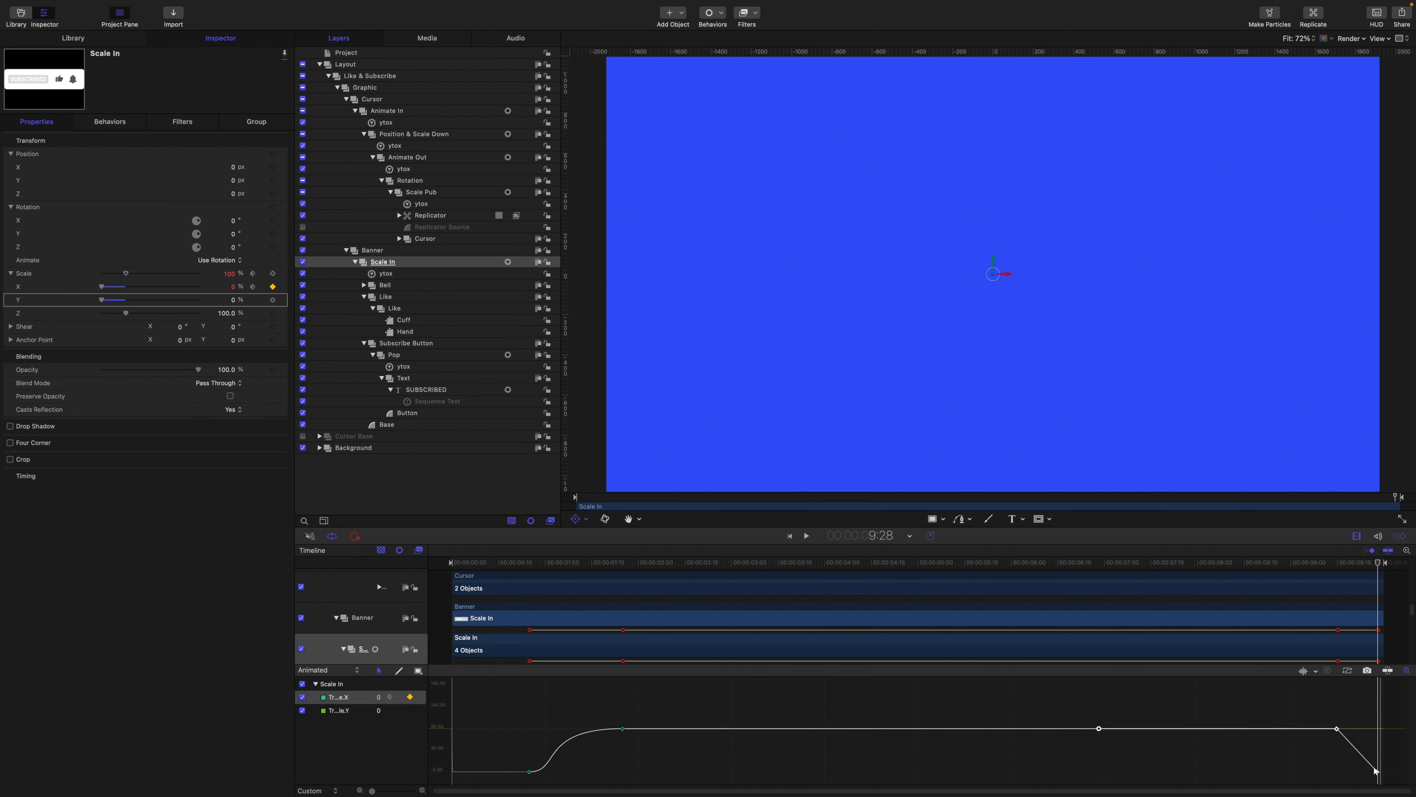
right_click(1376, 773)
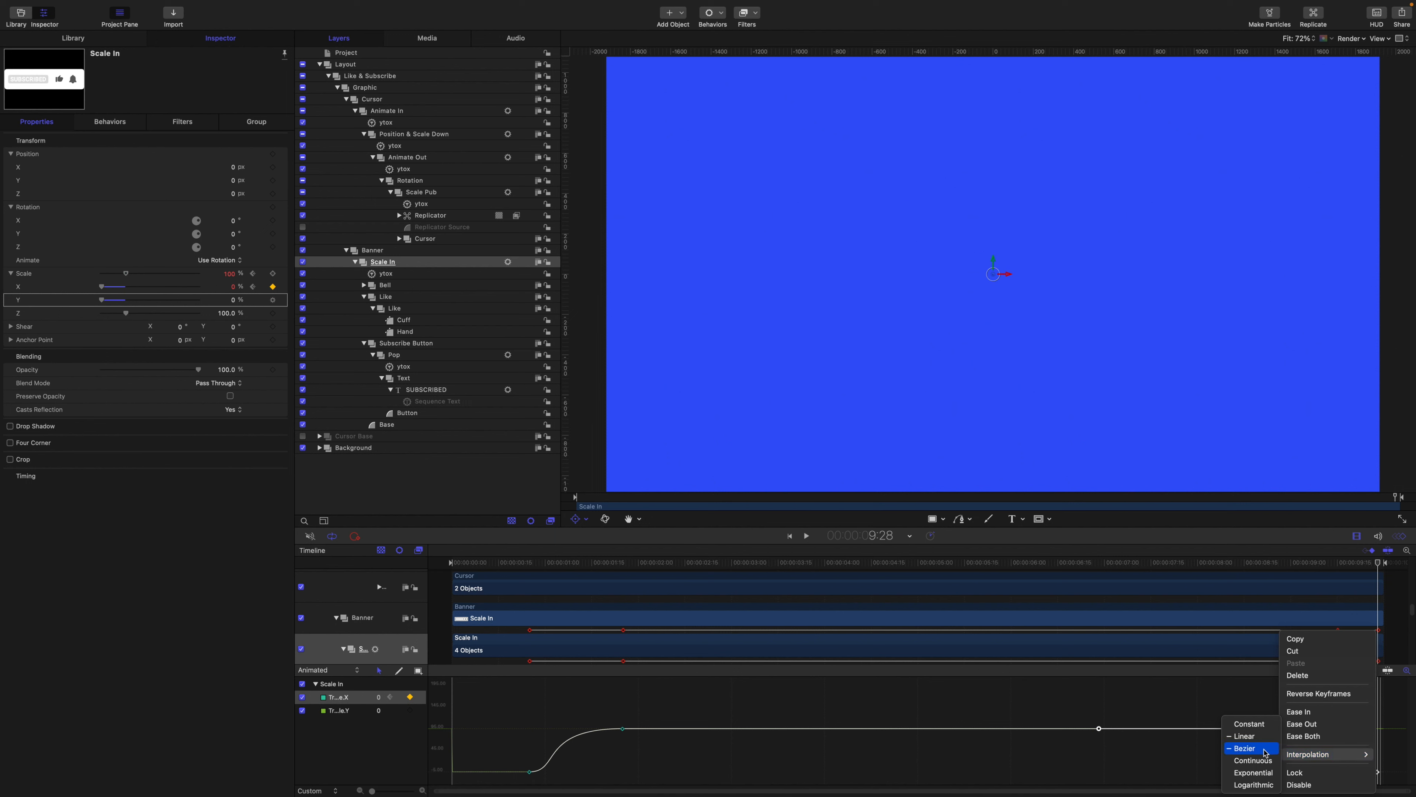
left_click(1243, 748)
left_click(1351, 730)
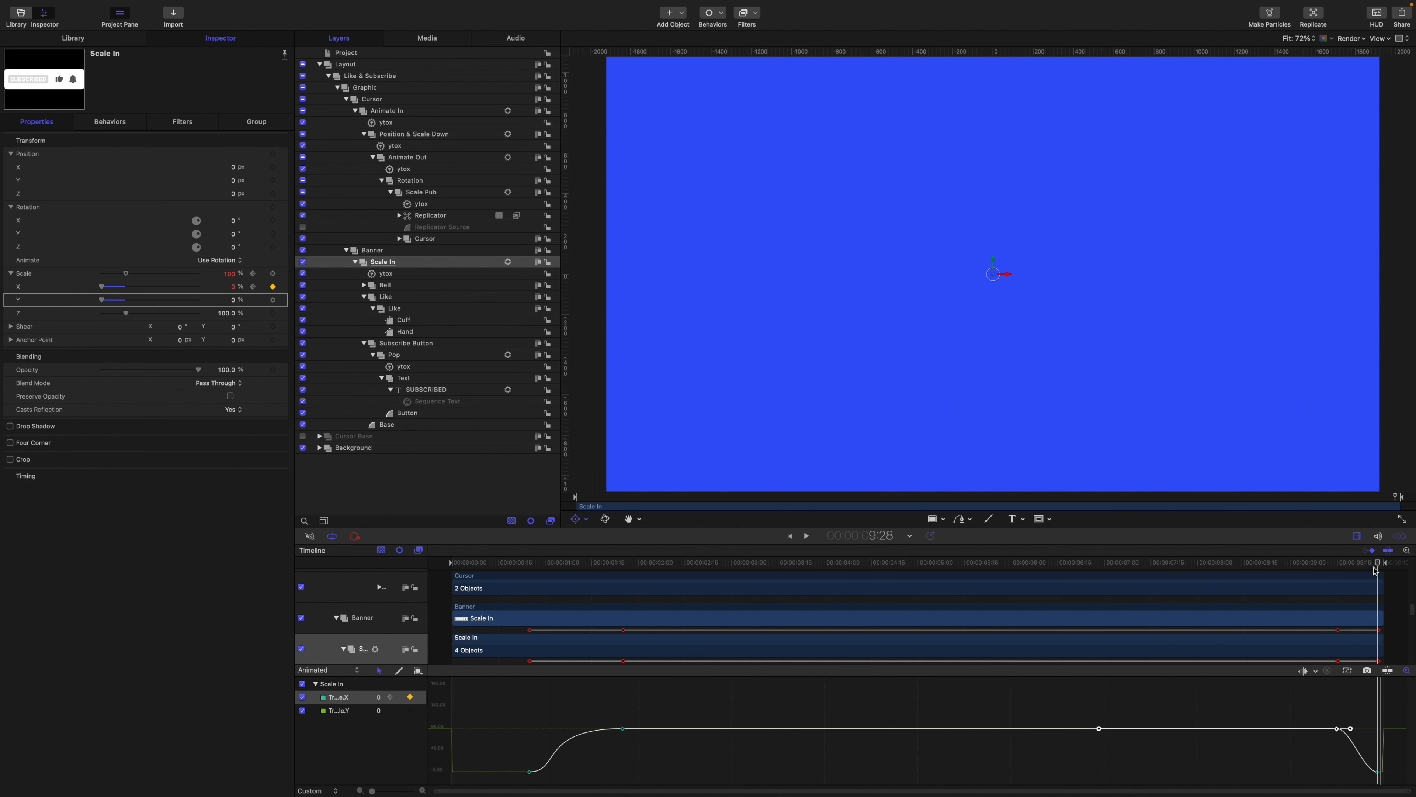
Step: Lengthen the incoming handle of Scale In's final Scale X keyframe back to 9:15 and play the animation
left_click_drag(1377, 565, 1339, 571)
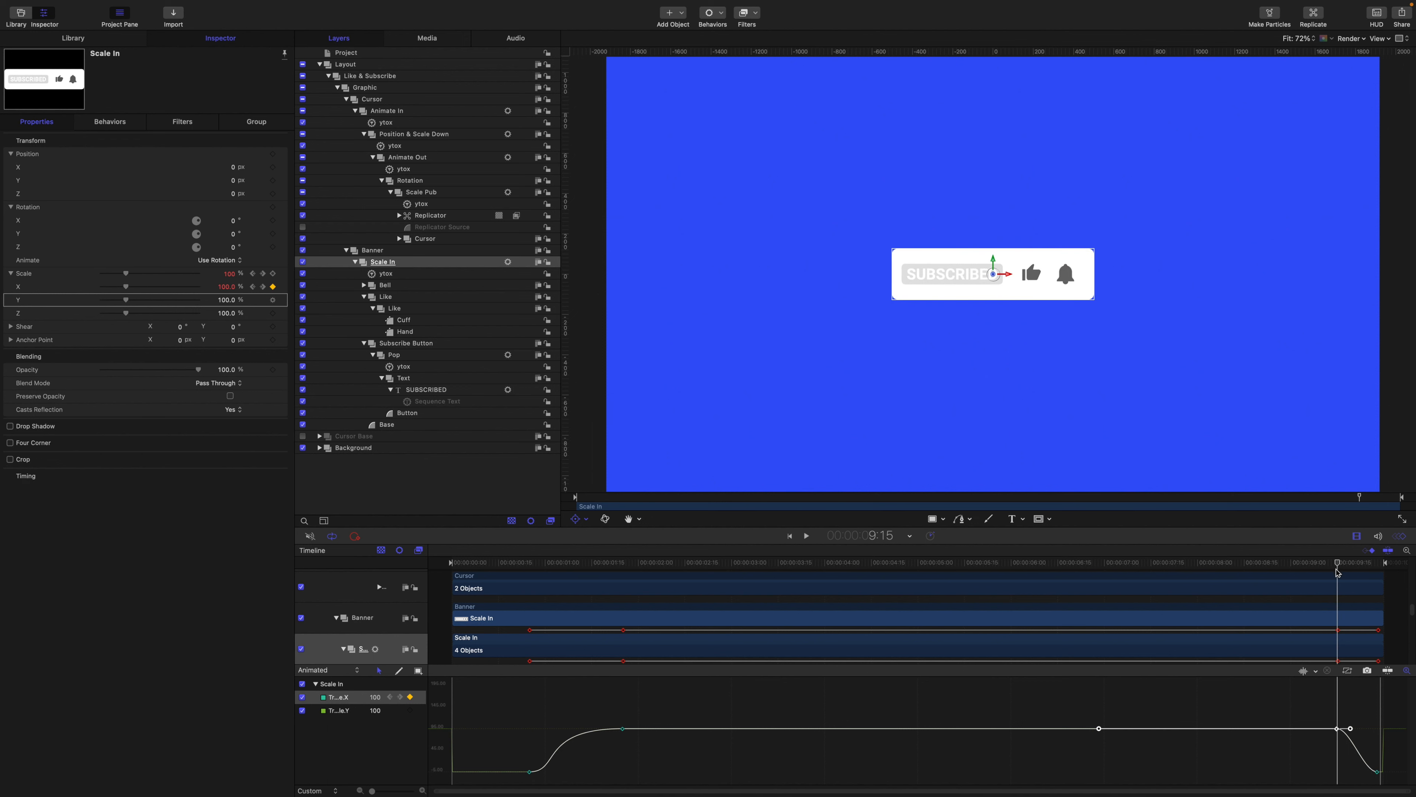
left_click(1377, 772)
left_click_drag(1364, 772, 1338, 773)
key("space")
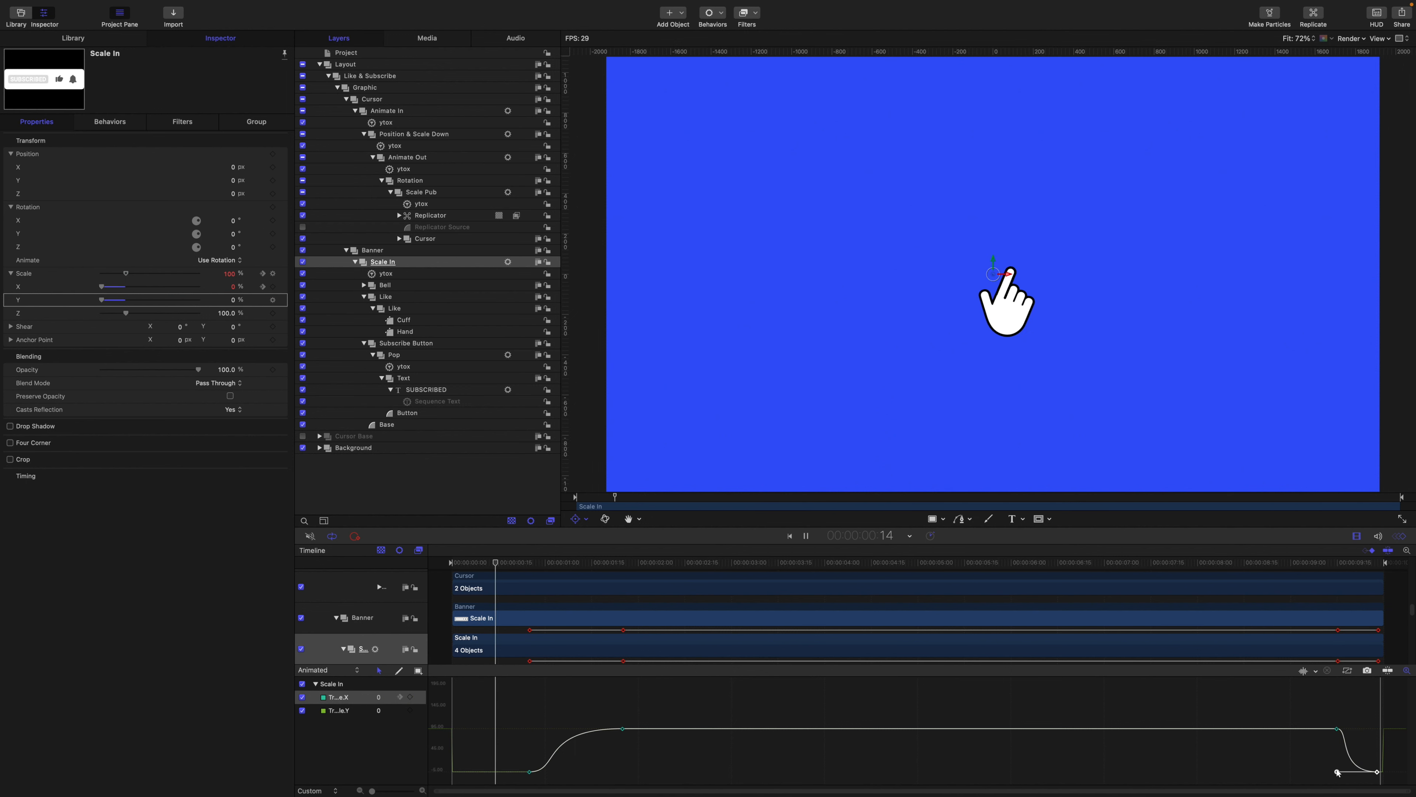
key("space")
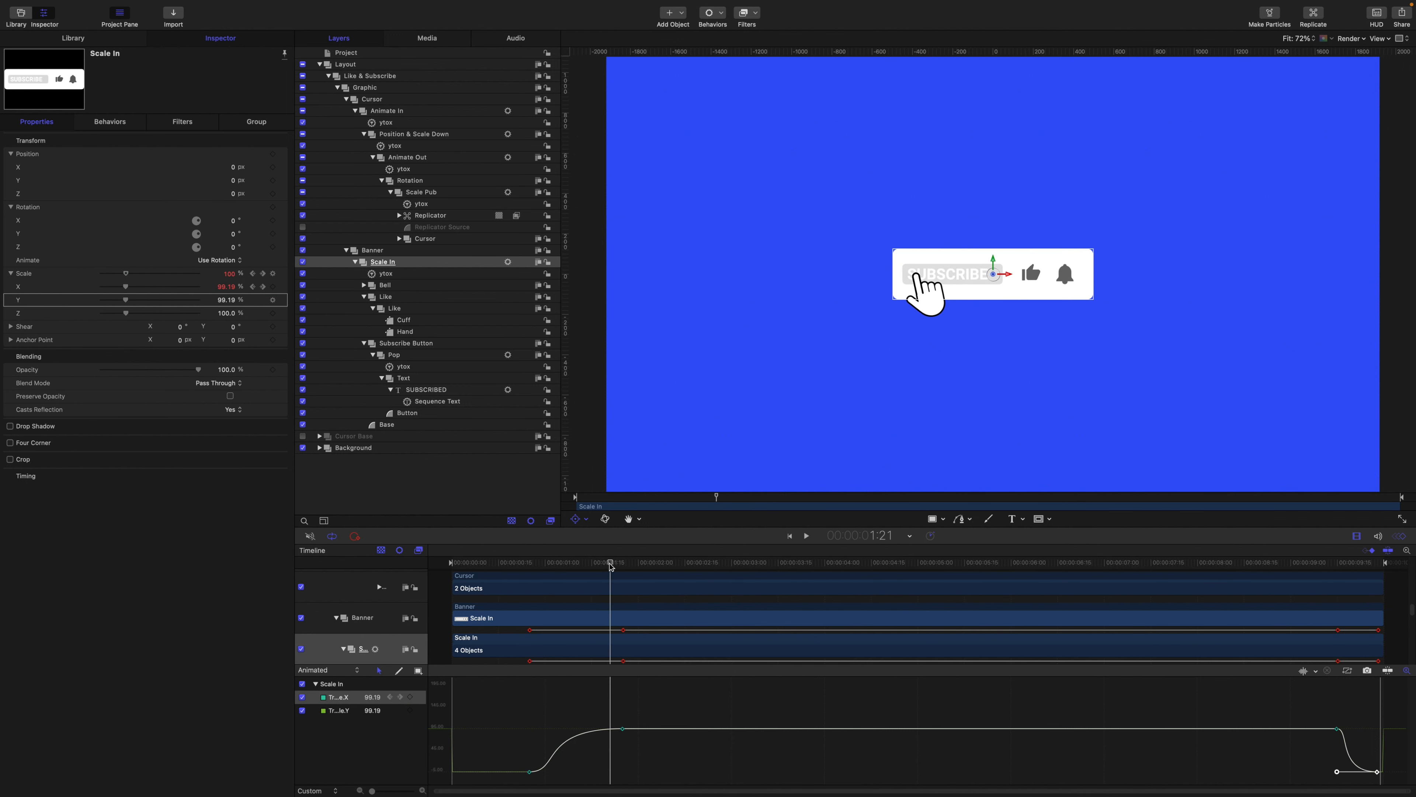
Step: Add a project marker at 9:14, one frame before the banner starts scaling out
left_click_drag(611, 564, 1339, 644)
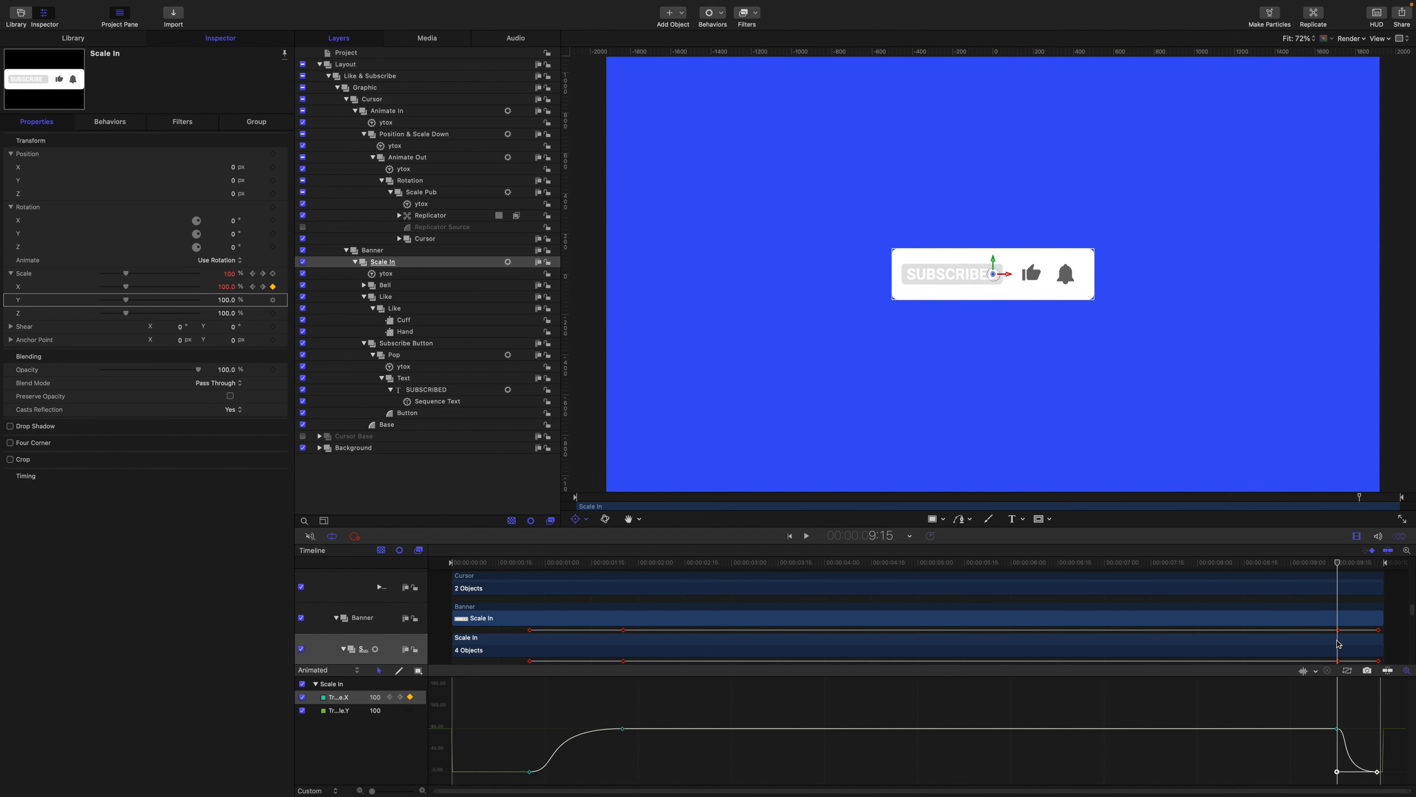
key("Left")
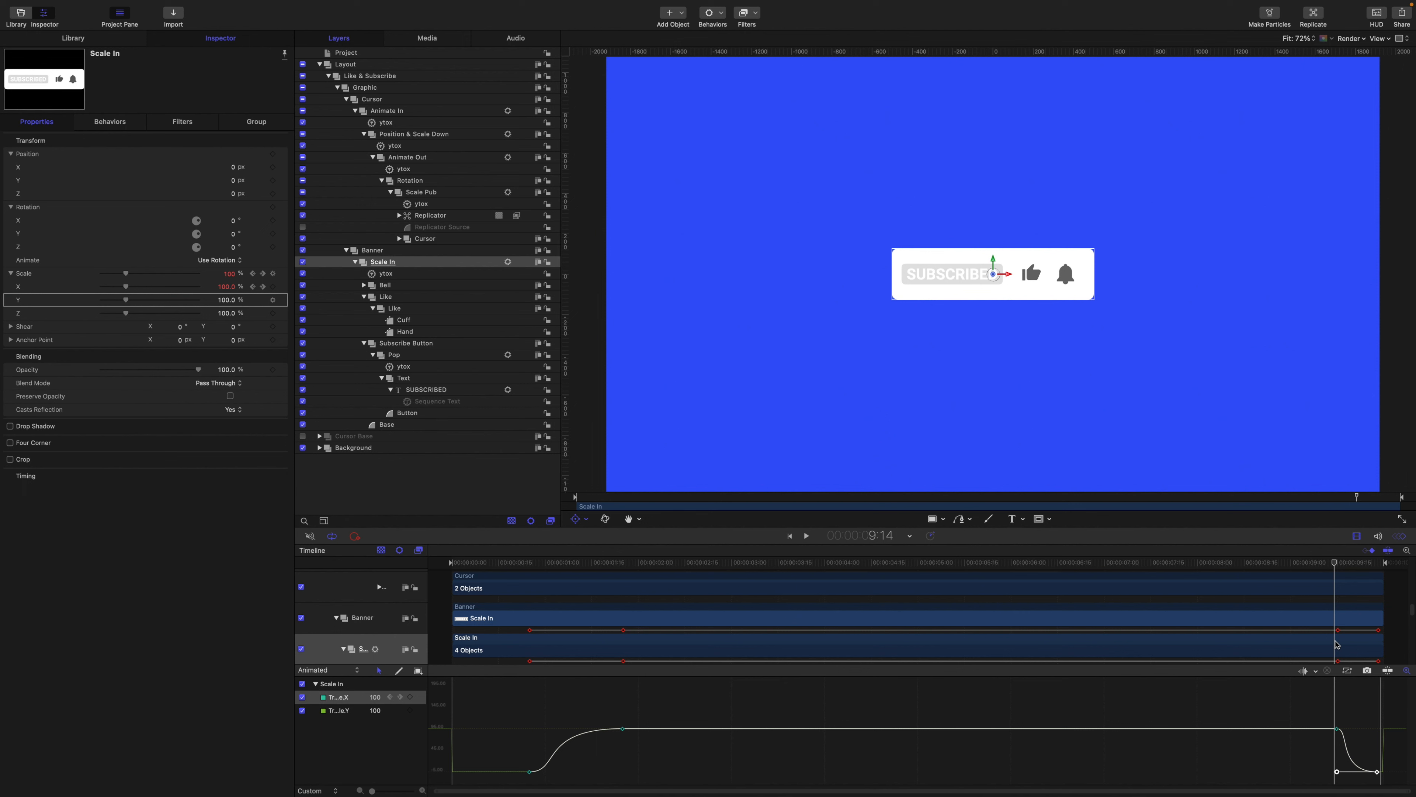
right_click(1336, 566)
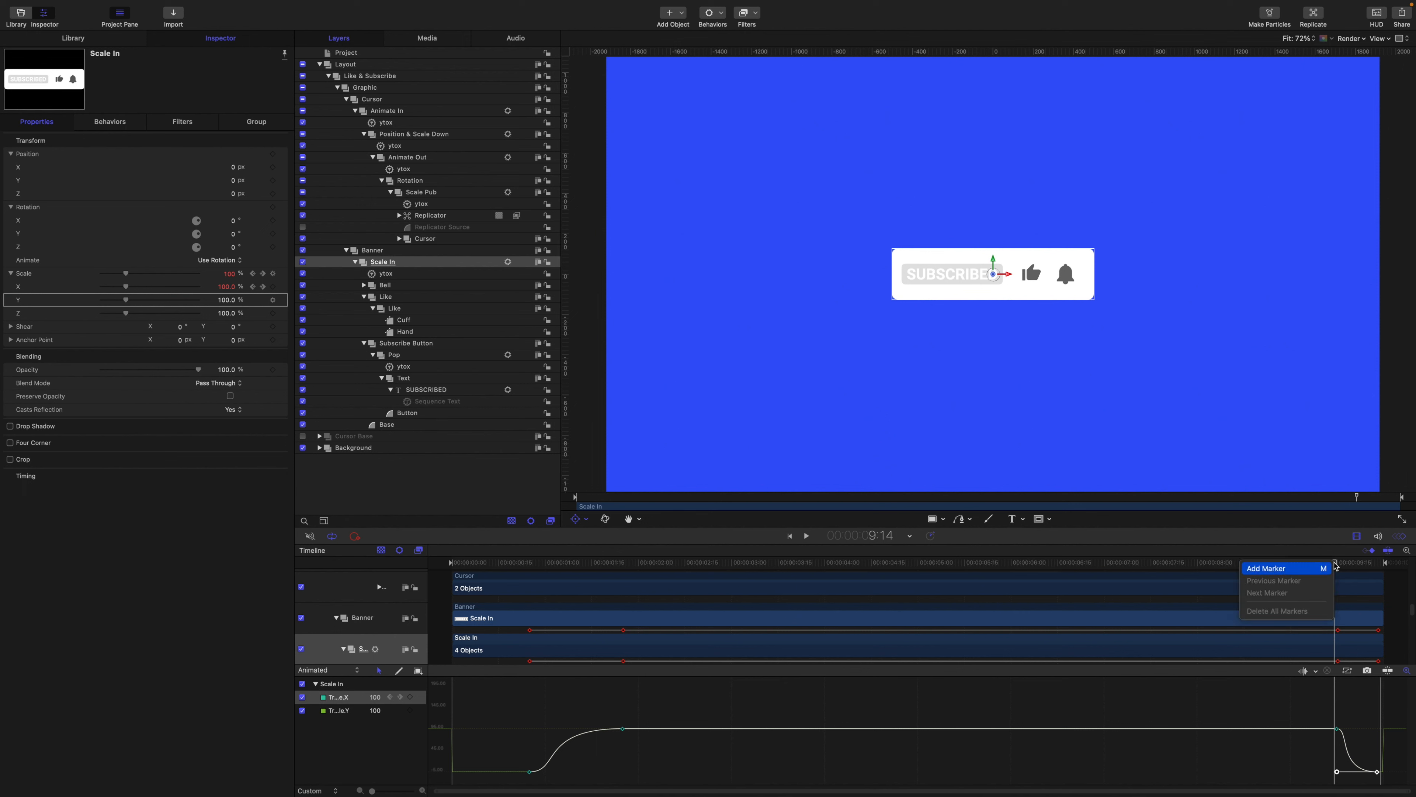
left_click(1317, 572)
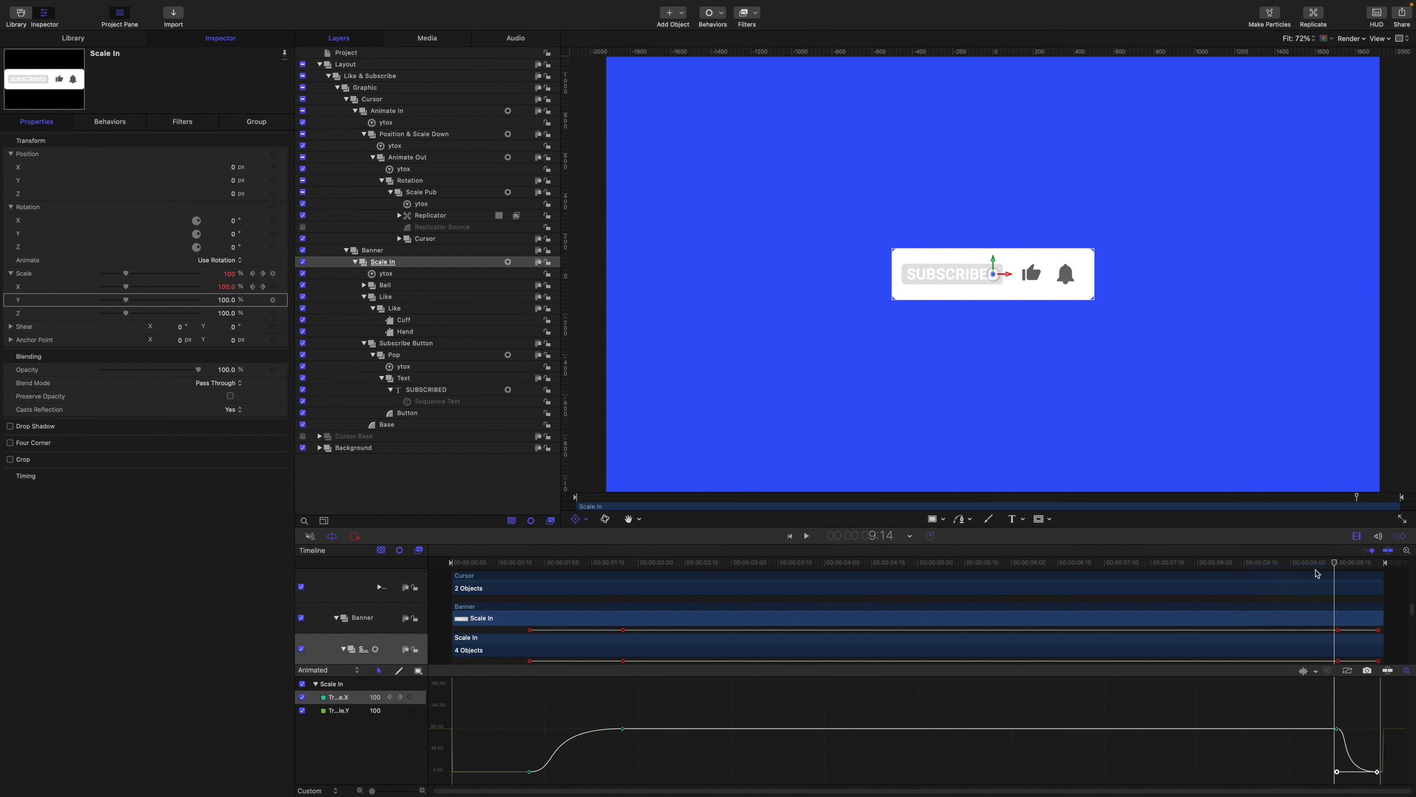
Step: Change the type of the marker at 9:14 to Build Out - Optional
right_click(1338, 565)
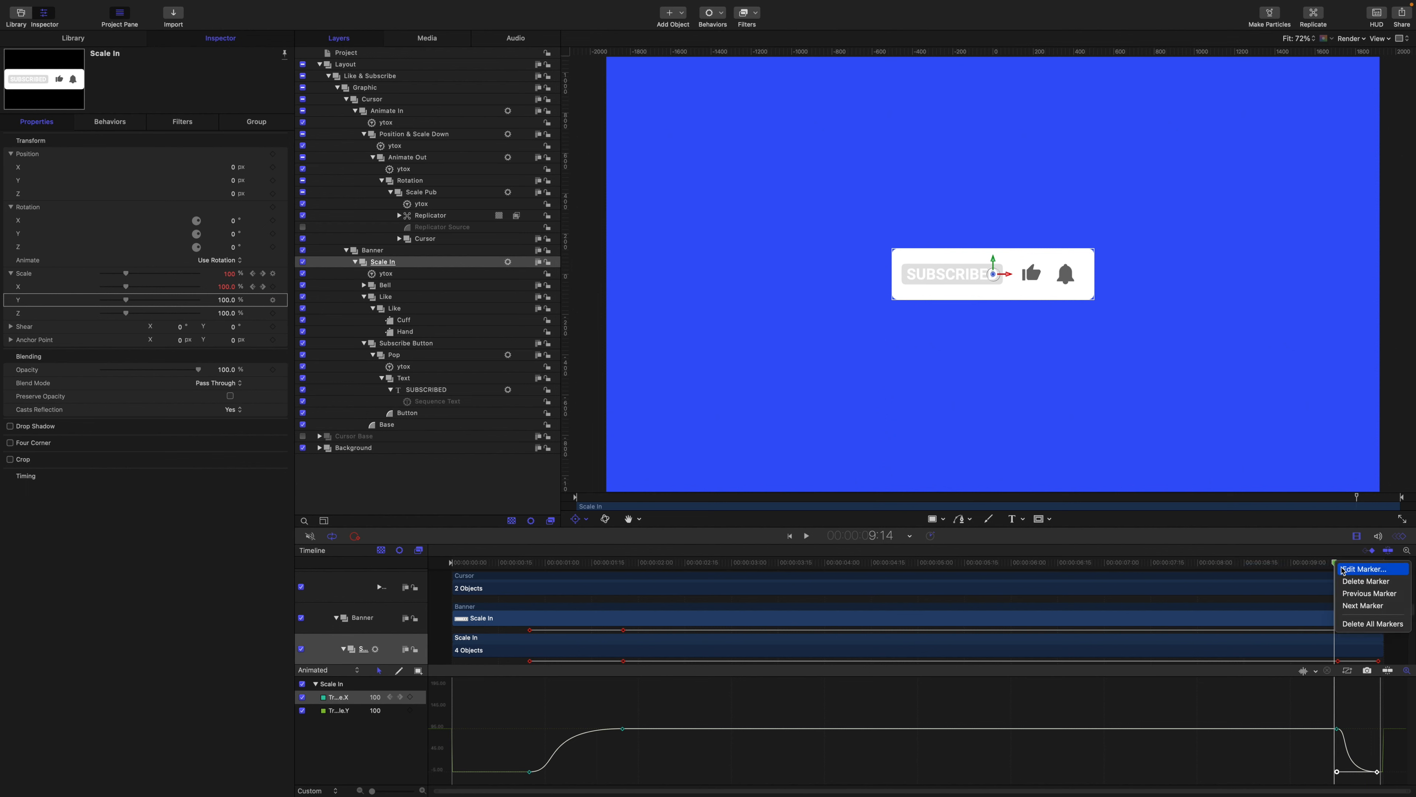
left_click(1364, 569)
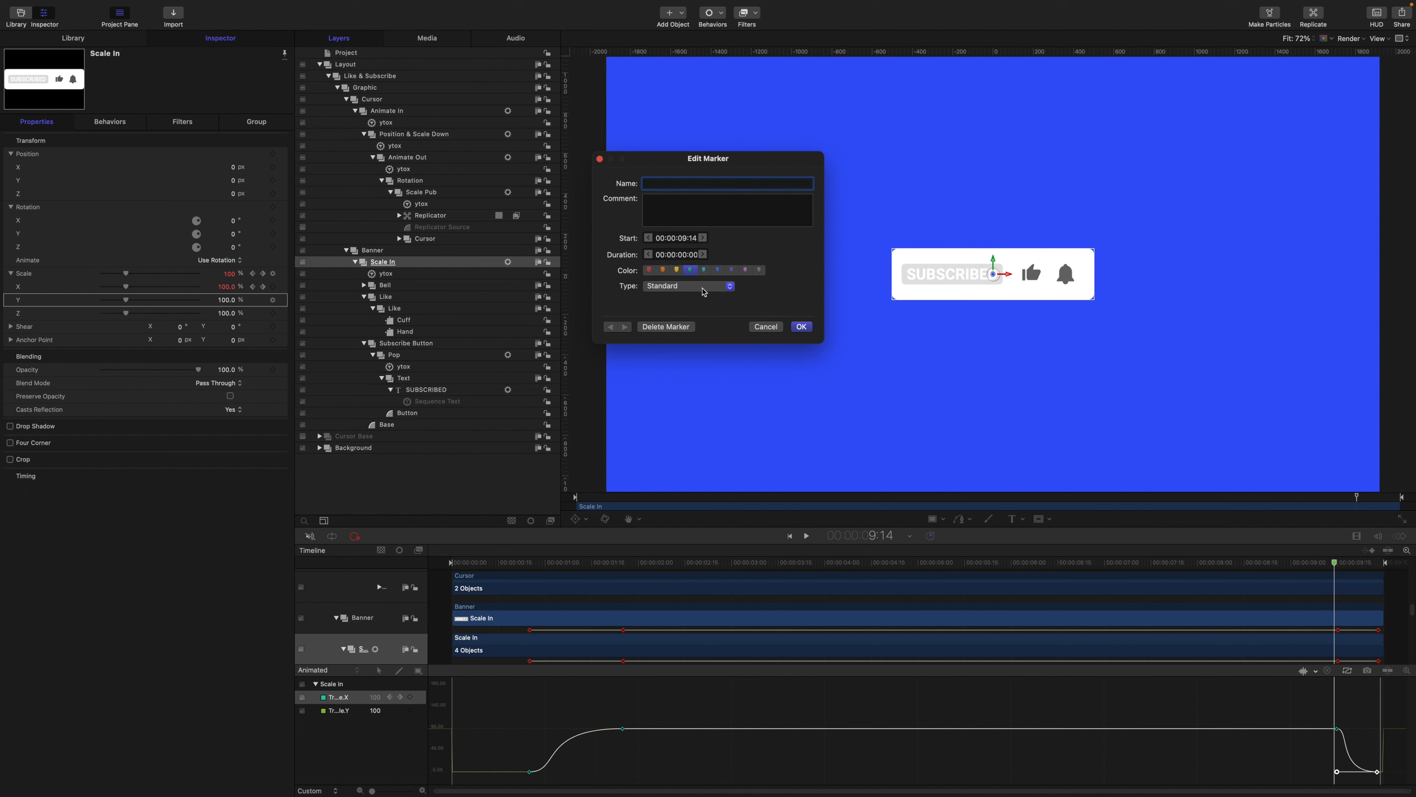
left_click(704, 290)
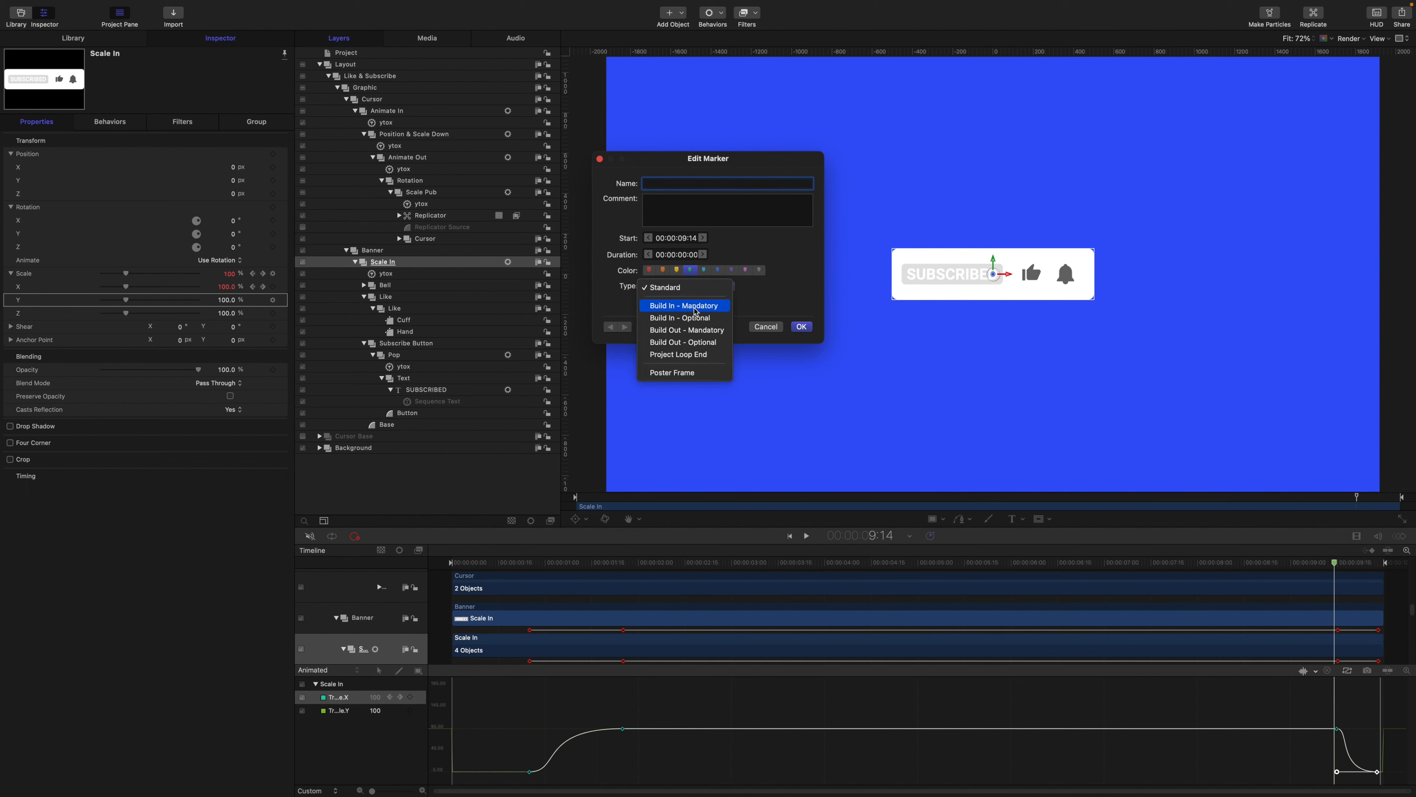
left_click(701, 343)
left_click(802, 327)
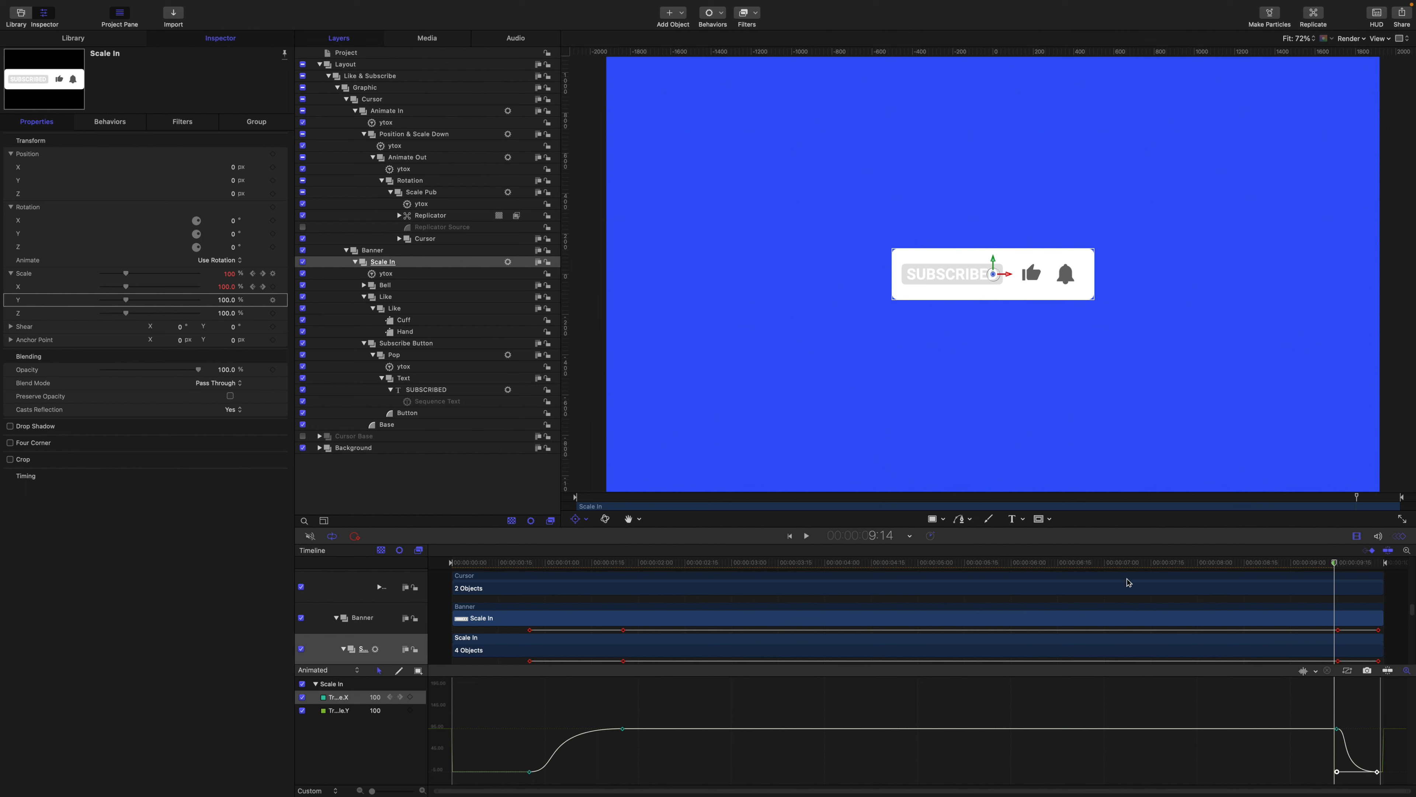
Step: Add a second project marker at 5:23
mouse_move(1335, 564)
left_mouse_down()
mouse_move(955, 564)
mouse_move(935, 518)
mouse_move(990, 518)
left_mouse_up()
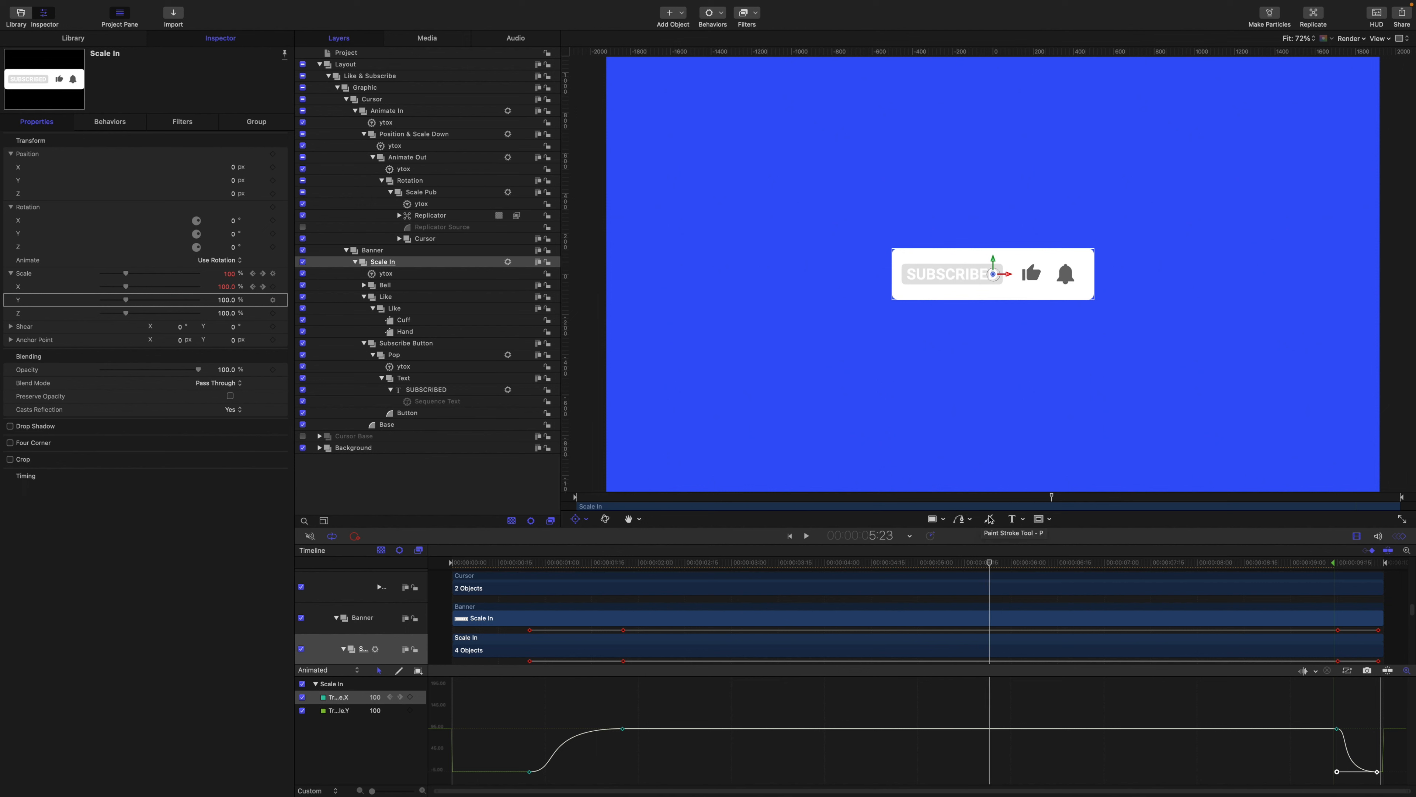
right_click(990, 564)
left_click(1002, 570)
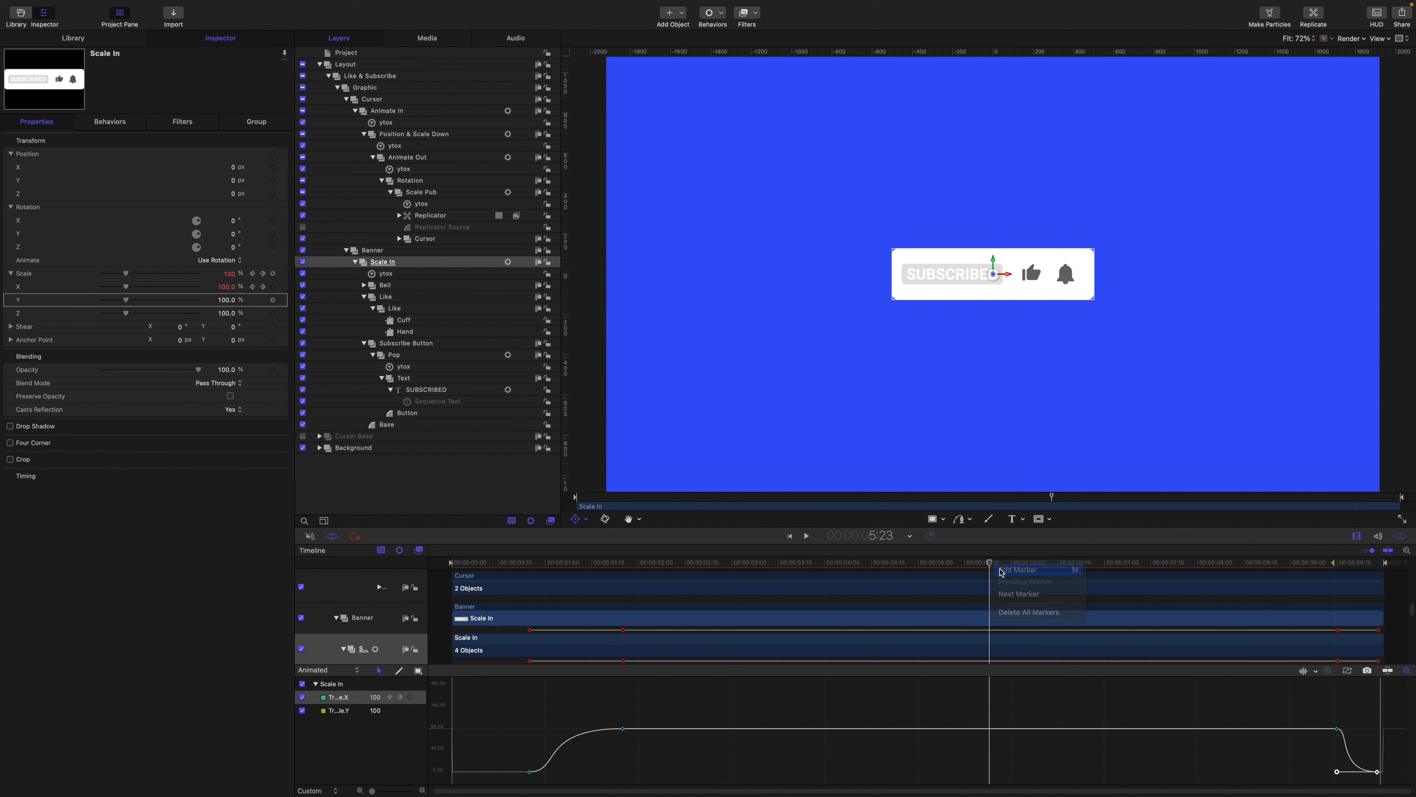
Step: Change the type of the marker at 5:23 to Build In - Optional
right_click(991, 563)
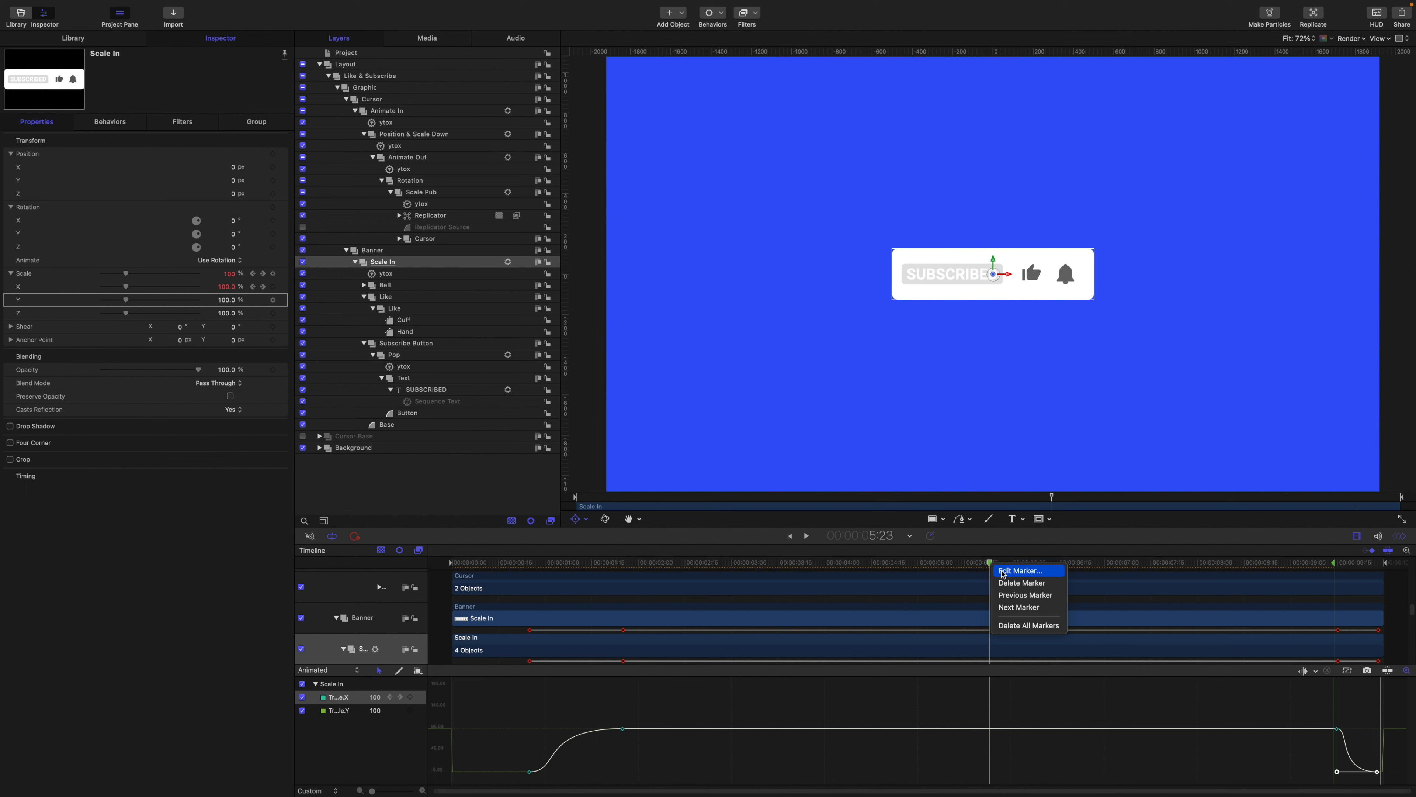
key("Return")
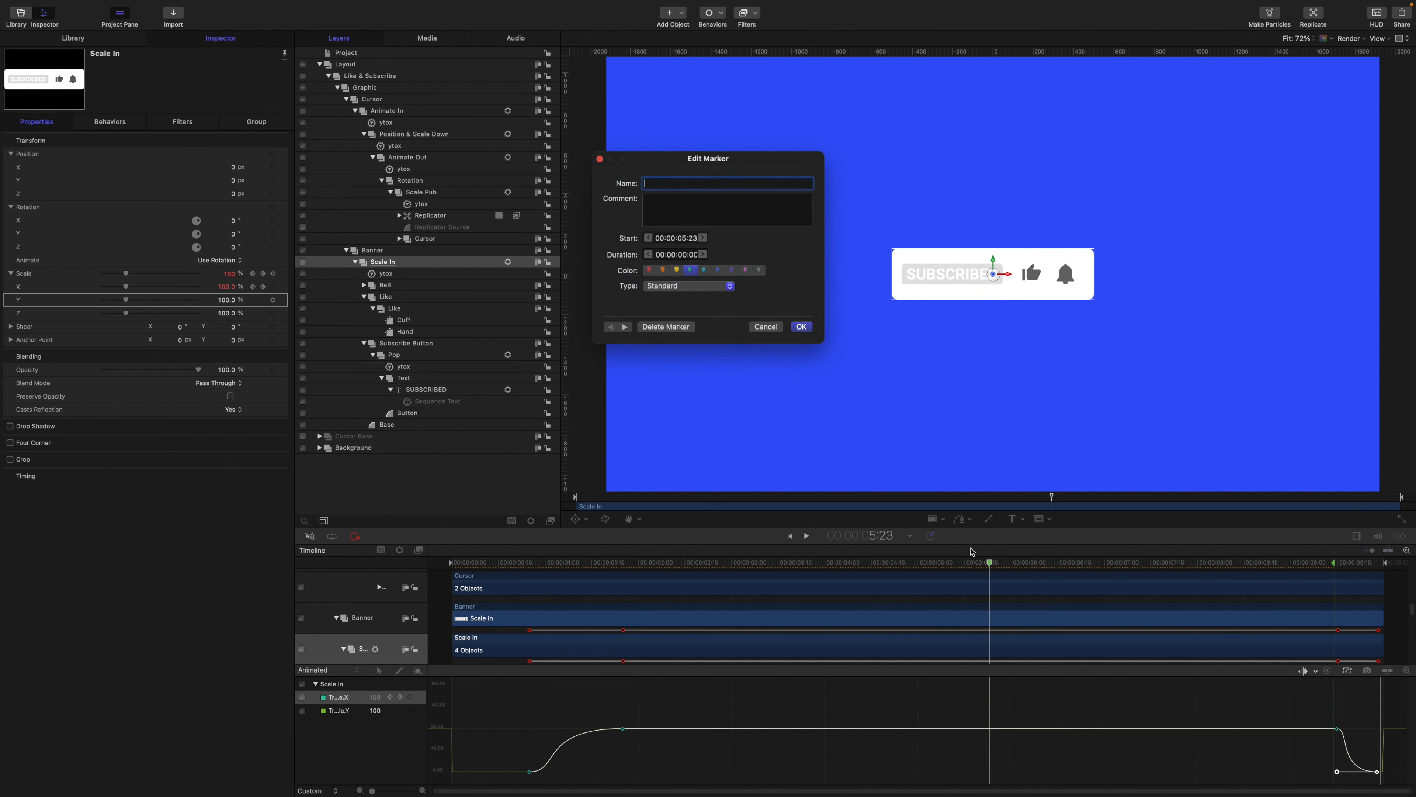
left_click(704, 288)
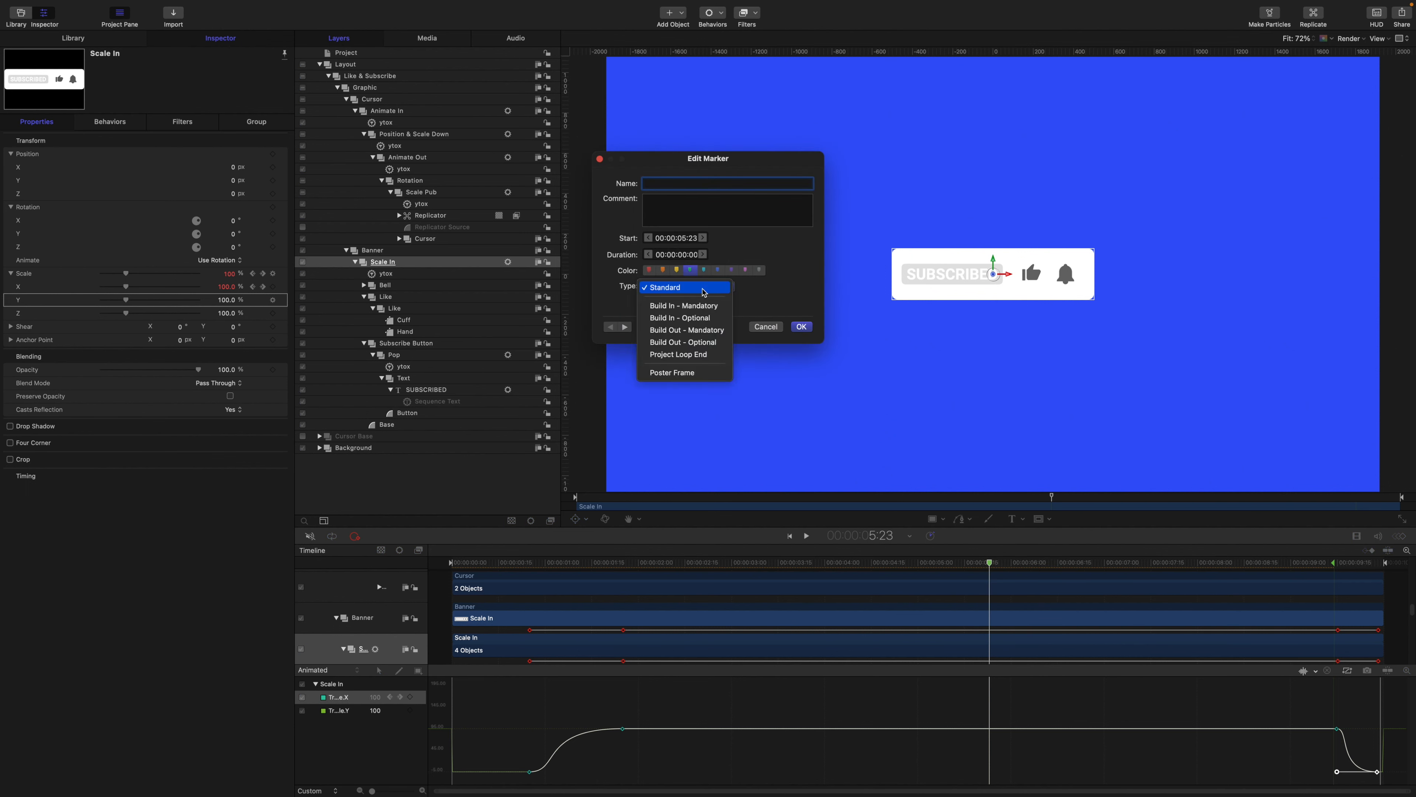
left_click(701, 319)
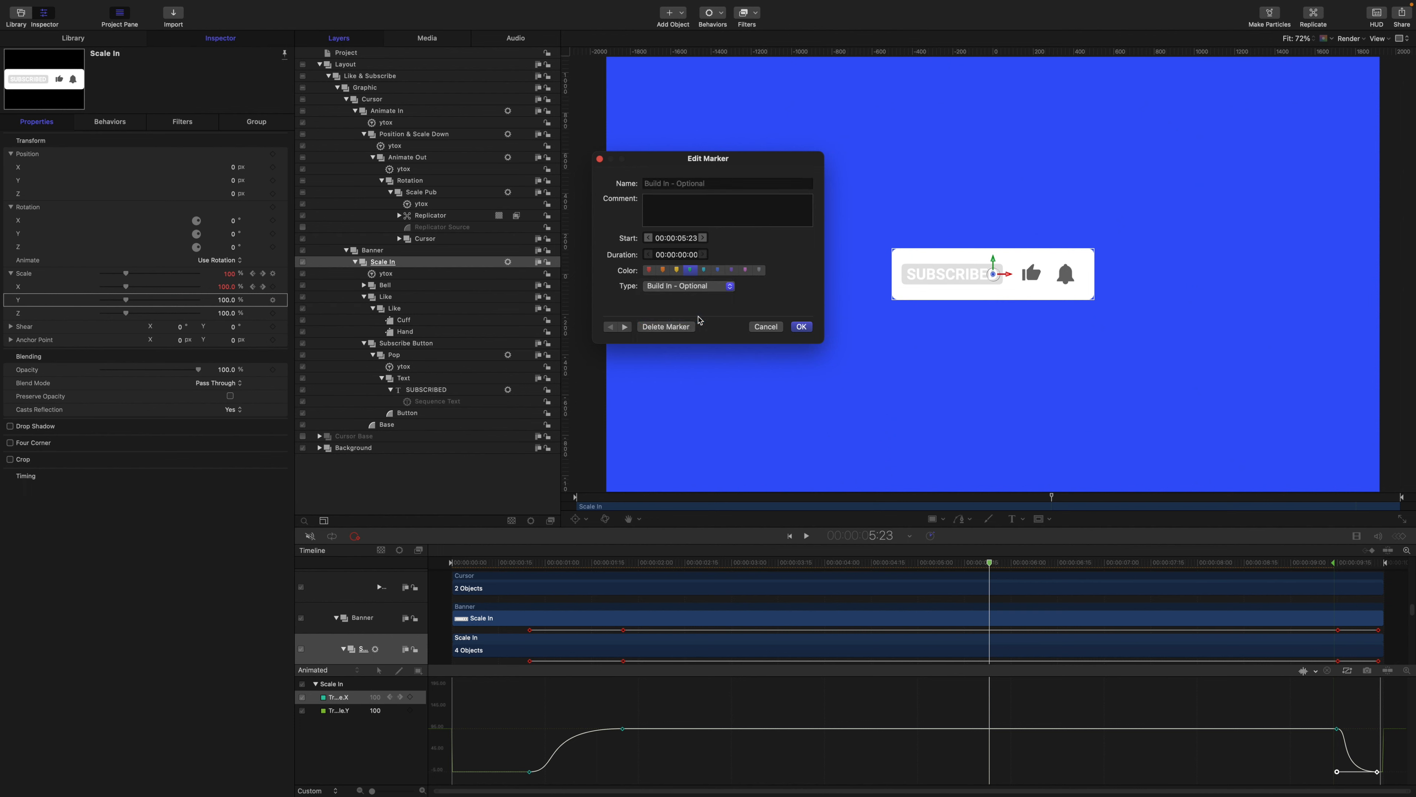
left_click(796, 327)
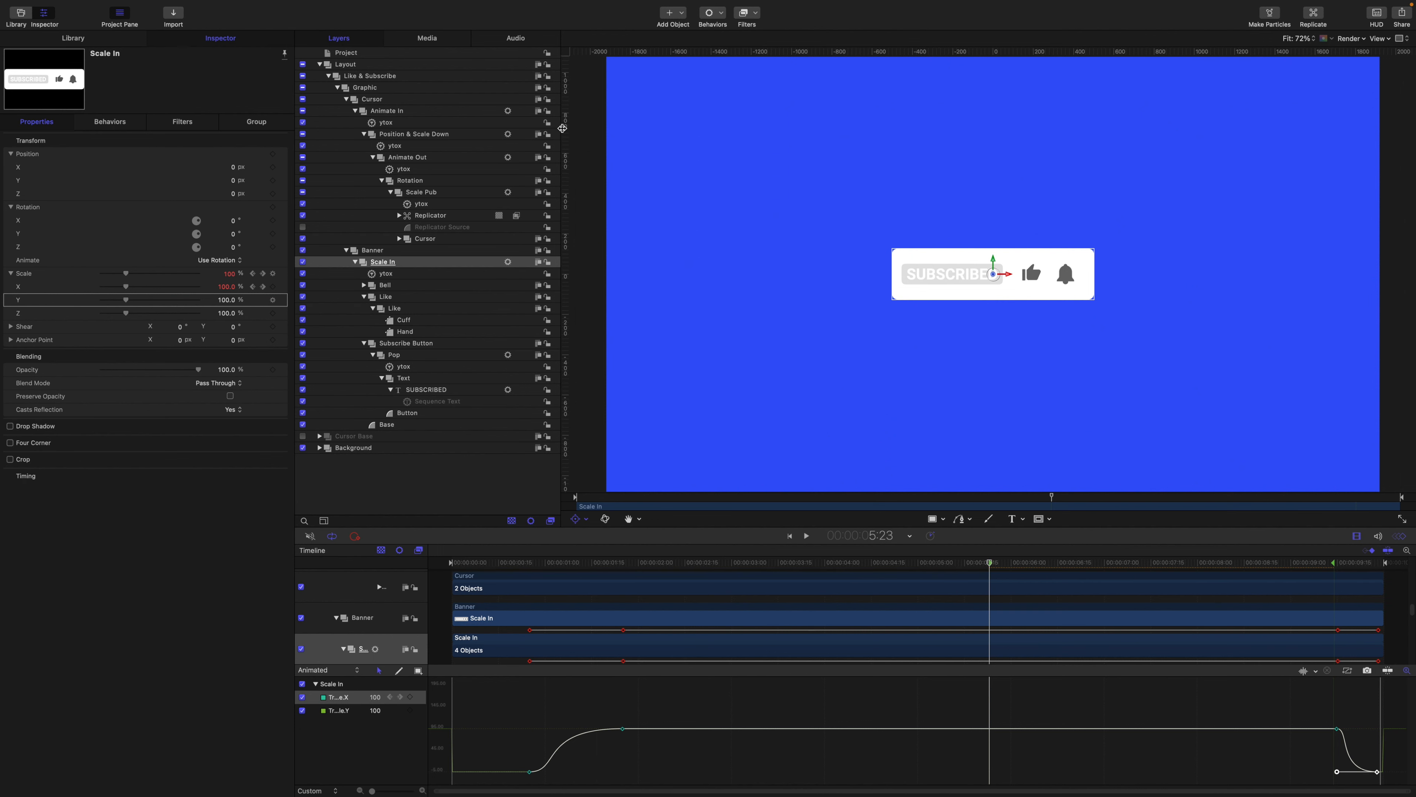
Step: Show the project's published parameters and move the playhead to the Build Out marker at 9:14
left_click(363, 55)
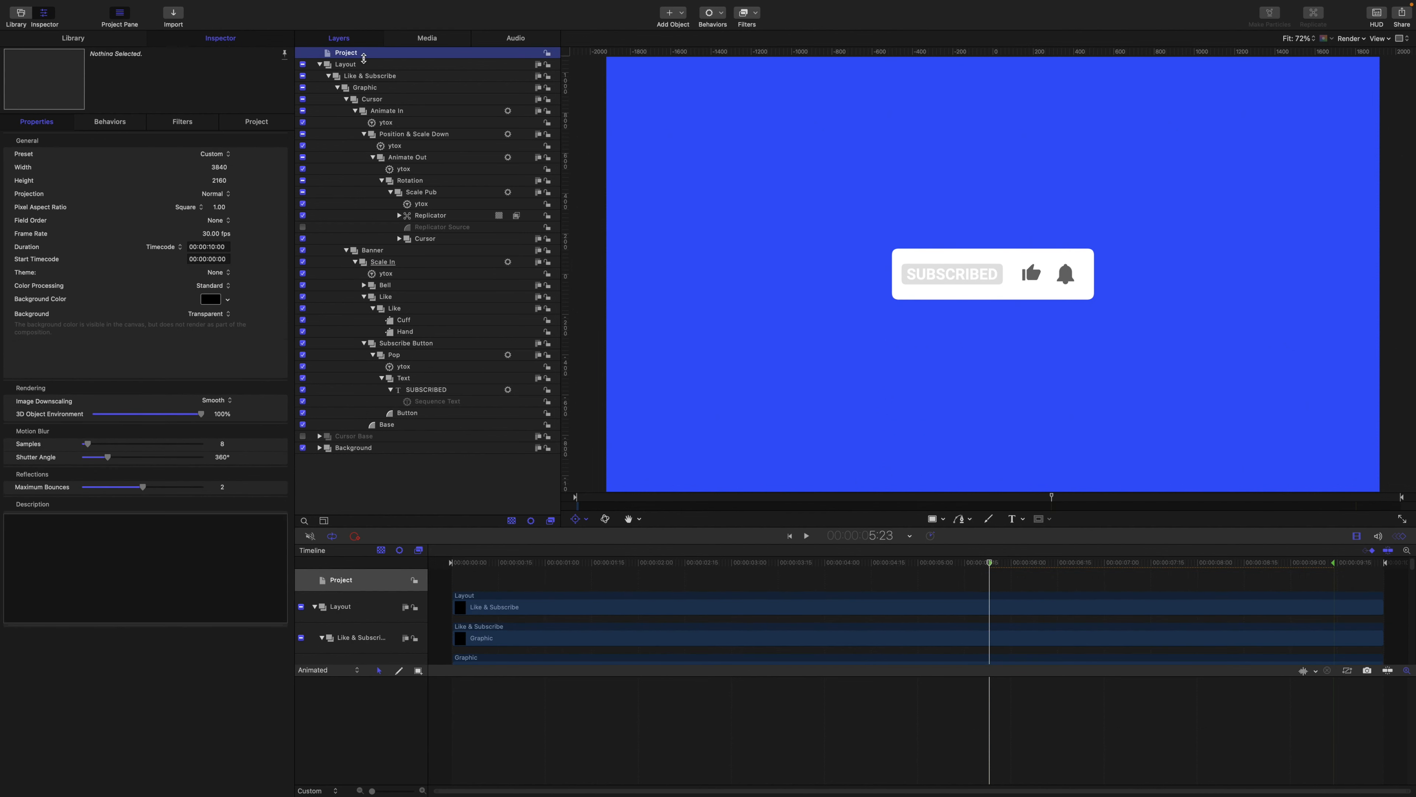
left_click(264, 124)
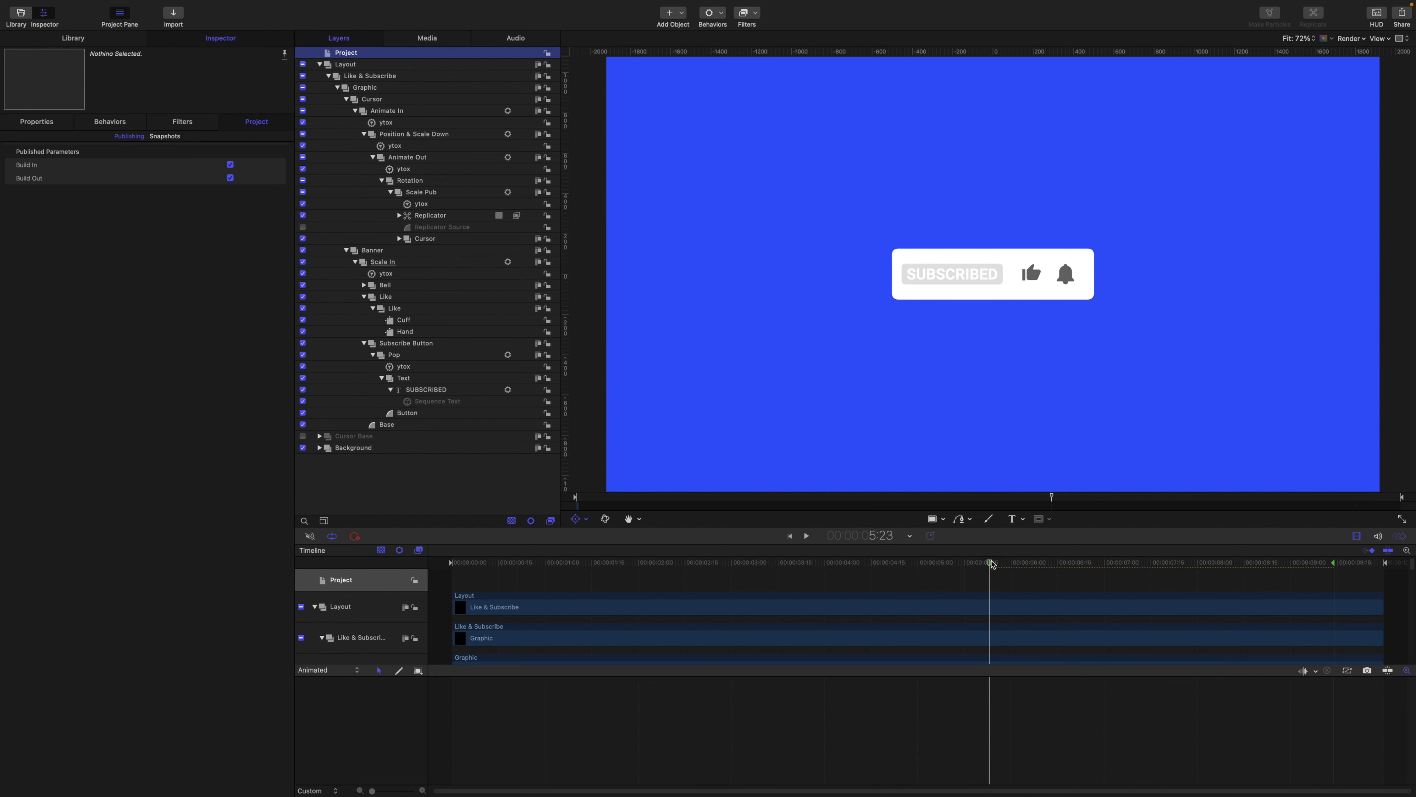
left_click_drag(992, 564, 1336, 566)
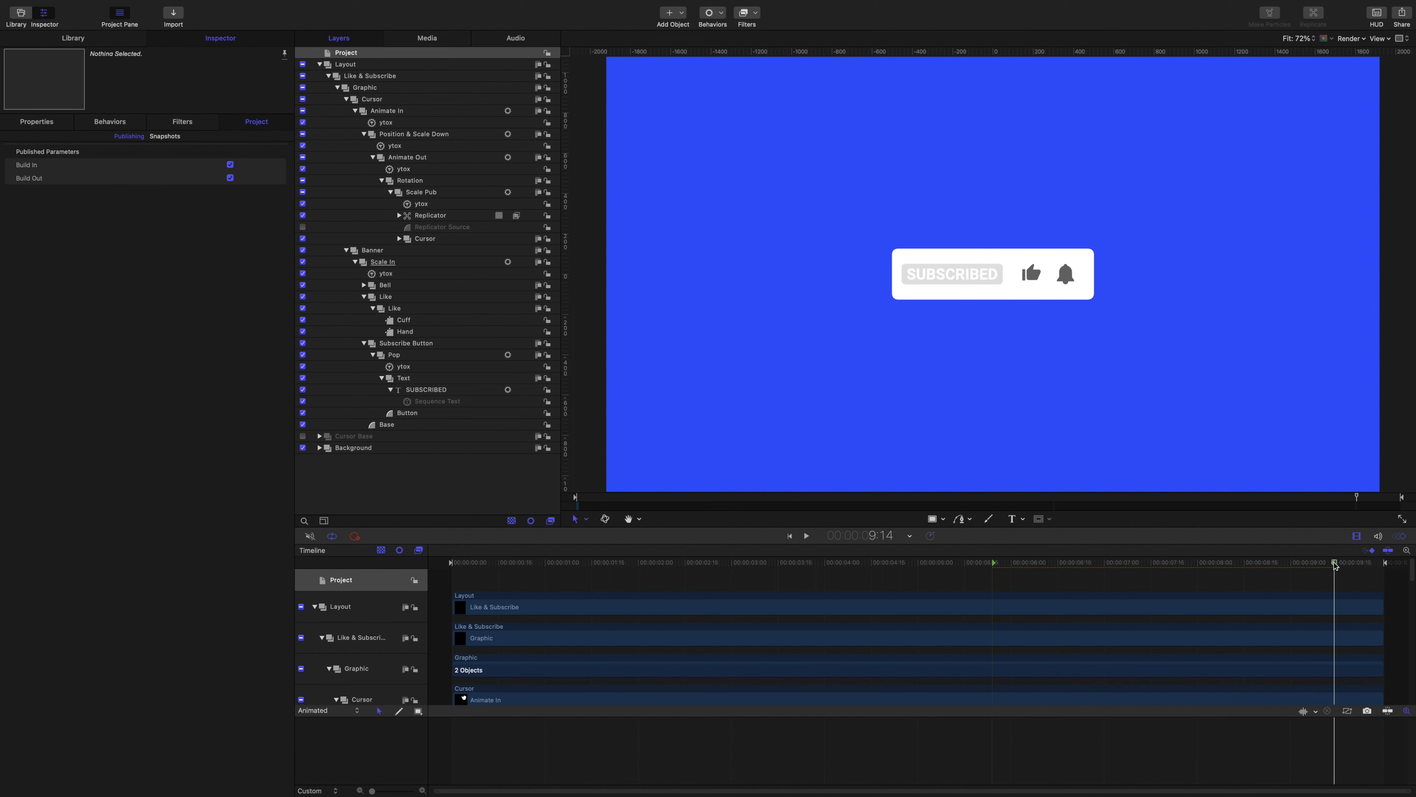
Step: Add Radius and Twists keyframes to the cursor's Replicator at 1:26
left_click_drag(1335, 566, 629, 521)
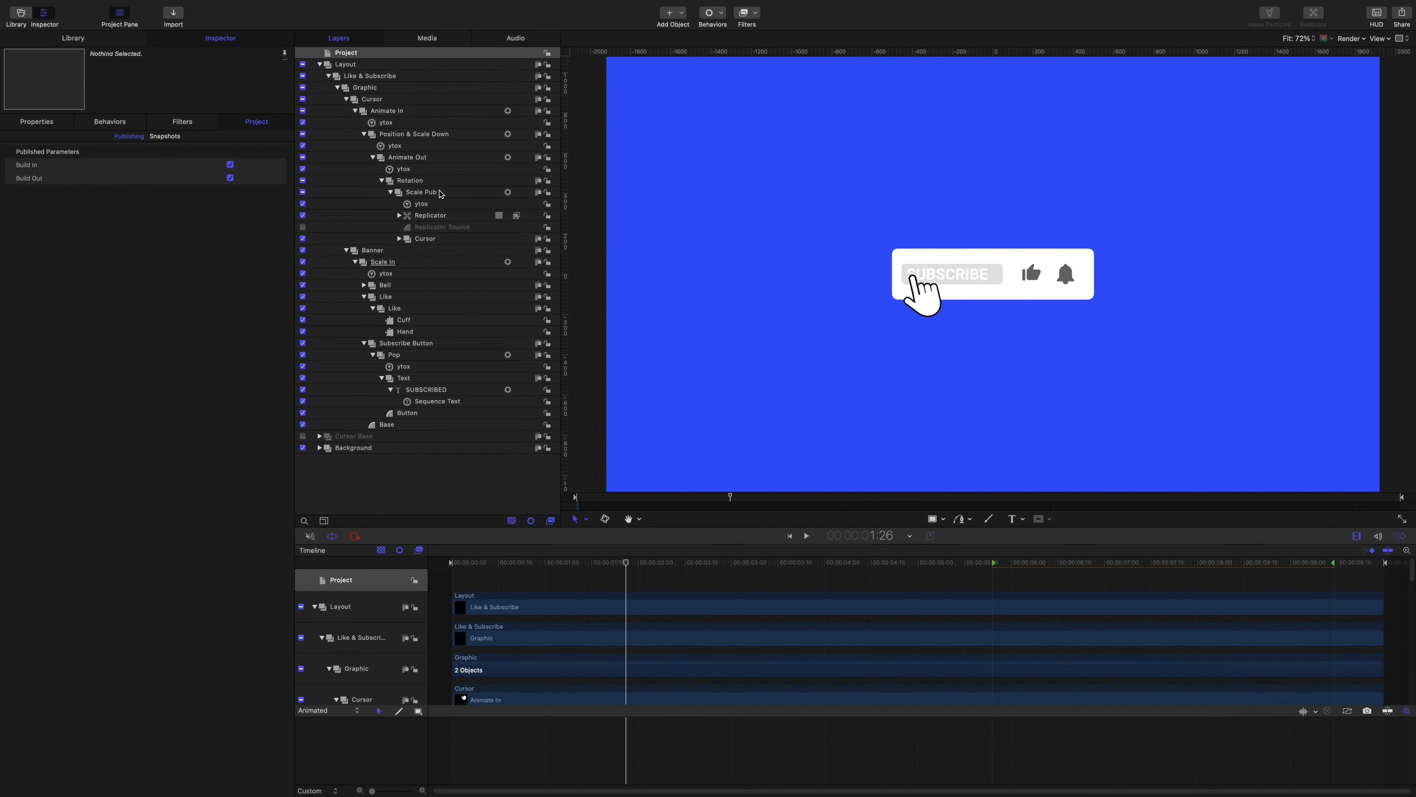
left_click(433, 217)
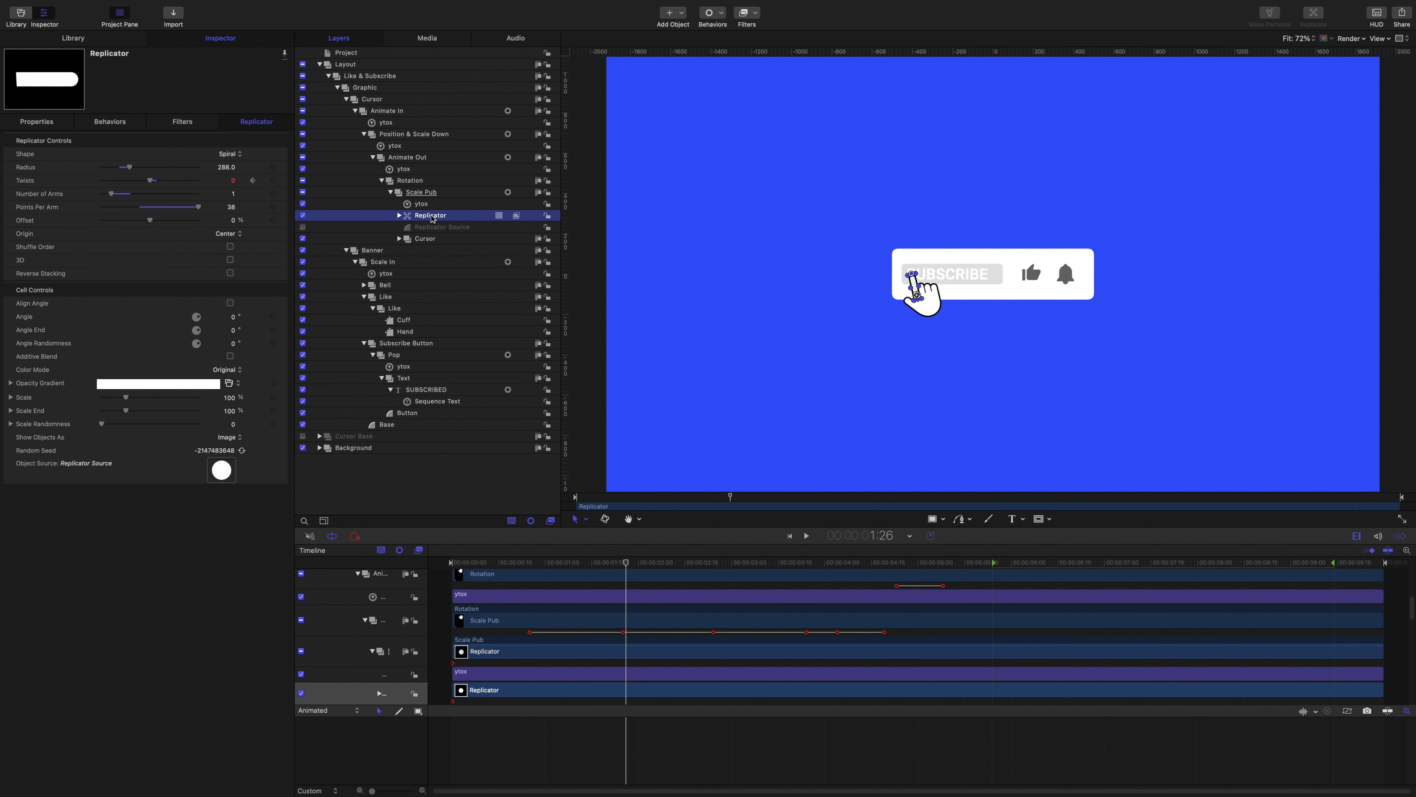
left_click(273, 167)
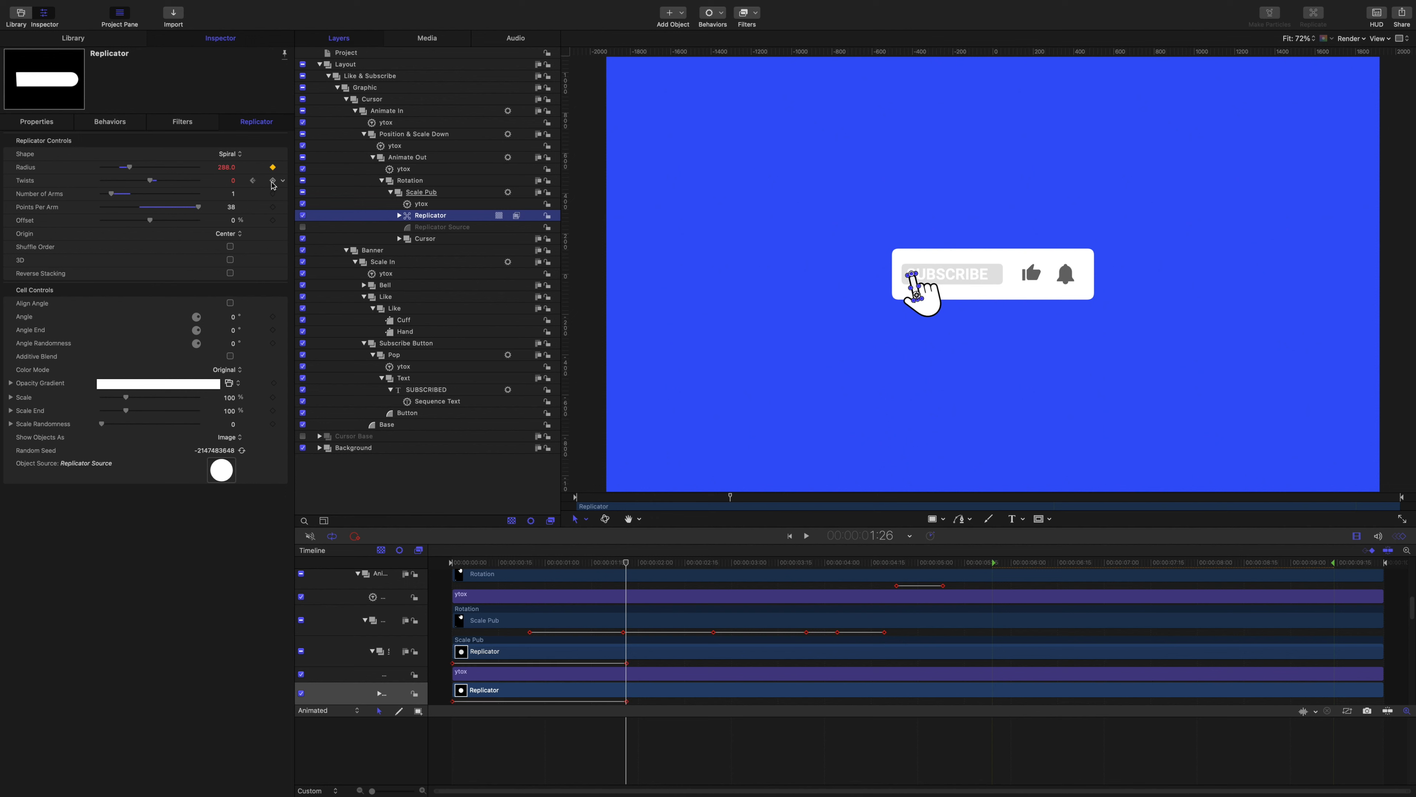
left_click(272, 181)
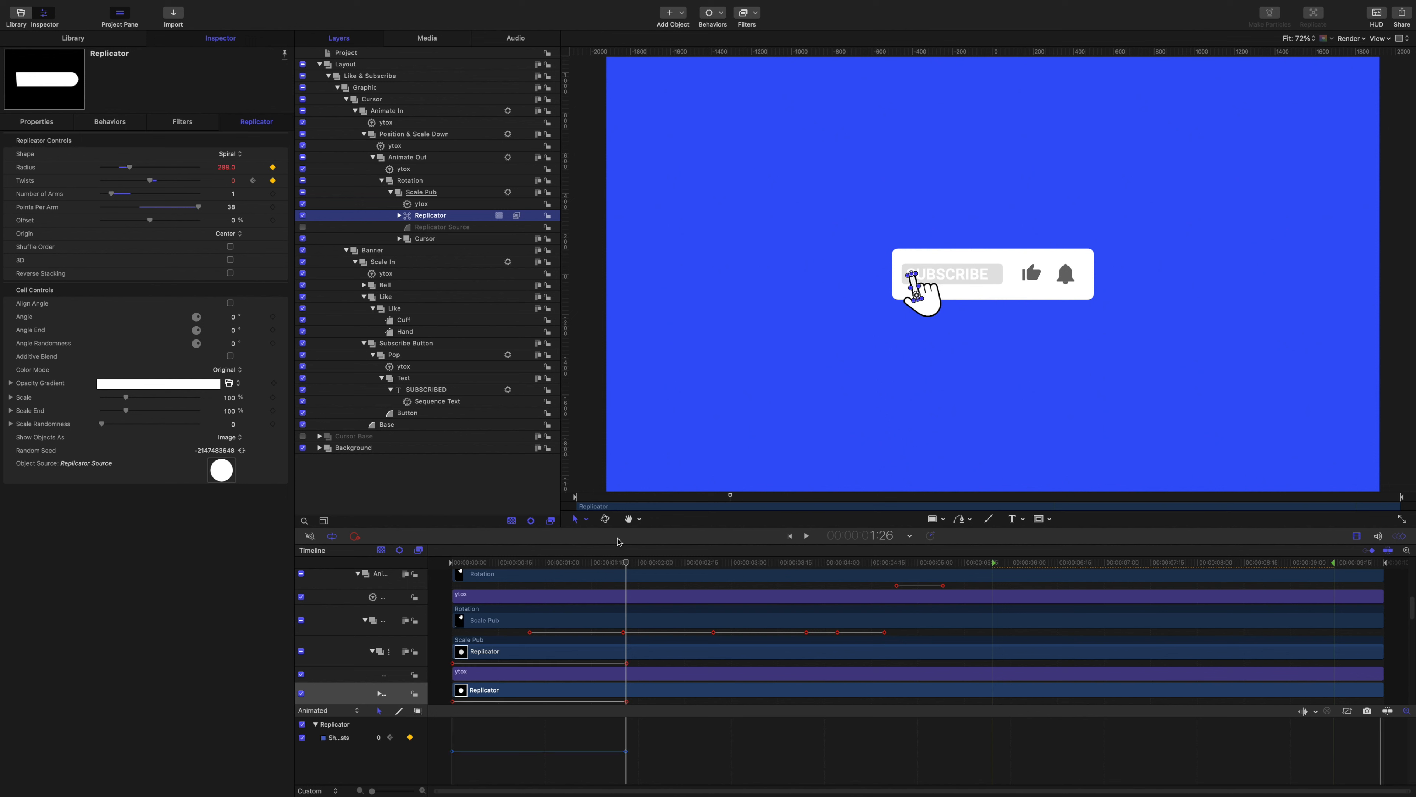
Step: Add another pair of Radius and Twists keyframes to the Replicator at 1:29
left_click(626, 565)
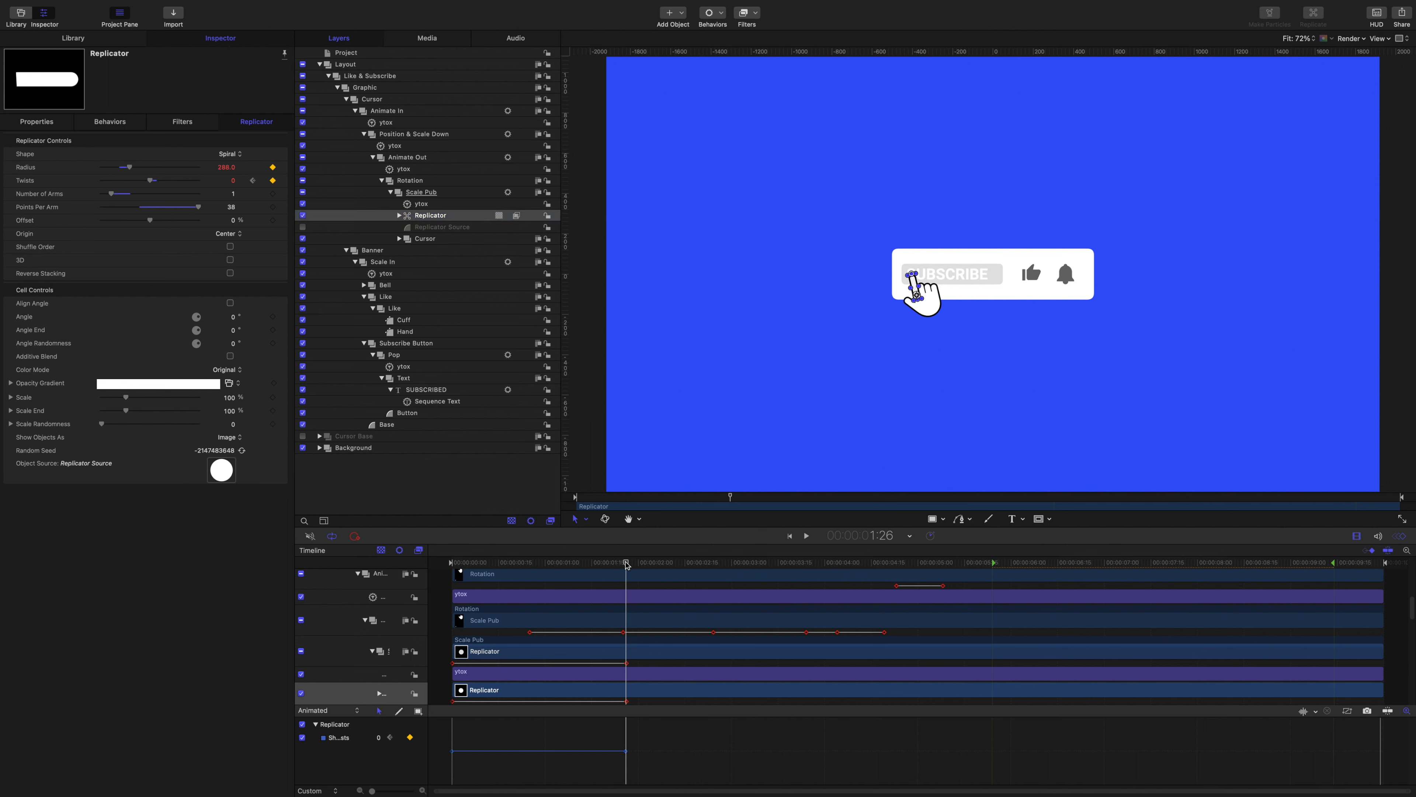
key("Right")
key("Right")
key("Right")
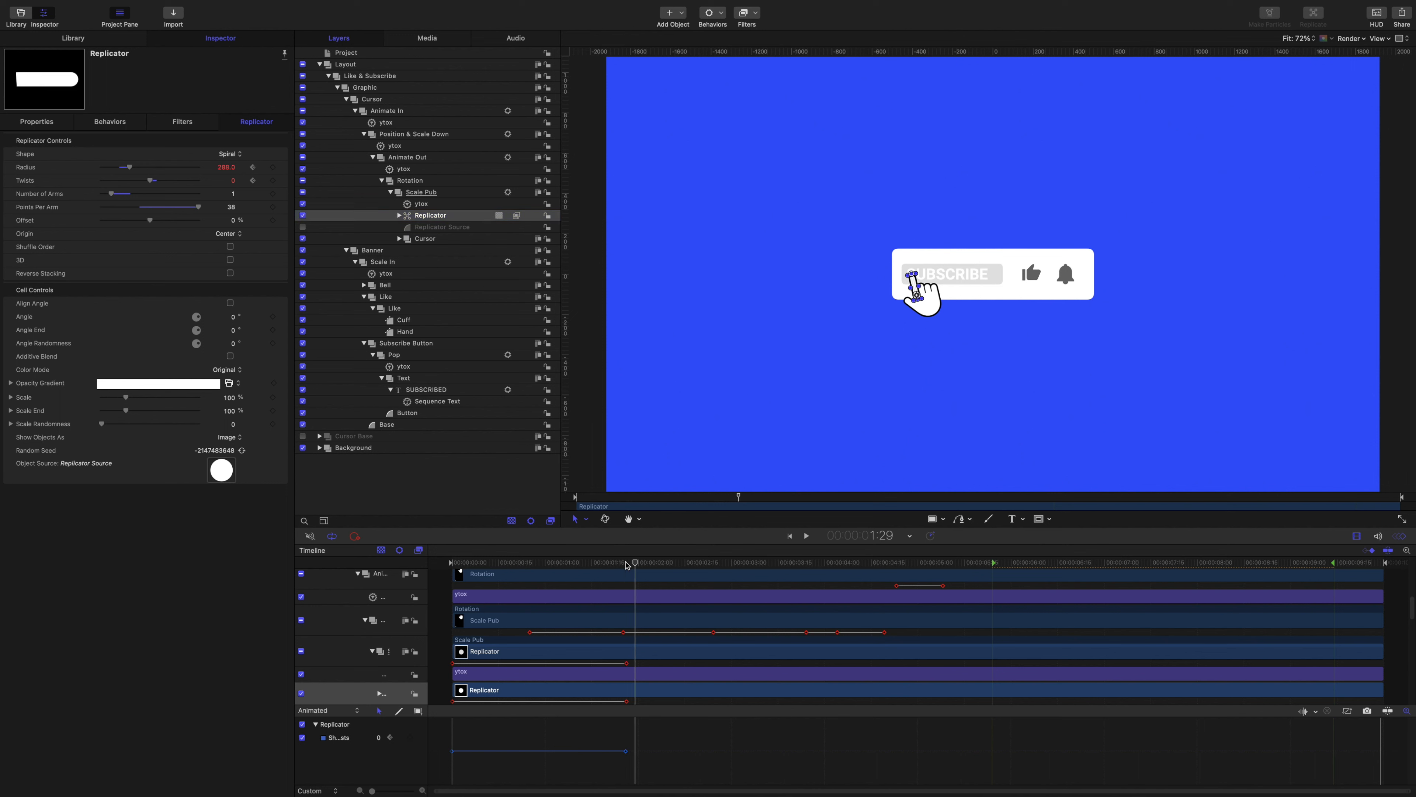
left_click(273, 167)
left_click(272, 181)
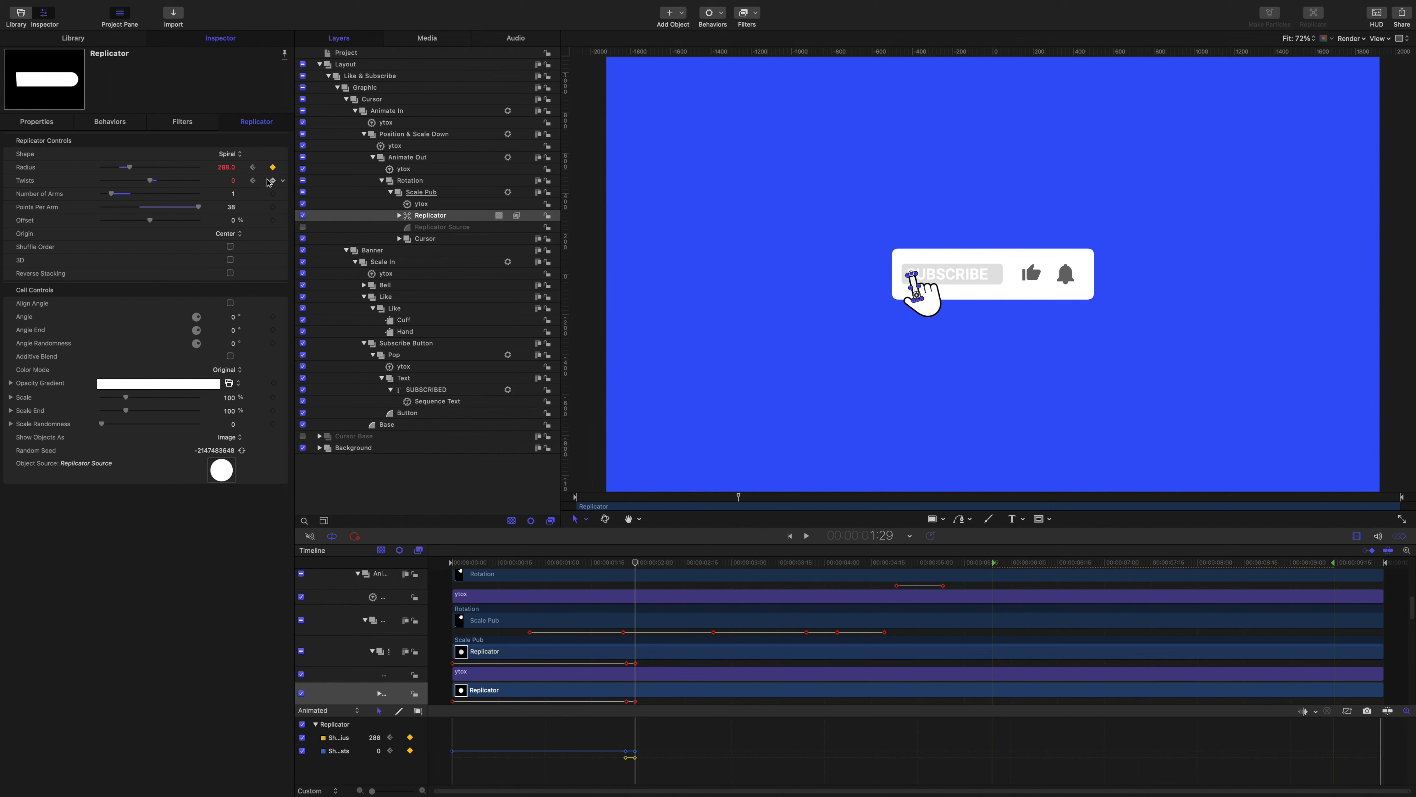
Step: Set the Replicator's Radius to 250 and its Twists to 0.02 at 1:29
left_click(227, 169)
type("250")
key("Return")
left_click(232, 180)
key("BackSpace")
type("0.02")
key("Return")
Step: Add Radius and Twists keyframes to the cursor's Replicator at 2:05
left_click(635, 563)
key("Right")
key("Right")
key("Right")
key("Right")
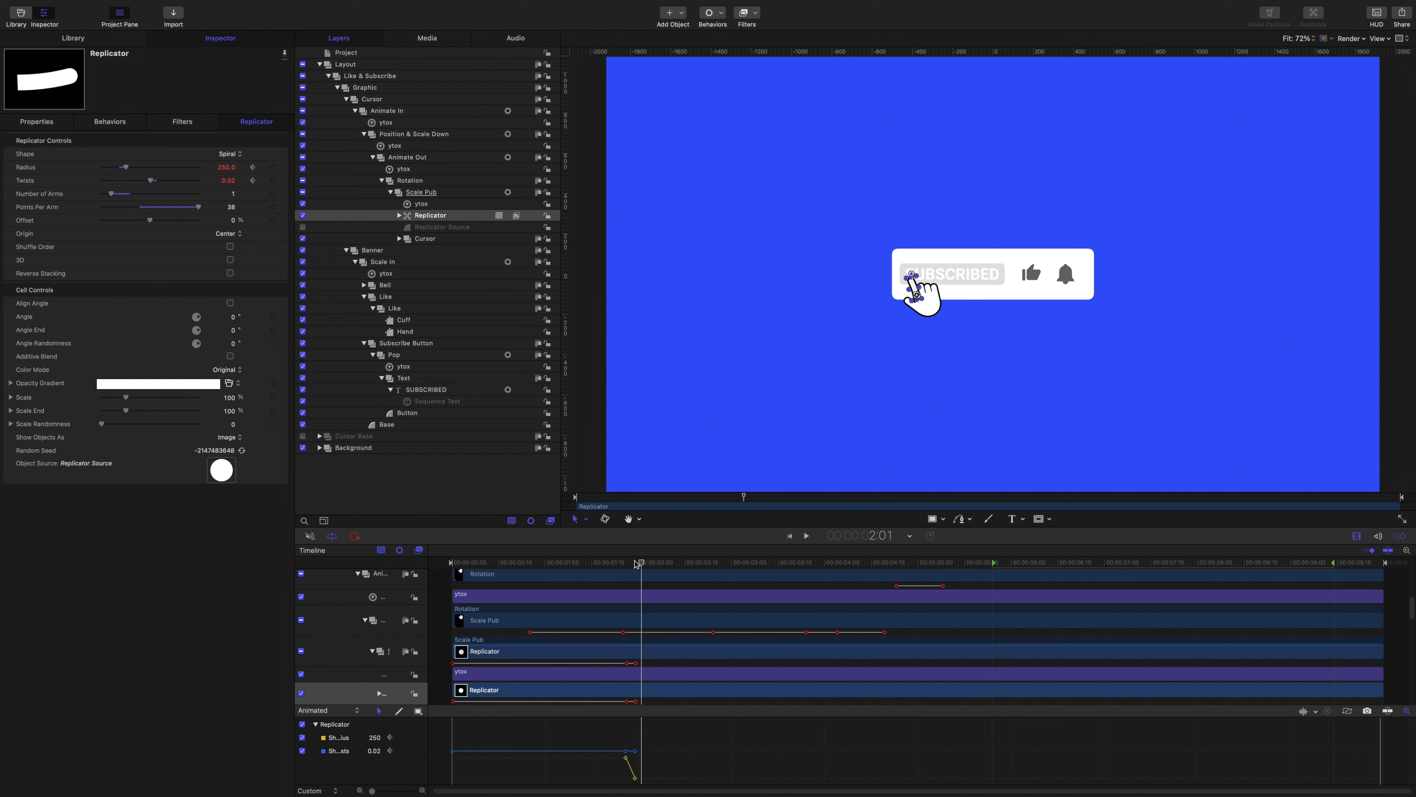
key("Right")
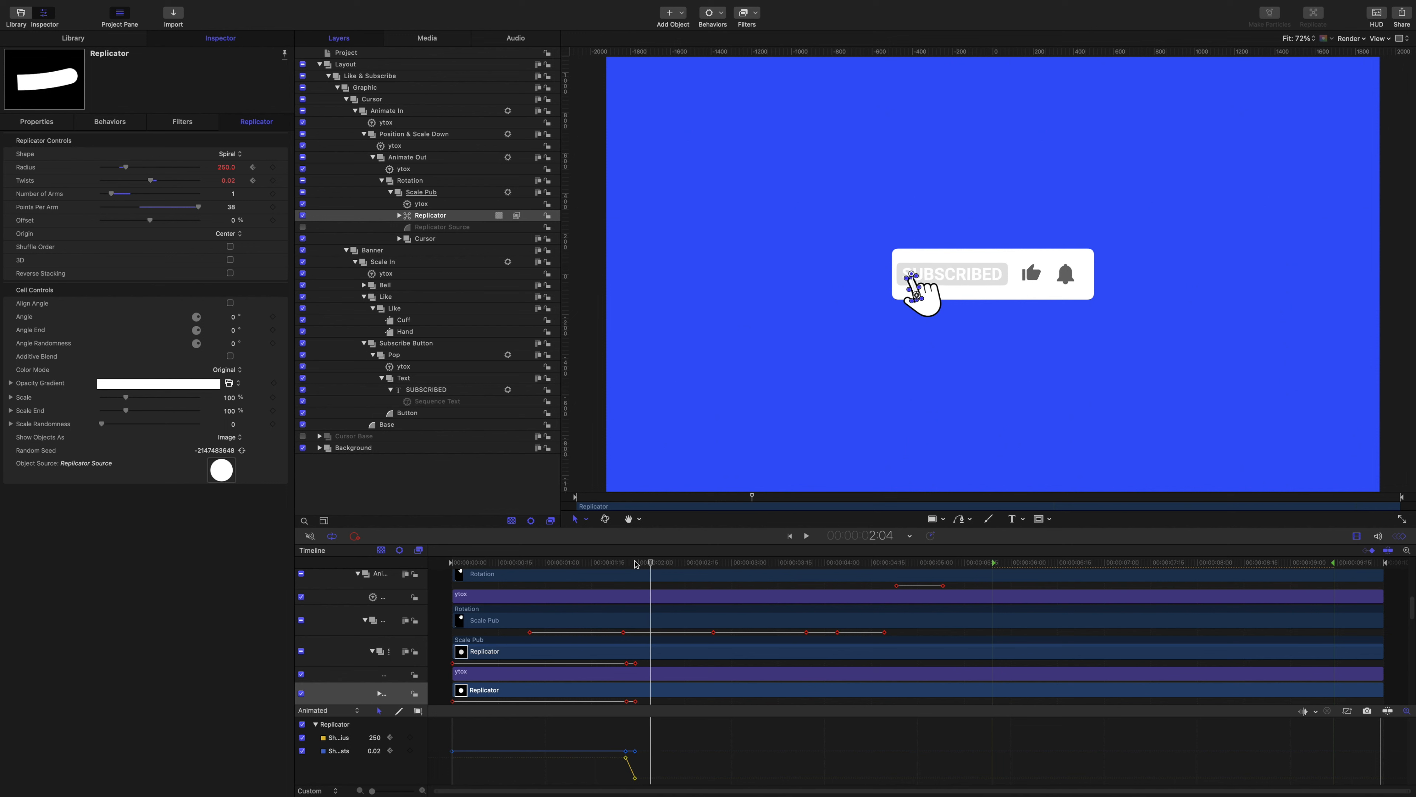
key("Right")
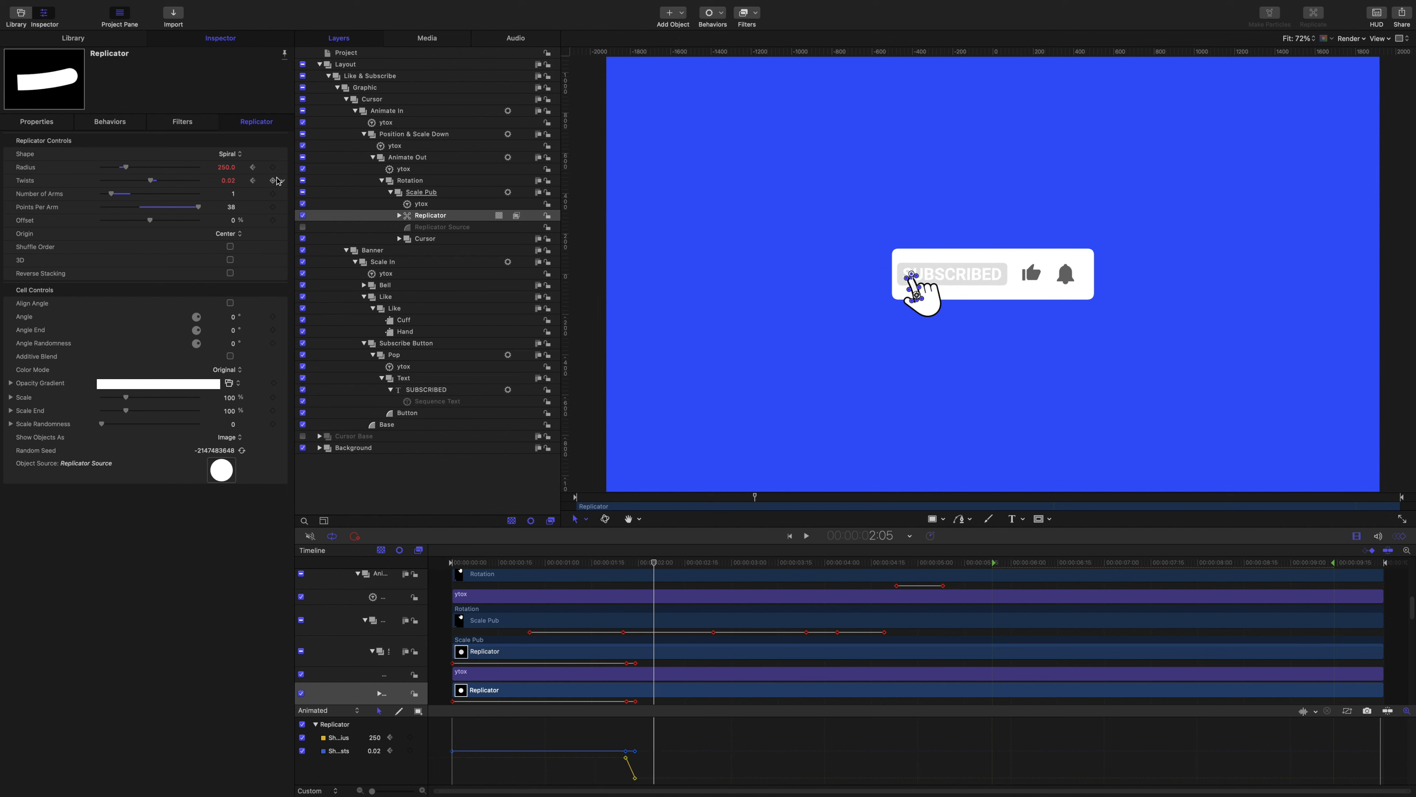
left_click(272, 167)
left_click(272, 180)
Step: Set the Replicator's Radius to 288 and its Twists to 0 at 2:05
double_click(231, 168)
type("288")
key("Return")
double_click(232, 180)
type("0")
key("Return")
Step: Apply Ease Both to the Radius and Twists keyframes between 1:26 and 2:05
left_click_drag(602, 736, 673, 779)
right_click(654, 757)
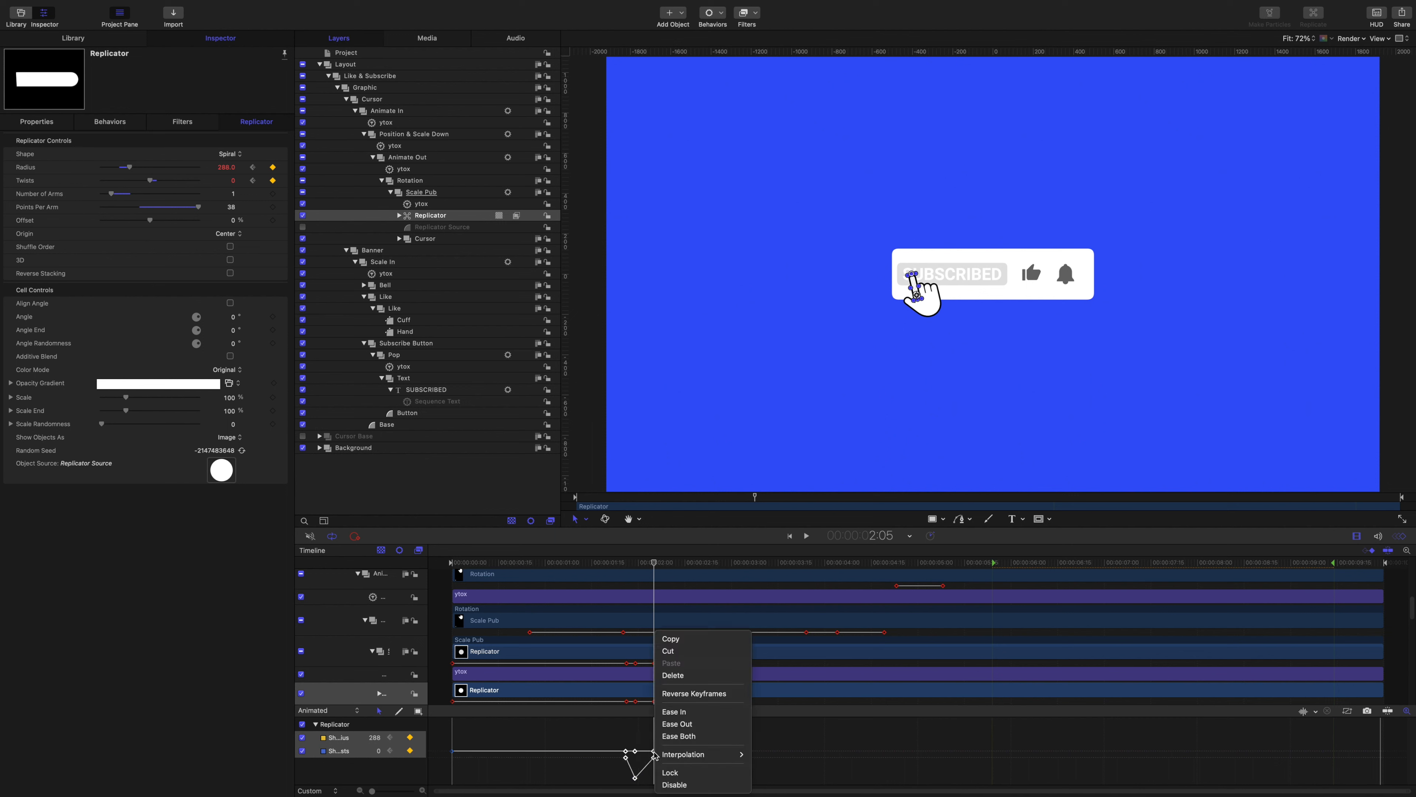
left_click(665, 737)
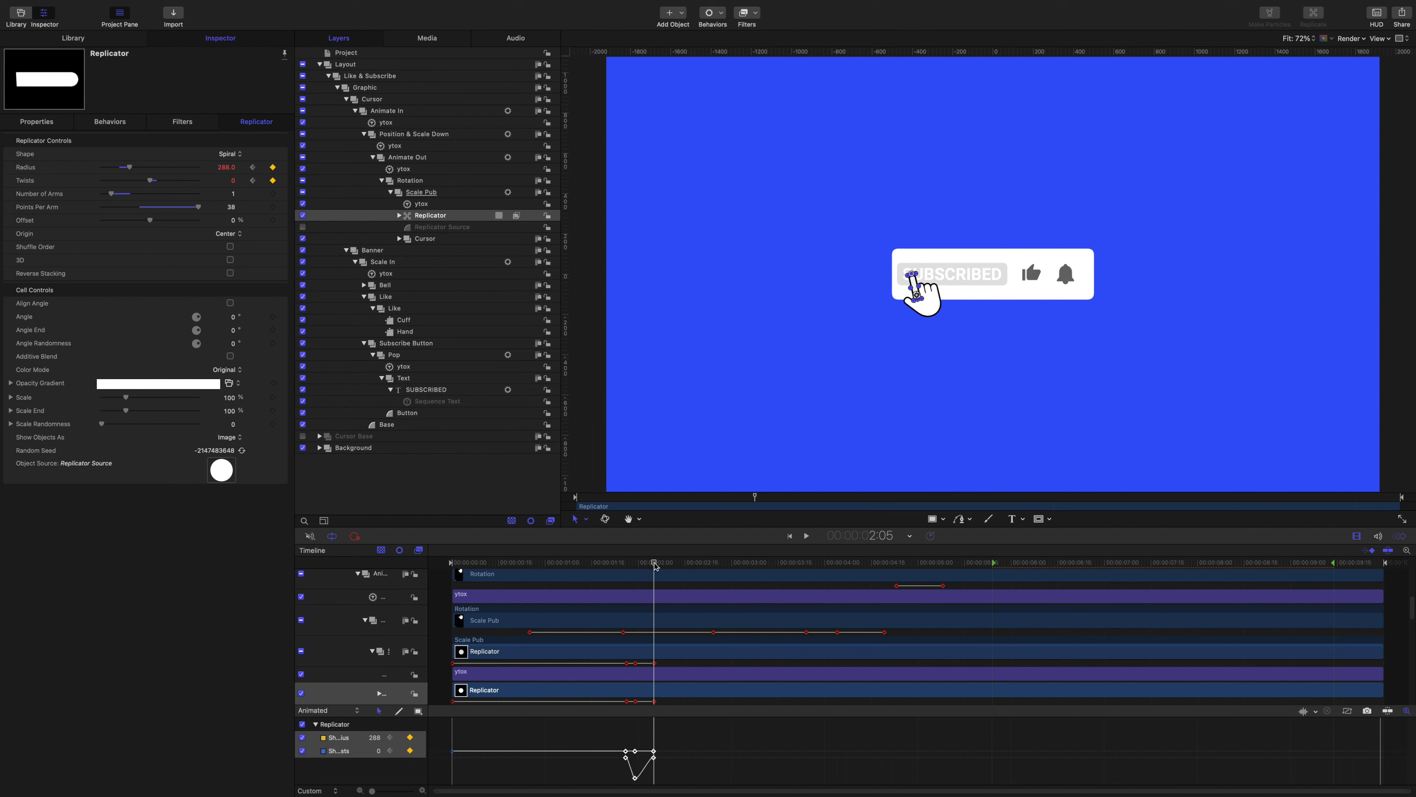
Step: Play back the cursor's bend on the Subscribe button from 1:26
left_click_drag(654, 565, 631, 565)
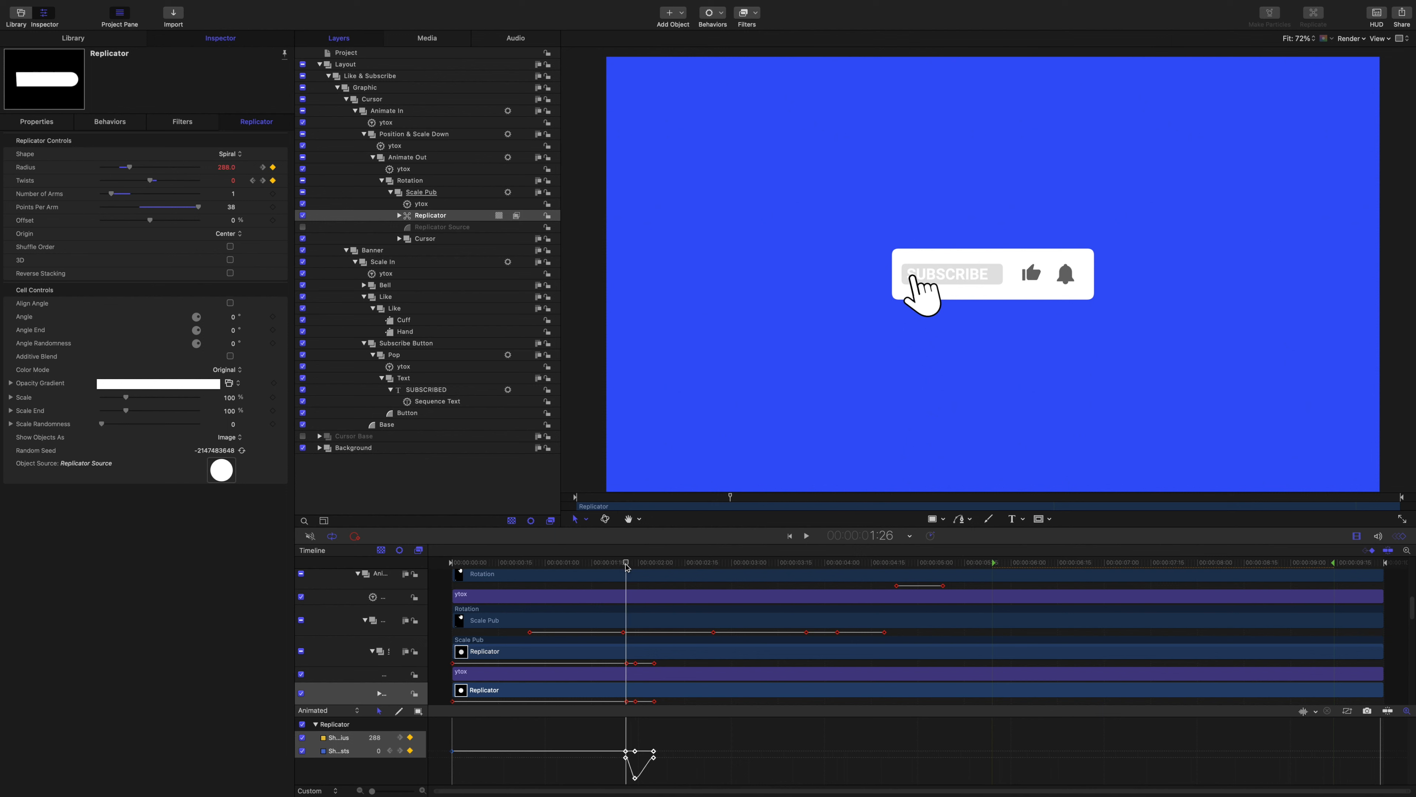
key("space")
key("space")
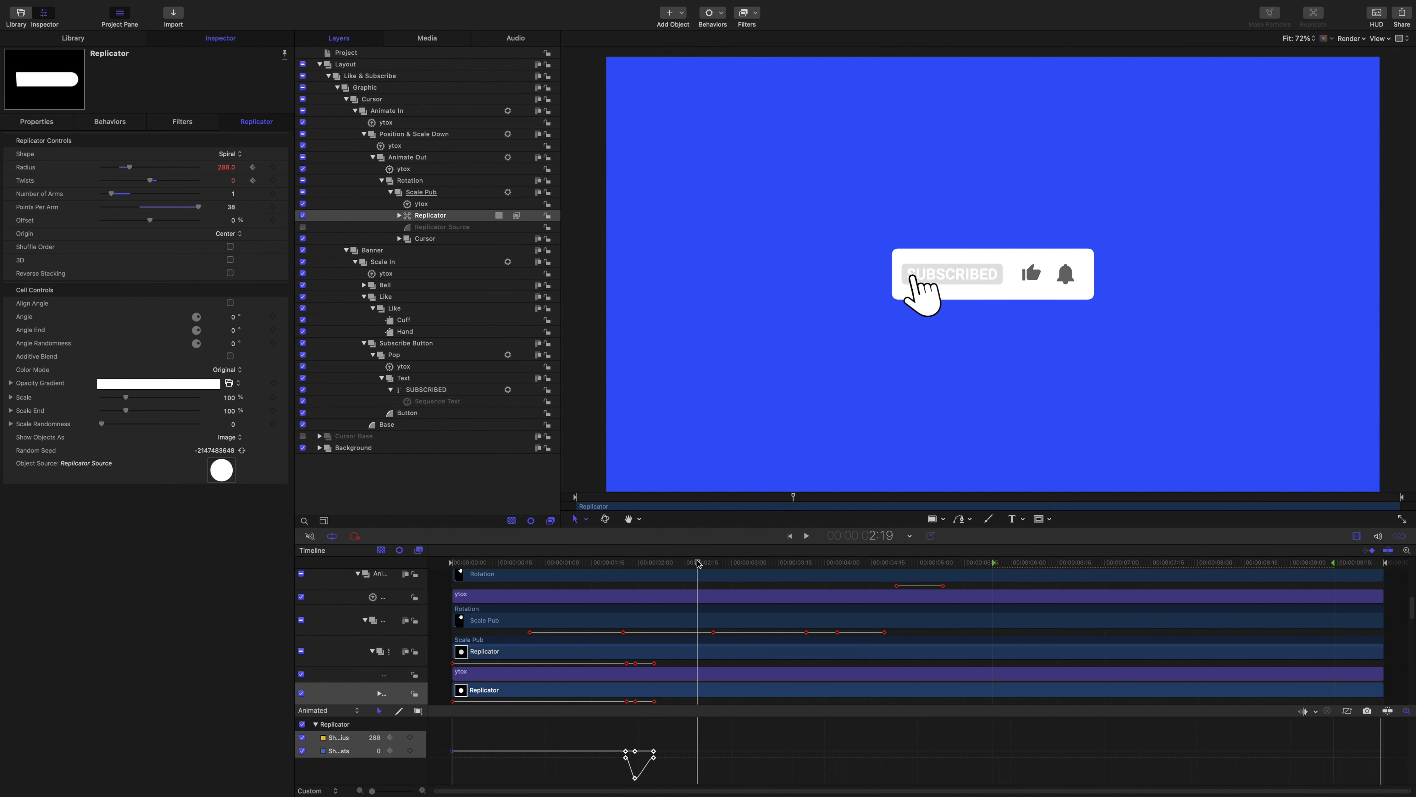
left_click_drag(698, 564, 656, 571)
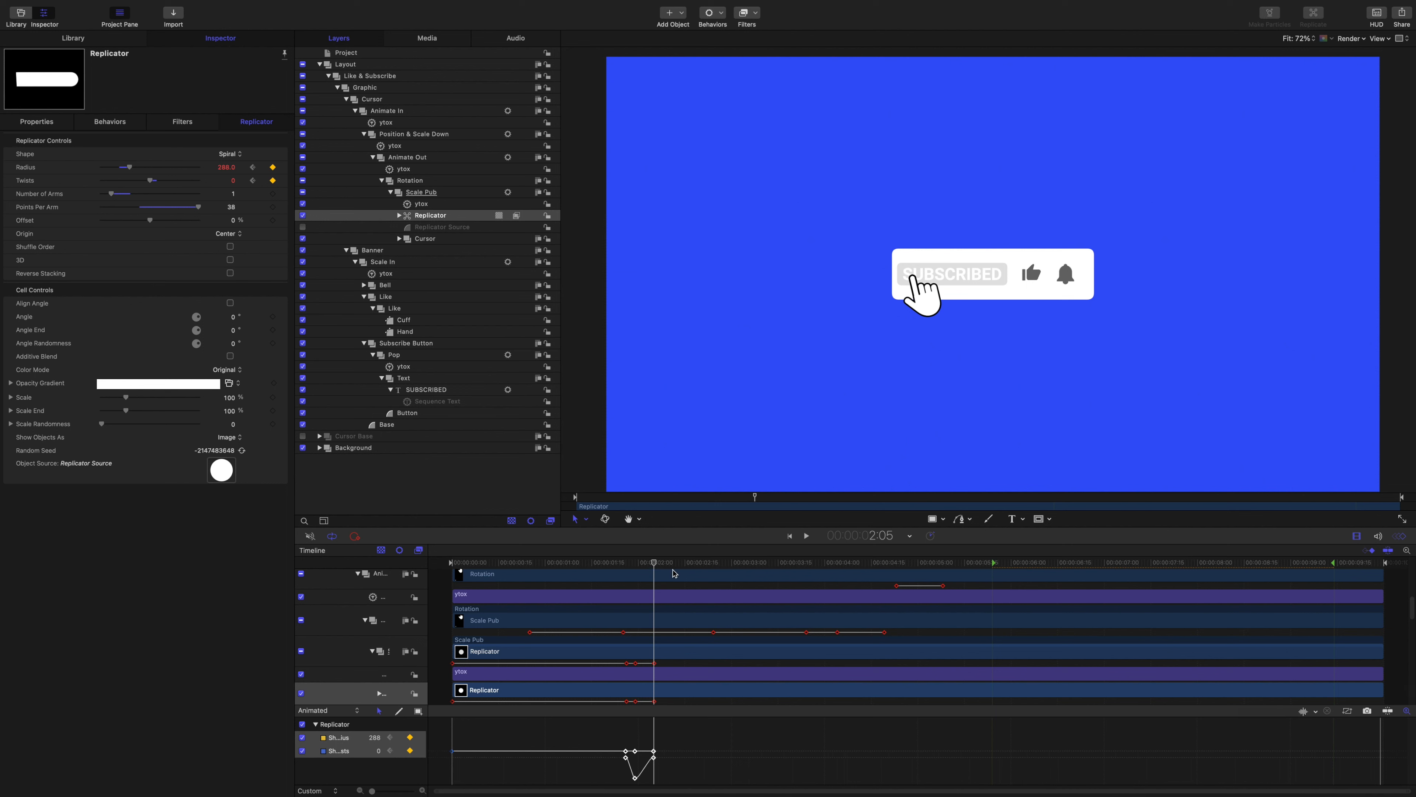
Step: Add a Radius keyframe to the Replicator at 3:24 and set the Radius to 250 at 3:29
left_click_drag(654, 562, 809, 594)
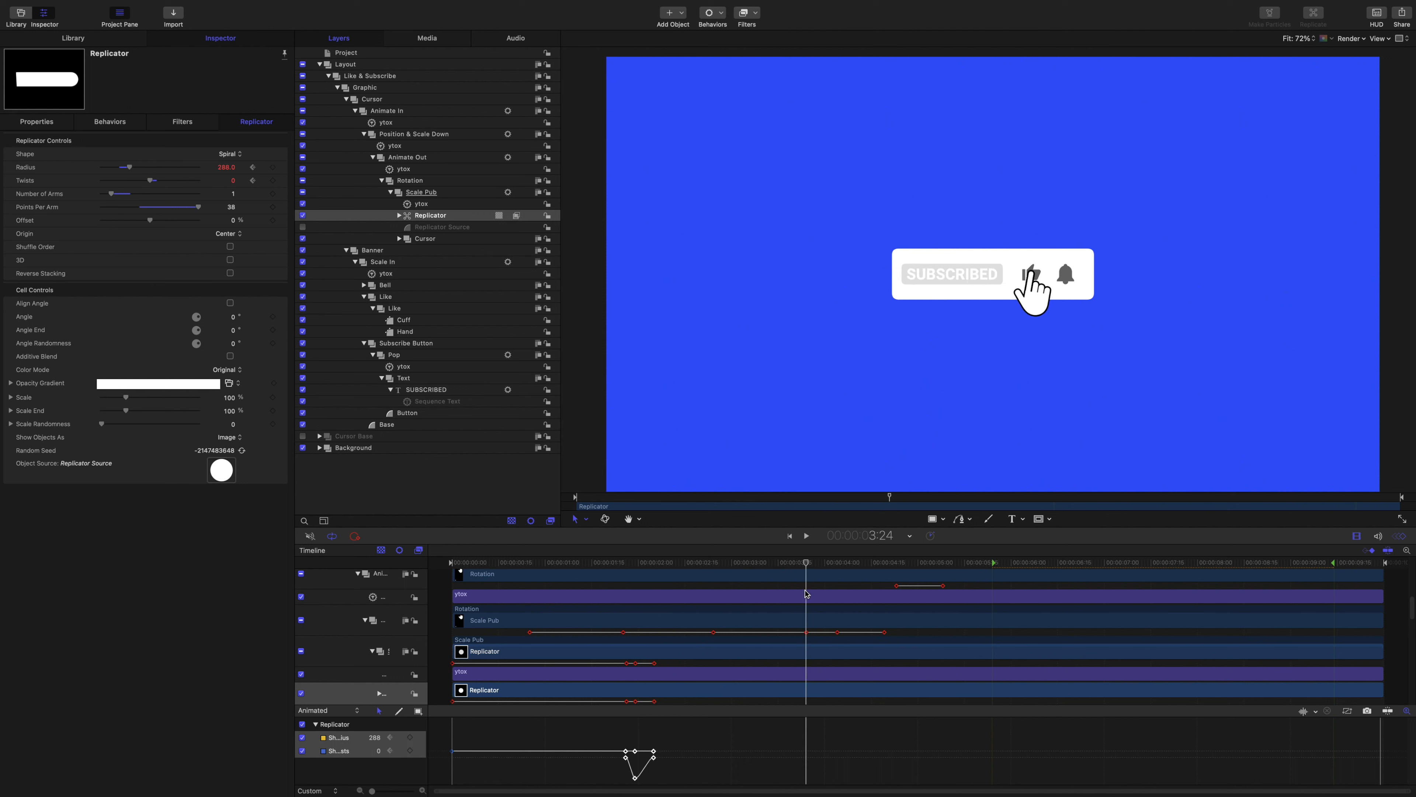
left_click(273, 167)
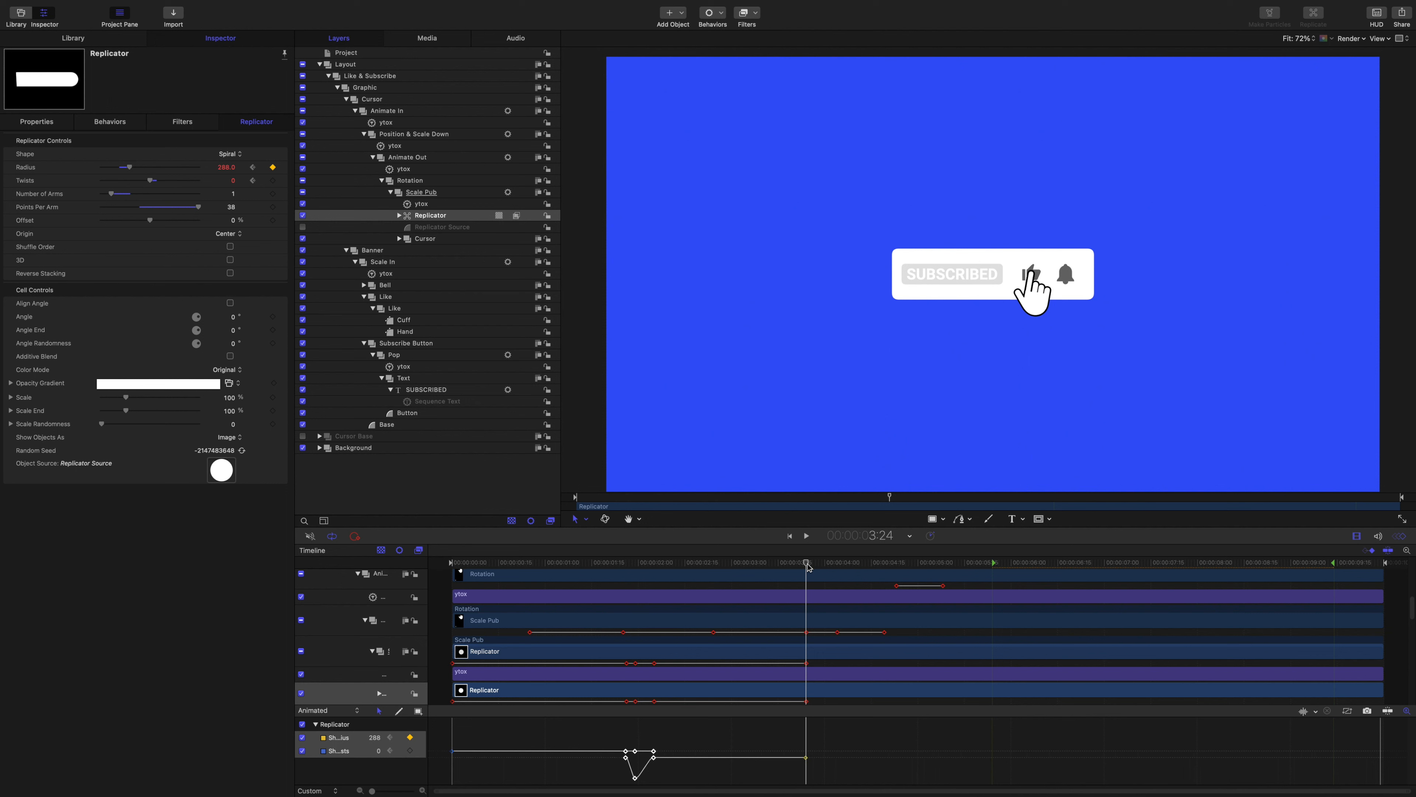
key("Right")
key("Right")
key("Right")
key("Right")
key("Right")
left_click(228, 168)
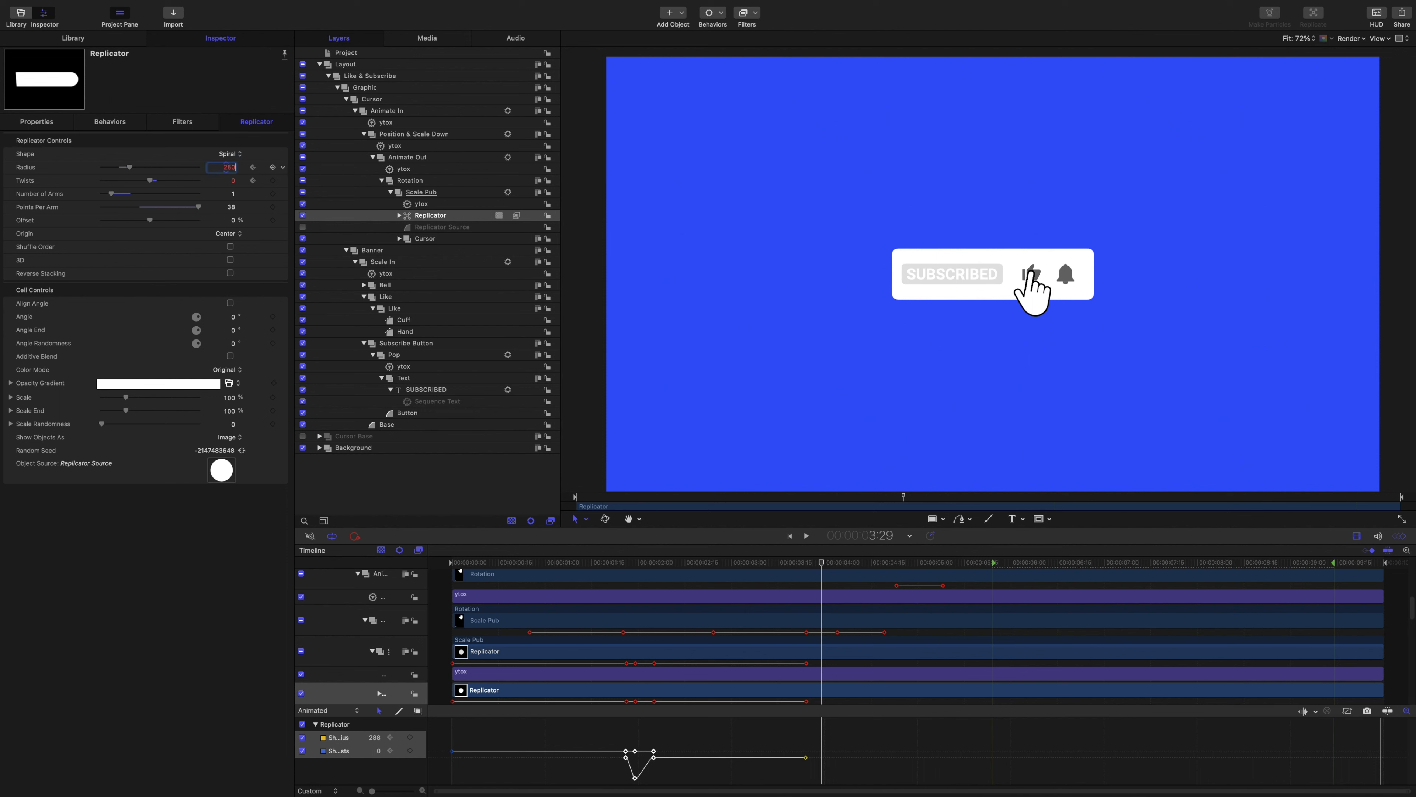
key("Return")
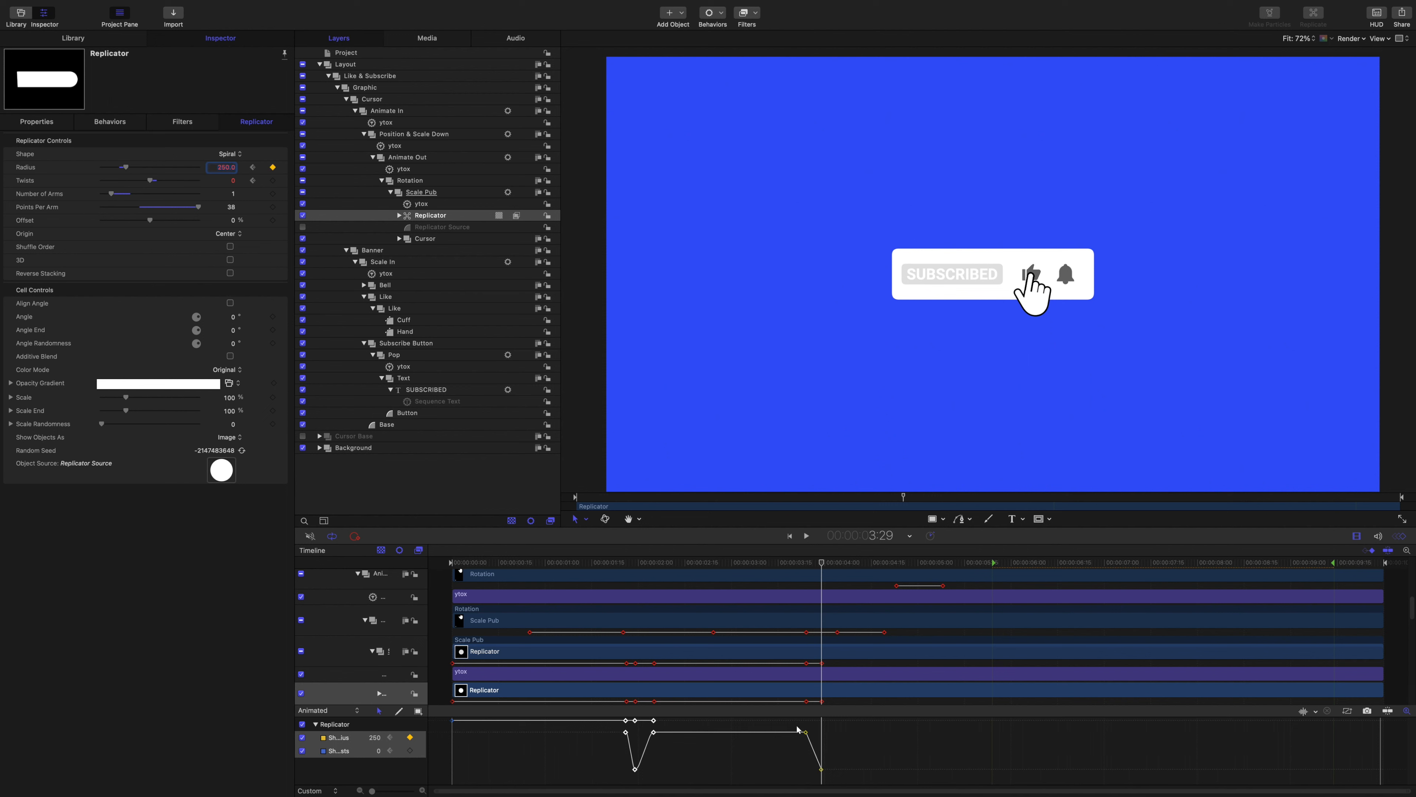
Step: Add a Radius keyframe to the Replicator at 4:01 with a value of 288
left_click(821, 562)
left_click_drag(823, 565, 824, 566)
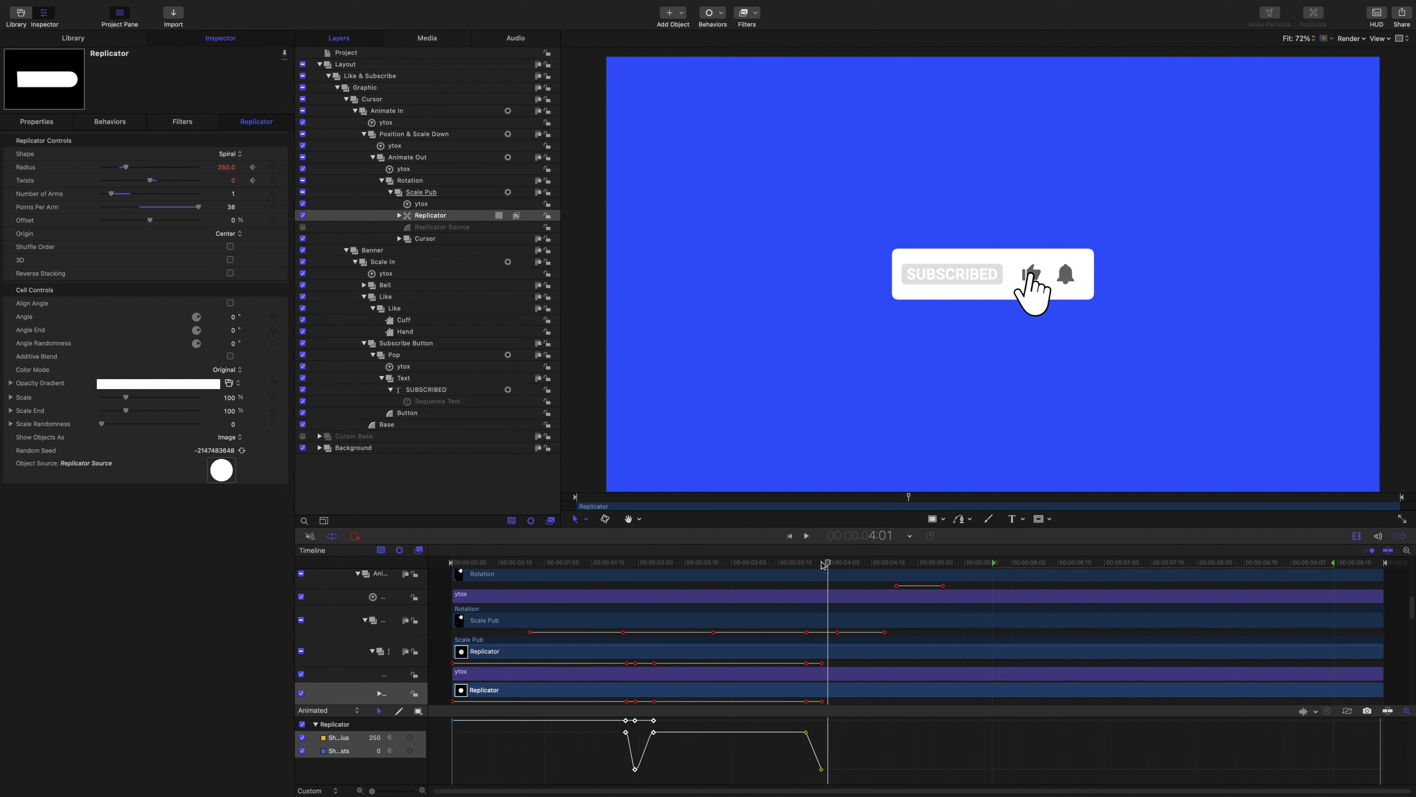
left_click(273, 167)
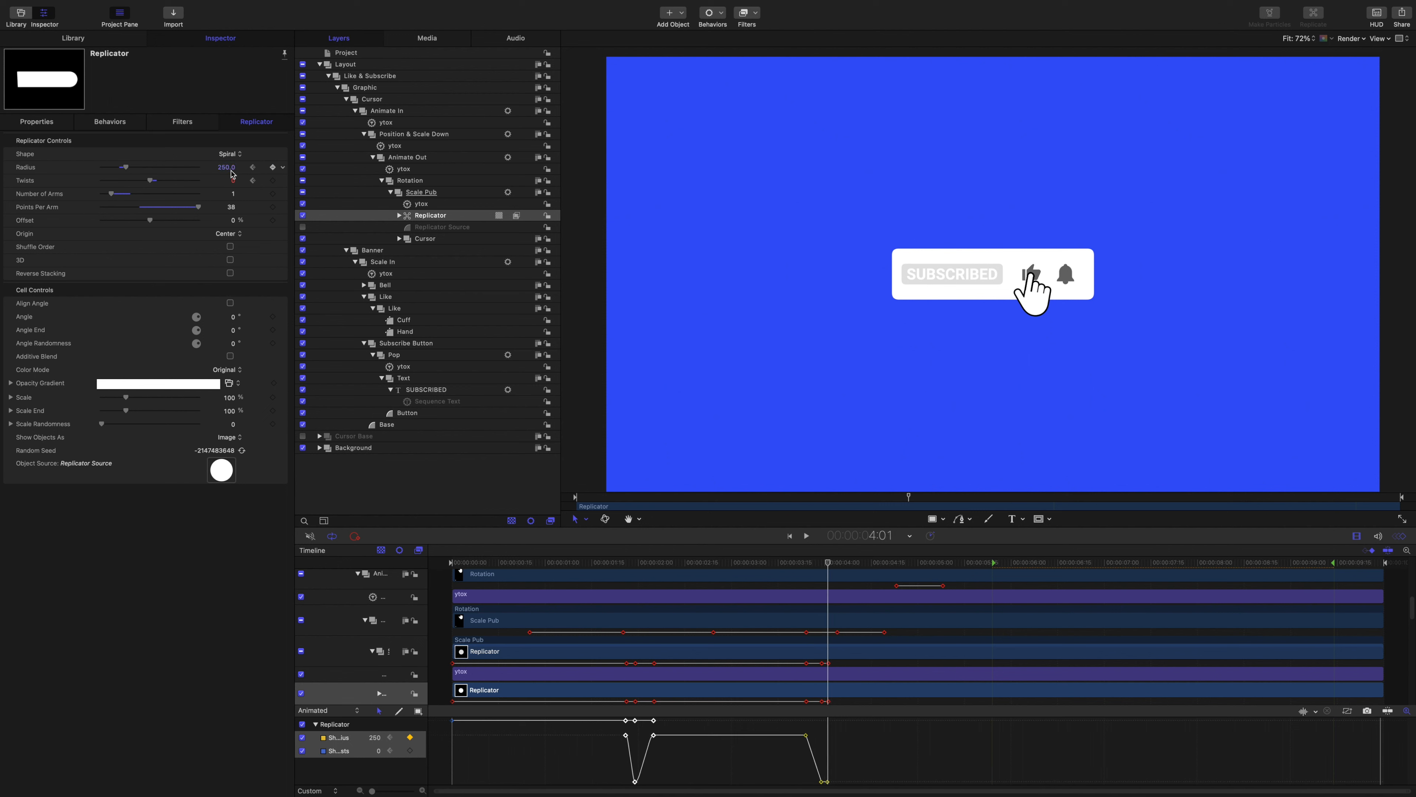
left_click(232, 173)
type("288")
key("Return")
Step: Apply Ease Both to the Radius keyframes between 3:24 and 4:01
left_click_drag(796, 731, 849, 790)
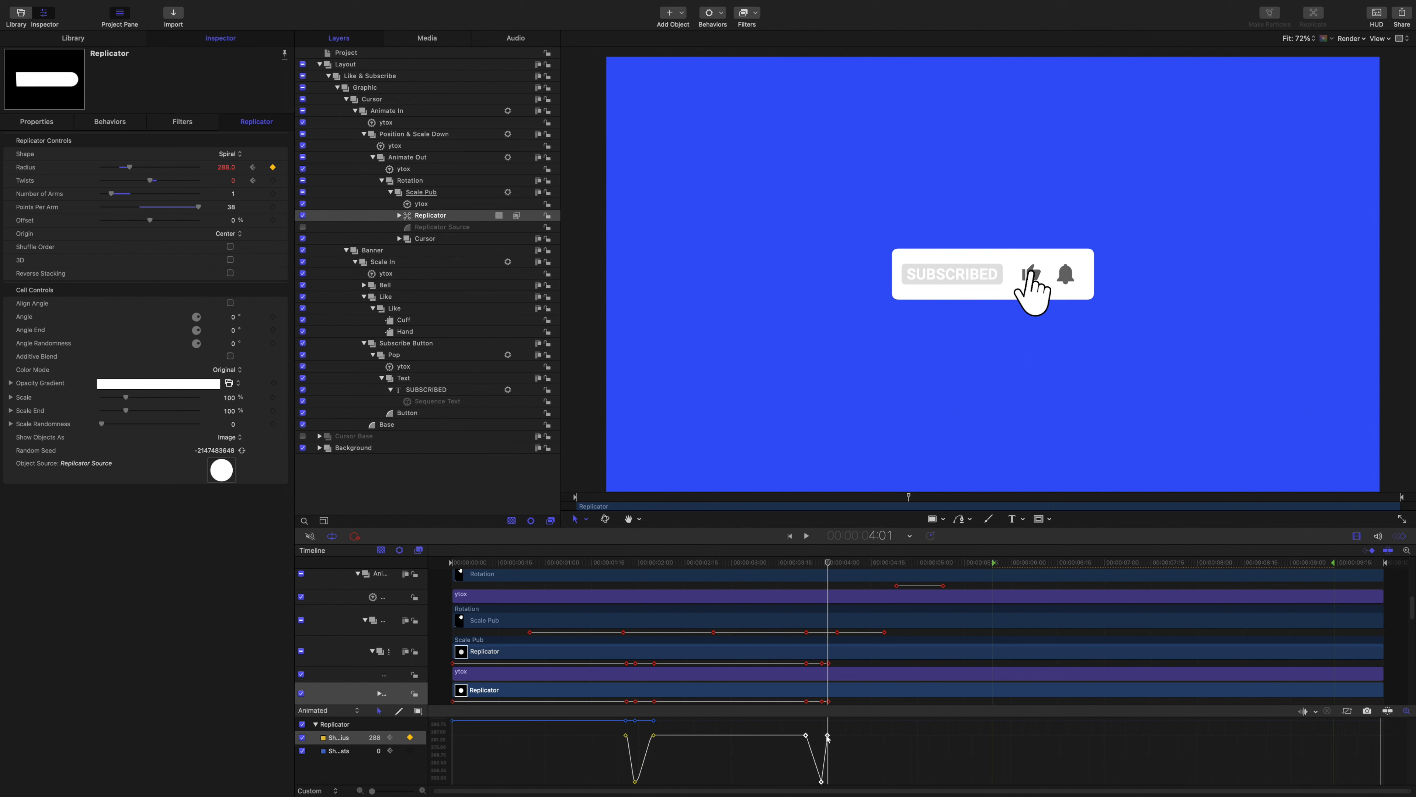
right_click(827, 736)
left_click(835, 738)
Step: Add Radius and Twists keyframes to the Replicator at 4:19 and again at 4:22
left_click_drag(832, 565, 885, 575)
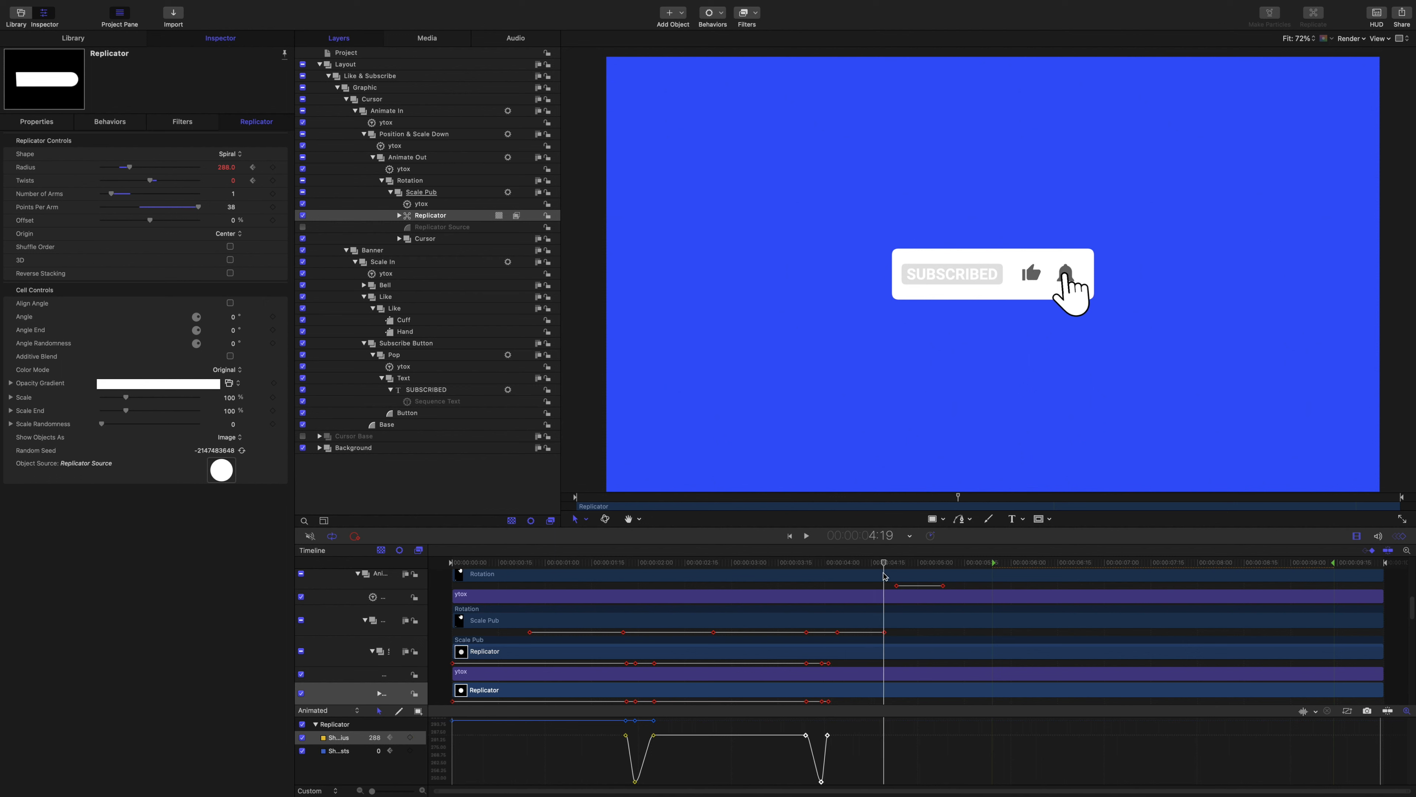
left_click(273, 168)
left_click(274, 181)
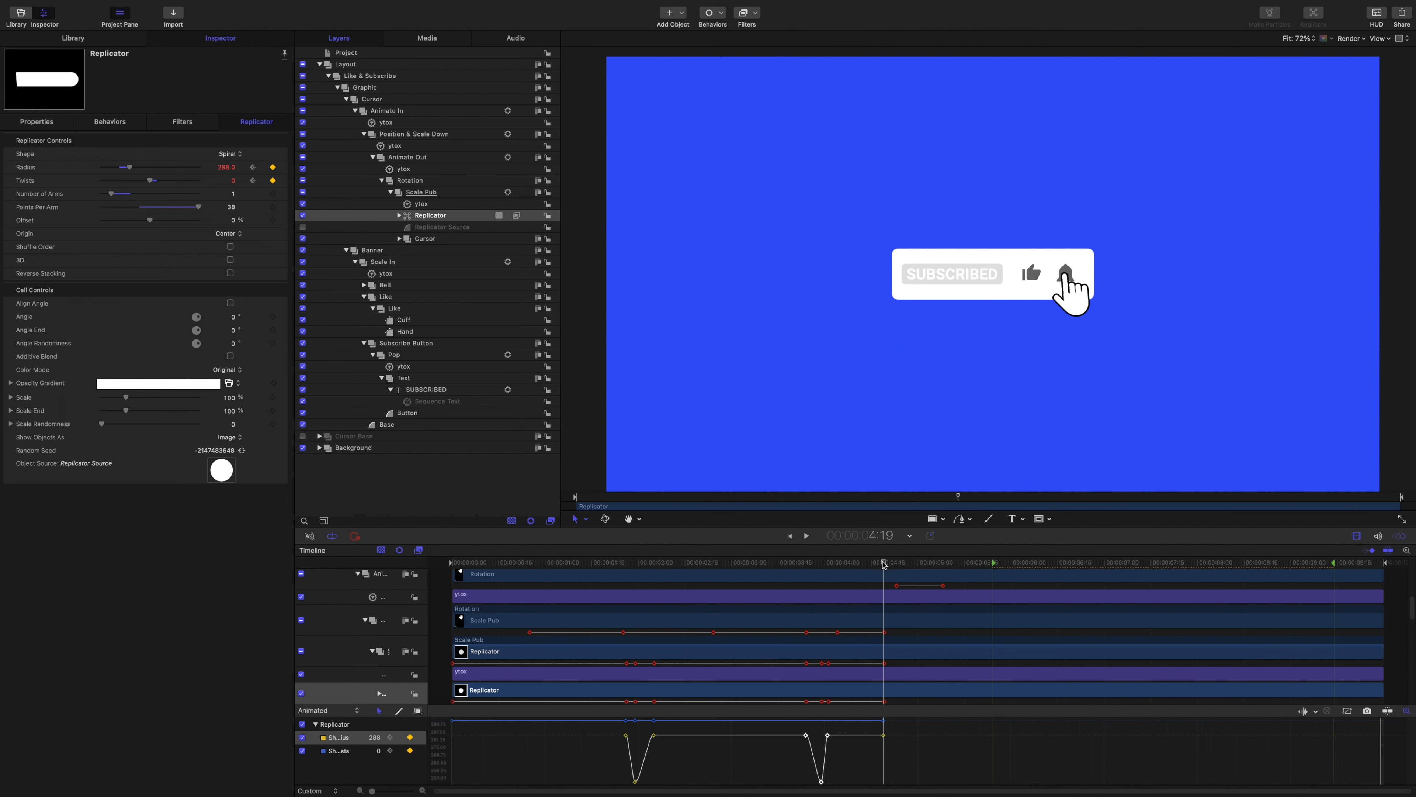
key("Right")
key("Right")
key("Right")
left_click(273, 167)
left_click(272, 181)
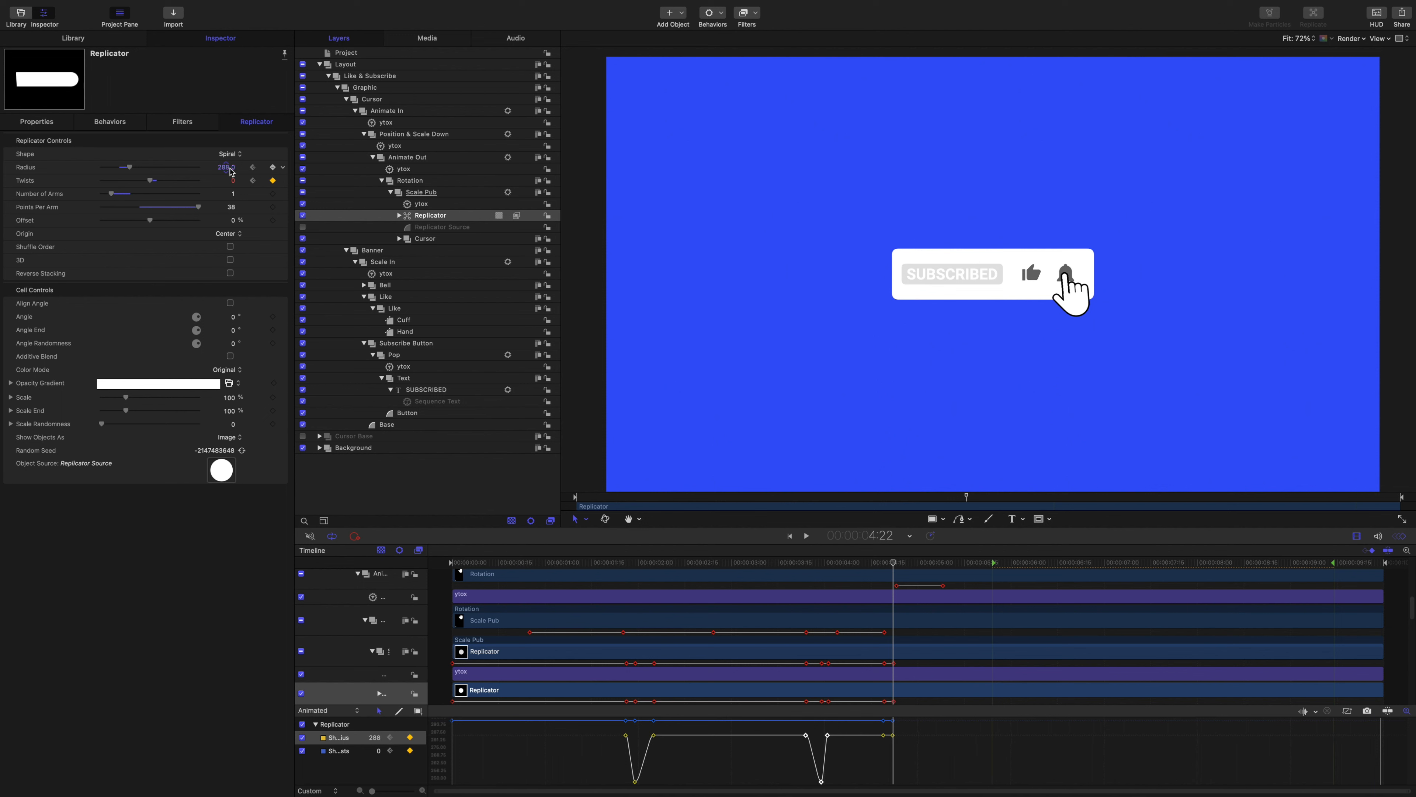
Step: Set the Replicator's Radius to 250 and its Twists to 0.02 at 4:22
double_click(229, 168)
type("250")
key("Return")
double_click(233, 180)
type(".02")
key("Return")
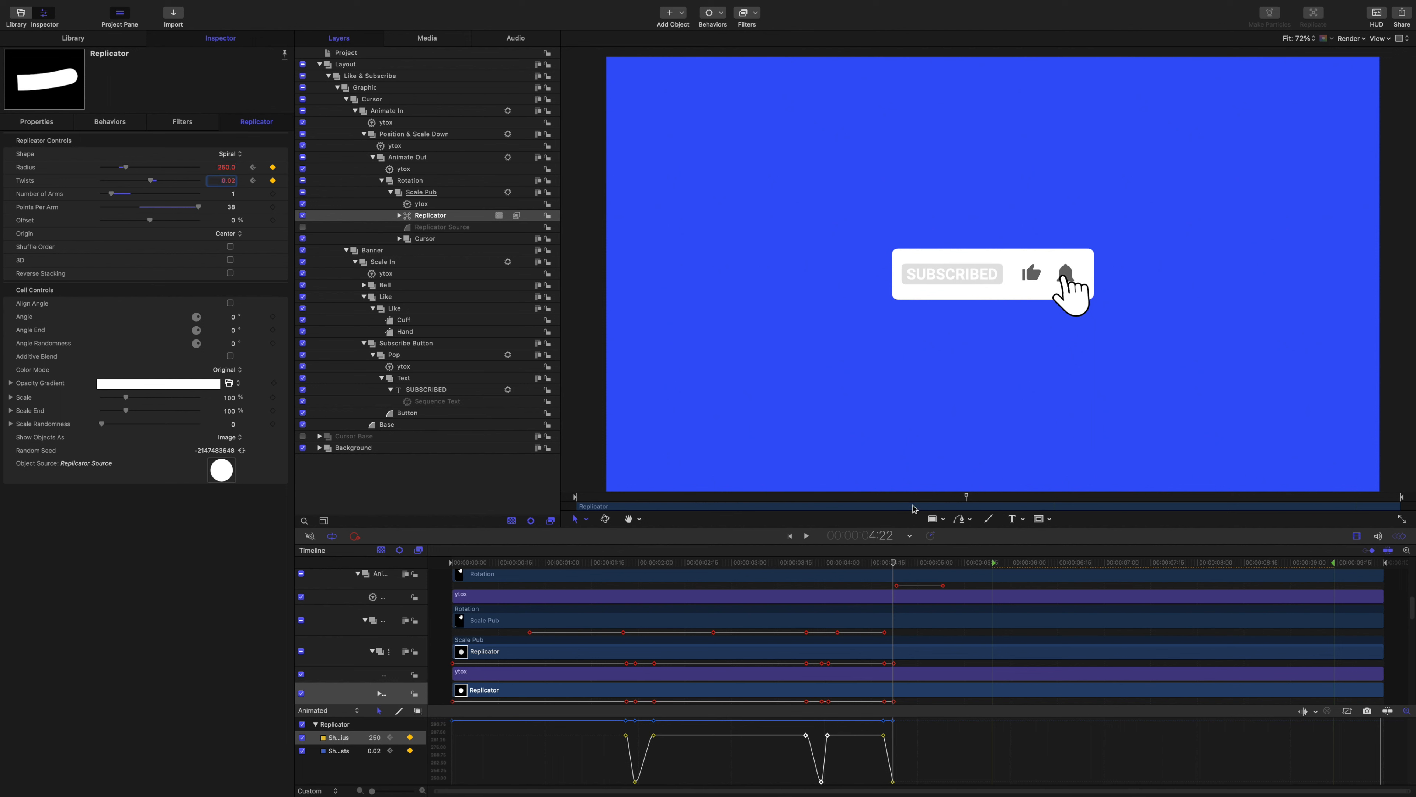
Step: Add Radius and Twists keyframes to the Replicator at 4:25
left_click(893, 564)
key("Right")
key("Right")
key("Right")
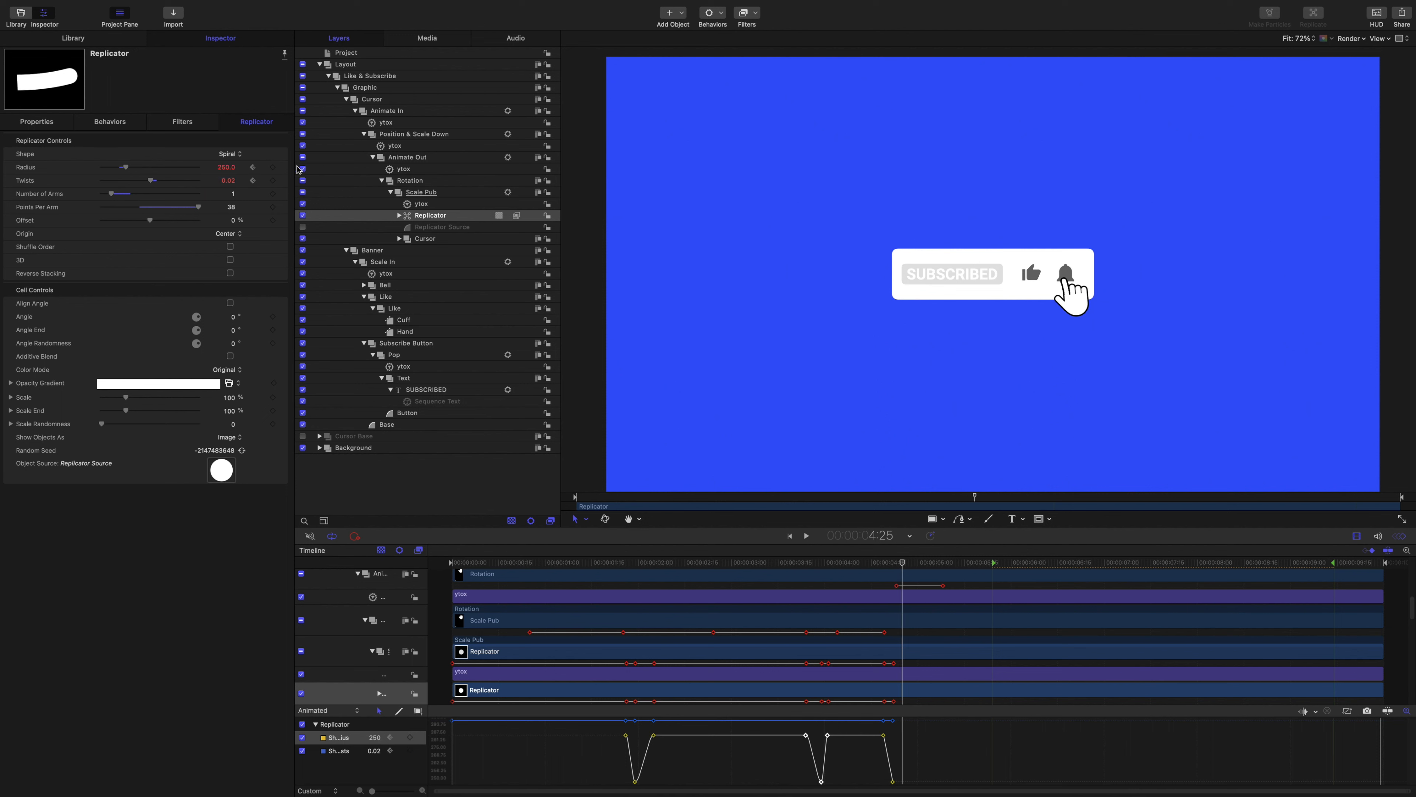
left_click(272, 166)
left_click(272, 180)
Step: Set the Replicator's Radius to 288 and its Twists to 0 at 4:25
left_click(229, 167)
type("288")
key("Return")
key("Tab")
type("0")
key("Return")
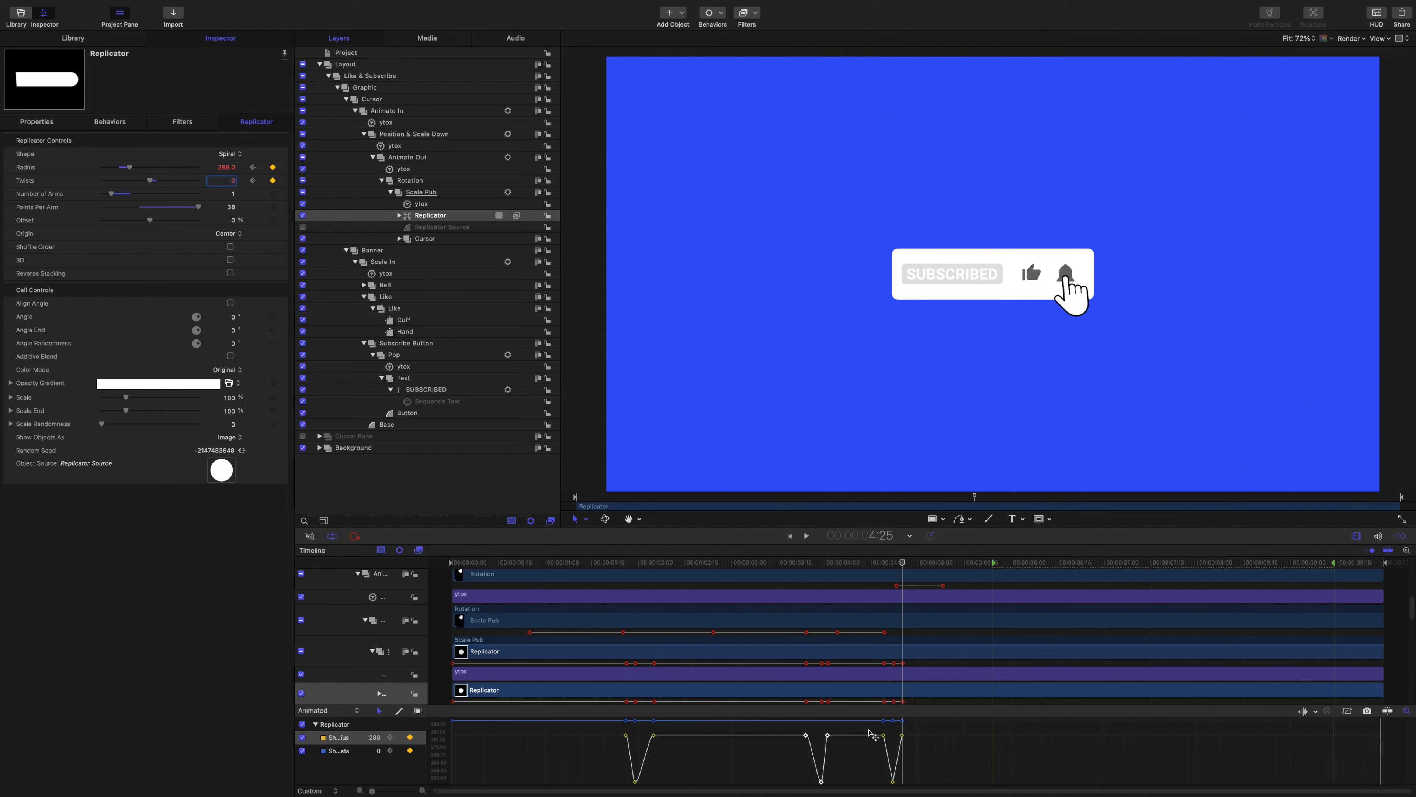
Step: Apply Ease Both to the Radius keyframes and to the Twists keyframes between 4:19 and 4:25
left_click(880, 742)
left_click_drag(876, 737, 905, 783)
right_click(903, 738)
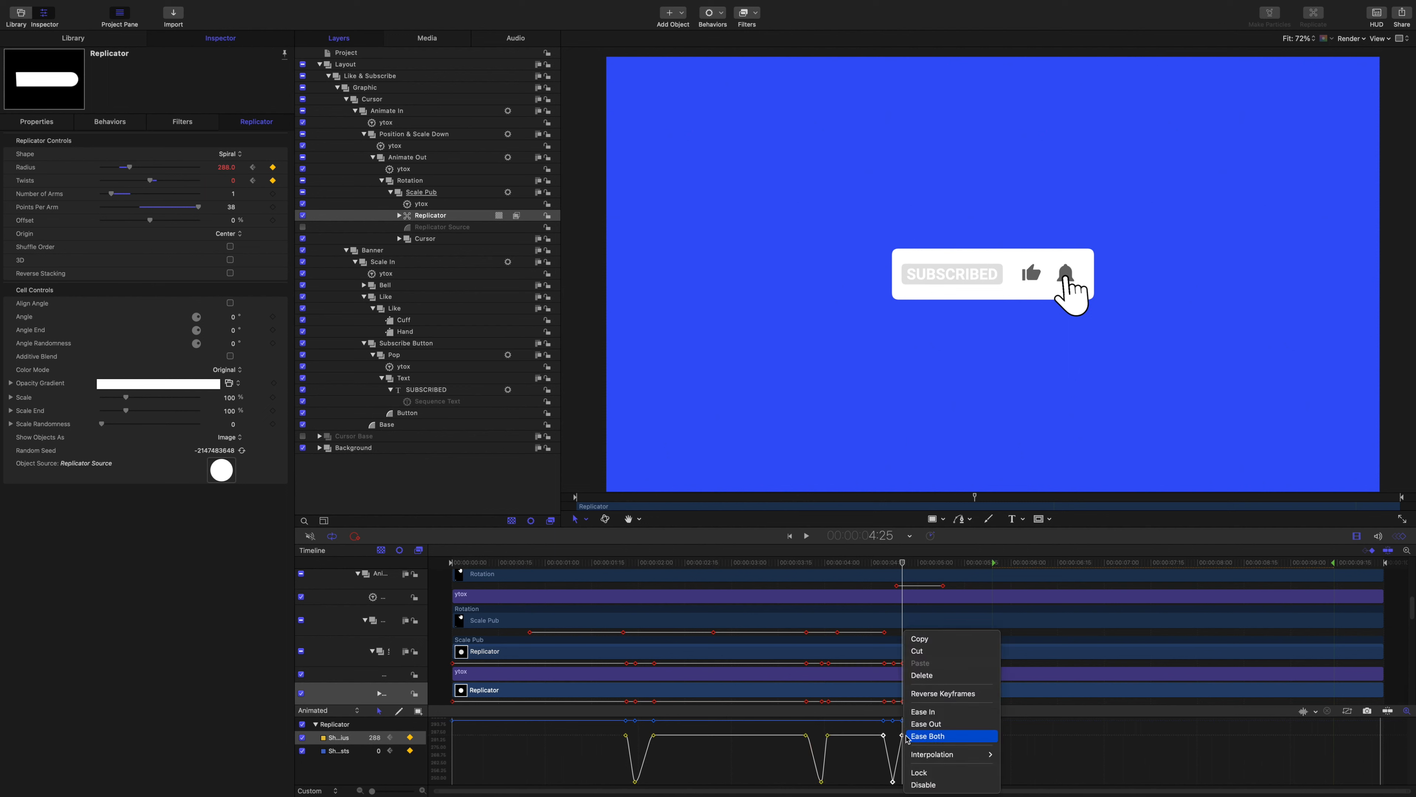
left_click(912, 728)
left_click_drag(910, 726, 877, 716)
right_click(903, 721)
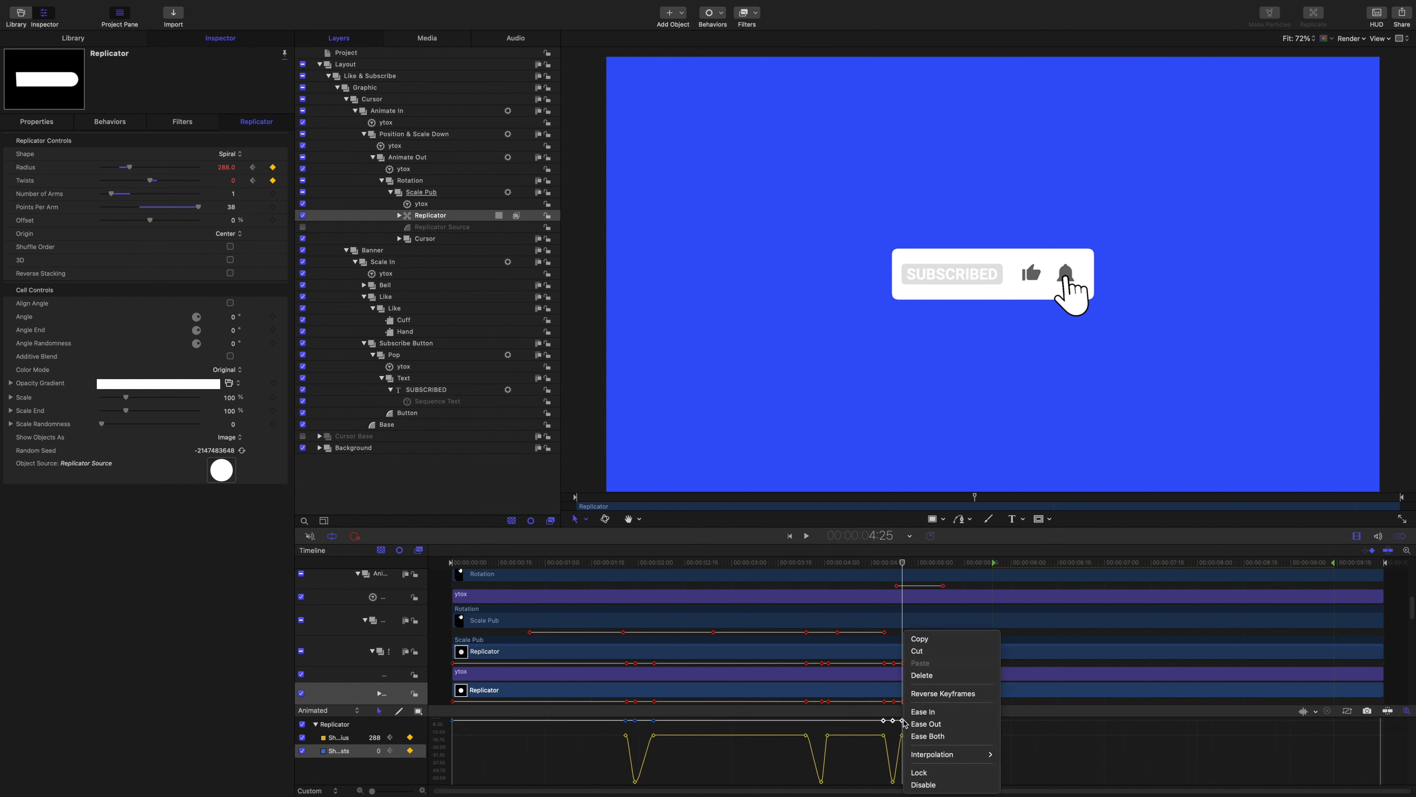
left_click(916, 733)
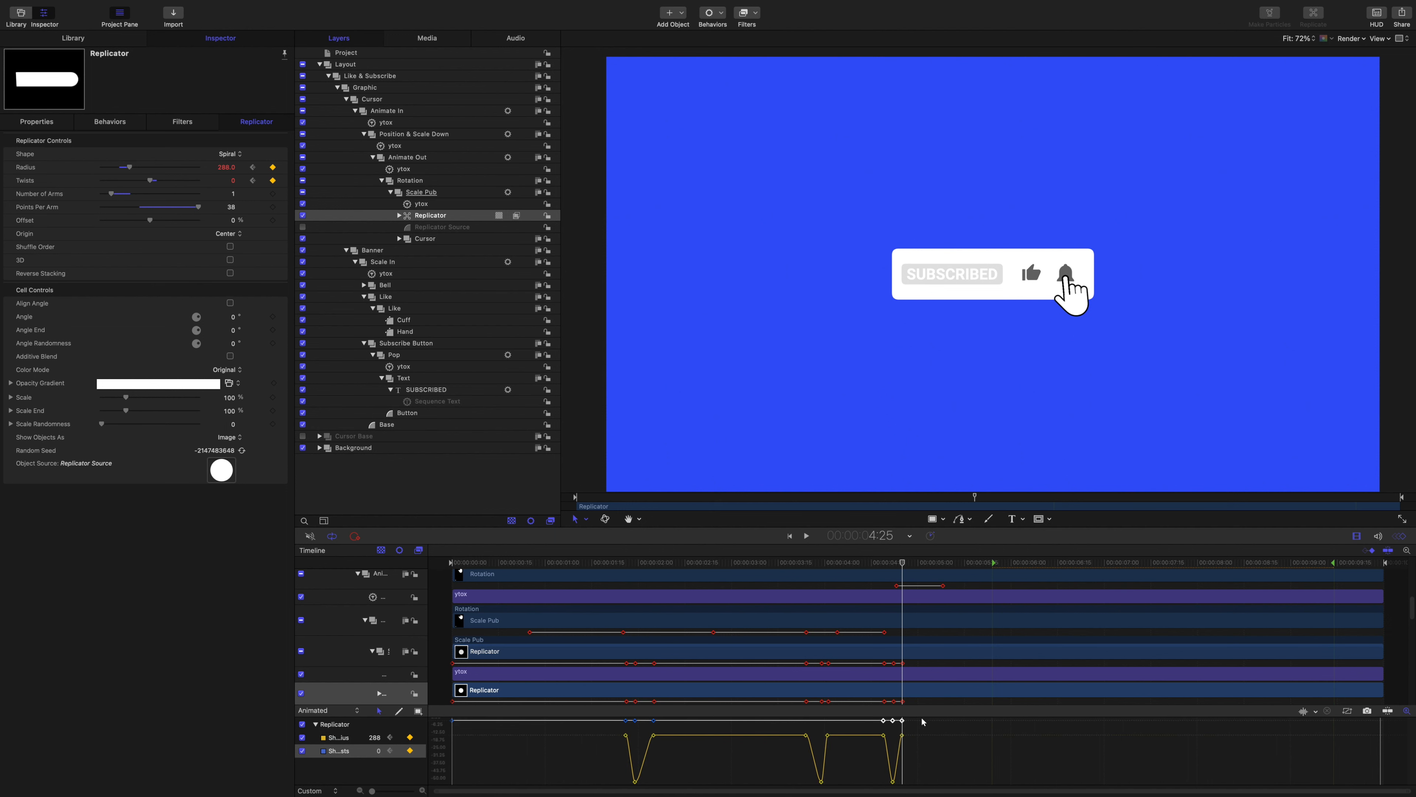
Step: Play the whole animation from the start to review the cursor's bends
left_click_drag(903, 563, 214, 491)
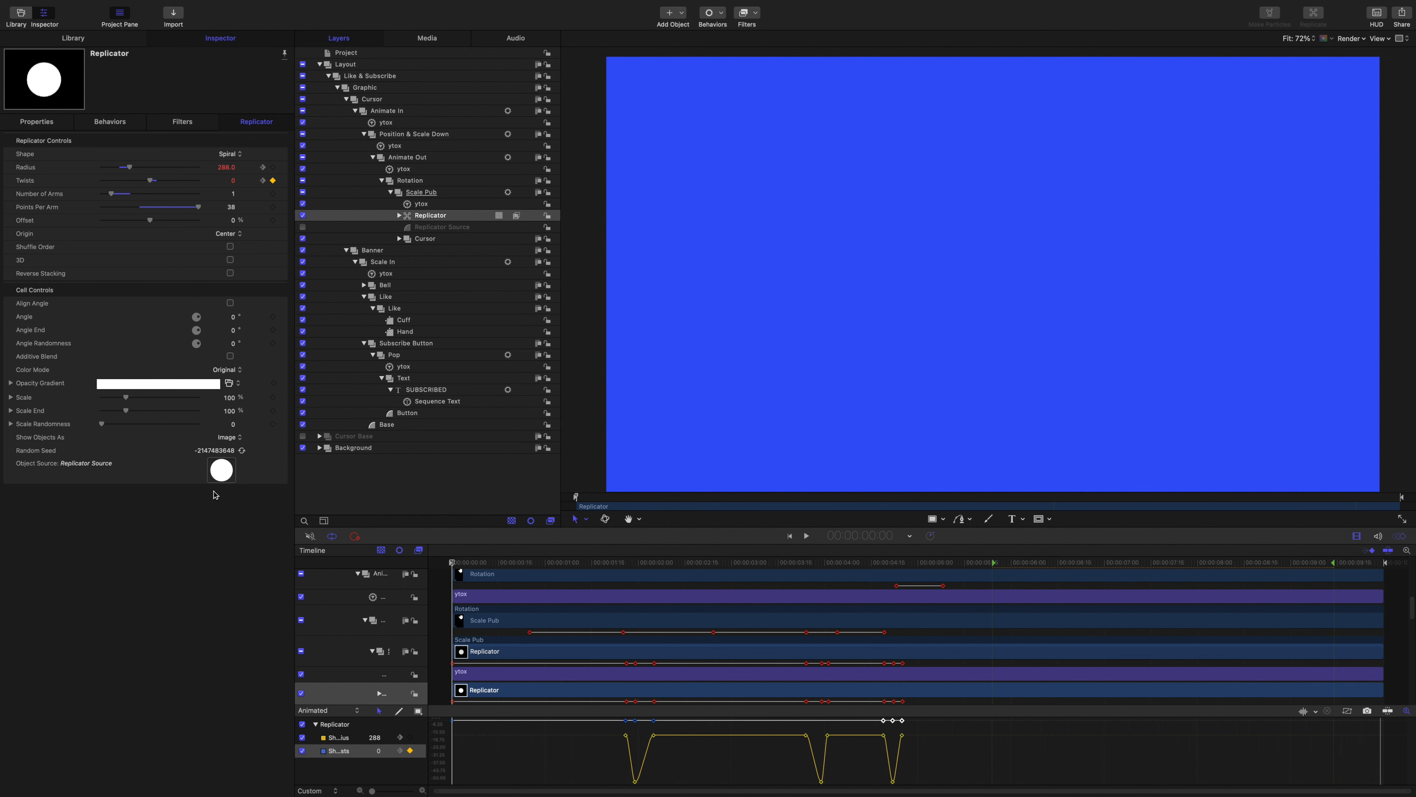
key("space")
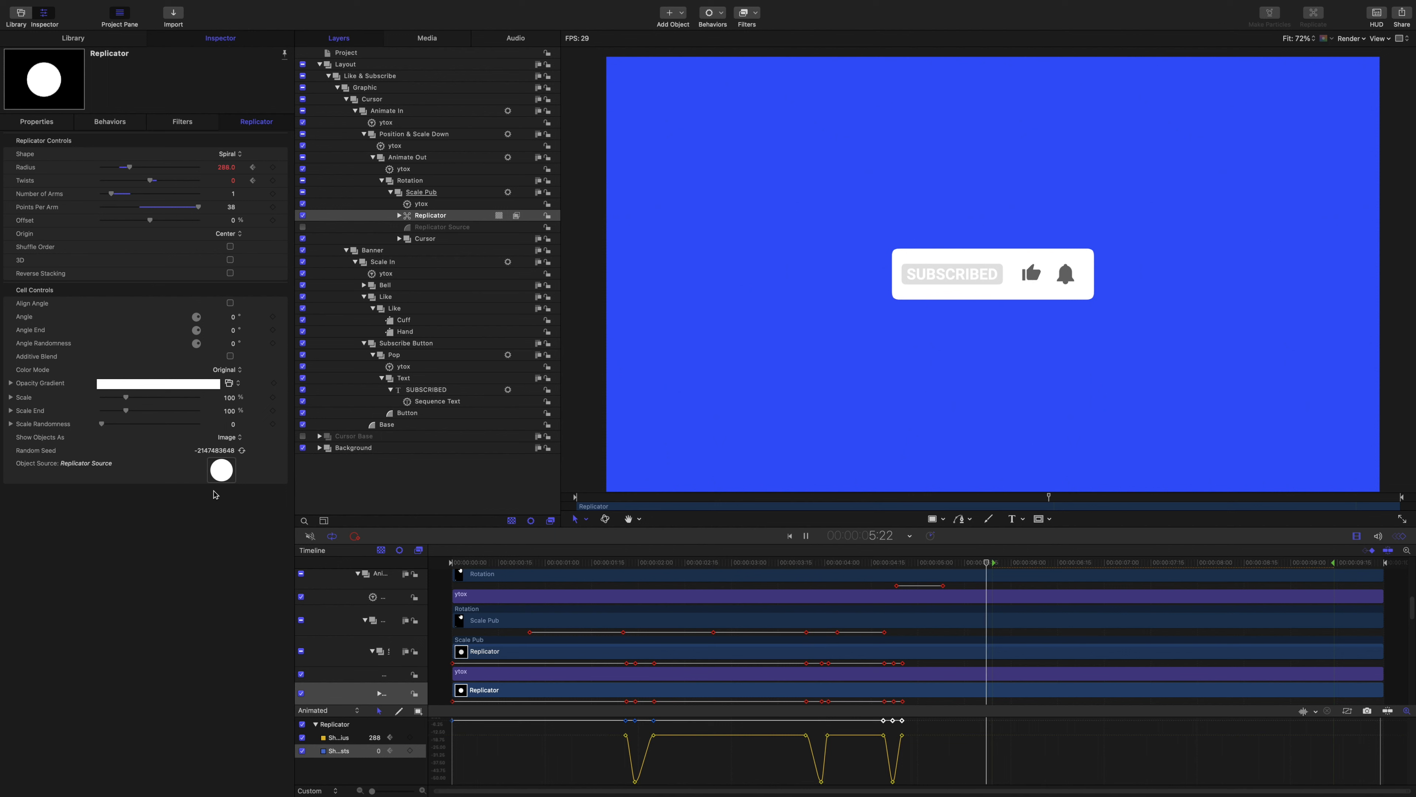
key("space")
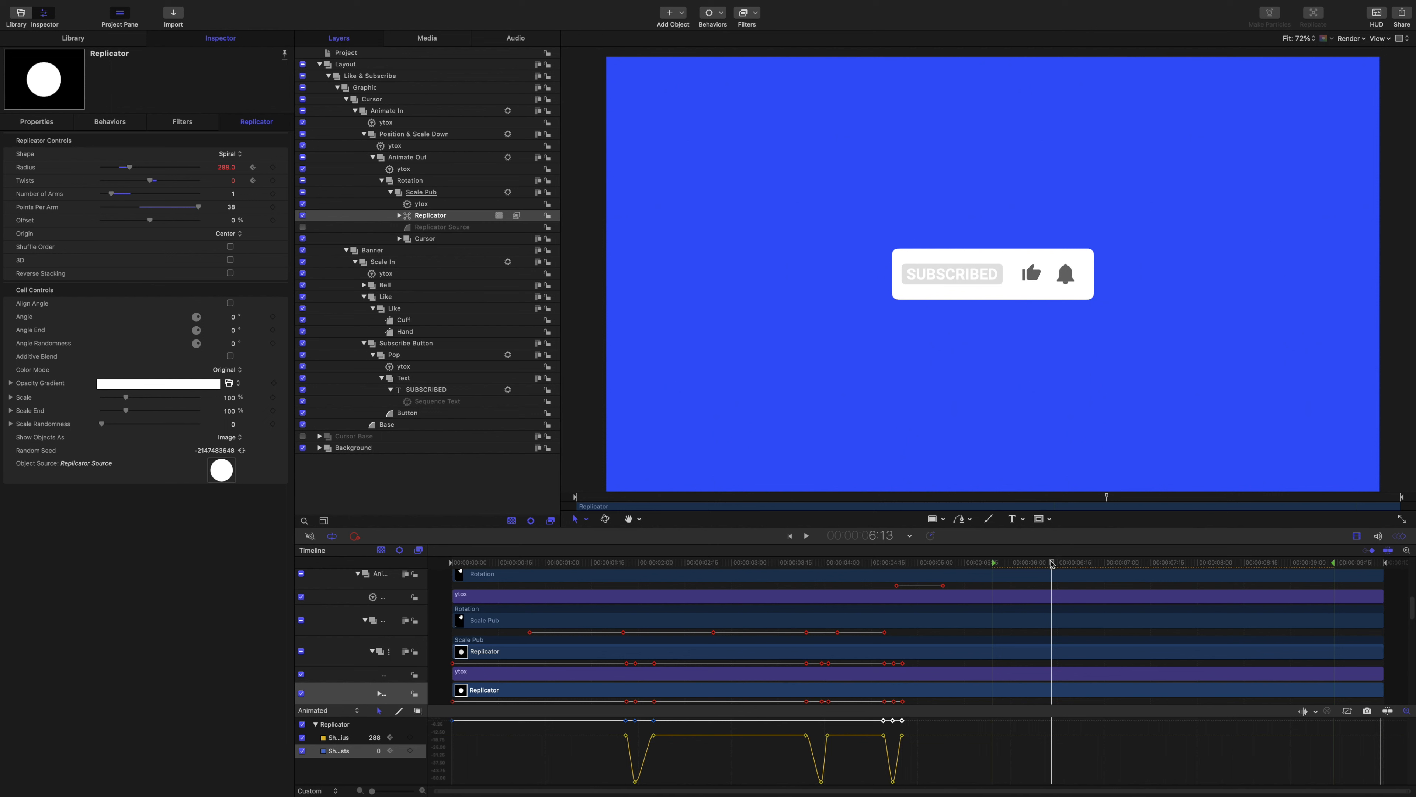
Step: At 3:29, enable the Like icon's Cuff outline with Brush Opacity 0%, and keyframe its Fill Opacity and Brush Opacity
left_click_drag(1052, 565, 825, 524)
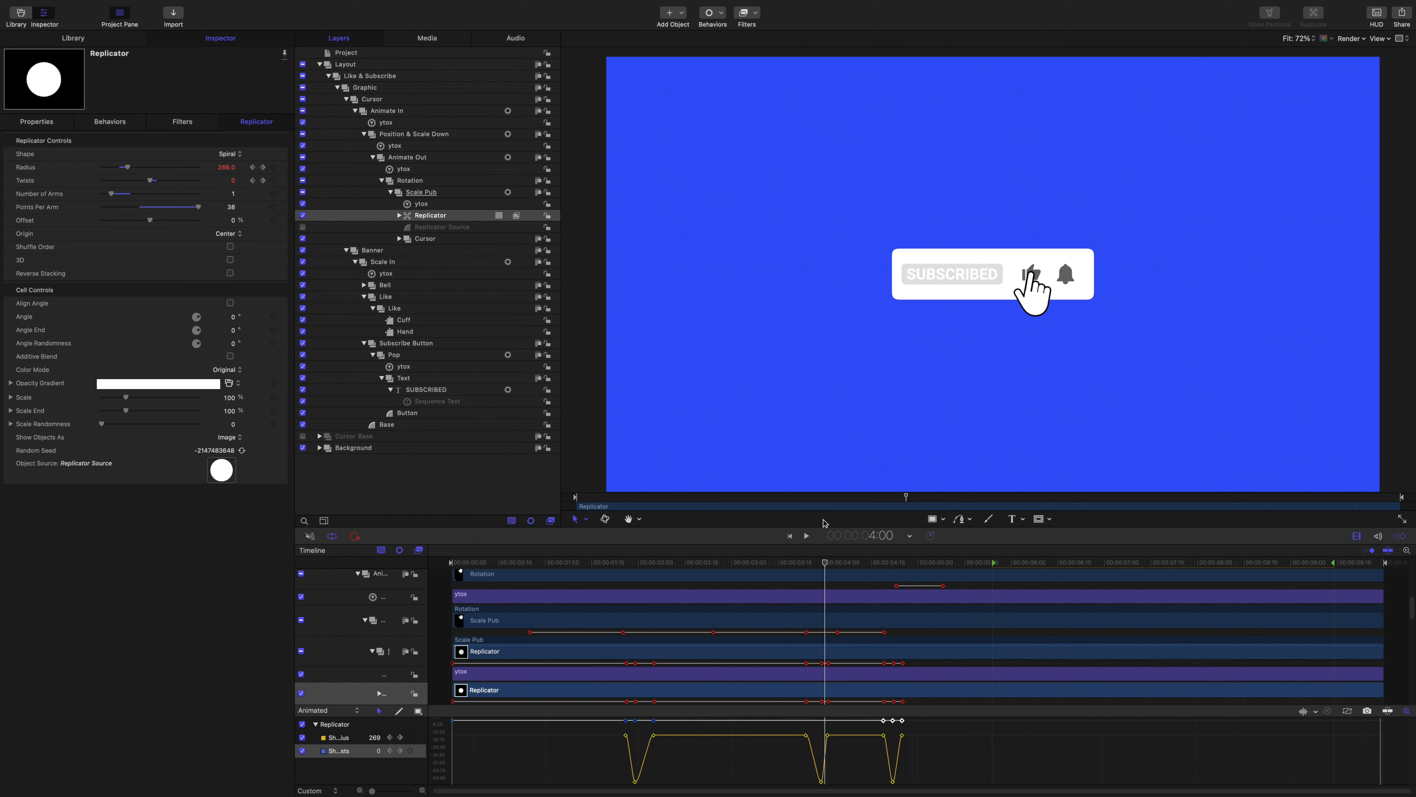
key("Left")
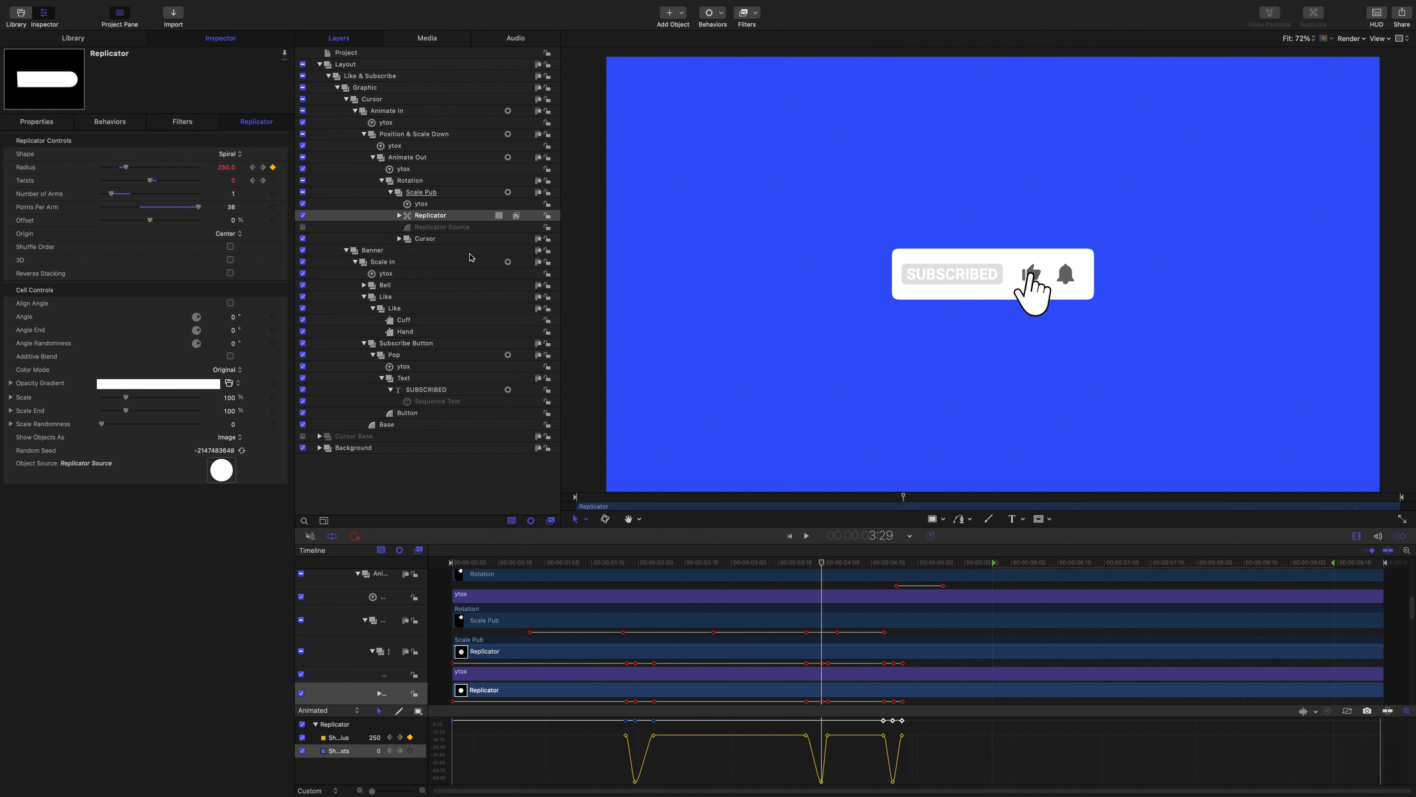
left_click(405, 320)
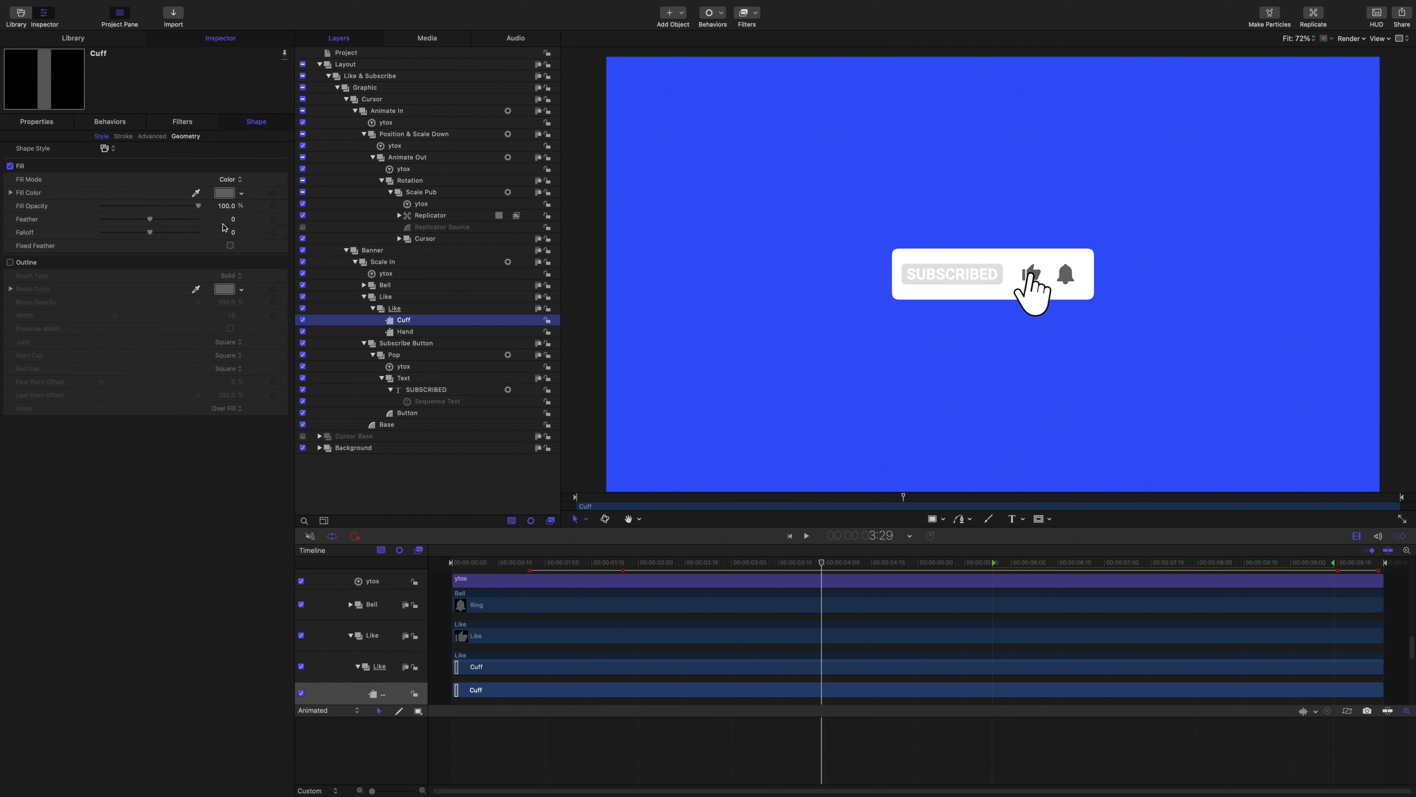
left_click(10, 262)
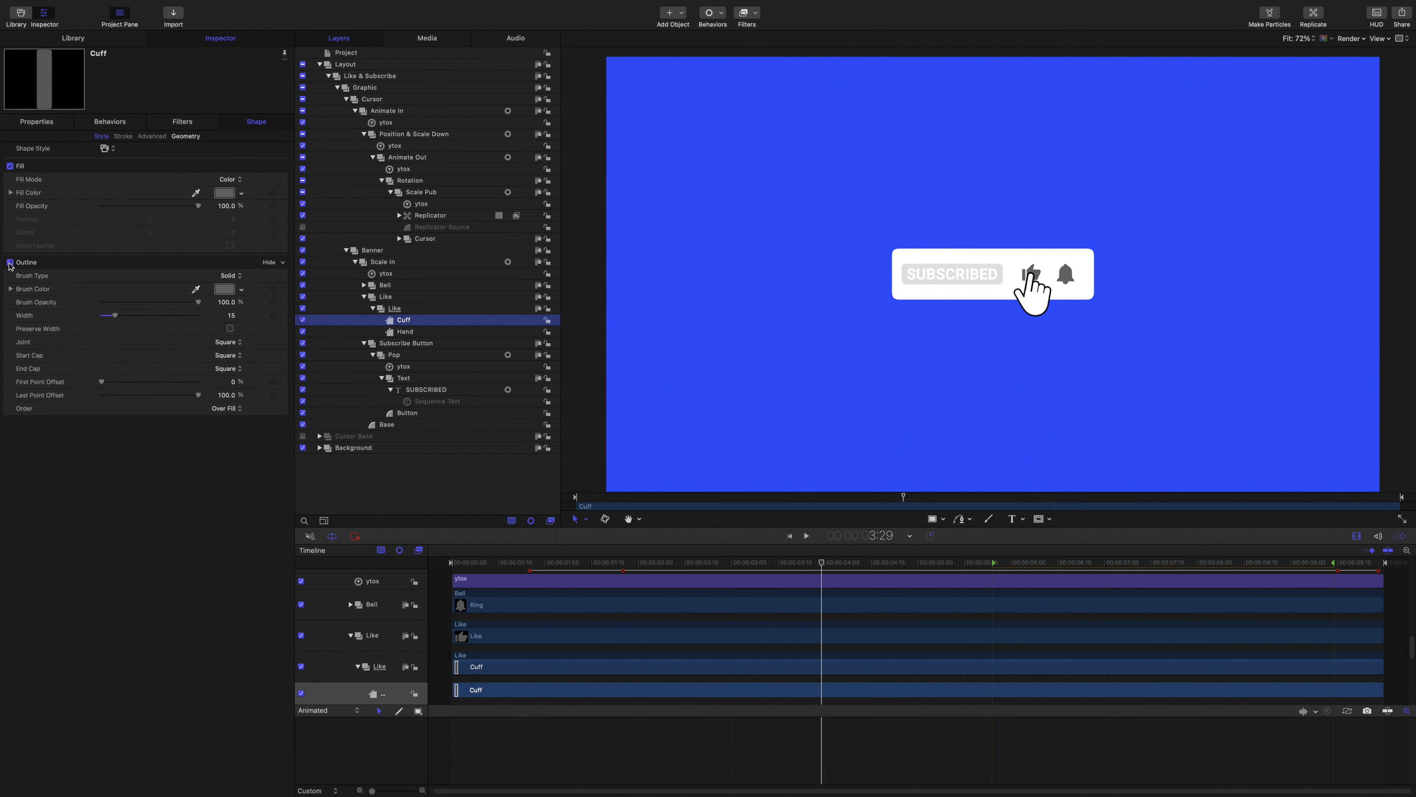
left_click_drag(197, 305, 39, 303)
left_click(272, 193)
left_click(273, 302)
Step: Keyframe the Cuff's Fill Opacity at 0% and its Brush Opacity at 100% at 4:00
left_click(823, 565)
left_click_drag(824, 565, 826, 565)
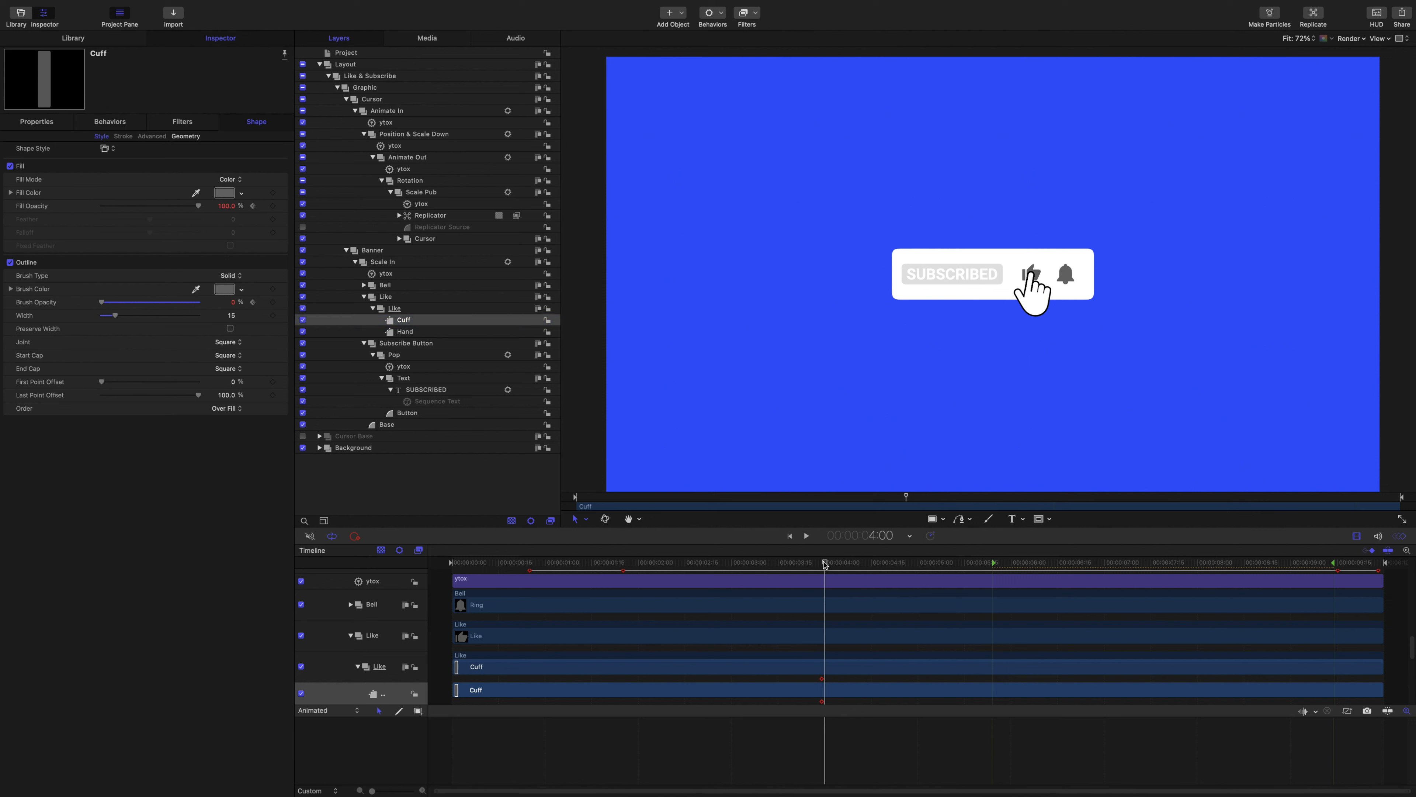
left_click(273, 303)
left_click(273, 206)
left_click_drag(199, 209, 63, 205)
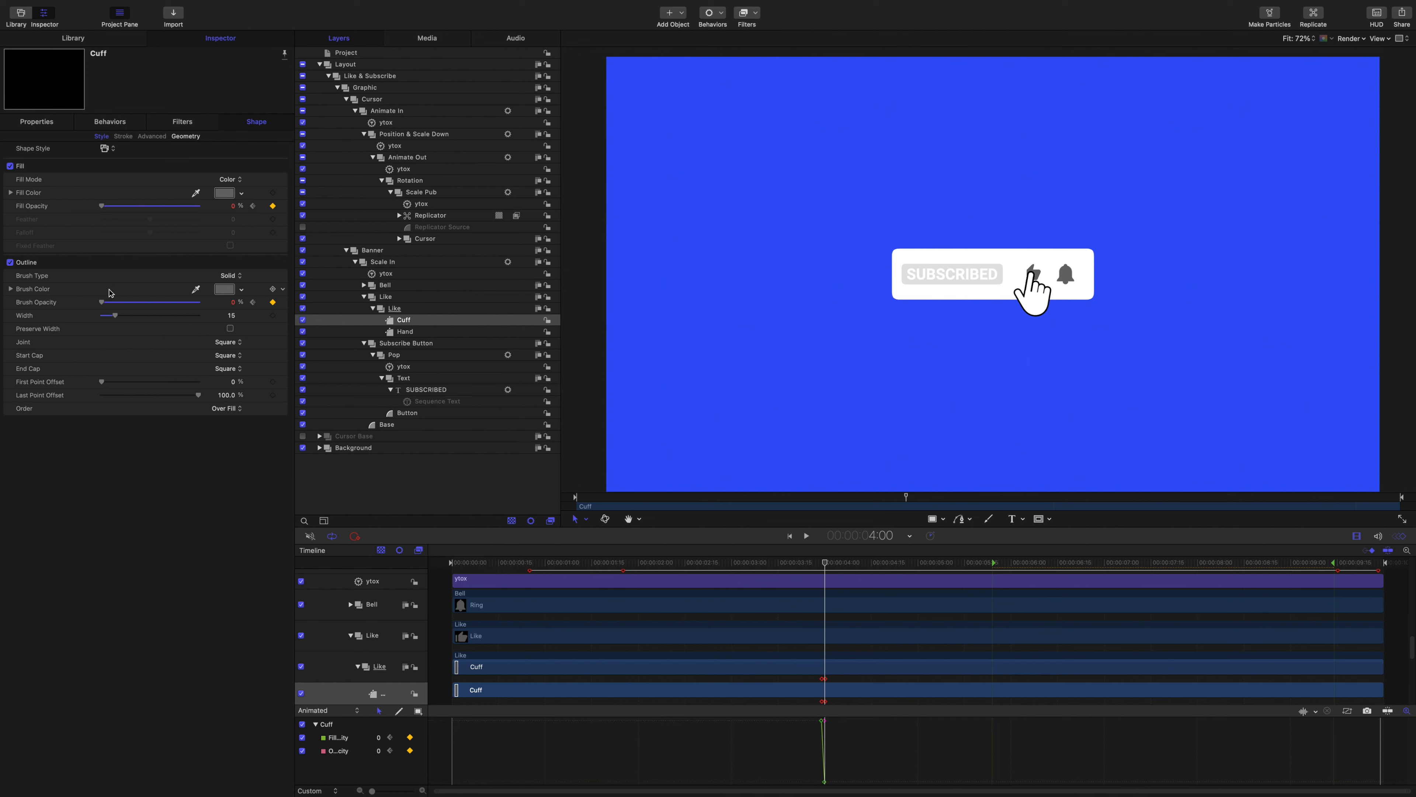
left_click_drag(102, 302, 211, 310)
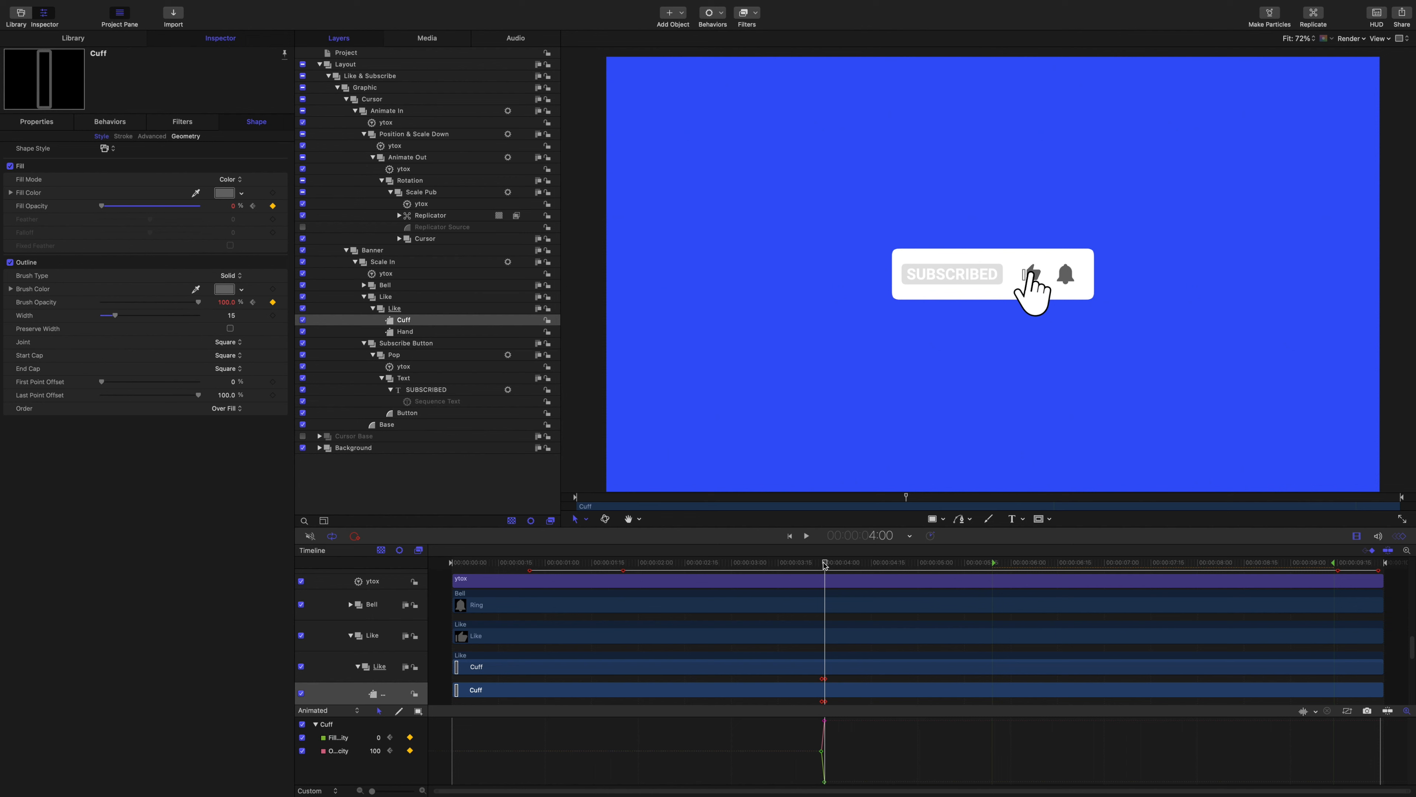
left_click_drag(825, 565, 822, 565)
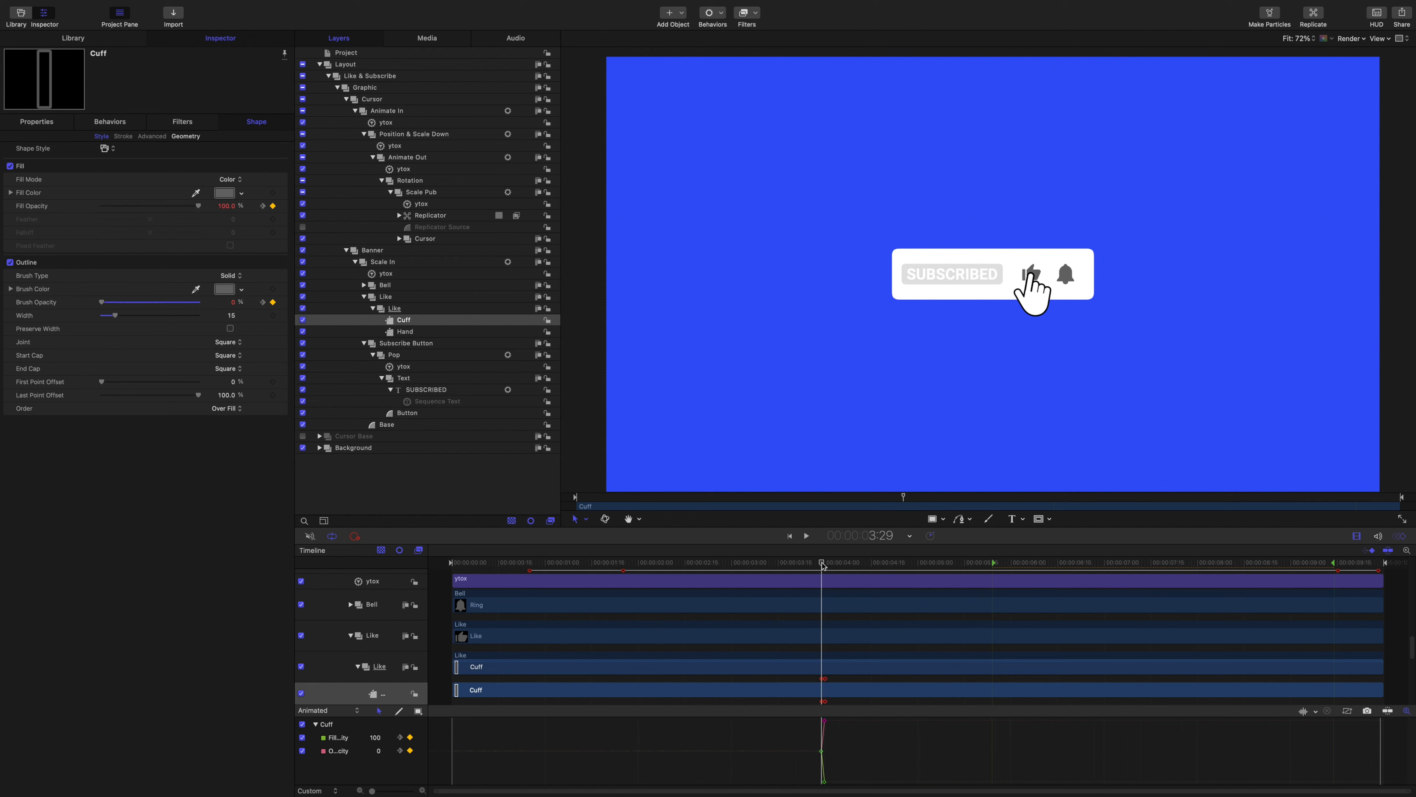
Step: At 3:29, enable the Like icon's Hand outline with Brush Opacity 0%, and keyframe its Fill Opacity and Brush Opacity
left_click(403, 333)
left_click(10, 262)
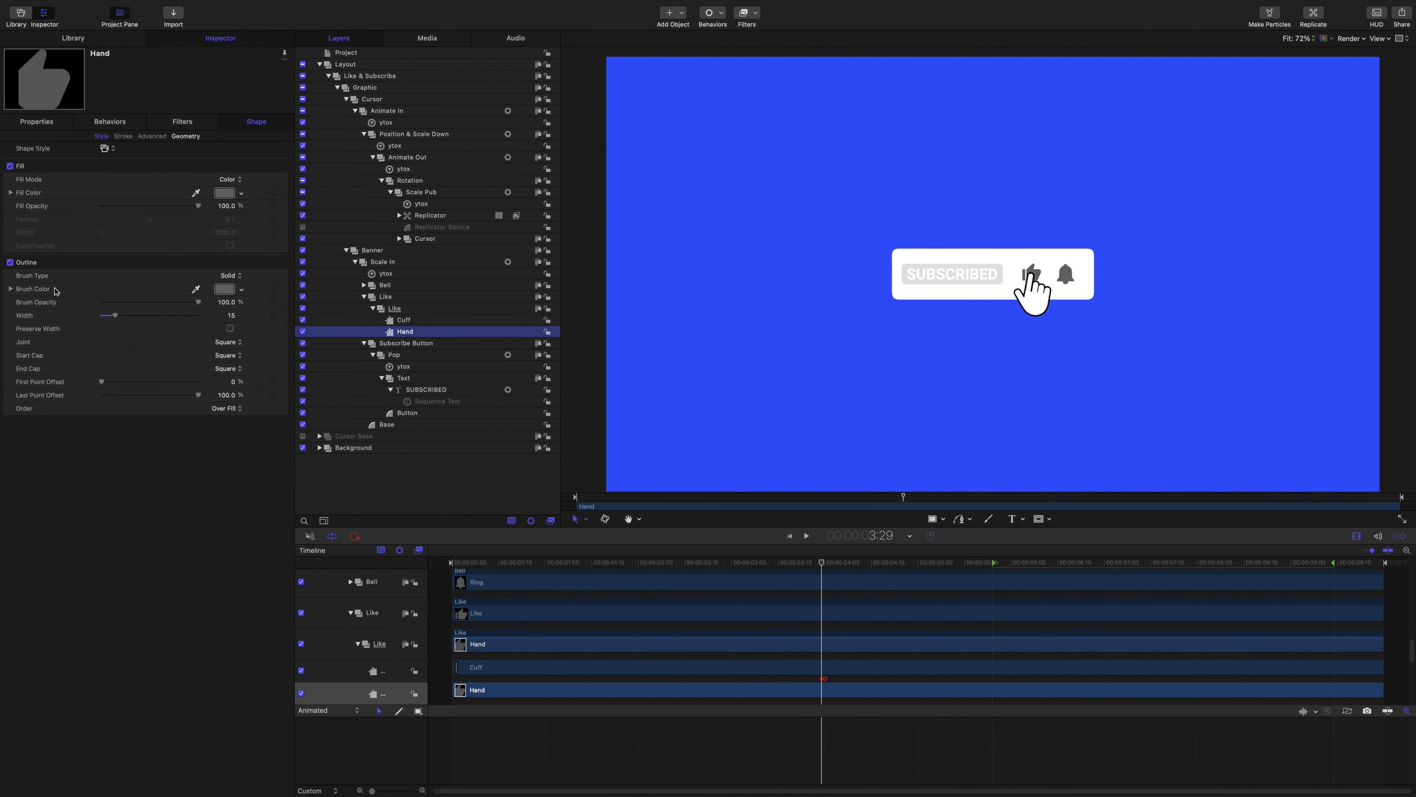
left_click_drag(199, 302, 60, 297)
left_click(273, 205)
left_click(272, 301)
Step: Keyframe the Hand's Fill Opacity at 0% and its Brush Opacity at 100% at 4:00, and check the switch
left_click_drag(820, 565, 824, 566)
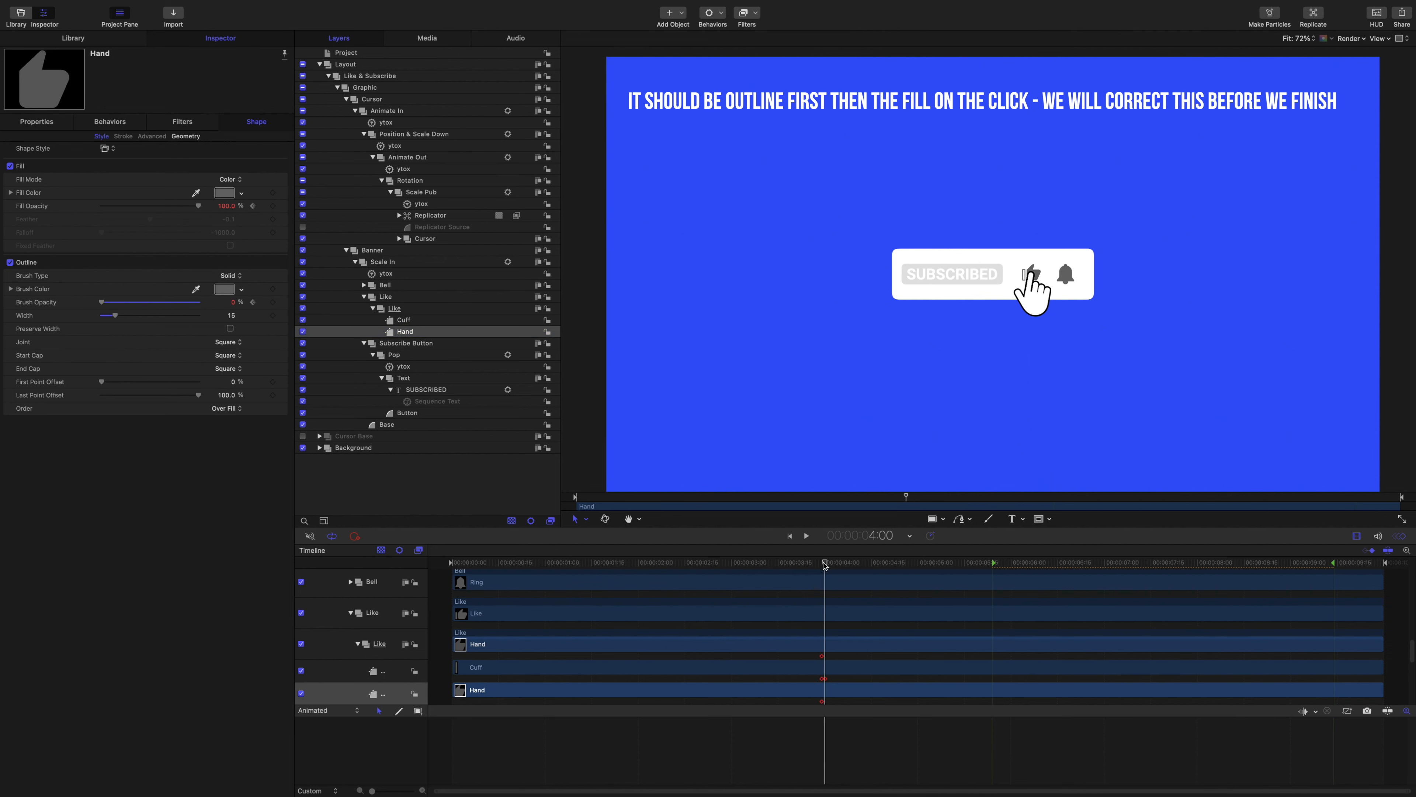
left_click(273, 205)
left_click_drag(198, 206, 101, 206)
left_click_drag(101, 301, 201, 302)
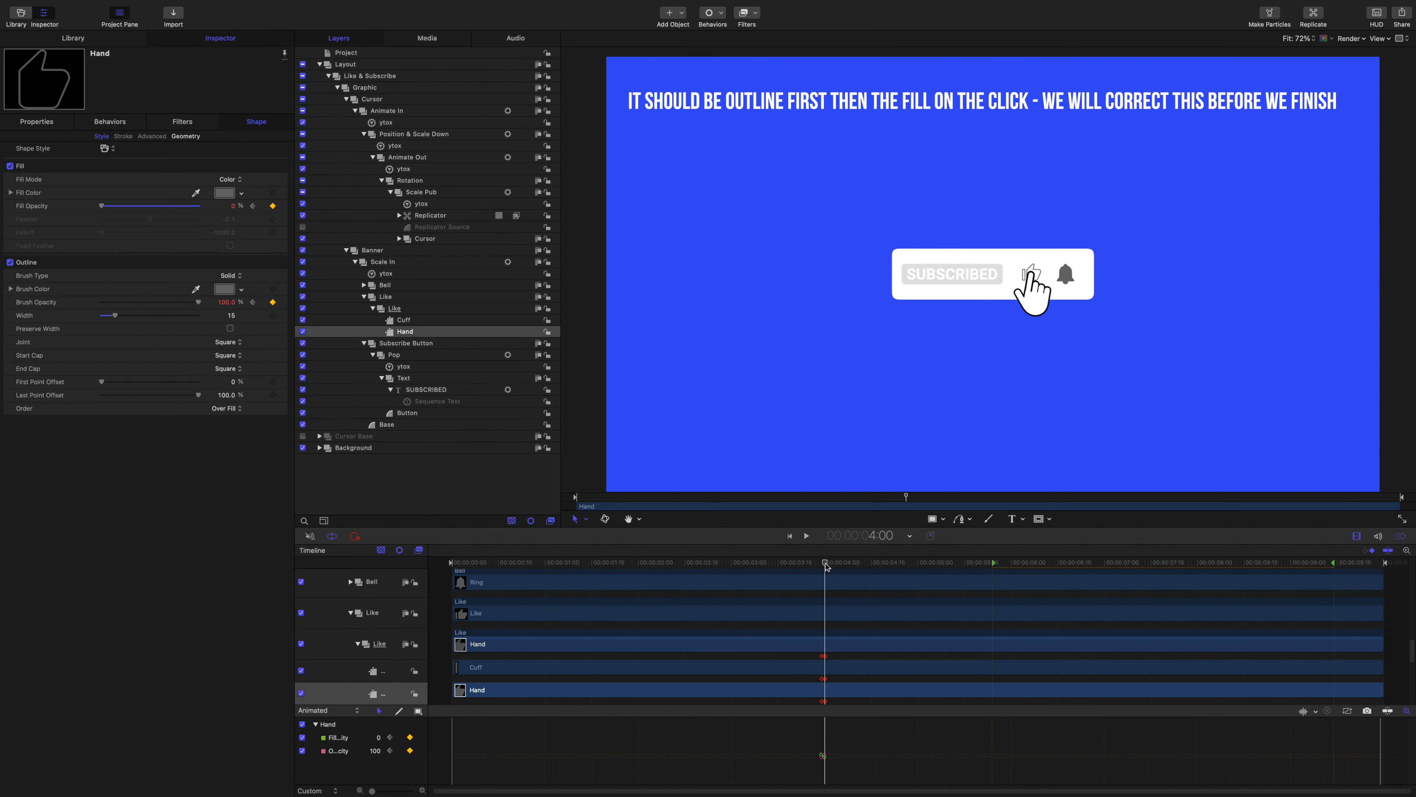
left_click_drag(824, 565, 825, 565)
left_click_drag(825, 565, 823, 565)
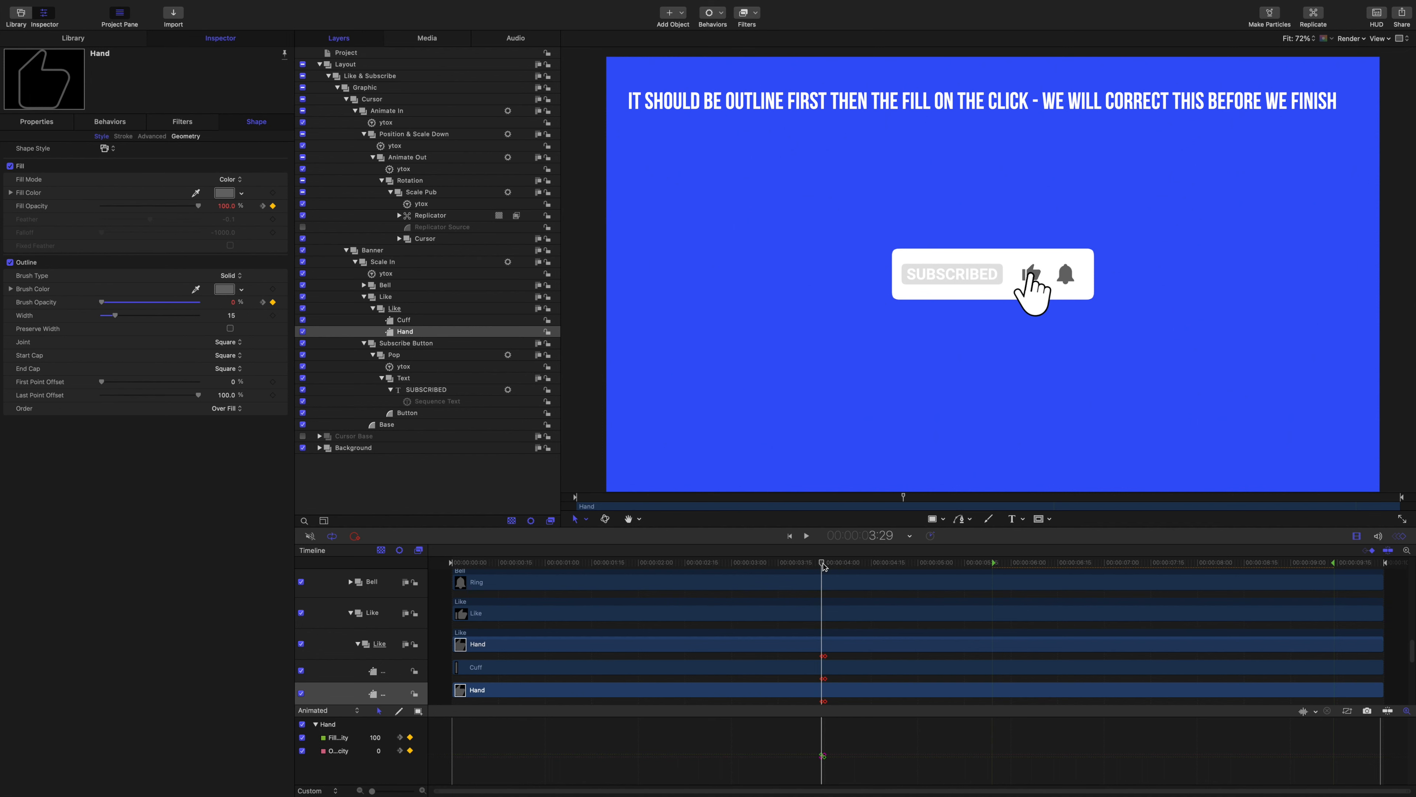
left_click_drag(823, 566, 825, 565)
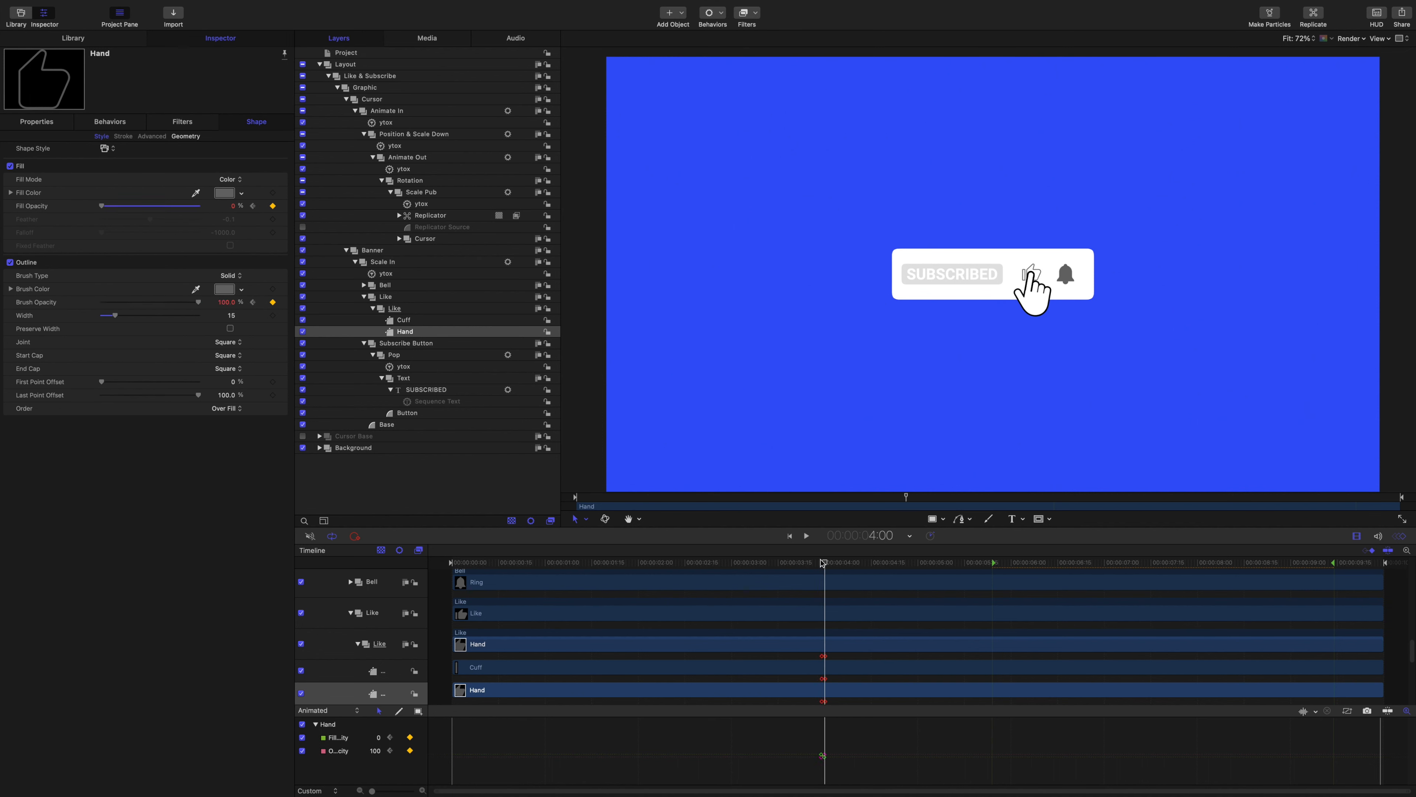
Step: Keyframe the inner Like group's Z rotation at 0° at 4:00 and set it to 10° at 4:04
left_click(406, 309)
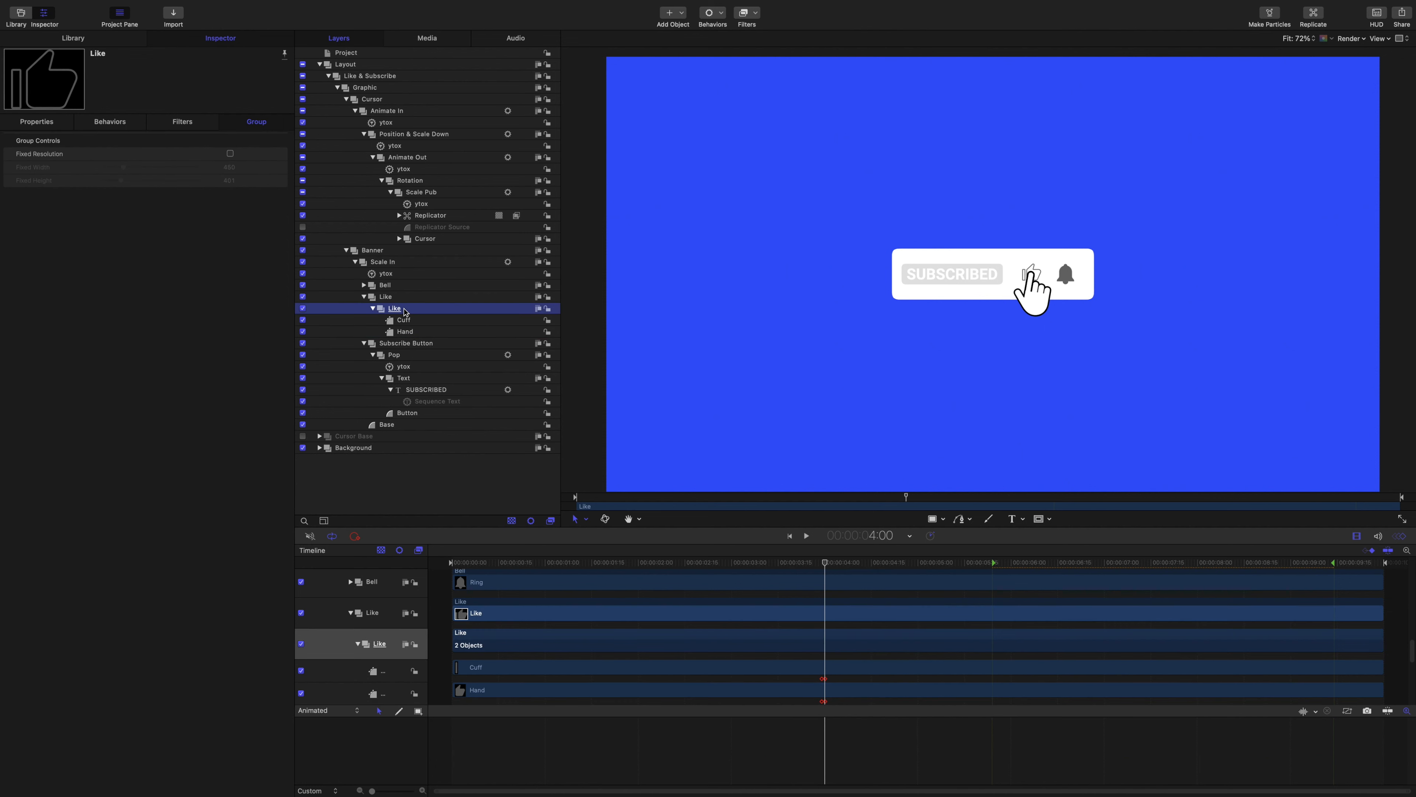
key("super+slash")
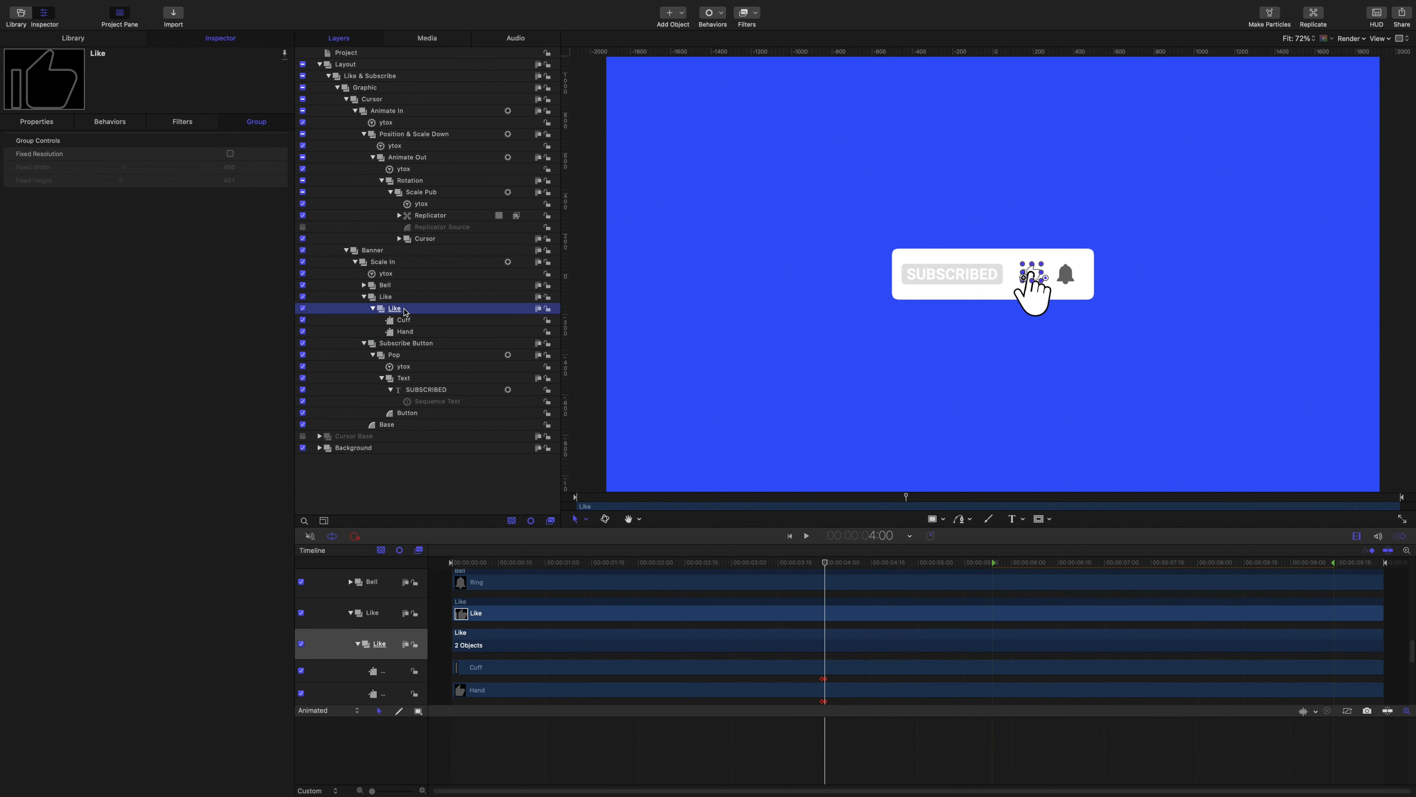
left_click(39, 122)
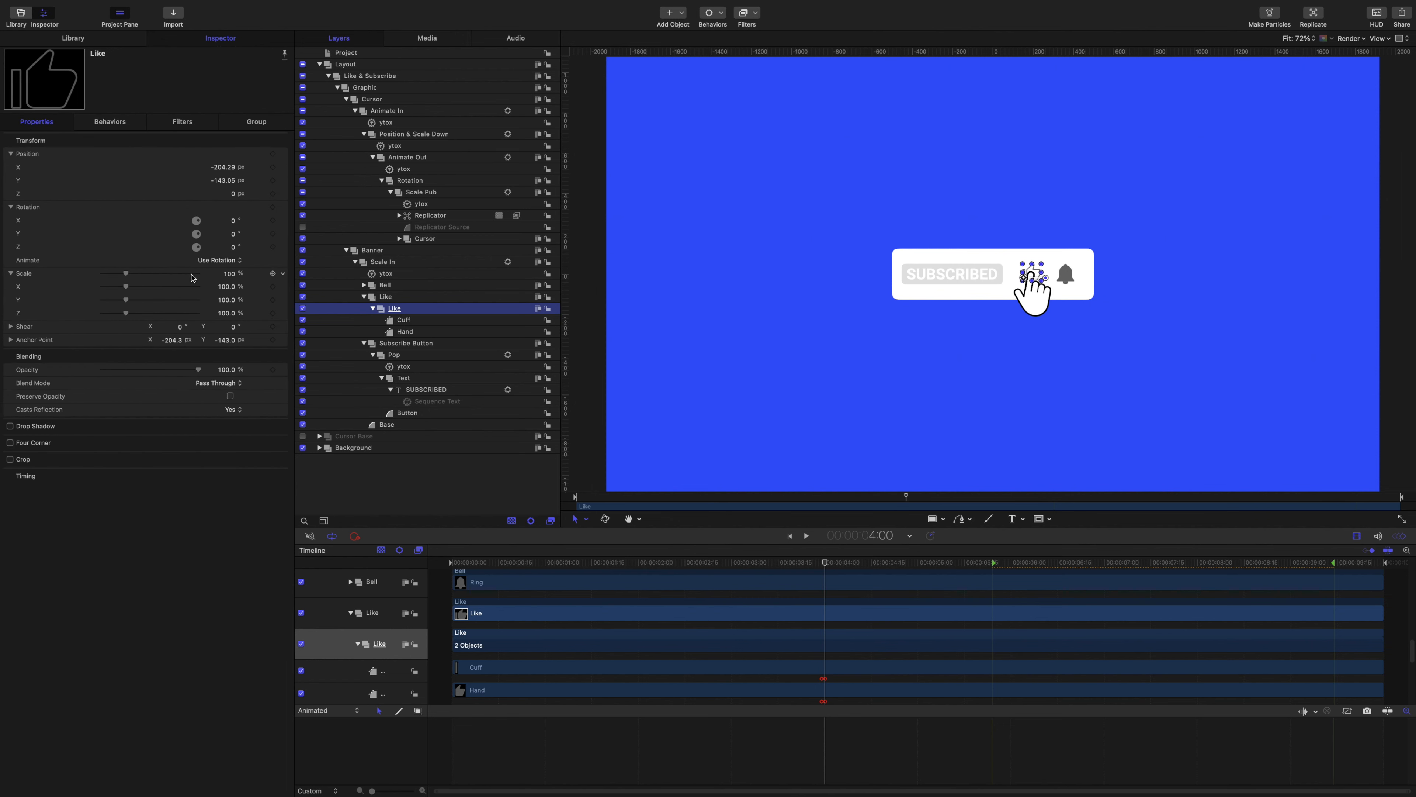
left_click(273, 247)
key("Right")
key("Right")
key("Right")
key("Right")
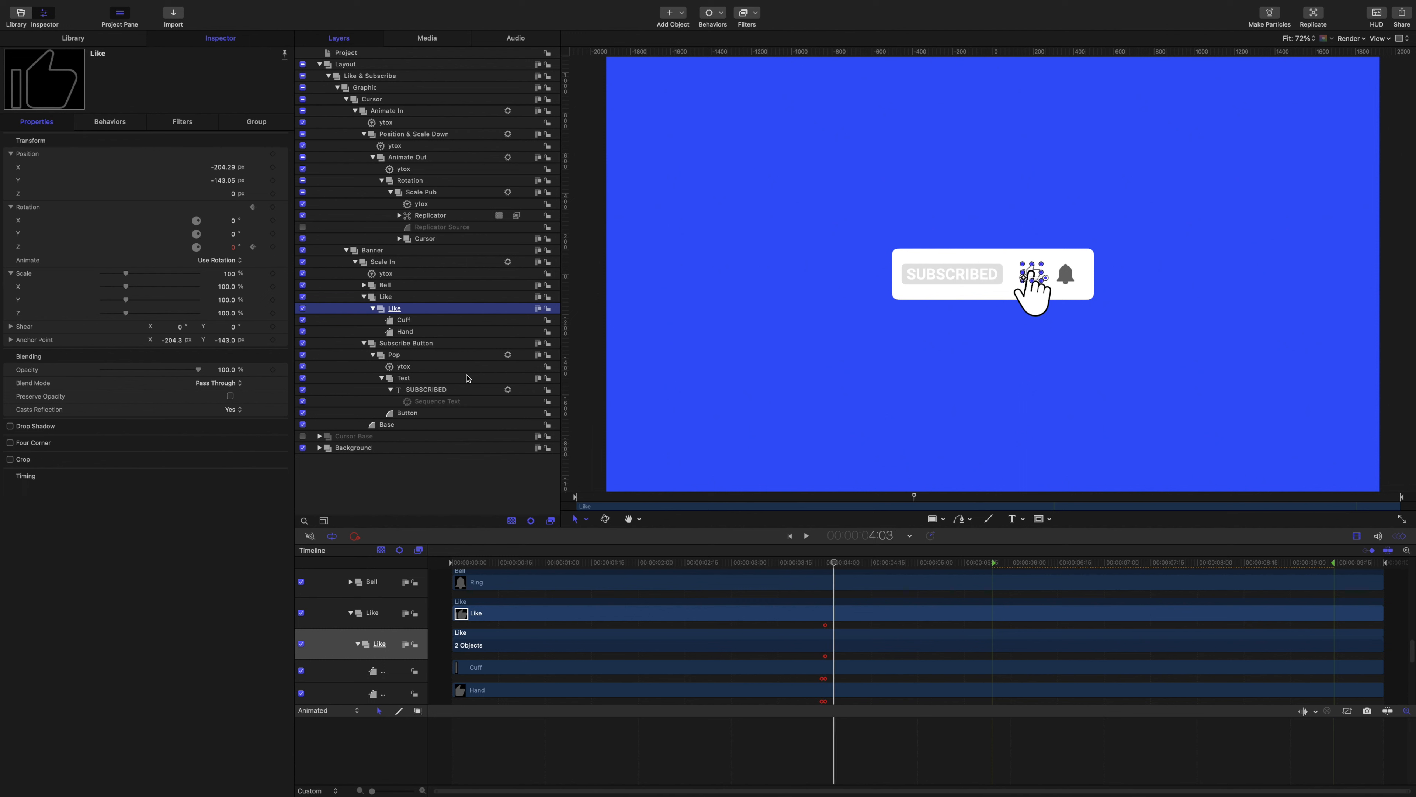
left_click_drag(239, 249, 232, 249)
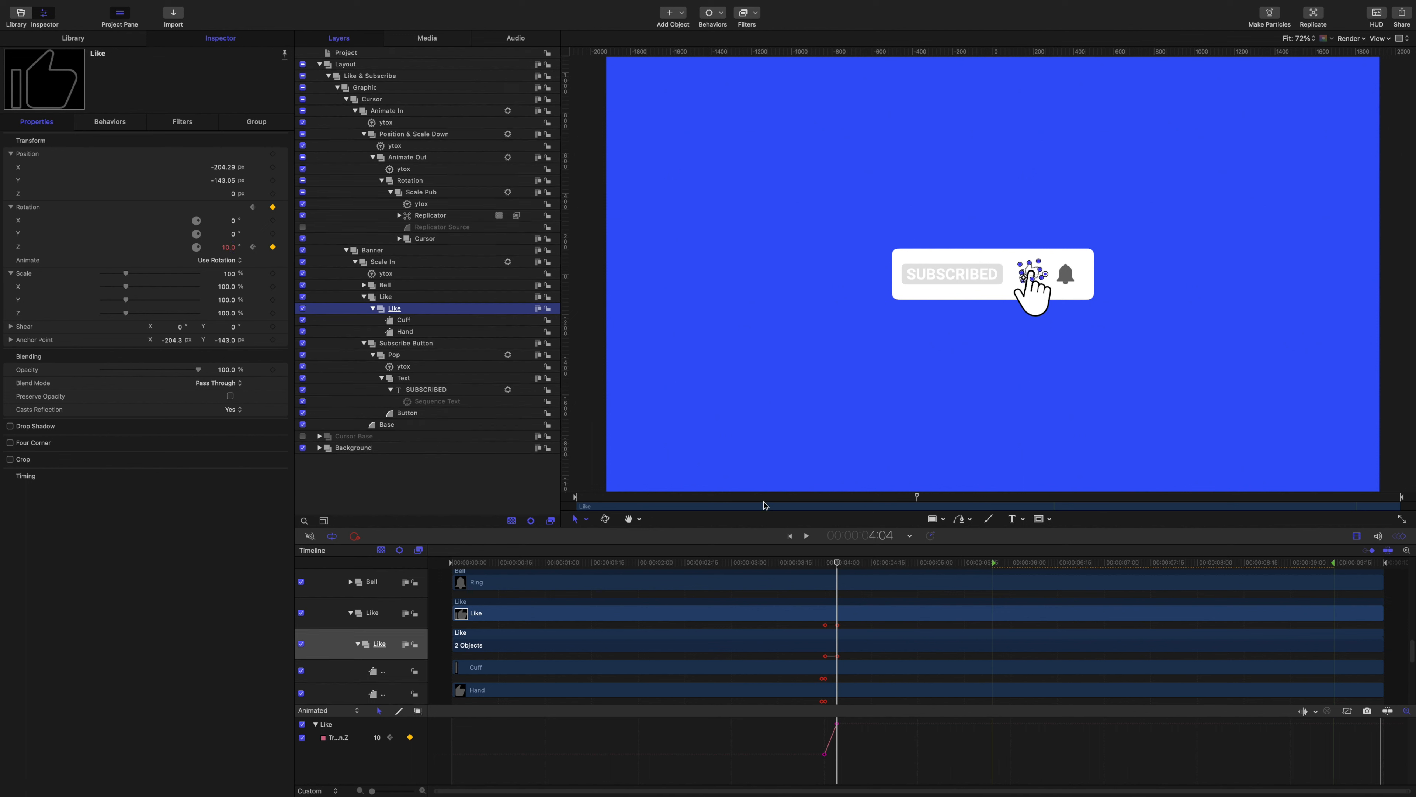
Step: Add a Z rotation keyframe of 0° to the inner Like group at 4:09
key("Right")
key("Right")
key("Right")
key("Right")
key("Right")
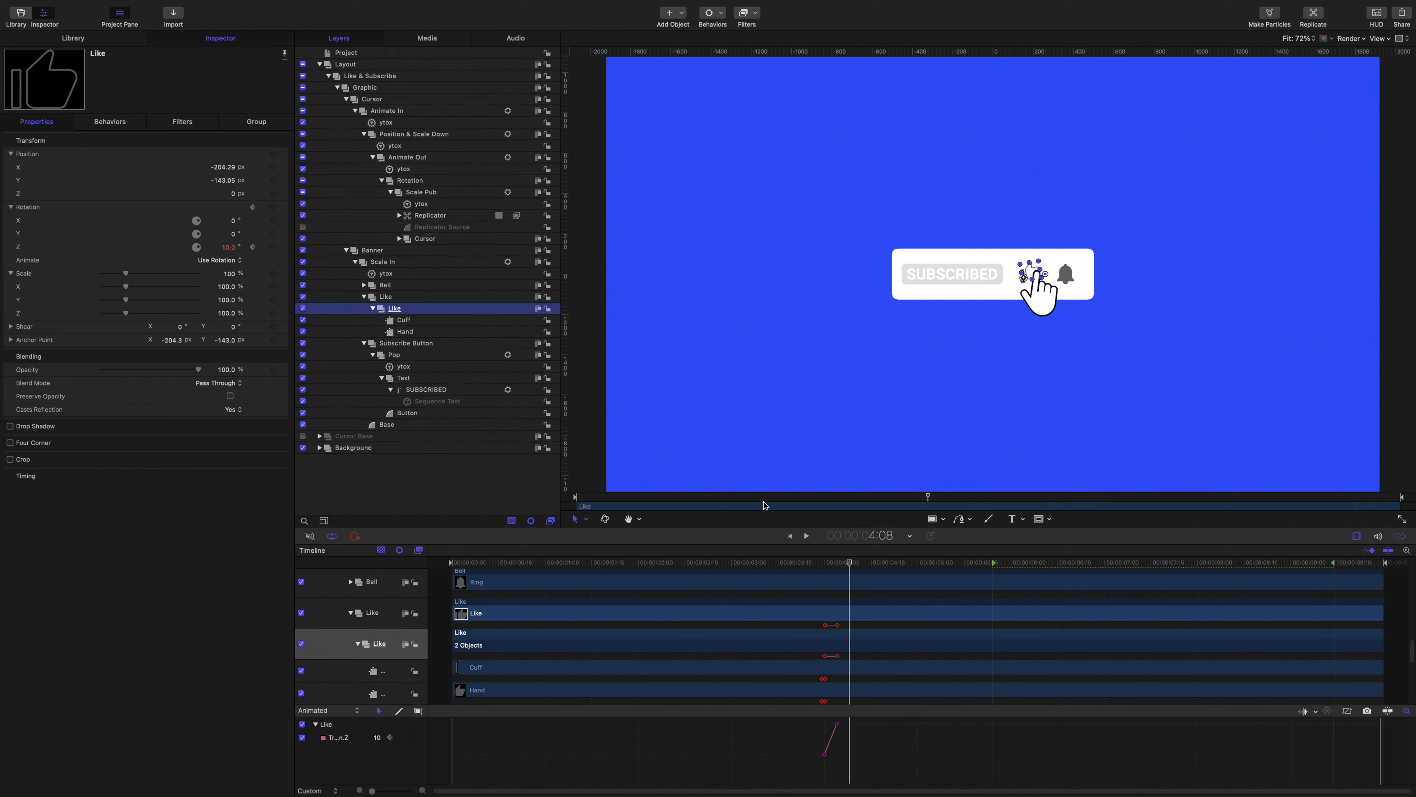
left_click(273, 247)
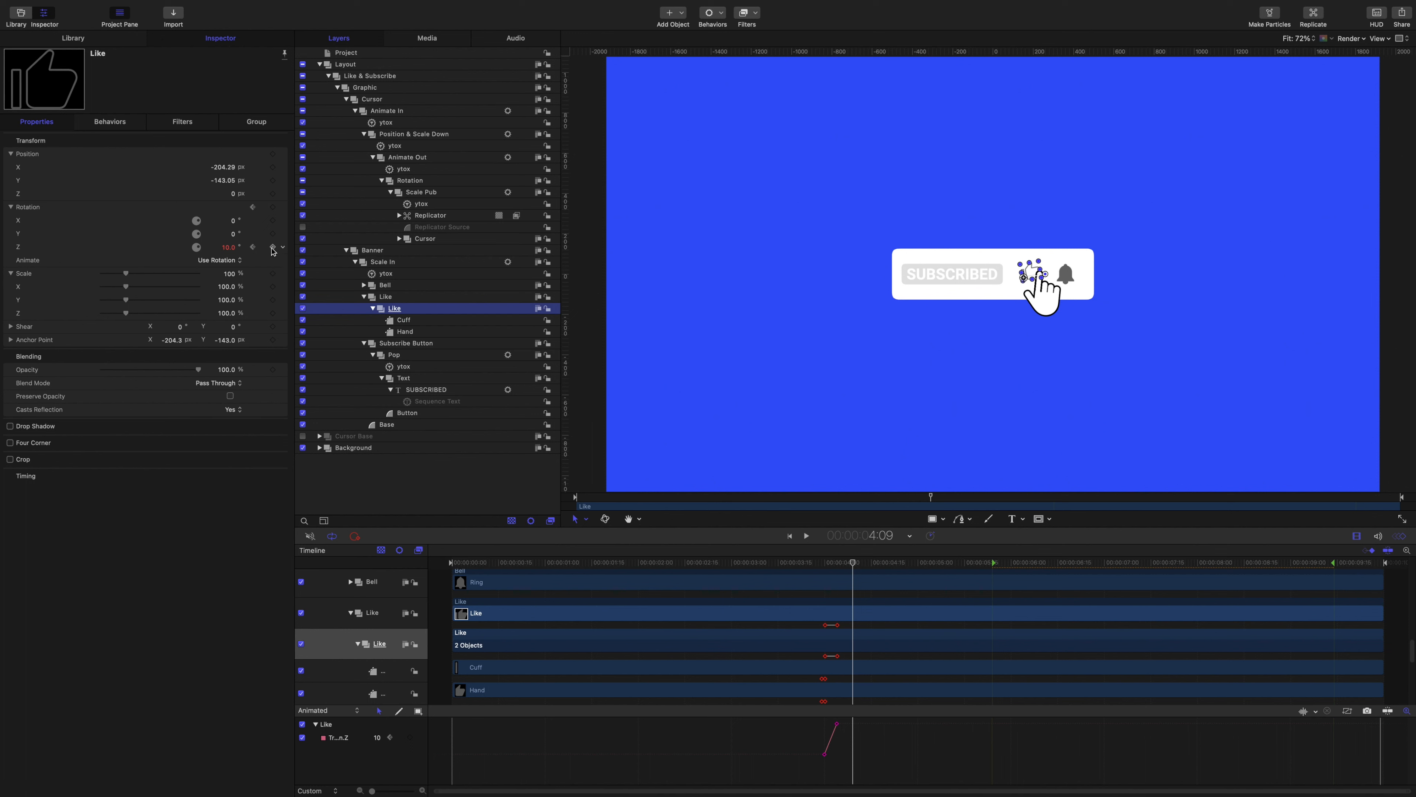
left_click(235, 249)
type("0")
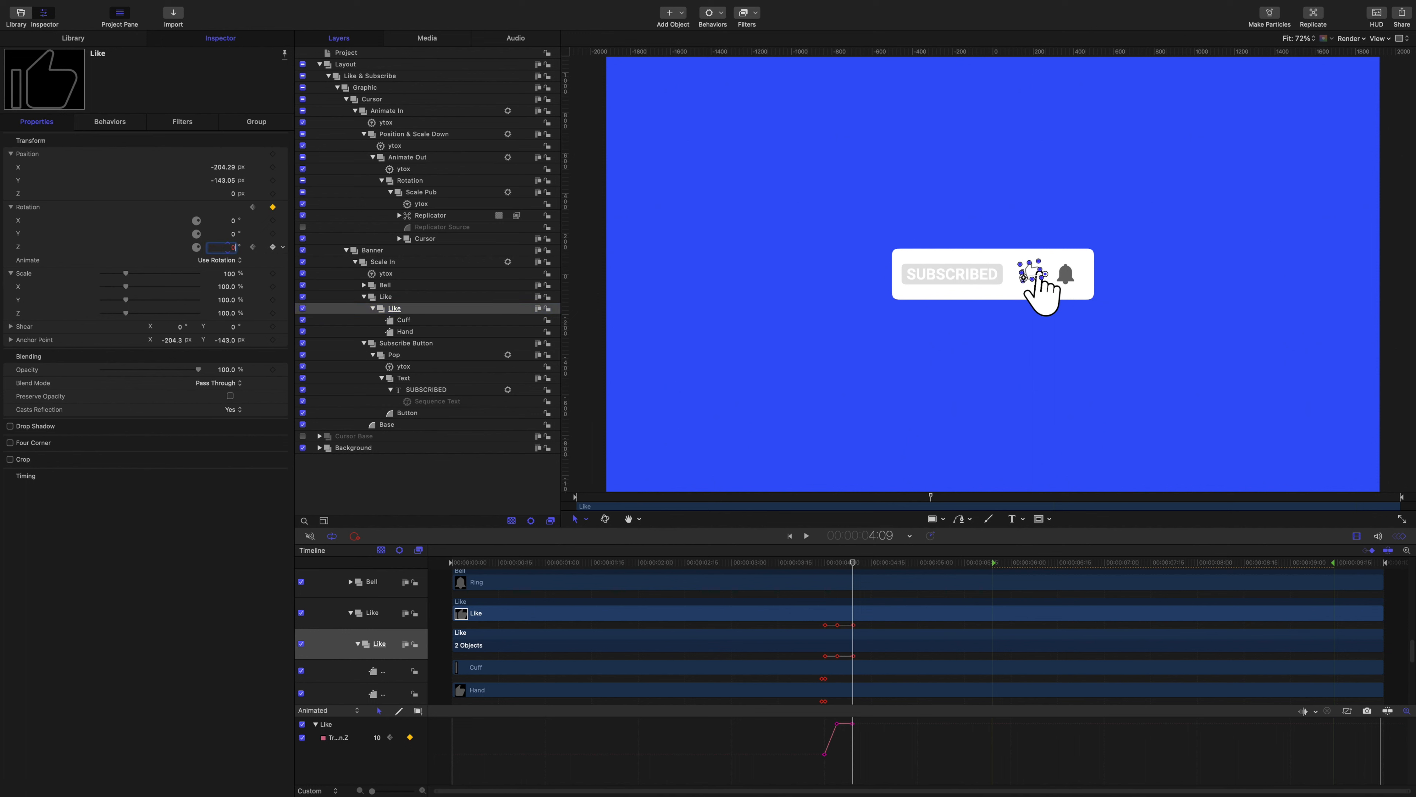
key("Return")
Step: Change the interpolation of the inner Like group's three Z rotation keyframes in the curve
left_click_drag(873, 764, 814, 717)
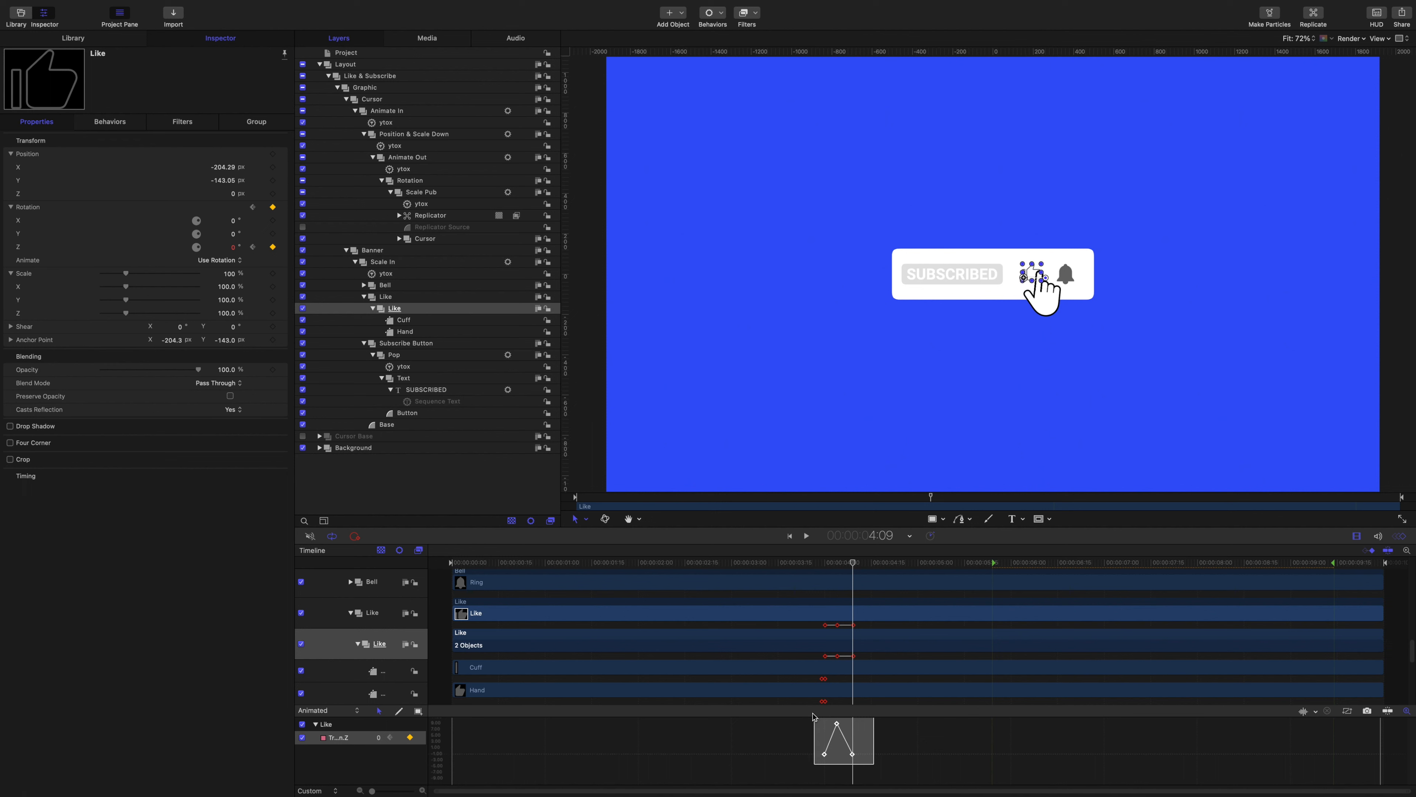
right_click(837, 726)
left_click(852, 736)
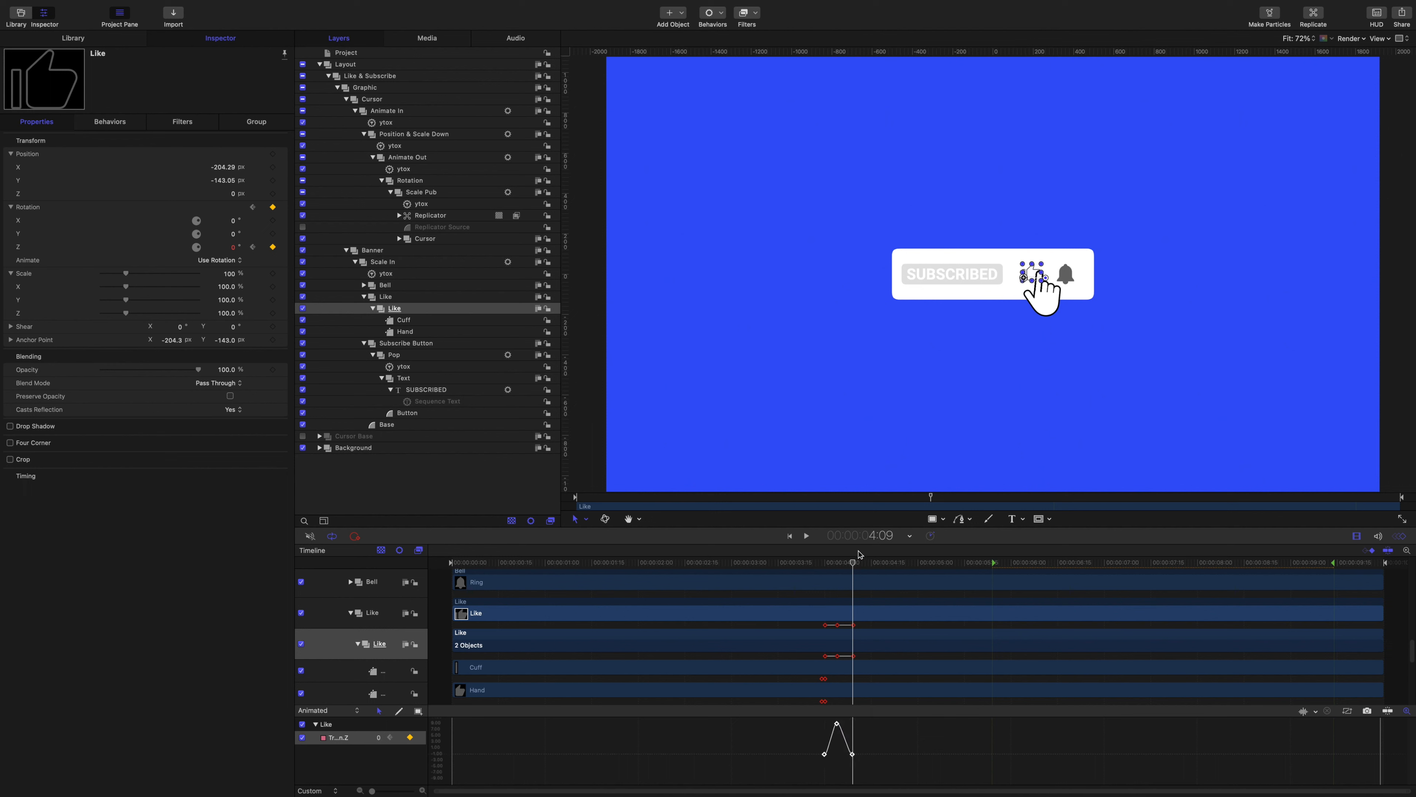
Step: Enable the Bell shape's outline with Brush Opacity 0%, and keyframe its Fill Opacity and Brush Opacity at 4:22
left_click_drag(853, 562, 899, 564)
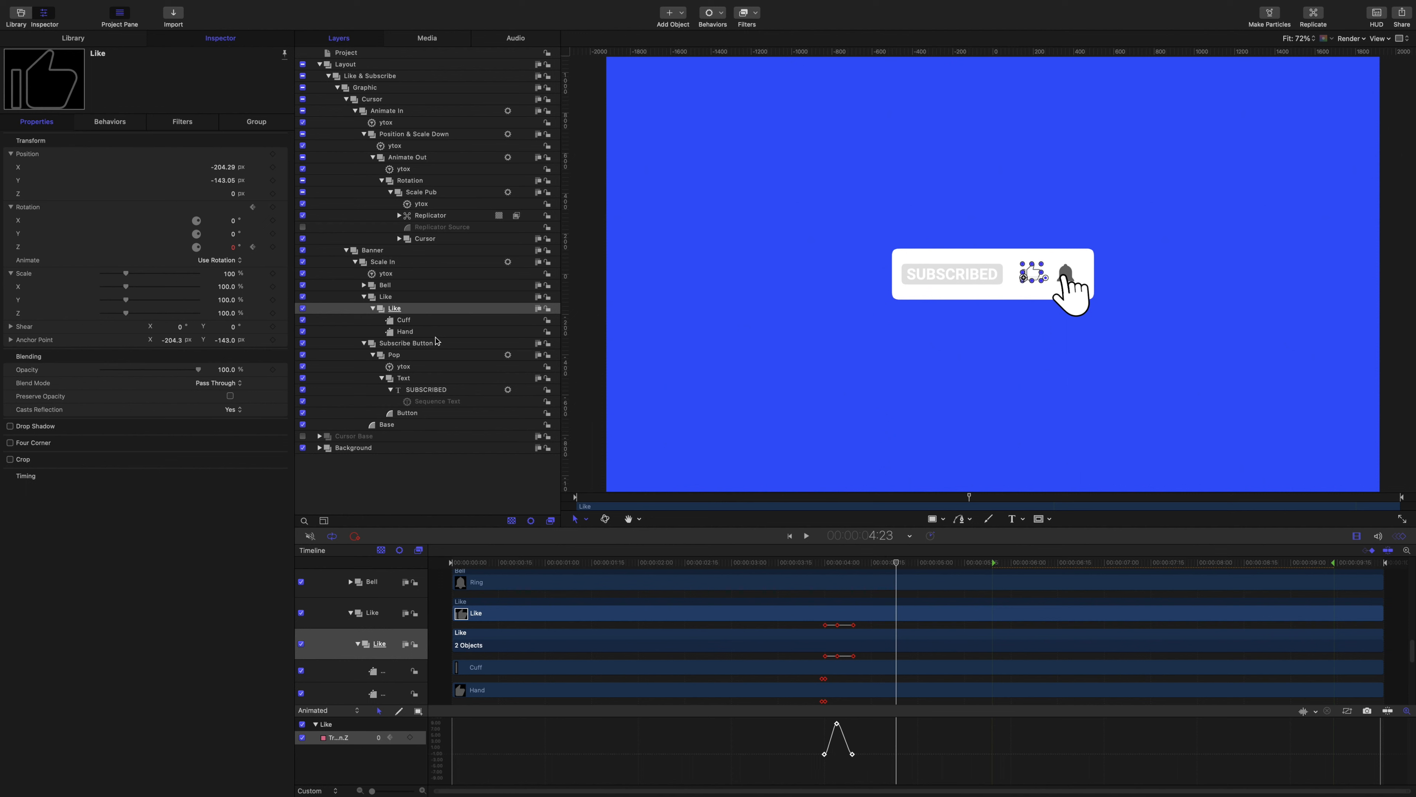
left_click(365, 285)
left_click(372, 296)
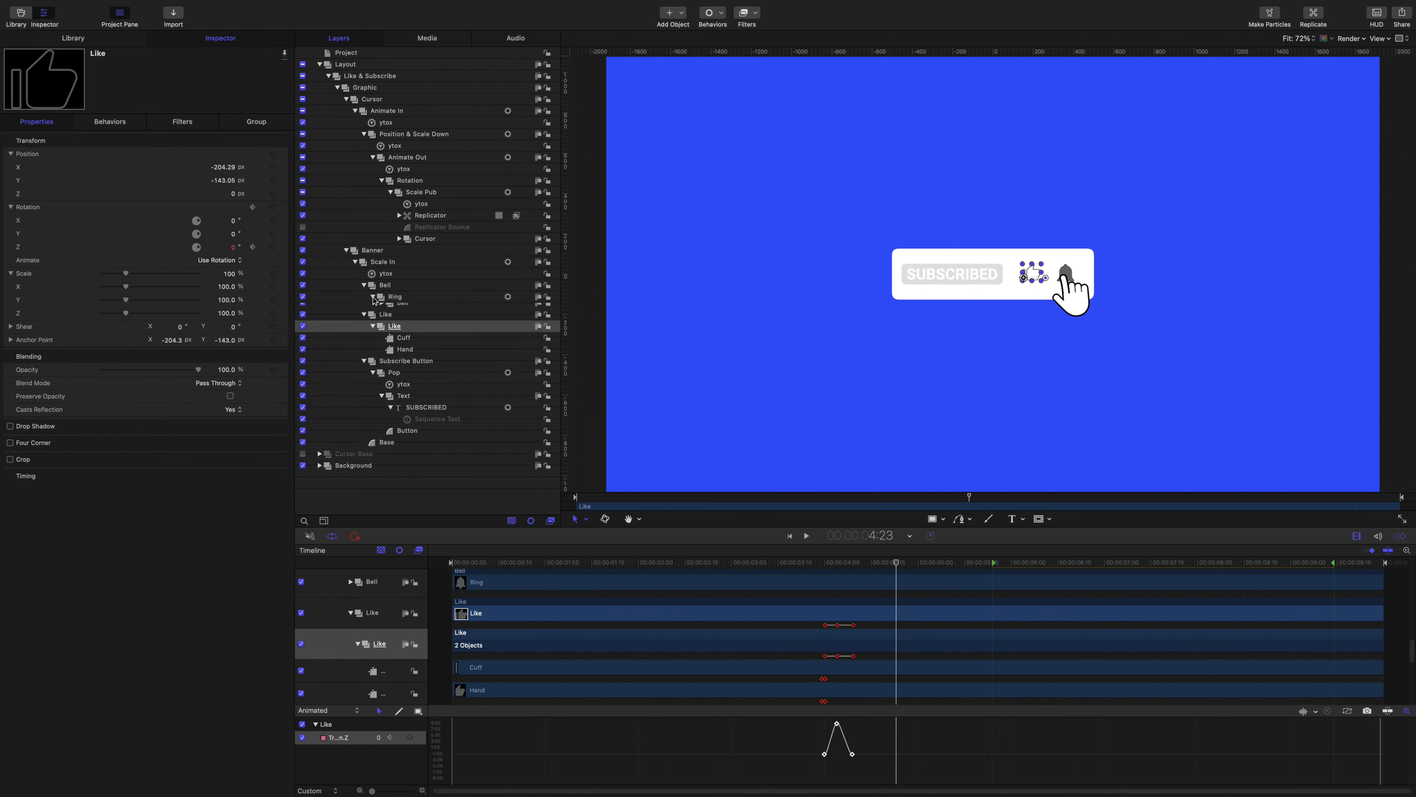
left_click(382, 321)
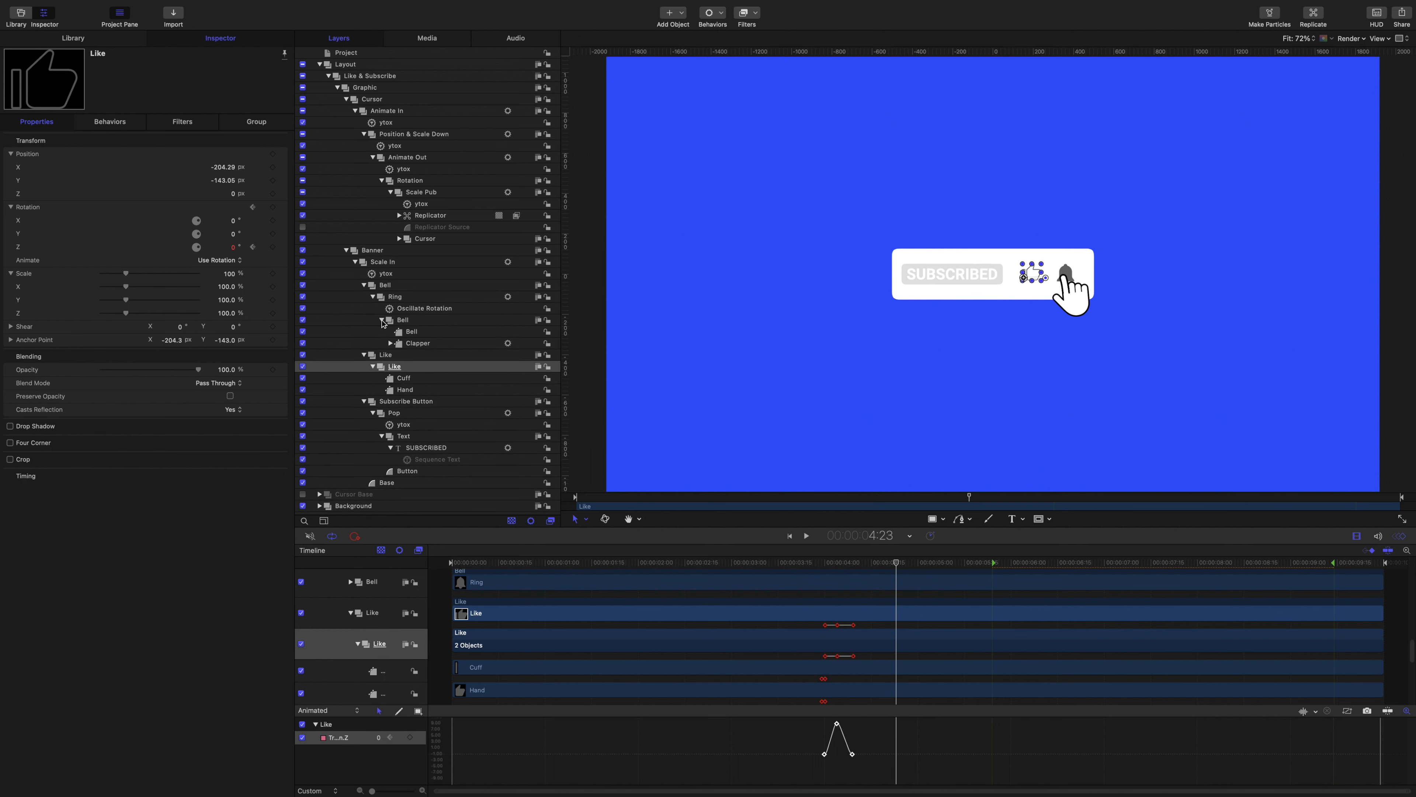
left_click(412, 333)
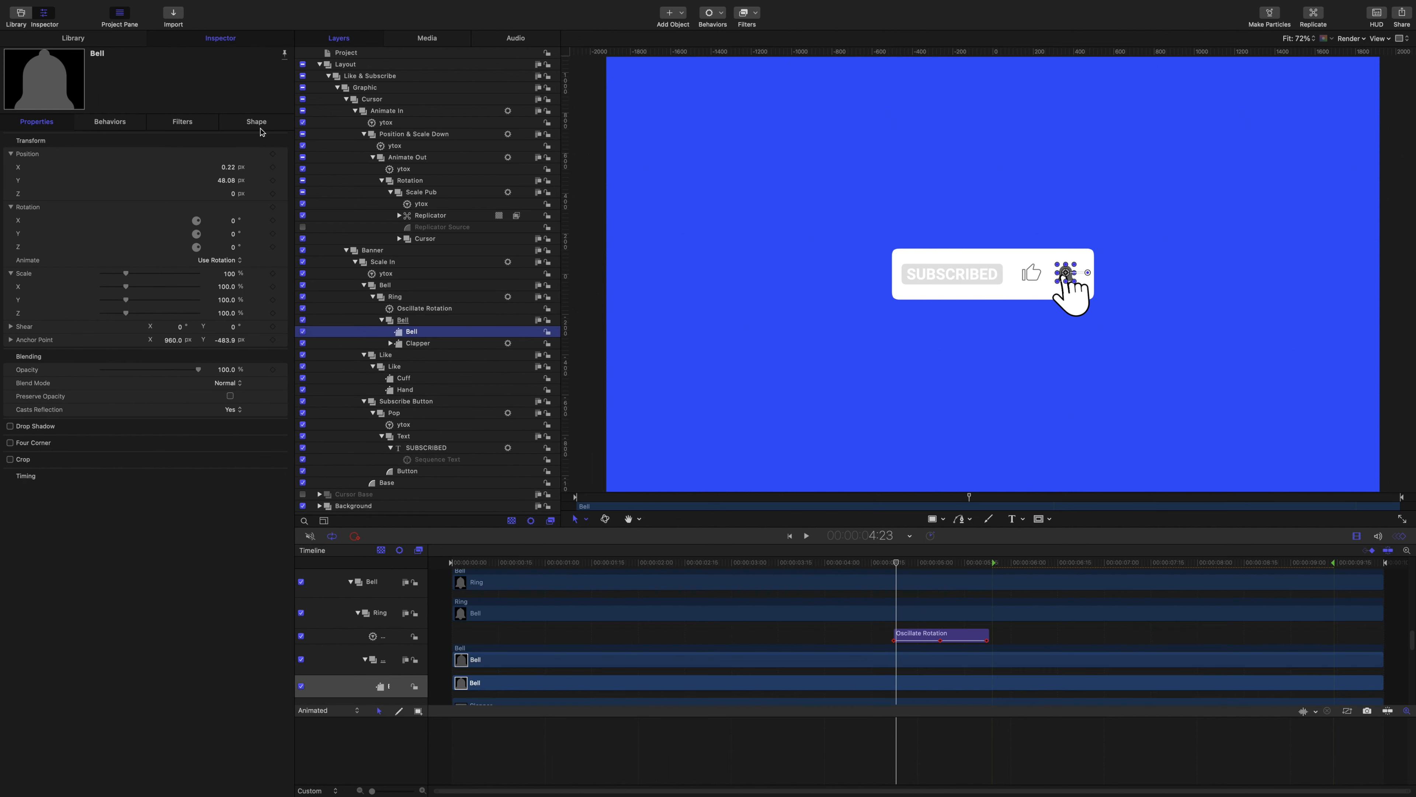
left_click(257, 124)
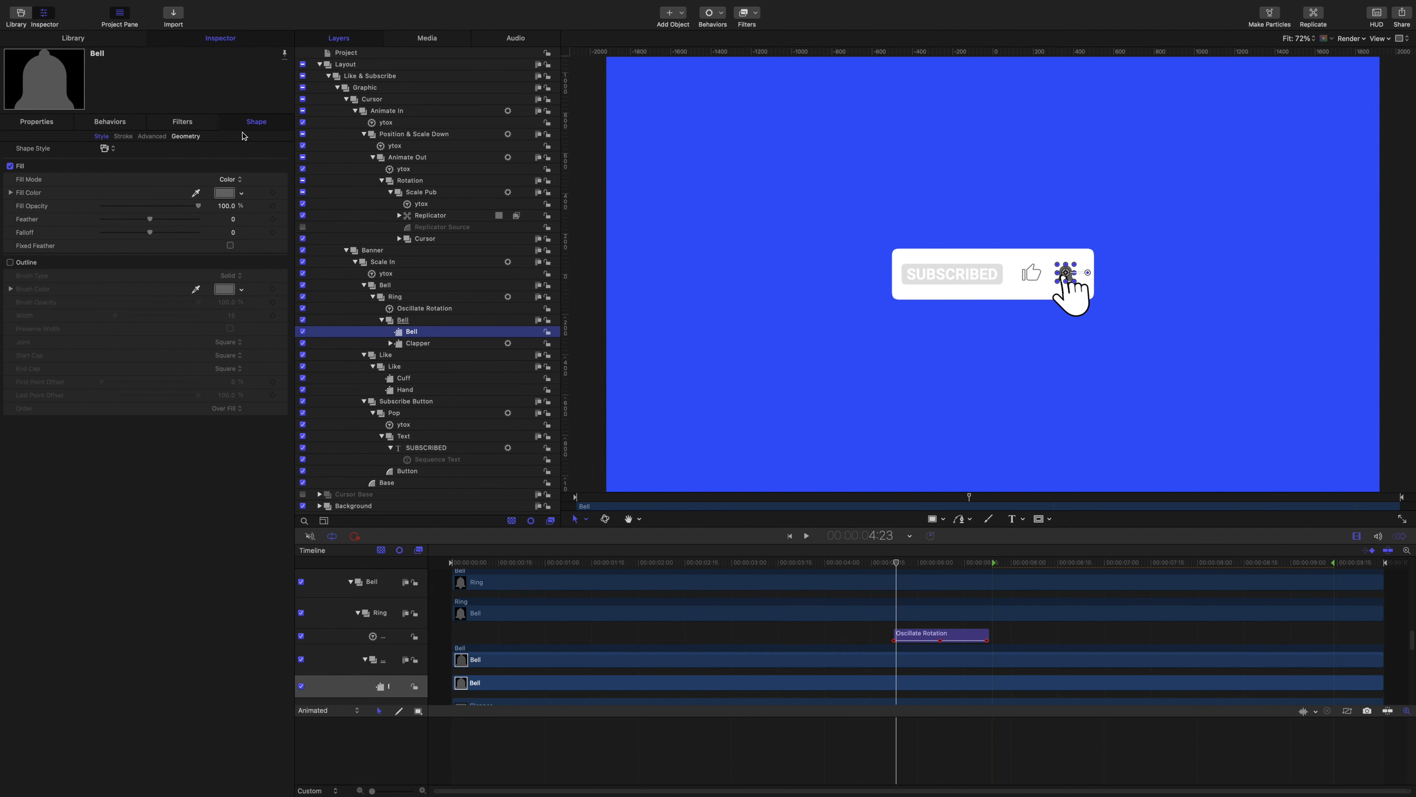
left_click(10, 262)
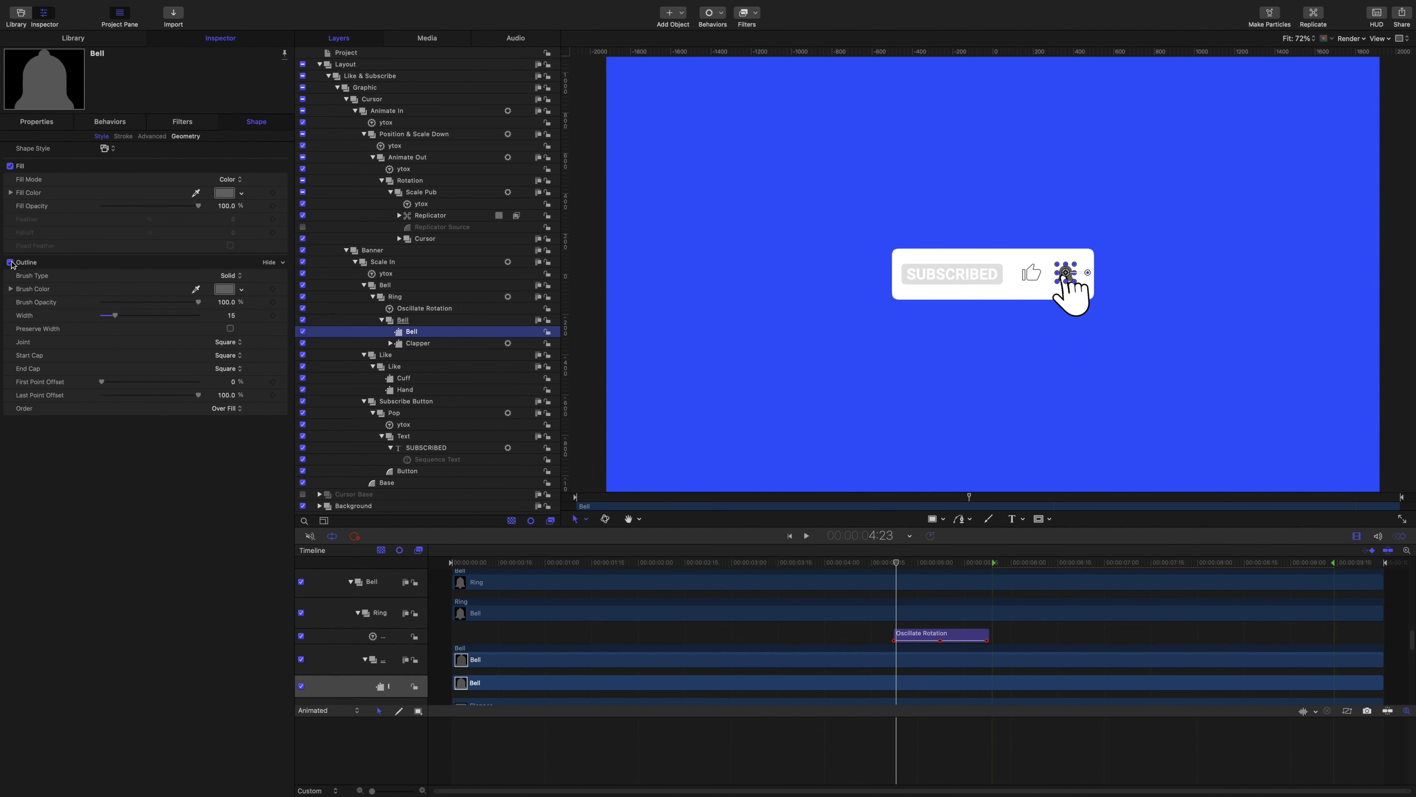
left_click_drag(199, 303, 93, 303)
left_click(272, 302)
left_click(272, 206)
left_click_drag(896, 562, 894, 564)
left_click_drag(897, 671, 894, 673)
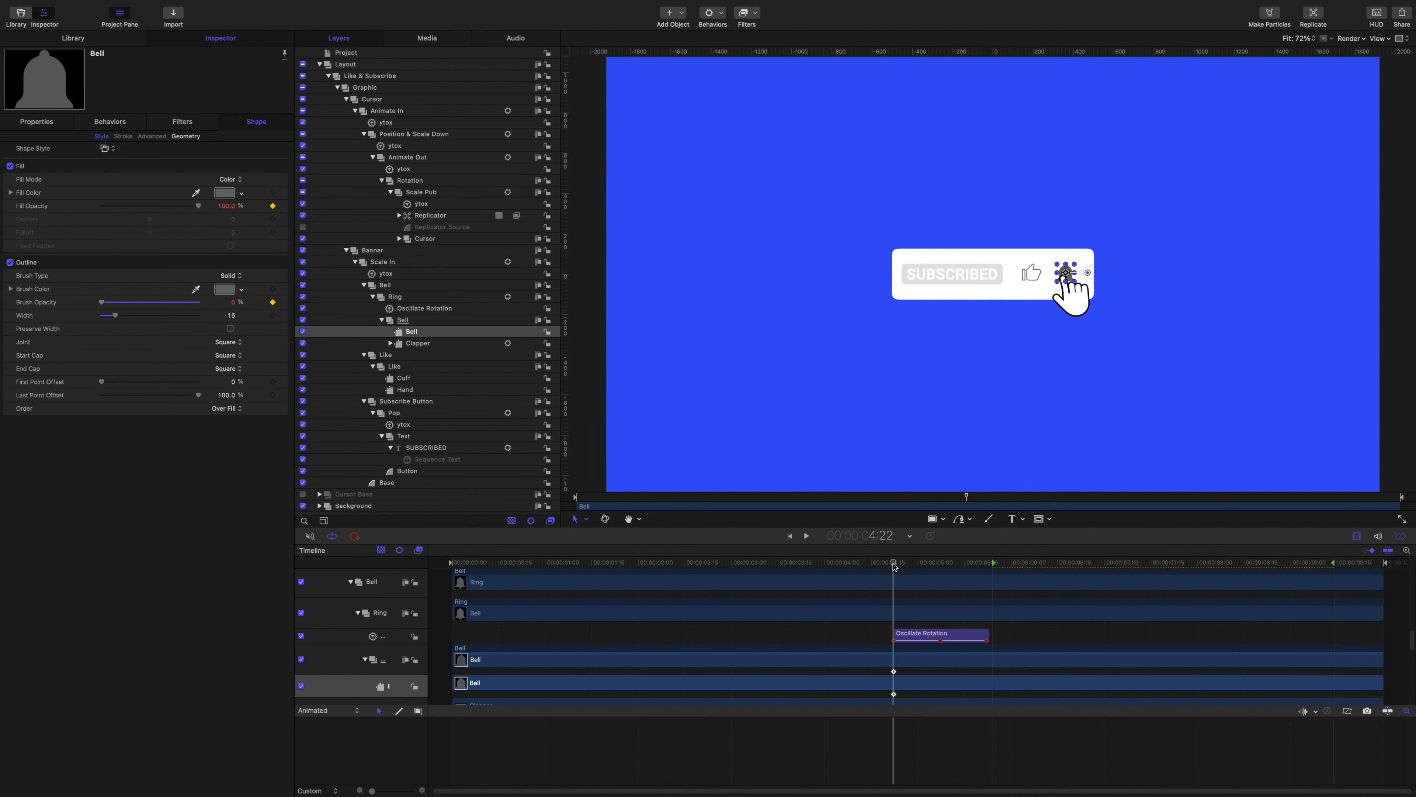
Step: Keyframe the Bell shape's Fill Opacity at 0% and its Brush Opacity at 100% at 4:23
left_click_drag(894, 562, 896, 564)
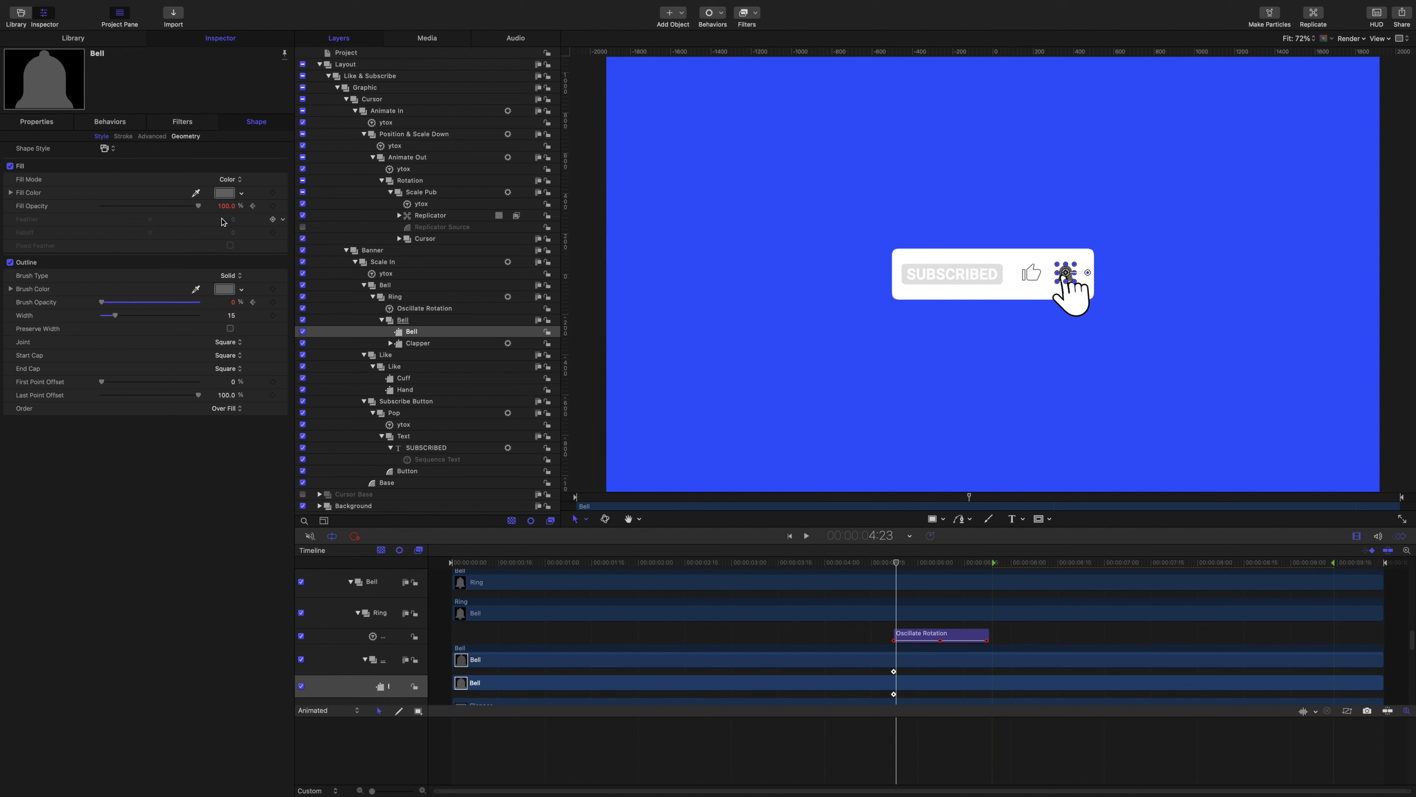
left_click_drag(198, 206, 100, 206)
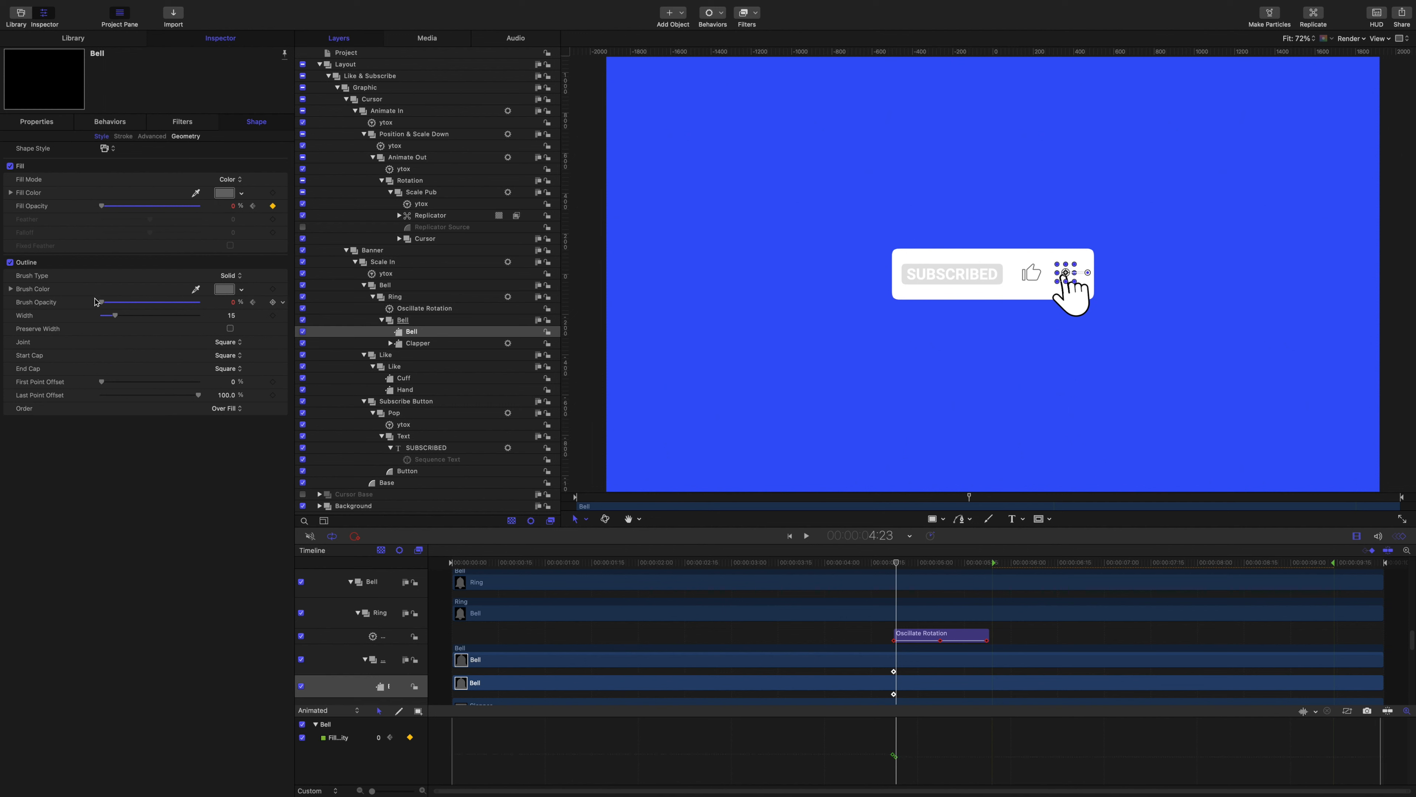
left_click_drag(101, 302, 252, 311)
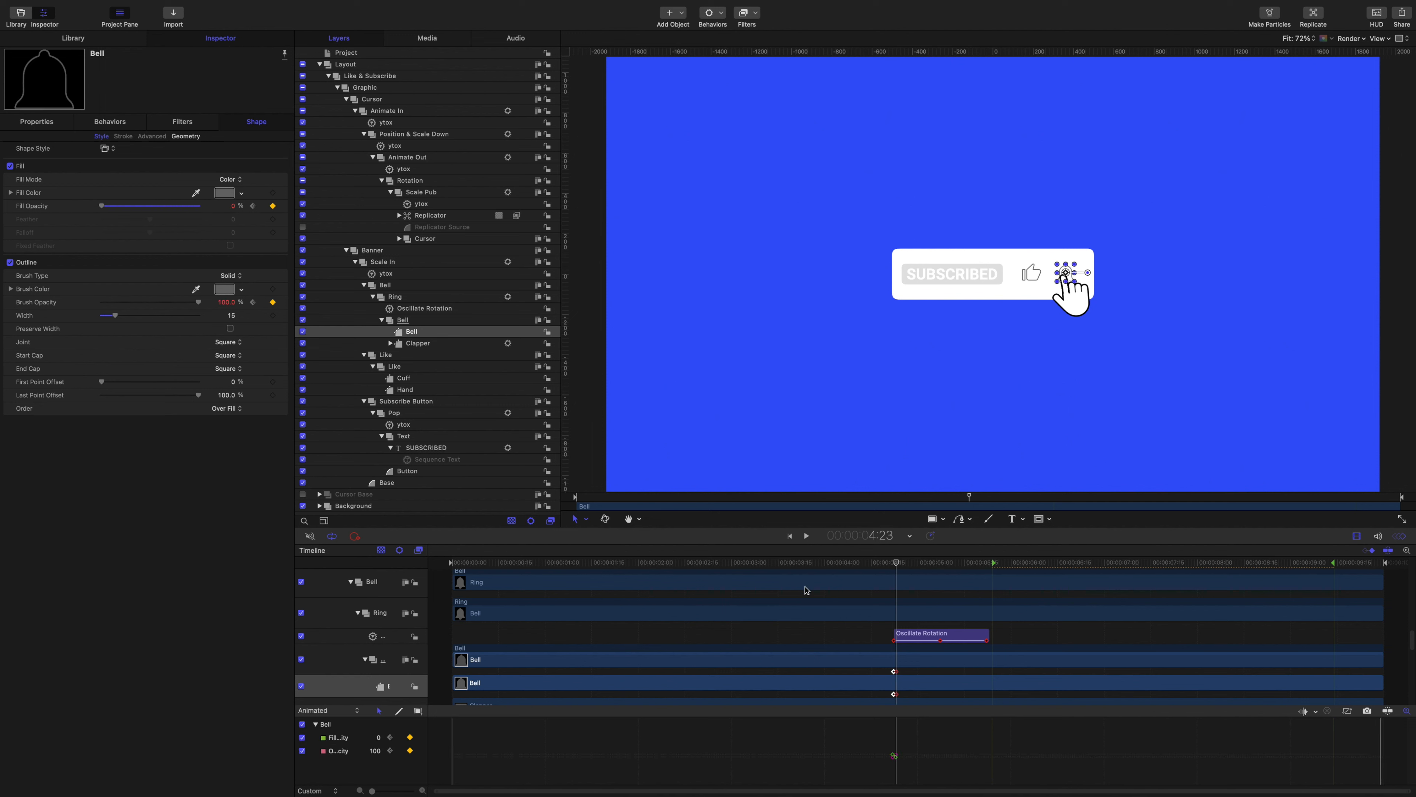
left_click_drag(896, 564, 894, 564)
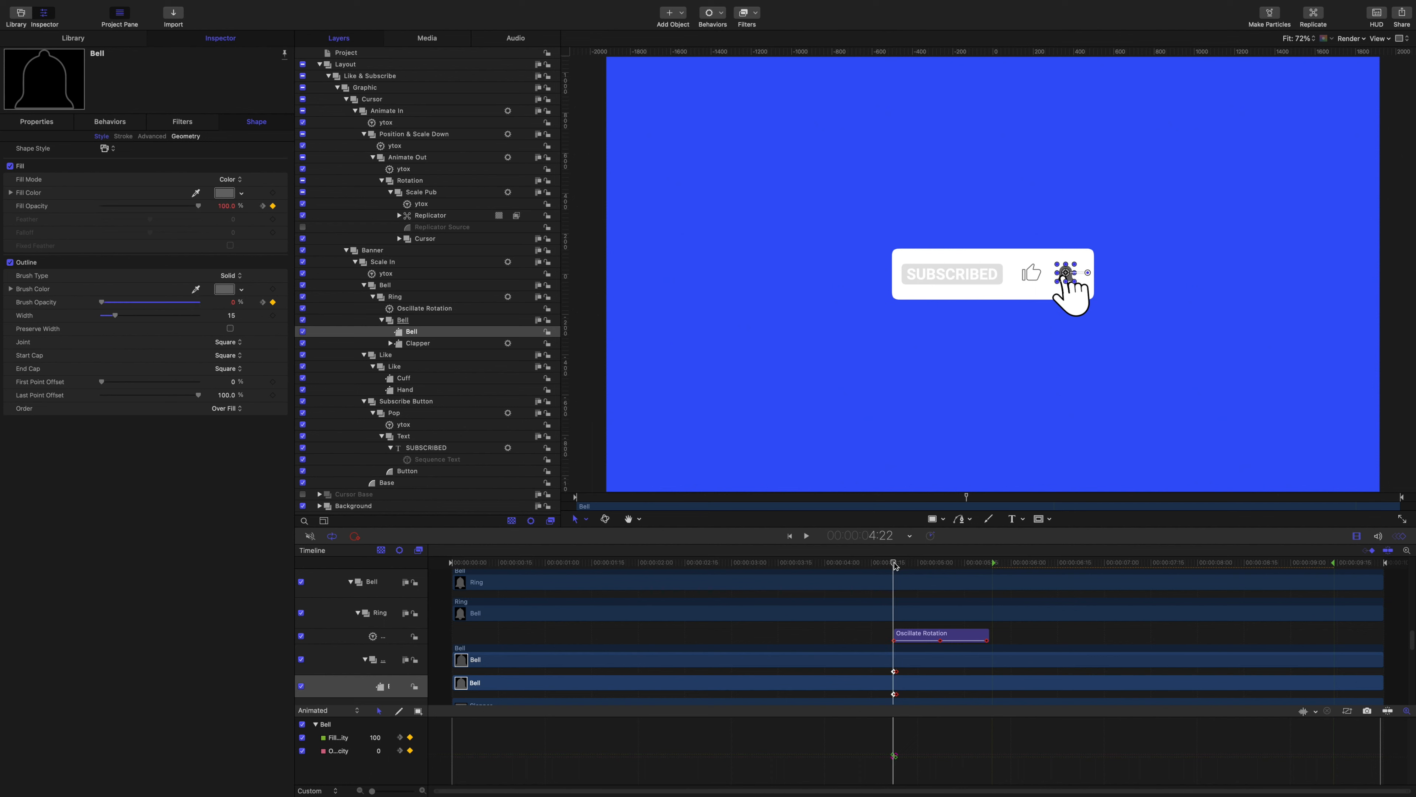
Step: Enable the Clapper's outline and keyframe its Fill Opacity and Brush Opacity at both 4:22 and 4:23
left_click(410, 344)
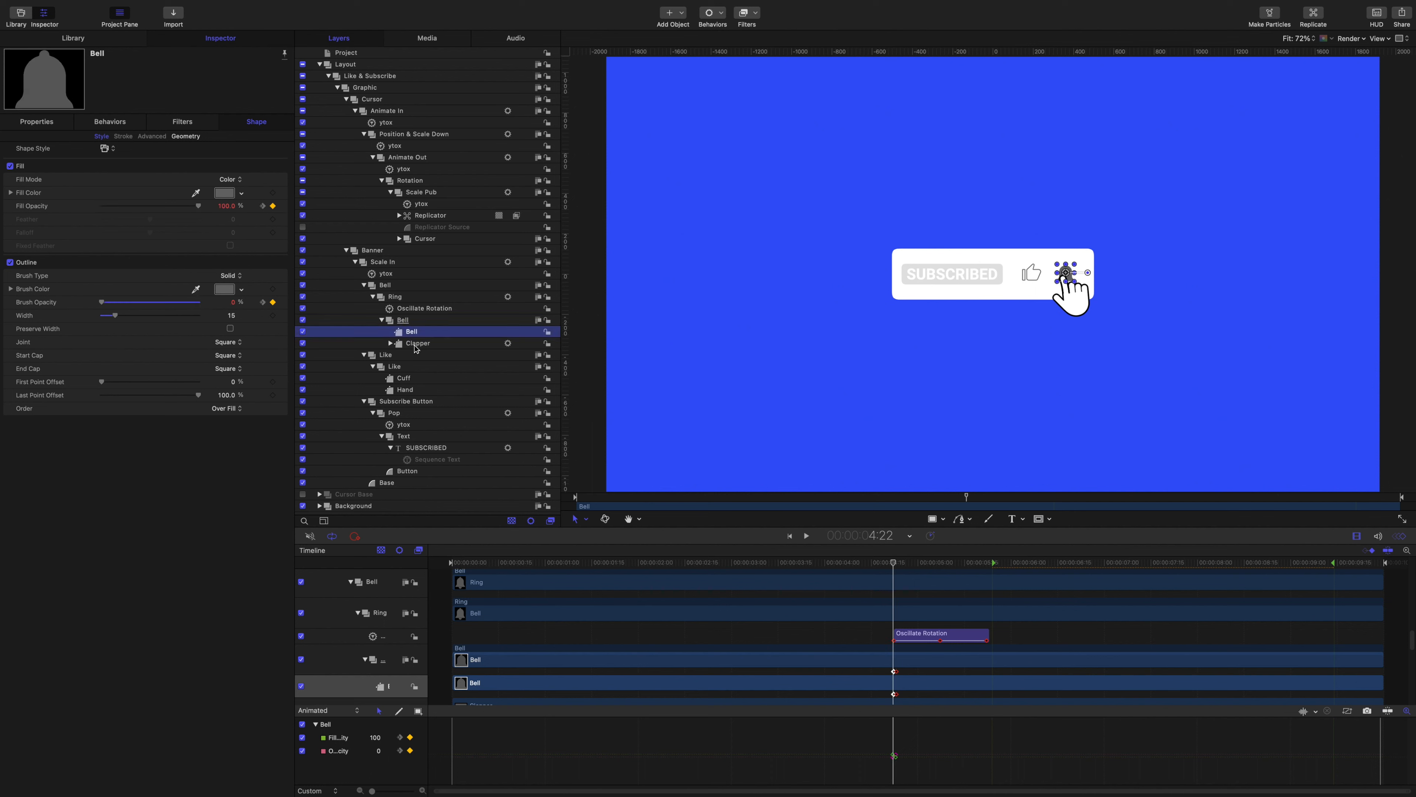
left_click(9, 261)
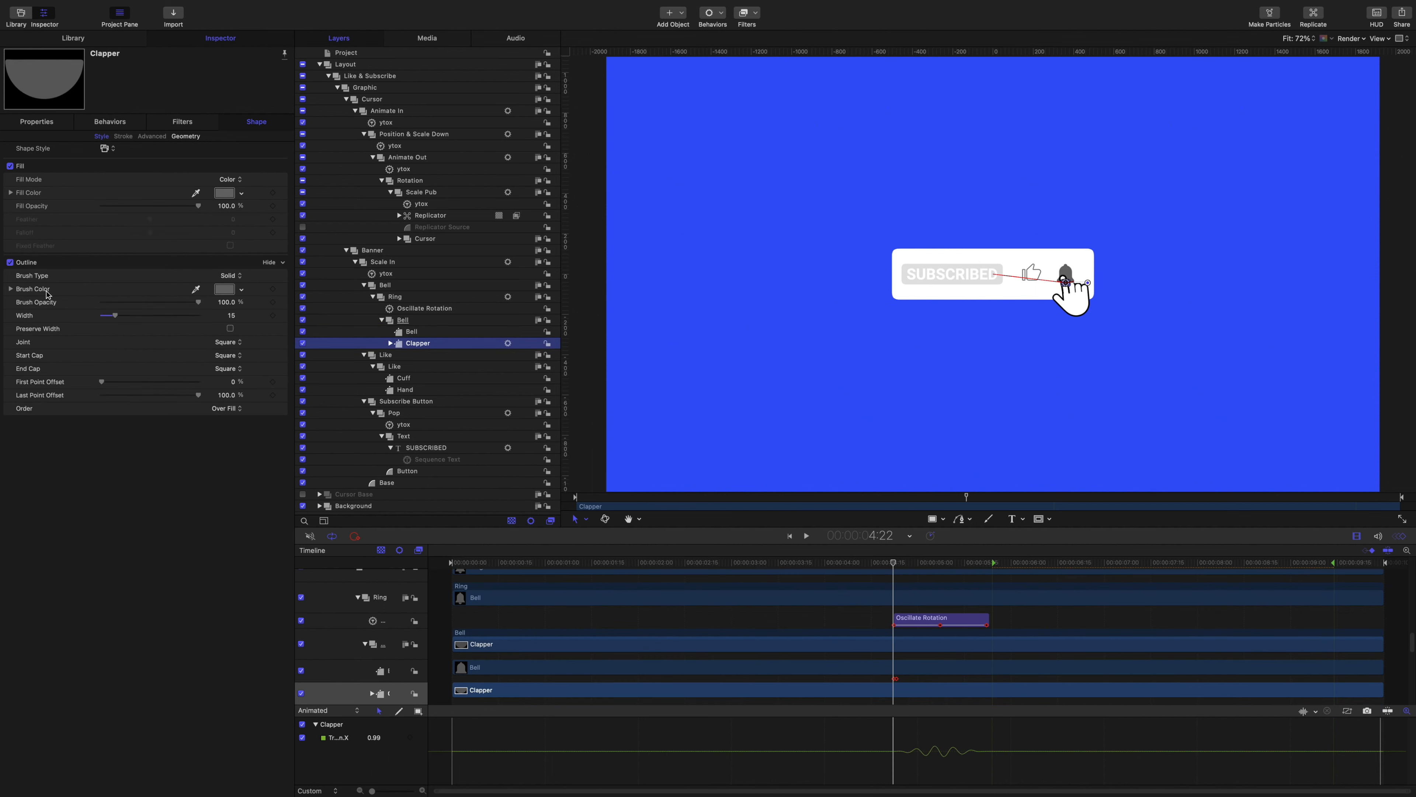
left_click(272, 302)
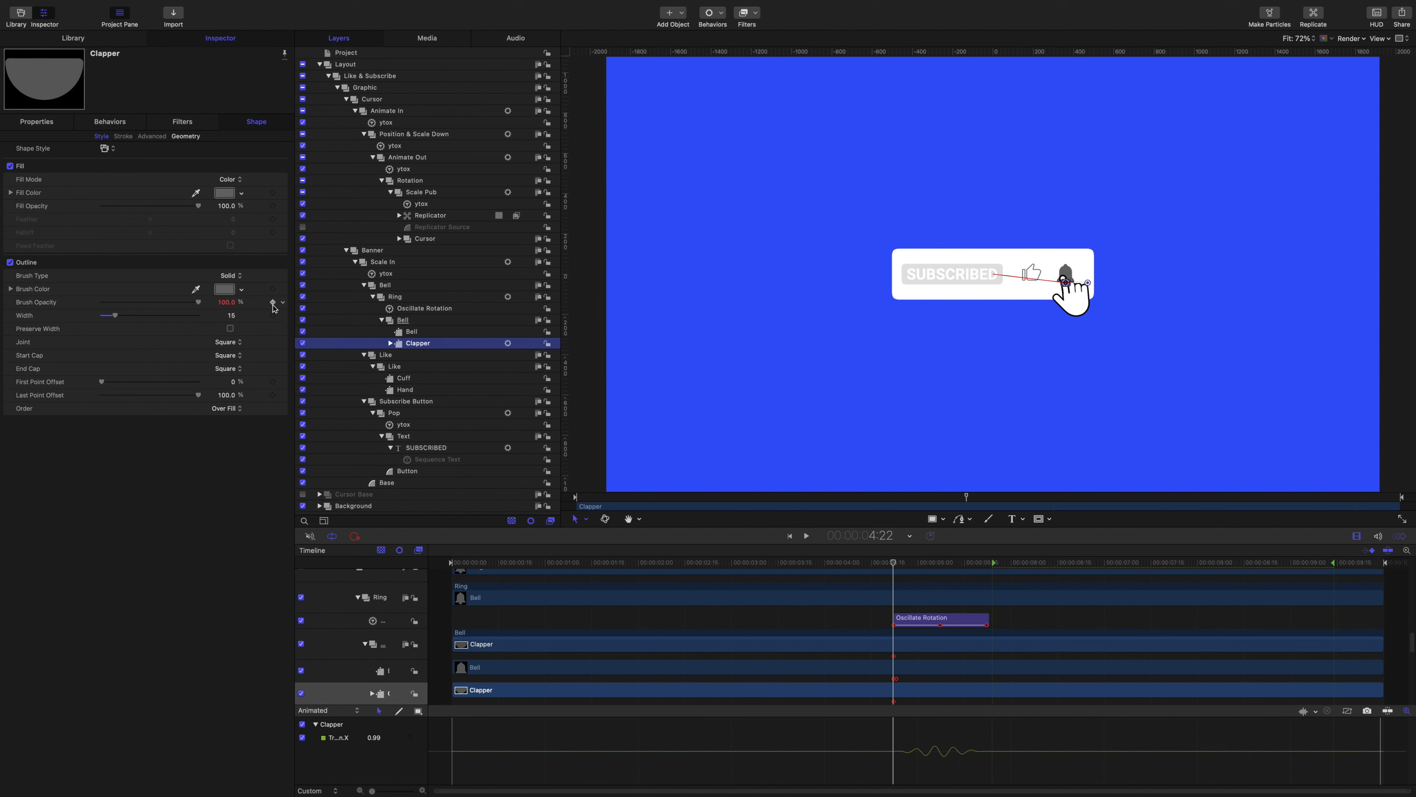
left_click(273, 206)
left_click(893, 564)
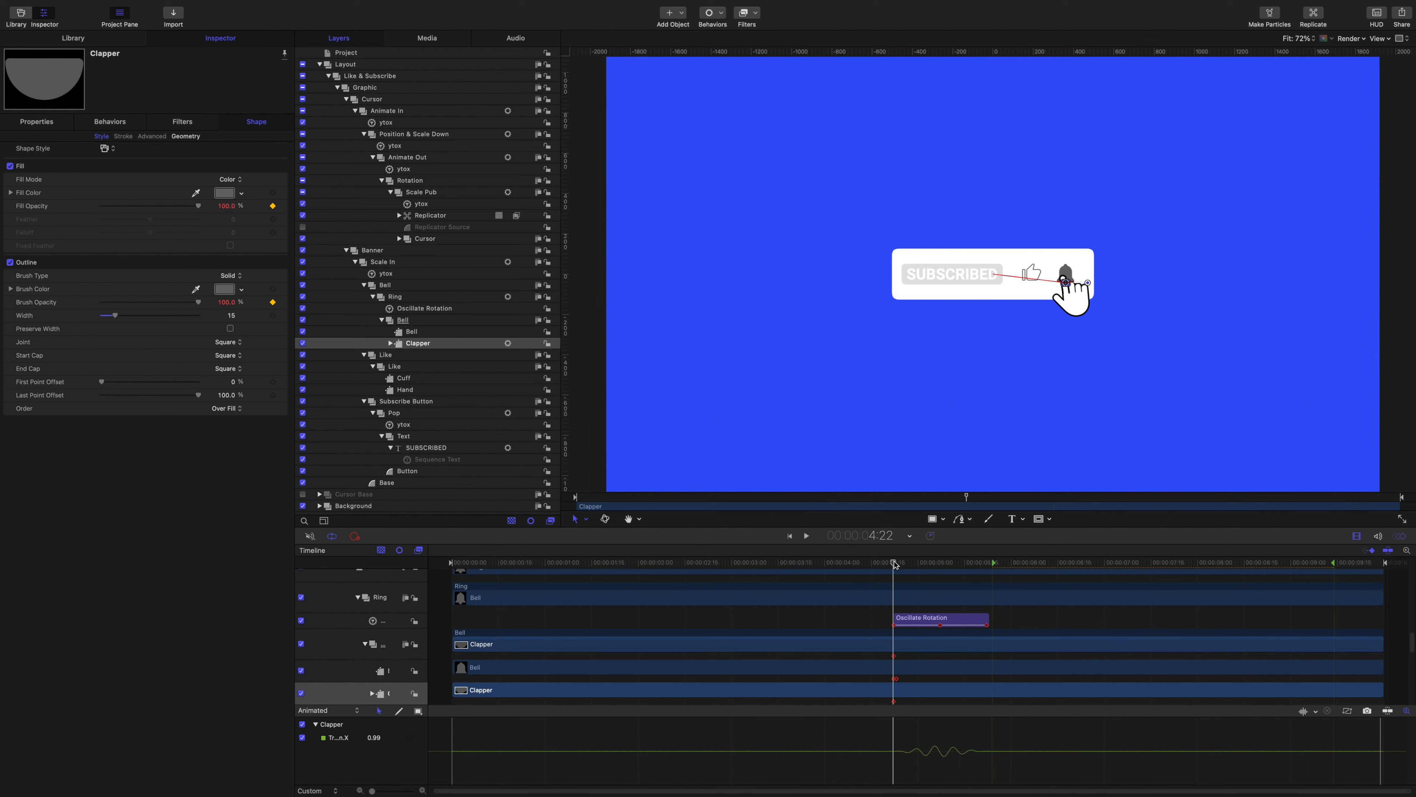
key("Right")
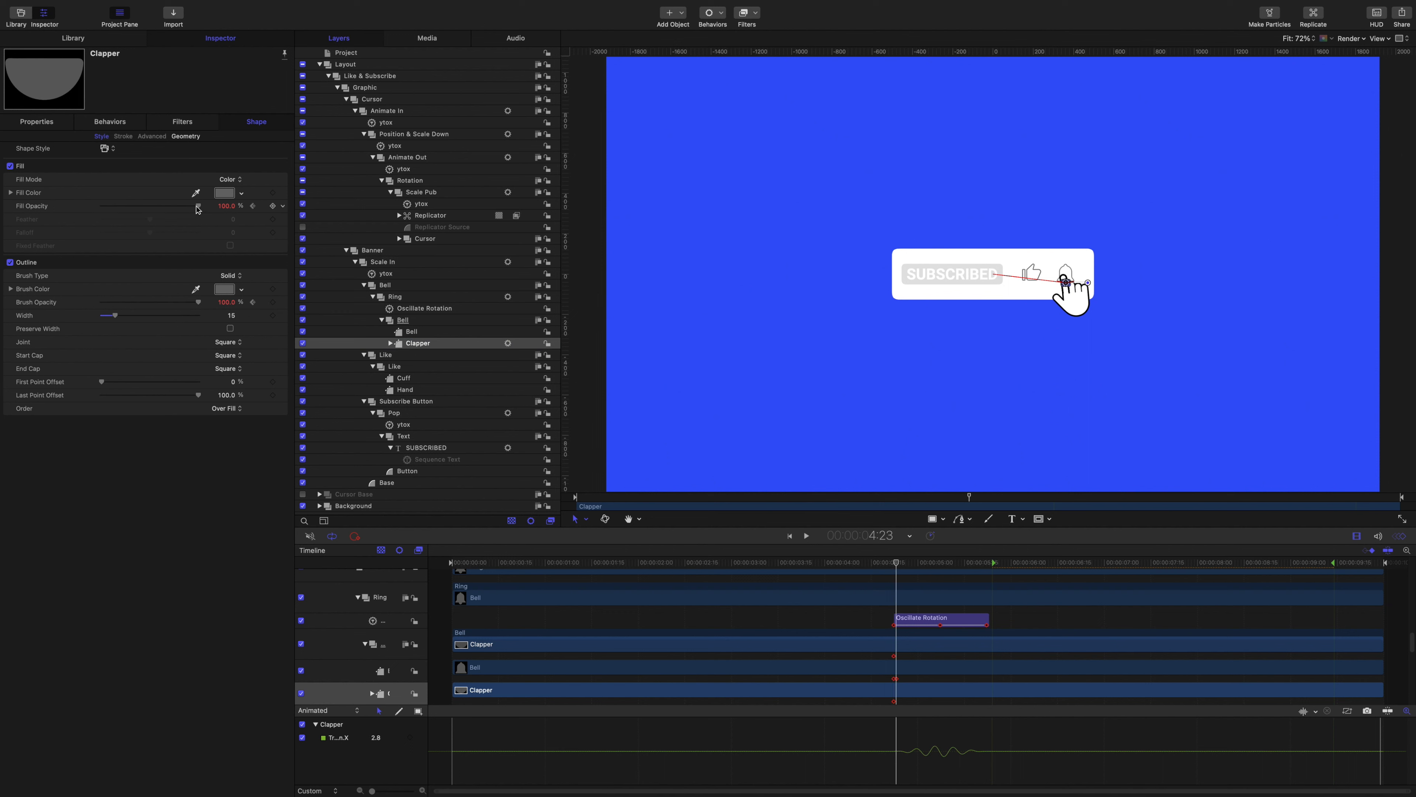
left_click(273, 205)
left_click(272, 303)
Step: Set the Clapper's Brush Opacity to 0% at 4:22 and its Fill Opacity to 0% at 4:23
left_click(894, 563)
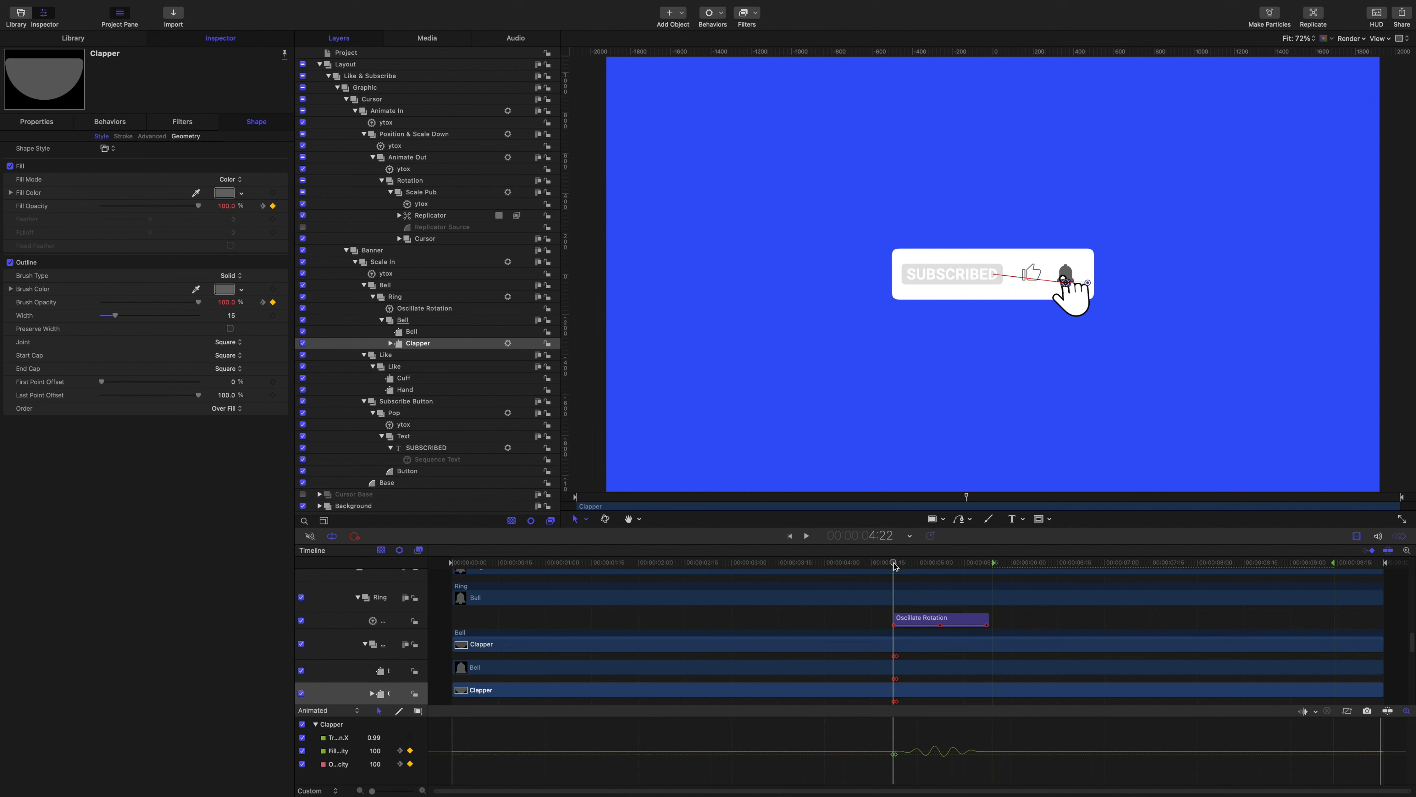
left_click_drag(198, 302, 11, 290)
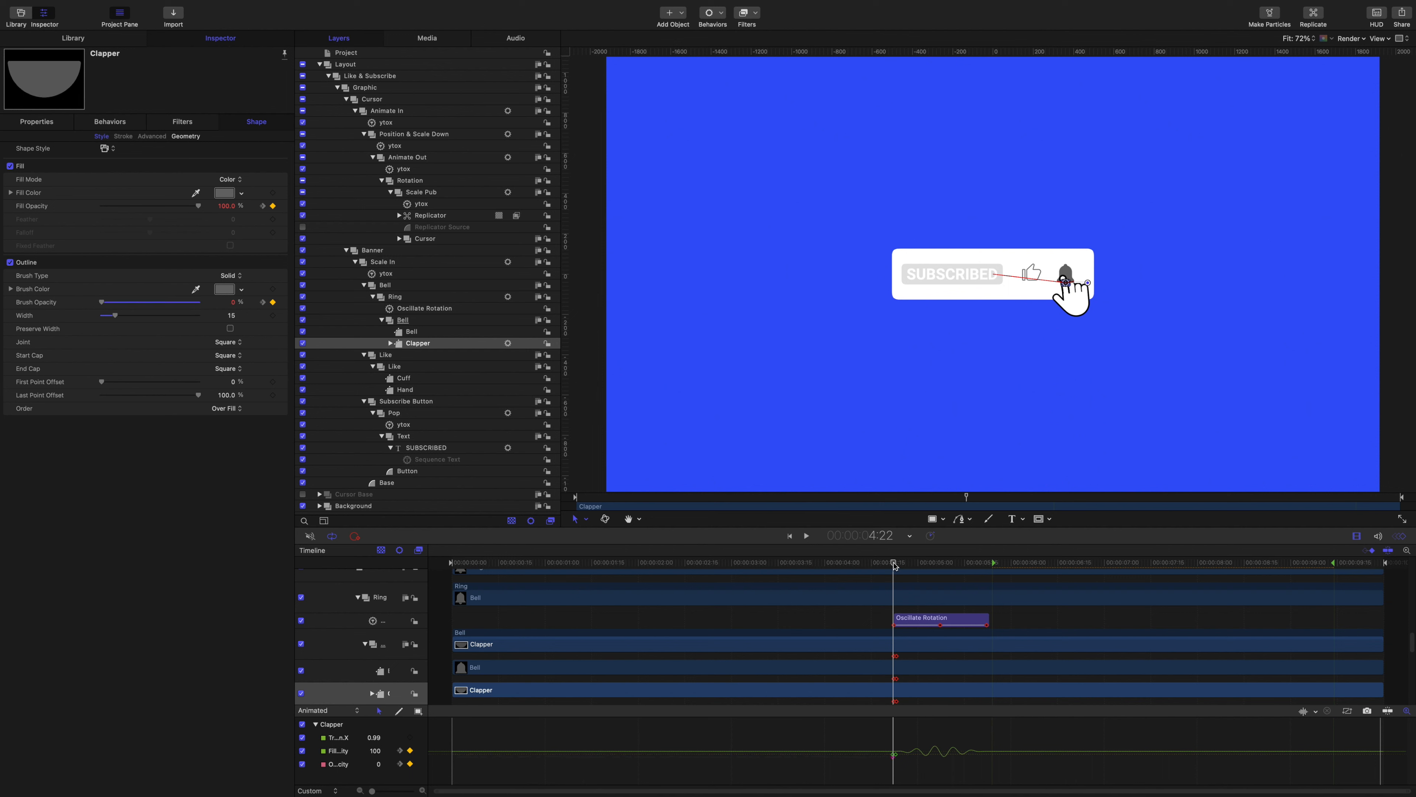
left_click_drag(893, 565, 896, 564)
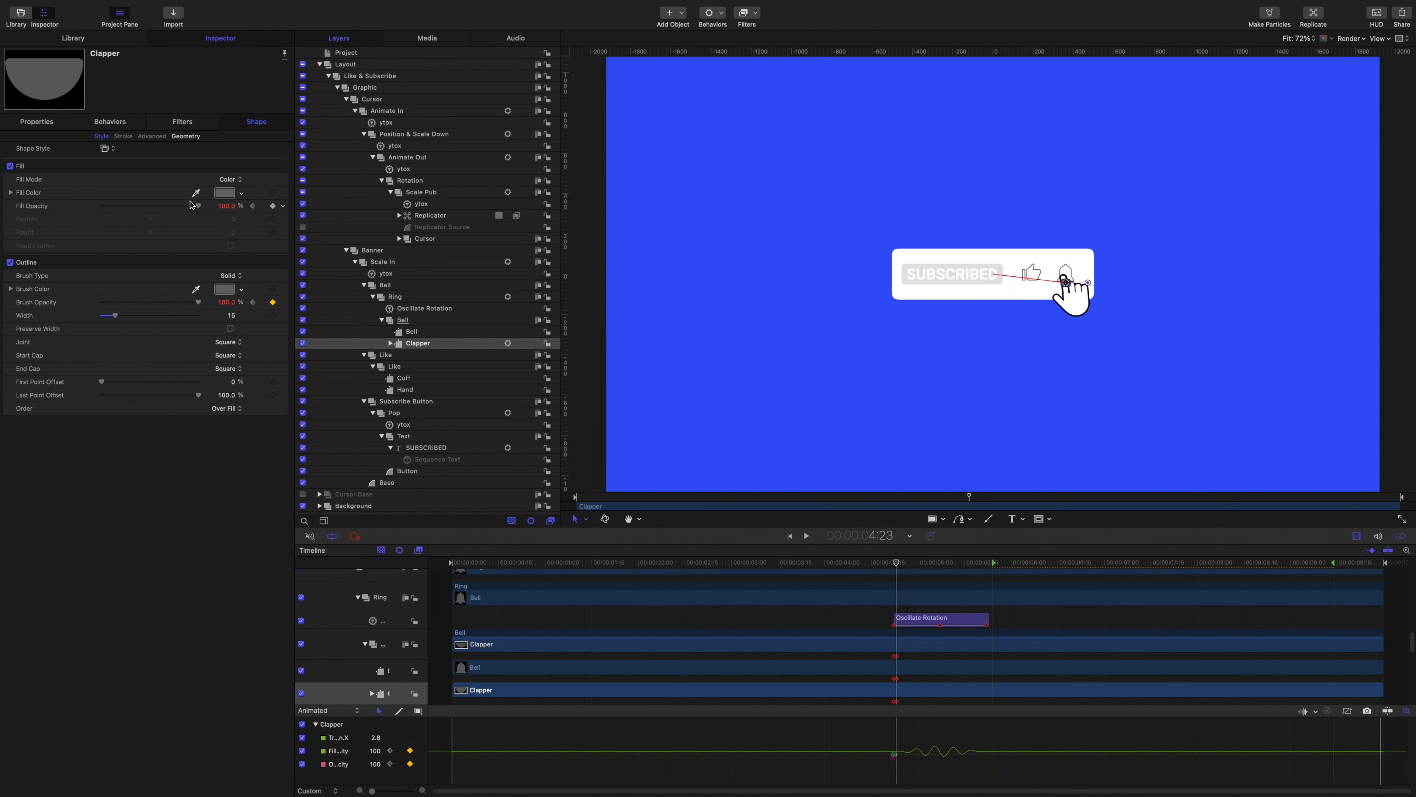
left_click_drag(197, 206, 39, 207)
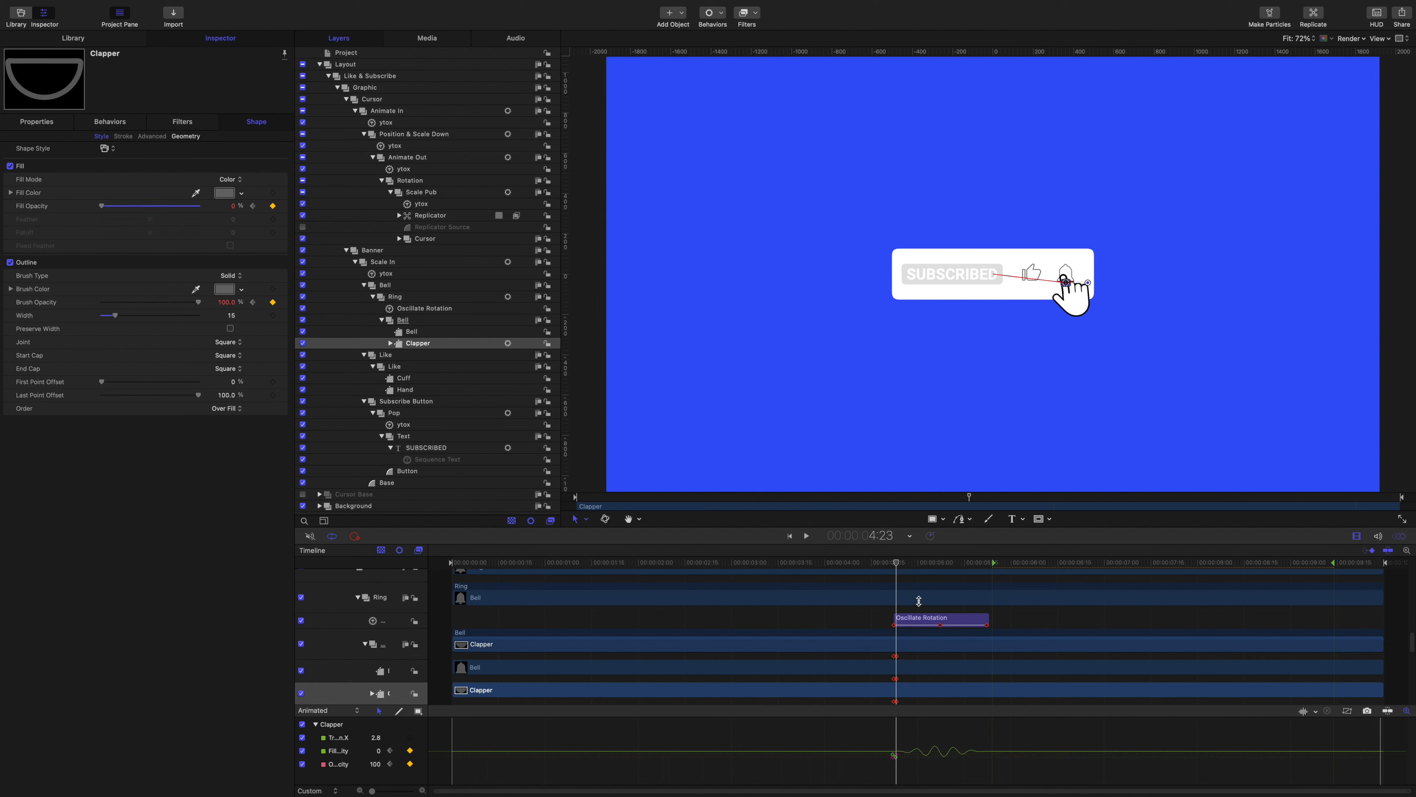
Step: Play back the animation from the beginning to review the icon changes, and park the playhead at 1:29
left_click_drag(896, 563, 429, 521)
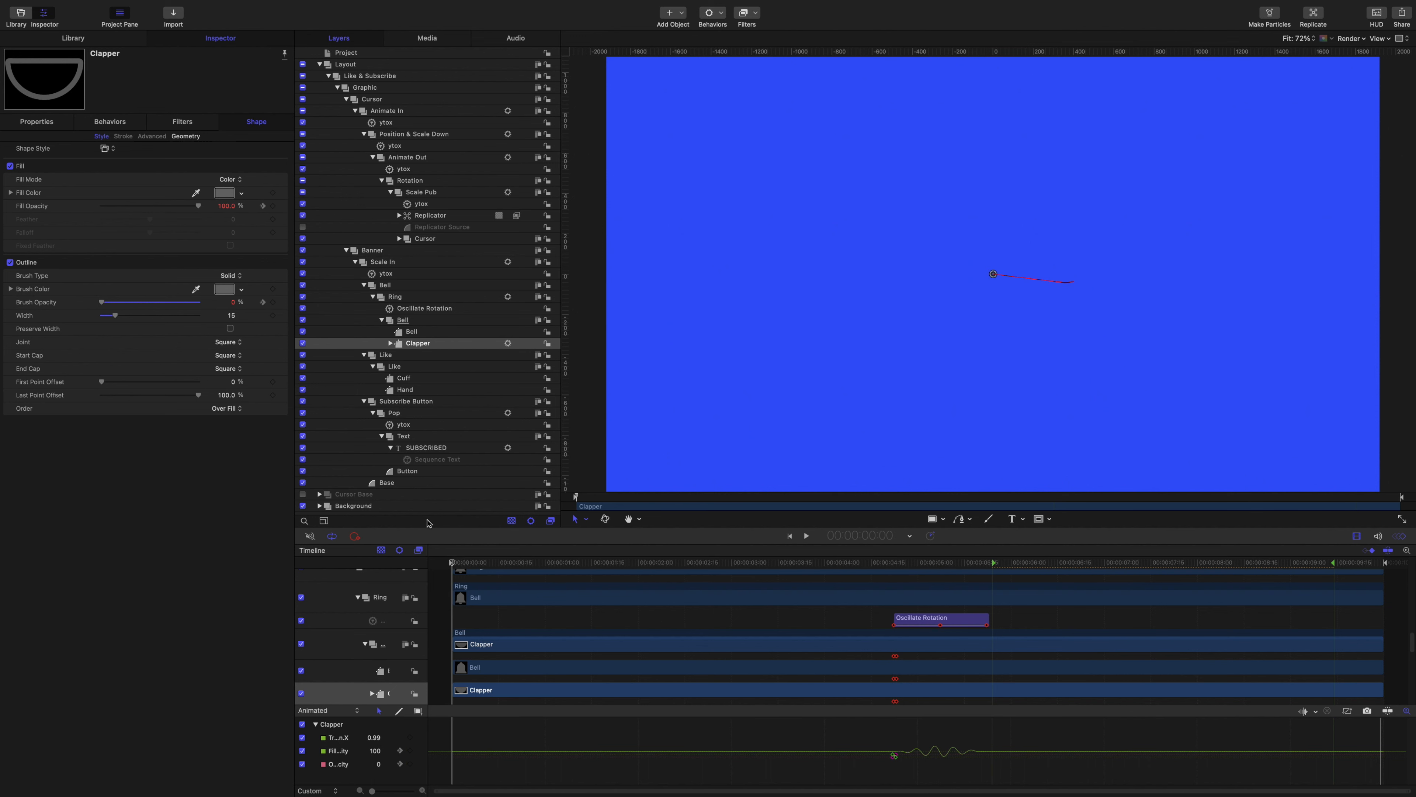
key("space")
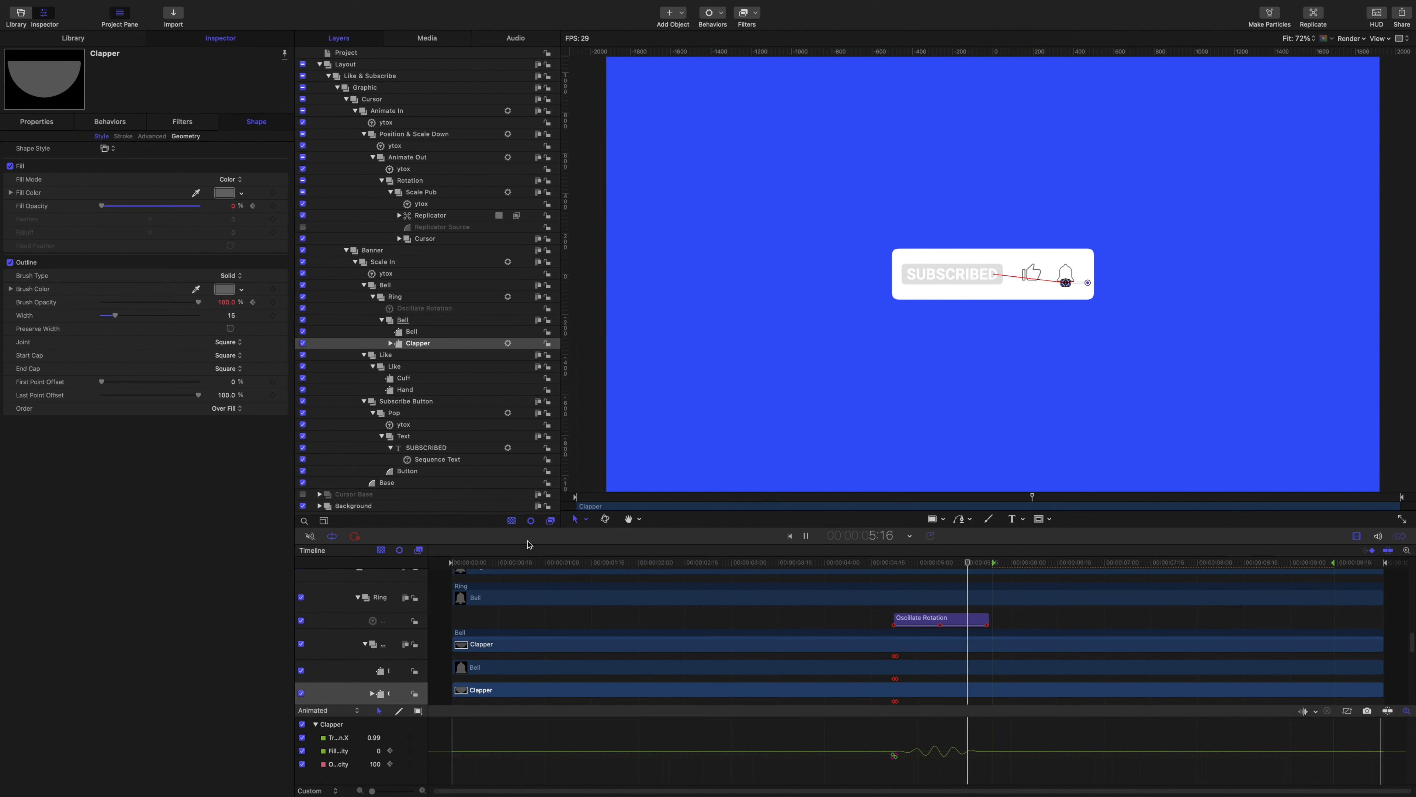
key("space")
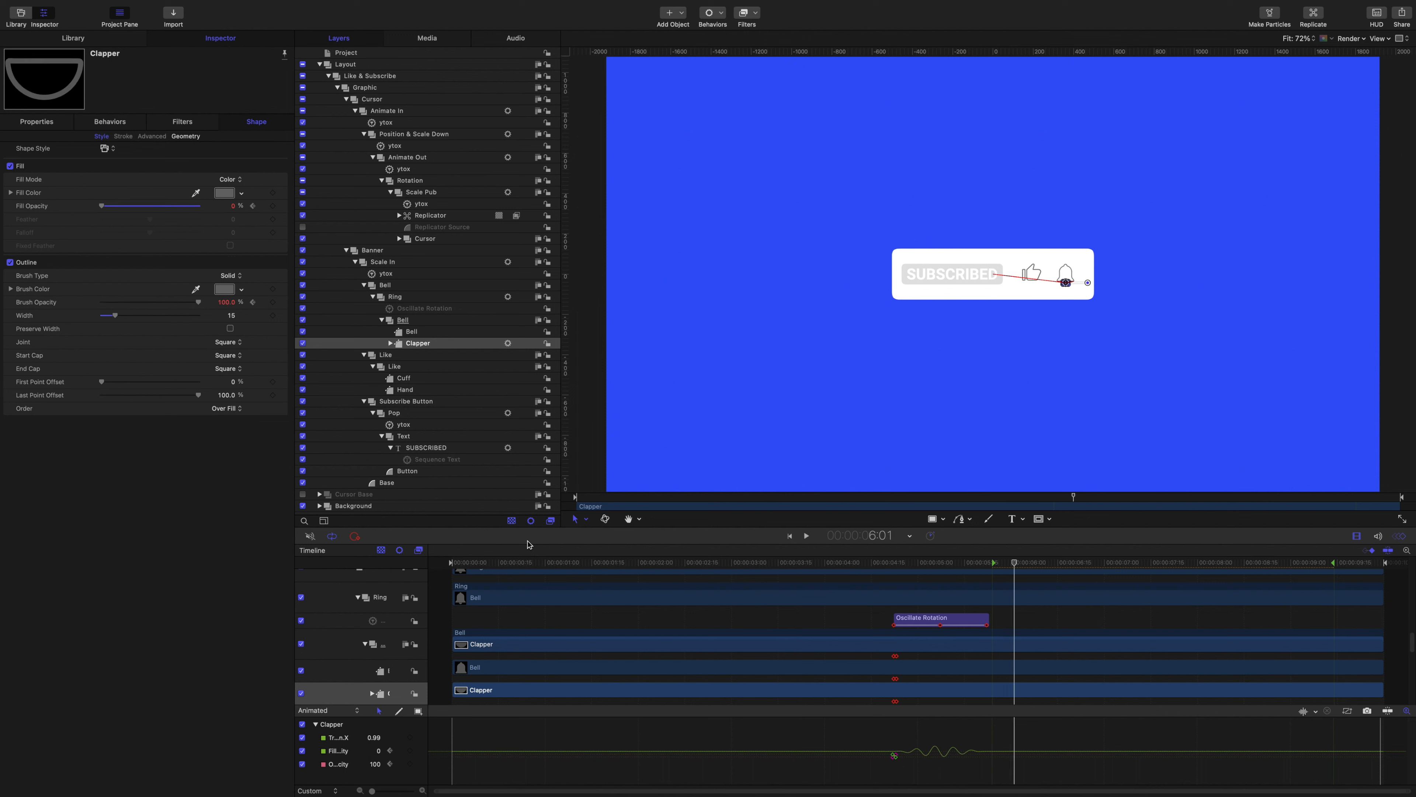
left_click_drag(1013, 563, 639, 520)
key("Left")
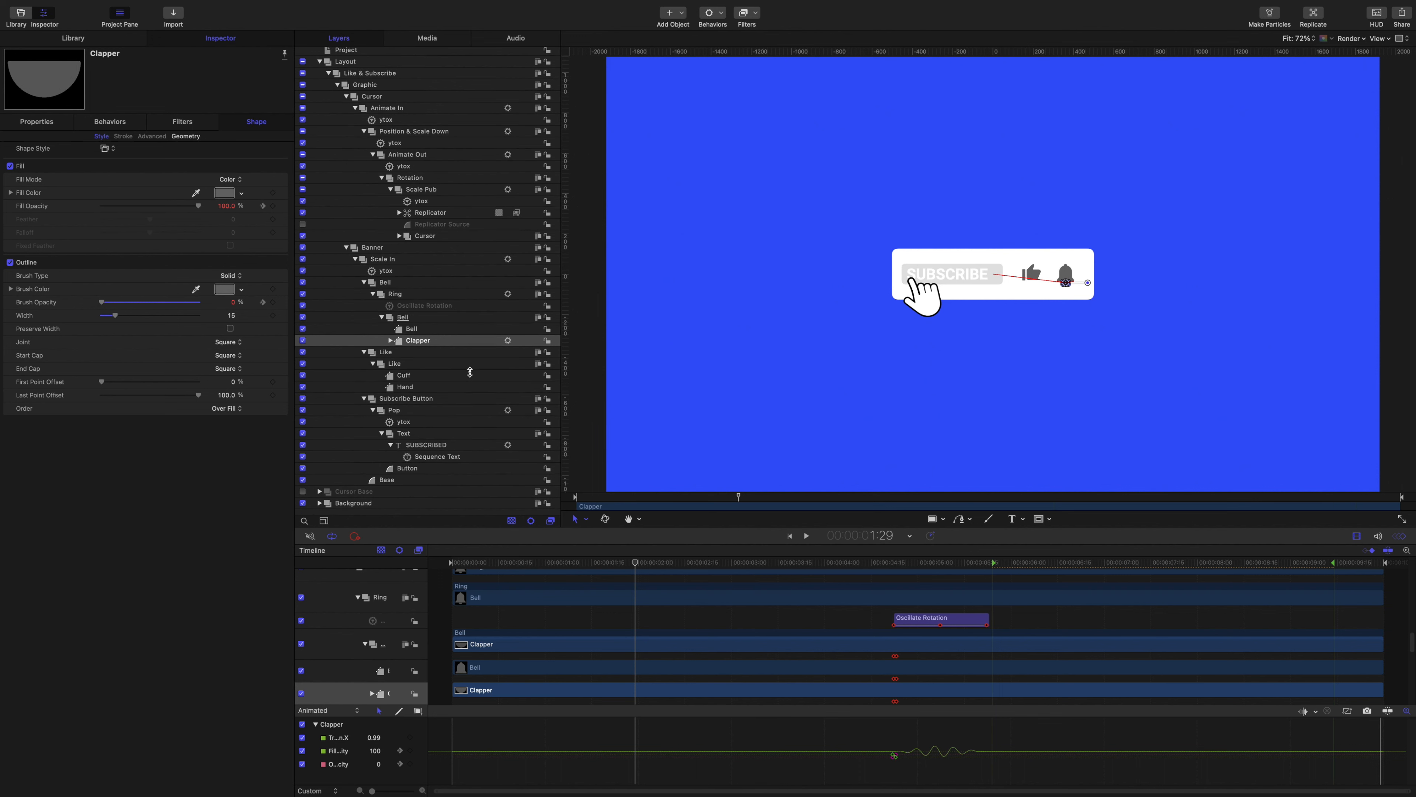
left_click(404, 435)
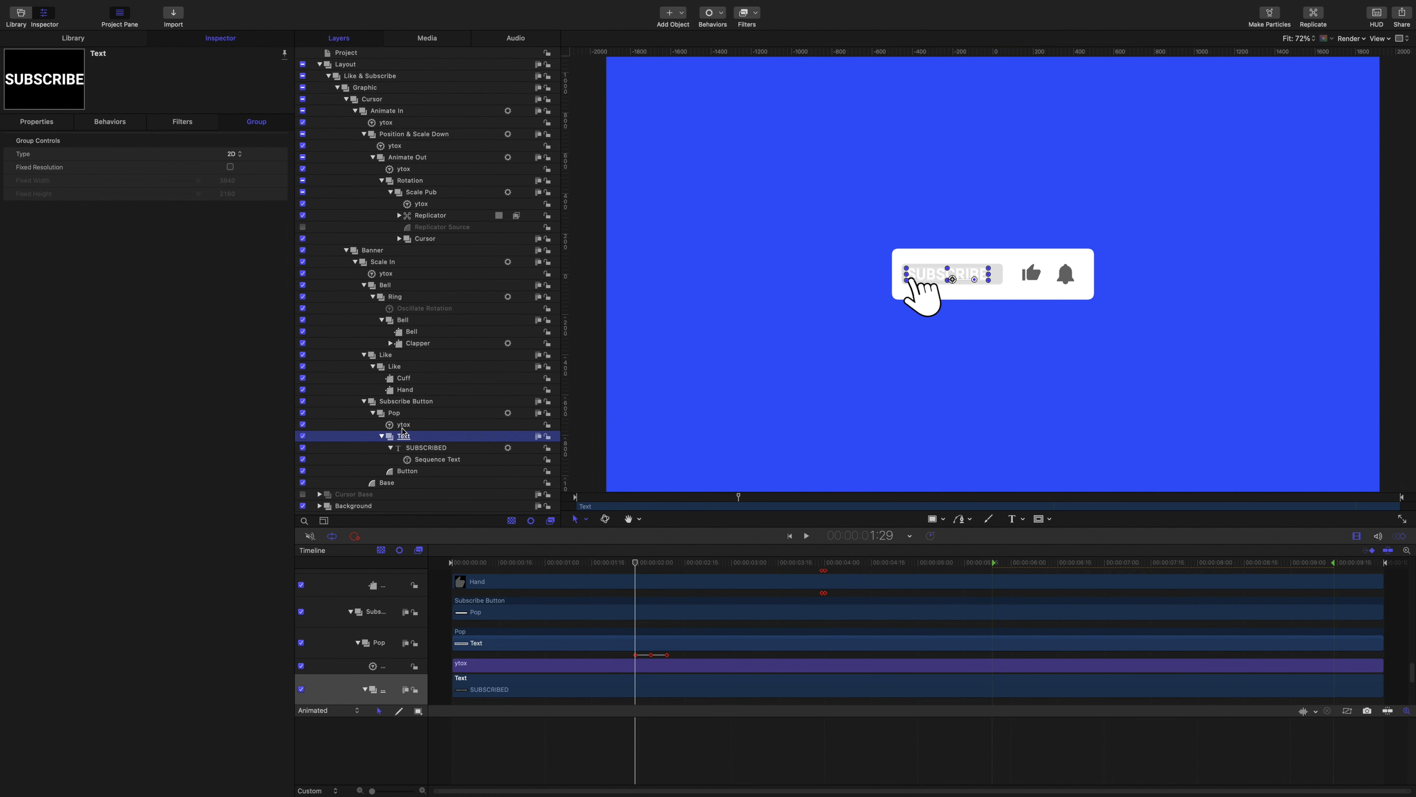
left_click(37, 122)
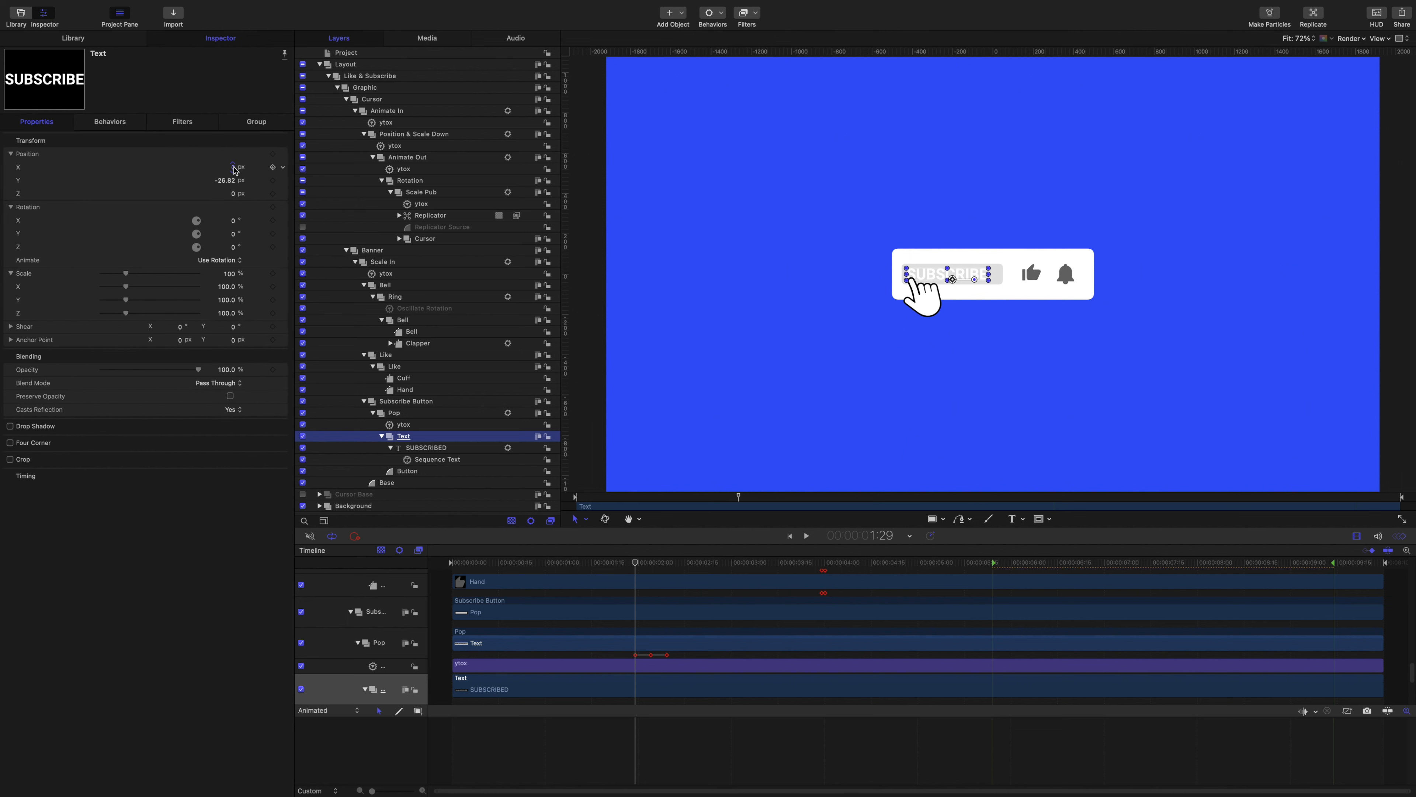
left_click_drag(234, 170, 233, 166)
key("super+z")
Step: Set the Subscribe Button shape's X Scale to 90% and keyframe it at 1:29
left_click(406, 472)
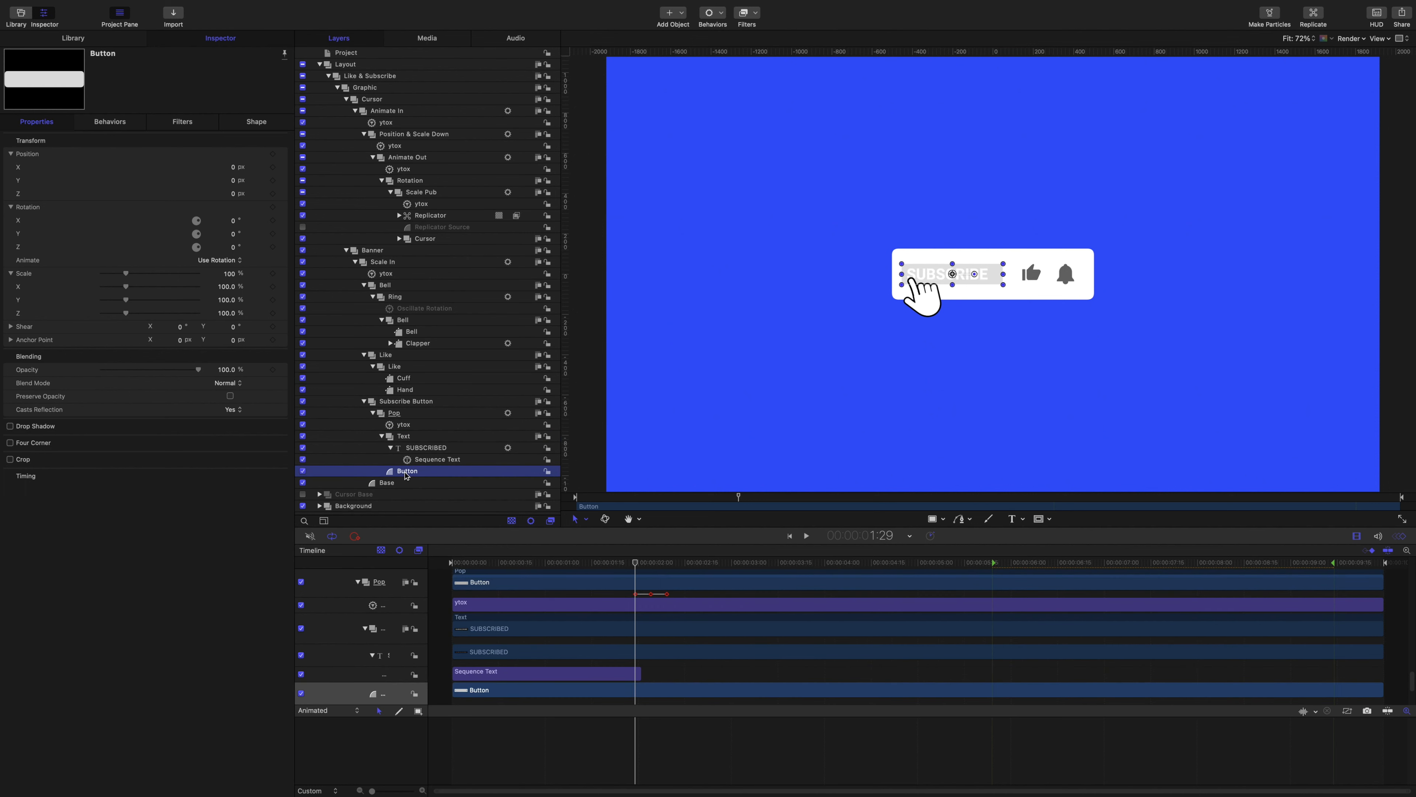
left_click(229, 288)
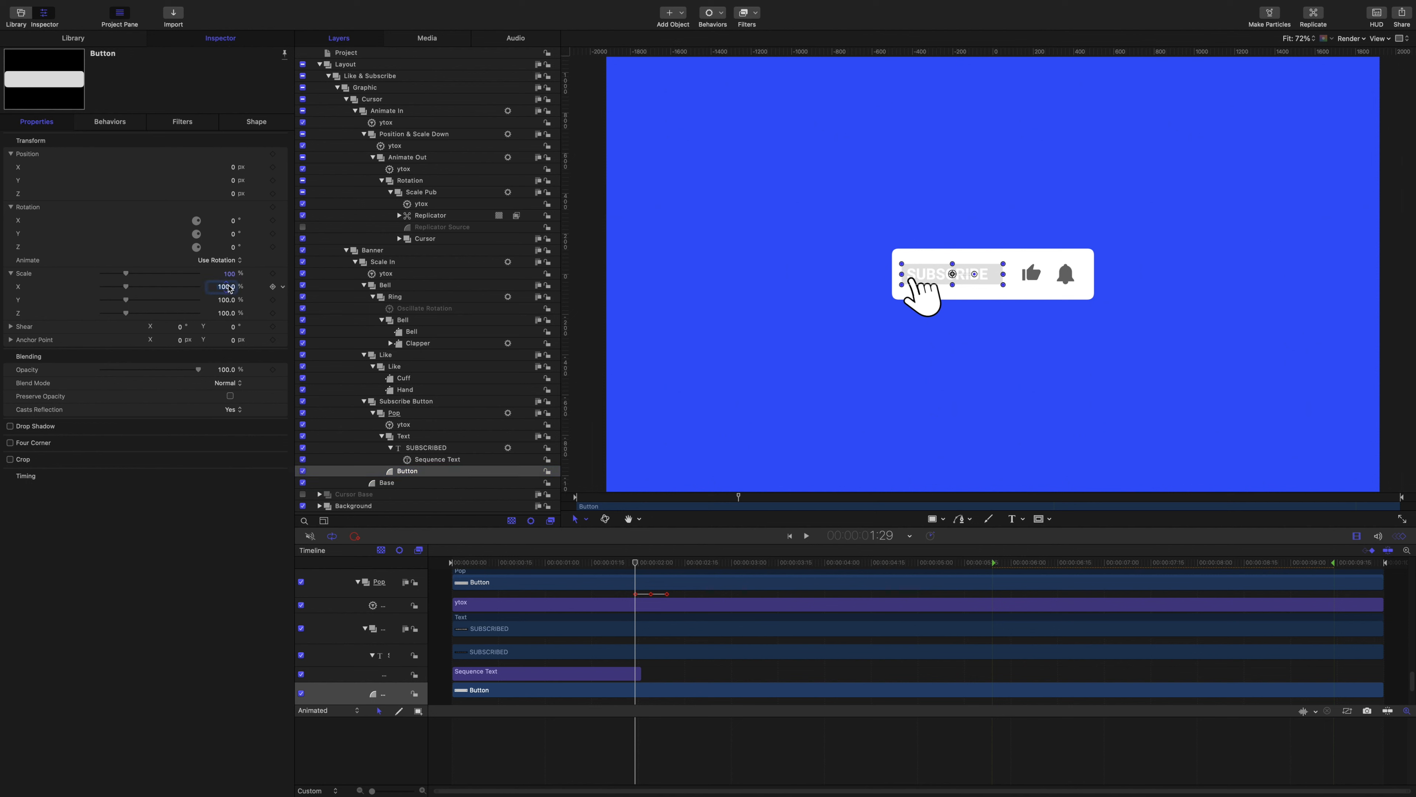
type("90")
key("Return")
left_click(273, 287)
Step: Hide the canvas overlays, set the Text group's X Position to 23.41 px and keyframe it at 1:29
left_click(405, 438)
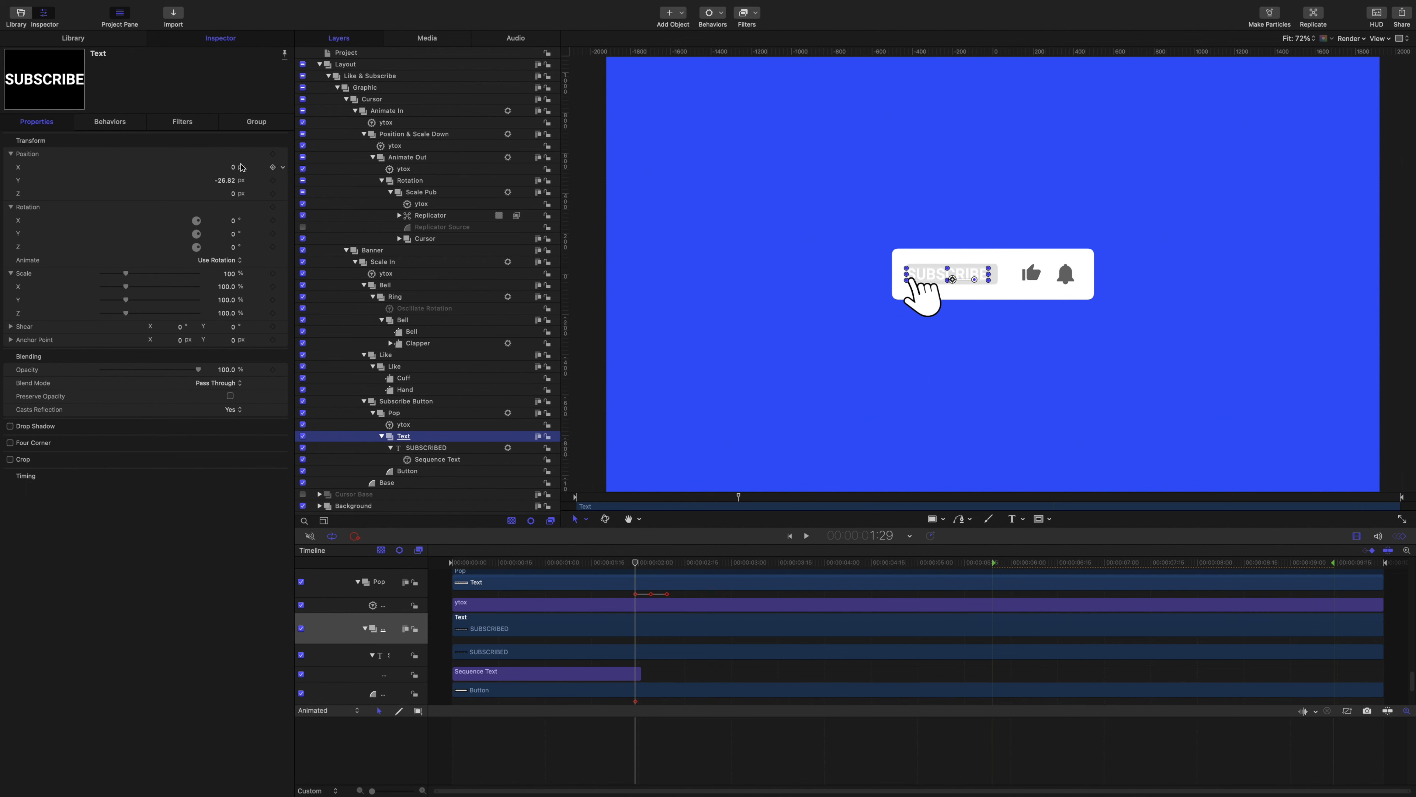
left_click_drag(235, 170, 247, 170)
key("super+/")
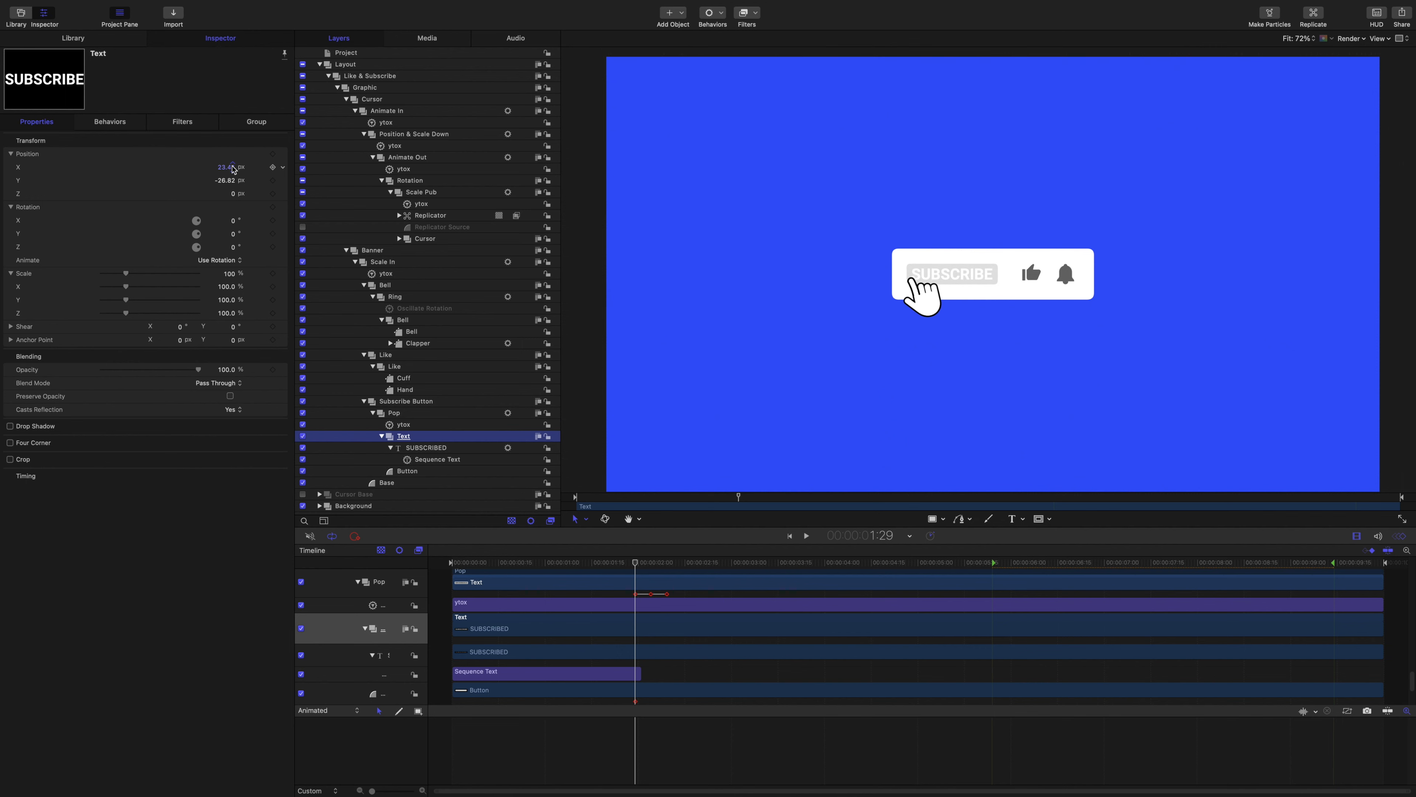
left_click(273, 167)
Step: Set the Button shape's X Scale to 100% at 2:00
left_click(636, 565)
left_click_drag(635, 565, 639, 564)
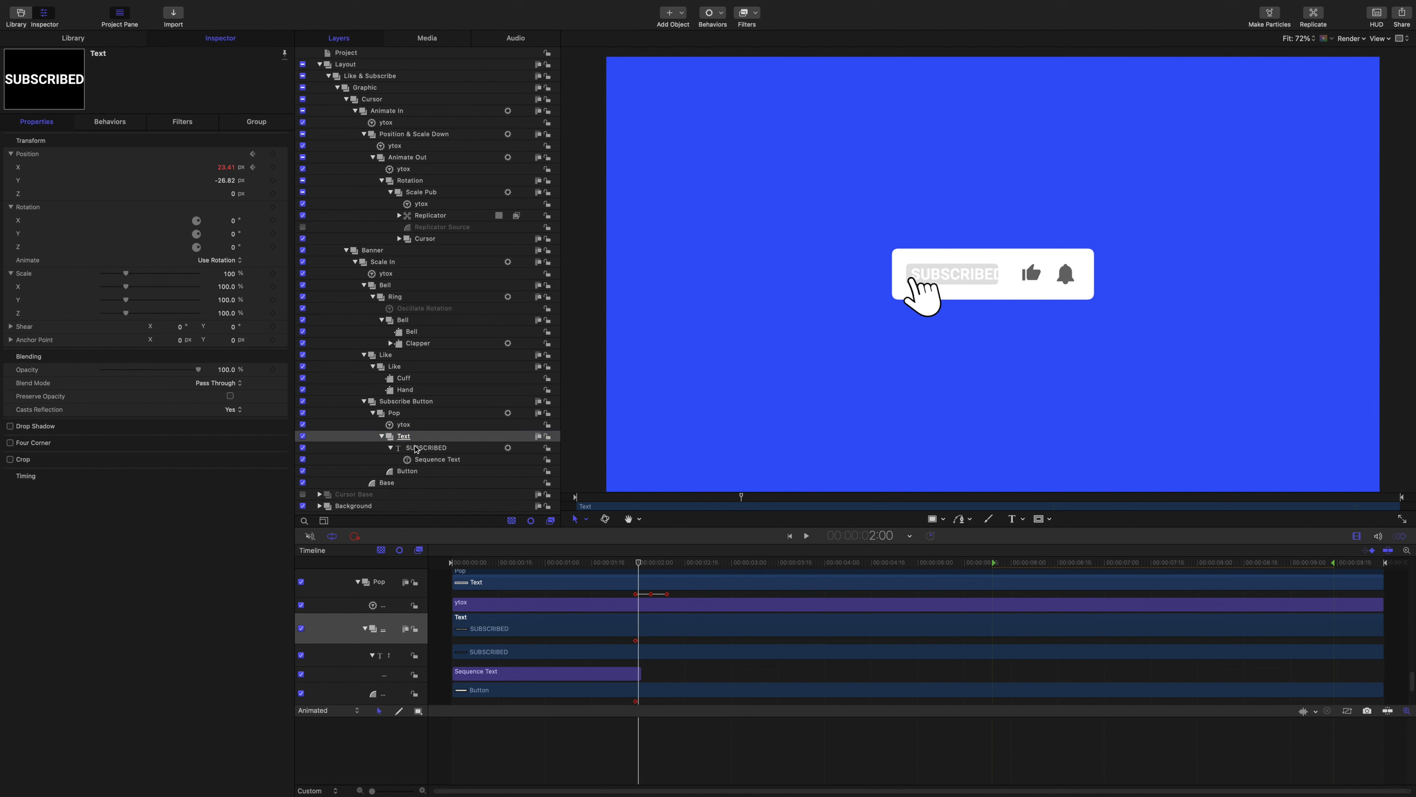
left_click(410, 472)
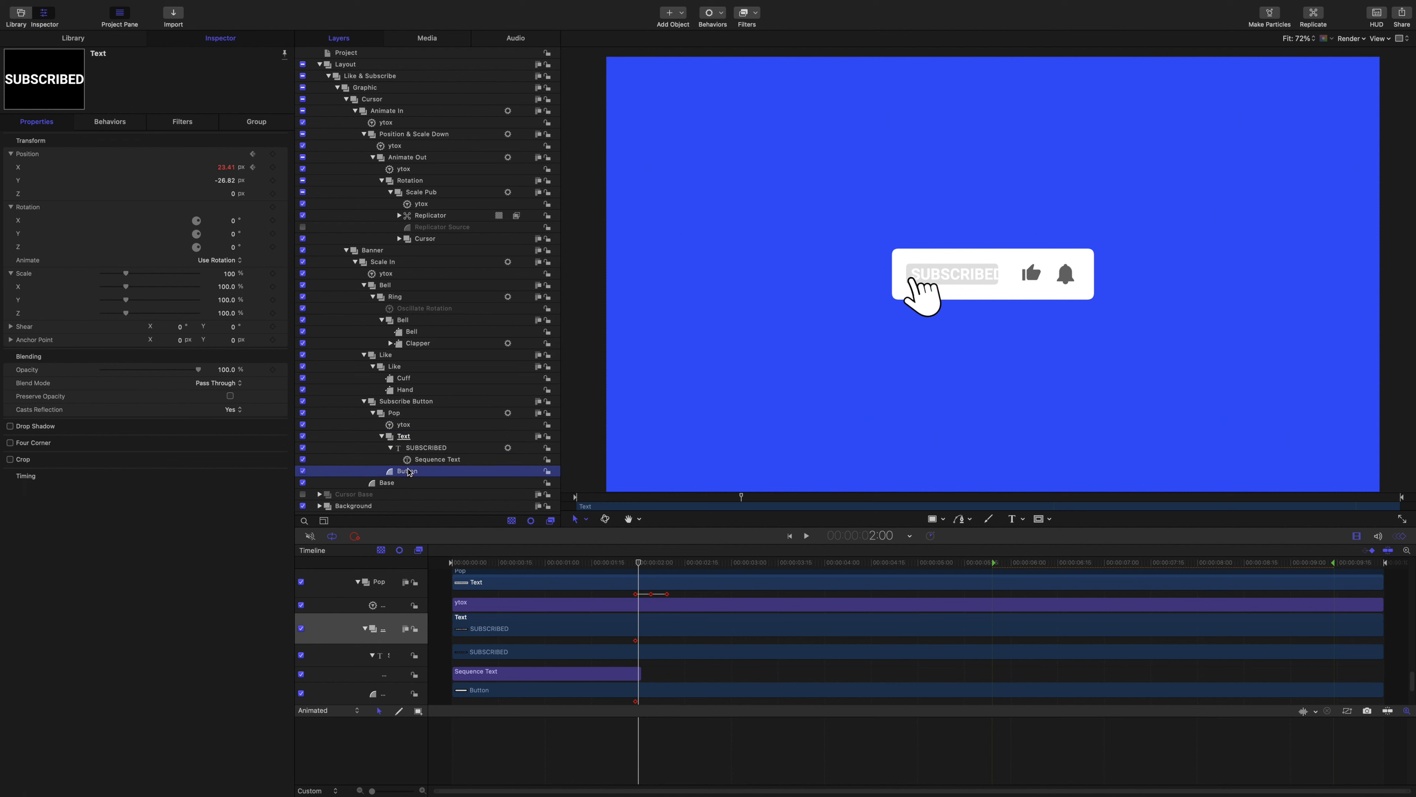
double_click(231, 286)
type("100")
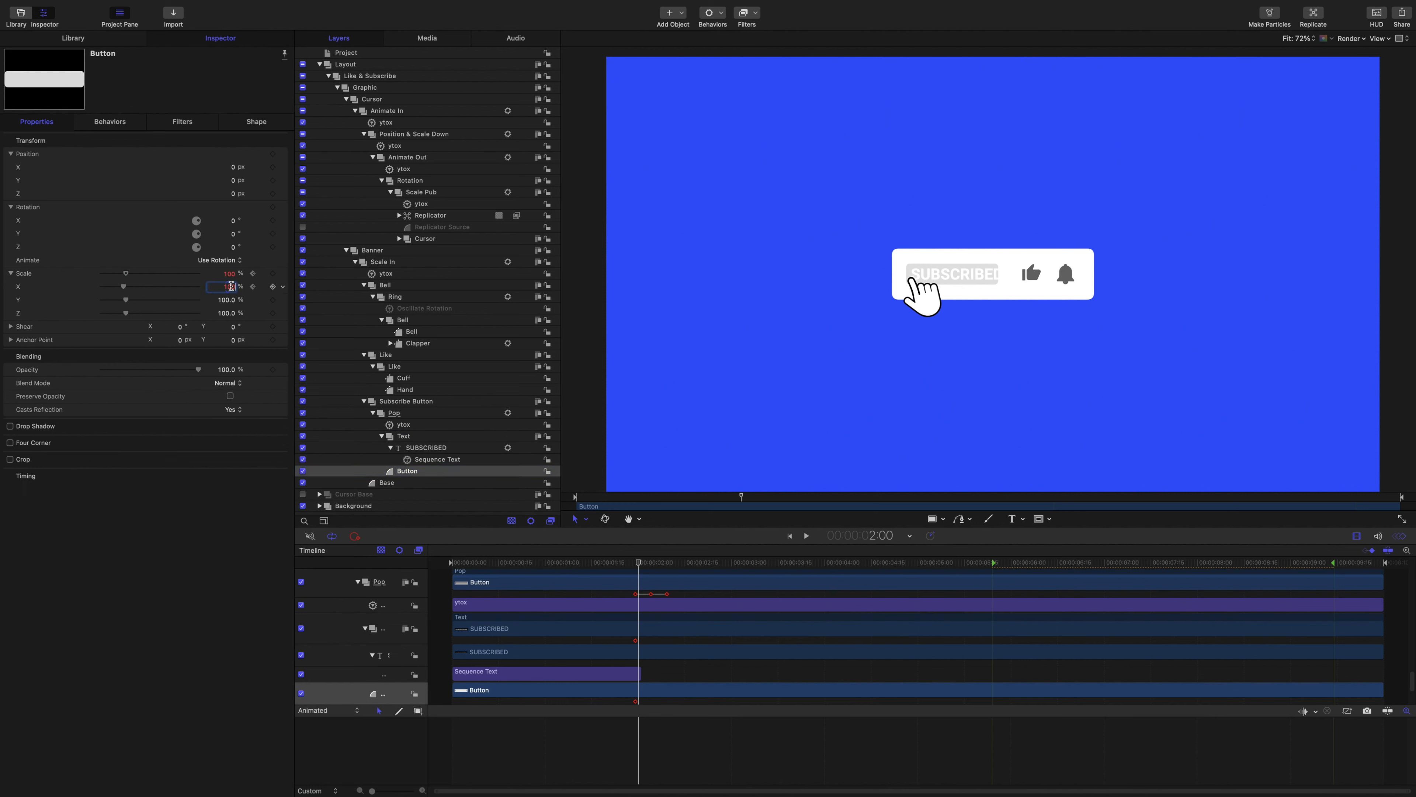
key("Return")
Step: Set the Text group's X Position to 2.17 px at 2:00 to center the word on the button
left_click(404, 437)
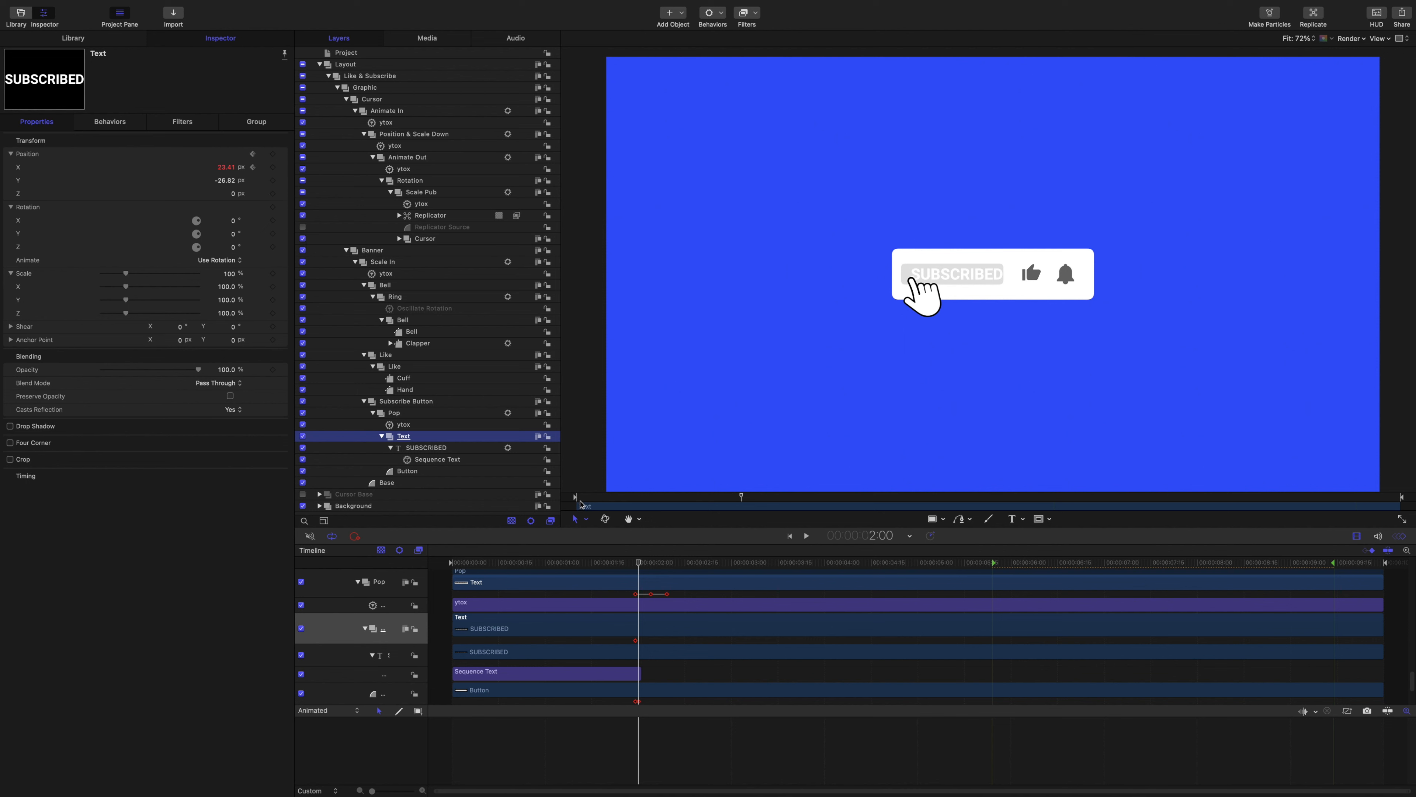
left_click(640, 566)
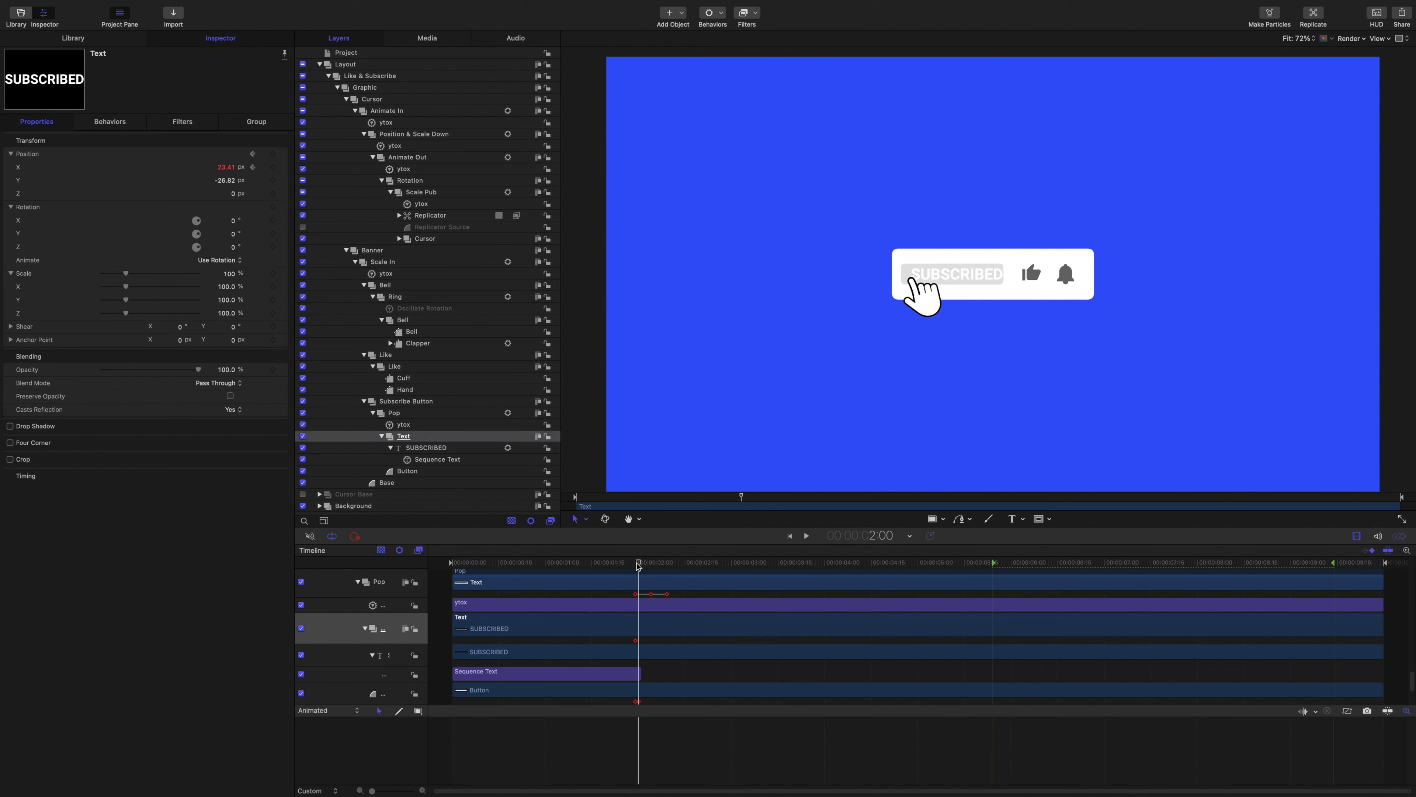
left_click_drag(637, 564, 639, 565)
left_click_drag(231, 171, 217, 170)
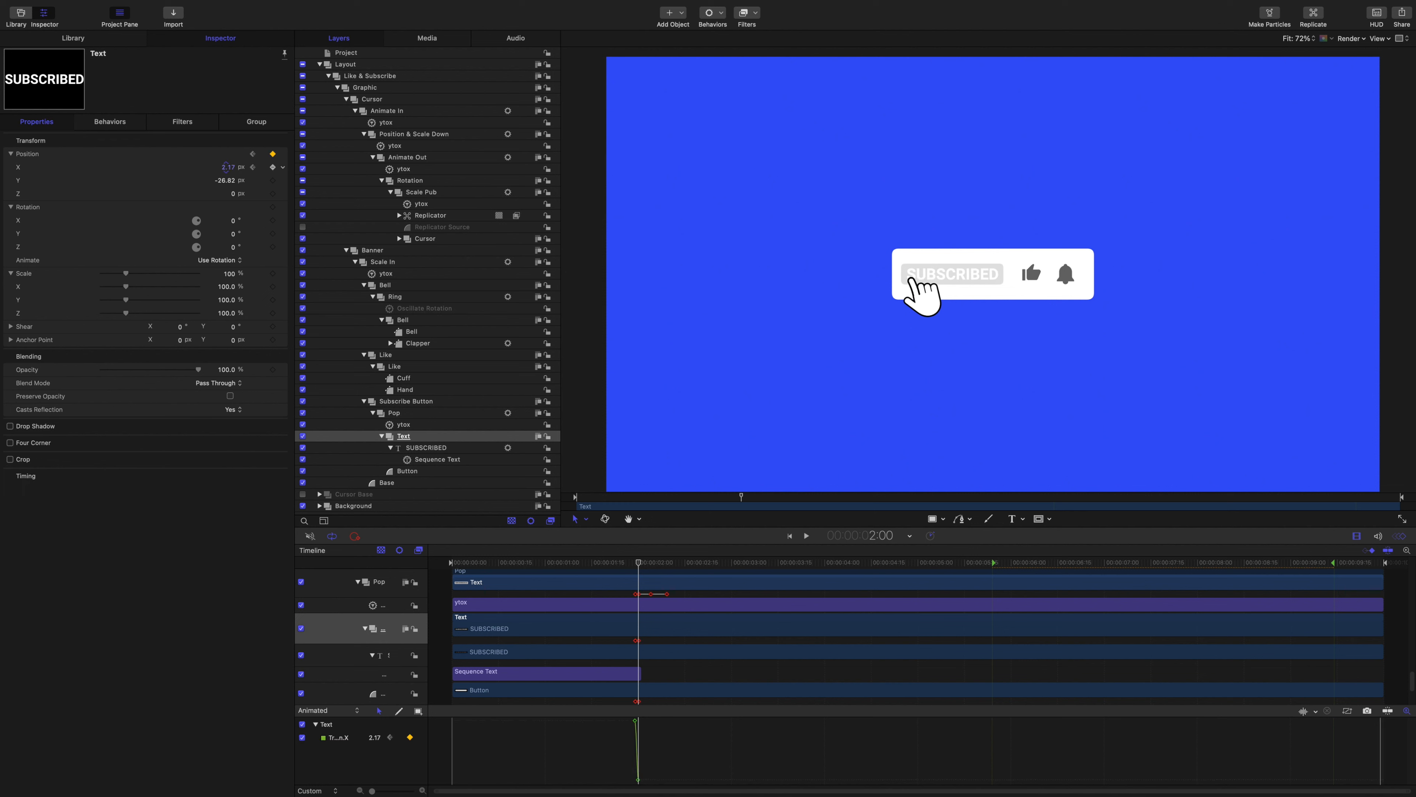
Step: Keyframe the Button shape's Fill Color at 1:29
left_click_drag(637, 565, 636, 563)
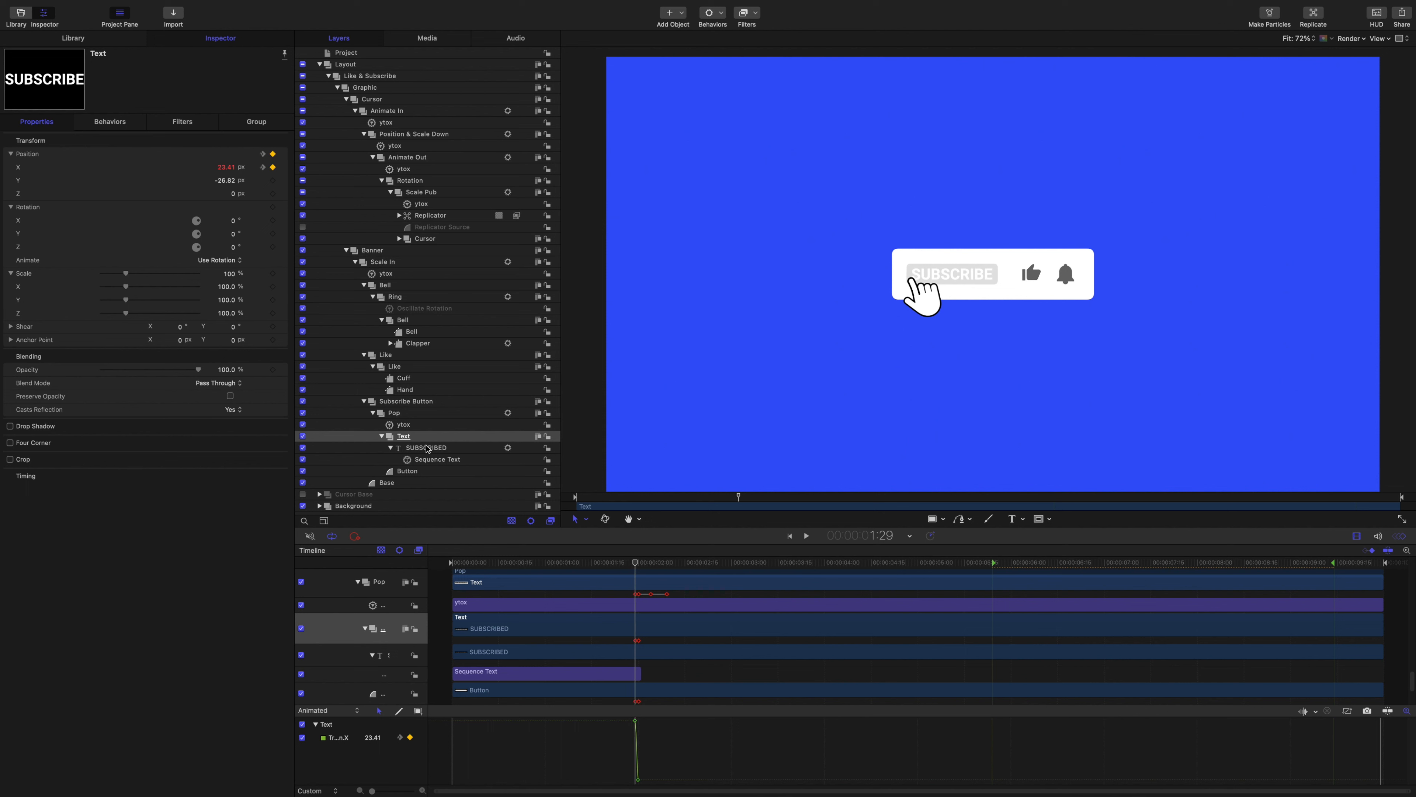
left_click(411, 473)
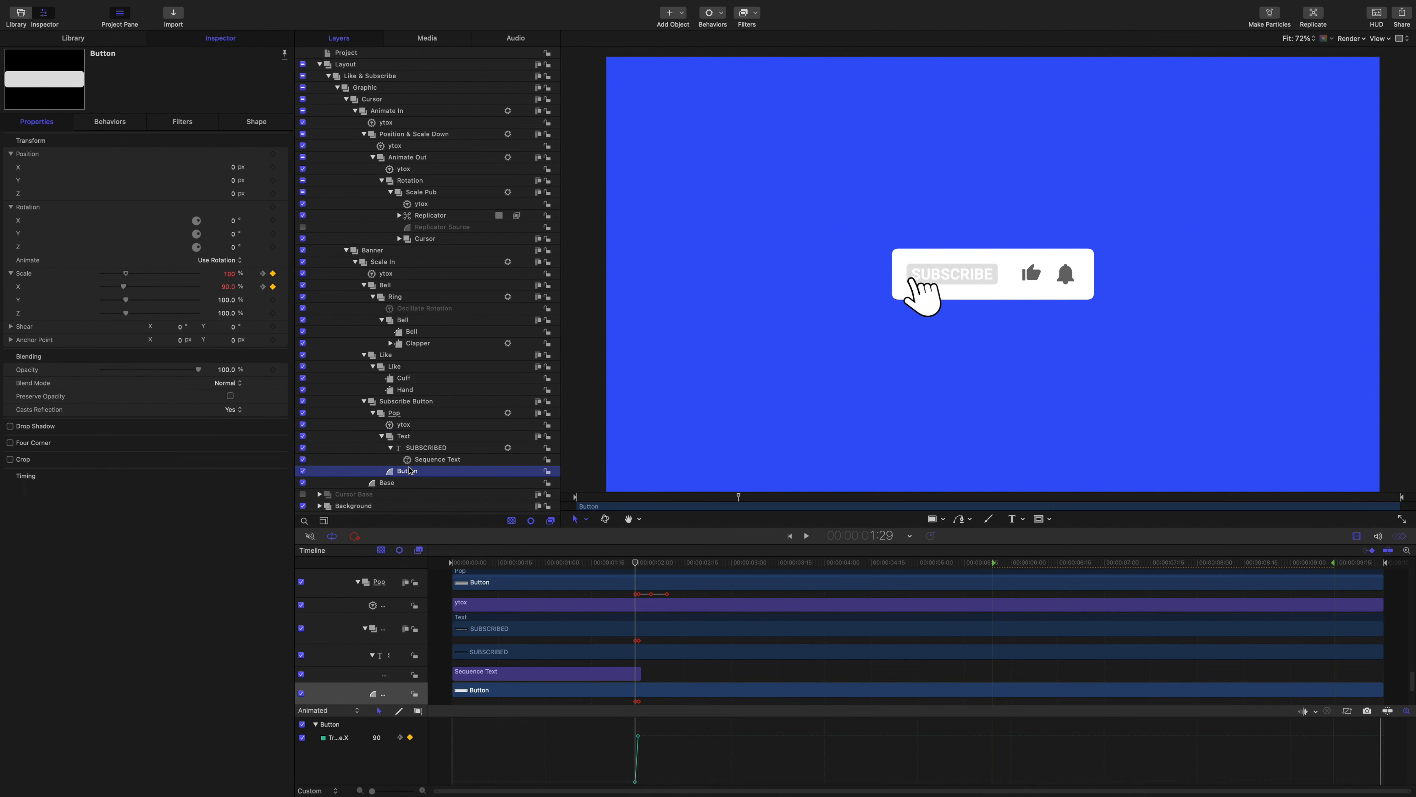
left_click(257, 122)
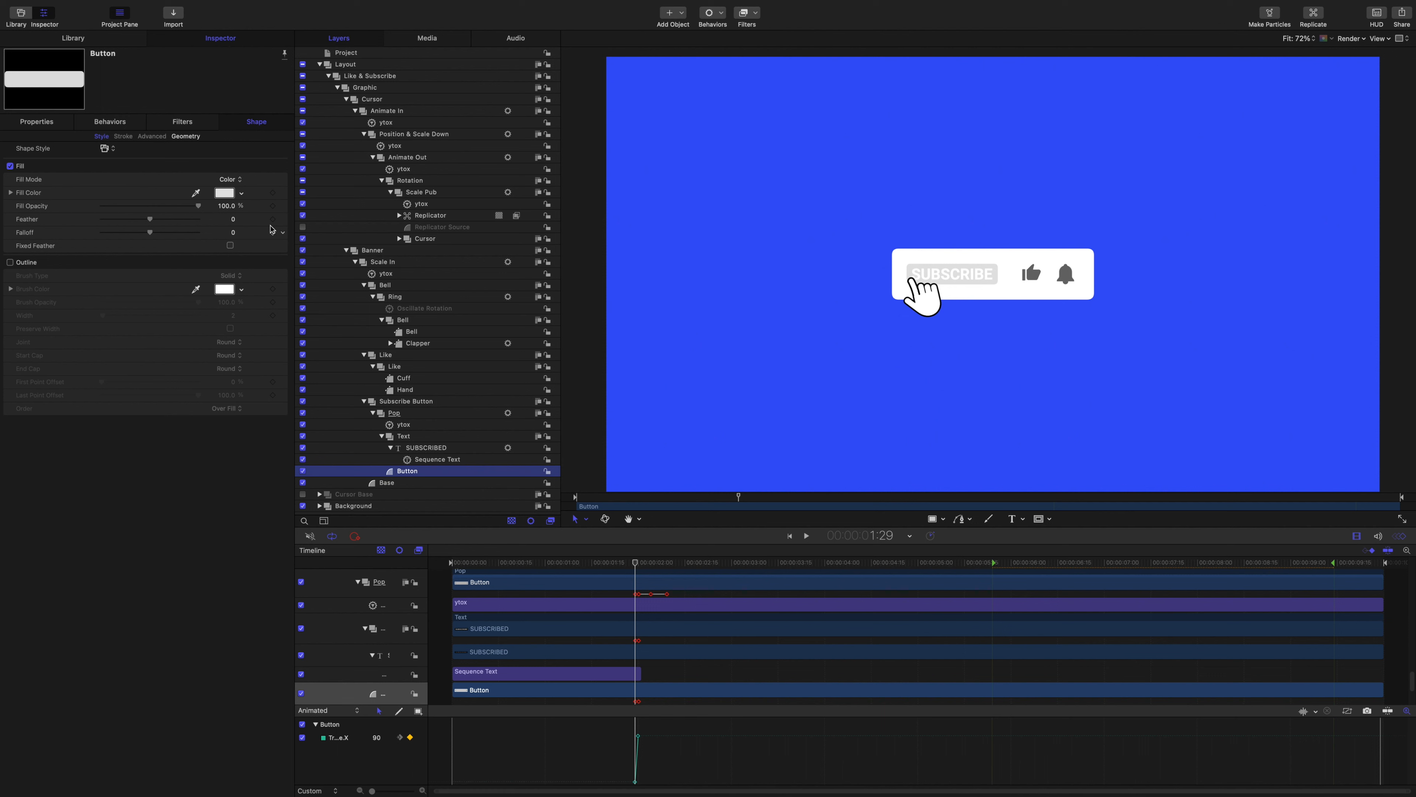
left_click(272, 193)
Step: Keyframe the Button shape's Fill Color at 2:00 and set it to hex FF2600
left_click(635, 562)
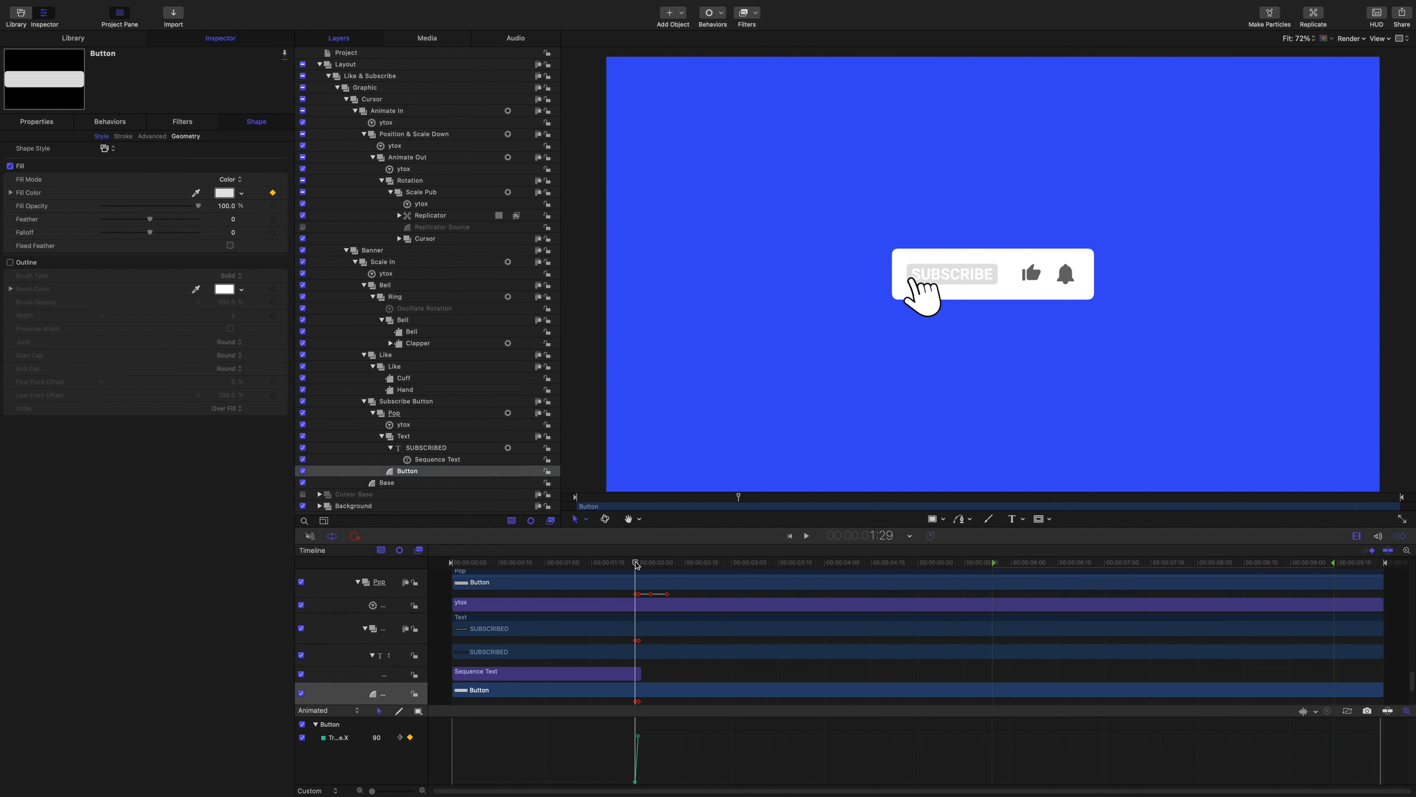
left_click_drag(637, 565, 639, 565)
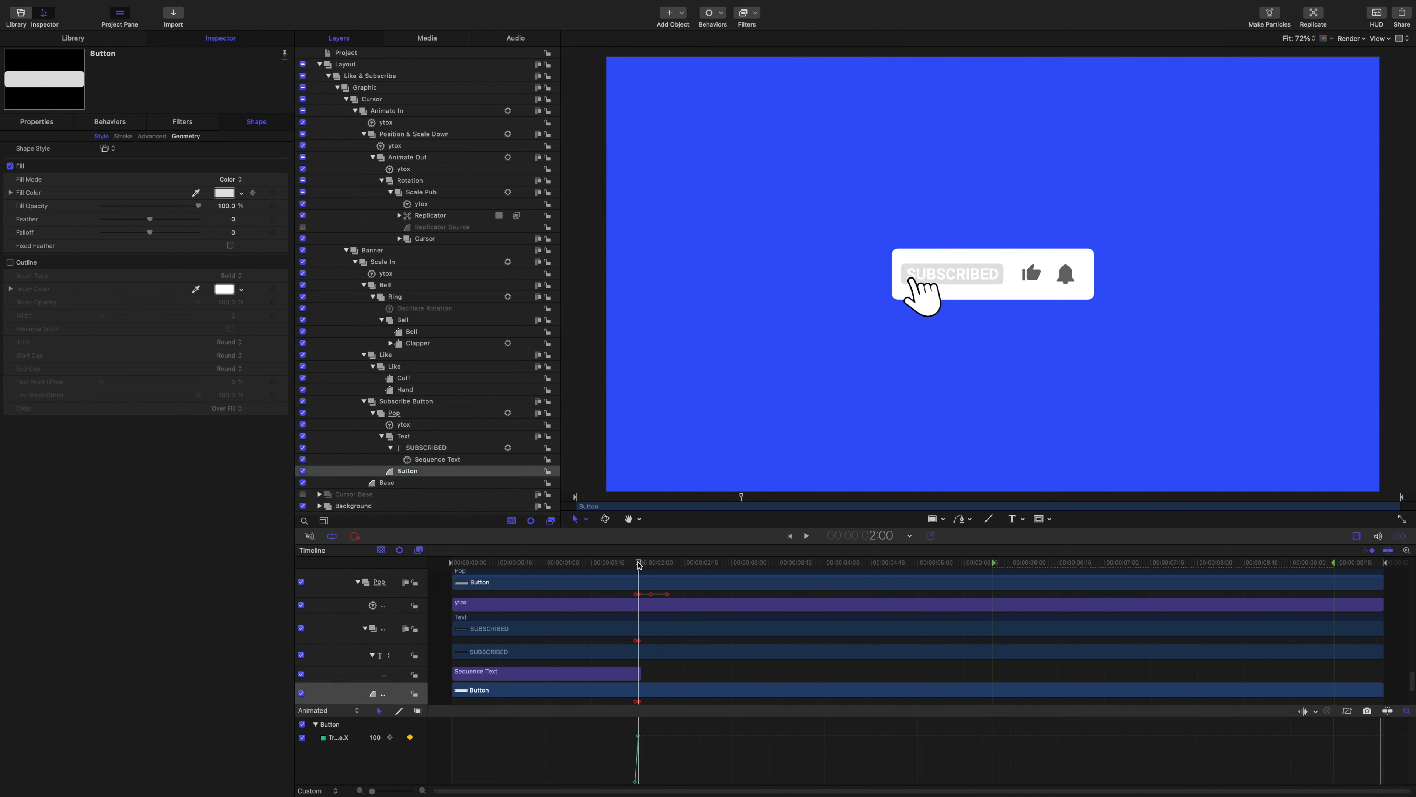
left_click(273, 193)
left_click(227, 196)
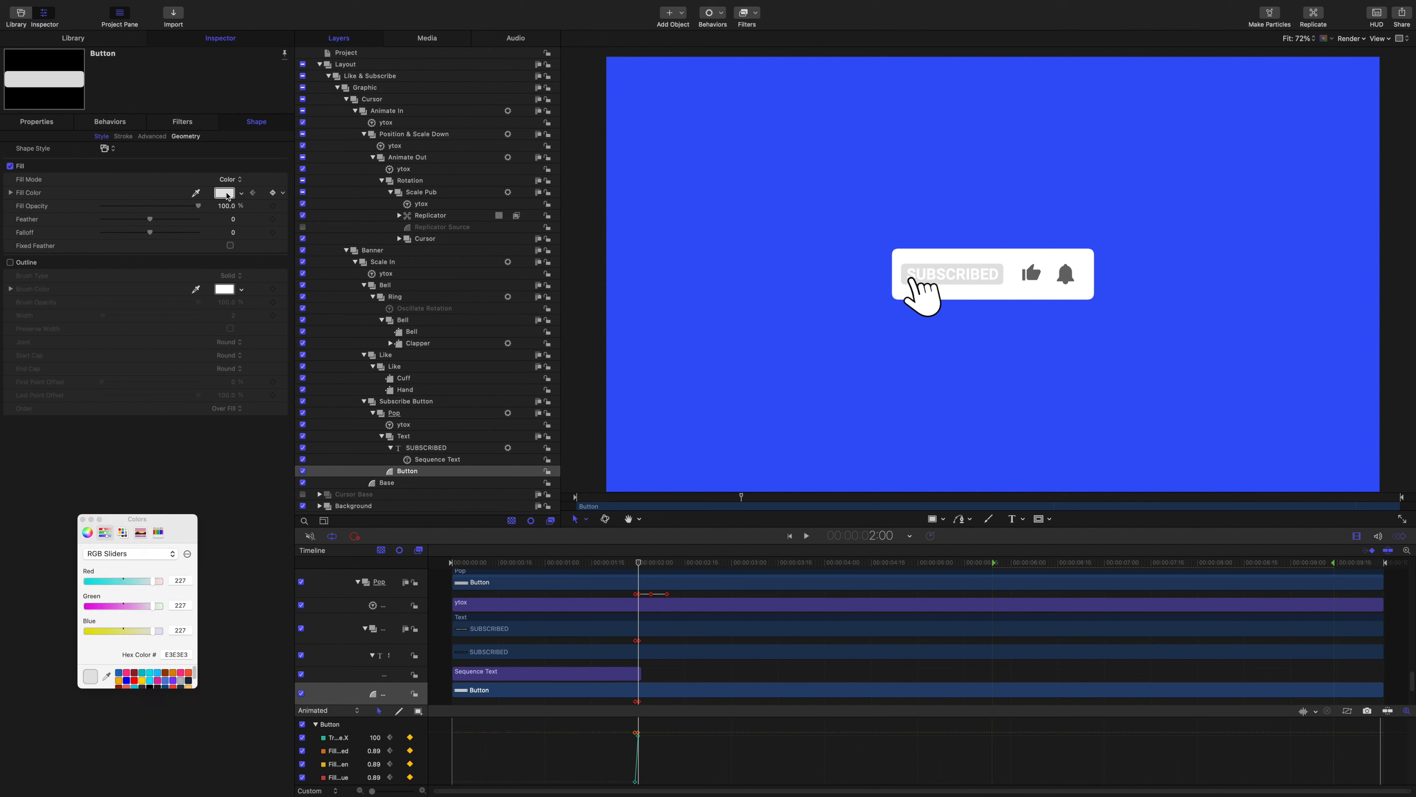
left_click(189, 654)
type("ff")
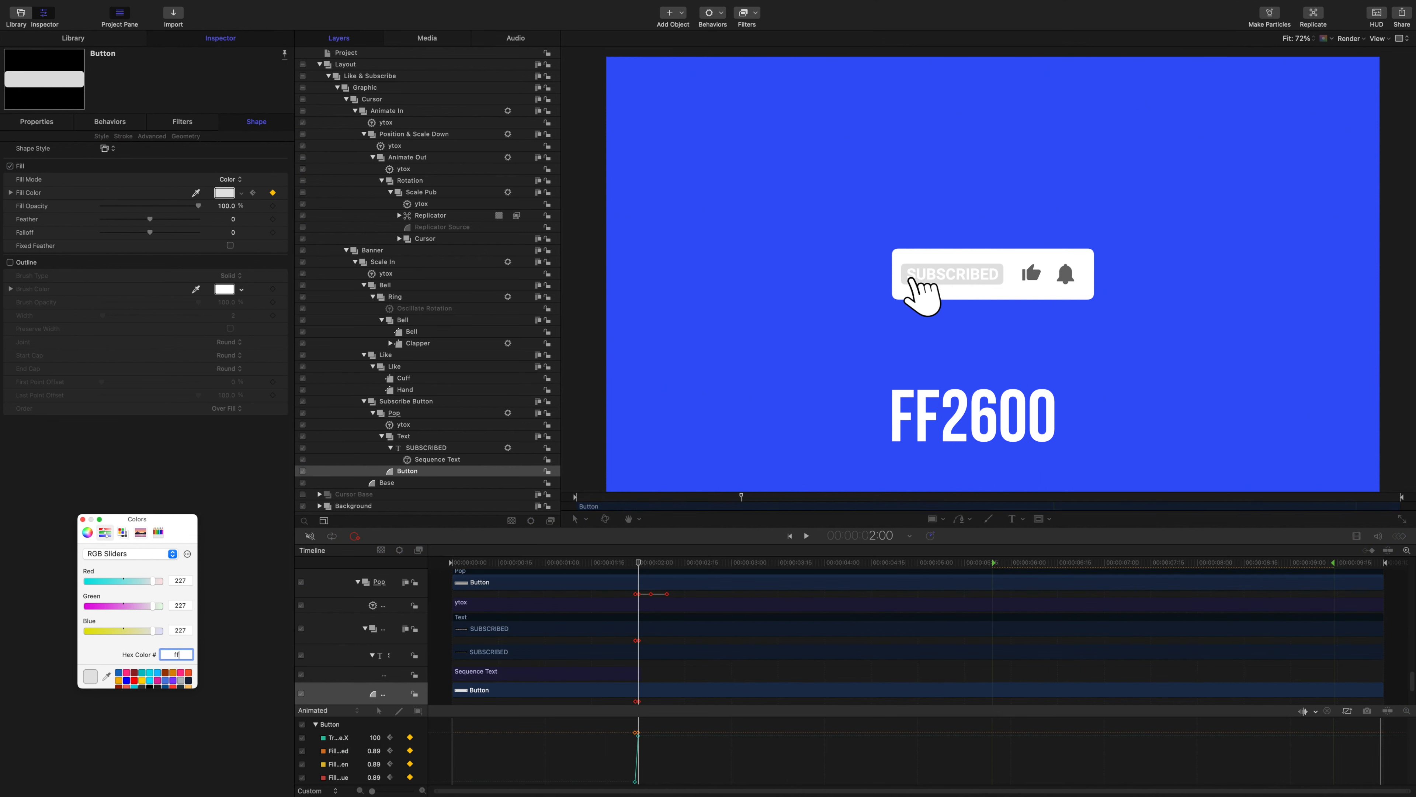
type("2600")
key("Return")
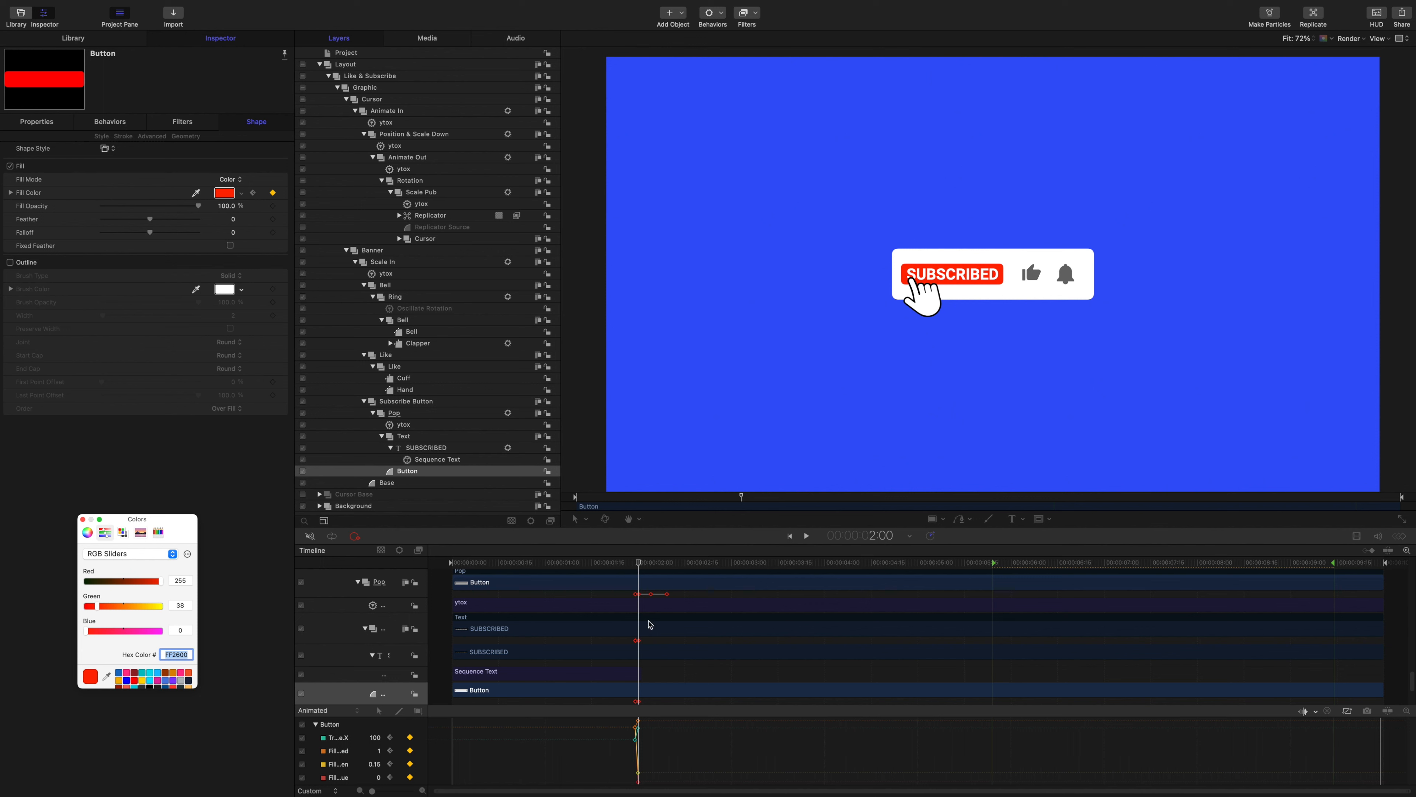
Step: Keyframe the SUBSCRIBED text's Face Color at 1:29 and set it to hex 6B6B6B
left_click(639, 565)
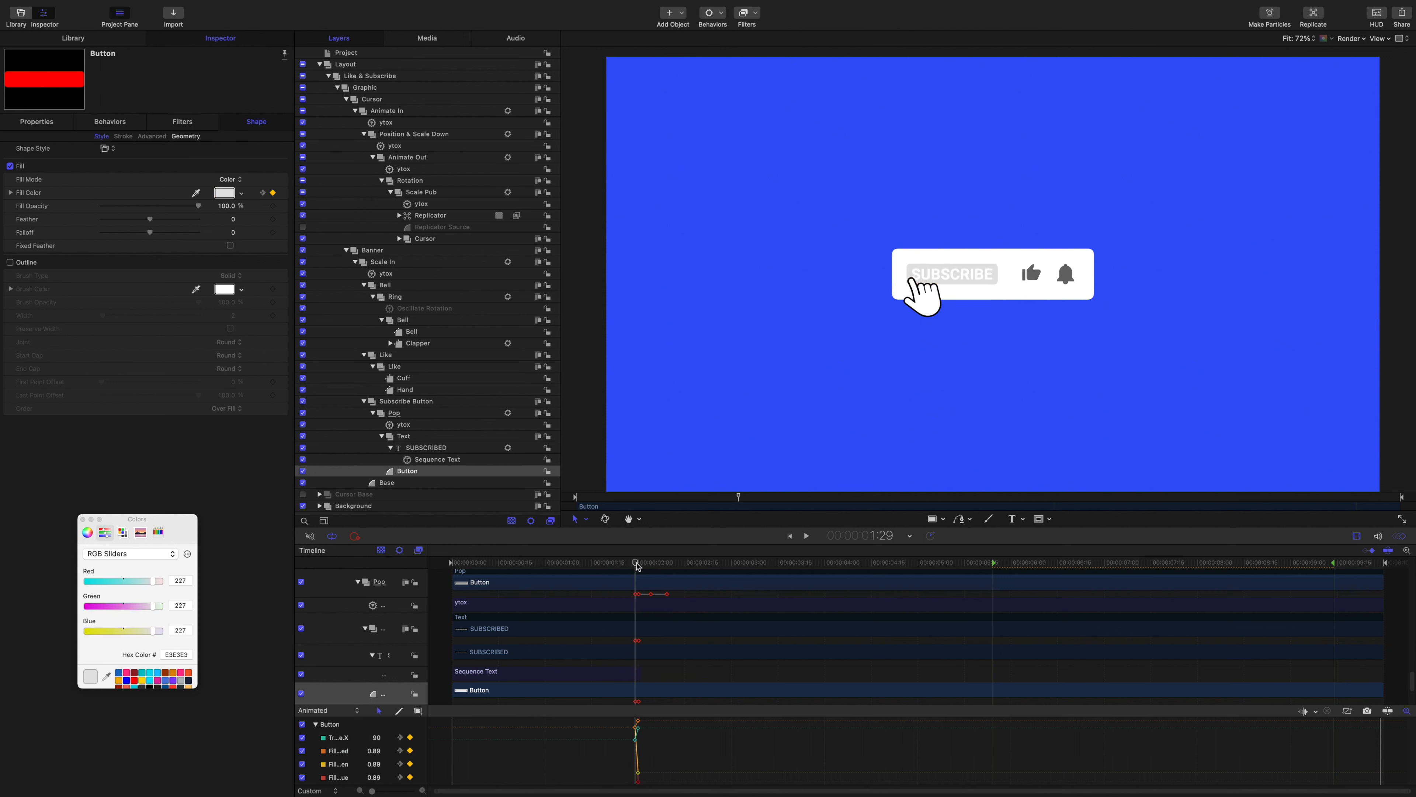
left_click_drag(638, 567, 637, 566)
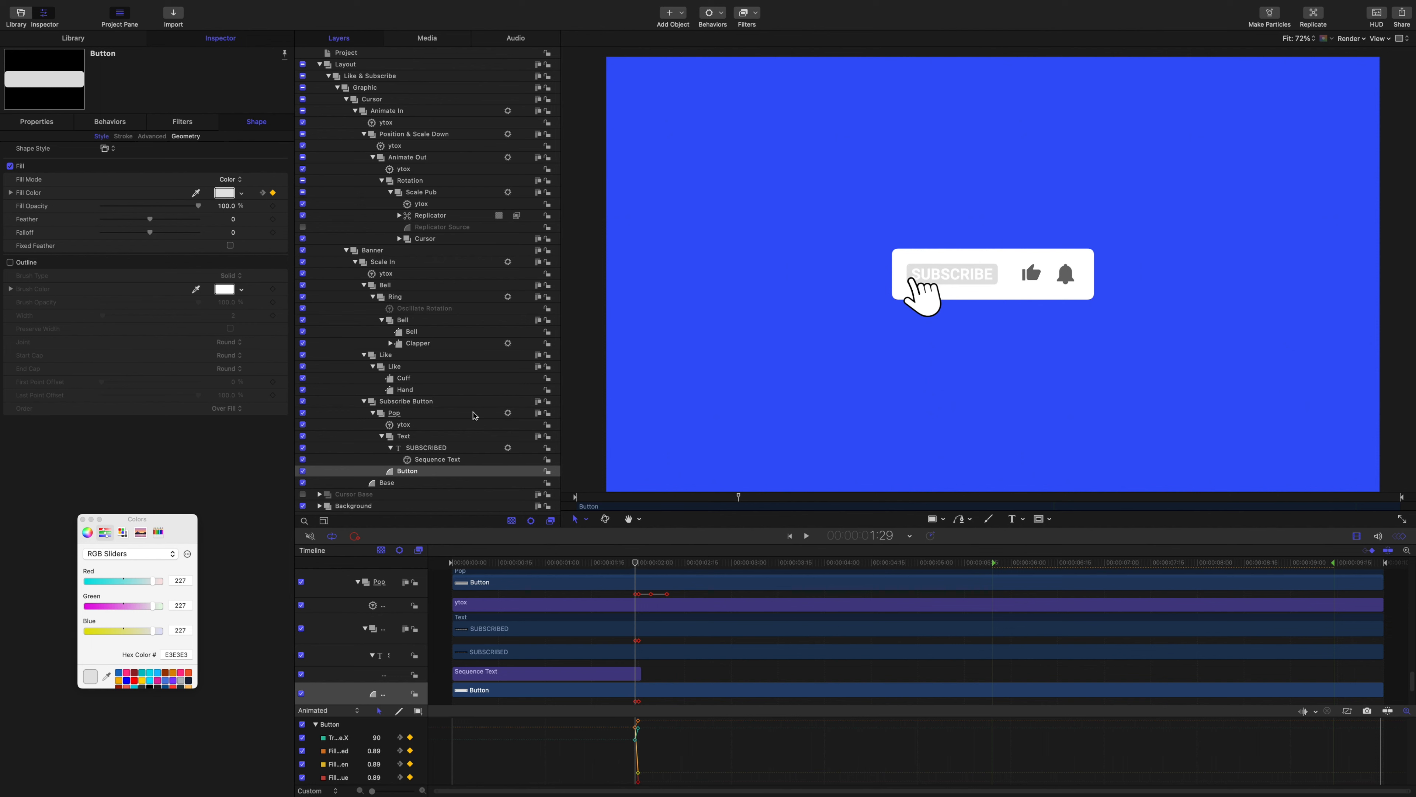
left_click(435, 450)
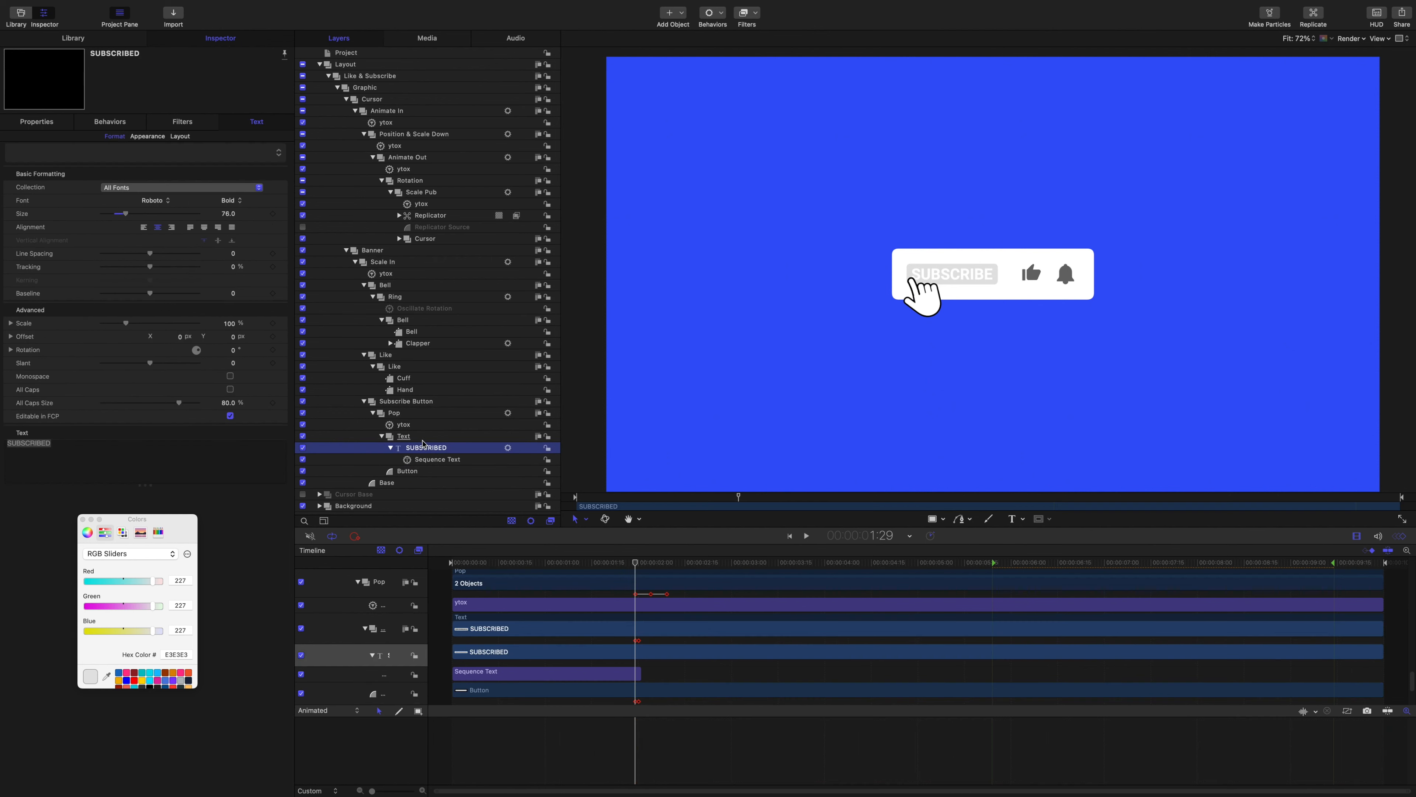
left_click(147, 136)
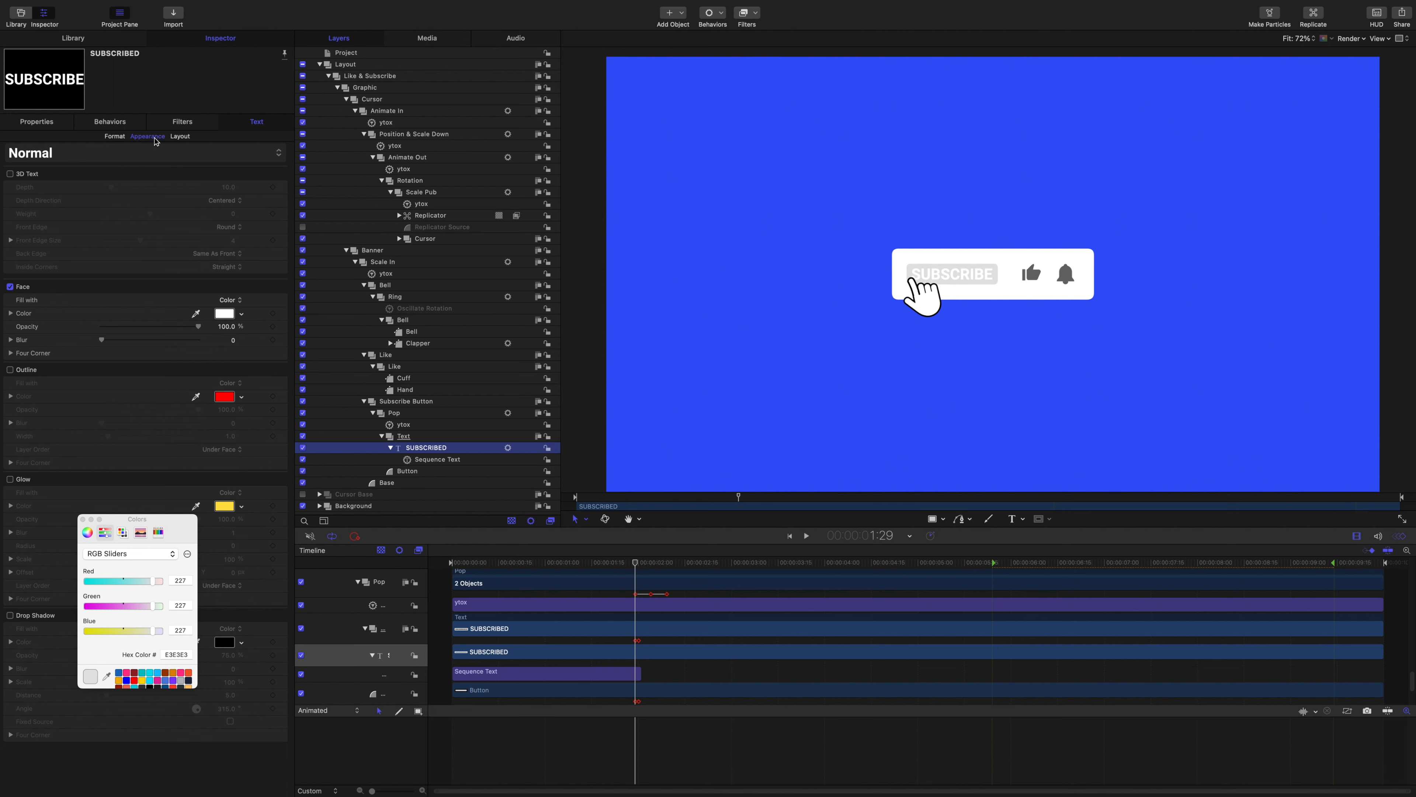
left_click(273, 314)
left_click(230, 314)
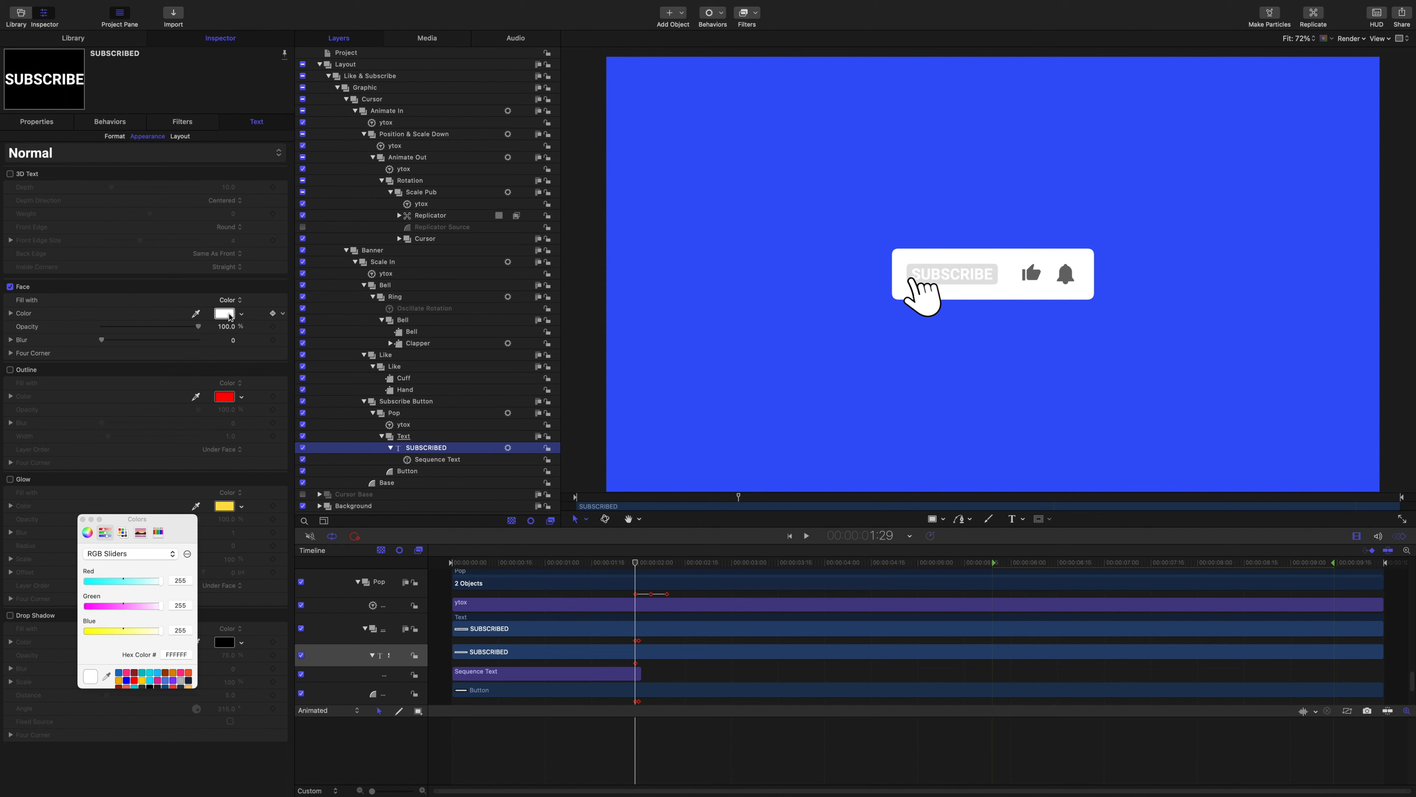
left_click(161, 653)
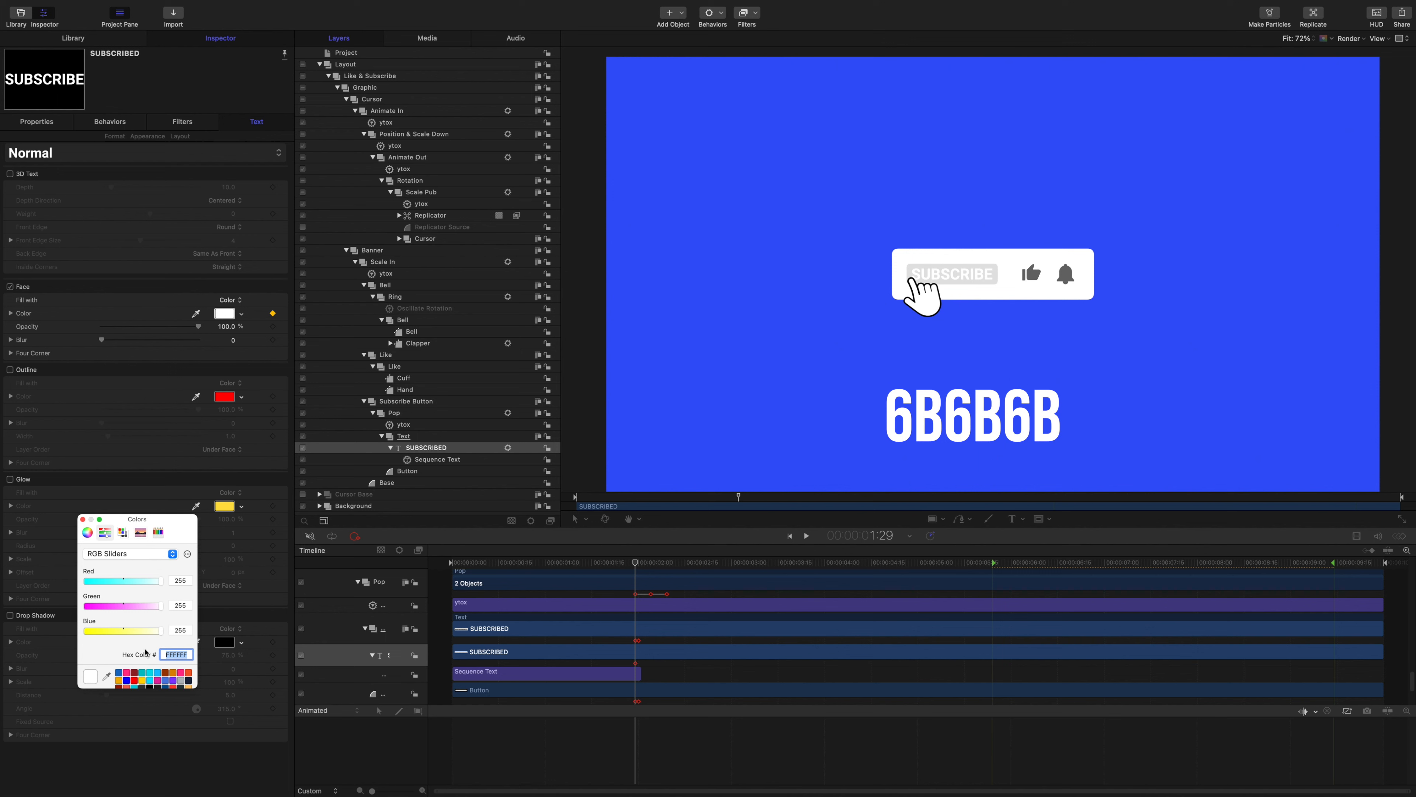
type("6b6b6b")
key("Return")
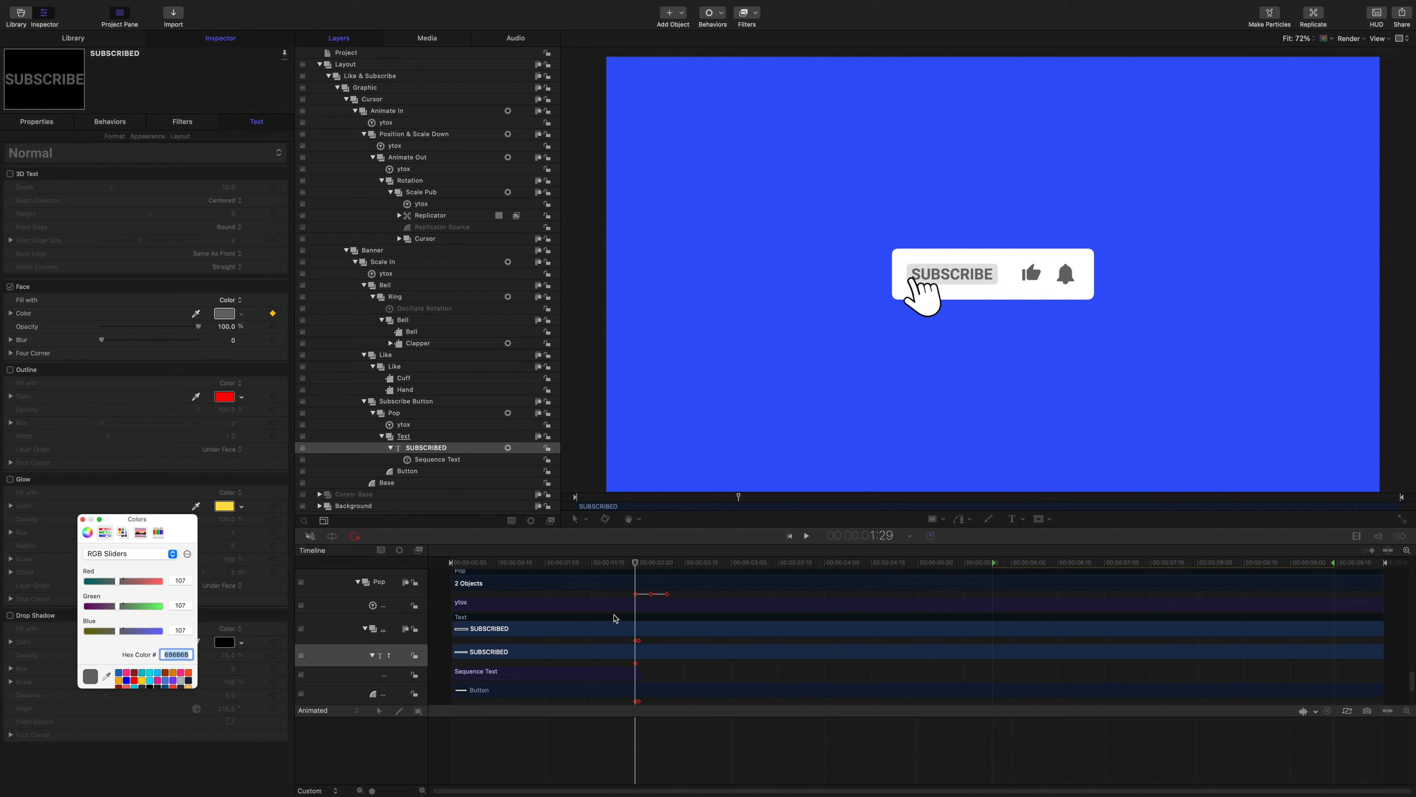
Step: Keyframe the SUBSCRIBED text's Face Color at 2:00 and set it to White from the Apple color palette
left_click(637, 566)
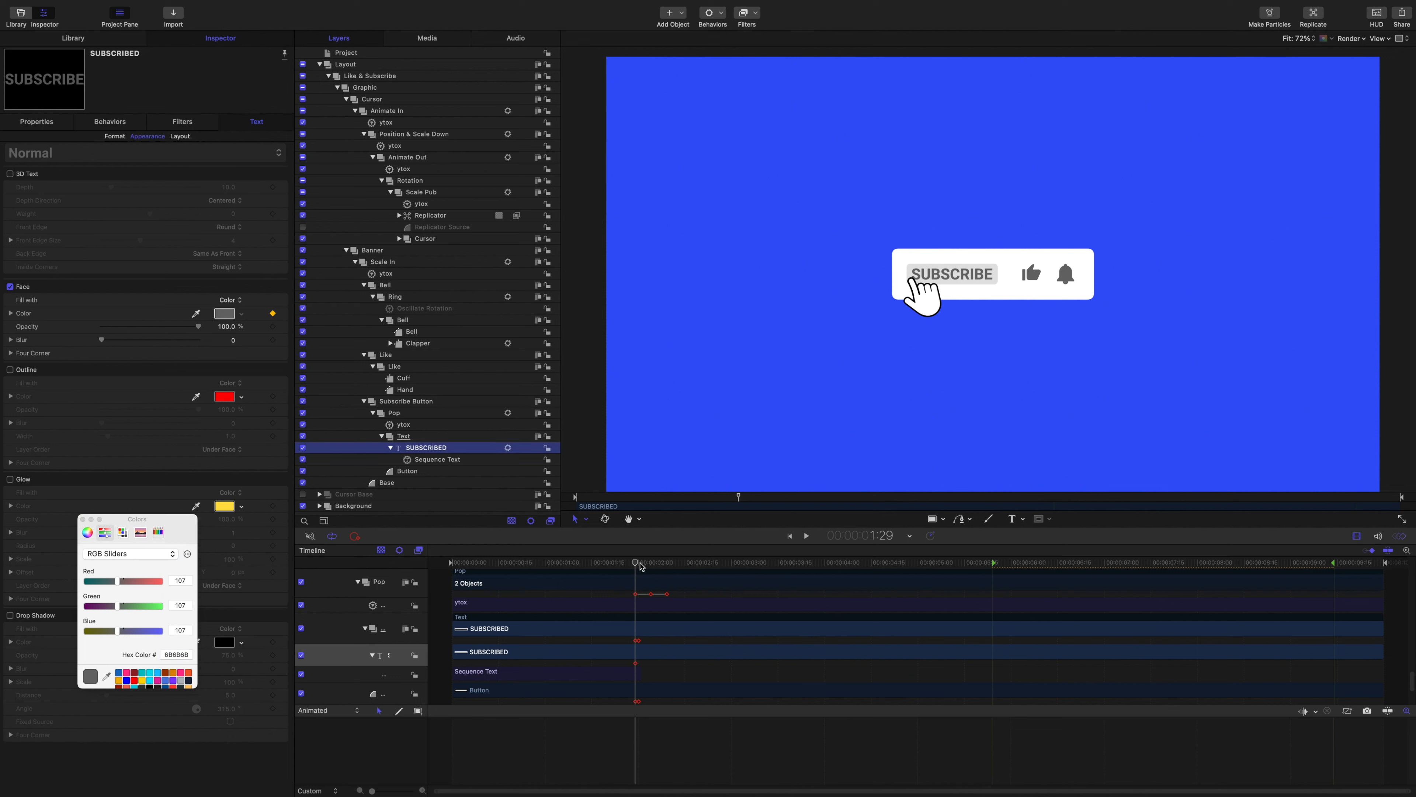
left_click_drag(636, 562, 639, 563)
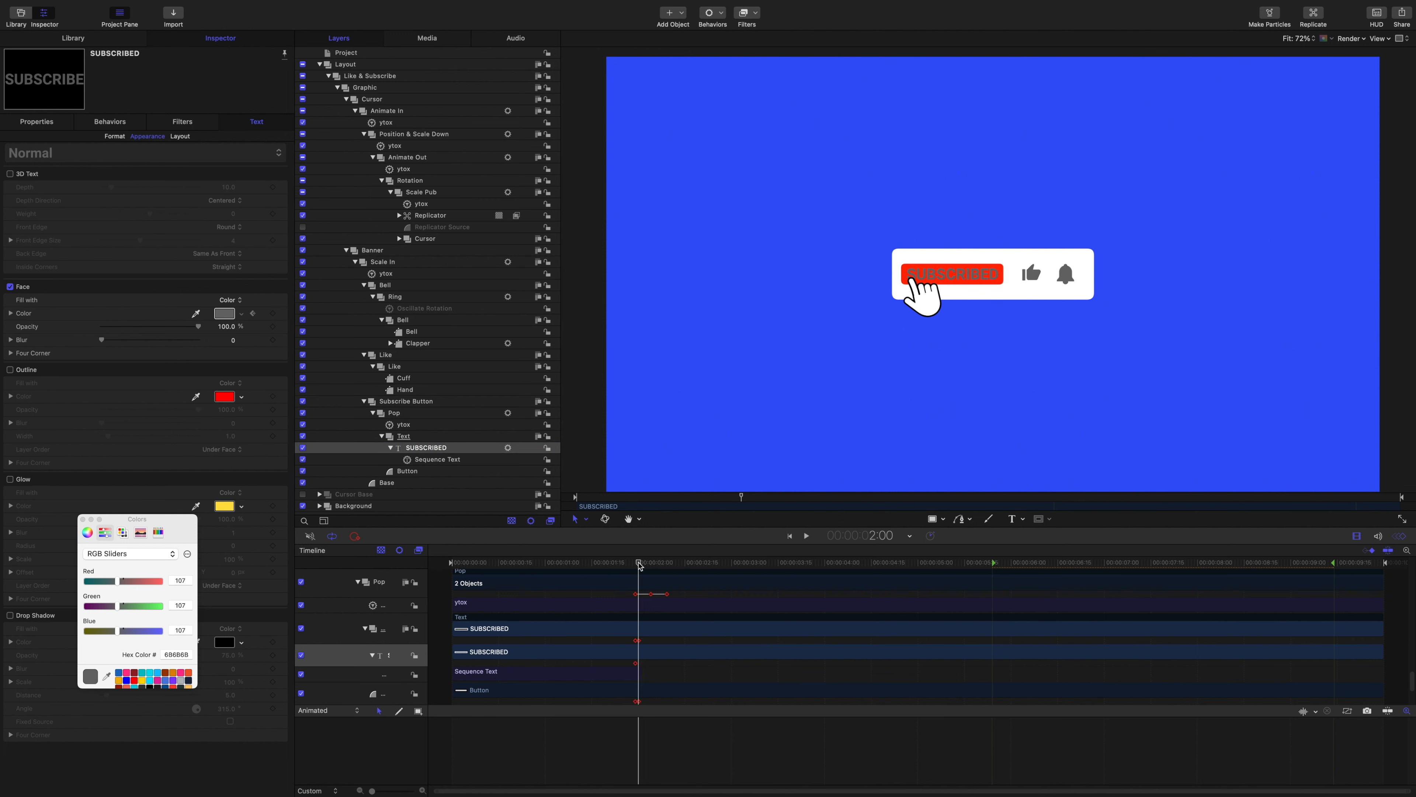
left_click(272, 313)
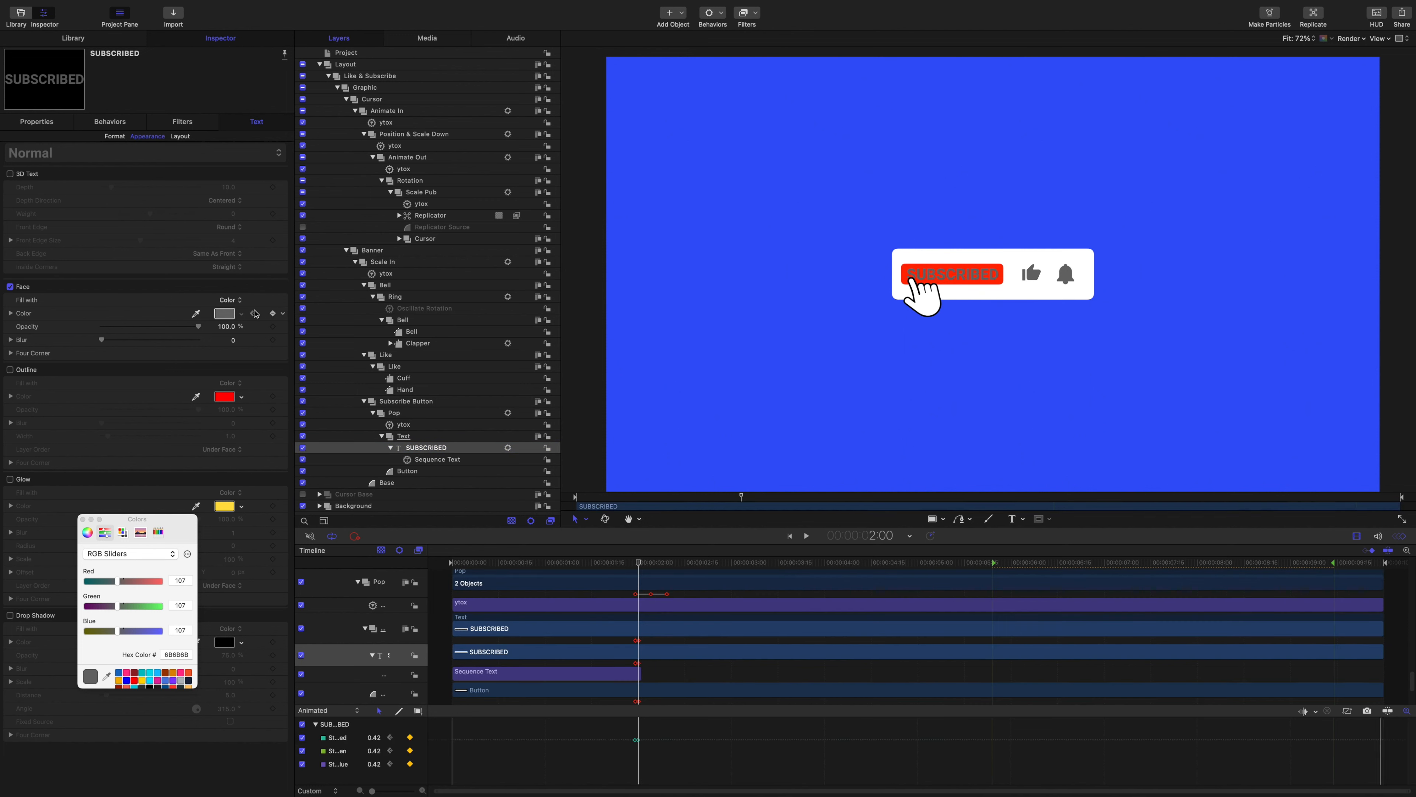
left_click(124, 533)
left_click(93, 652)
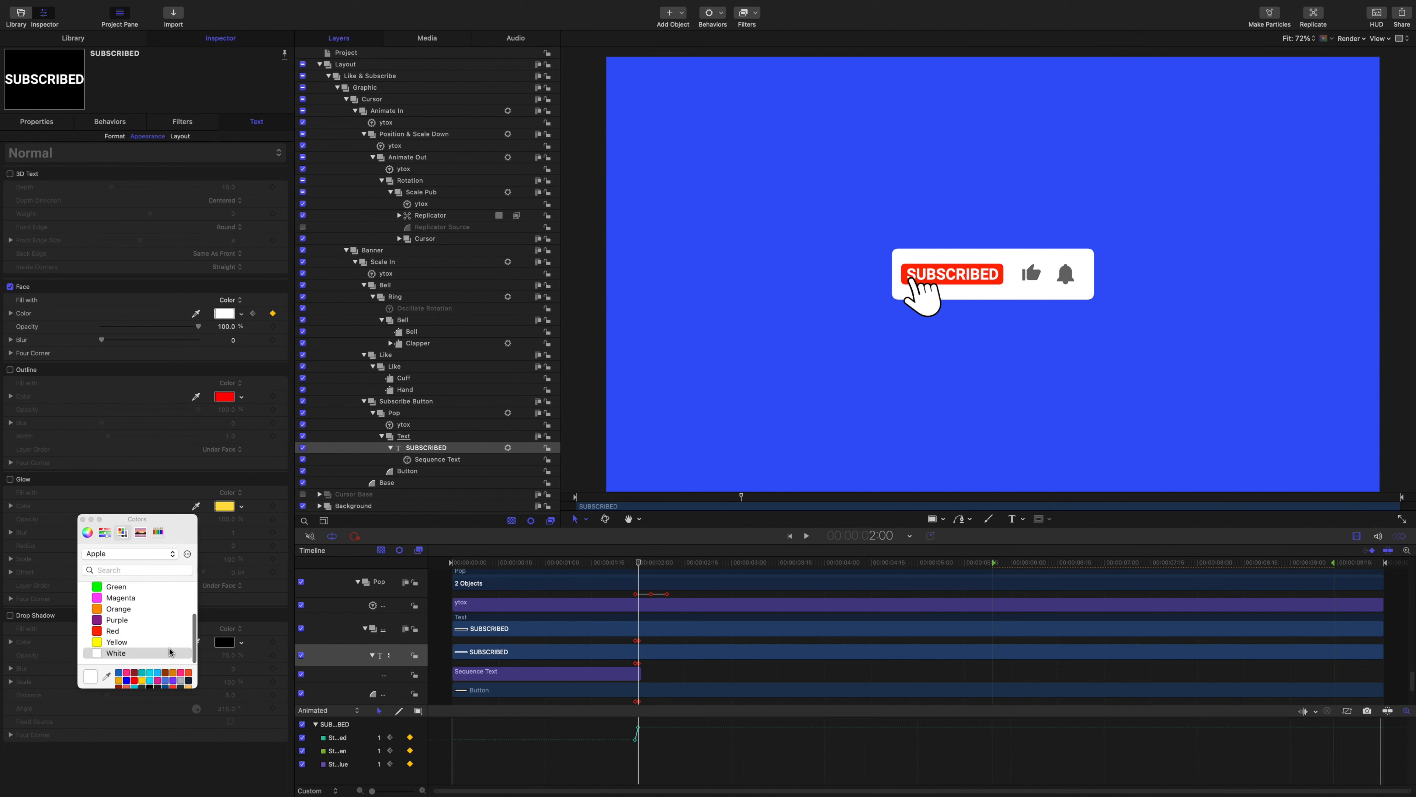
Step: Play the animation from the start to check the Subscribe button's text and color changes
left_click_drag(640, 566, 641, 566)
key("Home")
key("space")
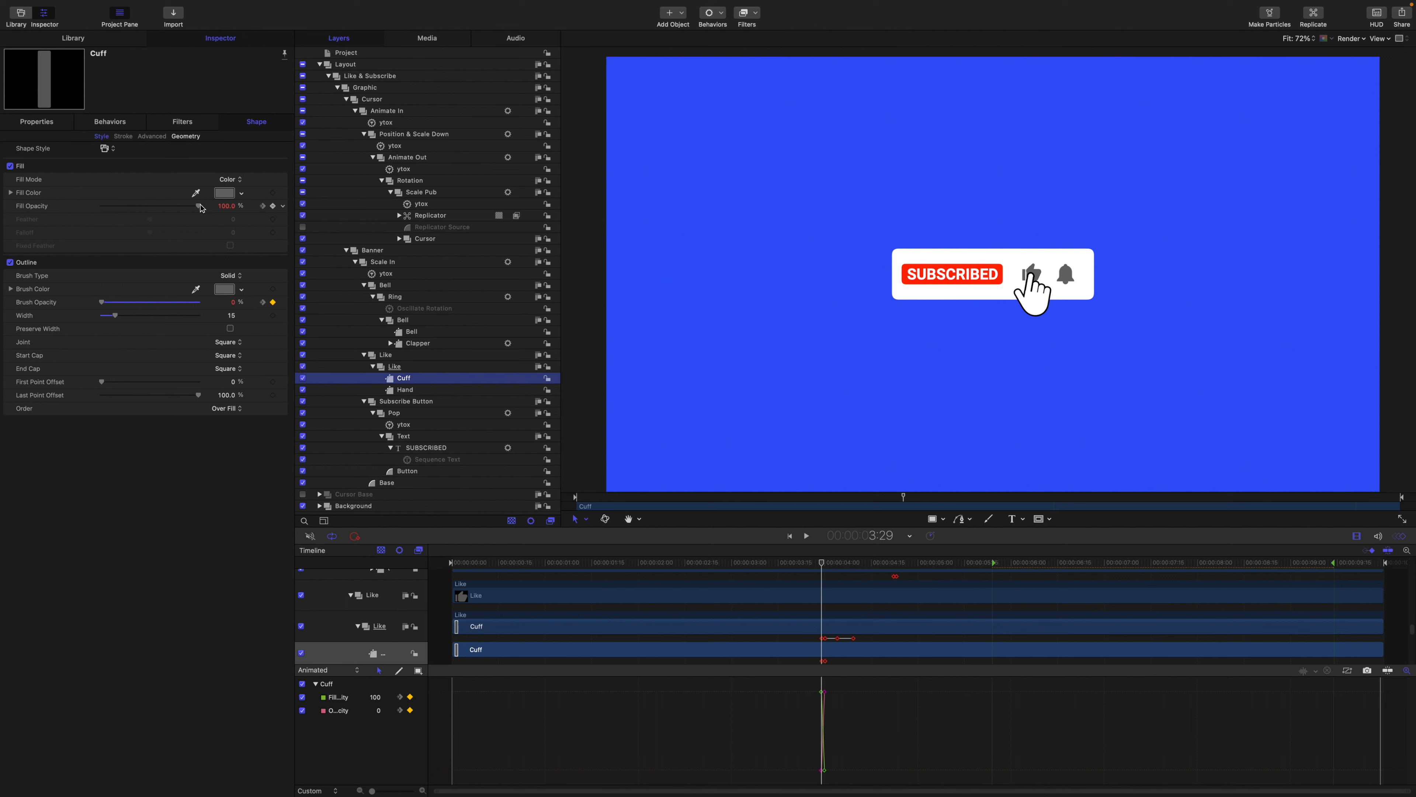
Step: At the 3:29 keyframe, set Fill Opacity to 0% and Brush Opacity to 100% on the Like icon's Cuff and Hand
left_click_drag(198, 206, 101, 206)
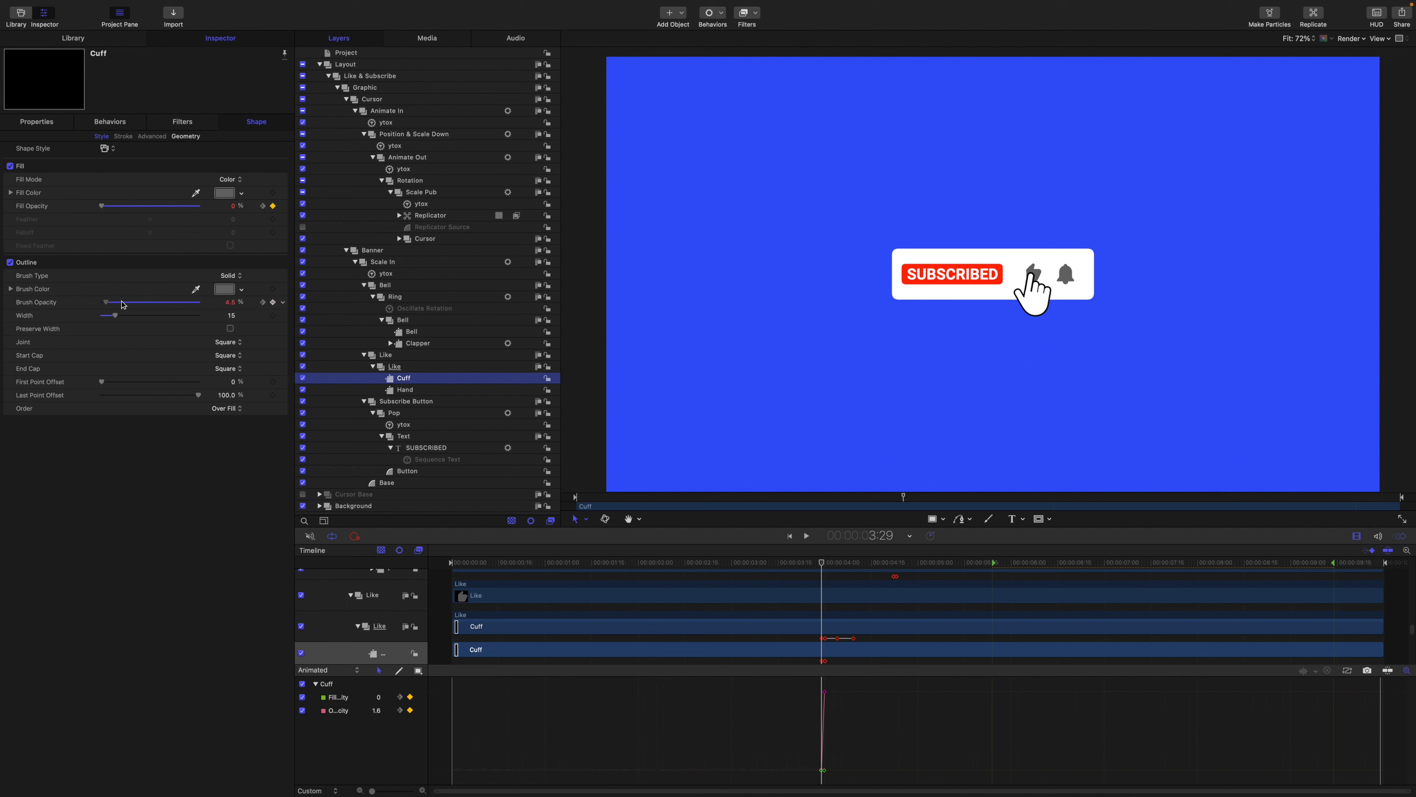
left_click_drag(123, 302, 201, 301)
left_click(404, 390)
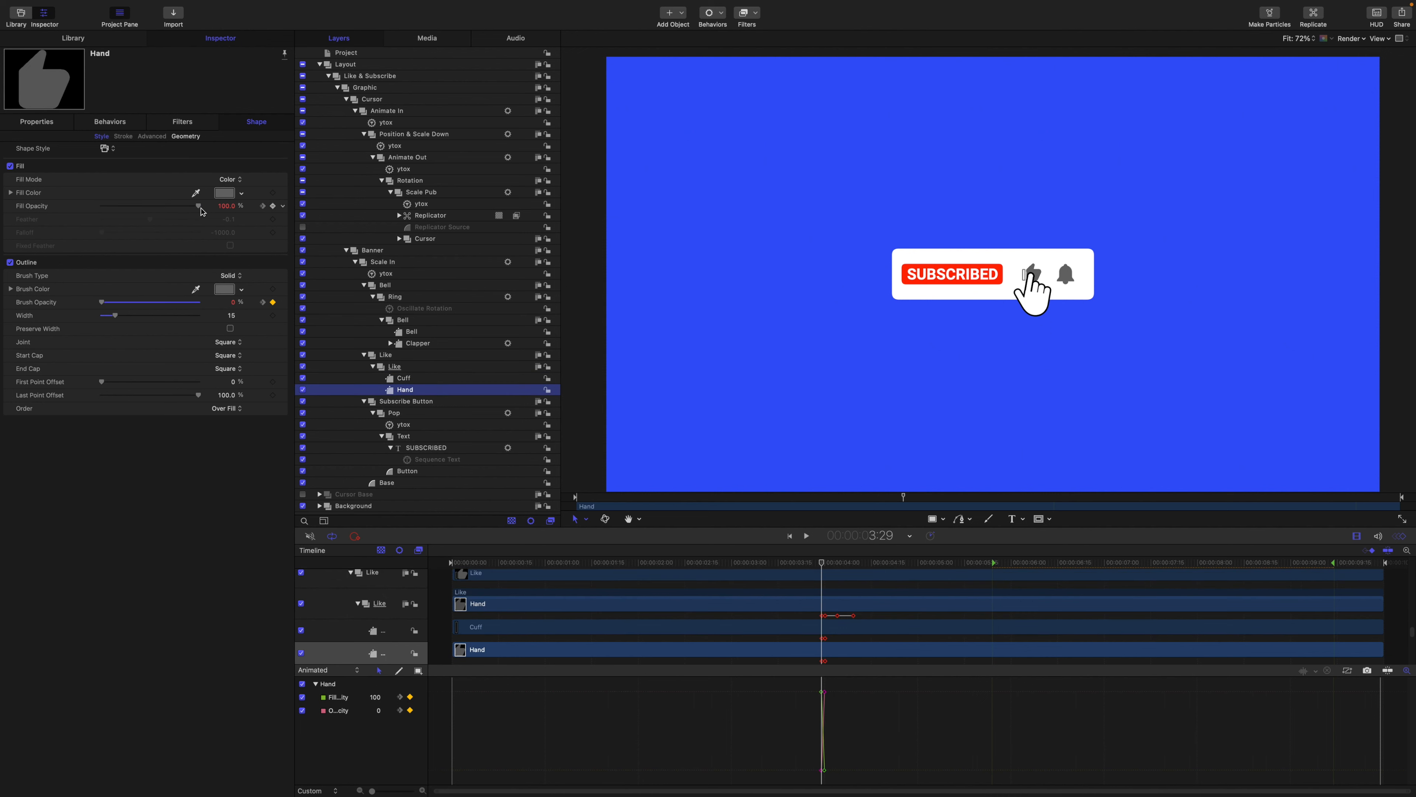
left_click_drag(200, 206, 101, 206)
left_click_drag(102, 302, 200, 302)
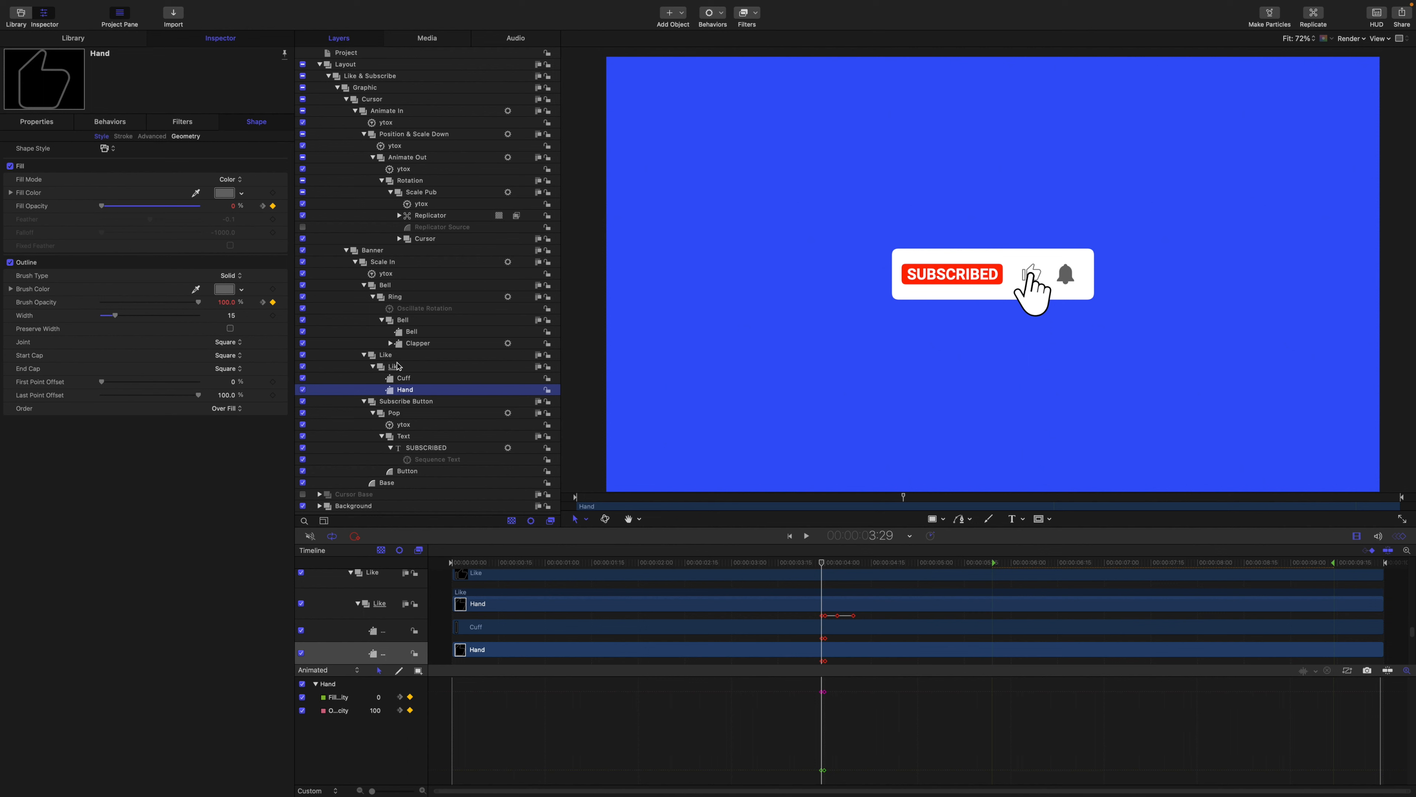
Step: At the 4:00 keyframe, set Fill Opacity to 100% and Brush Opacity to 0% on the Like icon's Hand and Cuff
left_click(263, 208)
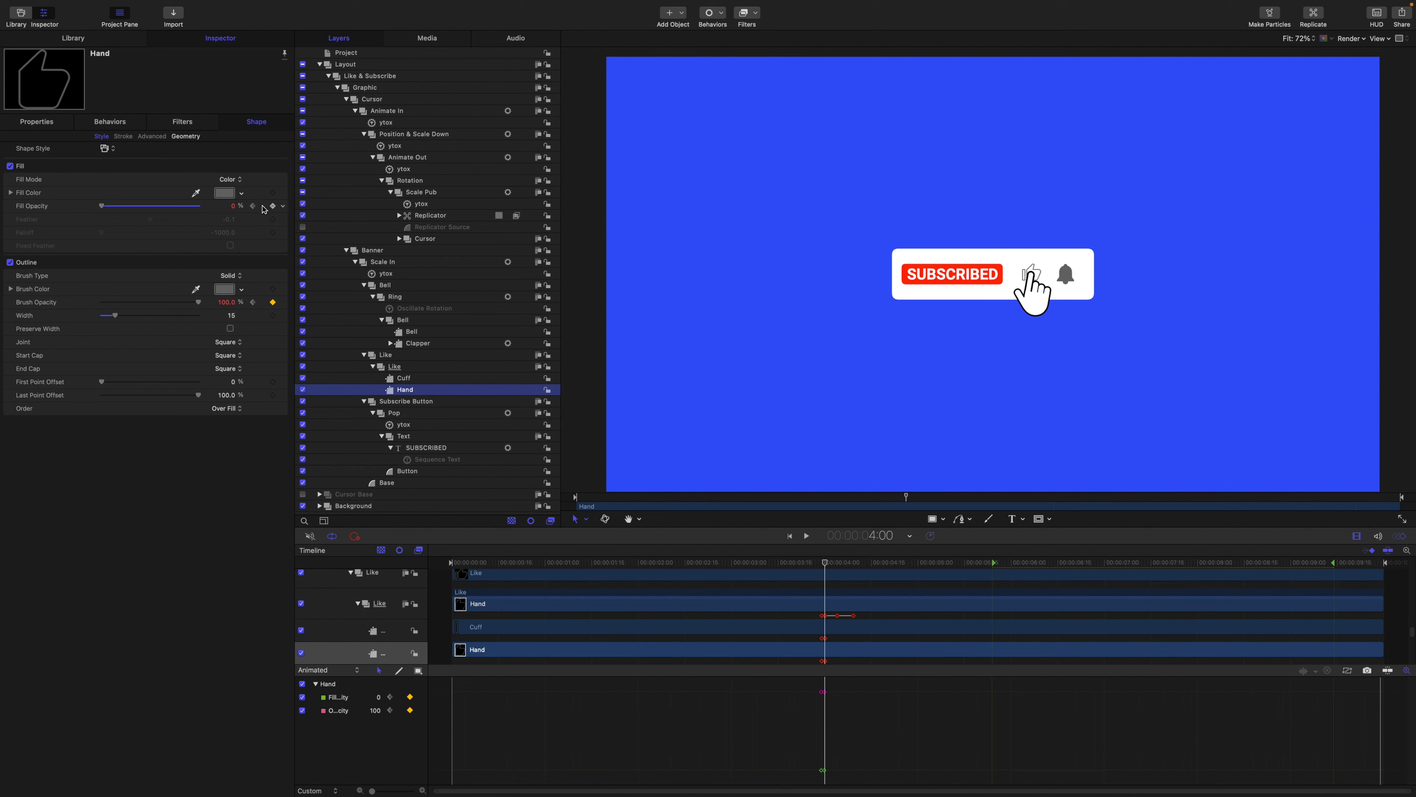
left_click_drag(101, 206, 199, 206)
left_click_drag(198, 302, 101, 302)
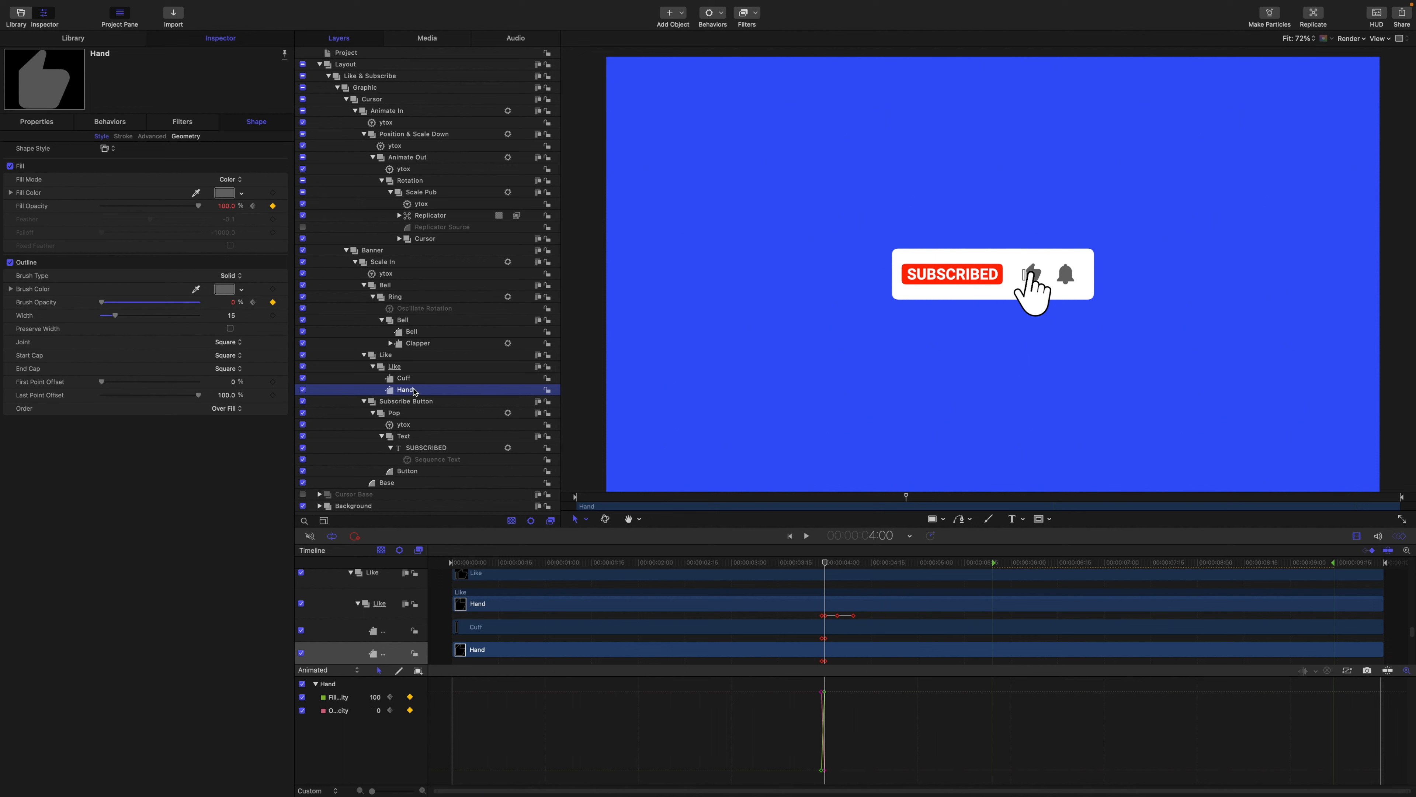
left_click(405, 379)
left_click_drag(108, 207, 199, 206)
left_click_drag(198, 302, 102, 301)
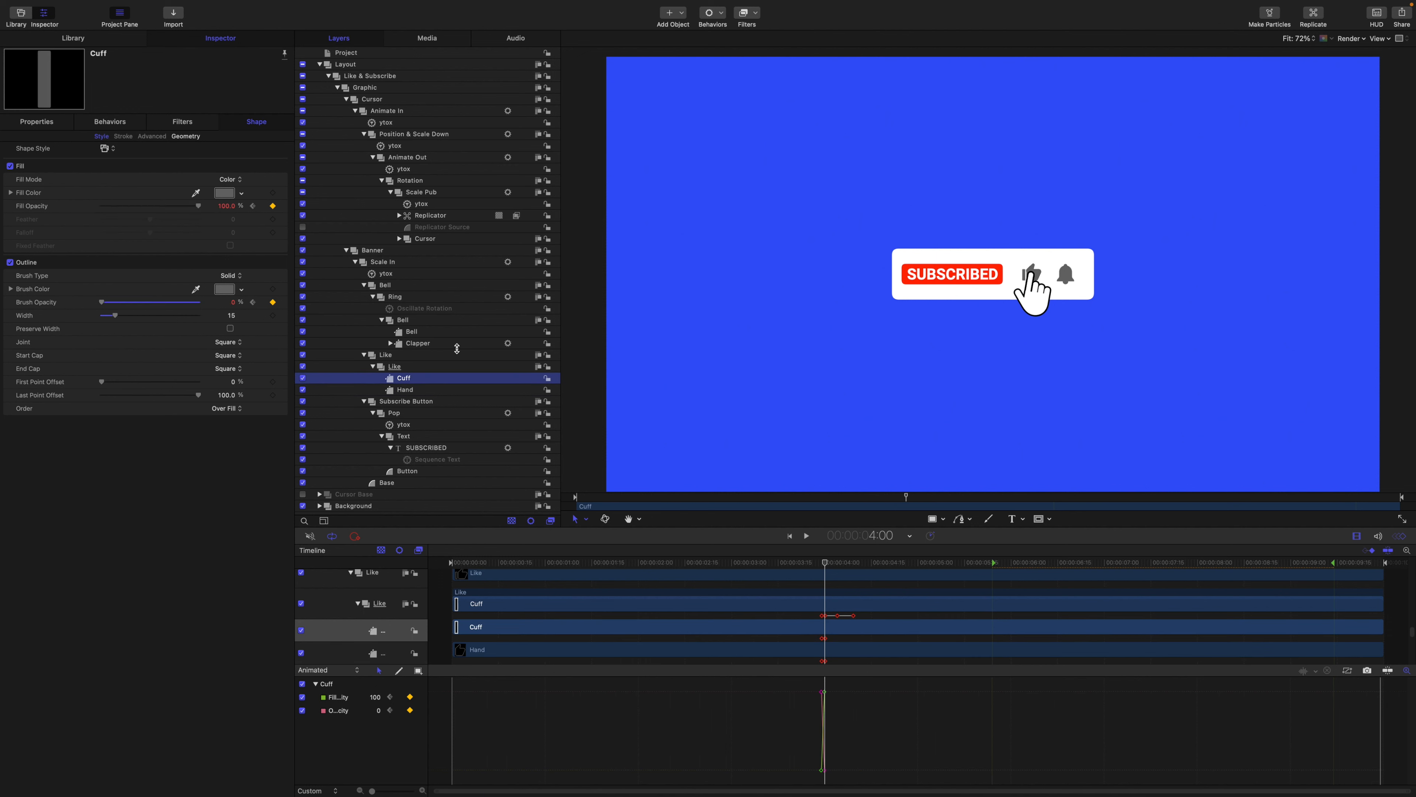
mouse_move(826, 565)
left_mouse_down()
mouse_move(809, 561)
mouse_move(829, 559)
left_mouse_up()
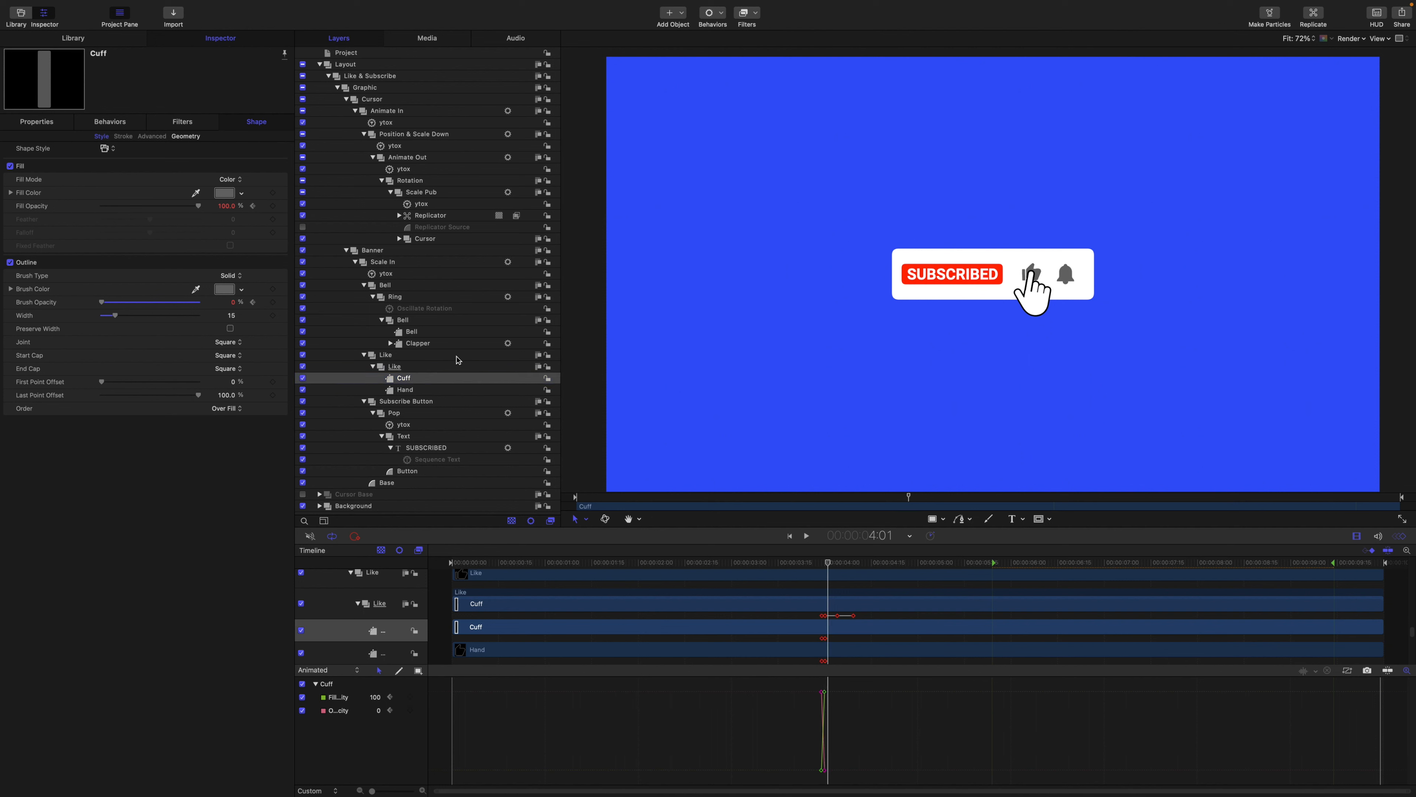
Step: At the 4:22 keyframe, set Fill Opacity to 0% and Brush Opacity to 100% on the Bell and Clapper shapes
left_click(413, 333)
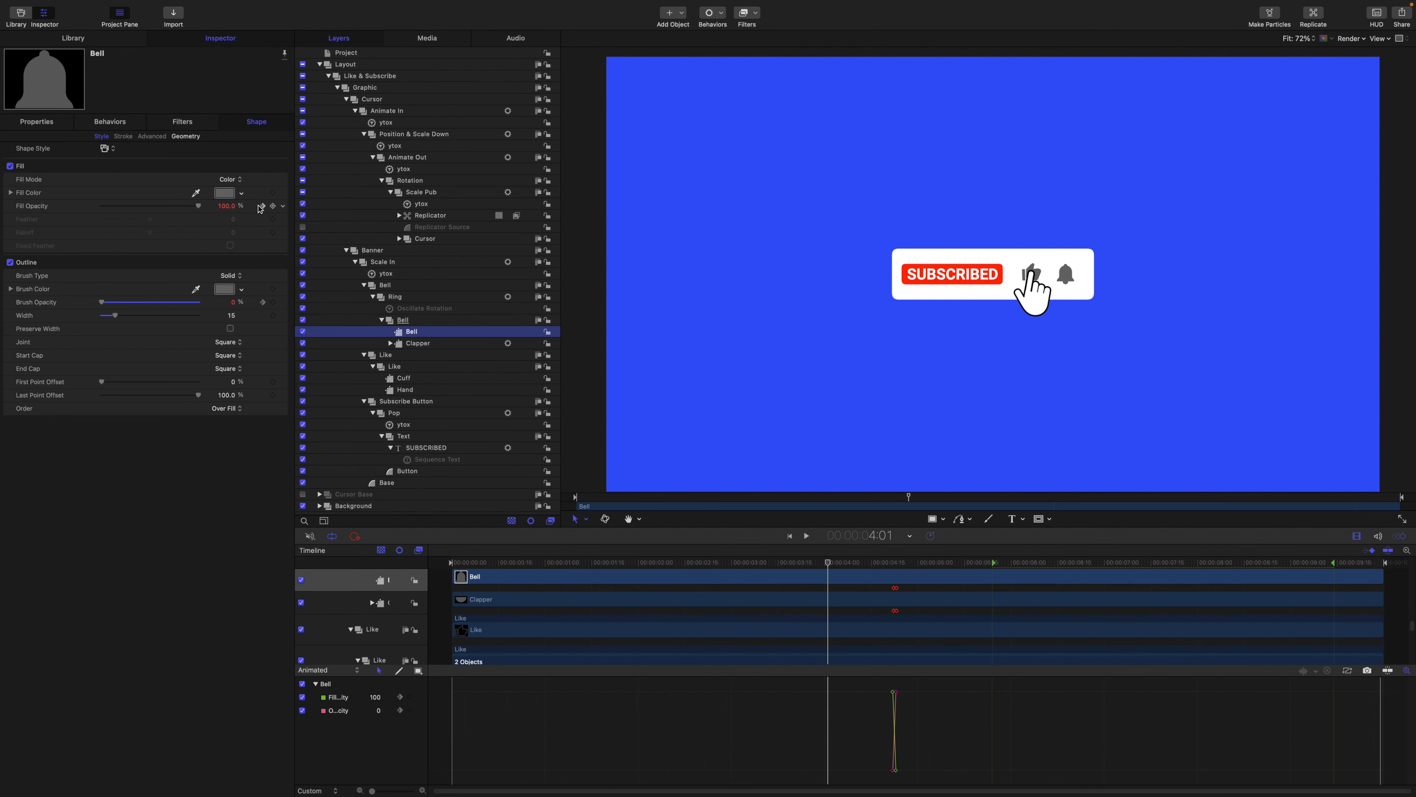
left_click(263, 208)
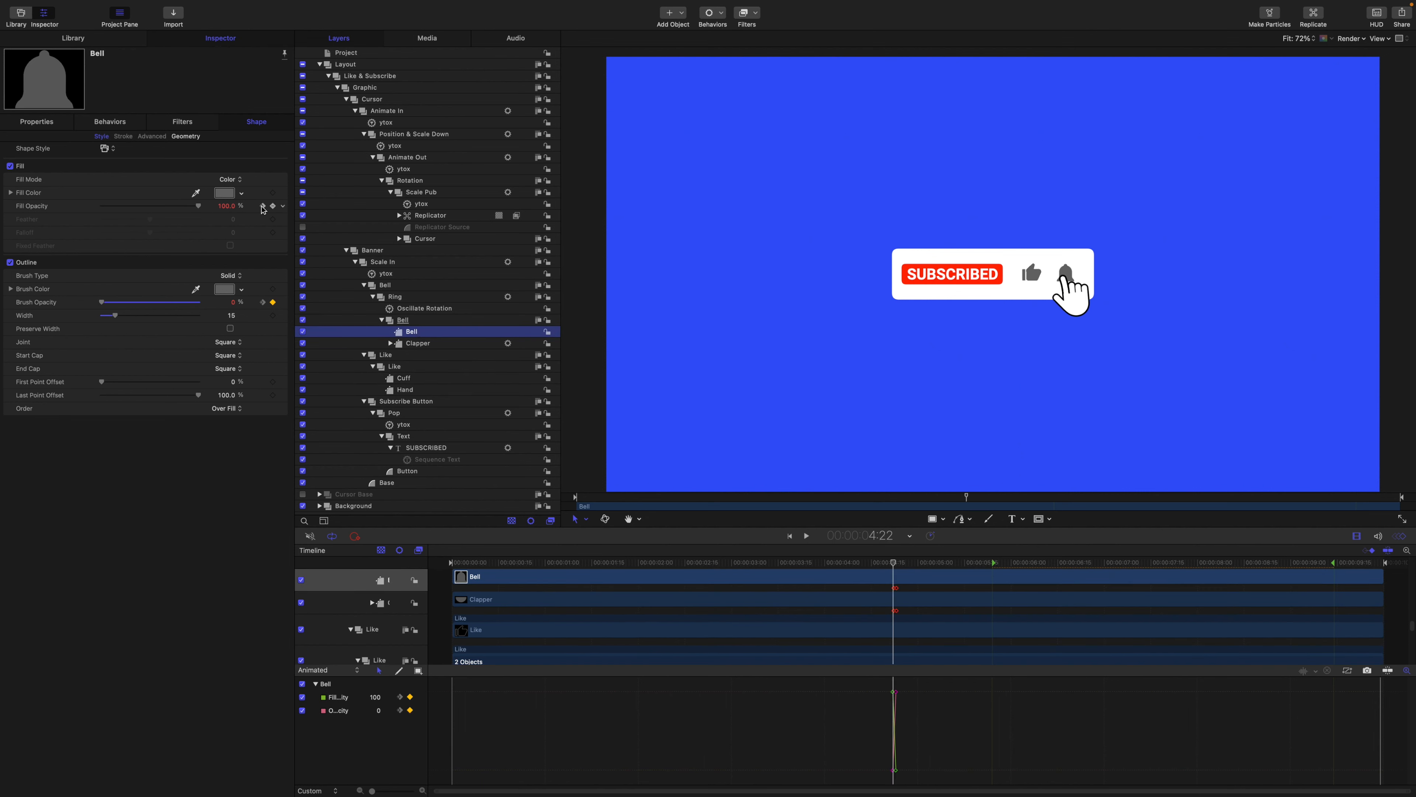
left_click_drag(197, 206, 101, 206)
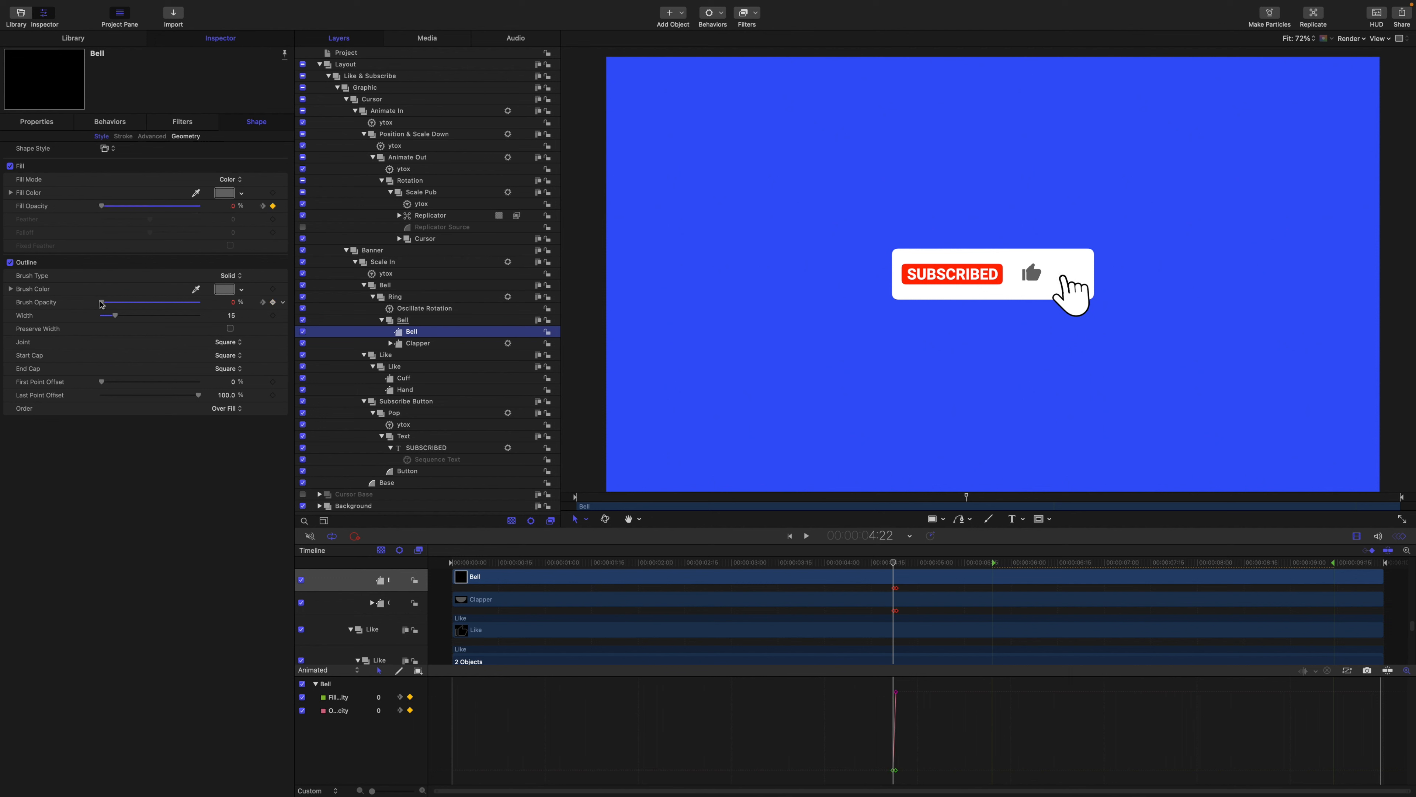
left_click(412, 343)
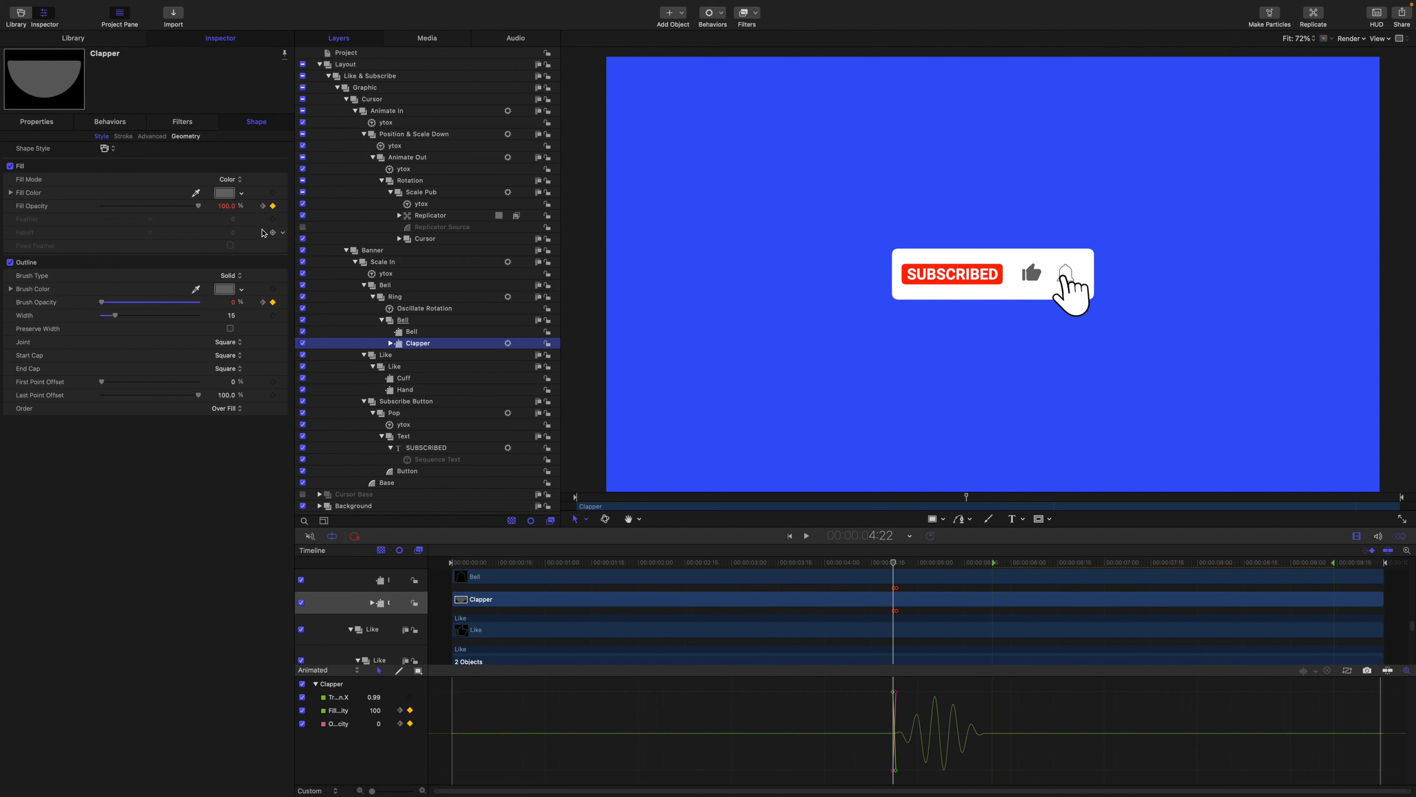
left_click_drag(198, 206, 101, 206)
left_click(103, 303)
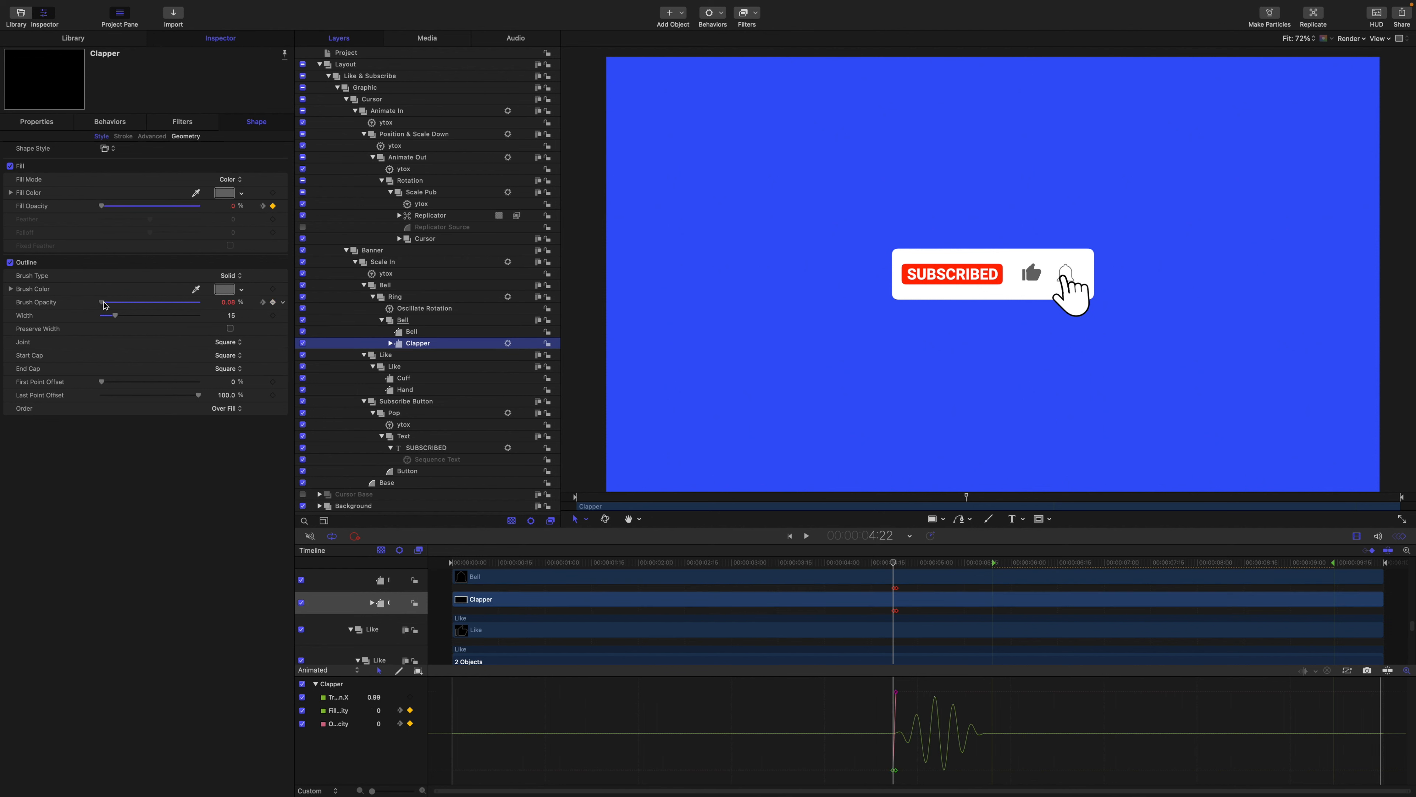
left_click_drag(105, 305, 201, 304)
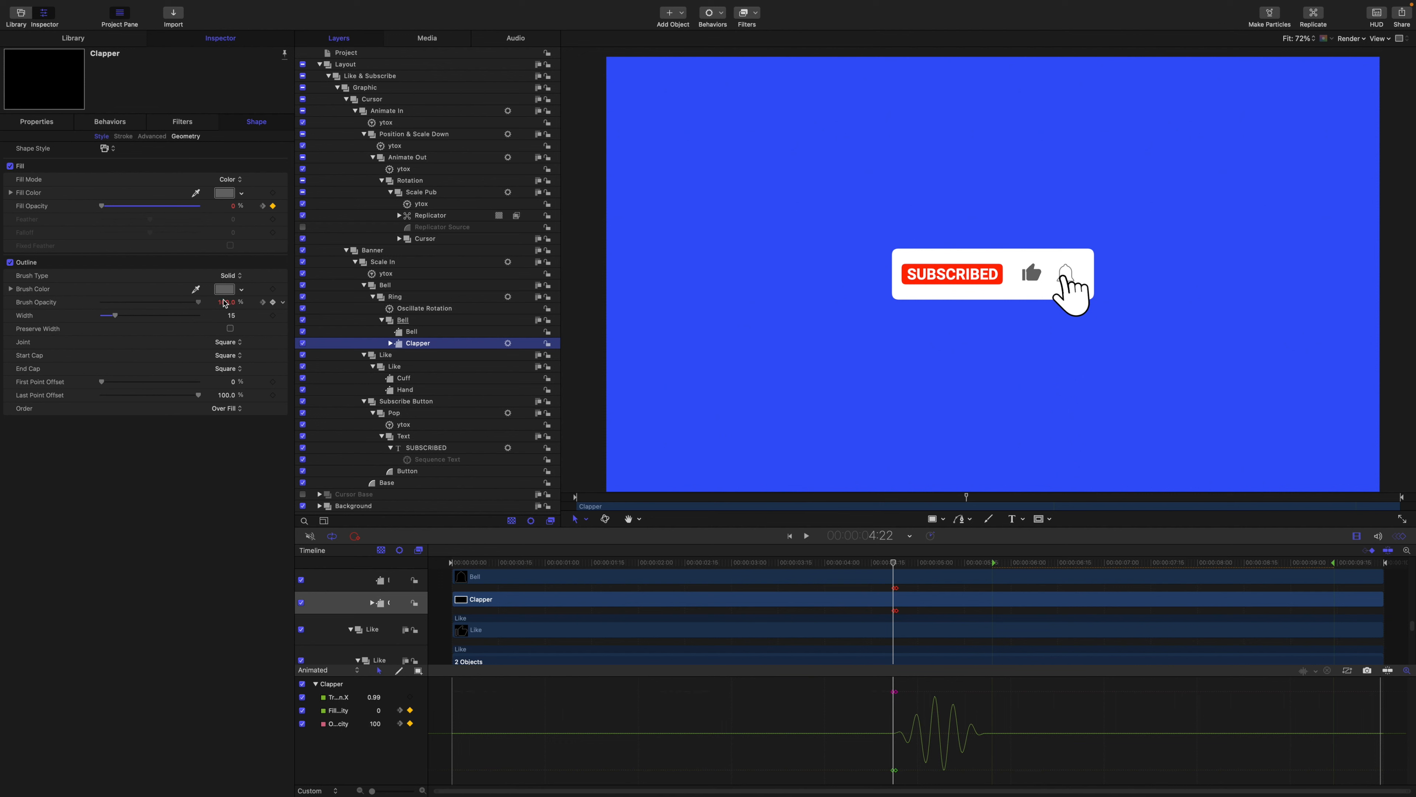
Step: At the 4:23 keyframe, set Fill Opacity to 100% and Brush Opacity to 0% on the Clapper and Bell shapes
left_click(264, 206)
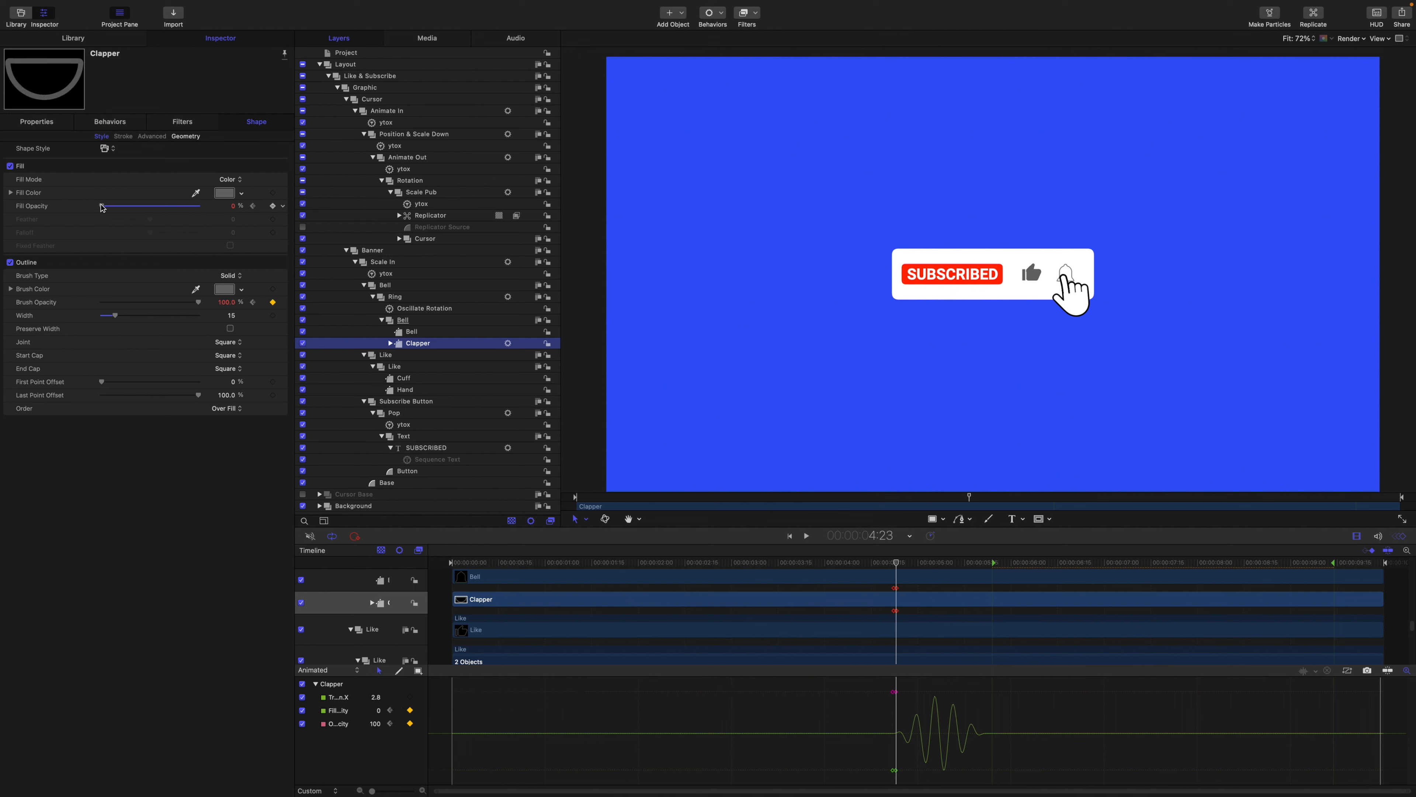
left_click_drag(102, 207, 200, 206)
left_click_drag(198, 302, 101, 304)
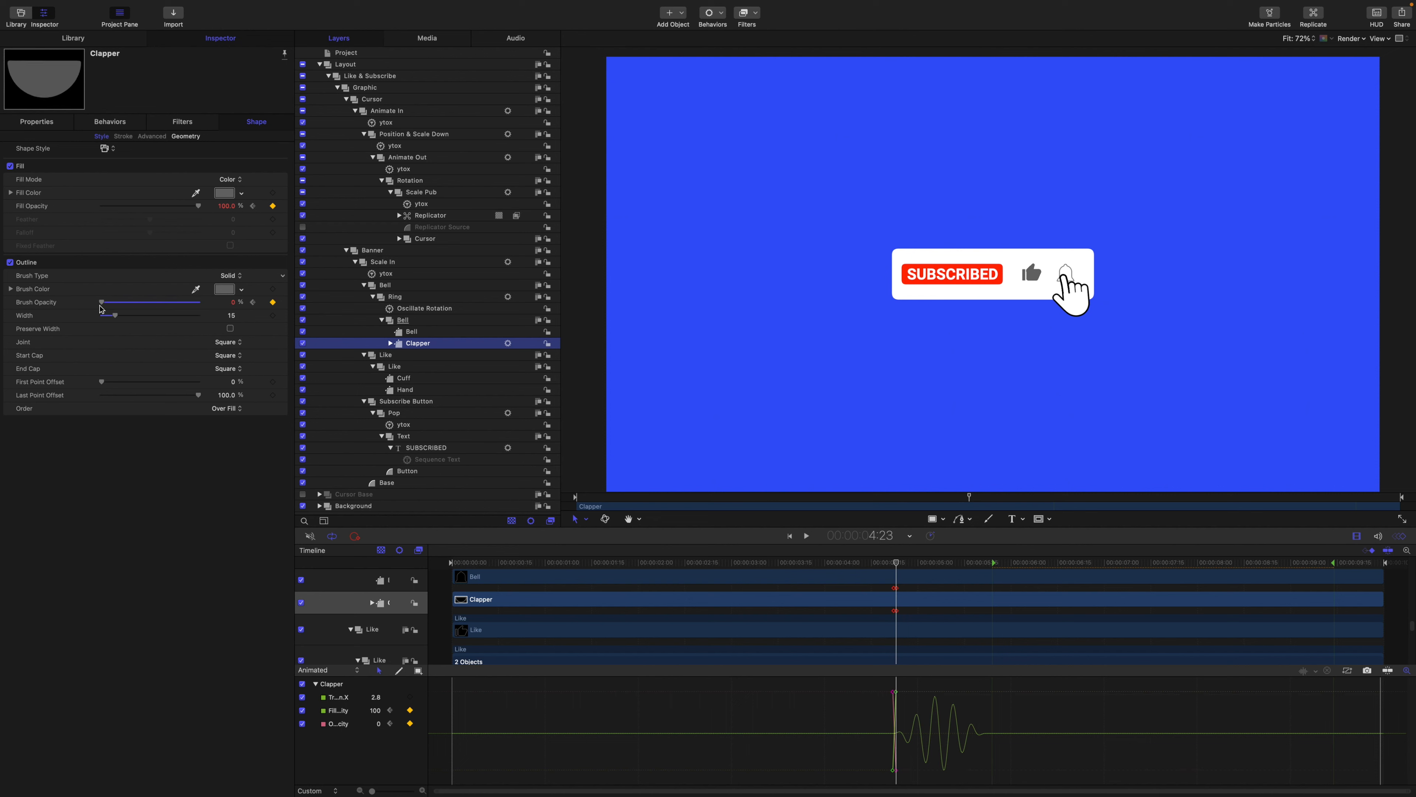
left_click(412, 333)
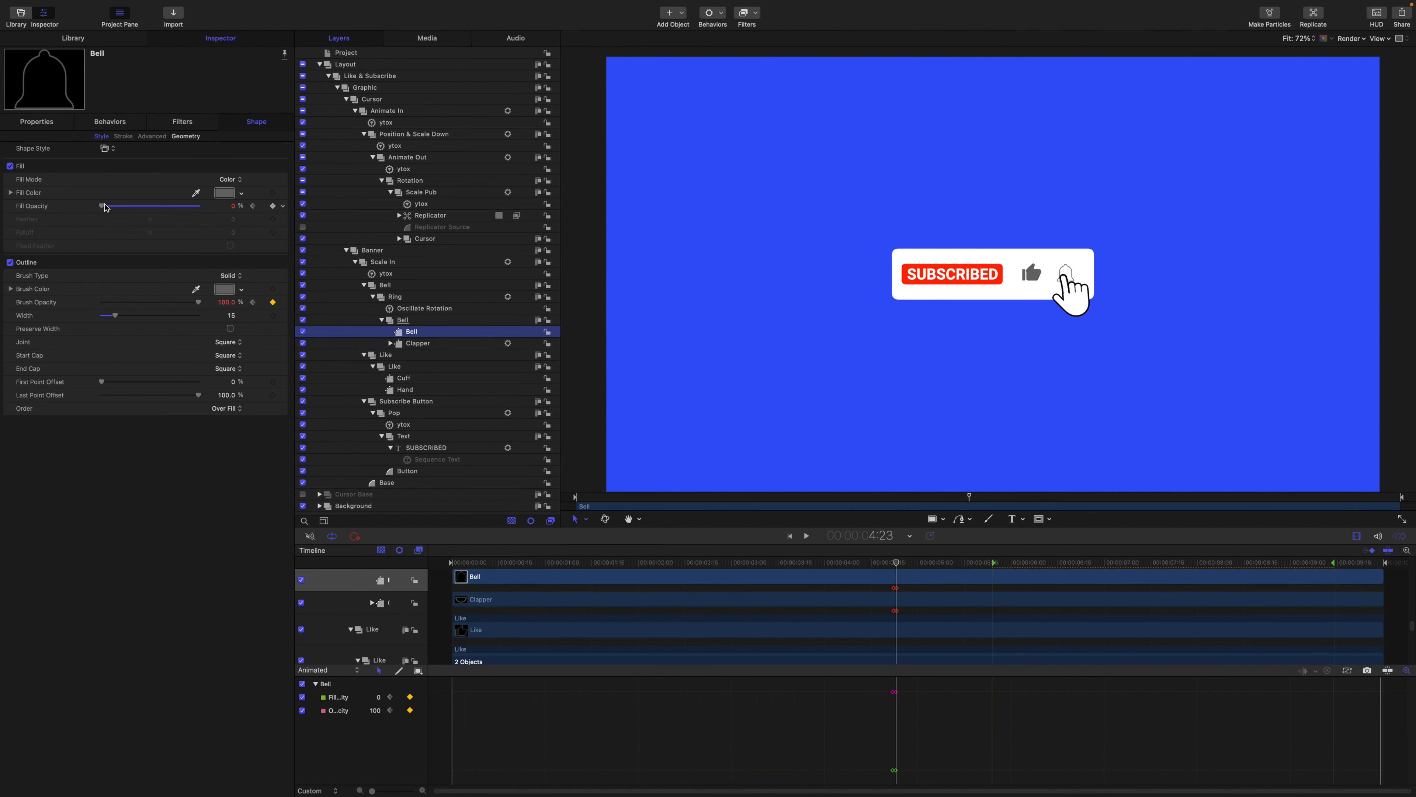
left_click_drag(102, 206, 200, 206)
left_click_drag(198, 303, 102, 304)
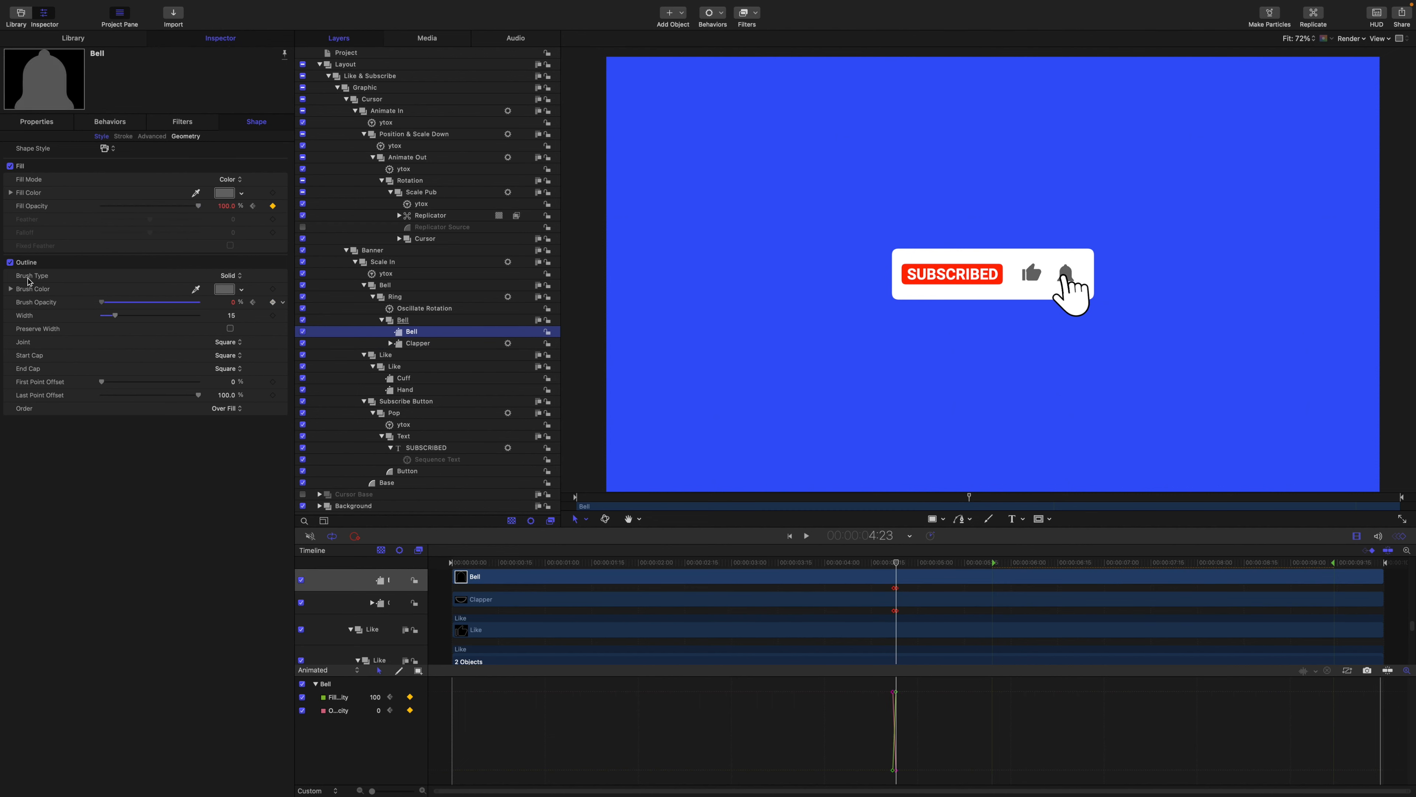
Step: Play the animation from 3:20 to check the Like and Bell icons switching from outline to fill
left_click_drag(896, 562, 795, 553)
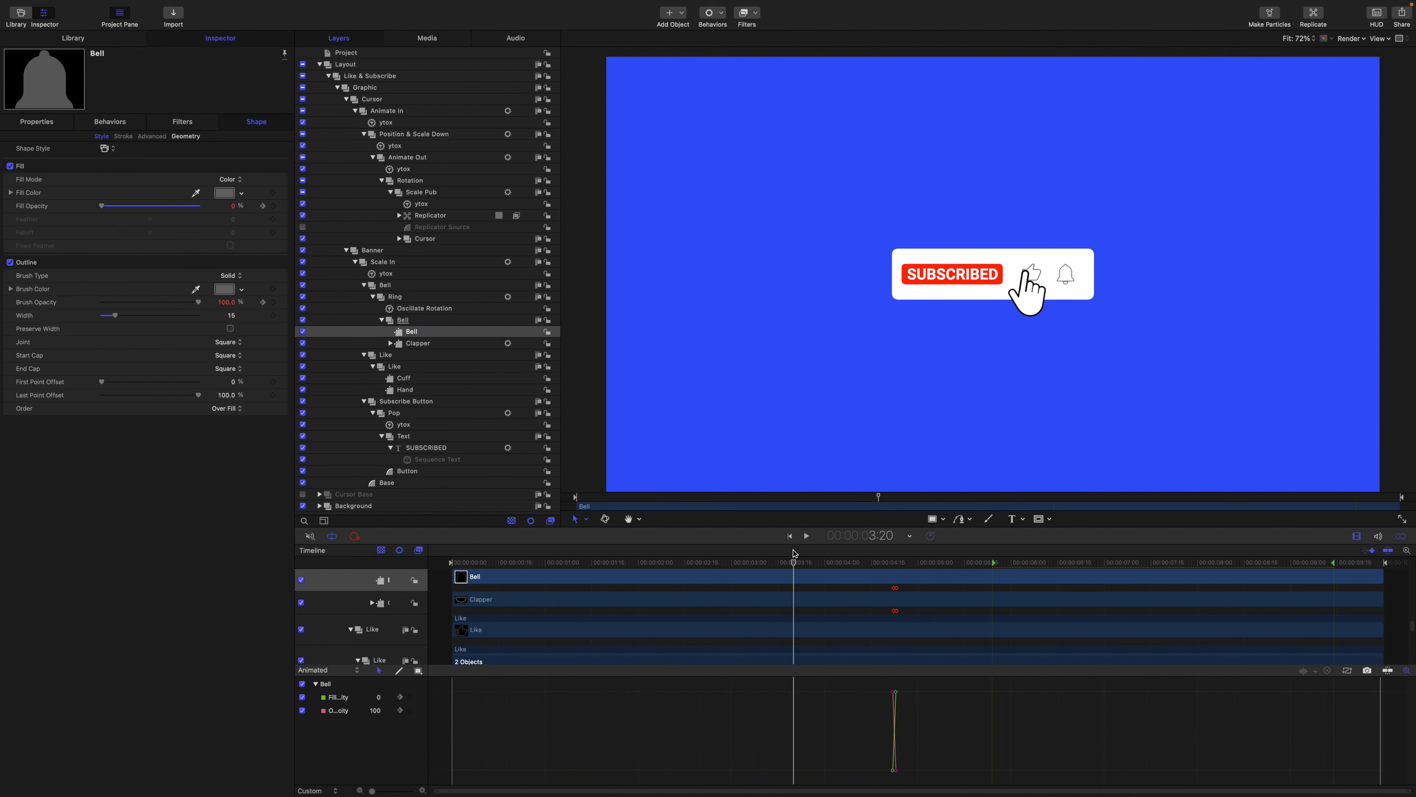
key("space")
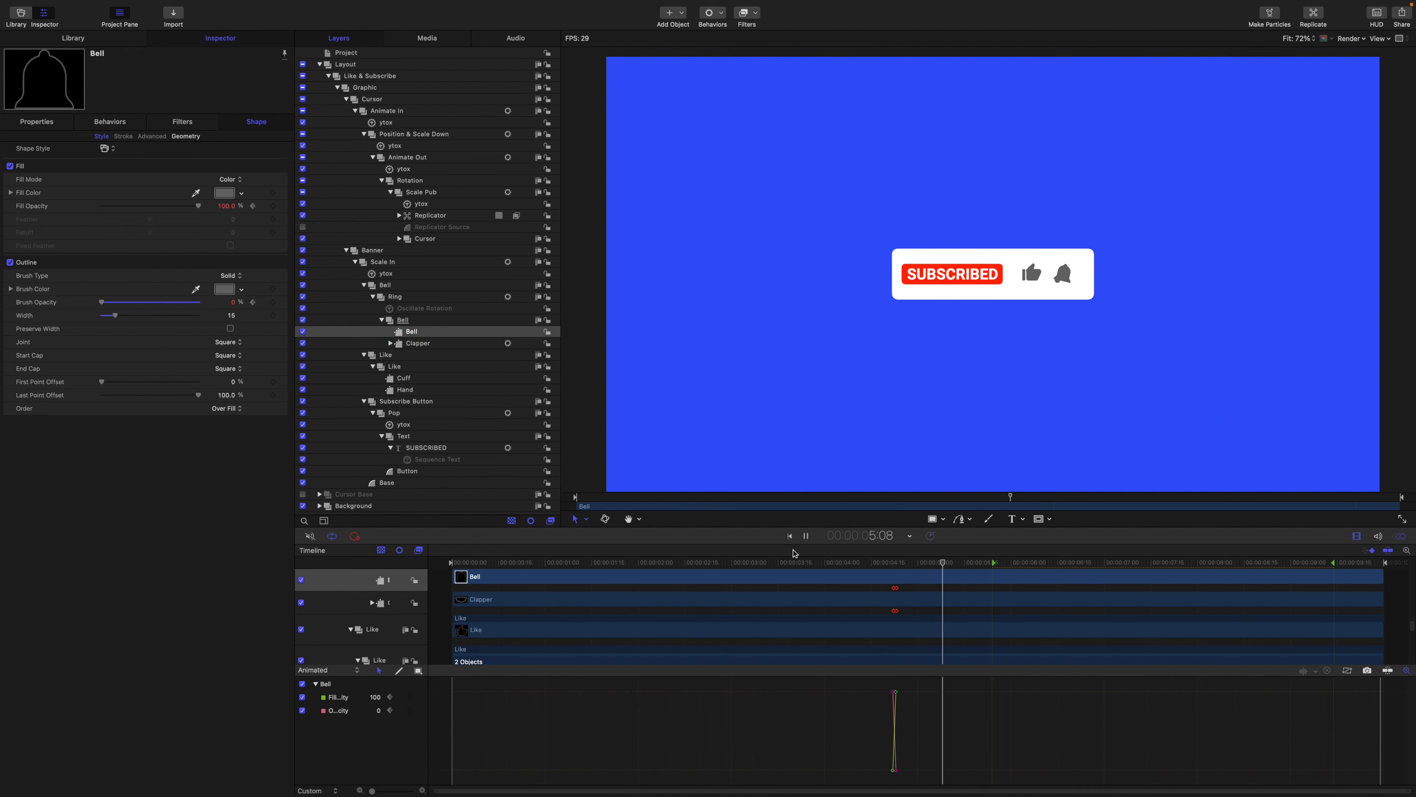
key("space")
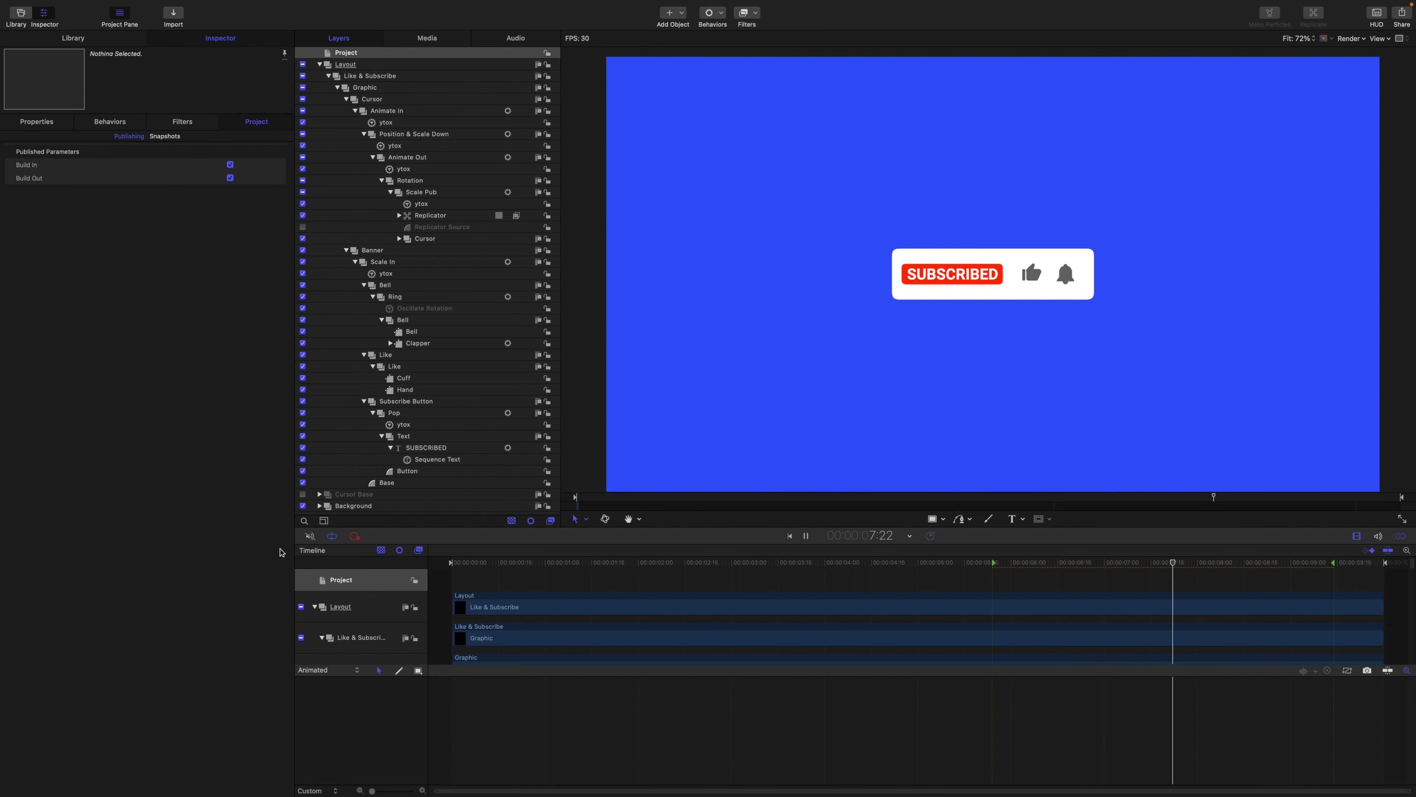
Step: Replay the whole banner animation from the beginning to review the cursor, button and icons together
key("space")
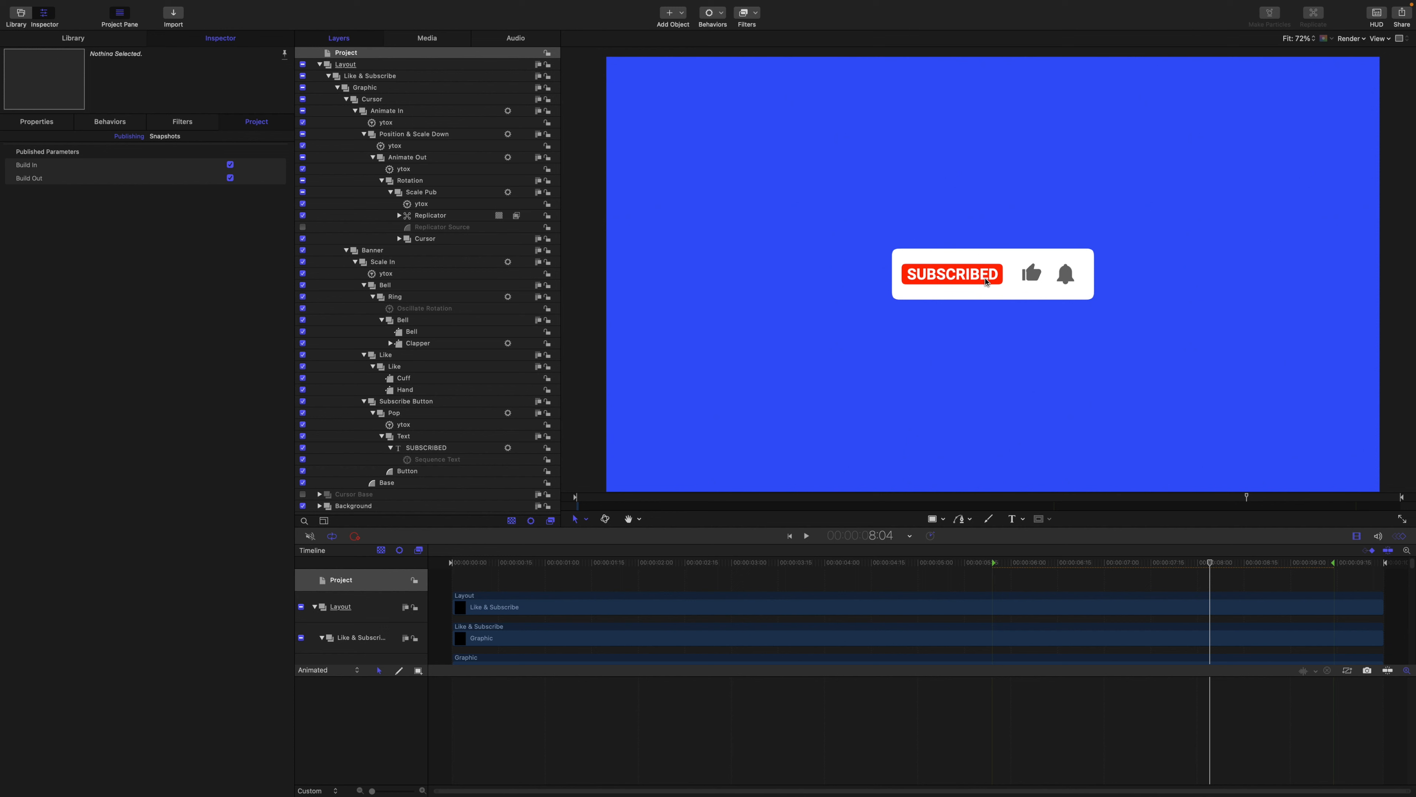
left_click_drag(1210, 577, 613, 496)
key("space")
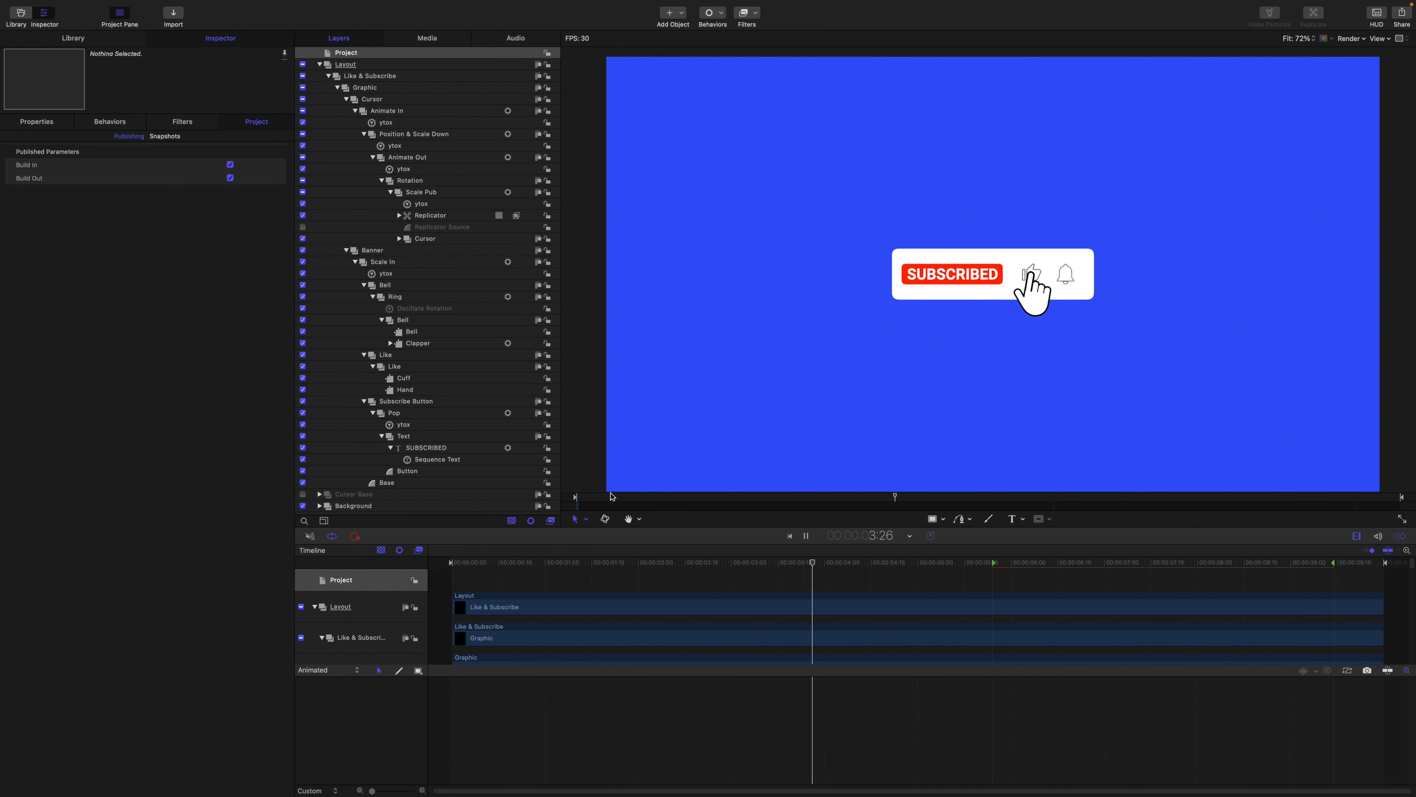
key("space")
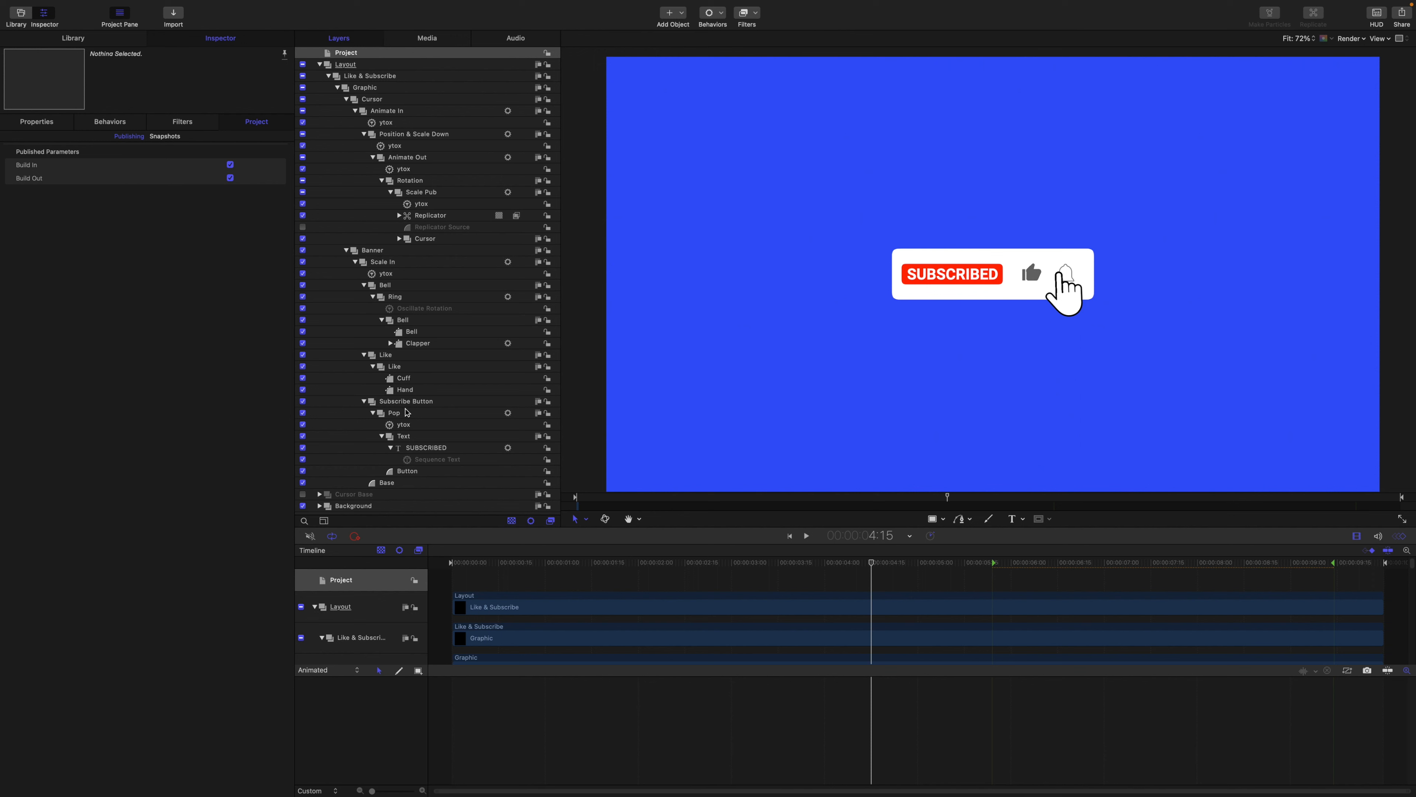
Step: Set the X scale of the banner's Base shape to 168%
left_click(384, 484)
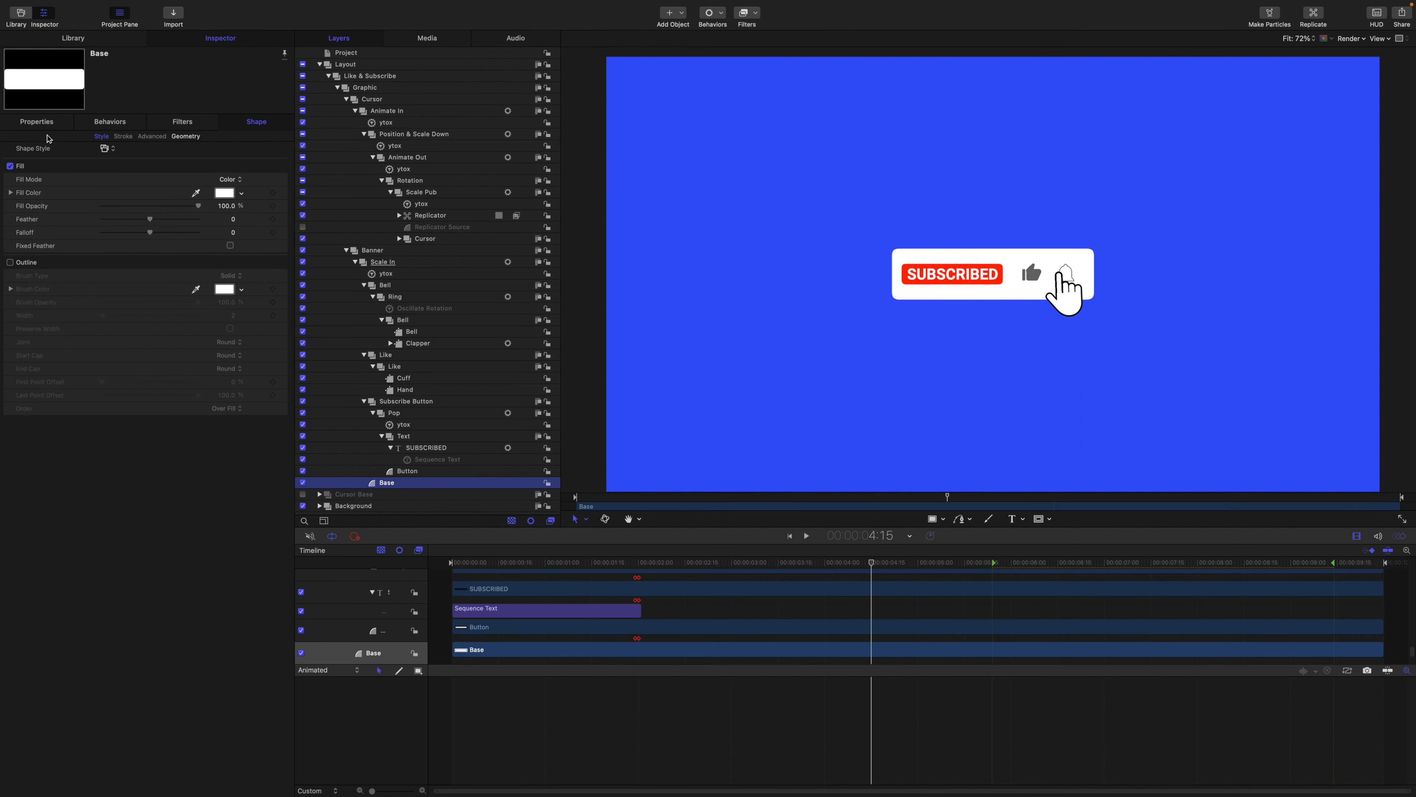
left_click(37, 122)
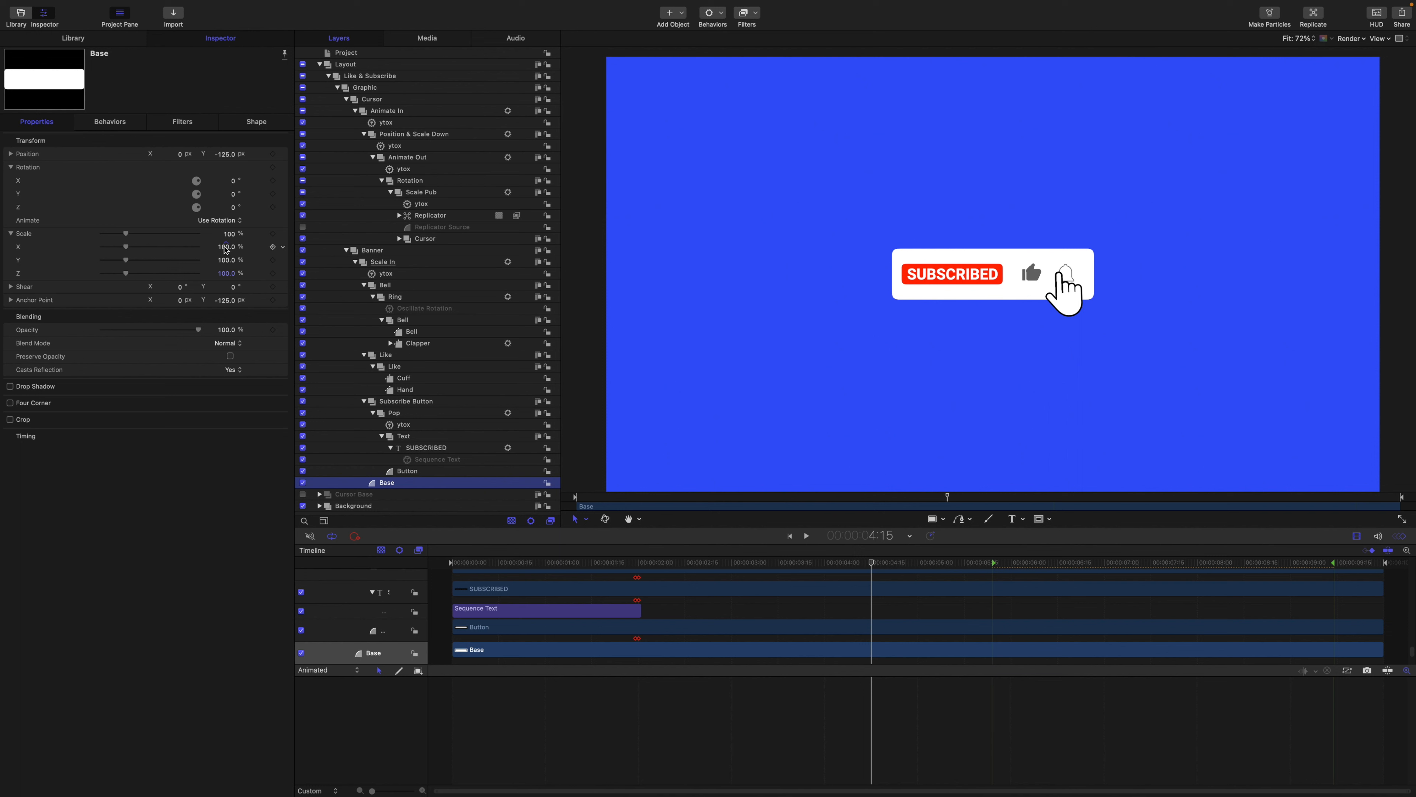
left_click_drag(225, 250, 226, 251)
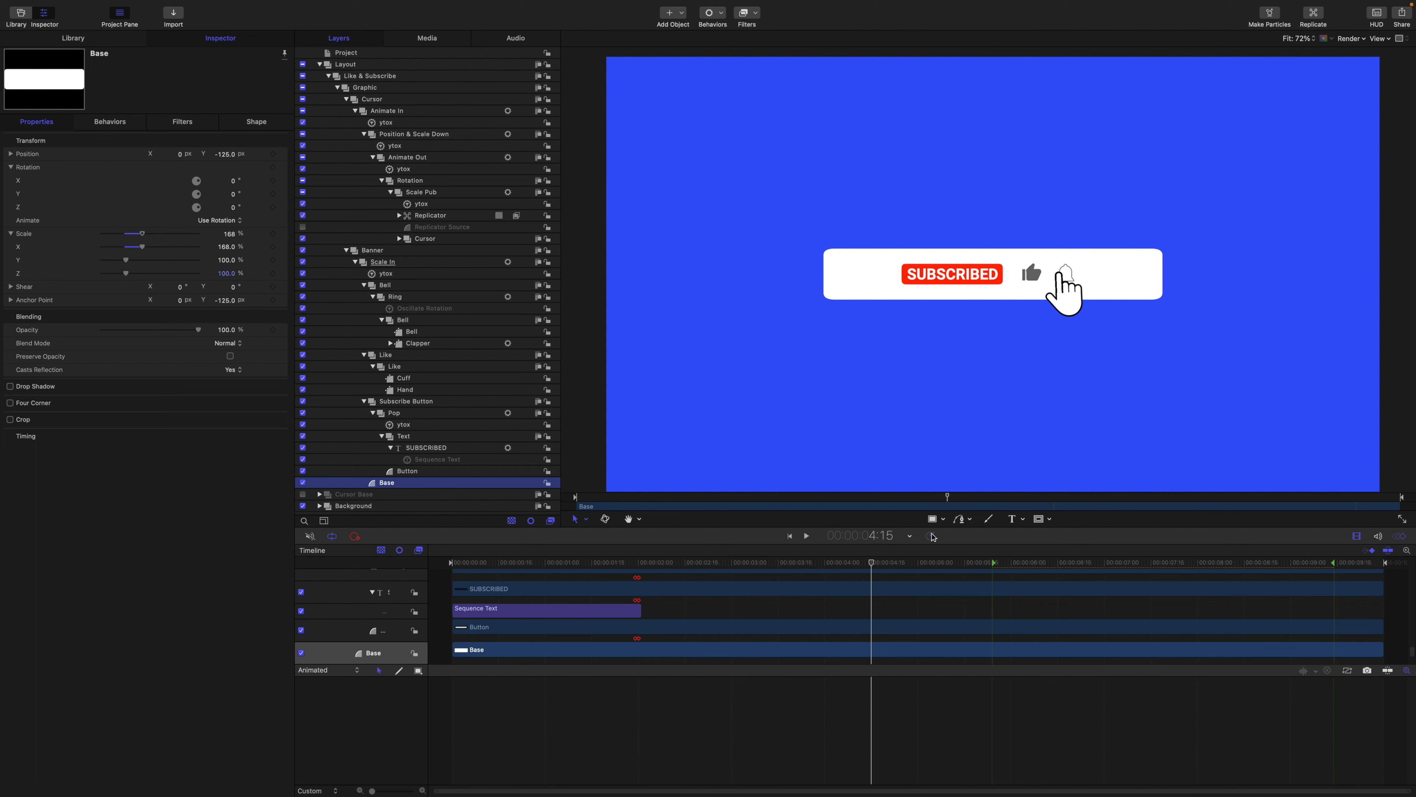
Step: Scrub the timeline between 2:03 and 4:16 to examine the cursor, button and icons on the widened banner
left_click_drag(872, 562, 876, 602)
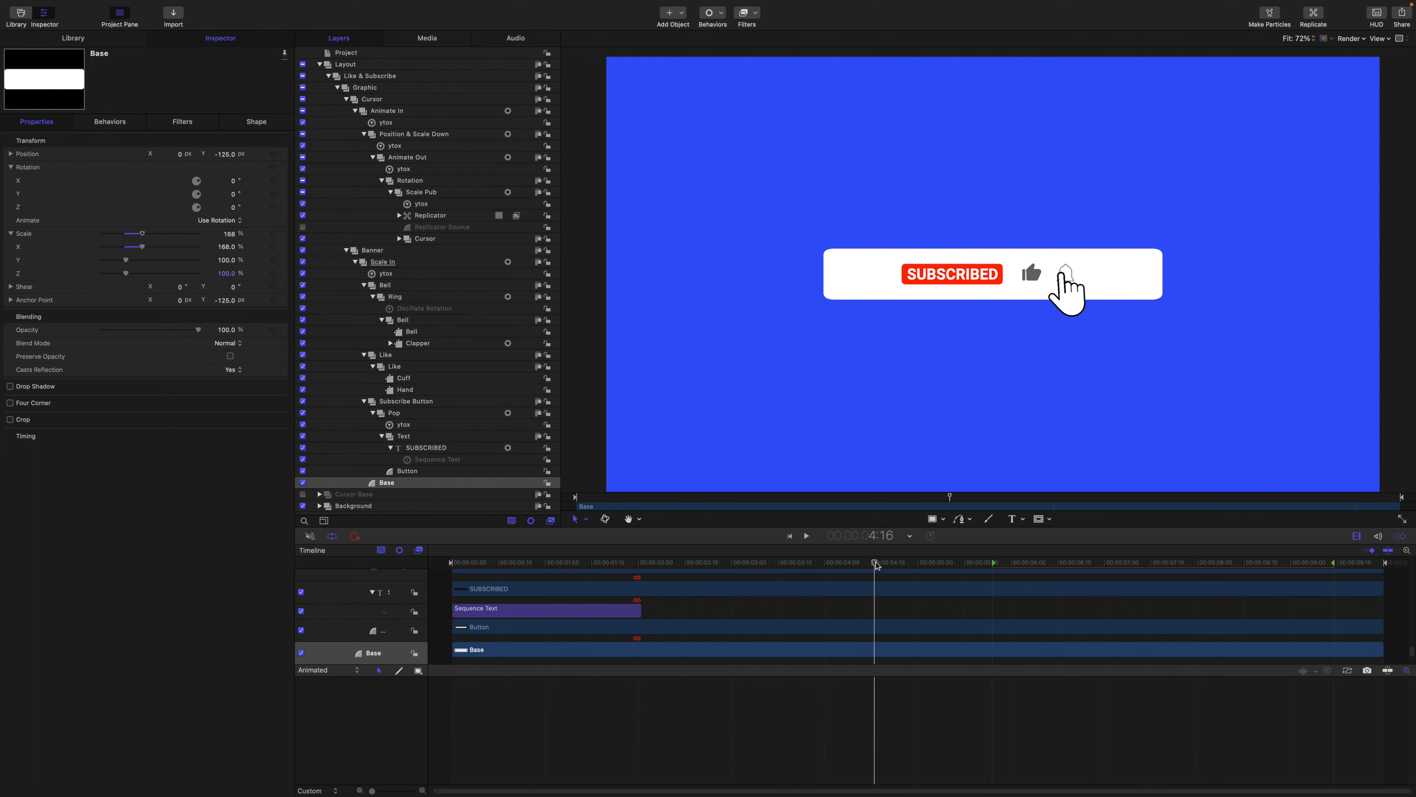
left_click_drag(853, 569, 648, 608)
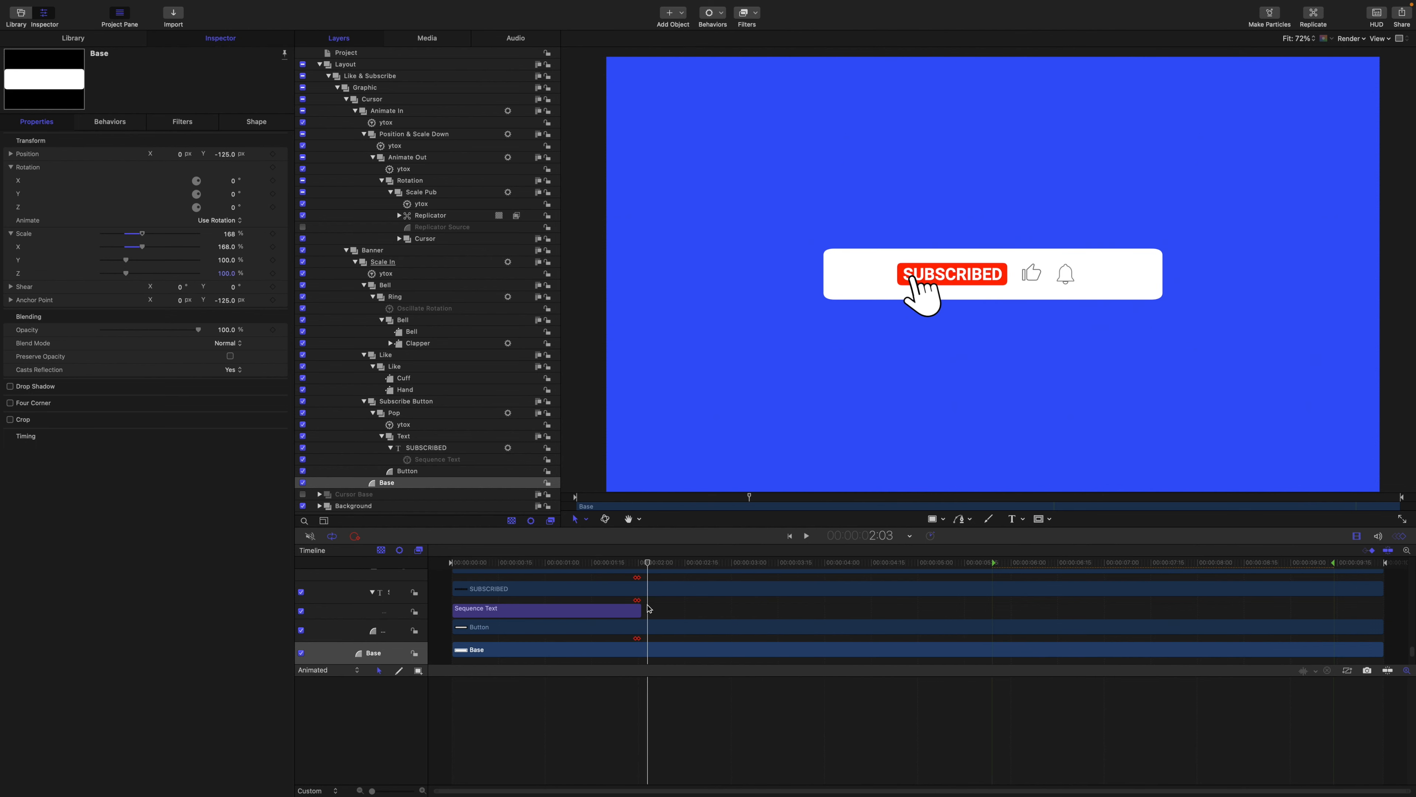
left_click_drag(648, 566, 725, 609)
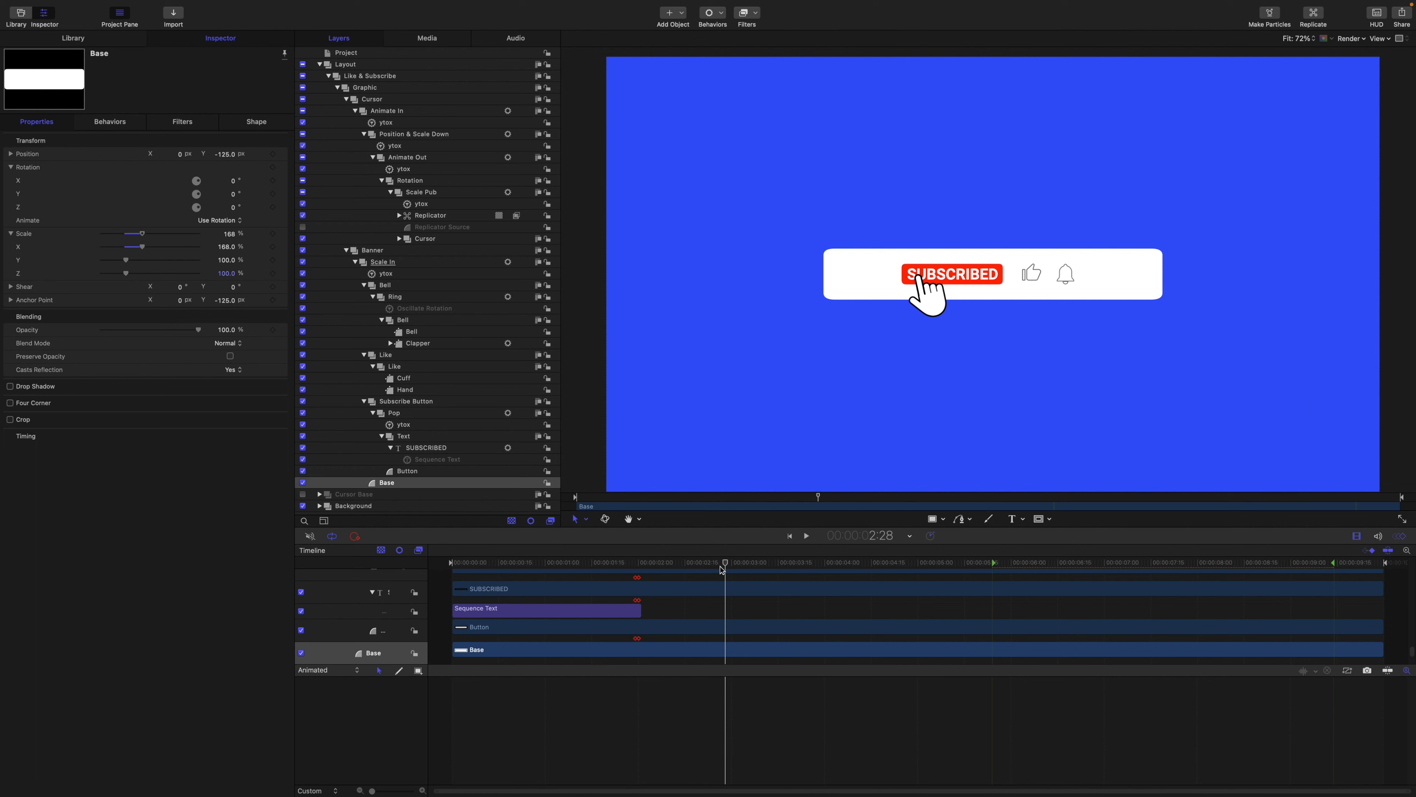
left_click_drag(726, 562, 794, 553)
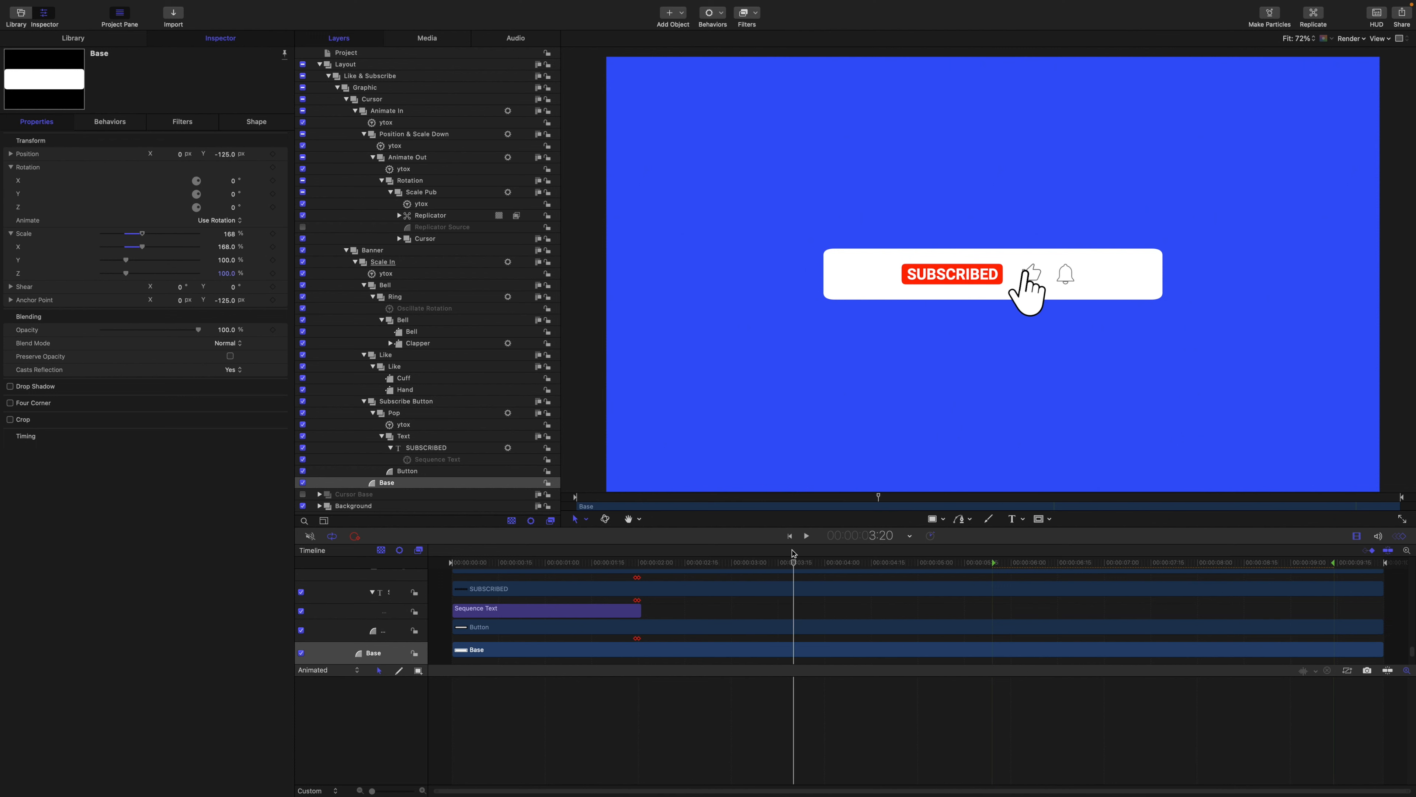